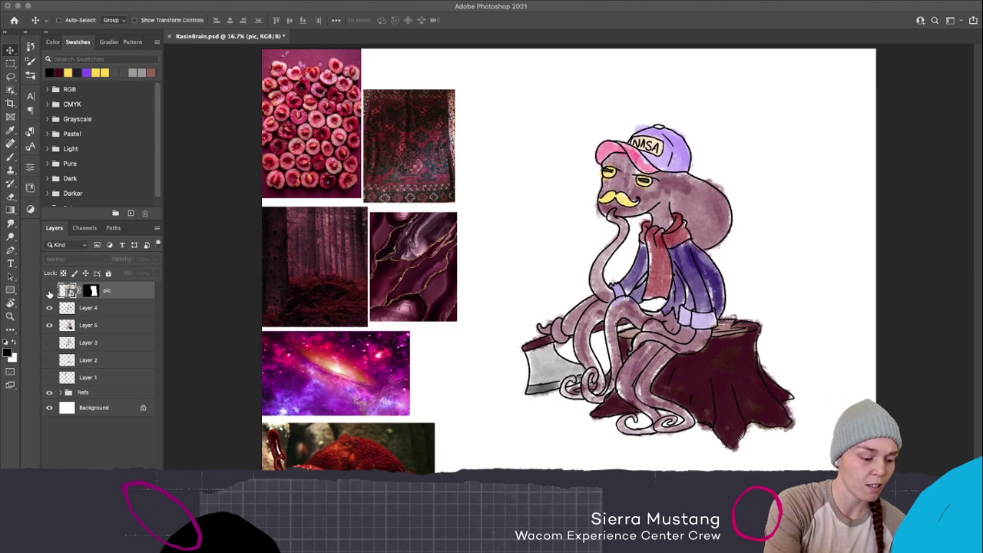
# Show the pic sketch layer, hide Layer 4 and Layer 5, and switch to the Brush tool
pyautogui.click(49, 291)
pyautogui.moveTo(49, 307); pyautogui.dragTo(49, 326)
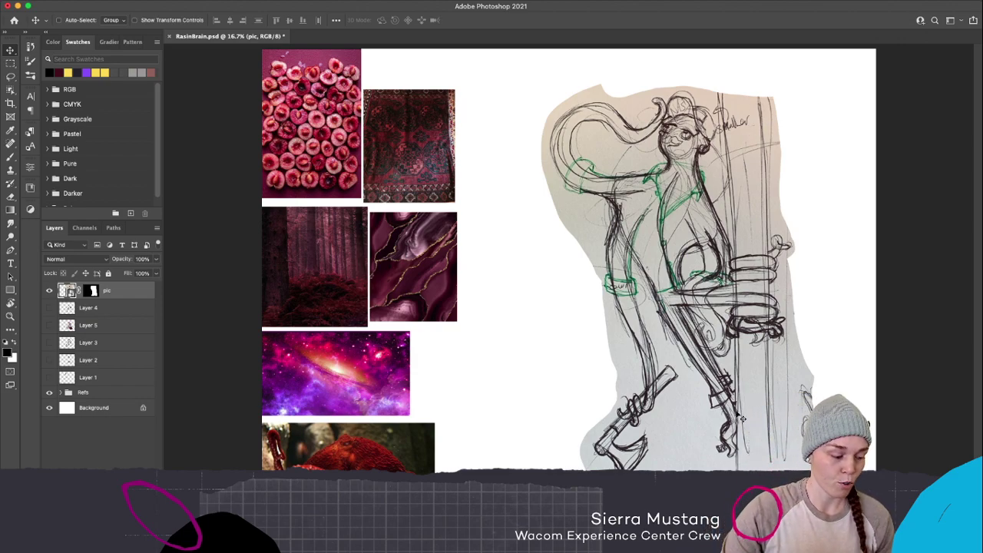
pyautogui.press('b')
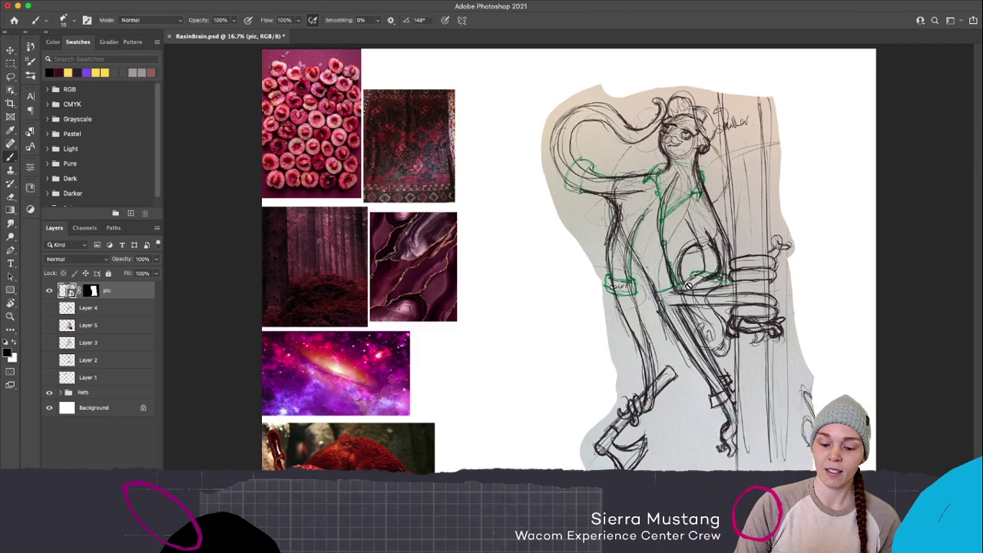
# Fade the pic sketch layer to 27% opacity
pyautogui.click(131, 214)
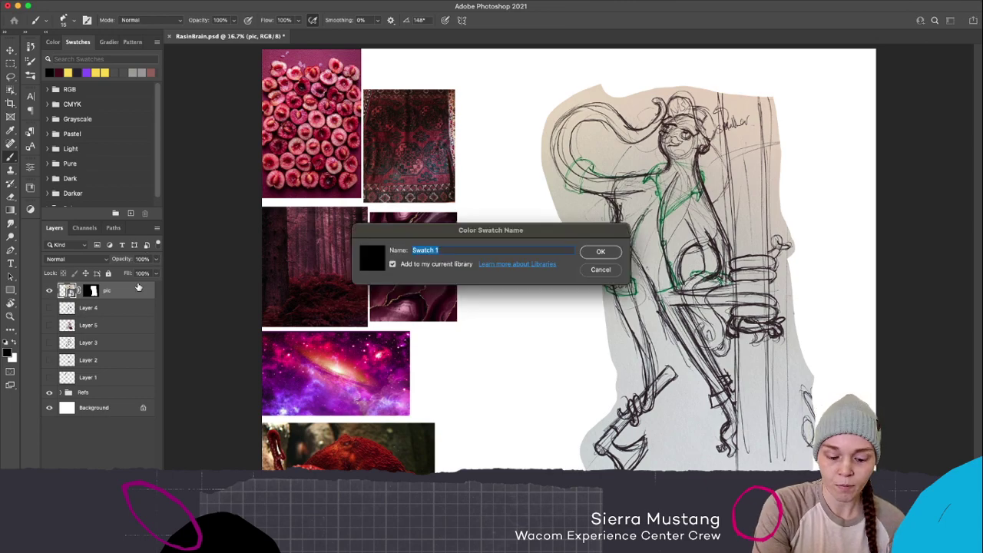
pyautogui.click(612, 268)
pyautogui.click(156, 258)
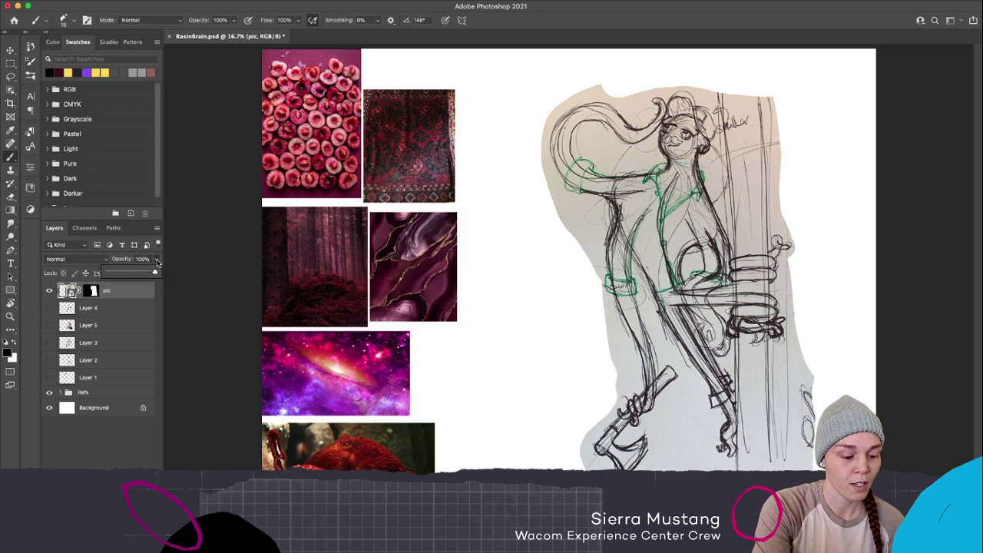
pyautogui.moveTo(154, 273); pyautogui.dragTo(120, 273)
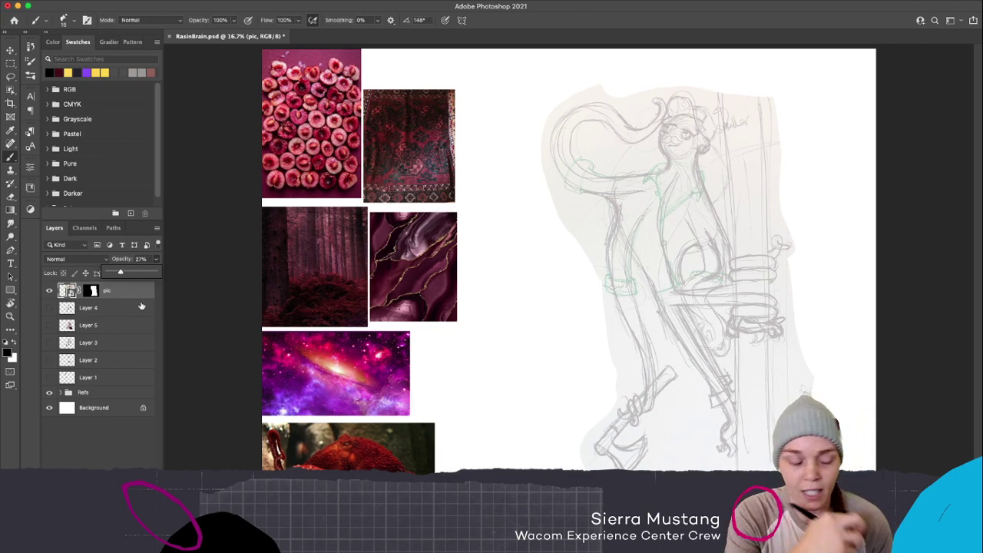
pyautogui.click(73, 181)
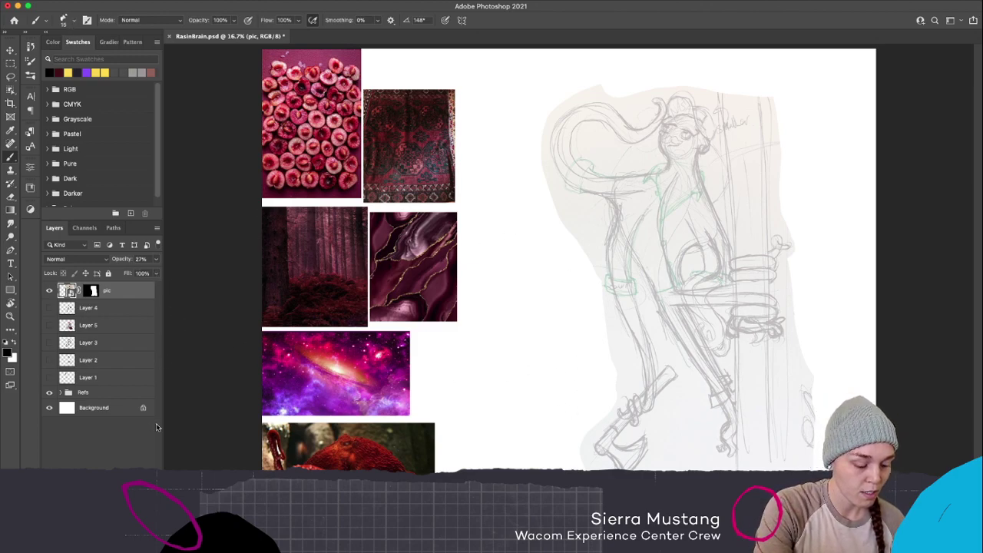
# Add a new layer above the pic layer and undo a test scribble on it
pyautogui.click(131, 544)
pyautogui.moveTo(503, 233)
pyautogui.mouseDown()
pyautogui.moveTo(509, 271)
pyautogui.moveTo(519, 253)
pyautogui.moveTo(546, 275)
pyautogui.mouseUp()
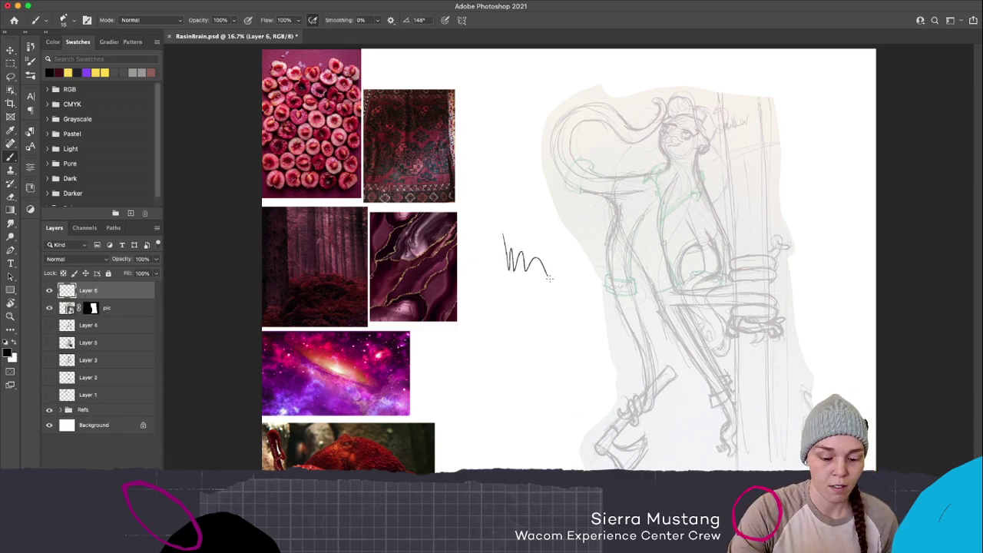
pyautogui.press('super+z')
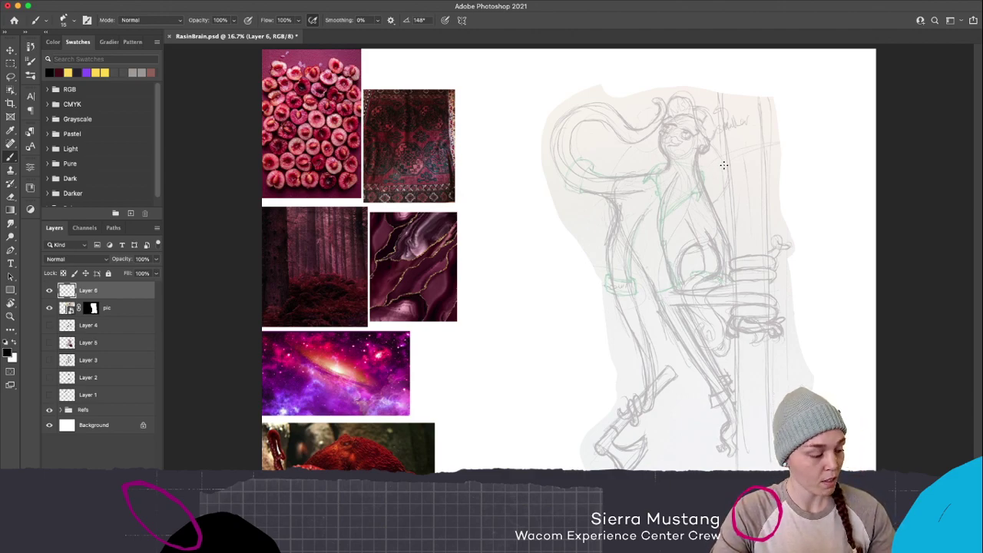
# Try a stroke along the back of the character's neck, undo it, and set the brush smoothing to 5%
pyautogui.press('z')
pyautogui.moveTo(673, 226); pyautogui.dragTo(693, 226)
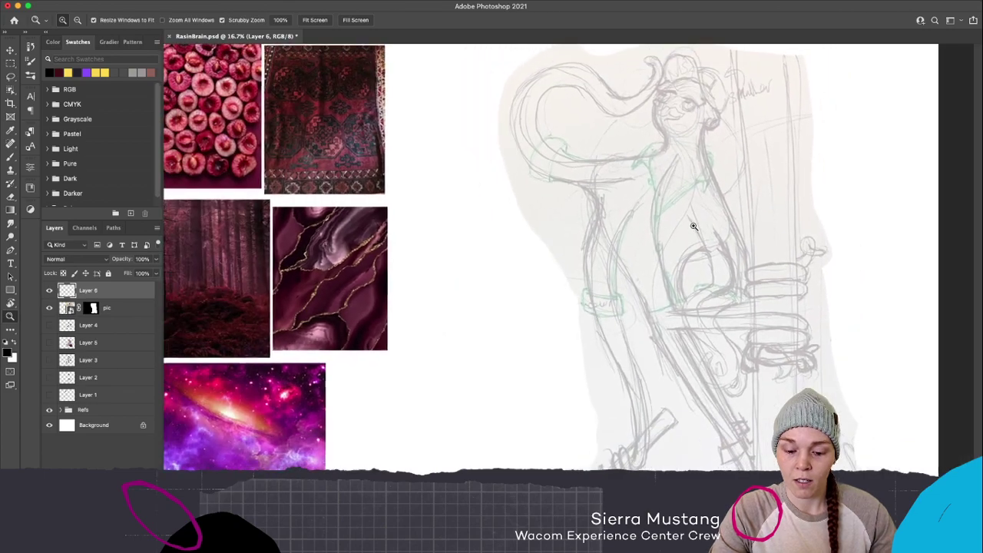
pyautogui.press('b')
pyautogui.scroll(3, 693, 226)
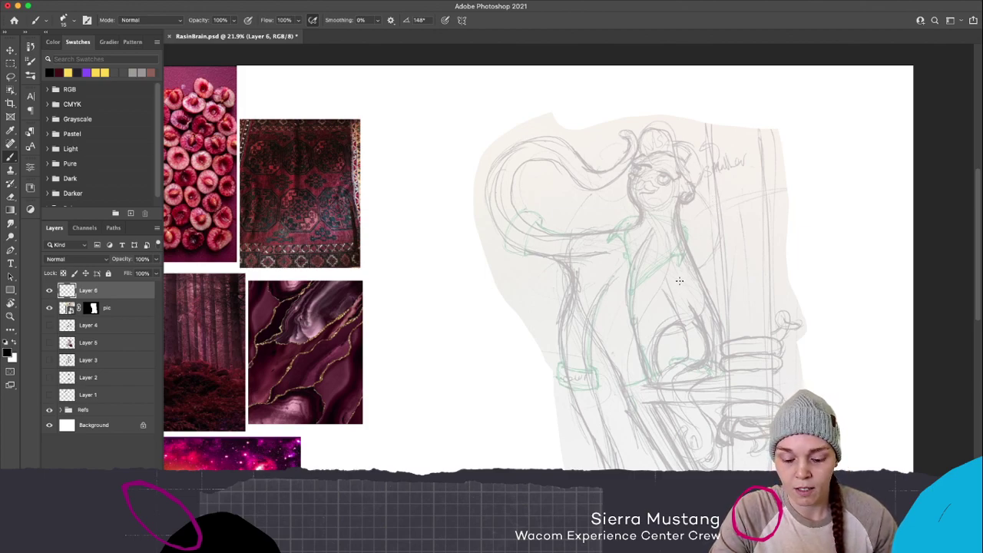
pyautogui.scroll(2, 679, 281)
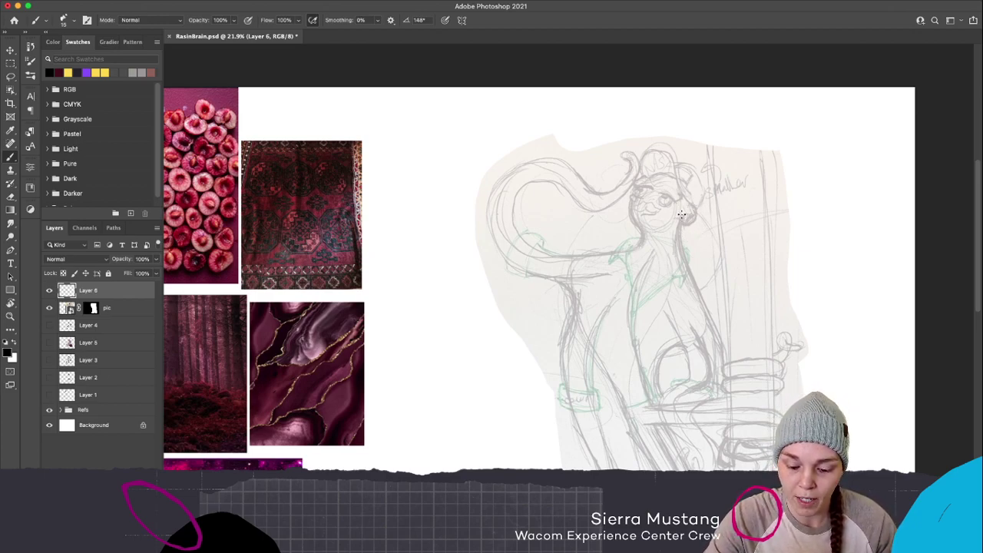
pyautogui.moveTo(682, 215)
pyautogui.mouseDown()
pyautogui.moveTo(683, 254)
pyautogui.moveTo(680, 213)
pyautogui.mouseUp()
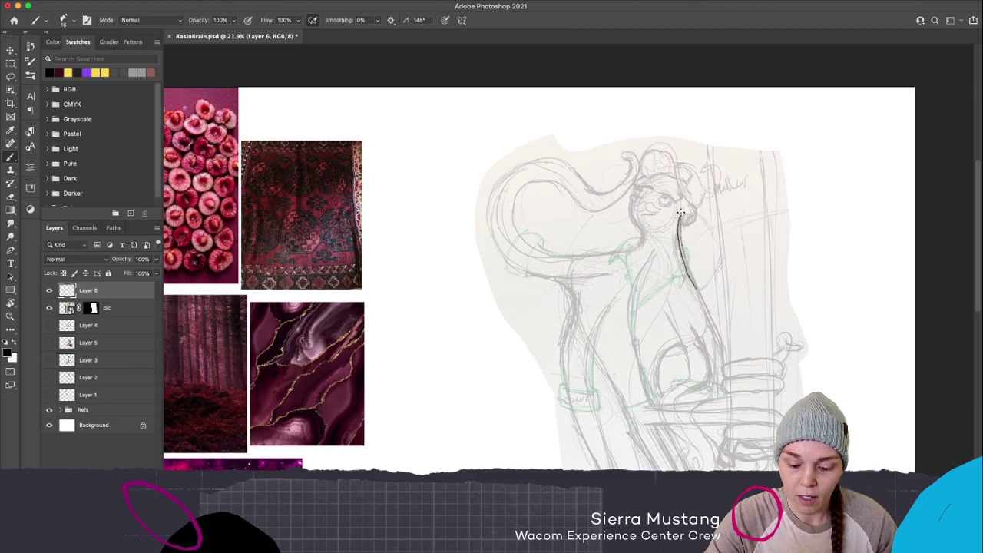
pyautogui.press('super+z')
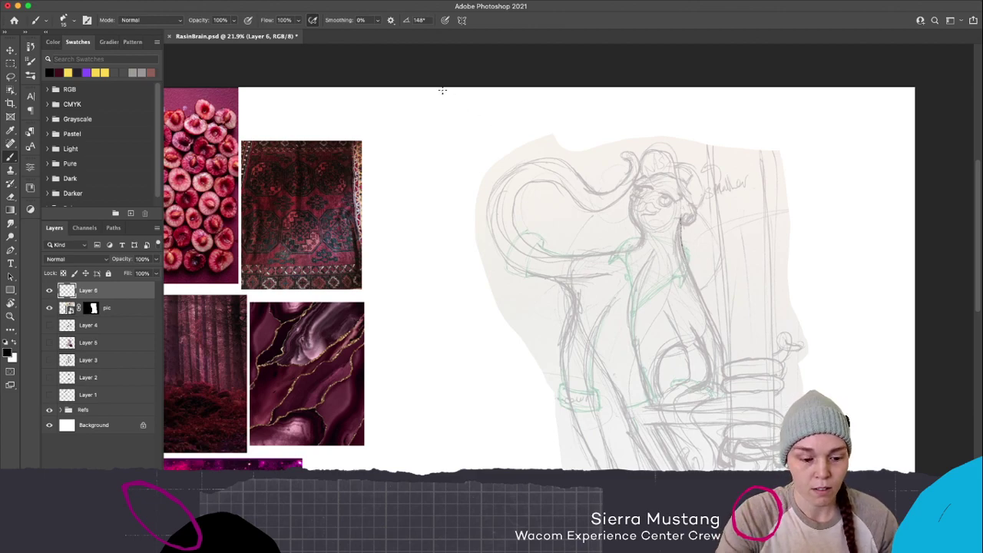
pyautogui.click(377, 20)
pyautogui.moveTo(372, 34); pyautogui.dragTo(380, 35)
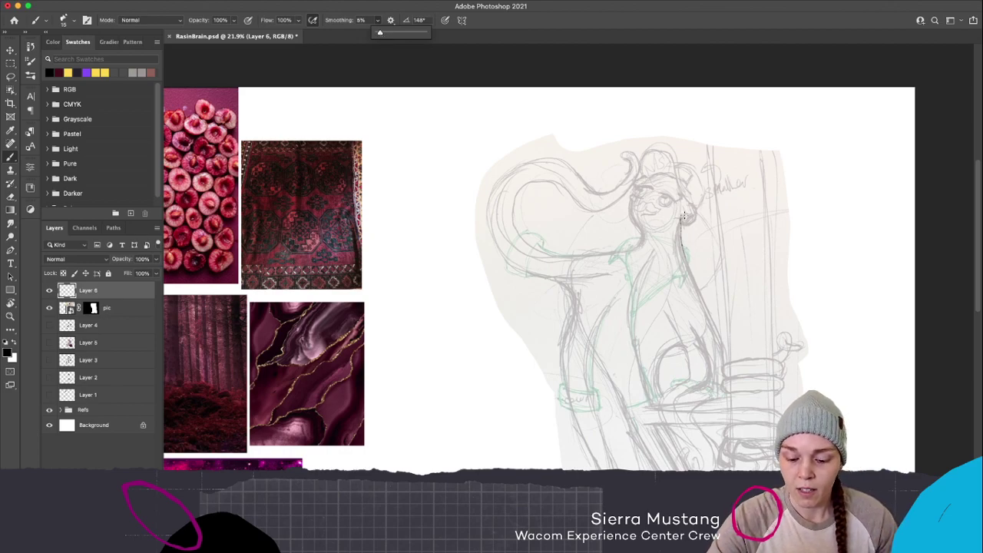
# Ink the back of the neck and the small round ear over the sketch, undoing and redrawing strokes as needed
pyautogui.moveTo(681, 218); pyautogui.dragTo(695, 282)
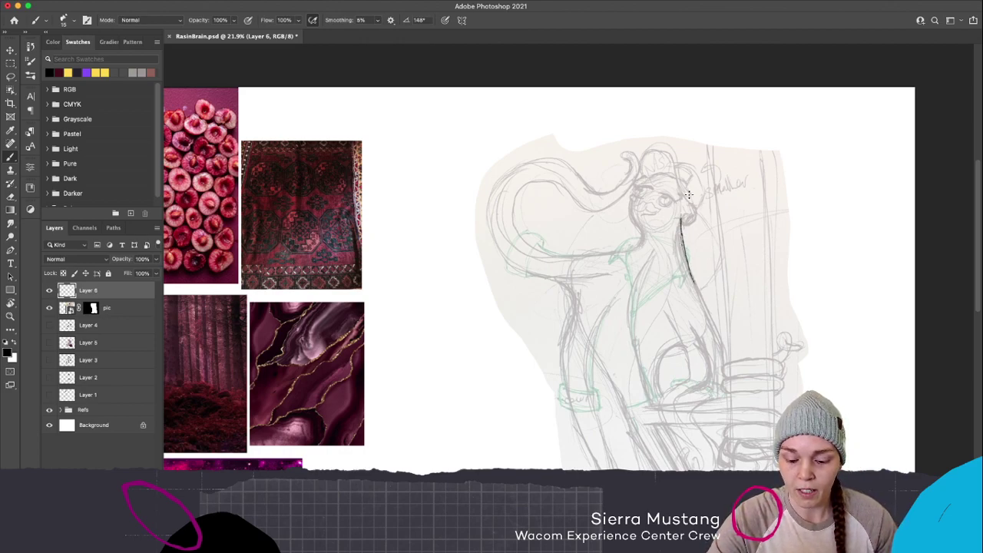
pyautogui.moveTo(686, 223); pyautogui.dragTo(690, 216)
pyautogui.press('super+z')
pyautogui.press('super+z')
pyautogui.moveTo(682, 222)
pyautogui.mouseDown()
pyautogui.moveTo(696, 223)
pyautogui.moveTo(689, 215)
pyautogui.mouseUp()
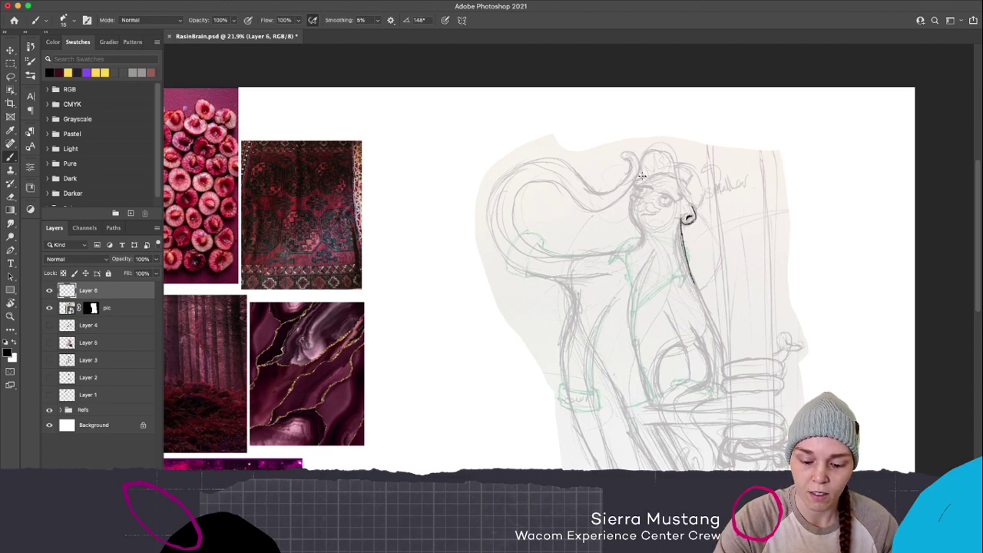
# Ink the rounded front panel of the cap and extend its edge down towards the ear
pyautogui.moveTo(642, 171)
pyautogui.mouseDown()
pyautogui.moveTo(649, 151)
pyautogui.moveTo(672, 161)
pyautogui.moveTo(661, 149)
pyautogui.moveTo(677, 175)
pyautogui.mouseUp()
pyautogui.press('super+z')
pyautogui.press('super+z')
pyautogui.hotkey('ctrl', 'z')
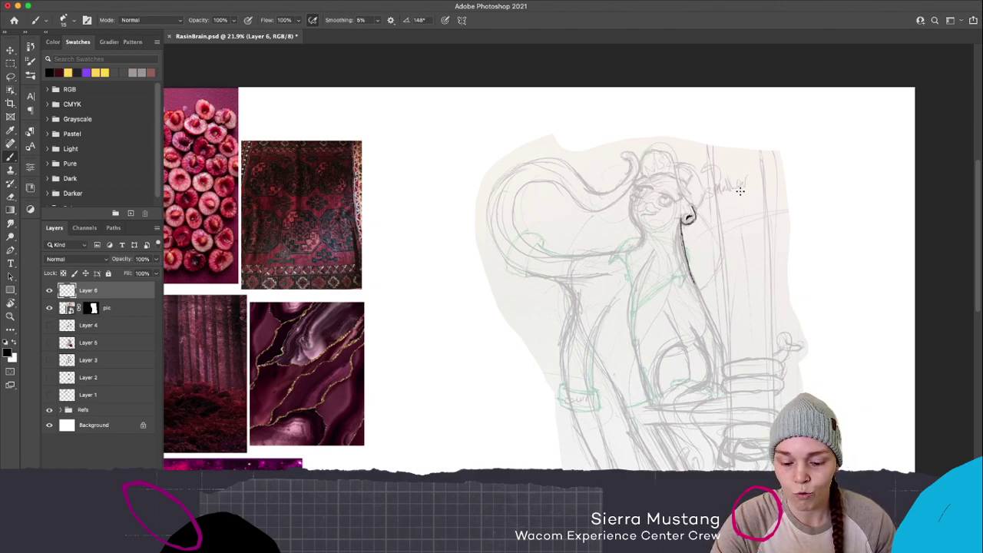
pyautogui.moveTo(643, 175)
pyautogui.mouseDown()
pyautogui.moveTo(658, 150)
pyautogui.moveTo(672, 187)
pyautogui.moveTo(654, 153)
pyautogui.moveTo(670, 157)
pyautogui.moveTo(675, 178)
pyautogui.moveTo(665, 147)
pyautogui.moveTo(688, 202)
pyautogui.mouseUp()
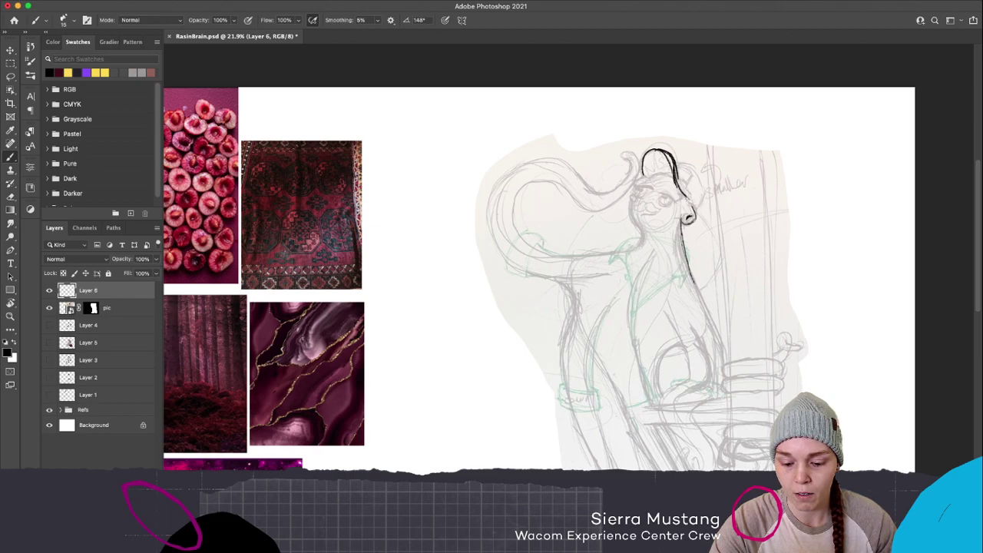
# Lower the line art layer's opacity to 73% and ink the curved back of the cap
pyautogui.click(157, 258)
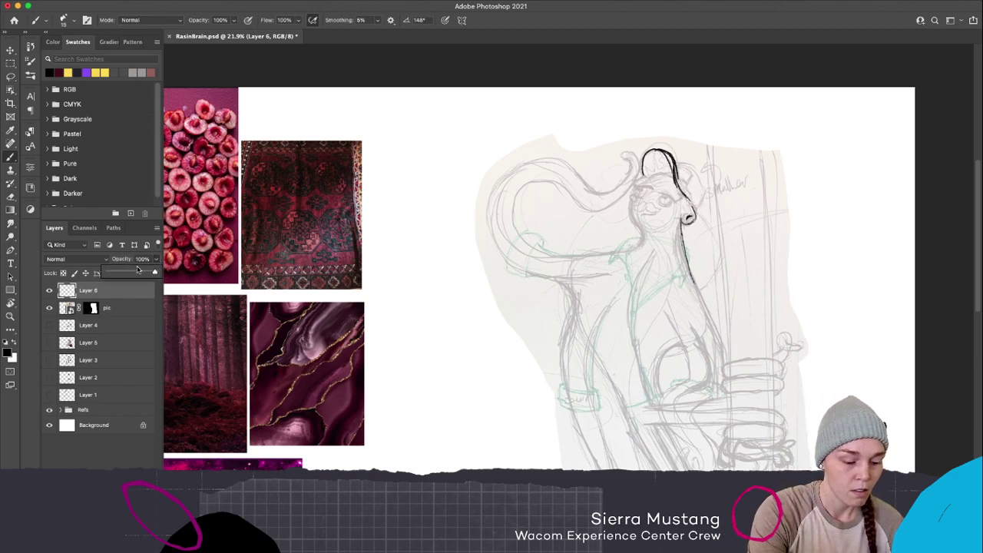
pyautogui.moveTo(142, 273); pyautogui.dragTo(142, 273)
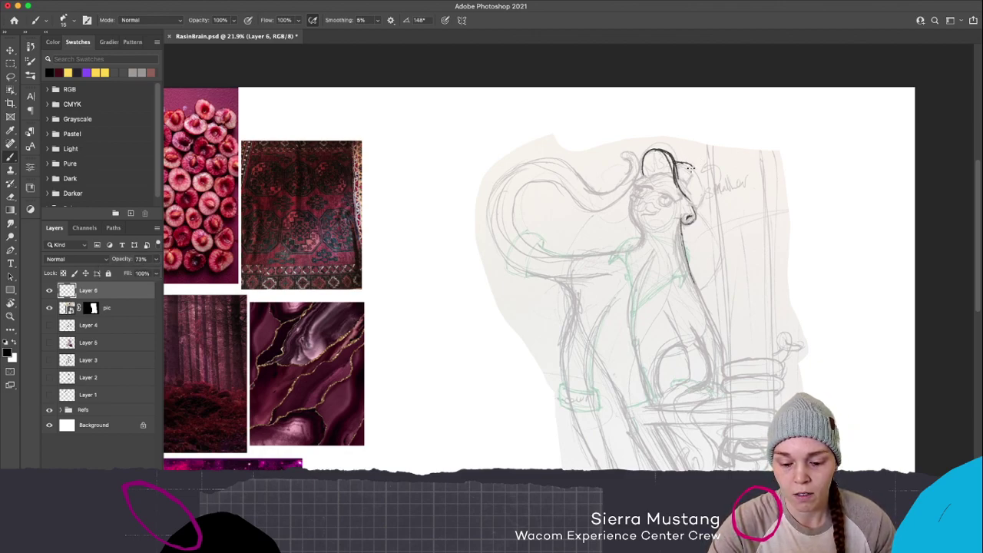
pyautogui.moveTo(684, 160)
pyautogui.mouseDown()
pyautogui.moveTo(699, 171)
pyautogui.moveTo(694, 198)
pyautogui.mouseUp()
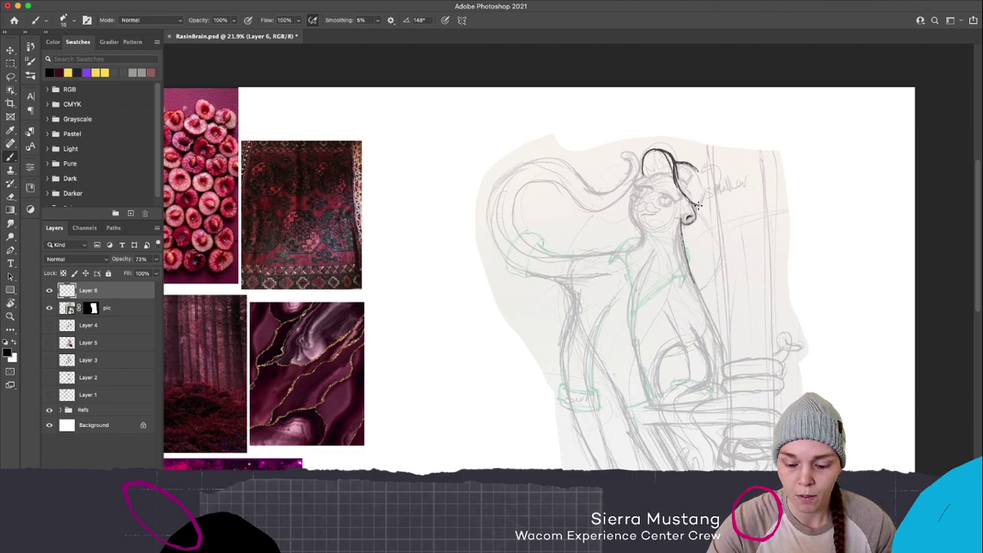
pyautogui.moveTo(703, 197); pyautogui.dragTo(700, 206)
pyautogui.moveTo(696, 168); pyautogui.dragTo(704, 187)
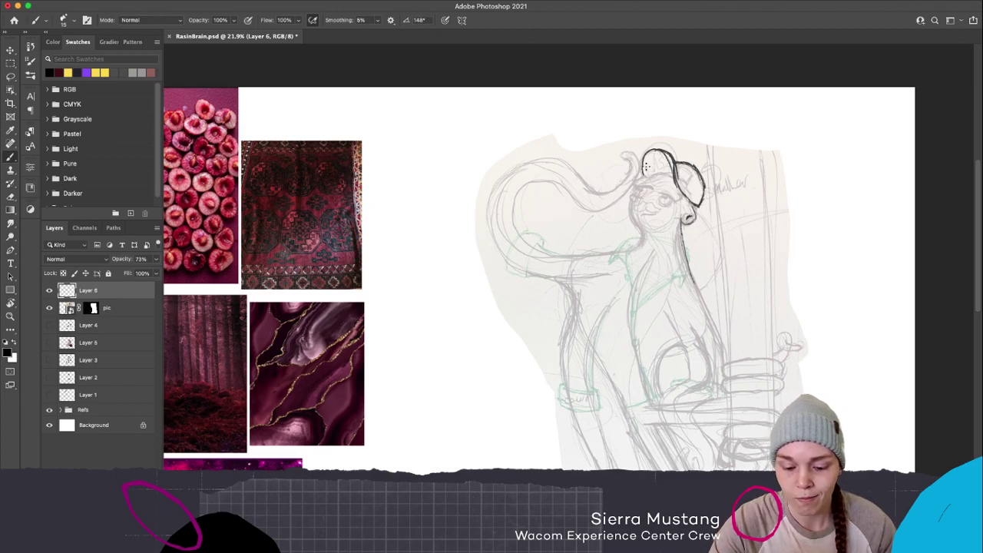
# Letter NASA by hand on the cap's front panel
pyautogui.moveTo(645, 162)
pyautogui.mouseDown()
pyautogui.moveTo(648, 174)
pyautogui.moveTo(651, 162)
pyautogui.mouseUp()
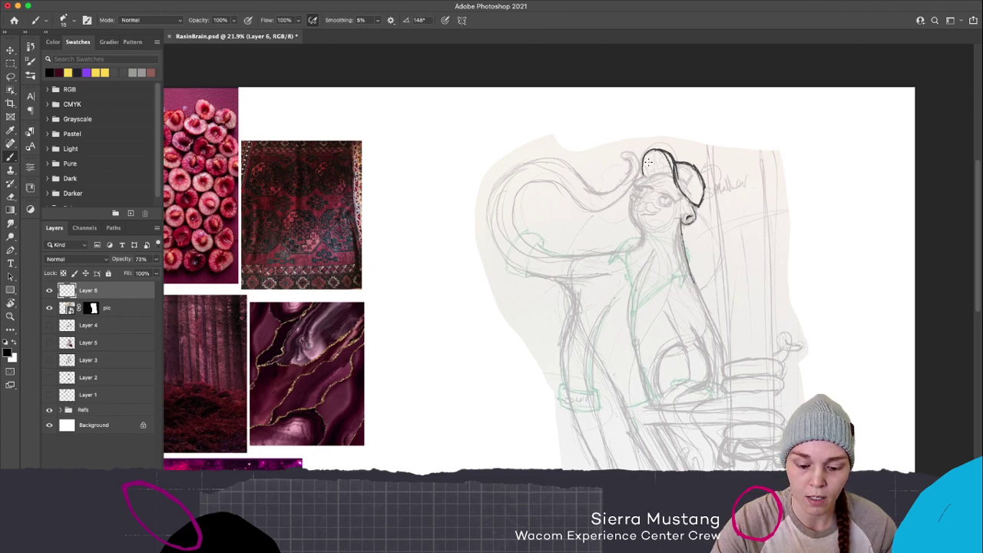
pyautogui.moveTo(646, 168); pyautogui.dragTo(649, 171)
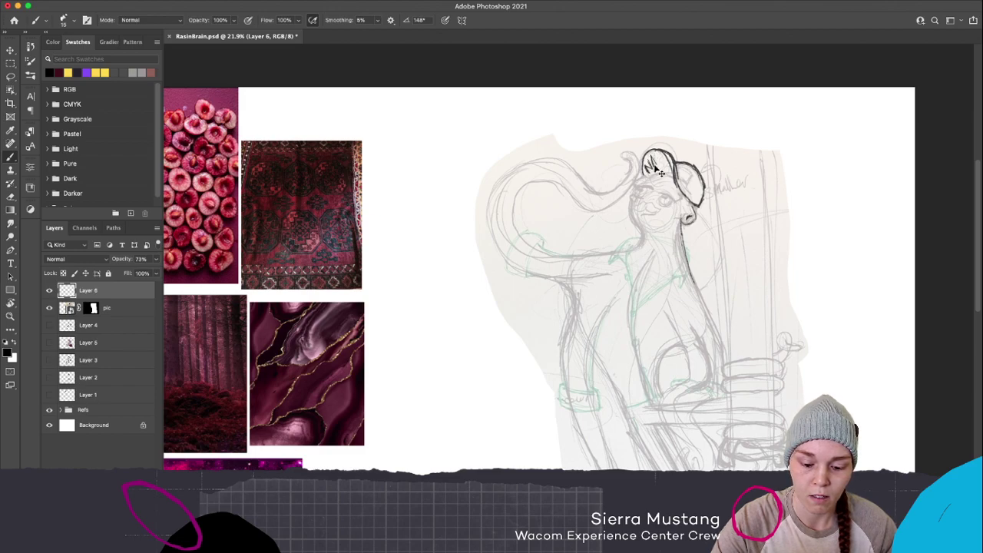
pyautogui.moveTo(653, 157); pyautogui.dragTo(657, 163)
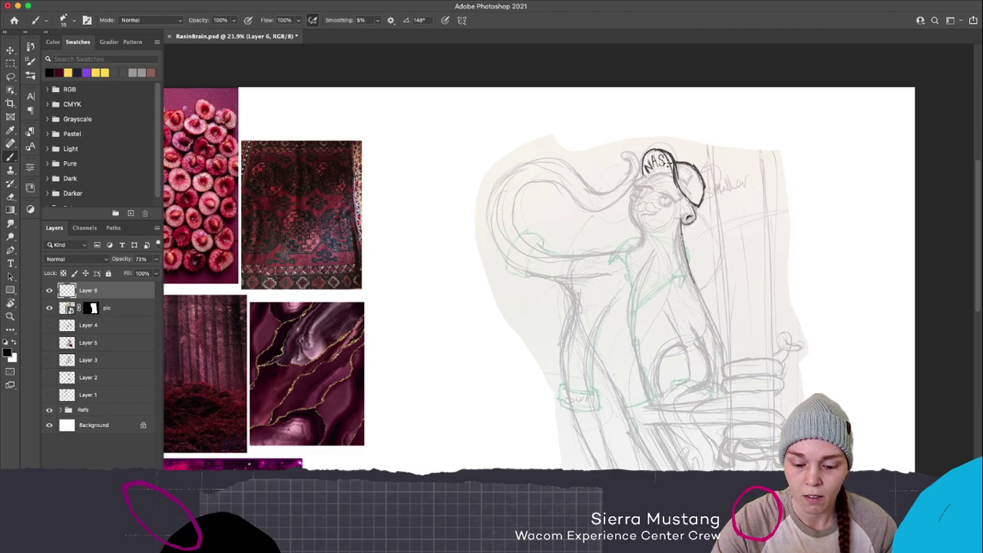
pyautogui.moveTo(665, 155); pyautogui.dragTo(671, 169)
pyautogui.moveTo(672, 156); pyautogui.dragTo(665, 167)
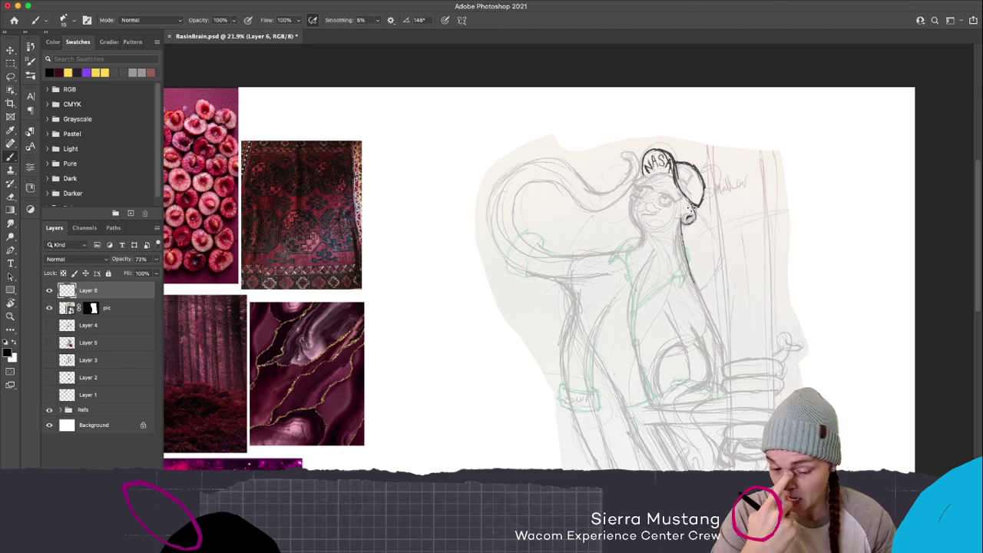
# Ink the large drooping octopus head bulge from beneath the cap's back down to the character's back
pyautogui.moveTo(700, 184); pyautogui.dragTo(719, 275)
pyautogui.hotkey('ctrl', 'z')
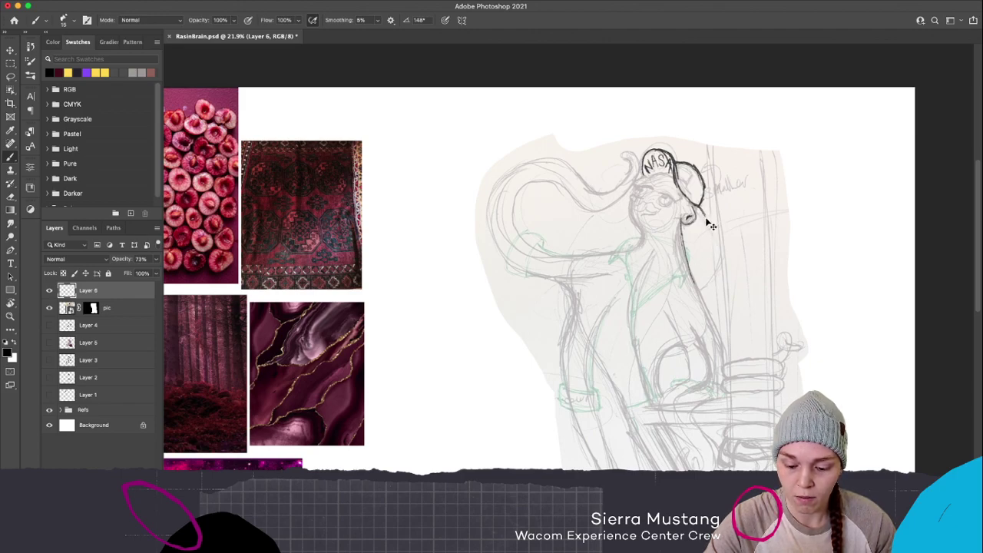
pyautogui.moveTo(695, 200); pyautogui.dragTo(730, 271)
pyautogui.moveTo(699, 299)
pyautogui.mouseDown()
pyautogui.moveTo(720, 287)
pyautogui.moveTo(725, 251)
pyautogui.moveTo(716, 296)
pyautogui.mouseUp()
pyautogui.moveTo(728, 246); pyautogui.dragTo(710, 298)
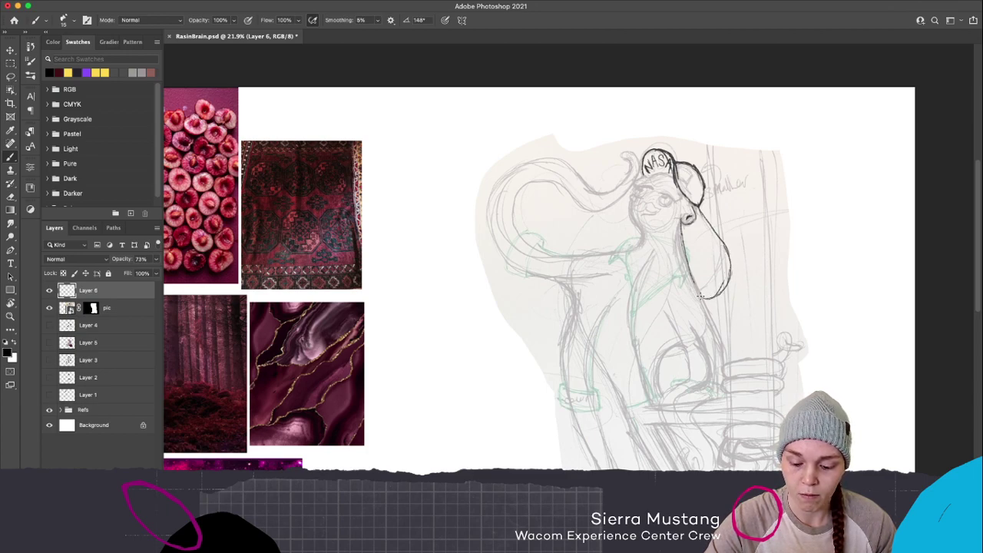
pyautogui.moveTo(725, 250)
pyautogui.mouseDown()
pyautogui.moveTo(702, 303)
pyautogui.moveTo(715, 295)
pyautogui.mouseUp()
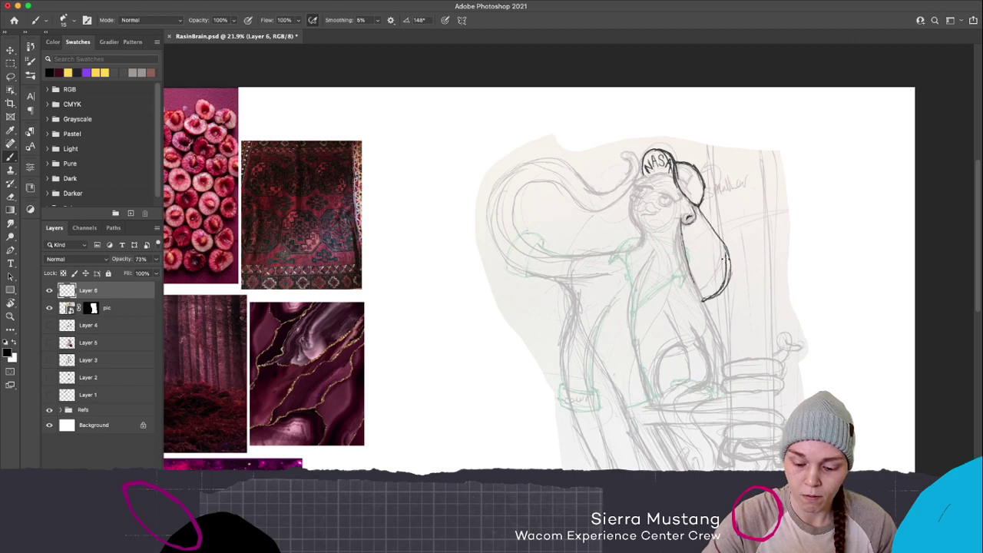
pyautogui.moveTo(723, 244); pyautogui.dragTo(726, 280)
pyautogui.moveTo(718, 237)
pyautogui.mouseDown()
pyautogui.moveTo(719, 294)
pyautogui.moveTo(697, 285)
pyautogui.mouseUp()
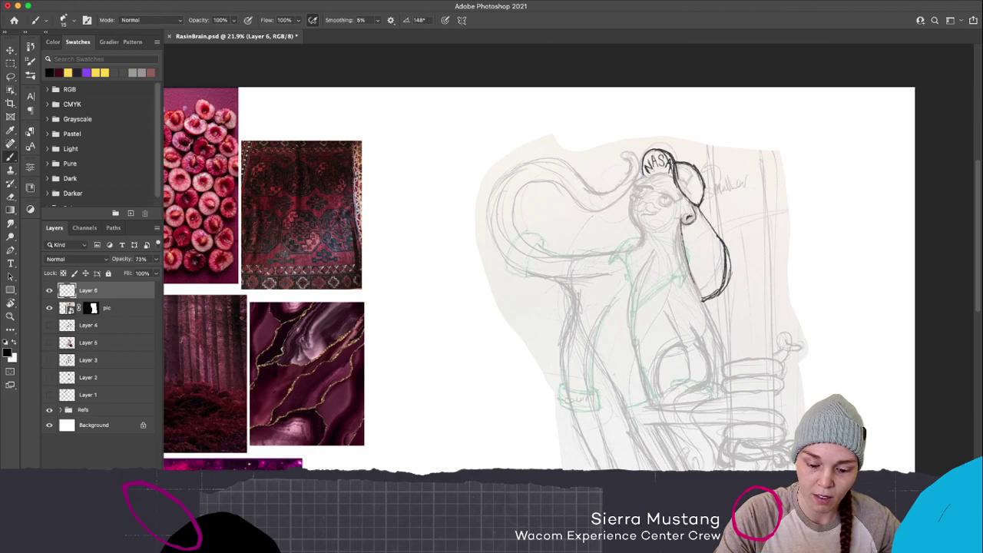
# Ink the cap's brim across the forehead and outline both rounded eyes beneath it
pyautogui.moveTo(674, 176); pyautogui.dragTo(635, 183)
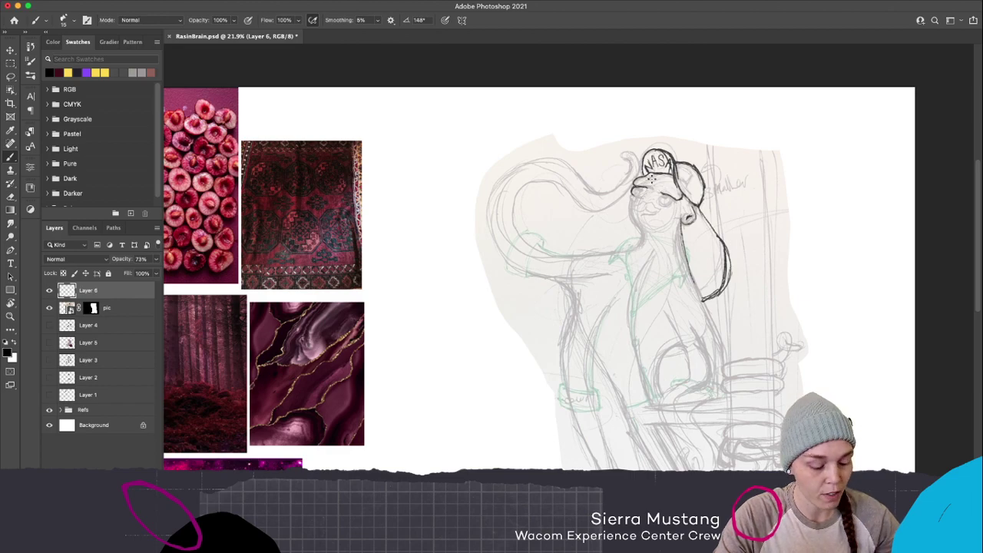
pyautogui.moveTo(589, 384)
pyautogui.mouseDown()
pyautogui.moveTo(645, 134)
pyautogui.moveTo(571, 345)
pyautogui.mouseUp()
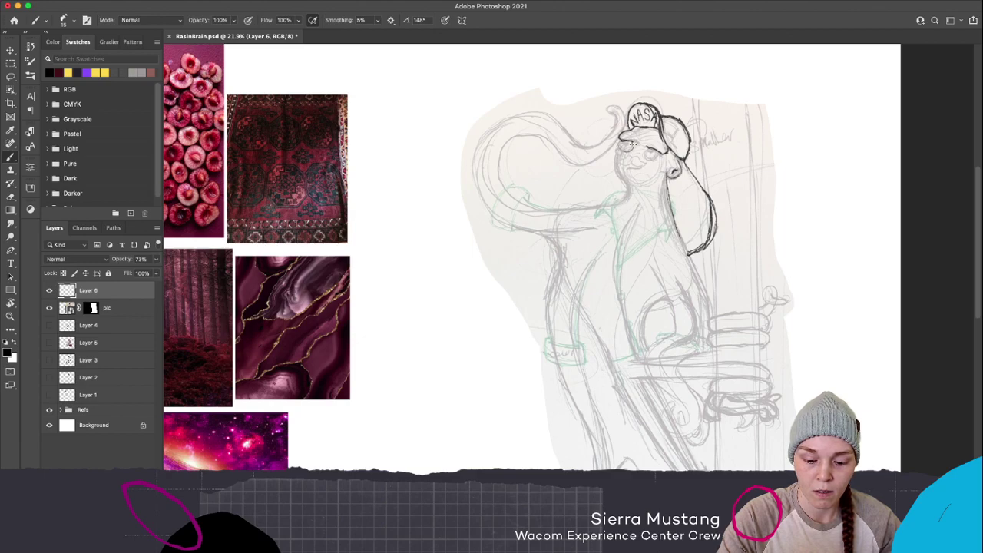
pyautogui.moveTo(631, 147); pyautogui.dragTo(625, 147)
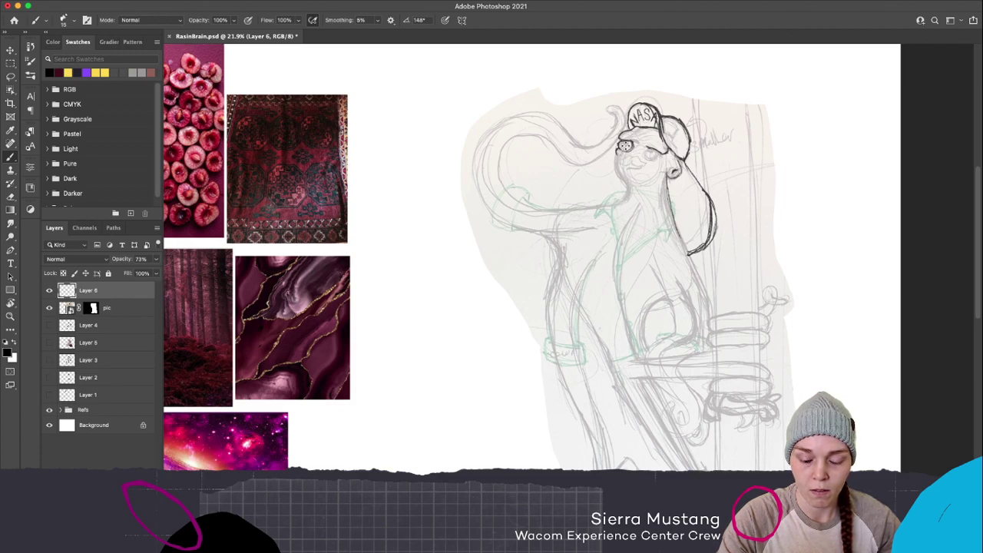
pyautogui.moveTo(627, 151); pyautogui.dragTo(635, 142)
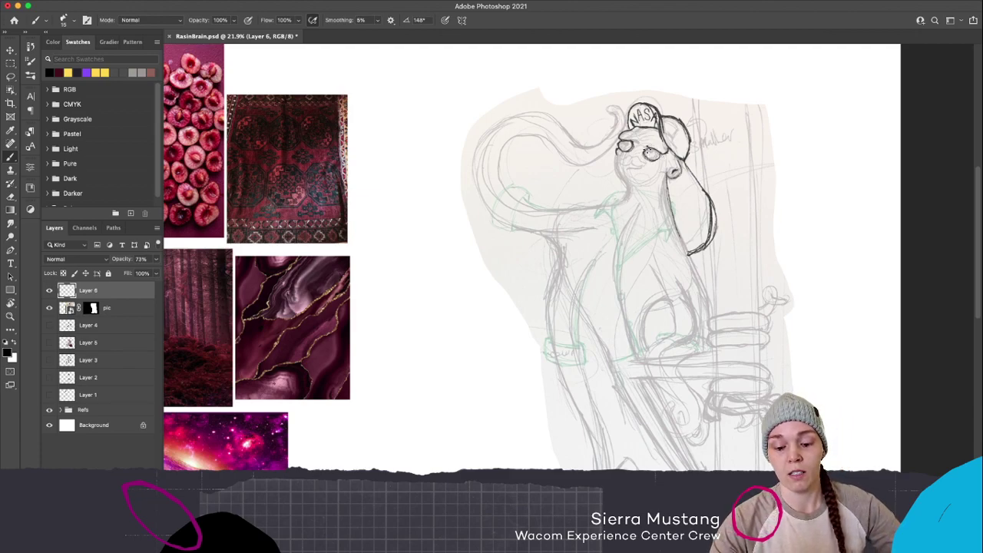
pyautogui.moveTo(660, 151); pyautogui.dragTo(666, 139)
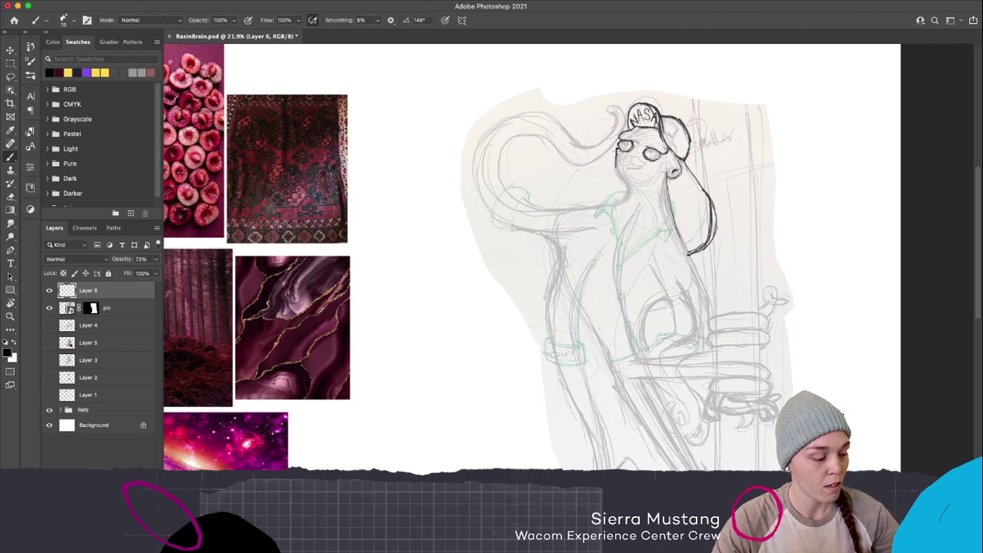
# Ink the front of the face and both sides of the neck, and add pupils and lids to the two eyes
pyautogui.moveTo(617, 156)
pyautogui.mouseDown()
pyautogui.moveTo(627, 188)
pyautogui.moveTo(613, 152)
pyautogui.mouseUp()
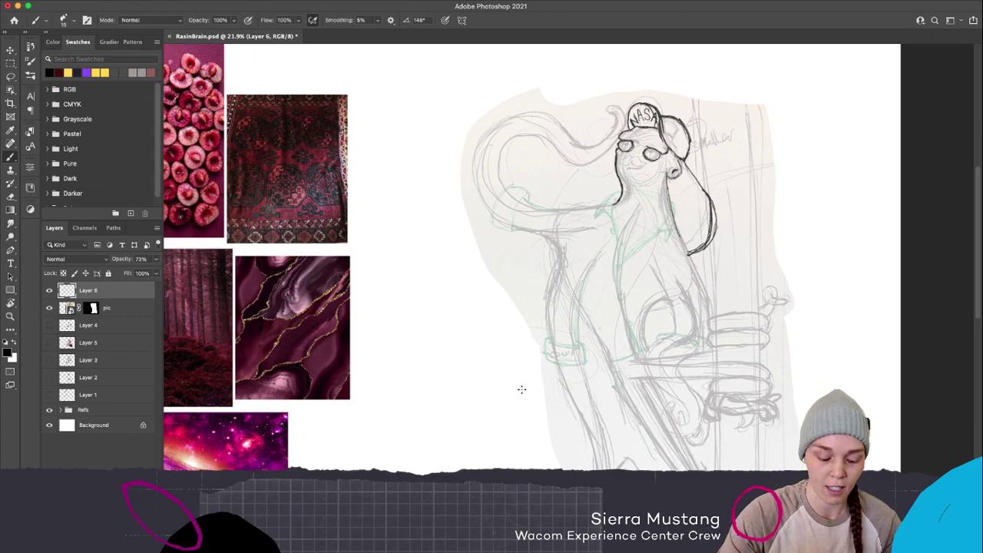
pyautogui.moveTo(517, 430)
pyautogui.mouseDown()
pyautogui.moveTo(619, 199)
pyautogui.moveTo(496, 430)
pyautogui.mouseUp()
pyautogui.moveTo(619, 158); pyautogui.dragTo(643, 155)
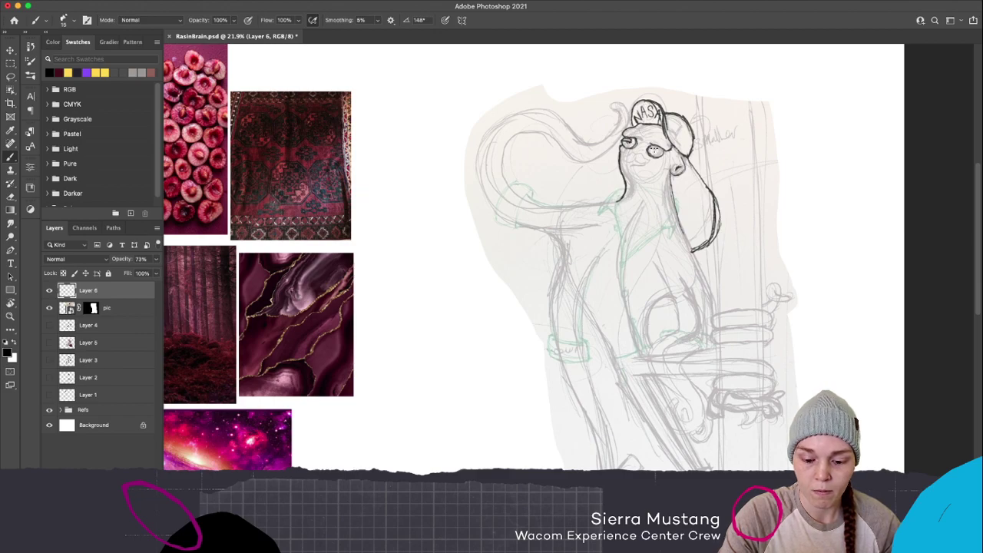
pyautogui.moveTo(649, 151); pyautogui.dragTo(657, 152)
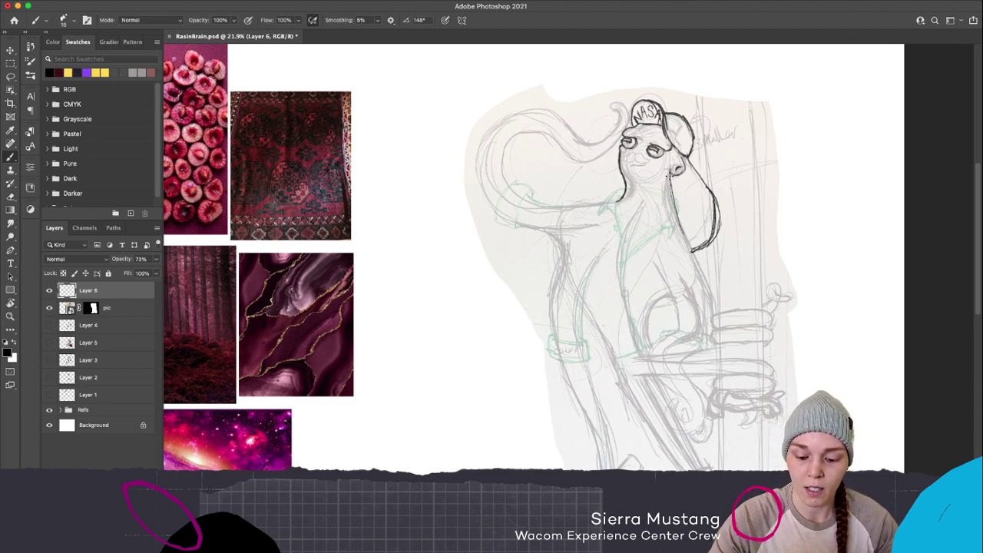
pyautogui.moveTo(670, 180); pyautogui.dragTo(675, 210)
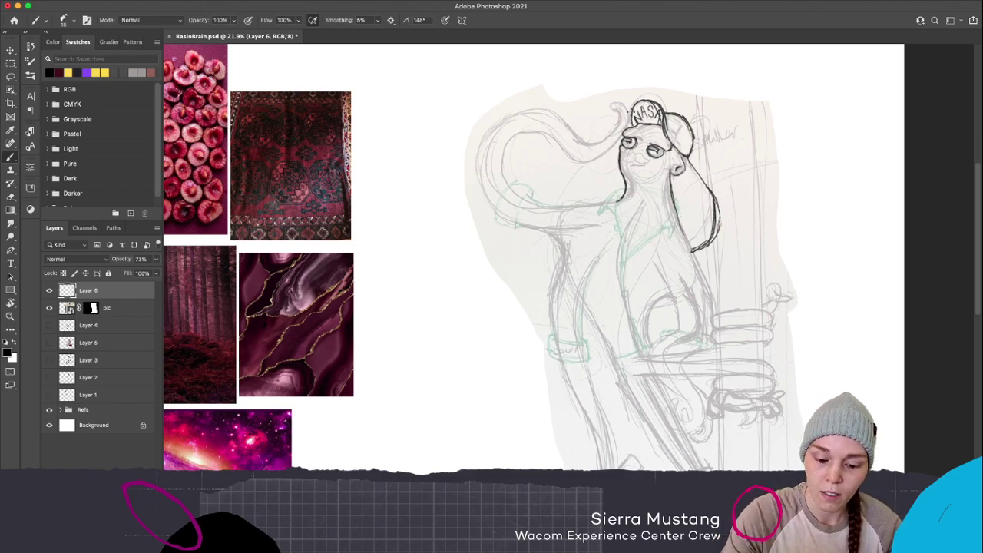
# Ink the raised tentacle's curled tip beside the cap and its inner edge looping around to the shoulder
pyautogui.moveTo(613, 109)
pyautogui.mouseDown()
pyautogui.moveTo(624, 105)
pyautogui.moveTo(628, 121)
pyautogui.mouseUp()
pyautogui.press('super+z')
pyautogui.press('super+z')
pyautogui.moveTo(595, 157)
pyautogui.mouseDown()
pyautogui.moveTo(630, 115)
pyautogui.moveTo(620, 98)
pyautogui.moveTo(626, 111)
pyautogui.moveTo(613, 100)
pyautogui.moveTo(614, 128)
pyautogui.mouseUp()
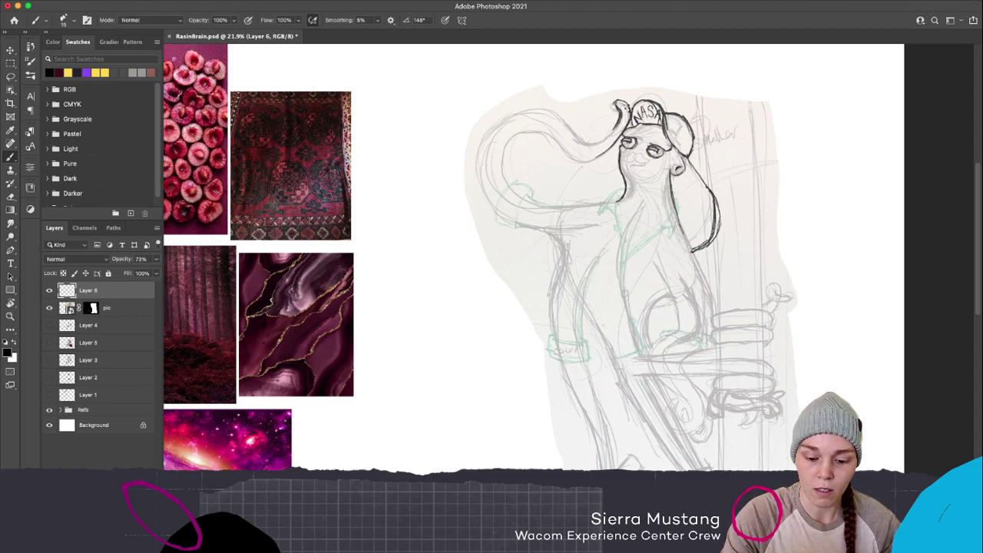
pyautogui.moveTo(560, 208)
pyautogui.mouseDown()
pyautogui.moveTo(513, 192)
pyautogui.moveTo(504, 168)
pyautogui.moveTo(514, 137)
pyautogui.moveTo(546, 131)
pyautogui.moveTo(590, 159)
pyautogui.moveTo(611, 143)
pyautogui.mouseUp()
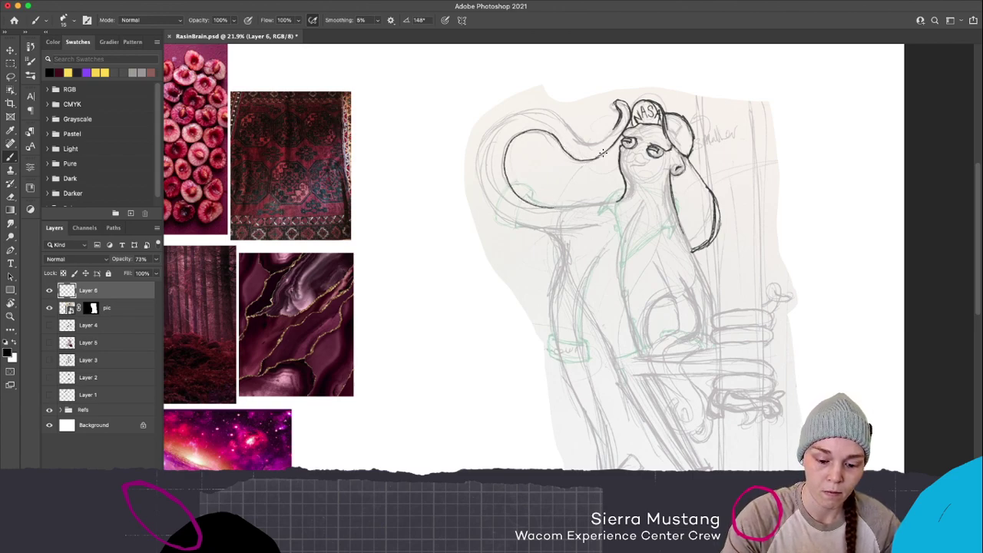
# Ink the outer side of the tentacle loop and set the brush smoothing to 14%
pyautogui.moveTo(500, 211)
pyautogui.mouseDown()
pyautogui.moveTo(478, 154)
pyautogui.moveTo(498, 121)
pyautogui.moveTo(567, 116)
pyautogui.moveTo(528, 108)
pyautogui.mouseUp()
pyautogui.click(377, 20)
pyautogui.moveTo(378, 35); pyautogui.dragTo(382, 35)
pyautogui.click(507, 116)
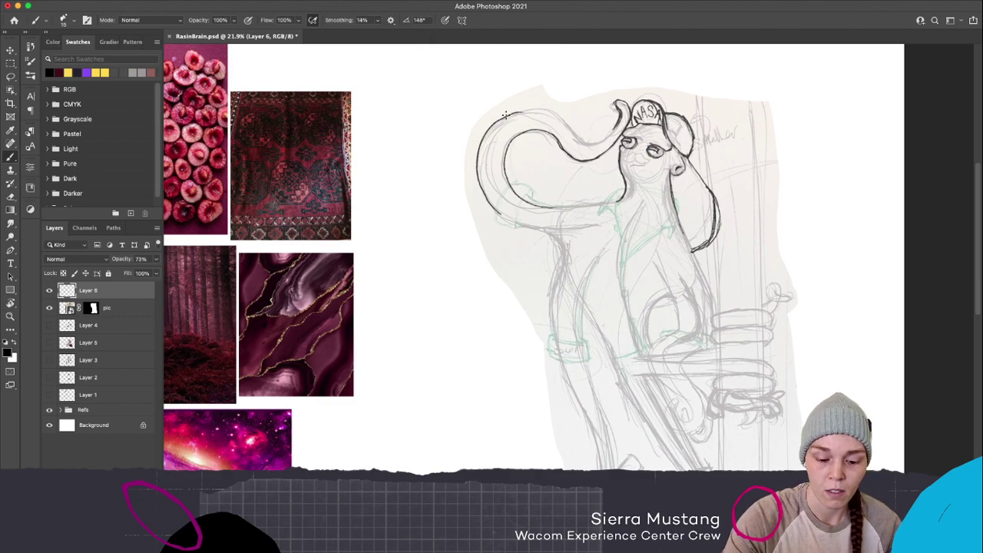
# Try to ink the tentacle's upper outer edge from the loop to the curled tip, then undo the strokes
pyautogui.moveTo(495, 123); pyautogui.dragTo(542, 110)
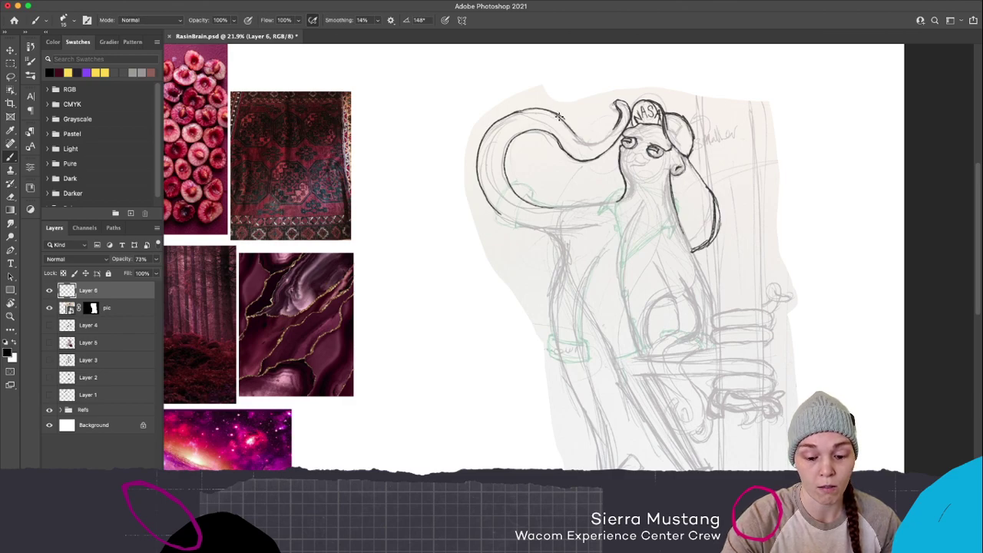
pyautogui.moveTo(622, 109)
pyautogui.mouseDown()
pyautogui.moveTo(609, 140)
pyautogui.moveTo(580, 145)
pyautogui.moveTo(553, 113)
pyautogui.moveTo(591, 146)
pyautogui.moveTo(555, 118)
pyautogui.mouseUp()
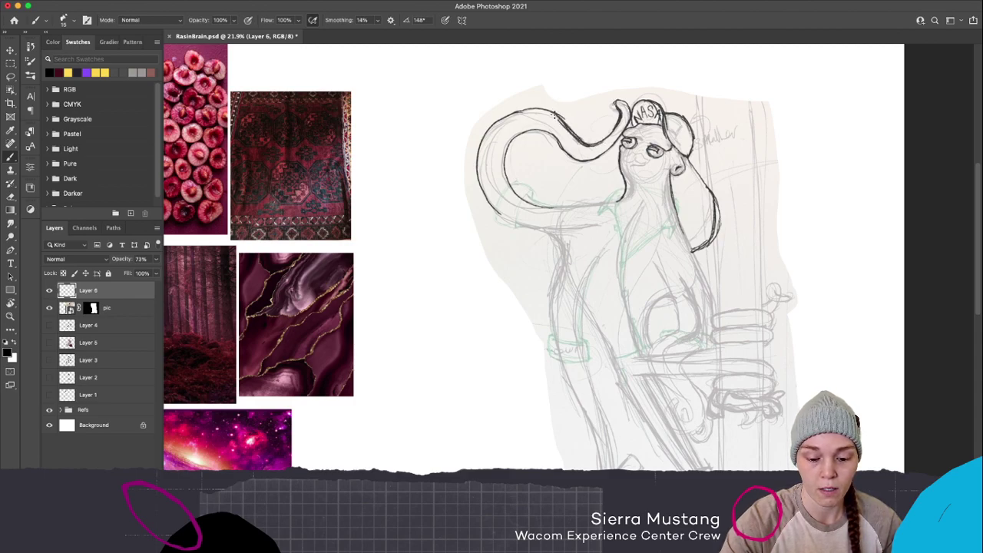
pyautogui.press('super+z')
pyautogui.press('super+z')
pyautogui.press('super+z')
pyautogui.press('super+z')
pyautogui.press('super+z')
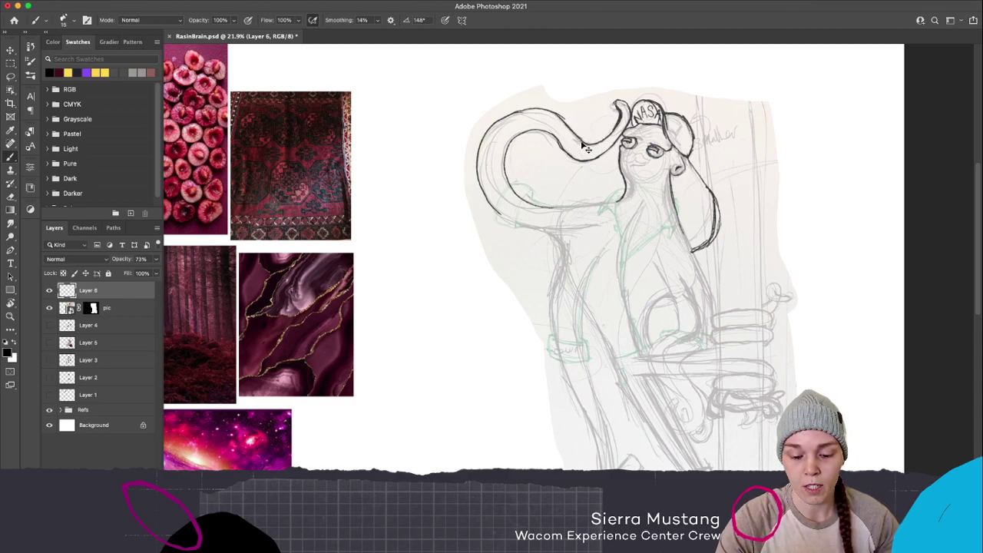
pyautogui.press('super+z')
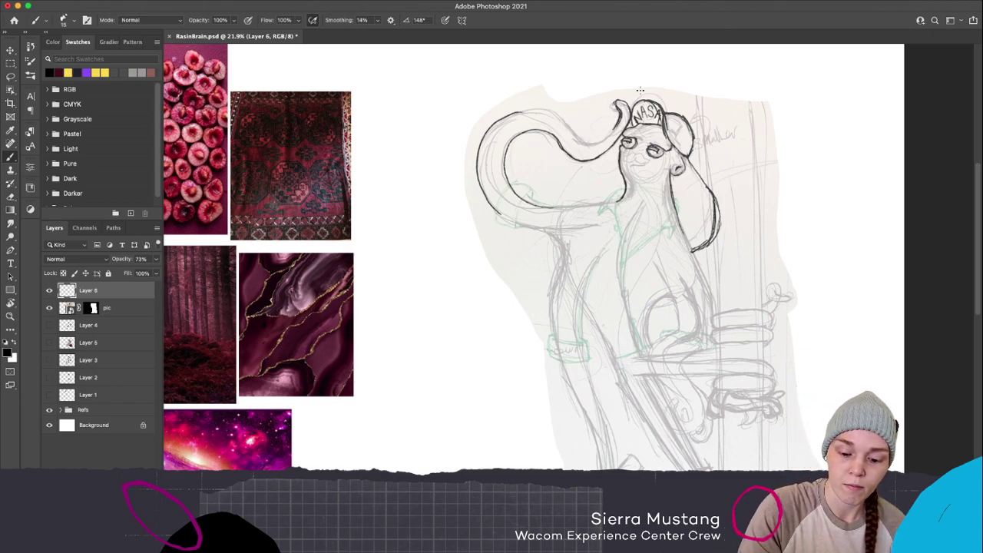
pyautogui.moveTo(613, 98)
pyautogui.mouseDown()
pyautogui.moveTo(622, 113)
pyautogui.moveTo(614, 135)
pyautogui.moveTo(632, 108)
pyautogui.mouseUp()
pyautogui.press('super+z')
pyautogui.press('super+z')
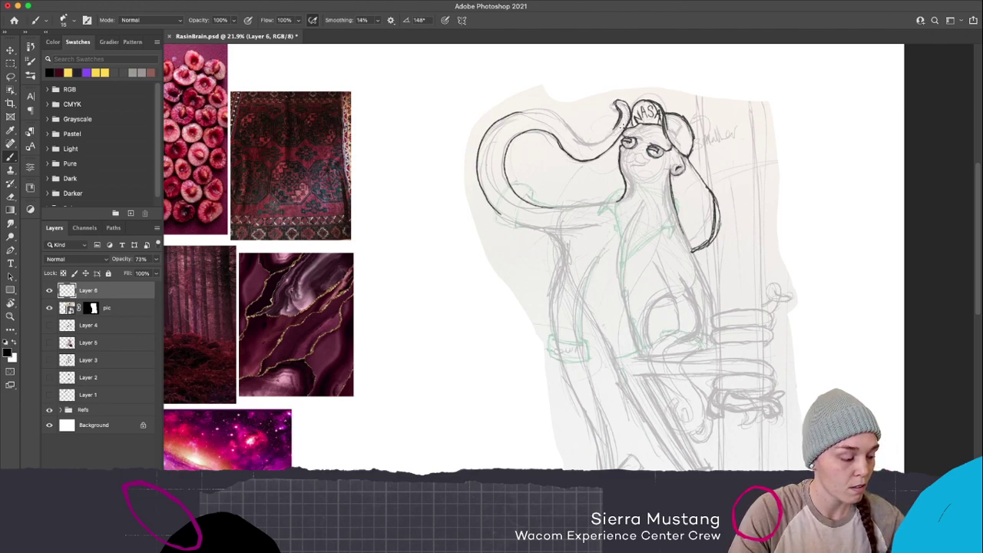
# Rework the tentacle's curled tip and ink its upper outer edge from the loop to the tip
pyautogui.moveTo(623, 117)
pyautogui.mouseDown()
pyautogui.moveTo(623, 101)
pyautogui.moveTo(617, 113)
pyautogui.mouseUp()
pyautogui.moveTo(510, 115)
pyautogui.mouseDown()
pyautogui.moveTo(541, 109)
pyautogui.moveTo(580, 140)
pyautogui.moveTo(603, 138)
pyautogui.moveTo(587, 143)
pyautogui.moveTo(606, 136)
pyautogui.moveTo(583, 144)
pyautogui.mouseUp()
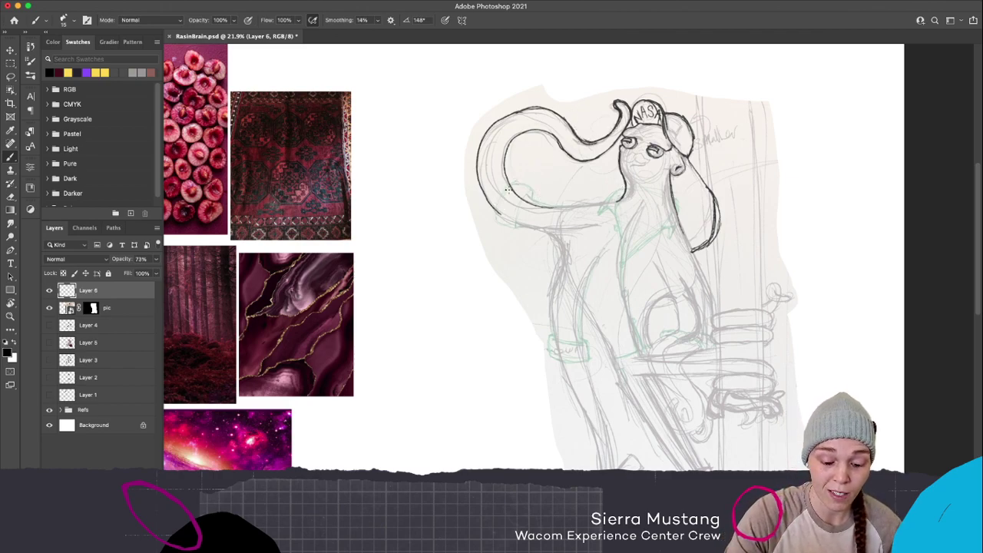
# Try to outline the sleeve cuff around the raised tentacle, then undo the strokes
pyautogui.moveTo(499, 211); pyautogui.dragTo(498, 219)
pyautogui.moveTo(514, 185)
pyautogui.mouseDown()
pyautogui.moveTo(500, 204)
pyautogui.moveTo(501, 227)
pyautogui.moveTo(513, 226)
pyautogui.mouseUp()
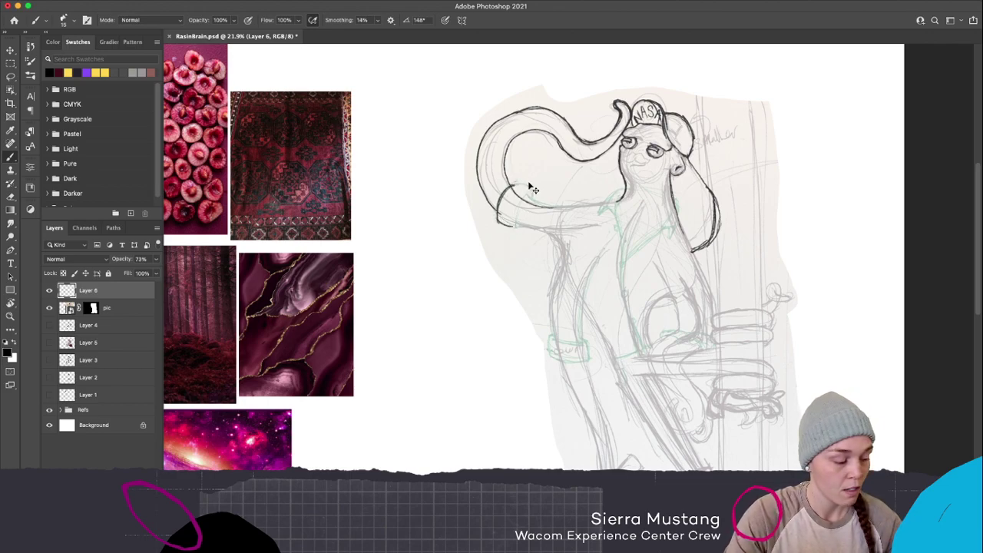
pyautogui.hotkey('ctrl', 'z')
pyautogui.hotkey('ctrl', 'z')
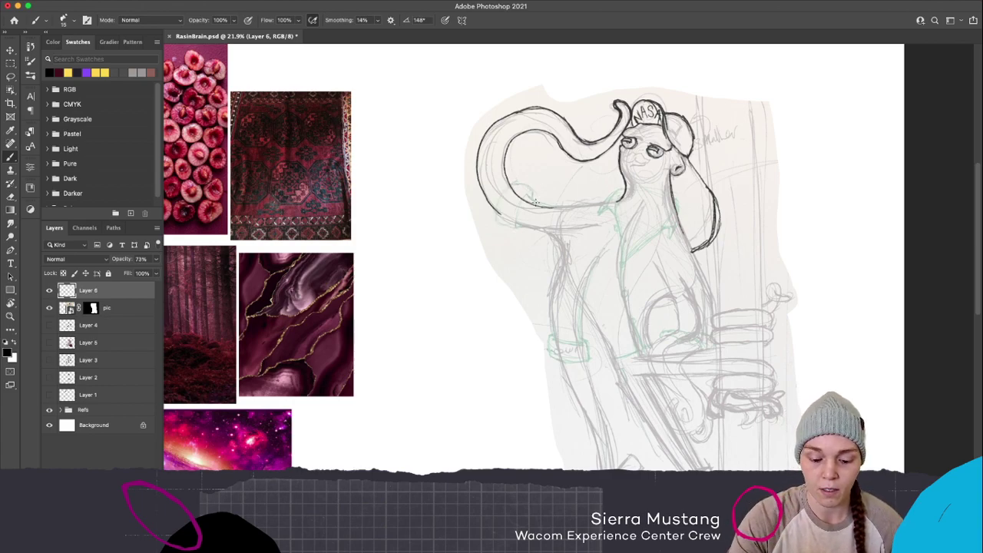
# Ink the rolled cuff around the raised tentacle and the sleeve's upper and lower edges
pyautogui.moveTo(511, 186)
pyautogui.mouseDown()
pyautogui.moveTo(533, 196)
pyautogui.moveTo(517, 232)
pyautogui.mouseUp()
pyautogui.moveTo(511, 188)
pyautogui.mouseDown()
pyautogui.moveTo(498, 223)
pyautogui.moveTo(513, 235)
pyautogui.moveTo(508, 216)
pyautogui.moveTo(510, 230)
pyautogui.mouseUp()
pyautogui.moveTo(513, 217)
pyautogui.mouseDown()
pyautogui.moveTo(504, 224)
pyautogui.moveTo(551, 243)
pyautogui.moveTo(542, 234)
pyautogui.moveTo(561, 264)
pyautogui.moveTo(527, 202)
pyautogui.moveTo(603, 201)
pyautogui.moveTo(582, 203)
pyautogui.mouseUp()
pyautogui.moveTo(541, 194); pyautogui.dragTo(533, 201)
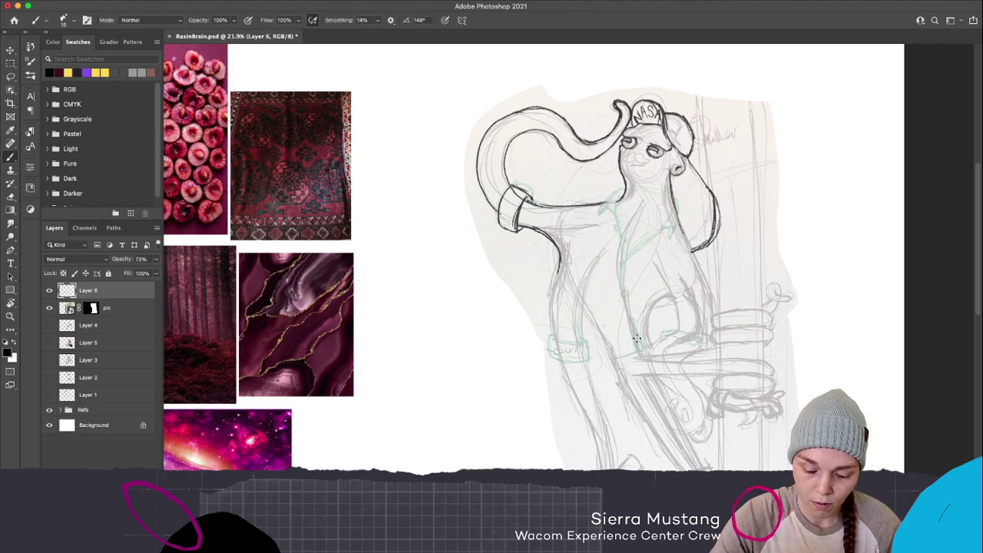
# Ink the shirt's front opening, both collar points and the V neckline meeting at a button on the chest
pyautogui.moveTo(645, 350); pyautogui.dragTo(623, 261)
pyautogui.moveTo(617, 194)
pyautogui.mouseDown()
pyautogui.moveTo(598, 212)
pyautogui.moveTo(609, 207)
pyautogui.moveTo(616, 223)
pyautogui.moveTo(616, 198)
pyautogui.moveTo(681, 212)
pyautogui.mouseUp()
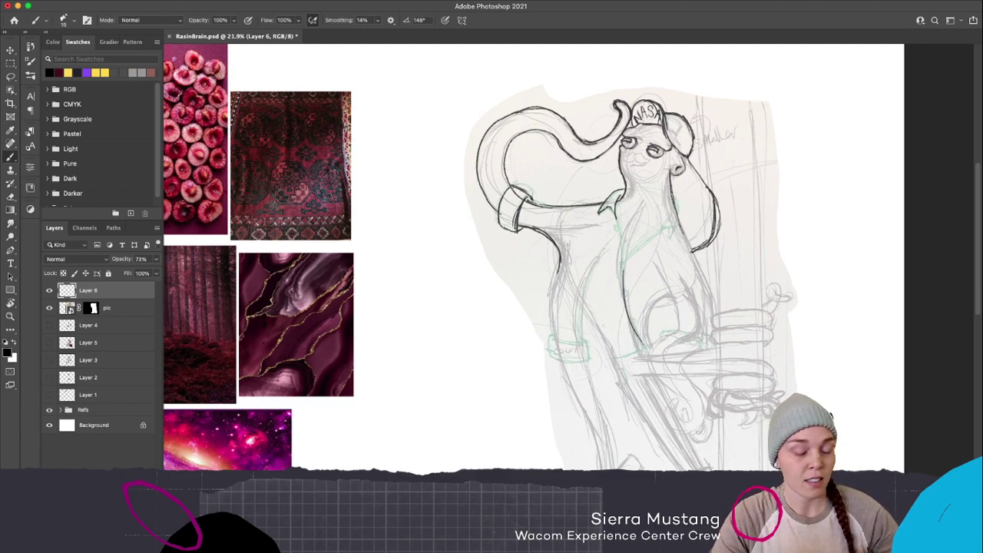
pyautogui.moveTo(673, 197); pyautogui.dragTo(680, 209)
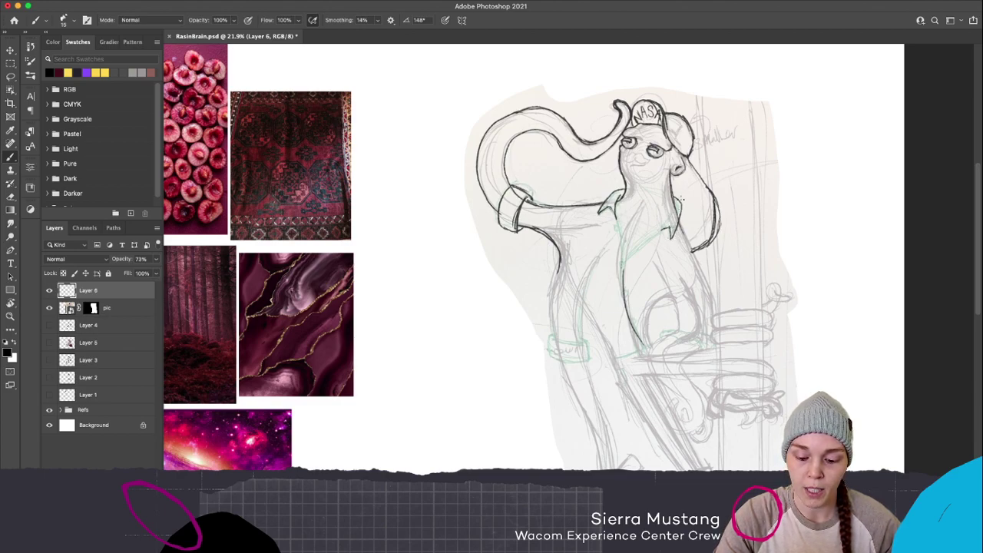
pyautogui.moveTo(679, 208); pyautogui.dragTo(658, 234)
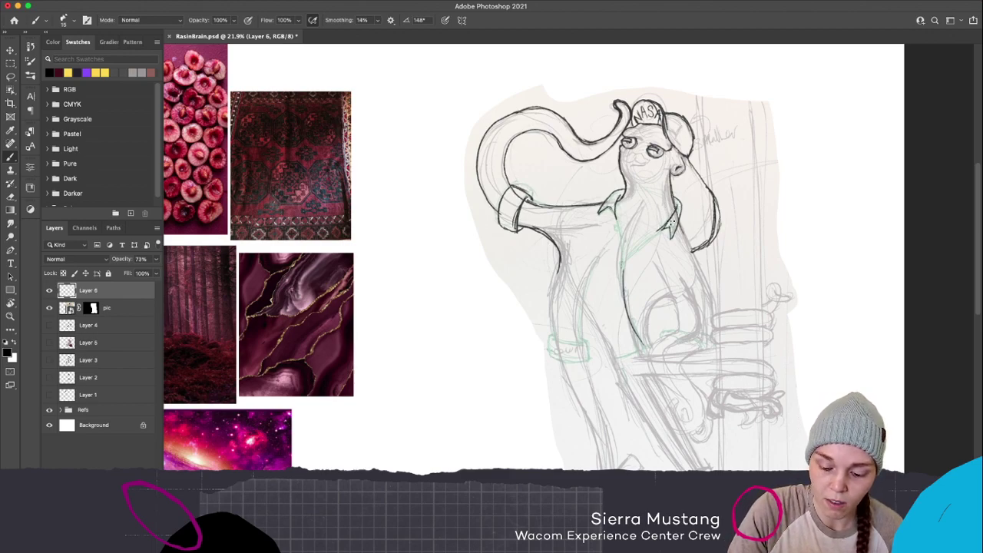
pyautogui.moveTo(661, 227); pyautogui.dragTo(624, 265)
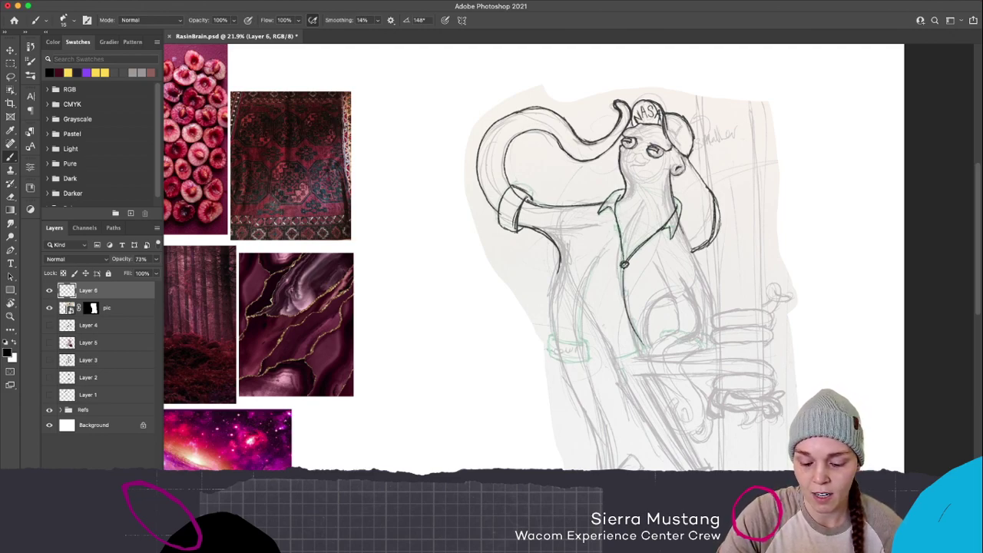
# Add small buttons down the shirt's front opening and undo the accidental shift of the line art
pyautogui.moveTo(622, 292)
pyautogui.mouseDown()
pyautogui.moveTo(635, 336)
pyautogui.moveTo(640, 319)
pyautogui.moveTo(644, 343)
pyautogui.mouseUp()
pyautogui.press('super+z')
pyautogui.press('super+z')
pyautogui.press('super+z')
pyautogui.moveTo(625, 303)
pyautogui.mouseDown()
pyautogui.moveTo(640, 345)
pyautogui.moveTo(617, 357)
pyautogui.moveTo(628, 355)
pyautogui.mouseUp()
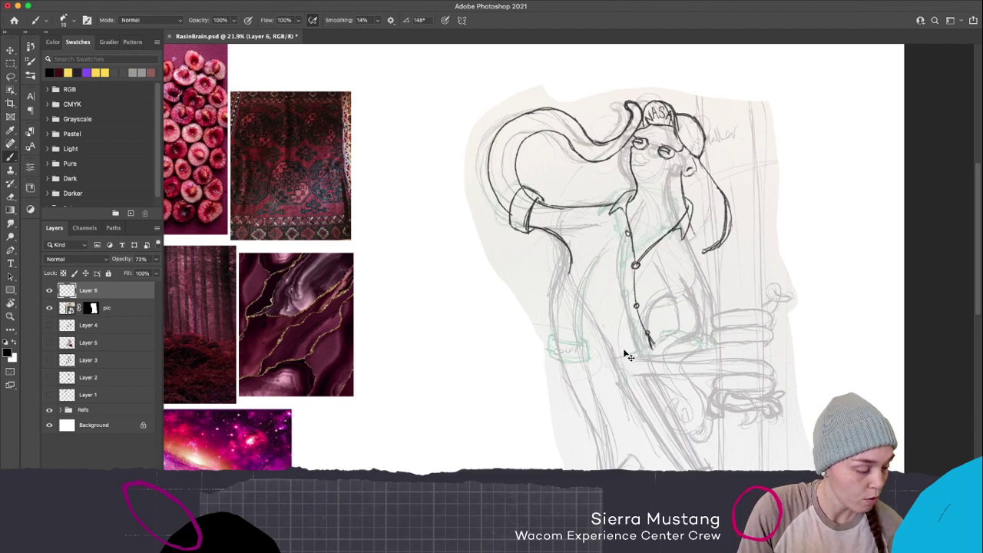
pyautogui.press('super+z')
pyautogui.press('v')
pyautogui.press('b')
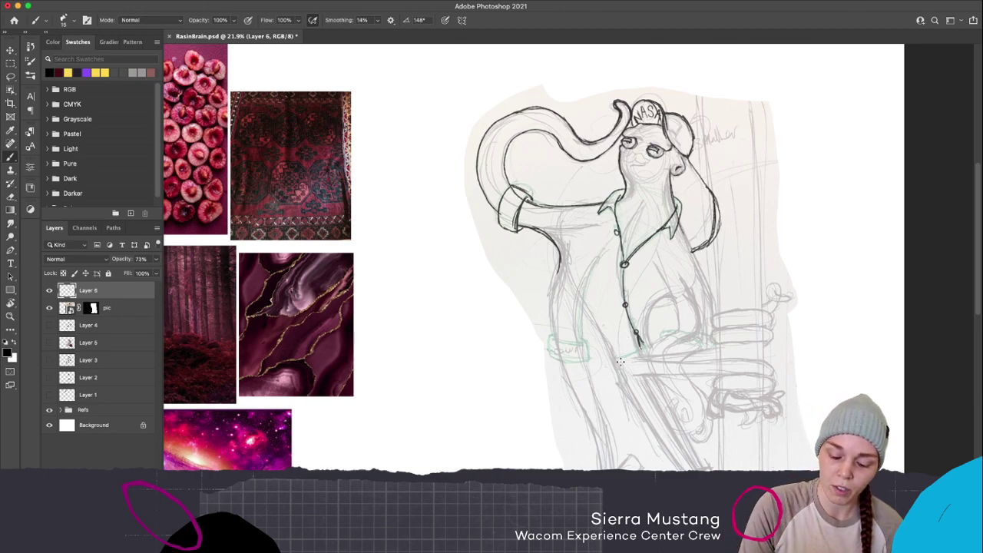
# Ink the shirt's curved hem and side seam, plus both edges of the lowered sleeve
pyautogui.moveTo(613, 358)
pyautogui.mouseDown()
pyautogui.moveTo(643, 350)
pyautogui.moveTo(612, 358)
pyautogui.mouseUp()
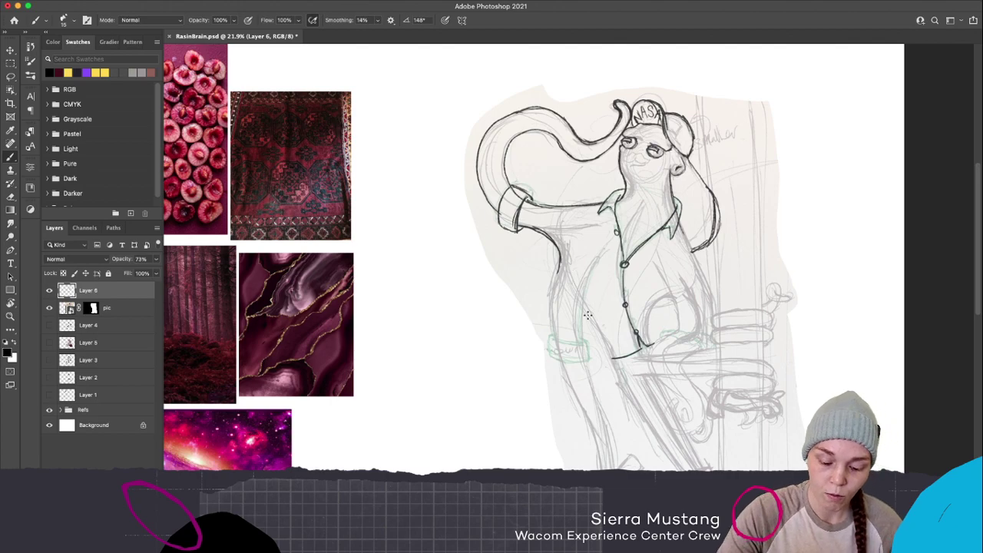
pyautogui.moveTo(578, 304); pyautogui.dragTo(614, 355)
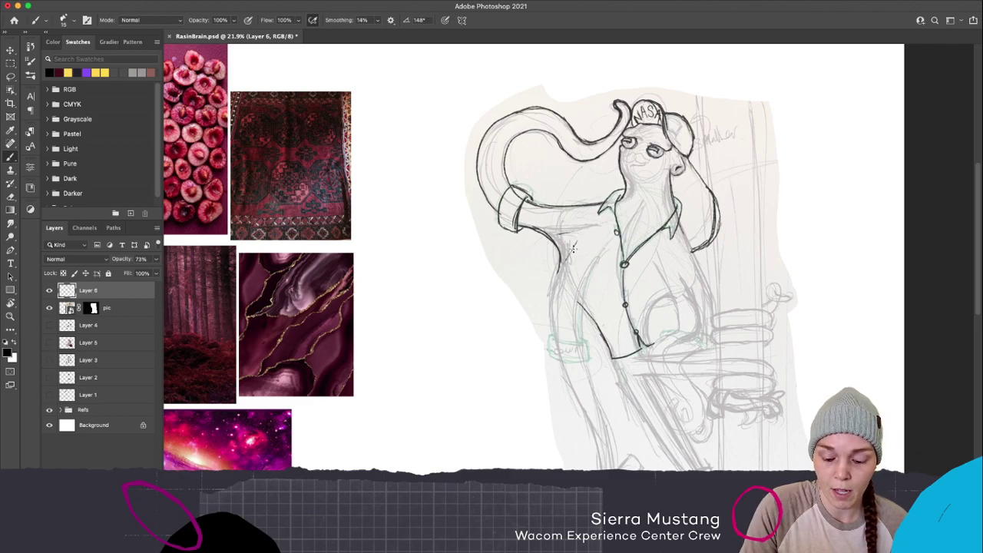
pyautogui.moveTo(570, 246); pyautogui.dragTo(556, 323)
pyautogui.moveTo(573, 244)
pyautogui.mouseDown()
pyautogui.moveTo(554, 298)
pyautogui.moveTo(556, 334)
pyautogui.moveTo(559, 270)
pyautogui.moveTo(555, 301)
pyautogui.moveTo(580, 311)
pyautogui.moveTo(579, 345)
pyautogui.moveTo(596, 271)
pyautogui.mouseUp()
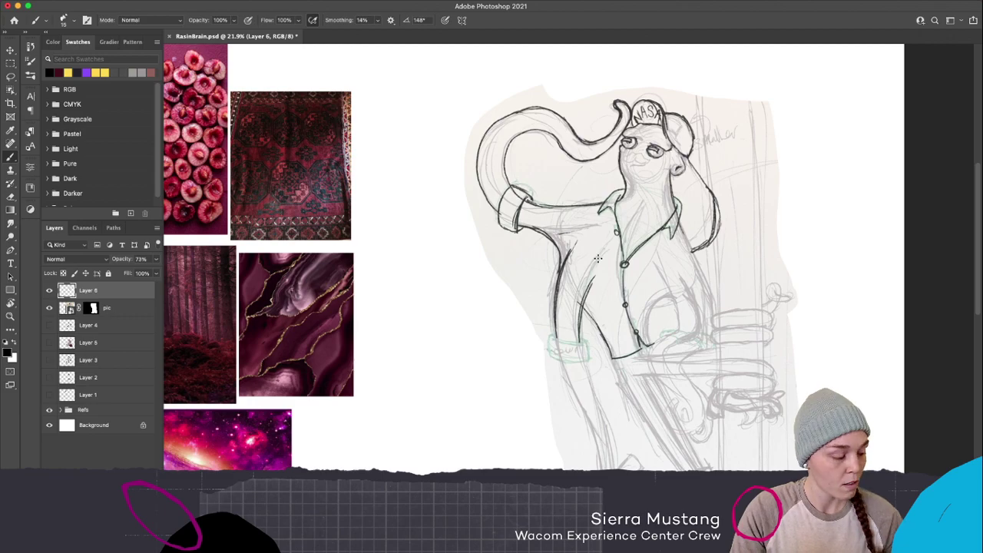
pyautogui.moveTo(594, 269); pyautogui.dragTo(604, 255)
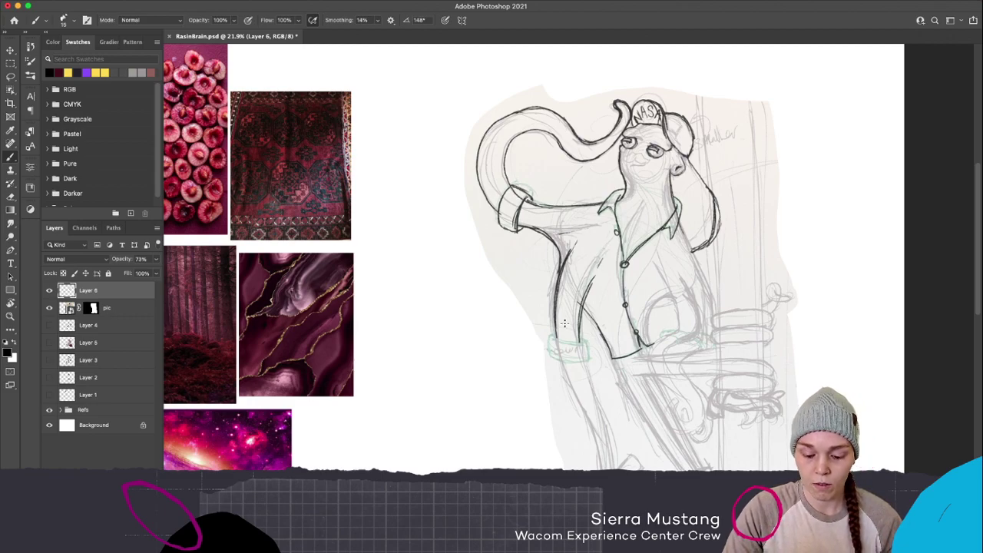
# Ink the rolled cuff of the lowered sleeve and the outer edge of the forearm below it
pyautogui.moveTo(565, 323)
pyautogui.mouseDown()
pyautogui.moveTo(523, 239)
pyautogui.moveTo(525, 265)
pyautogui.moveTo(542, 273)
pyautogui.moveTo(572, 275)
pyautogui.moveTo(555, 247)
pyautogui.moveTo(564, 250)
pyautogui.moveTo(560, 278)
pyautogui.mouseUp()
pyautogui.moveTo(527, 247)
pyautogui.mouseDown()
pyautogui.moveTo(561, 255)
pyautogui.moveTo(572, 379)
pyautogui.mouseUp()
pyautogui.moveTo(535, 266); pyautogui.dragTo(569, 361)
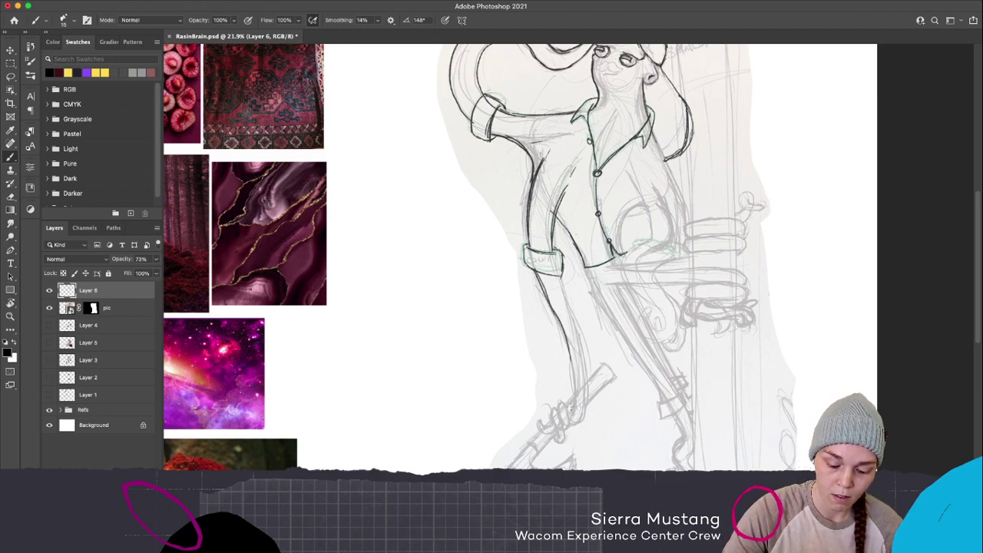
pyautogui.moveTo(541, 286); pyautogui.dragTo(571, 358)
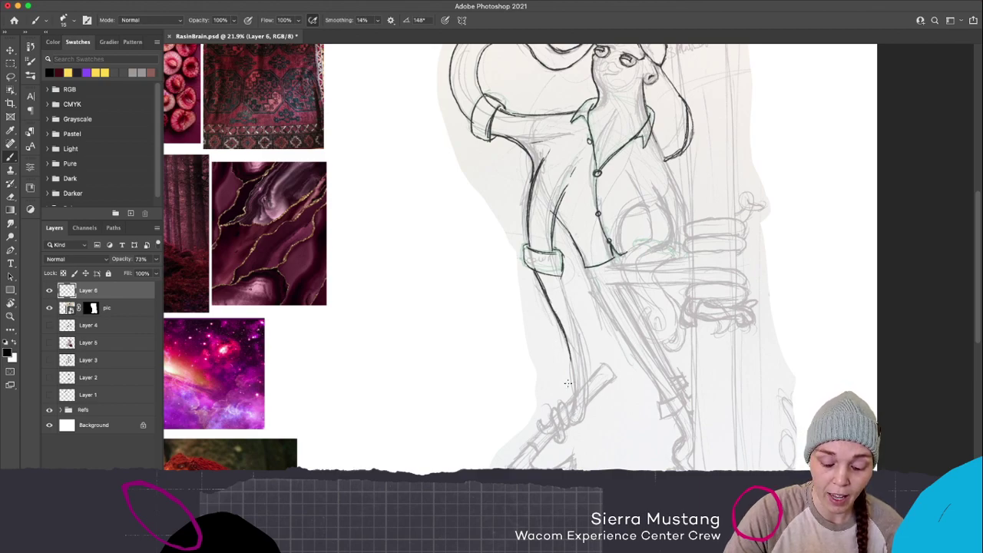
# Complete the lowered forearm by inking both edges down to its rounded end at the staff
pyautogui.moveTo(573, 417); pyautogui.dragTo(568, 344)
pyautogui.moveTo(560, 276); pyautogui.dragTo(585, 345)
pyautogui.moveTo(569, 424)
pyautogui.mouseDown()
pyautogui.moveTo(582, 420)
pyautogui.moveTo(589, 379)
pyautogui.mouseUp()
pyautogui.moveTo(582, 329); pyautogui.dragTo(581, 356)
pyautogui.moveTo(574, 323); pyautogui.dragTo(585, 398)
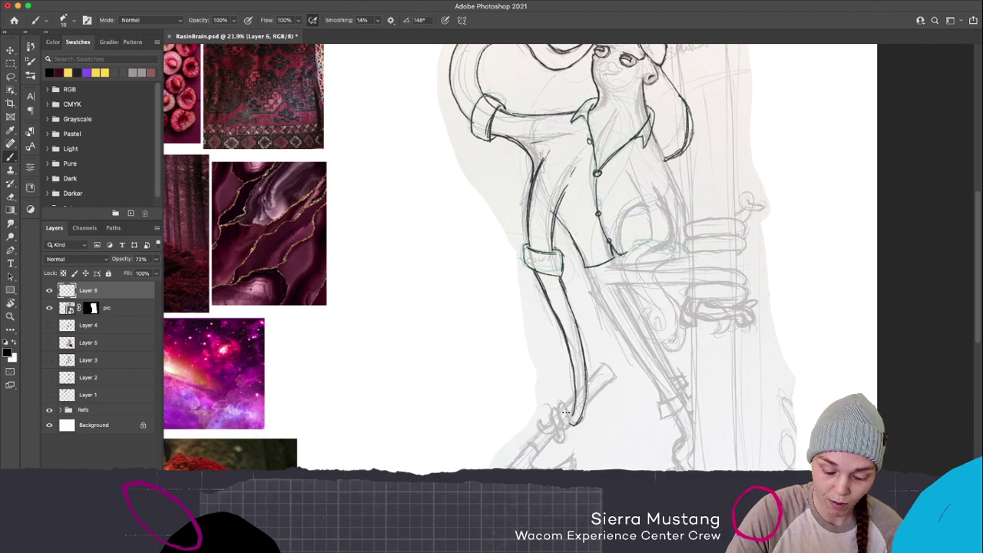
# Ink the curled fingers of the lowered hand wrapping around the staff
pyautogui.moveTo(554, 412)
pyautogui.mouseDown()
pyautogui.moveTo(562, 398)
pyautogui.moveTo(570, 424)
pyautogui.moveTo(555, 408)
pyautogui.moveTo(554, 425)
pyautogui.mouseUp()
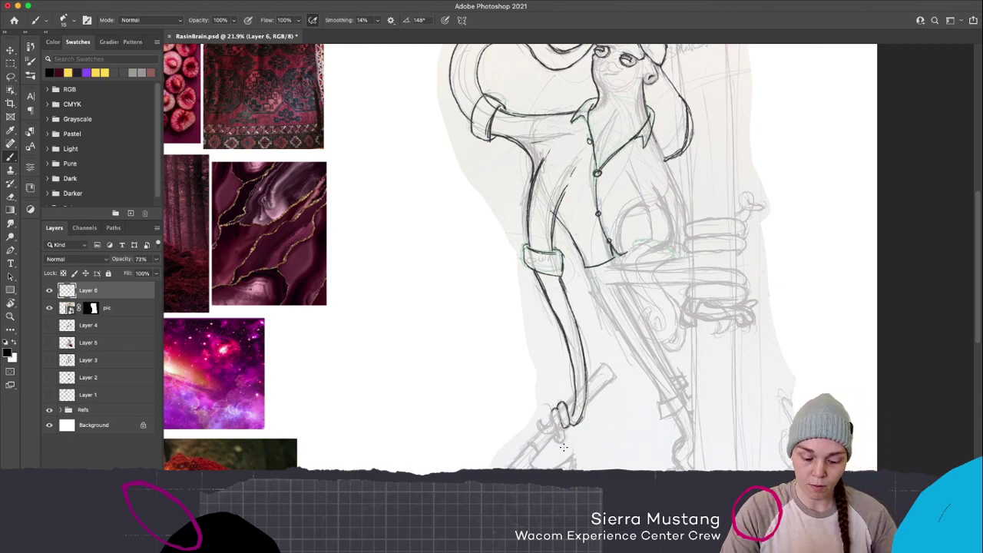
pyautogui.moveTo(553, 410); pyautogui.dragTo(560, 437)
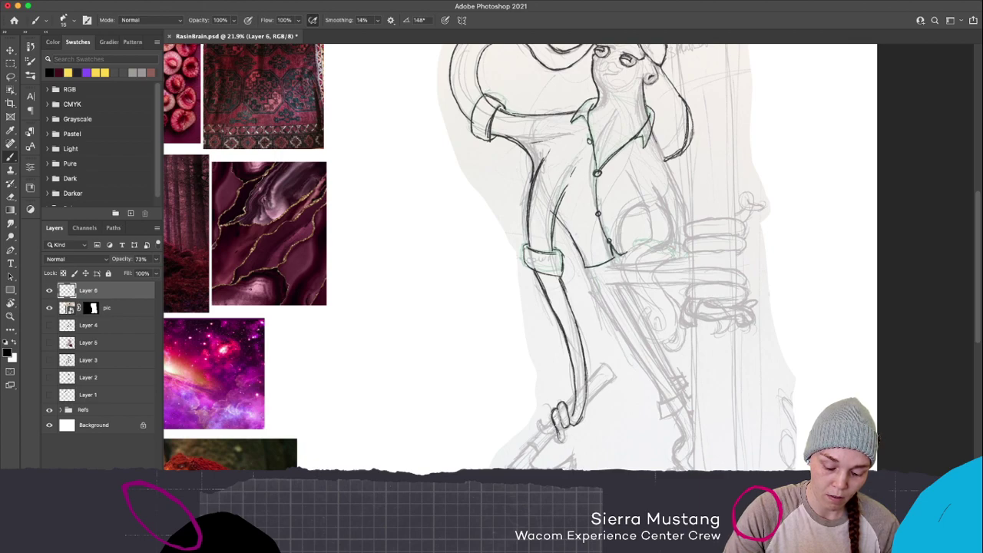
pyautogui.moveTo(566, 443); pyautogui.dragTo(578, 434)
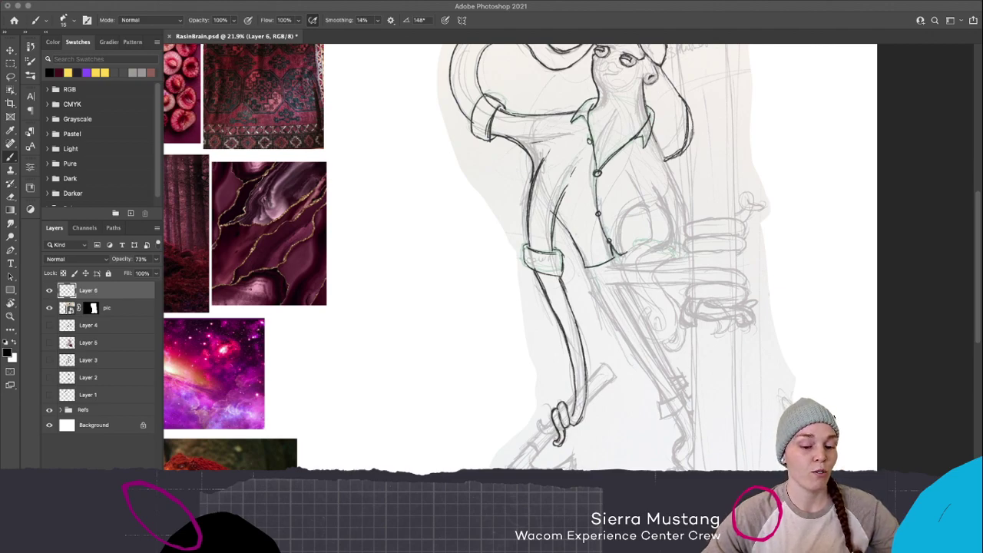
pyautogui.moveTo(552, 282); pyautogui.dragTo(577, 300)
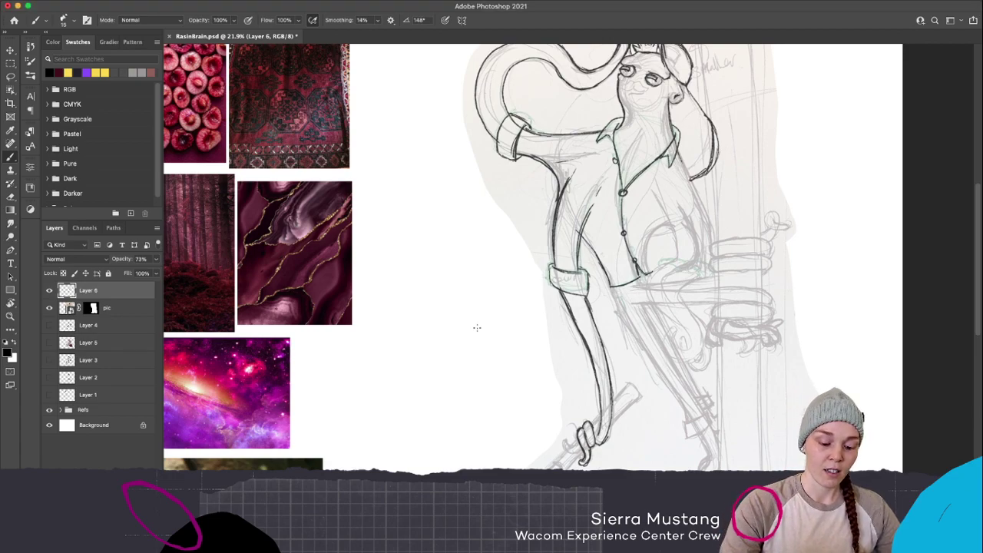
pyautogui.moveTo(433, 326); pyautogui.dragTo(520, 314)
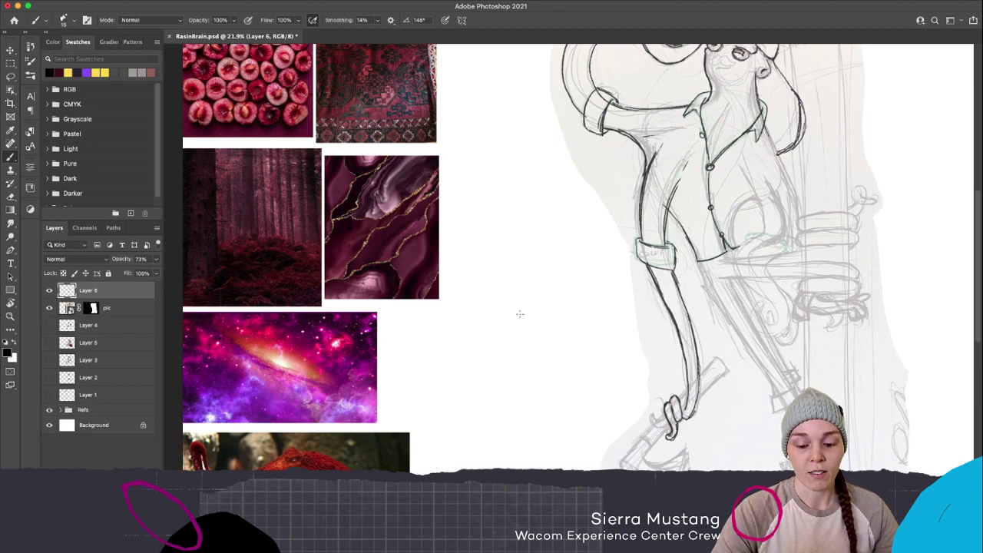
pyautogui.moveTo(682, 172); pyautogui.dragTo(657, 204)
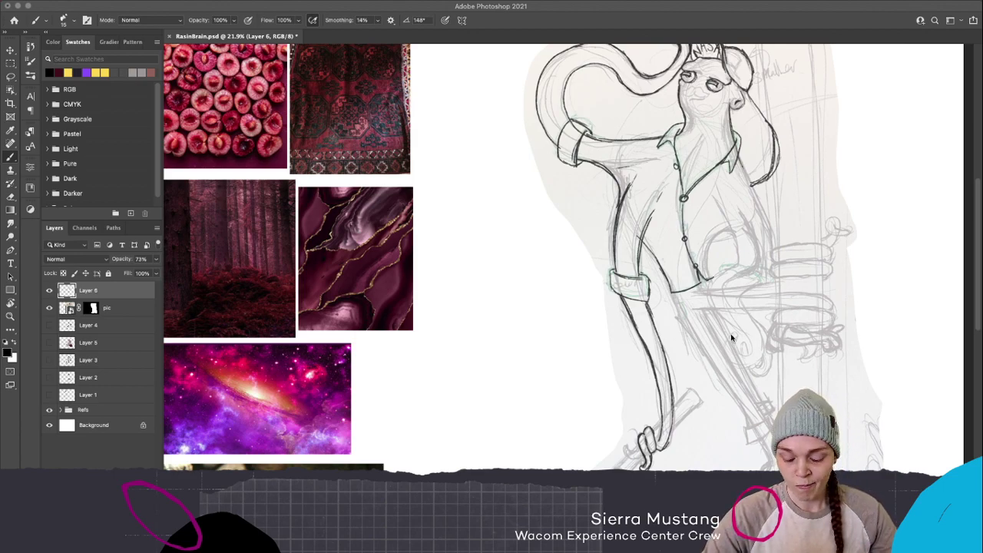
# Ink the axe held in the lowered hand, tracing its handle, head and curved blade
pyautogui.moveTo(701, 426); pyautogui.dragTo(687, 380)
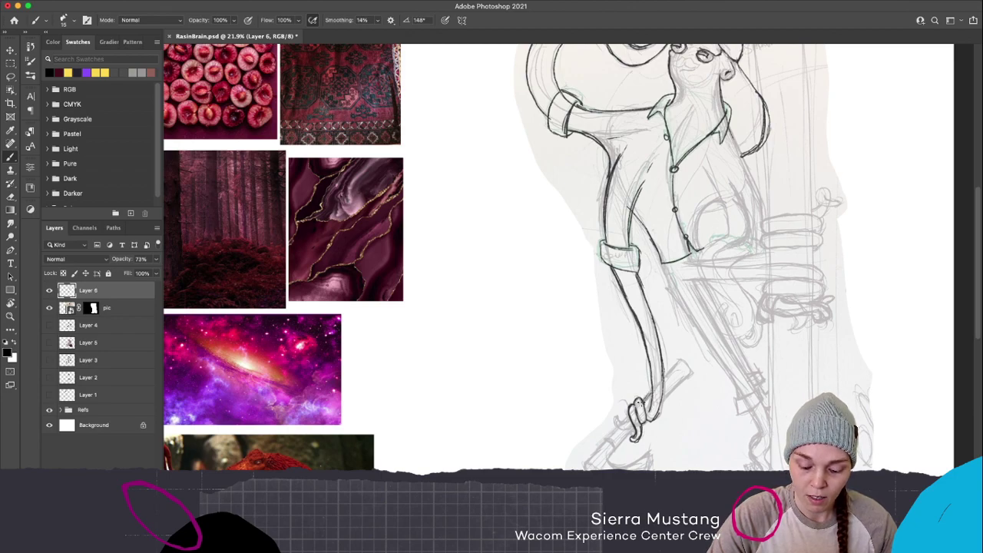
pyautogui.moveTo(649, 407)
pyautogui.mouseDown()
pyautogui.moveTo(683, 363)
pyautogui.moveTo(687, 374)
pyautogui.moveTo(681, 363)
pyautogui.moveTo(657, 387)
pyautogui.mouseUp()
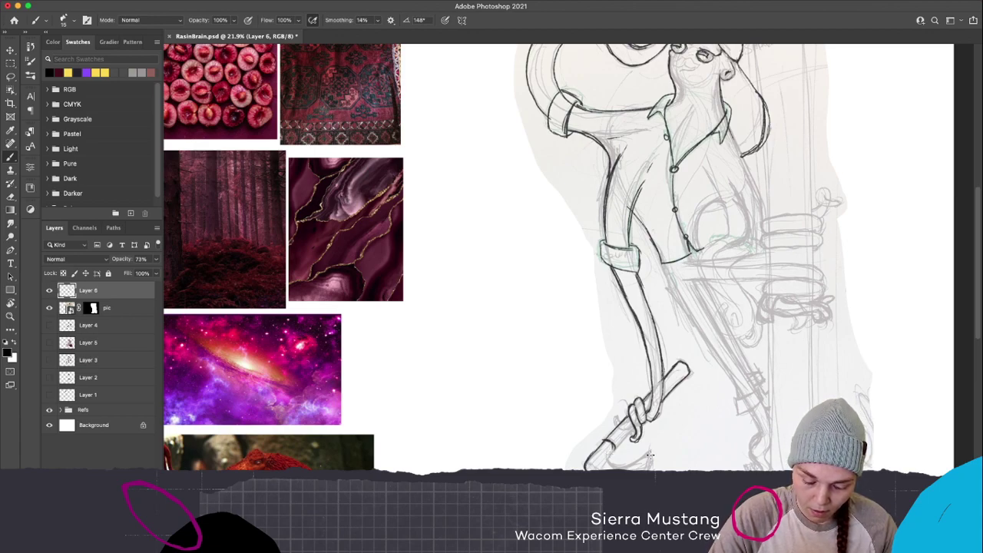
pyautogui.moveTo(609, 456)
pyautogui.mouseDown()
pyautogui.moveTo(614, 465)
pyautogui.moveTo(650, 450)
pyautogui.mouseUp()
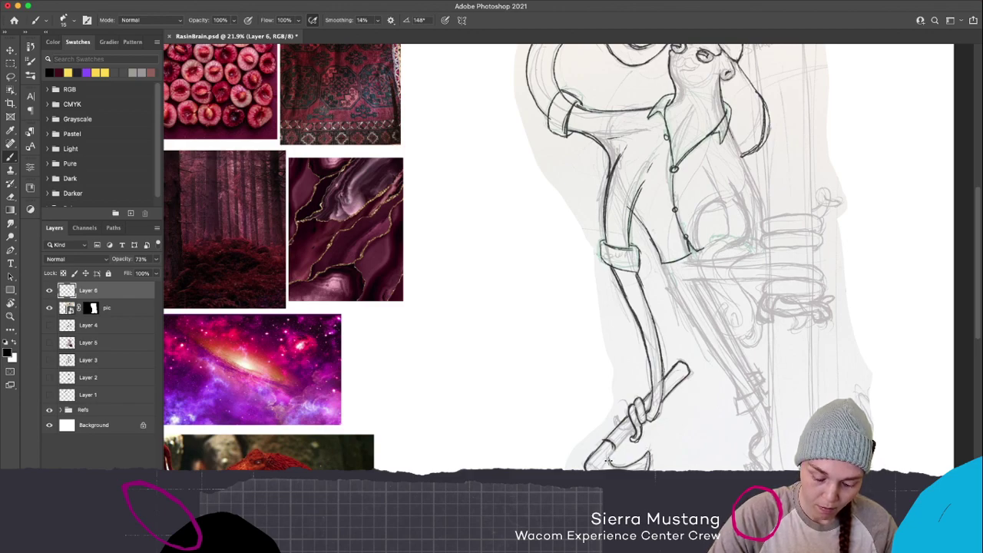
pyautogui.moveTo(615, 448); pyautogui.dragTo(610, 460)
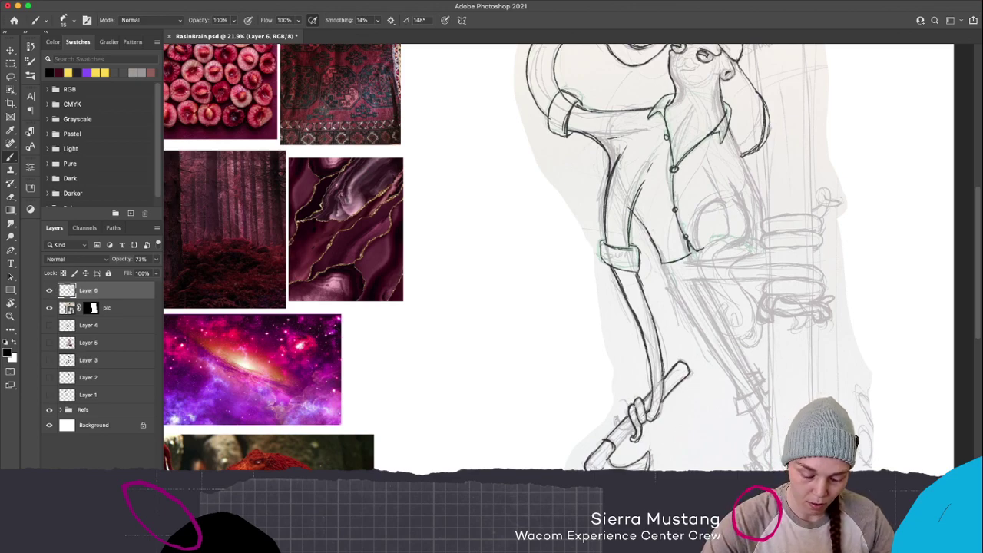
pyautogui.press('v')
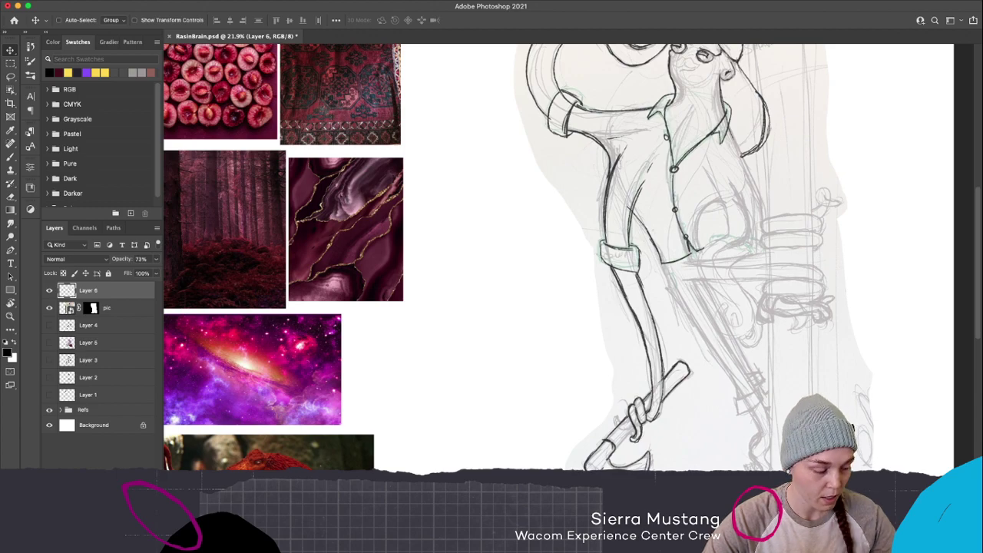
pyautogui.press('b')
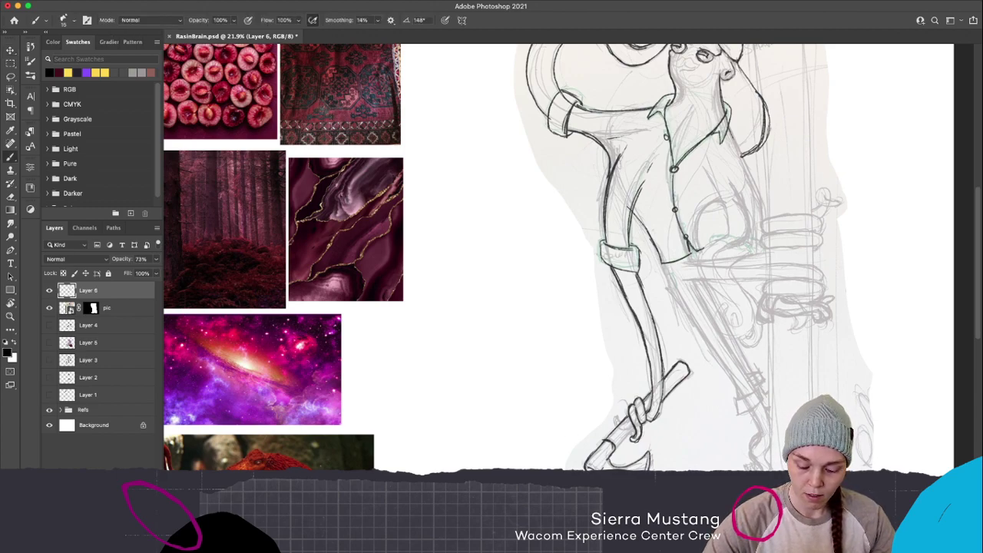
pyautogui.moveTo(619, 445); pyautogui.dragTo(637, 427)
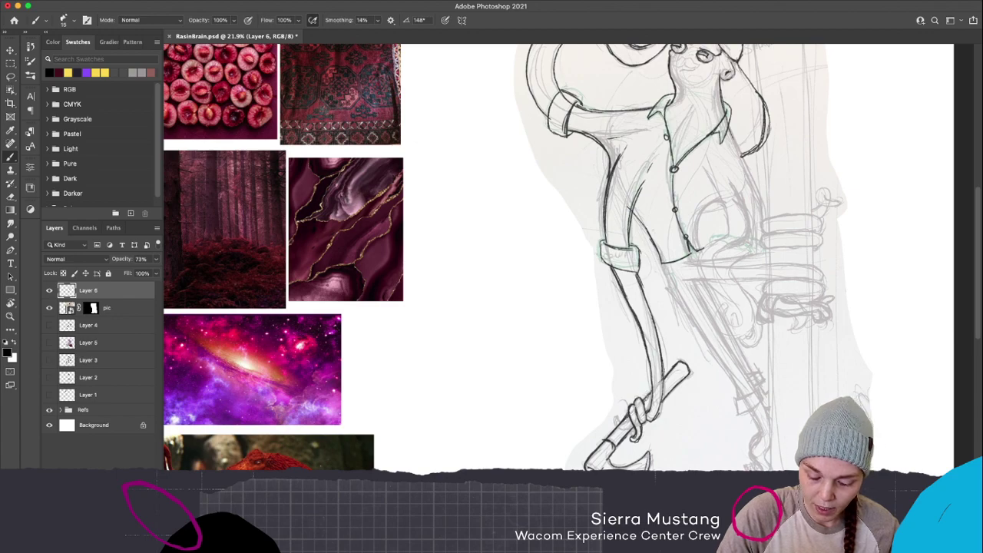
# Ink the near edge of the vertical pole beside the character as one long line down the full sketch height
pyautogui.moveTo(796, 297)
pyautogui.mouseDown()
pyautogui.moveTo(668, 314)
pyautogui.moveTo(679, 334)
pyautogui.mouseUp()
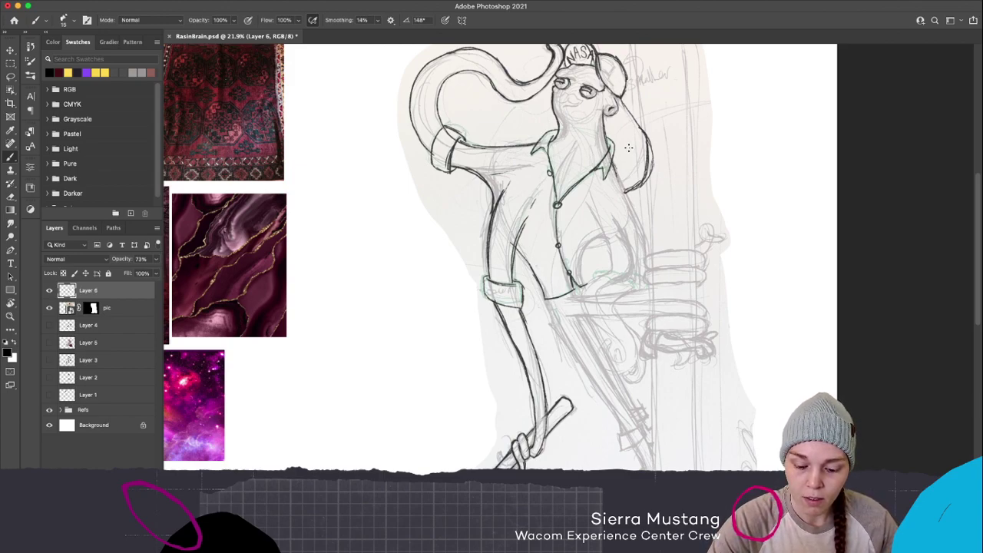
pyautogui.moveTo(682, 229)
pyautogui.mouseDown()
pyautogui.moveTo(683, 209)
pyautogui.moveTo(668, 221)
pyautogui.mouseUp()
pyautogui.press('z')
pyautogui.press('b')
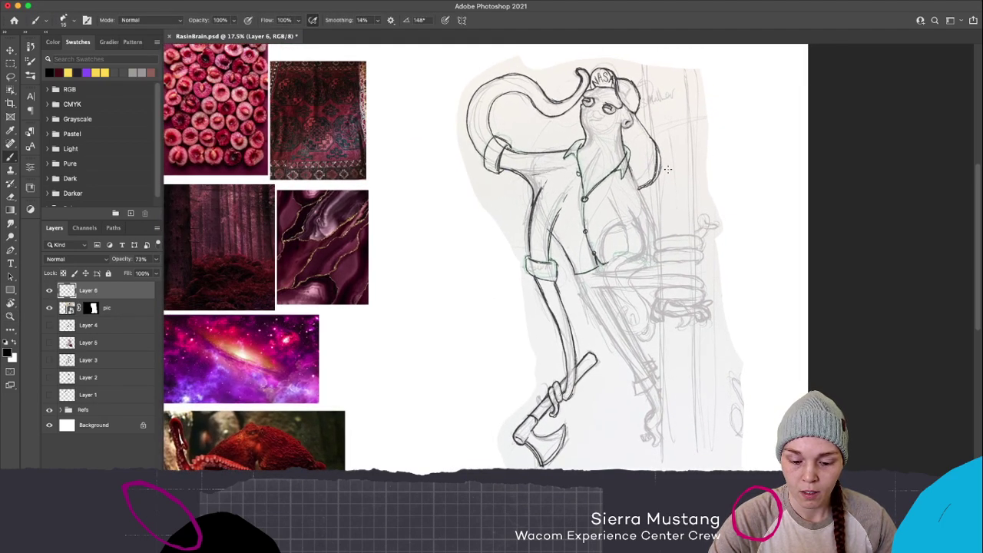
pyautogui.moveTo(649, 67); pyautogui.dragTo(660, 162)
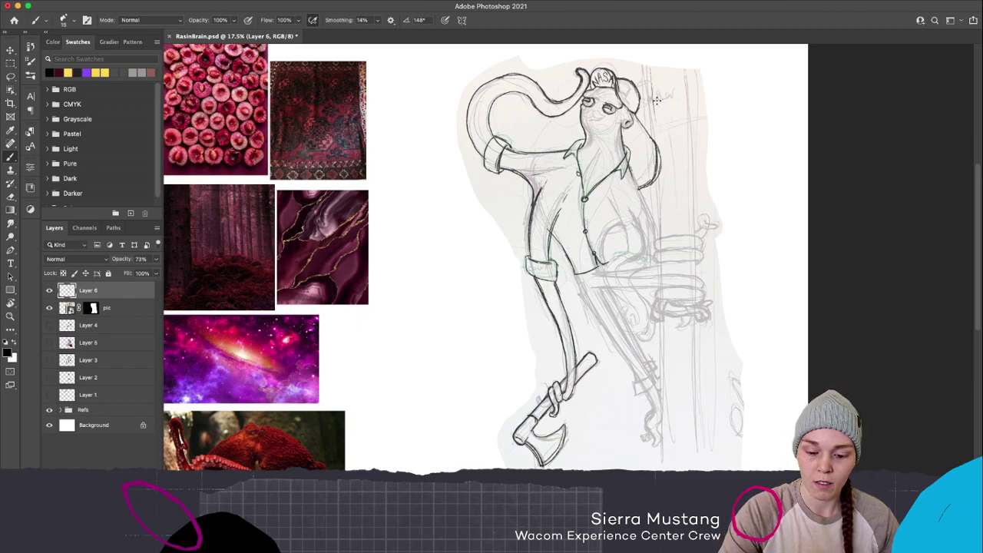
pyautogui.moveTo(652, 62); pyautogui.dragTo(661, 280)
pyautogui.moveTo(662, 462); pyautogui.dragTo(661, 241)
pyautogui.moveTo(653, 83); pyautogui.dragTo(661, 426)
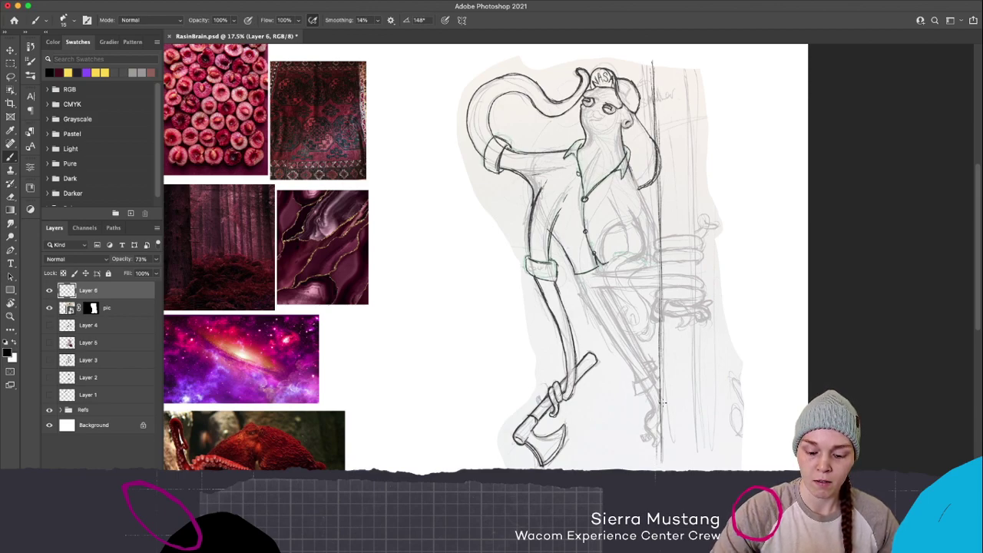
# Ink the far edge of the vertical pole from top to bottom with overlapping long strokes
pyautogui.moveTo(690, 69); pyautogui.dragTo(694, 145)
pyautogui.moveTo(693, 63); pyautogui.dragTo(698, 464)
pyautogui.moveTo(694, 316)
pyautogui.mouseDown()
pyautogui.moveTo(699, 469)
pyautogui.moveTo(694, 304)
pyautogui.moveTo(698, 435)
pyautogui.moveTo(694, 382)
pyautogui.mouseUp()
pyautogui.moveTo(694, 336); pyautogui.dragTo(694, 51)
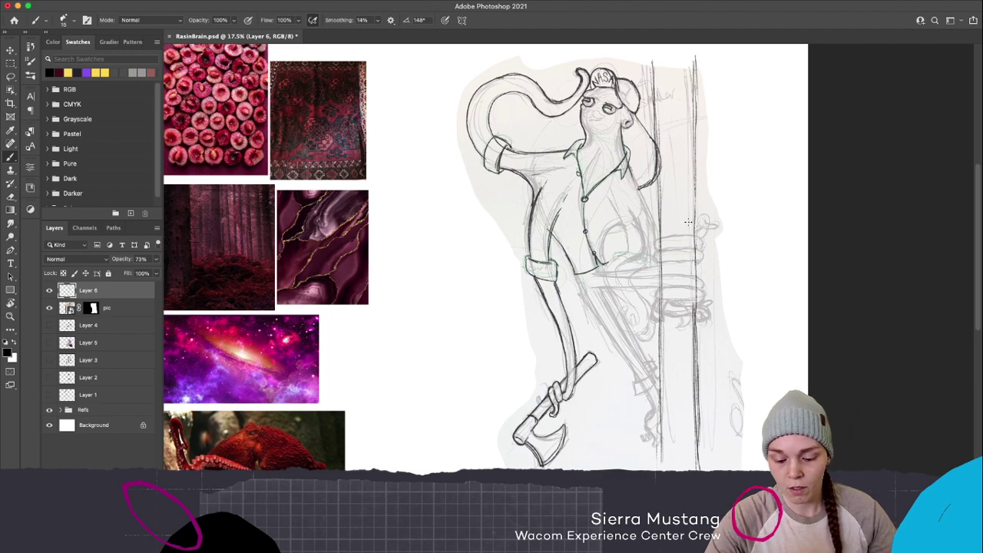
# Ink the shirt's side contour on the pole side from beneath the collar down to the waist, undoing unwanted strokes
pyautogui.press('z')
pyautogui.moveTo(656, 251); pyautogui.dragTo(673, 245)
pyautogui.moveTo(623, 270); pyautogui.dragTo(657, 306)
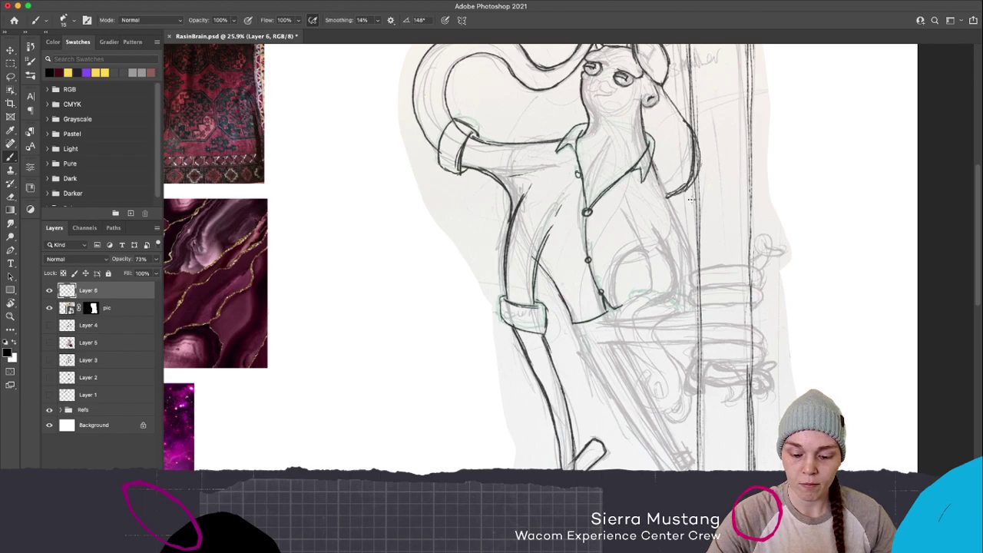
pyautogui.moveTo(653, 160); pyautogui.dragTo(682, 230)
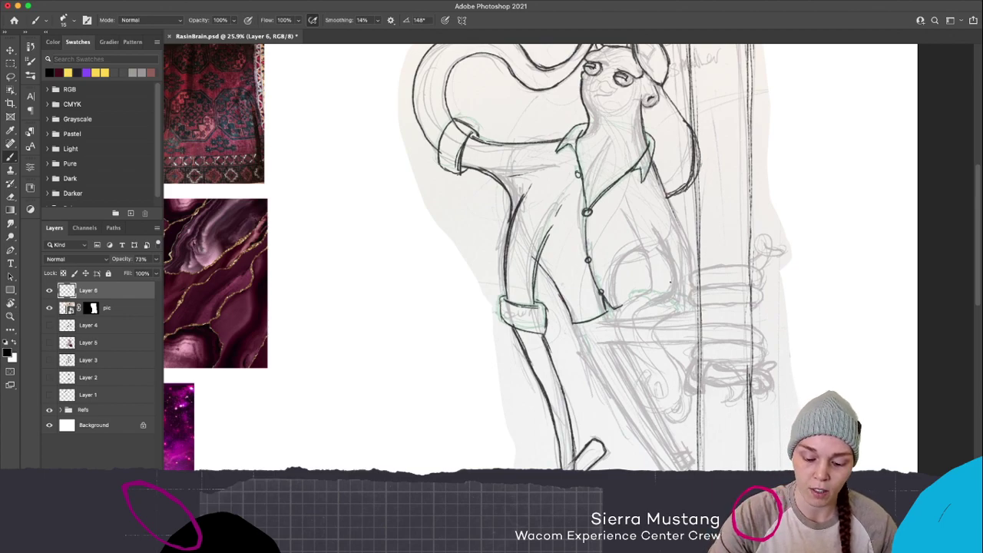
pyautogui.moveTo(654, 163); pyautogui.dragTo(695, 278)
pyautogui.press('super+z')
pyautogui.press('super+z')
# Ink the tentacle hanging at the waist, from its upper bend down to the curled tip and back up the inner edge
pyautogui.moveTo(685, 230)
pyautogui.mouseDown()
pyautogui.moveTo(694, 275)
pyautogui.moveTo(652, 306)
pyautogui.moveTo(676, 297)
pyautogui.moveTo(676, 308)
pyautogui.moveTo(648, 306)
pyautogui.moveTo(671, 290)
pyautogui.moveTo(690, 303)
pyautogui.moveTo(633, 312)
pyautogui.moveTo(644, 350)
pyautogui.mouseUp()
pyautogui.moveTo(634, 316)
pyautogui.mouseDown()
pyautogui.moveTo(670, 396)
pyautogui.moveTo(653, 368)
pyautogui.moveTo(654, 400)
pyautogui.mouseUp()
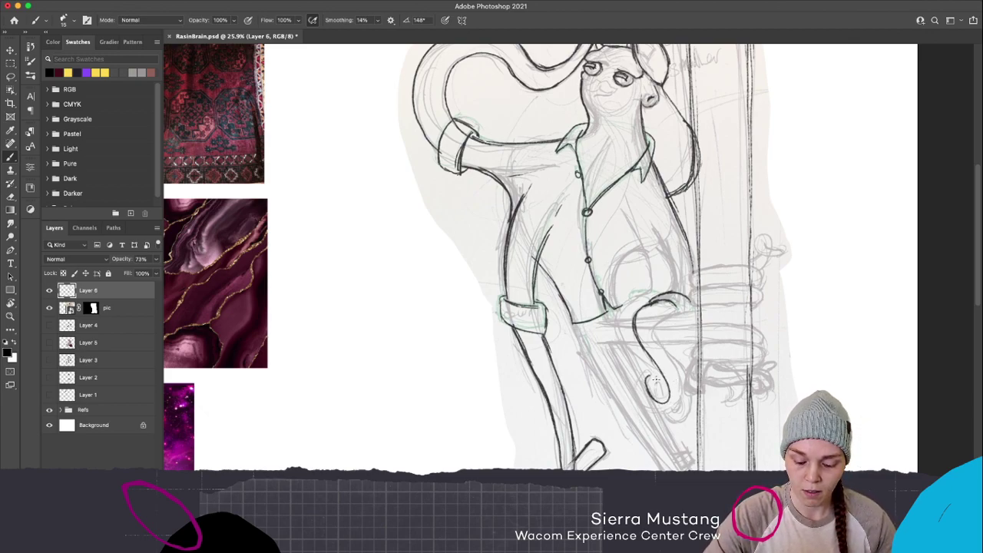
pyautogui.moveTo(648, 386)
pyautogui.mouseDown()
pyautogui.moveTo(650, 368)
pyautogui.moveTo(638, 382)
pyautogui.moveTo(654, 403)
pyautogui.moveTo(639, 394)
pyautogui.moveTo(654, 412)
pyautogui.moveTo(679, 411)
pyautogui.mouseUp()
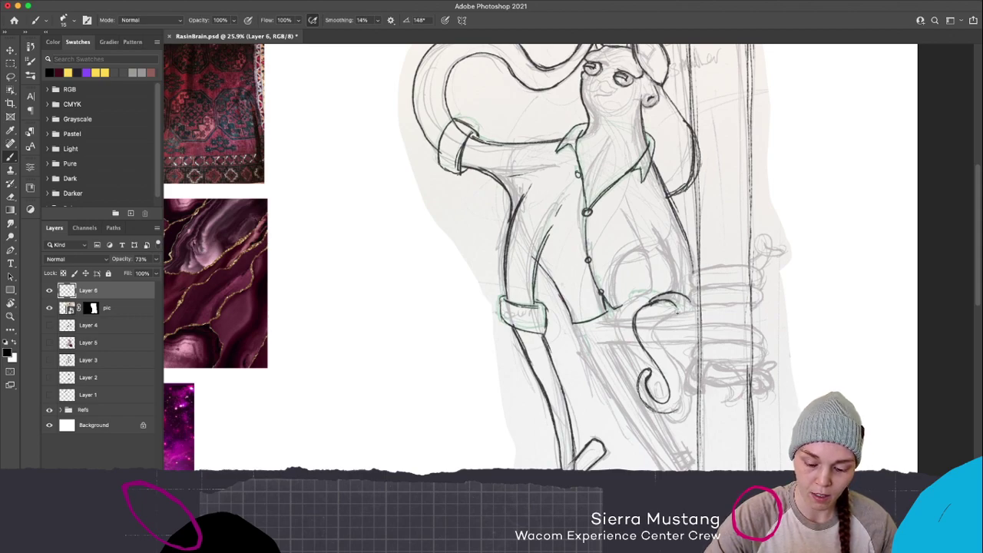
pyautogui.moveTo(676, 310)
pyautogui.mouseDown()
pyautogui.moveTo(655, 335)
pyautogui.moveTo(681, 389)
pyautogui.mouseUp()
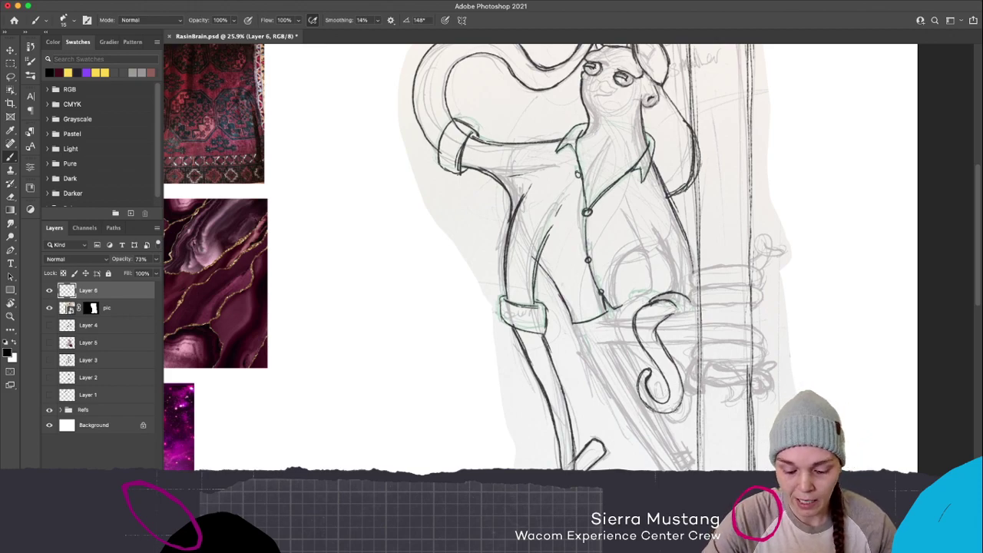
# Ink the arched top of the tentacle bend at the waist and the outer outline running down around its curl
pyautogui.moveTo(652, 298); pyautogui.dragTo(628, 296)
pyautogui.hotkey('ctrl', 'z')
pyautogui.moveTo(653, 299); pyautogui.dragTo(633, 296)
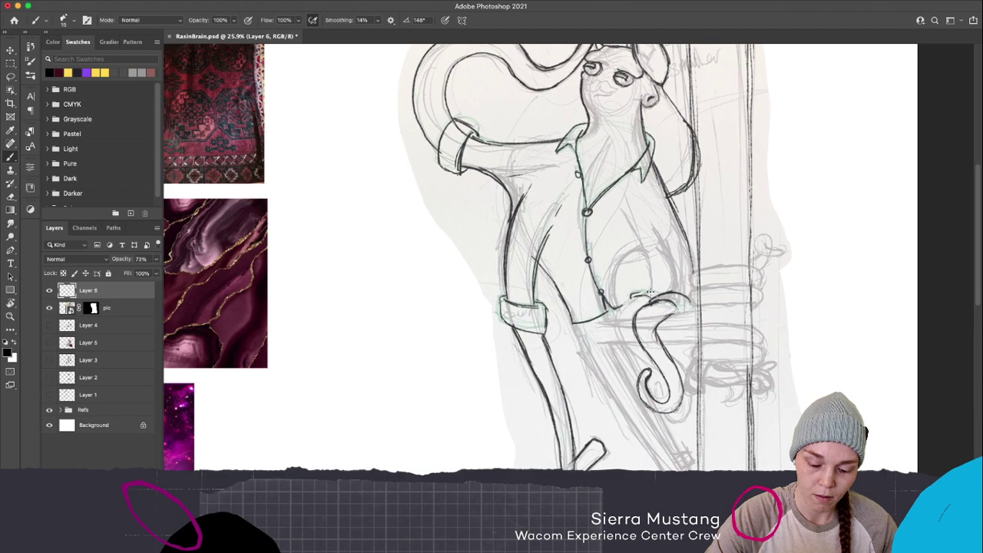
pyautogui.moveTo(630, 294); pyautogui.dragTo(666, 290)
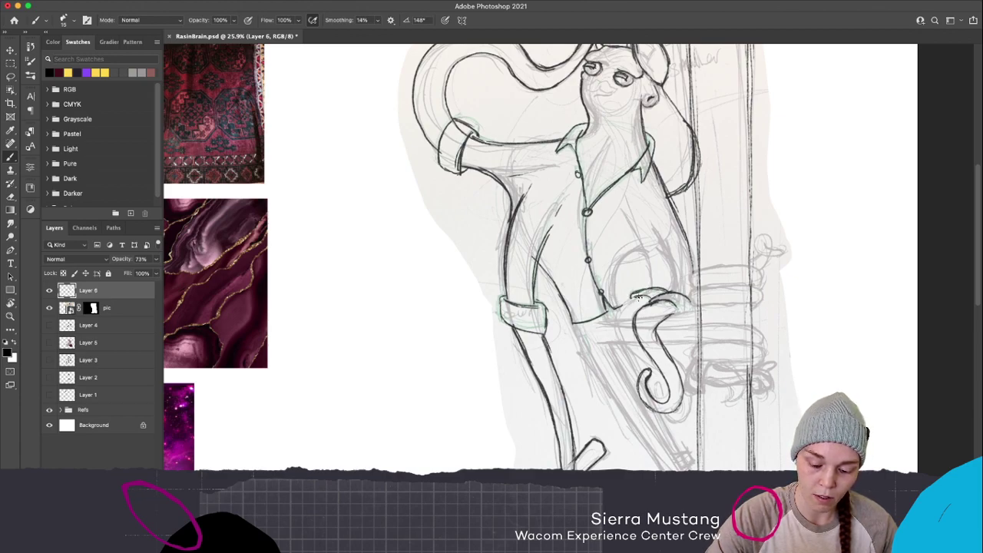
pyautogui.moveTo(635, 295)
pyautogui.mouseDown()
pyautogui.moveTo(618, 323)
pyautogui.moveTo(627, 346)
pyautogui.moveTo(649, 365)
pyautogui.moveTo(676, 362)
pyautogui.moveTo(689, 419)
pyautogui.moveTo(696, 388)
pyautogui.moveTo(690, 416)
pyautogui.moveTo(658, 380)
pyautogui.moveTo(670, 405)
pyautogui.moveTo(659, 382)
pyautogui.moveTo(655, 406)
pyautogui.moveTo(669, 415)
pyautogui.mouseUp()
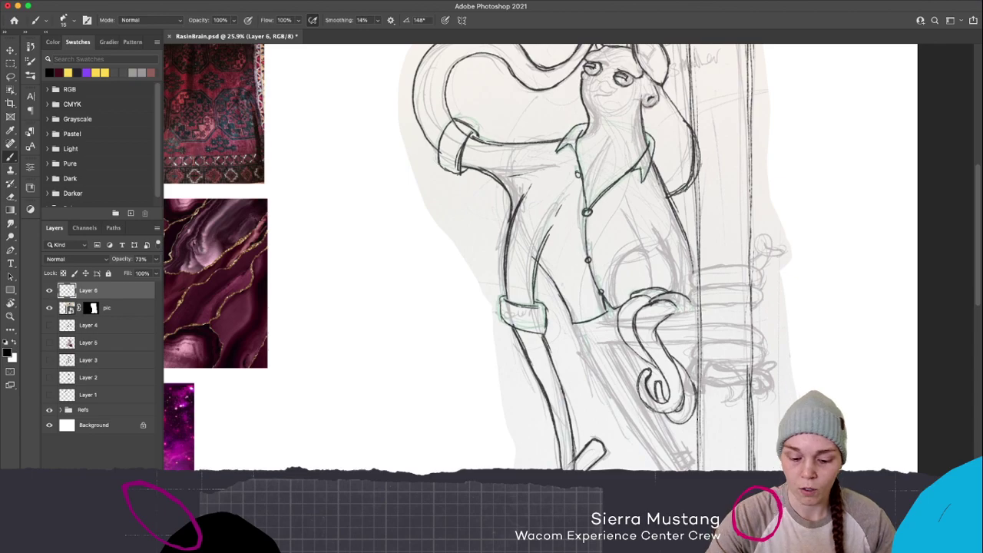
# Ink the curved edges of the bent arm above the hanging tentacle and reinforce the shirt's pole-side contour
pyautogui.moveTo(652, 289)
pyautogui.mouseDown()
pyautogui.moveTo(646, 252)
pyautogui.moveTo(652, 283)
pyautogui.mouseUp()
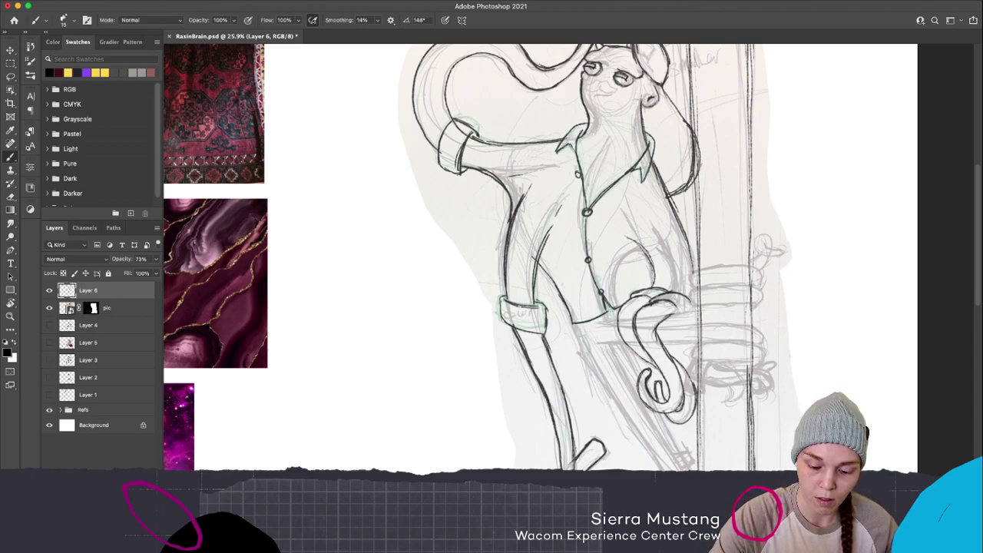
pyautogui.moveTo(647, 215)
pyautogui.mouseDown()
pyautogui.moveTo(675, 284)
pyautogui.moveTo(661, 228)
pyautogui.mouseUp()
pyautogui.moveTo(673, 289)
pyautogui.mouseDown()
pyautogui.moveTo(661, 230)
pyautogui.moveTo(669, 245)
pyautogui.mouseUp()
pyautogui.moveTo(656, 157); pyautogui.dragTo(681, 215)
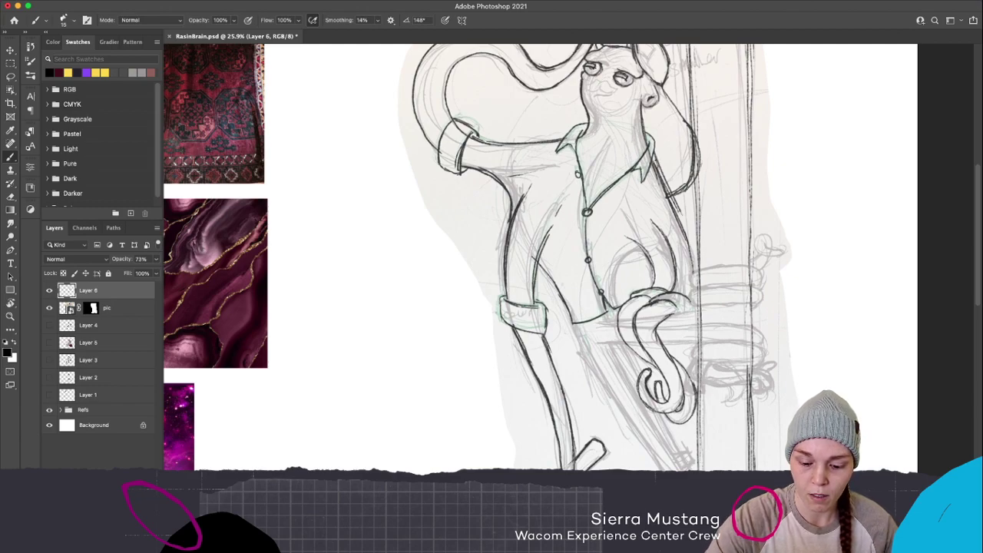
pyautogui.moveTo(653, 158); pyautogui.dragTo(698, 258)
pyautogui.moveTo(676, 209); pyautogui.dragTo(697, 264)
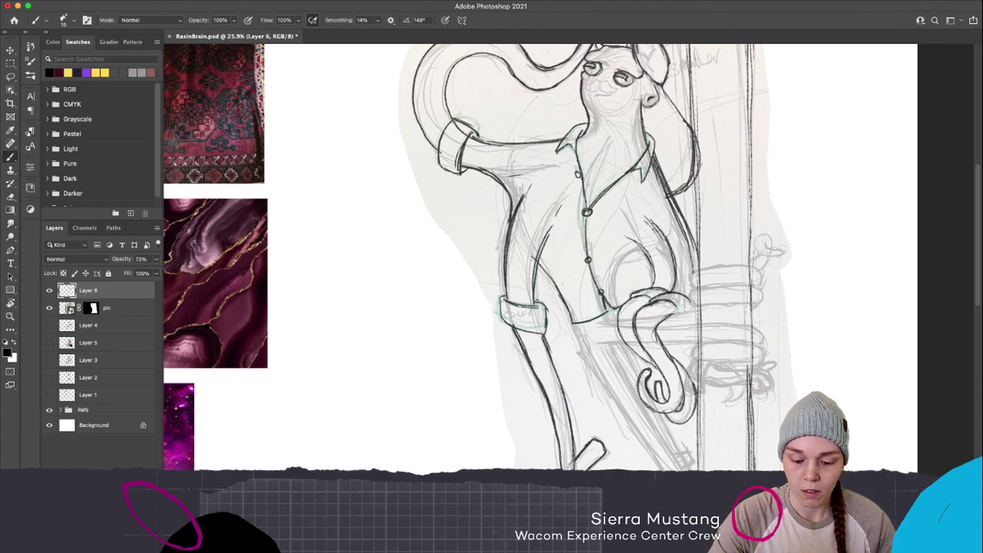
pyautogui.moveTo(653, 229); pyautogui.dragTo(671, 251)
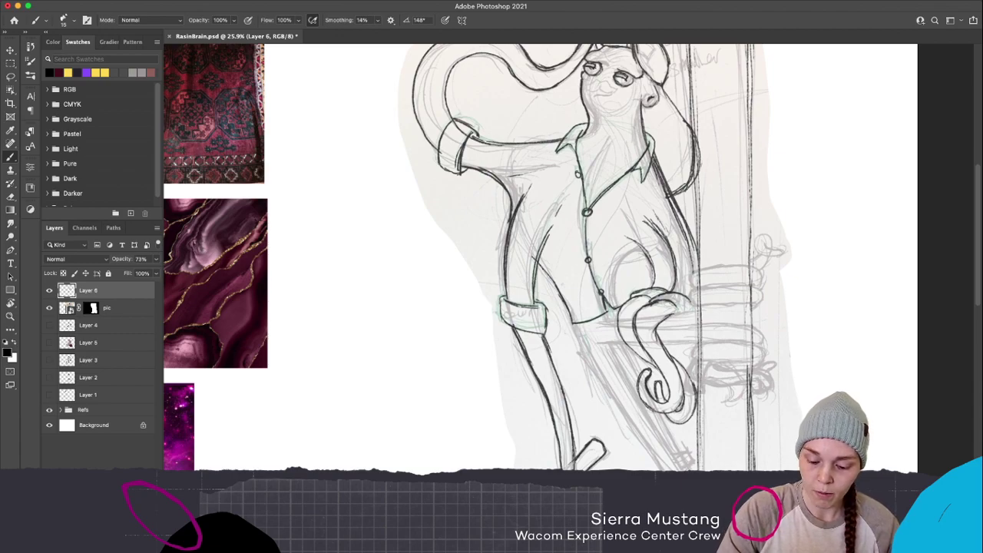
# Ink the tentacle stretching from the shirt hem across the pole, including its rounded outer bend and the coil beneath
pyautogui.moveTo(704, 408); pyautogui.dragTo(693, 390)
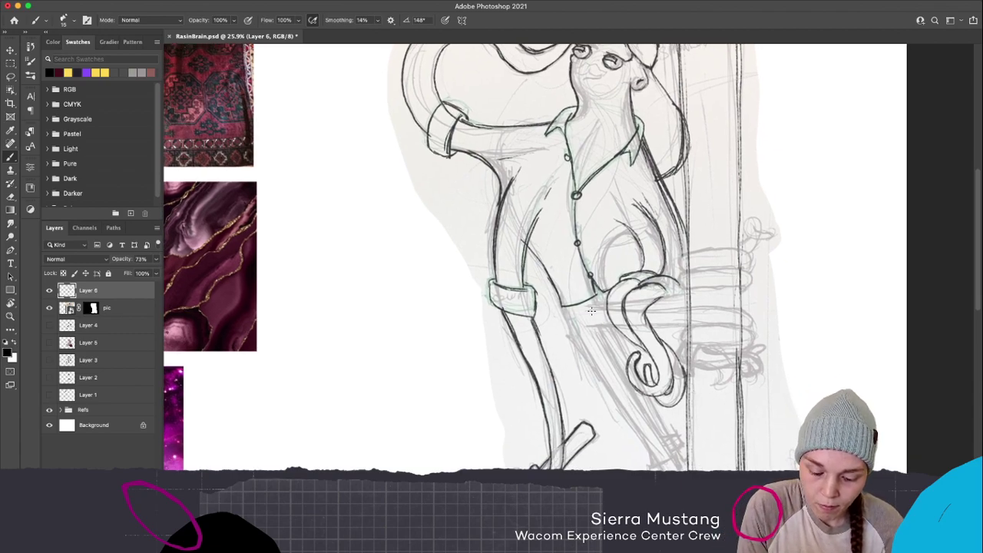
pyautogui.moveTo(590, 305); pyautogui.dragTo(608, 309)
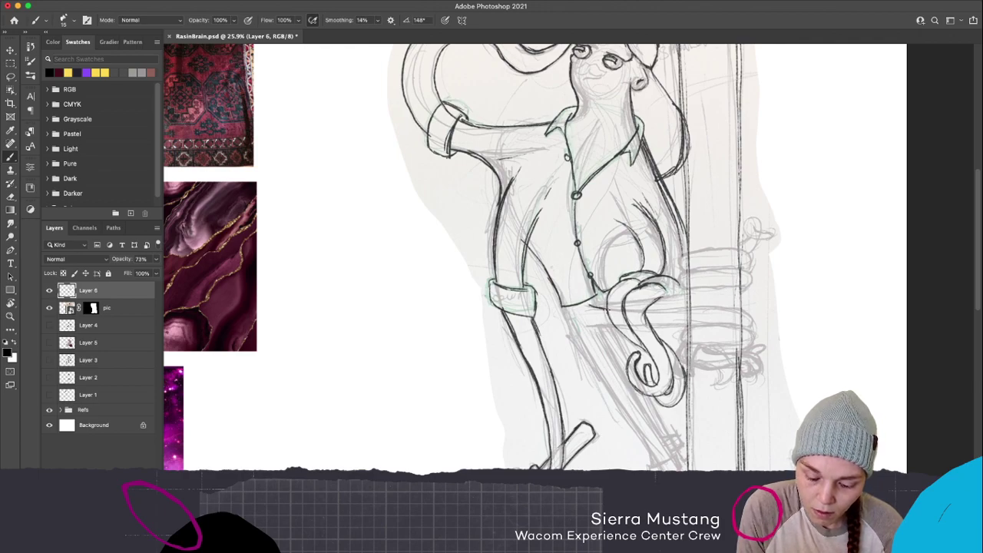
pyautogui.moveTo(628, 310); pyautogui.dragTo(643, 310)
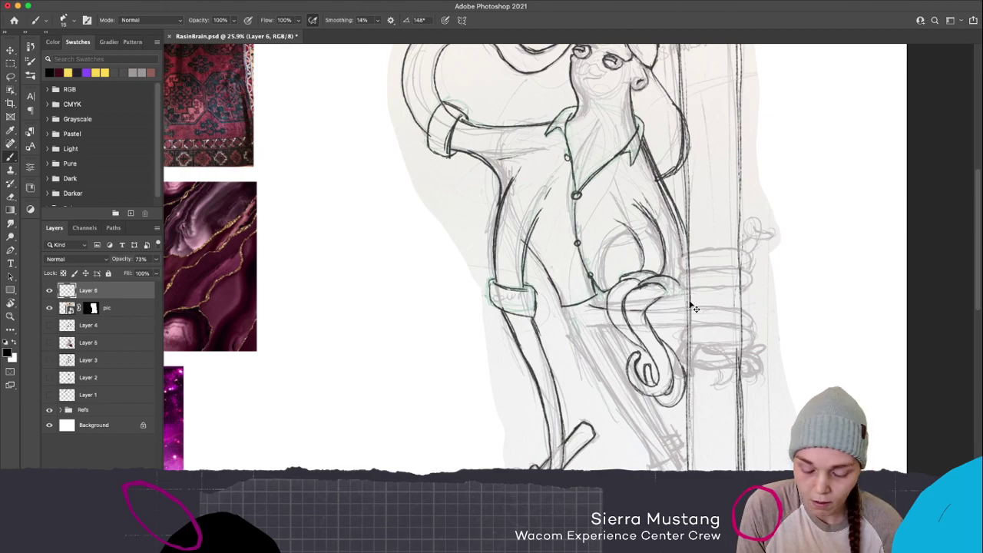
pyautogui.moveTo(650, 311)
pyautogui.mouseDown()
pyautogui.moveTo(741, 311)
pyautogui.moveTo(691, 312)
pyautogui.moveTo(705, 306)
pyautogui.moveTo(753, 324)
pyautogui.moveTo(751, 315)
pyautogui.moveTo(755, 331)
pyautogui.moveTo(750, 312)
pyautogui.moveTo(726, 312)
pyautogui.moveTo(750, 329)
pyautogui.mouseUp()
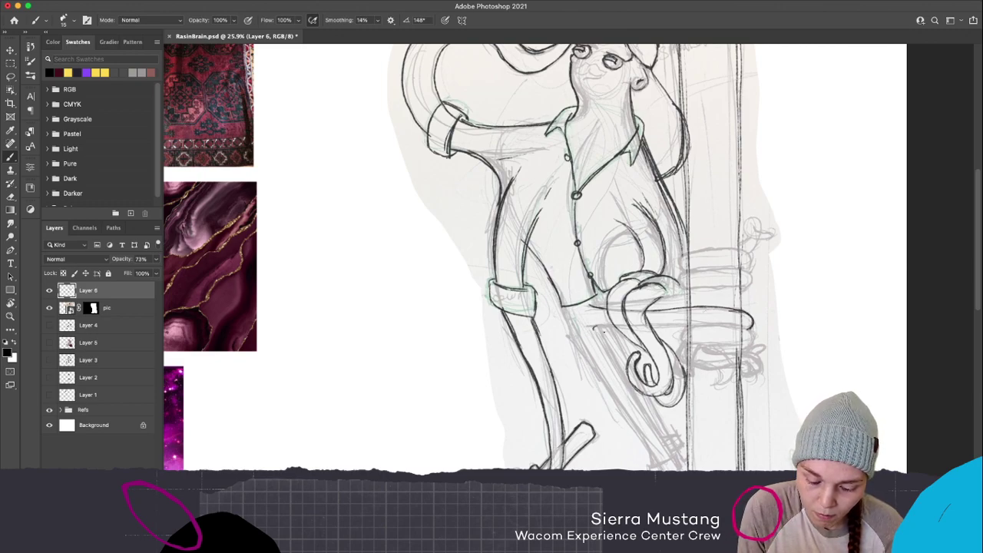
pyautogui.moveTo(594, 331)
pyautogui.mouseDown()
pyautogui.moveTo(619, 322)
pyautogui.moveTo(594, 338)
pyautogui.mouseUp()
pyautogui.moveTo(658, 325)
pyautogui.mouseDown()
pyautogui.moveTo(646, 326)
pyautogui.moveTo(696, 323)
pyautogui.moveTo(690, 335)
pyautogui.moveTo(747, 328)
pyautogui.mouseUp()
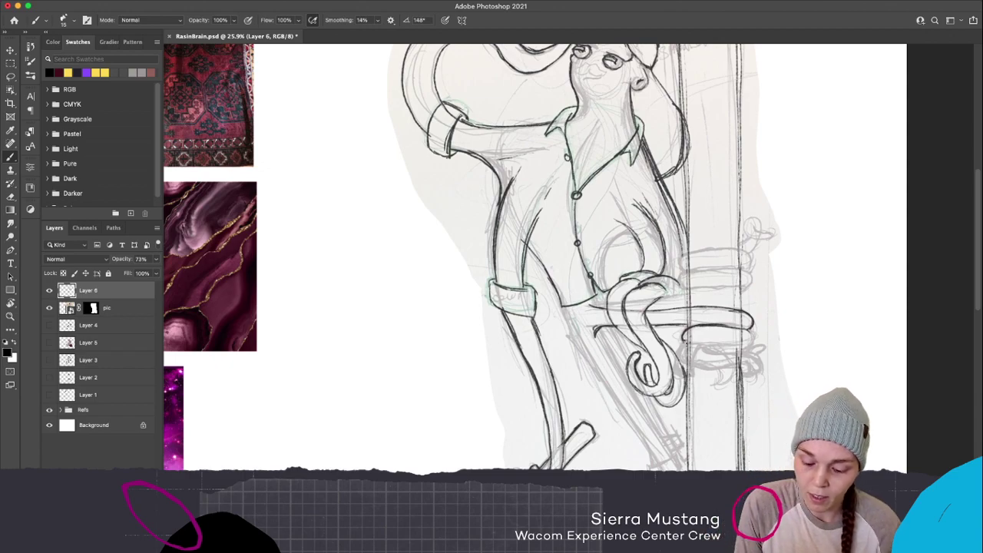
pyautogui.moveTo(683, 343)
pyautogui.mouseDown()
pyautogui.moveTo(752, 342)
pyautogui.moveTo(740, 350)
pyautogui.mouseUp()
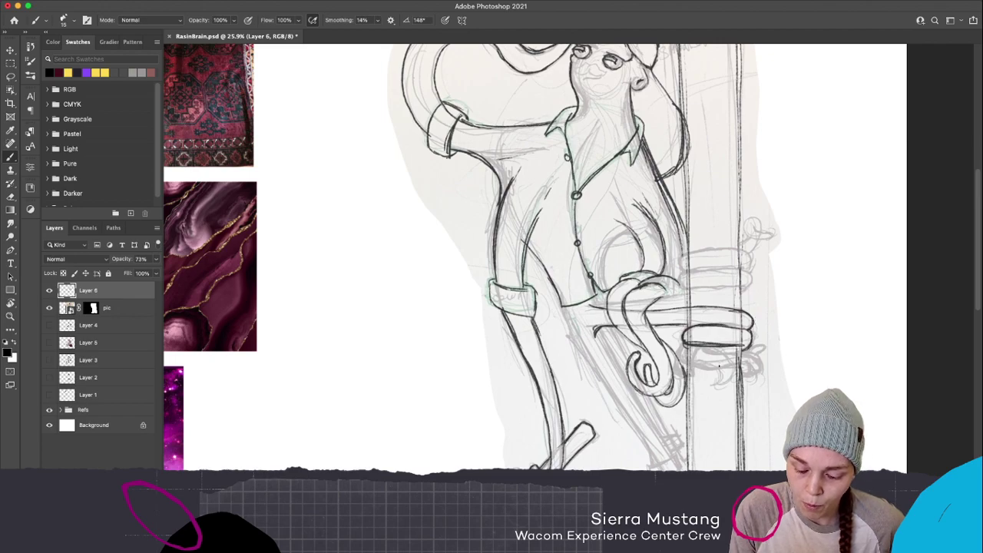
# Ink the lowest coil around the pole and the small curled tentacle tip beyond its far edge
pyautogui.moveTo(687, 348)
pyautogui.mouseDown()
pyautogui.moveTo(696, 365)
pyautogui.moveTo(752, 370)
pyautogui.mouseUp()
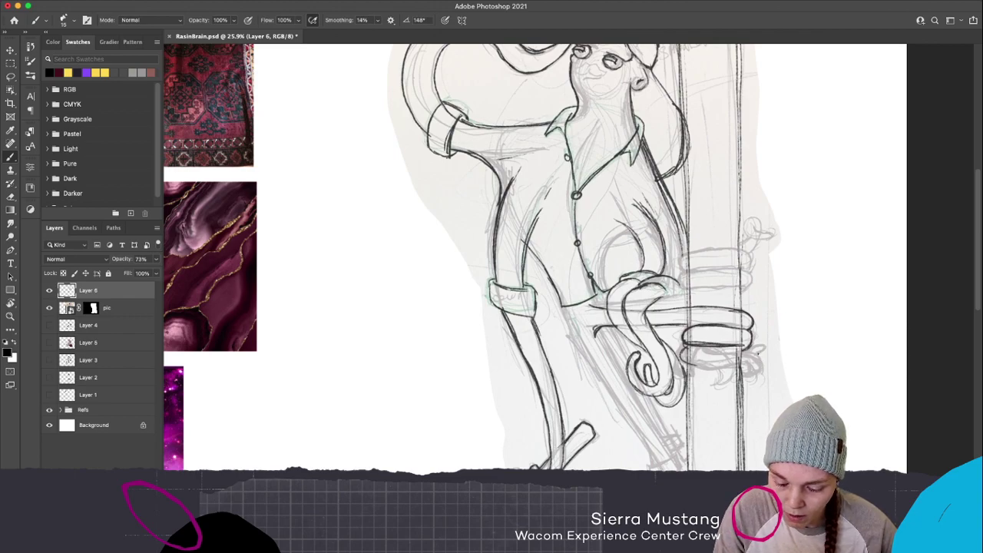
pyautogui.moveTo(757, 354); pyautogui.dragTo(765, 353)
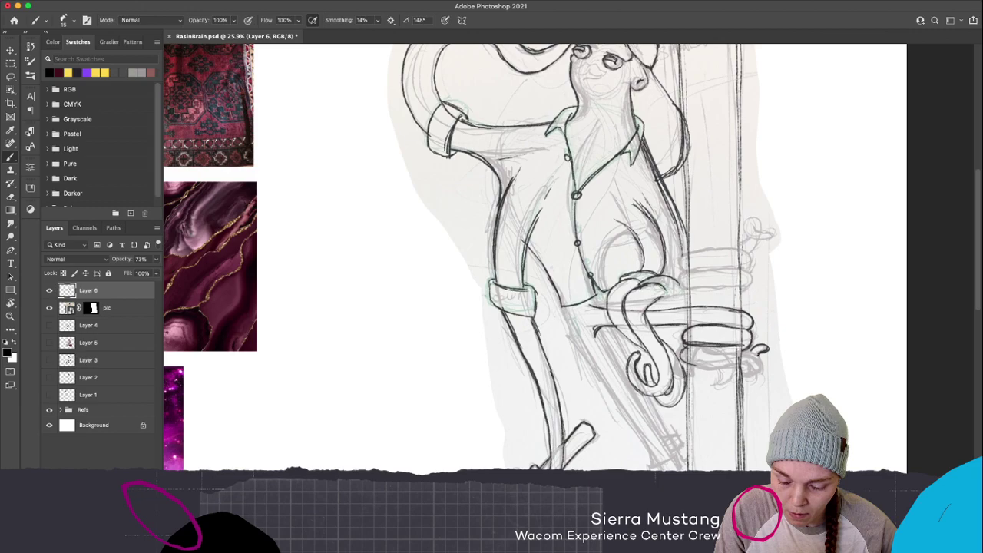
pyautogui.moveTo(740, 365)
pyautogui.mouseDown()
pyautogui.moveTo(756, 381)
pyautogui.moveTo(749, 353)
pyautogui.moveTo(705, 350)
pyautogui.moveTo(757, 350)
pyautogui.moveTo(744, 351)
pyautogui.mouseUp()
pyautogui.moveTo(683, 348)
pyautogui.mouseDown()
pyautogui.moveTo(685, 362)
pyautogui.moveTo(699, 368)
pyautogui.moveTo(757, 352)
pyautogui.moveTo(740, 392)
pyautogui.mouseUp()
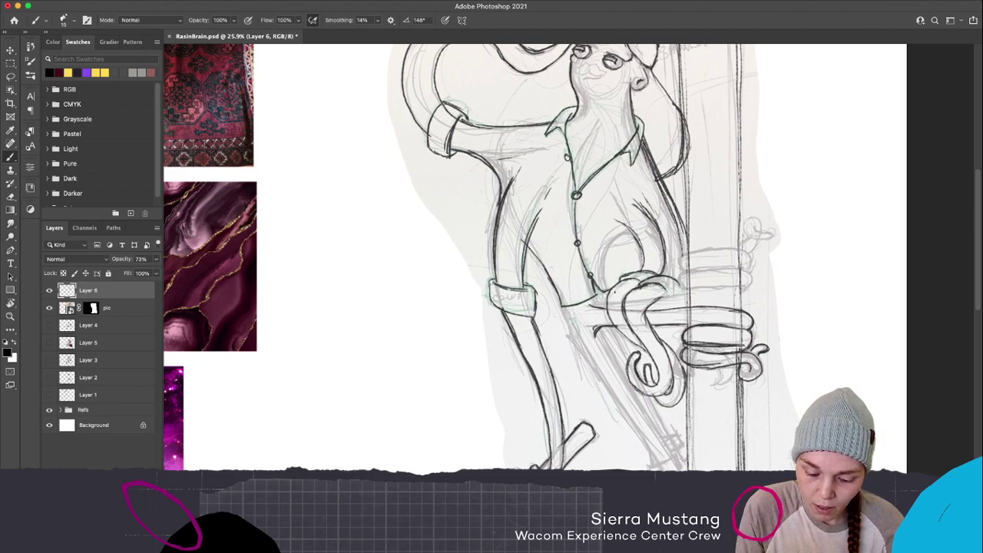
# Ink the loop inside the bent arm and the lower coil of the tentacle's upper wrap around the pole
pyautogui.moveTo(635, 237)
pyautogui.mouseDown()
pyautogui.moveTo(618, 236)
pyautogui.moveTo(606, 281)
pyautogui.moveTo(605, 255)
pyautogui.moveTo(628, 232)
pyautogui.mouseUp()
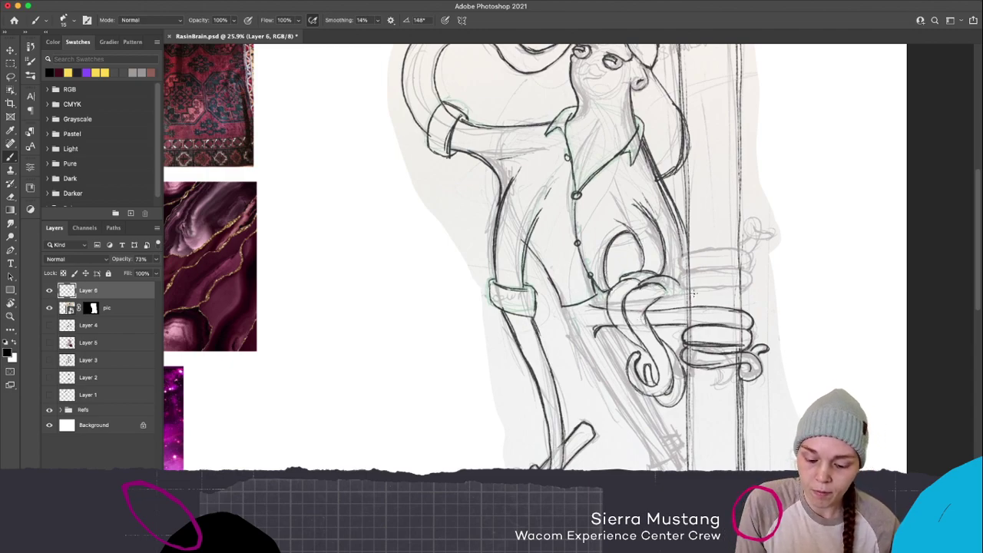
pyautogui.moveTo(662, 300); pyautogui.dragTo(689, 294)
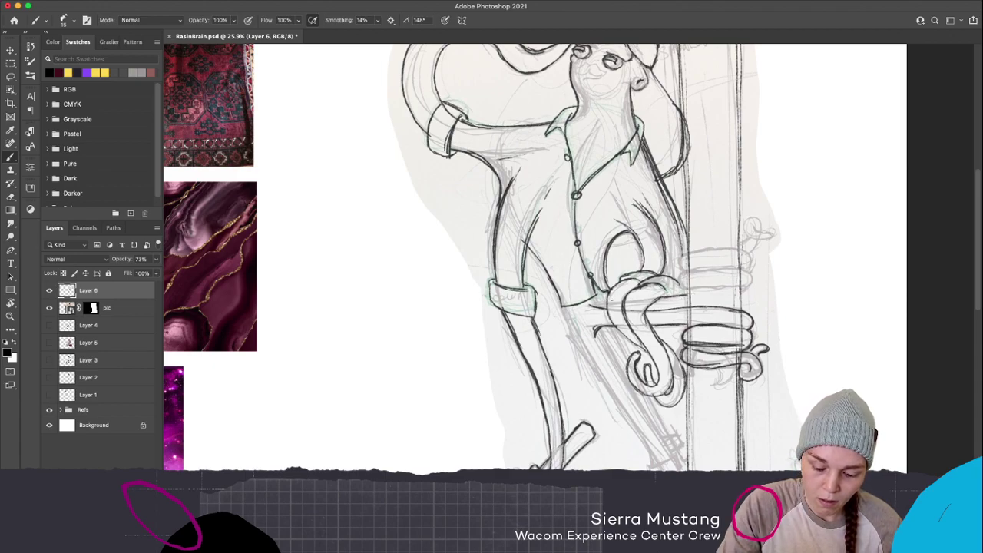
pyautogui.moveTo(736, 297); pyautogui.dragTo(699, 277)
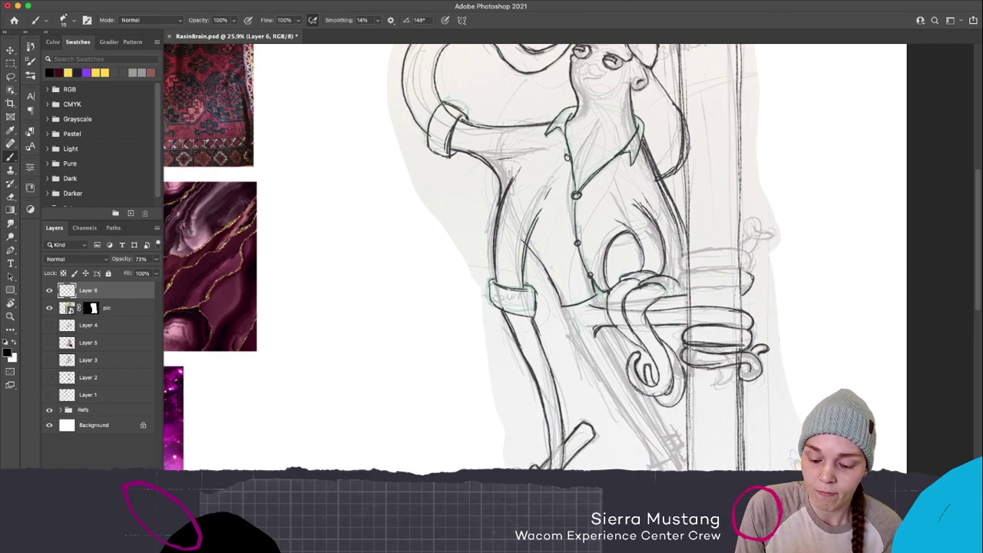
pyautogui.moveTo(685, 289)
pyautogui.mouseDown()
pyautogui.moveTo(677, 270)
pyautogui.moveTo(711, 269)
pyautogui.moveTo(681, 280)
pyautogui.mouseUp()
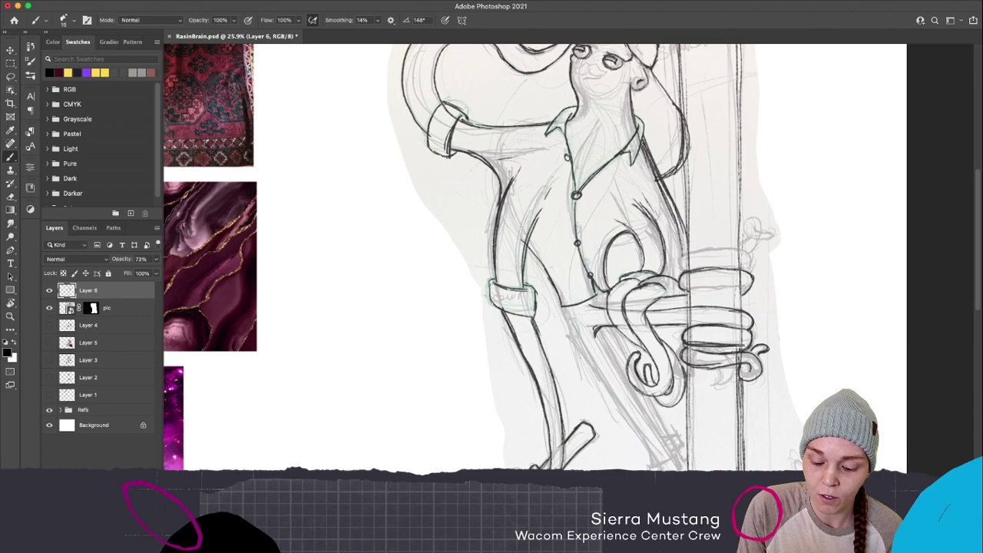
pyautogui.moveTo(682, 287)
pyautogui.mouseDown()
pyautogui.moveTo(746, 287)
pyautogui.moveTo(700, 287)
pyautogui.mouseUp()
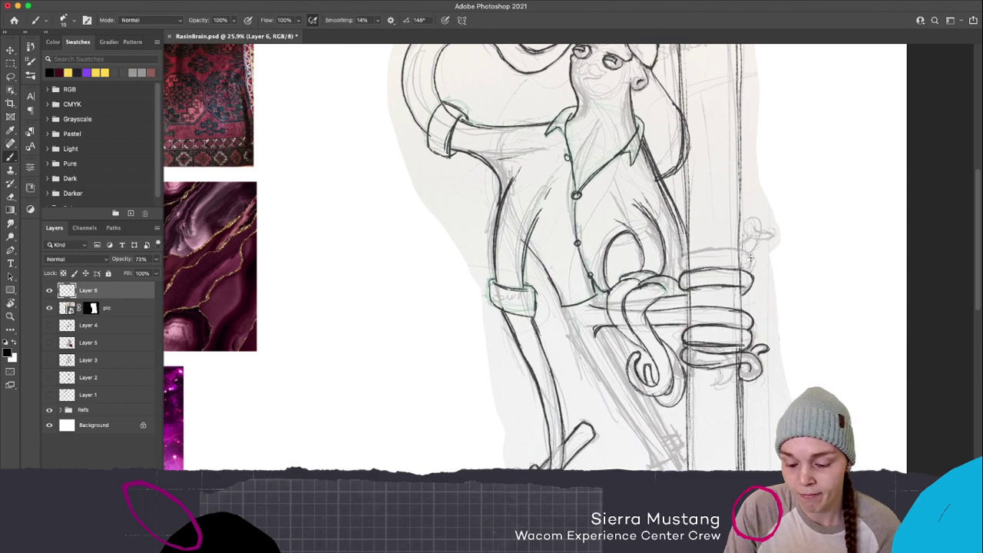
# Ink the topmost coil around the pole and the small curled tentacle tip rising beyond its far edge
pyautogui.moveTo(749, 265)
pyautogui.mouseDown()
pyautogui.moveTo(727, 247)
pyautogui.moveTo(746, 258)
pyautogui.moveTo(728, 248)
pyautogui.moveTo(678, 253)
pyautogui.moveTo(737, 270)
pyautogui.mouseUp()
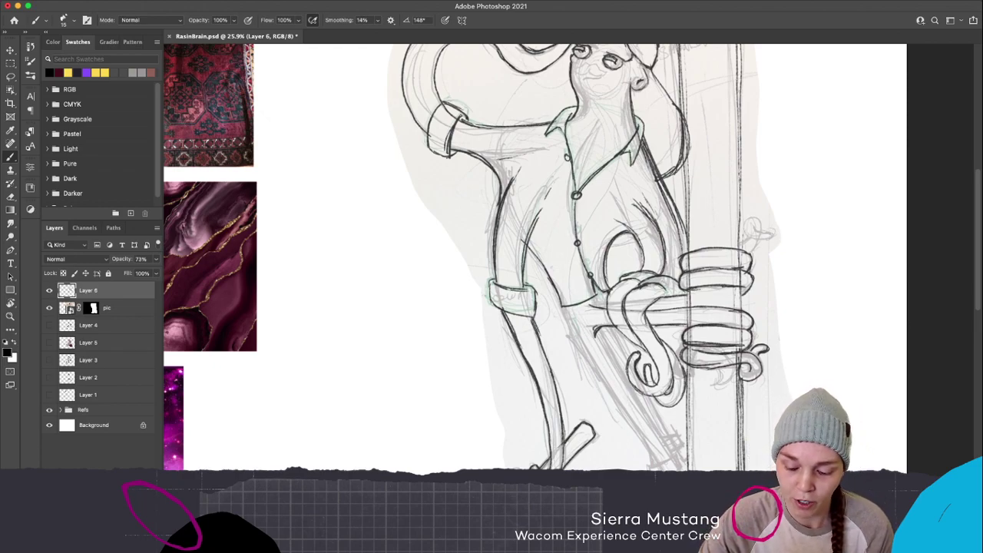
pyautogui.moveTo(741, 245)
pyautogui.mouseDown()
pyautogui.moveTo(761, 222)
pyautogui.moveTo(743, 222)
pyautogui.moveTo(770, 233)
pyautogui.mouseUp()
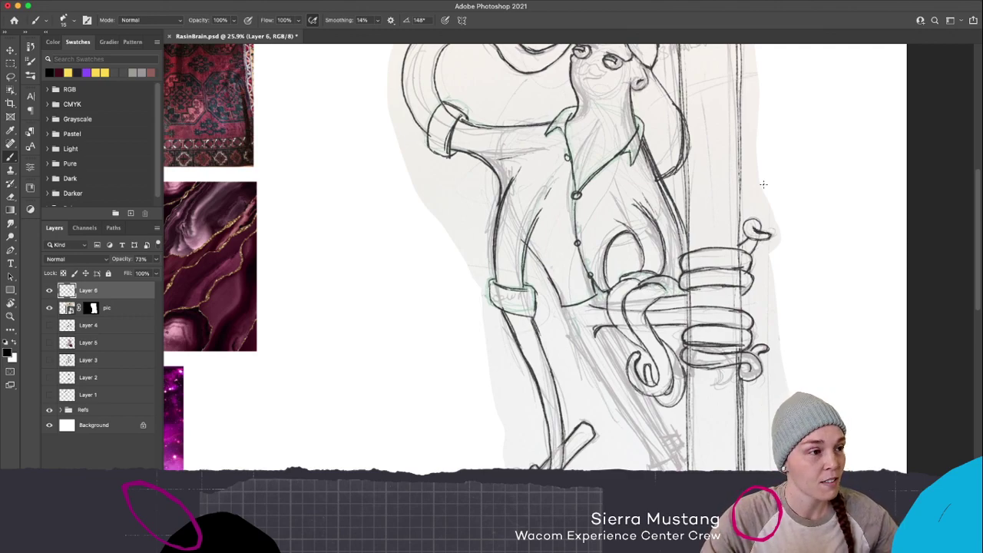
pyautogui.moveTo(756, 226); pyautogui.dragTo(763, 232)
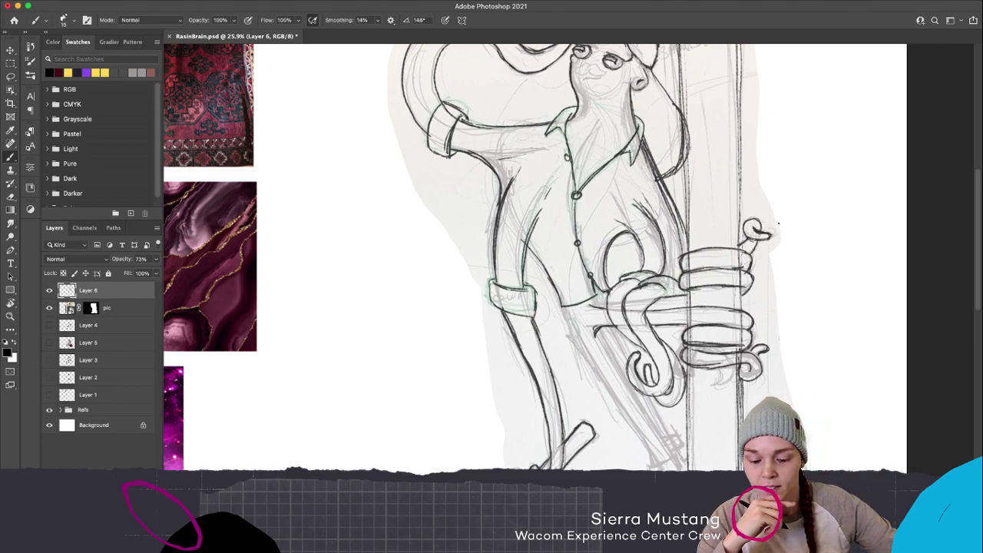
# Ink and reinforce both edges of the long diagonal leg below the shirt hem, including the cuff at its lower end
pyautogui.moveTo(724, 419); pyautogui.dragTo(684, 328)
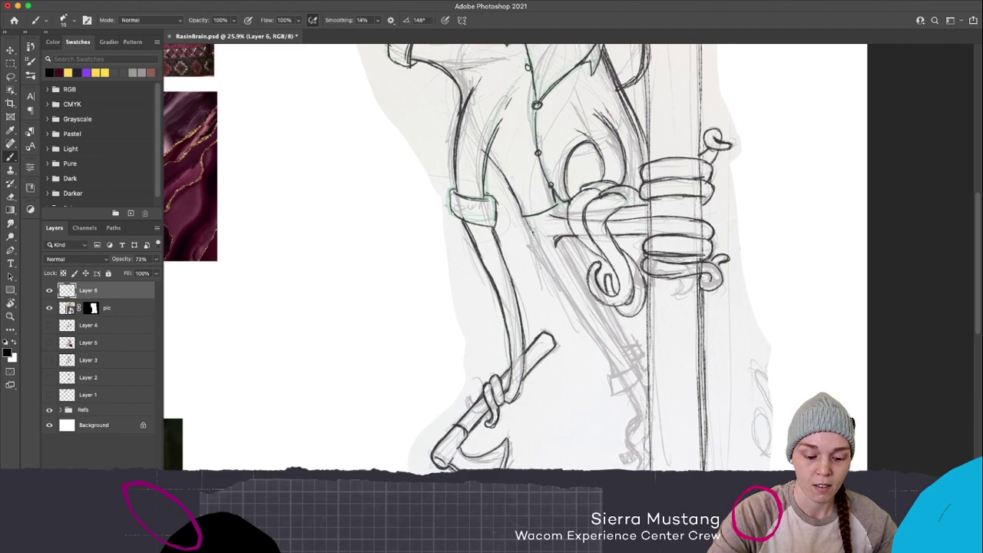
pyautogui.moveTo(527, 220); pyautogui.dragTo(577, 310)
pyautogui.moveTo(546, 261); pyautogui.dragTo(608, 364)
pyautogui.moveTo(579, 321); pyautogui.dragTo(616, 365)
pyautogui.moveTo(560, 240); pyautogui.dragTo(606, 315)
pyautogui.moveTo(575, 270)
pyautogui.mouseDown()
pyautogui.moveTo(630, 363)
pyautogui.moveTo(606, 380)
pyautogui.moveTo(621, 374)
pyautogui.moveTo(620, 393)
pyautogui.moveTo(609, 395)
pyautogui.moveTo(609, 376)
pyautogui.moveTo(609, 395)
pyautogui.mouseUp()
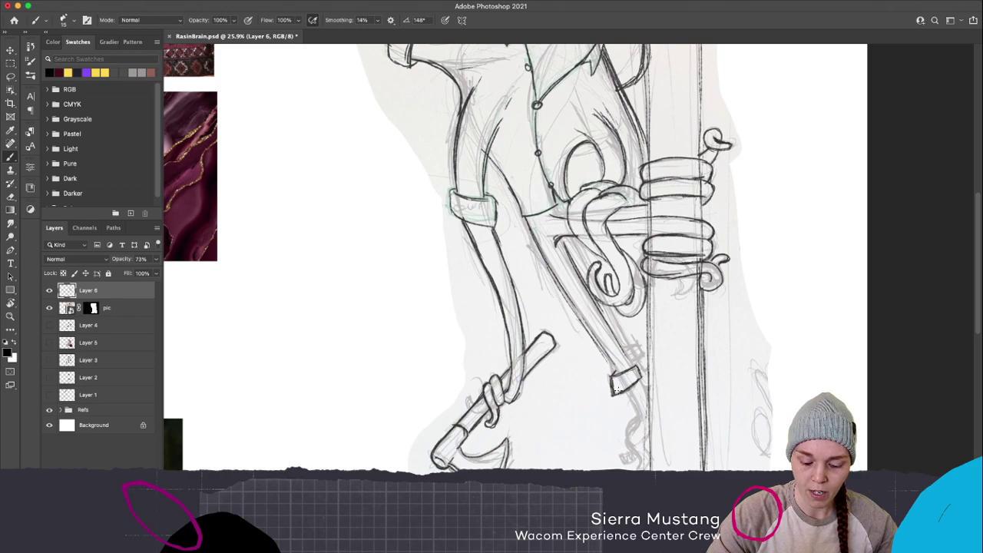
pyautogui.moveTo(614, 374)
pyautogui.mouseDown()
pyautogui.moveTo(593, 336)
pyautogui.moveTo(613, 368)
pyautogui.mouseUp()
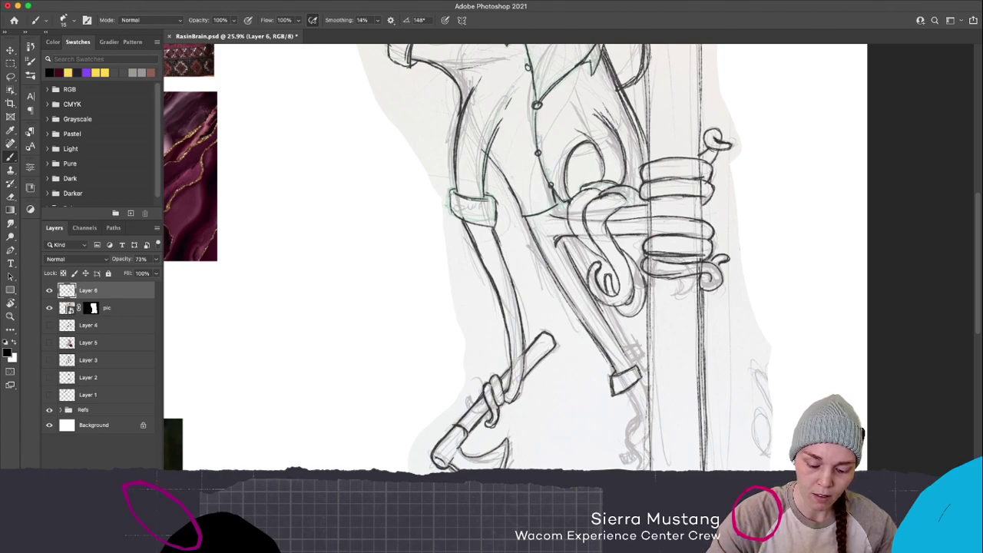
pyautogui.moveTo(594, 337); pyautogui.dragTo(615, 366)
pyautogui.moveTo(565, 297); pyautogui.dragTo(582, 323)
# Ink the wavy tentacle below the leg's cuff and the edge and cuff of the second leg behind it
pyautogui.moveTo(625, 351)
pyautogui.mouseDown()
pyautogui.moveTo(637, 418)
pyautogui.moveTo(626, 435)
pyautogui.moveTo(639, 465)
pyautogui.moveTo(627, 447)
pyautogui.moveTo(628, 421)
pyautogui.moveTo(636, 425)
pyautogui.mouseUp()
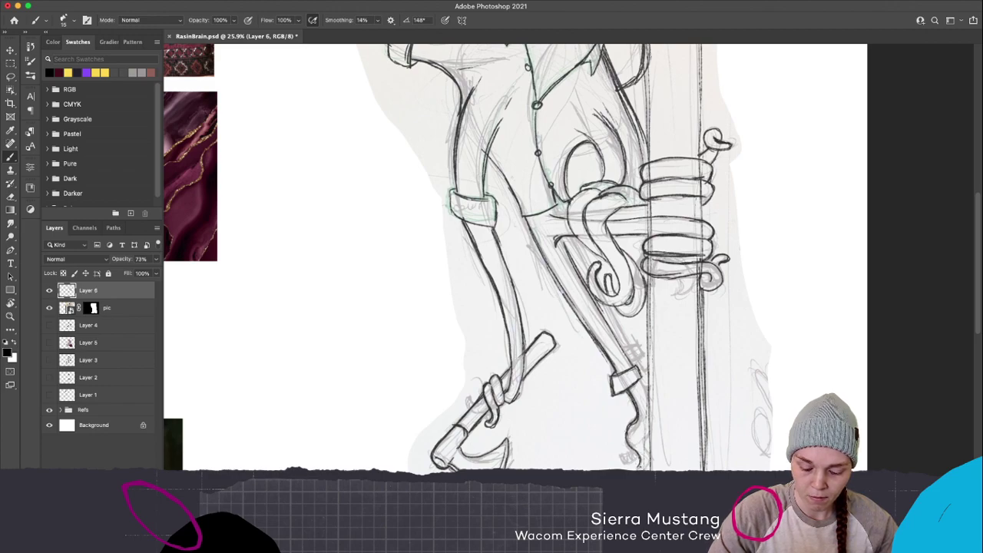
pyautogui.moveTo(648, 468)
pyautogui.mouseDown()
pyautogui.moveTo(649, 431)
pyautogui.moveTo(642, 444)
pyautogui.mouseUp()
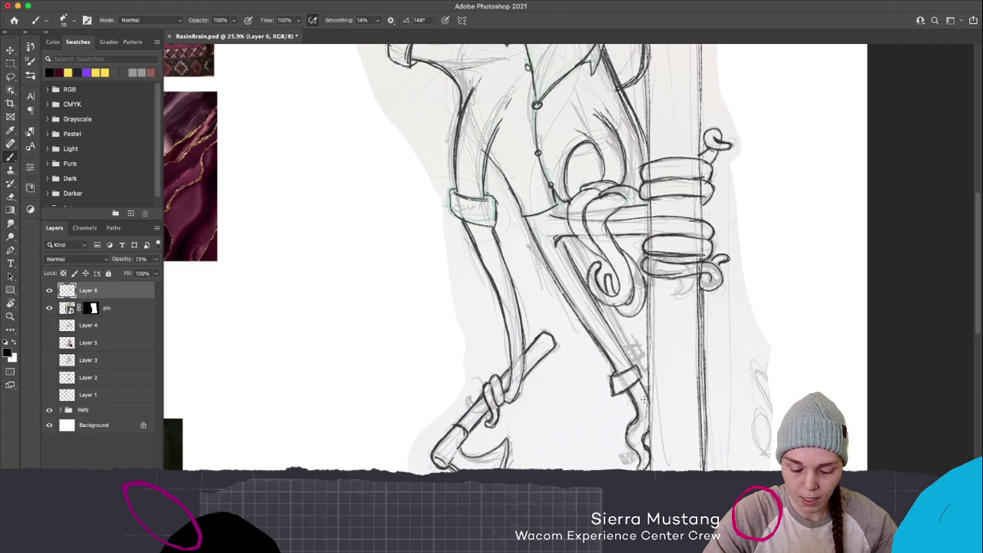
pyautogui.moveTo(608, 307)
pyautogui.mouseDown()
pyautogui.moveTo(637, 346)
pyautogui.moveTo(632, 362)
pyautogui.moveTo(645, 367)
pyautogui.mouseUp()
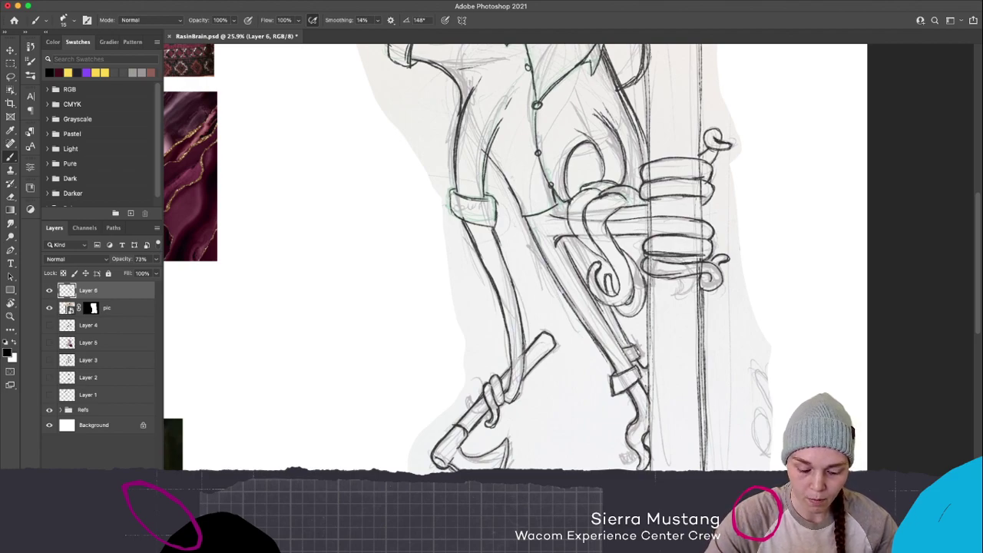
pyautogui.moveTo(638, 305); pyautogui.dragTo(648, 334)
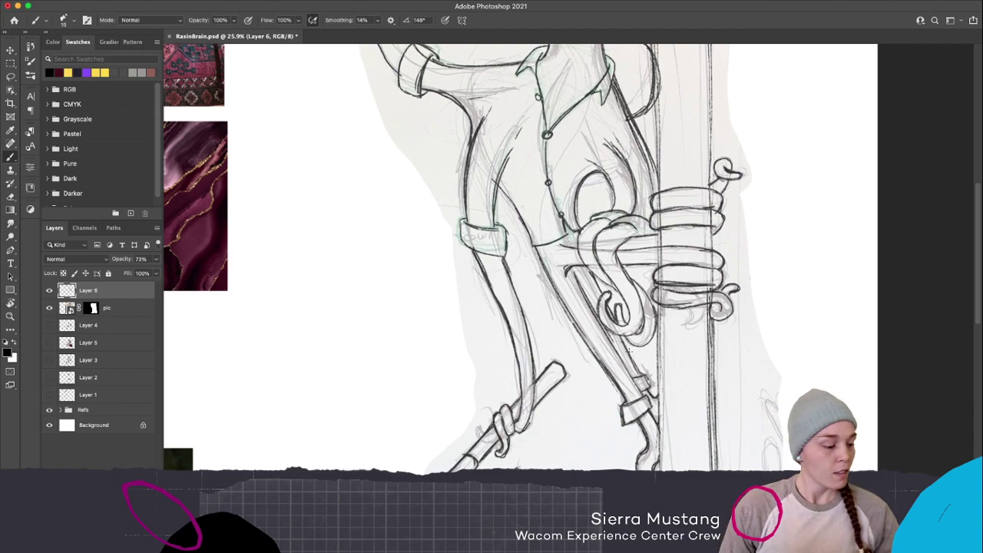
# Ink the character's facial features: the nose, the brow lines above the eyes and the small mouth
pyautogui.moveTo(740, 275); pyautogui.dragTo(782, 438)
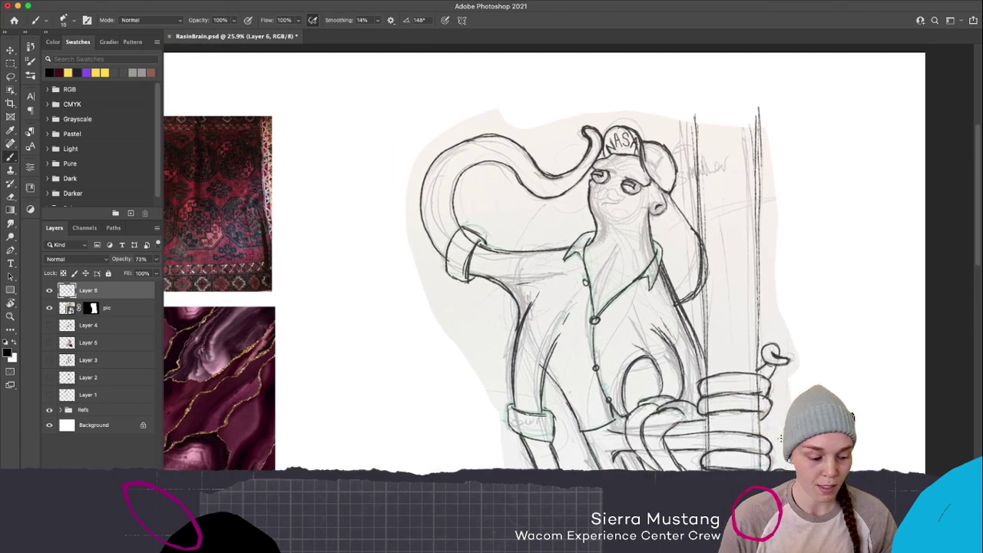
pyautogui.scroll(5, 619, 209)
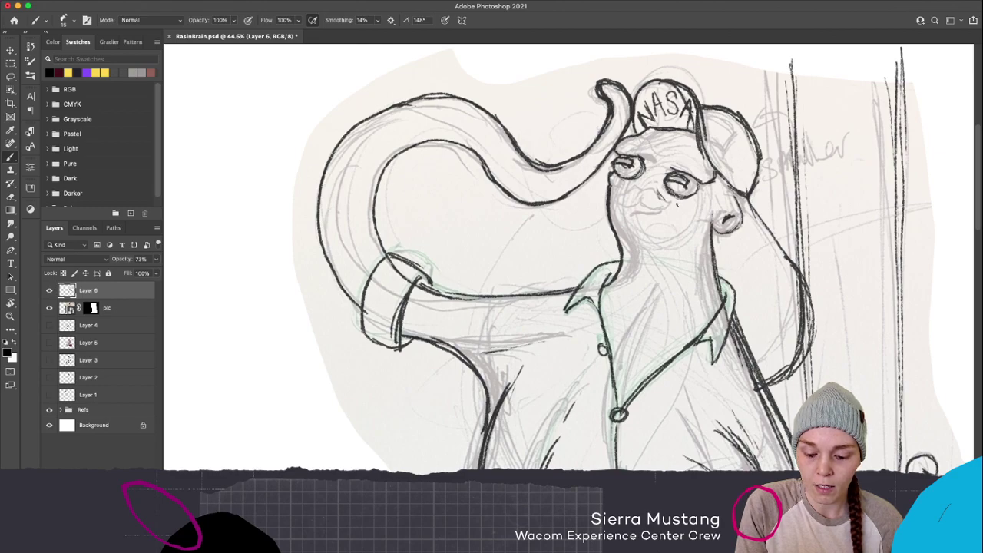
pyautogui.moveTo(657, 189); pyautogui.dragTo(667, 204)
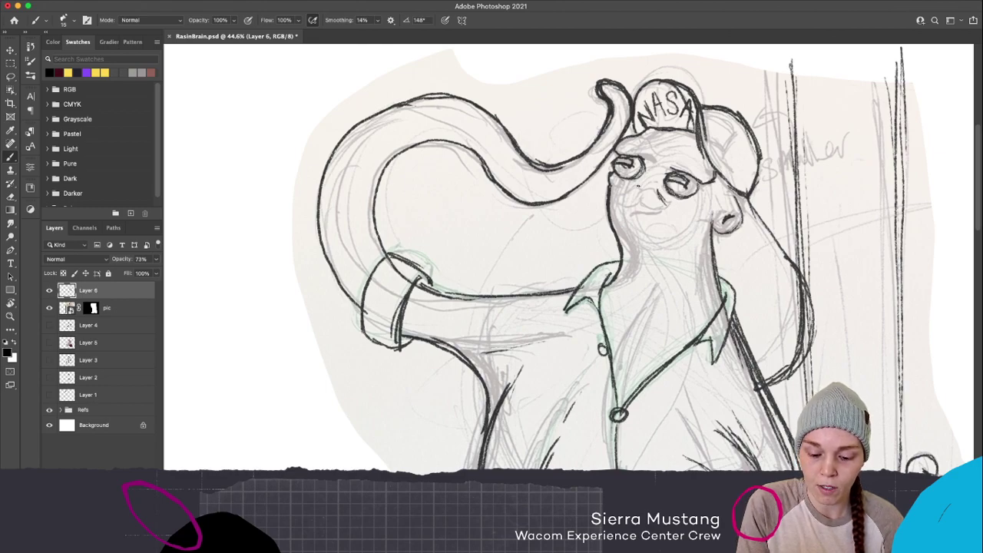
pyautogui.moveTo(639, 183)
pyautogui.mouseDown()
pyautogui.moveTo(627, 191)
pyautogui.moveTo(665, 205)
pyautogui.mouseUp()
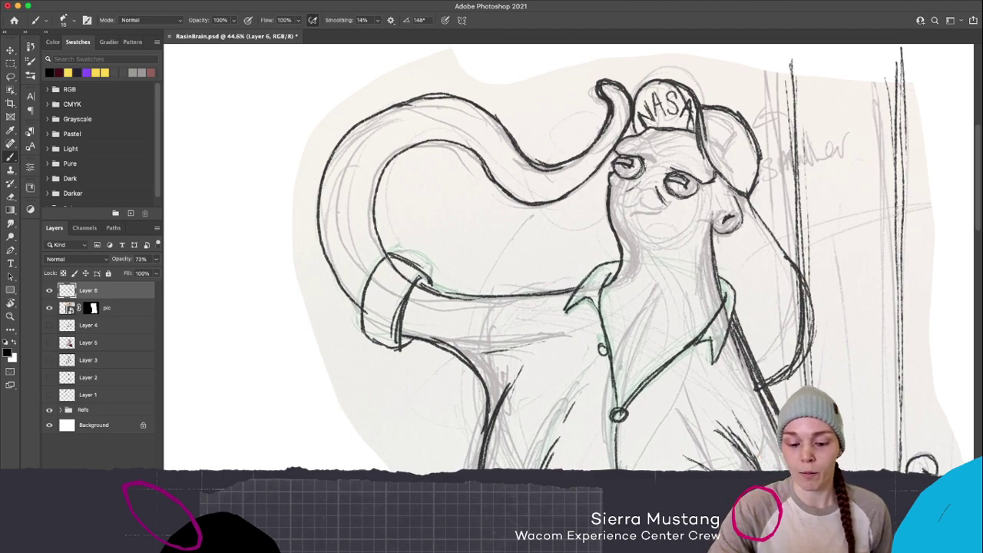
pyautogui.moveTo(636, 144); pyautogui.dragTo(689, 158)
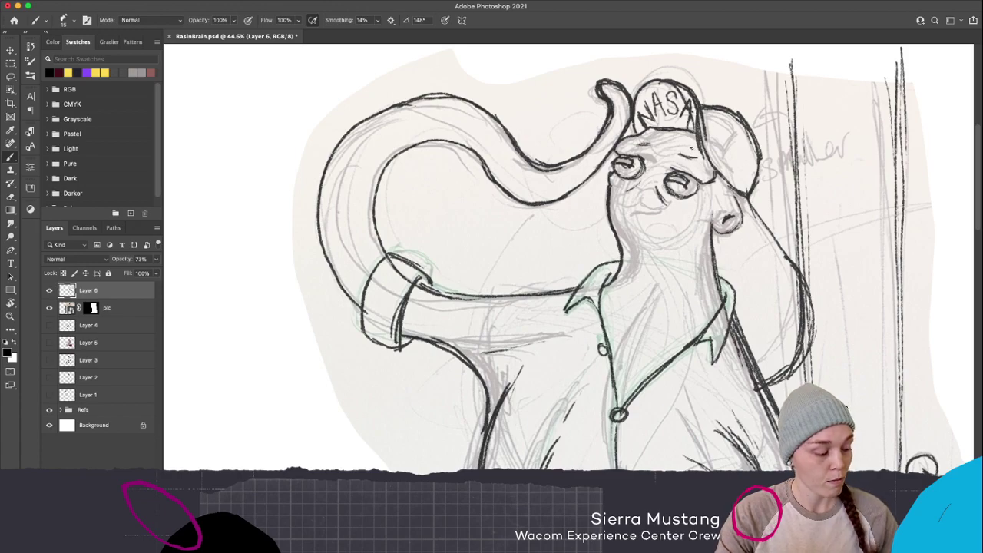
pyautogui.moveTo(680, 154); pyautogui.dragTo(691, 159)
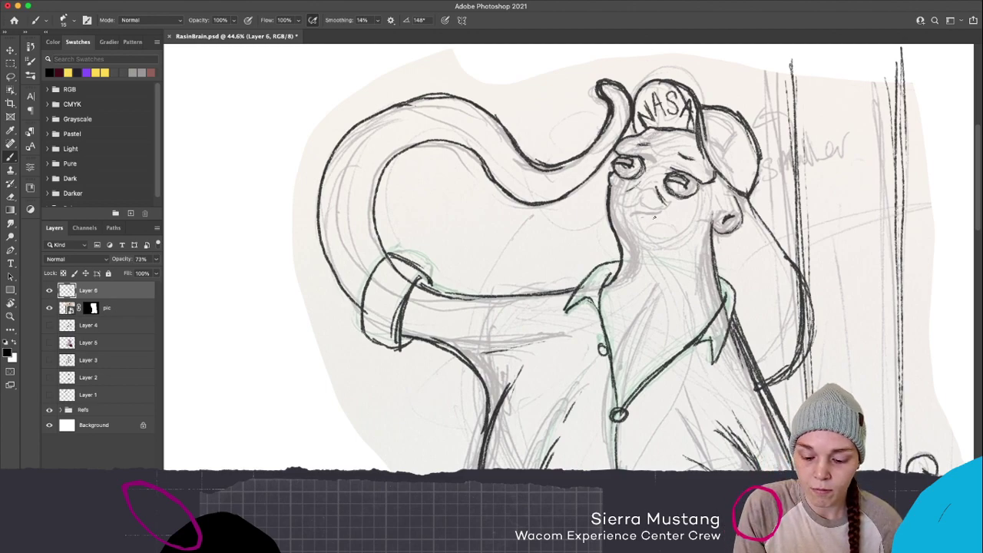
pyautogui.moveTo(645, 217); pyautogui.dragTo(665, 215)
pyautogui.press('super+z')
pyautogui.press('super+z')
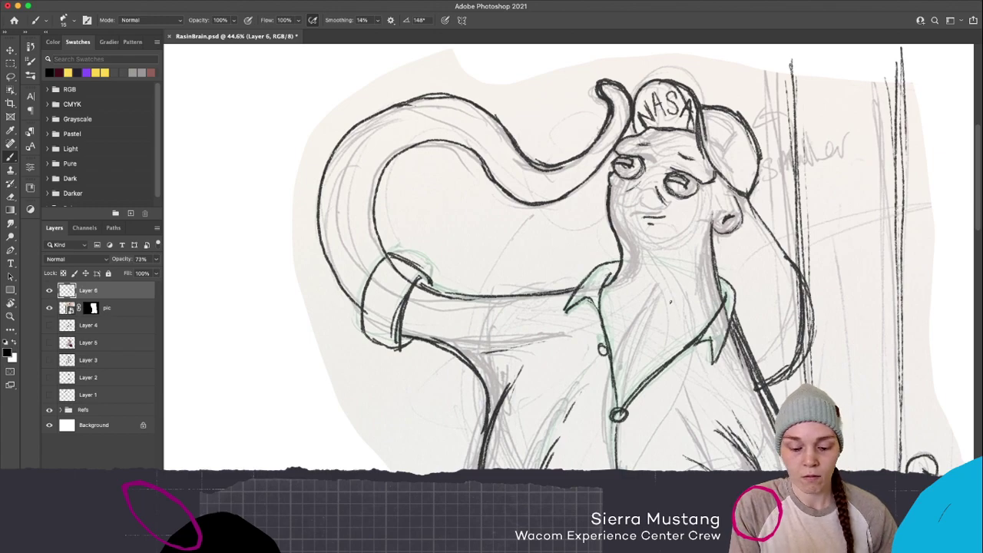
# Hide the pic layer with the scanned sketch and lower the opacity of Layer 6 to 36%
pyautogui.press('super+space')
pyautogui.moveTo(683, 268); pyautogui.dragTo(643, 262)
pyautogui.moveTo(687, 335); pyautogui.dragTo(682, 250)
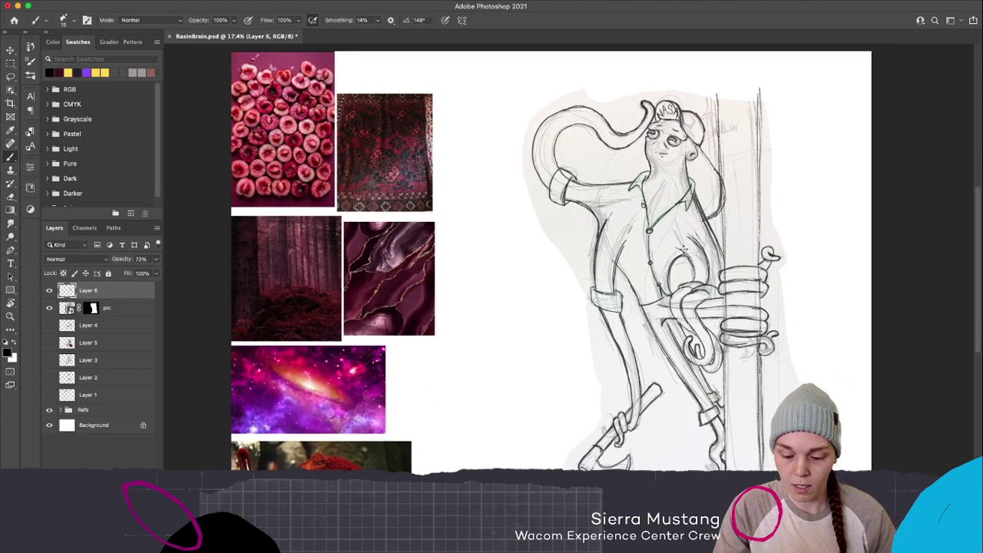
pyautogui.click(50, 307)
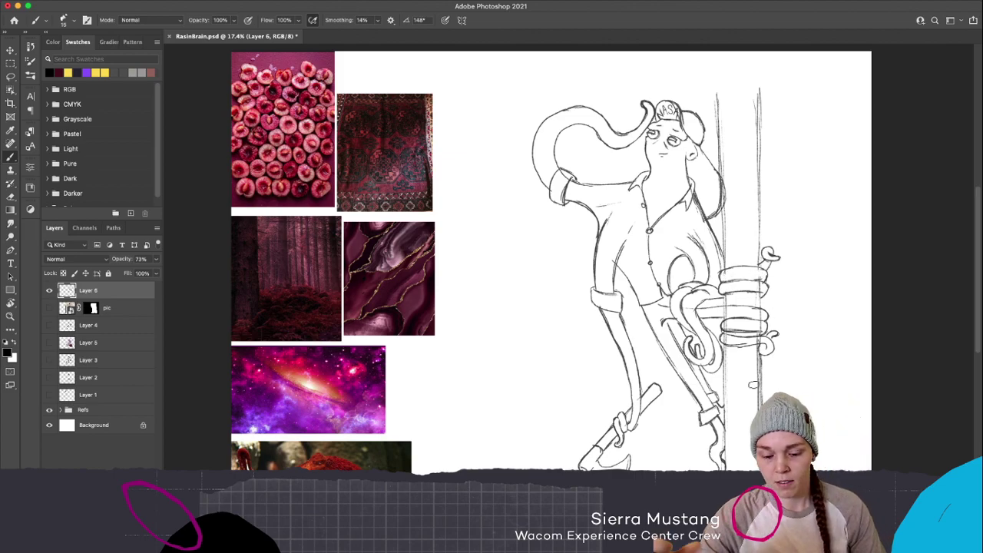
pyautogui.click(156, 260)
pyautogui.moveTo(146, 273); pyautogui.dragTo(125, 272)
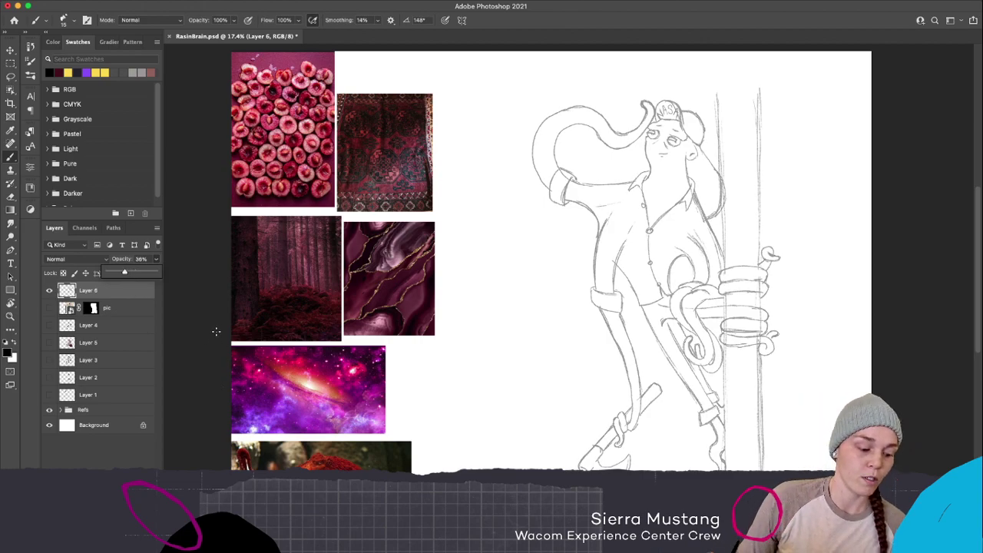
# Choose the Ink Pen - Pressure brush from the useful inking brushes group
pyautogui.click(74, 23)
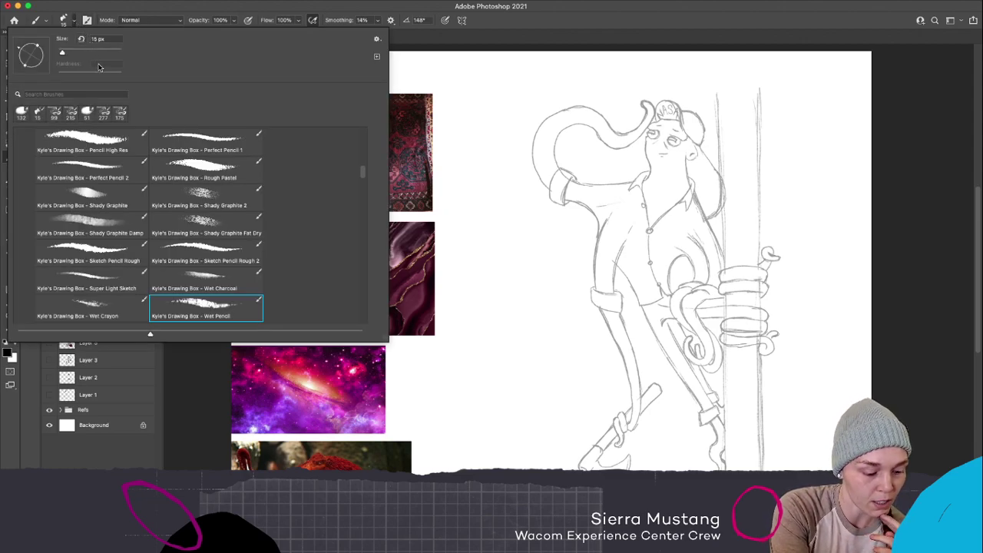
pyautogui.scroll(-2, 364, 175)
pyautogui.scroll(-2, 364, 180)
pyautogui.moveTo(364, 180)
pyautogui.mouseDown()
pyautogui.moveTo(366, 222)
pyautogui.moveTo(365, 202)
pyautogui.mouseUp()
pyautogui.click(30, 182)
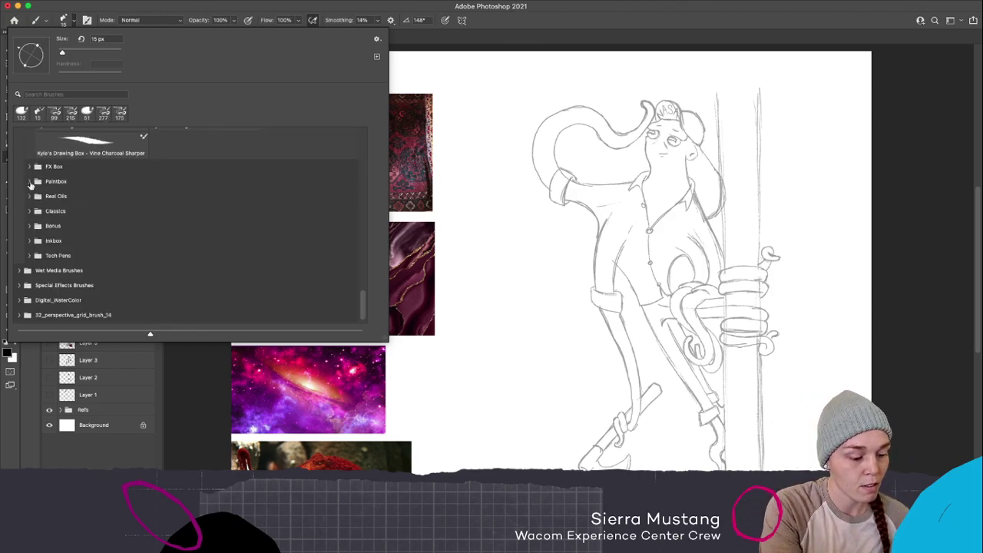
pyautogui.moveTo(365, 296); pyautogui.dragTo(364, 139)
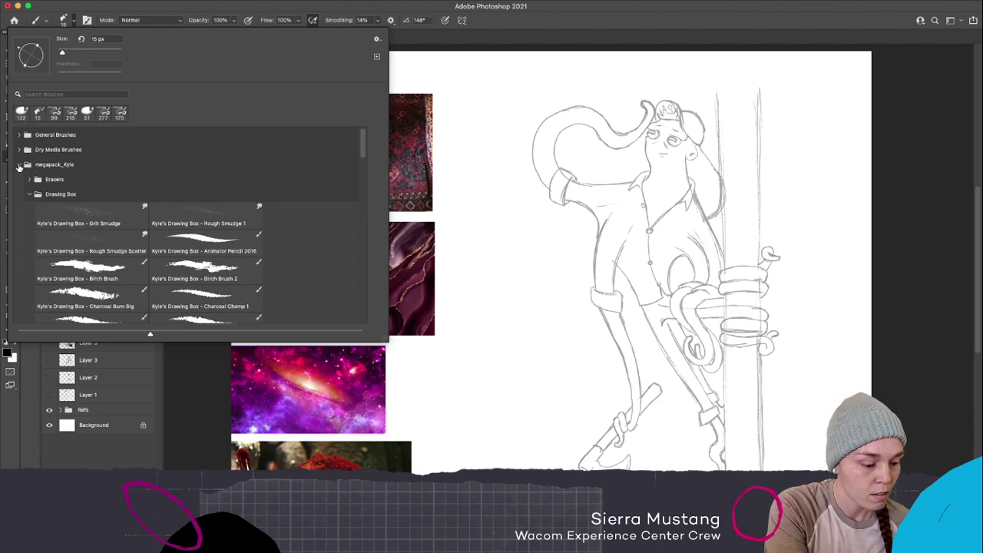
pyautogui.click(20, 167)
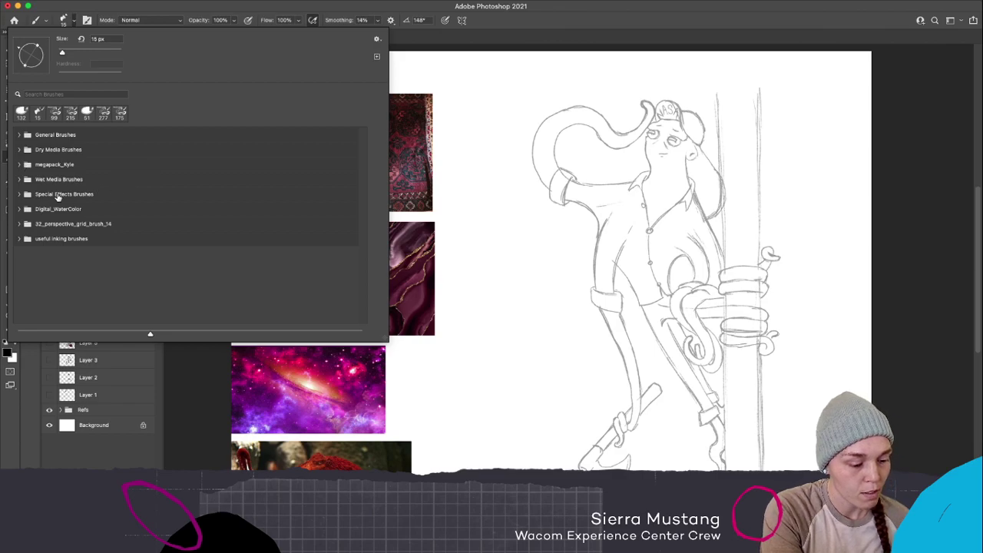
pyautogui.click(20, 239)
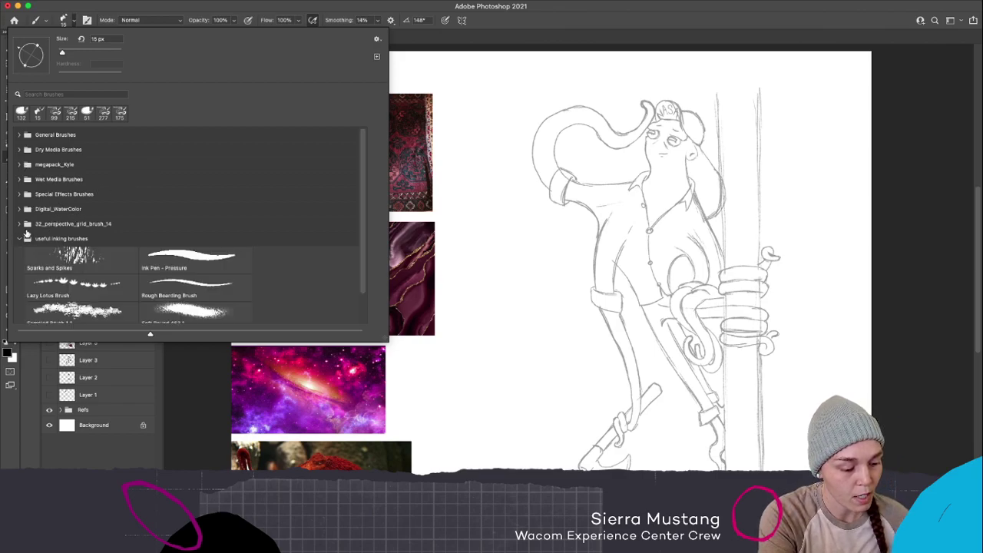
pyautogui.moveTo(365, 256); pyautogui.dragTo(366, 290)
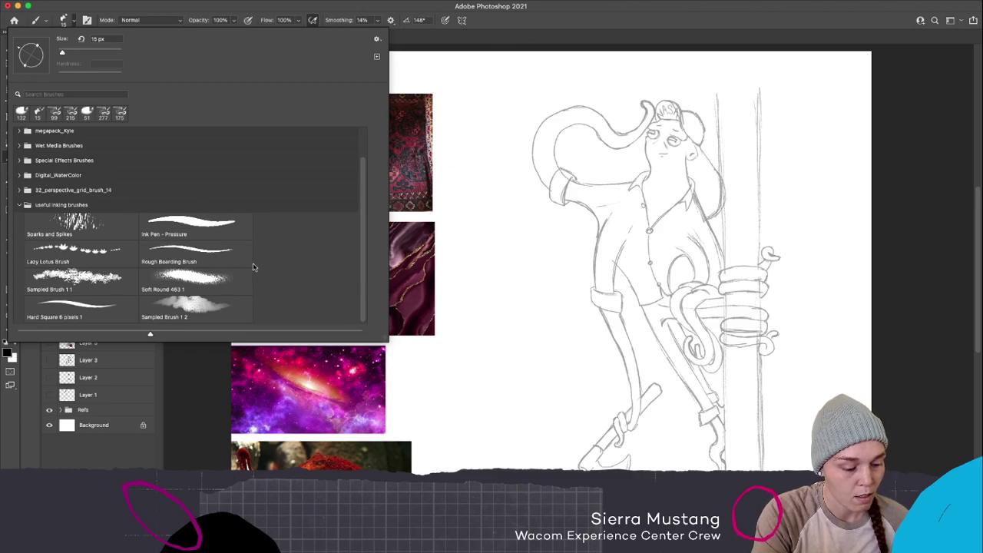
pyautogui.click(223, 229)
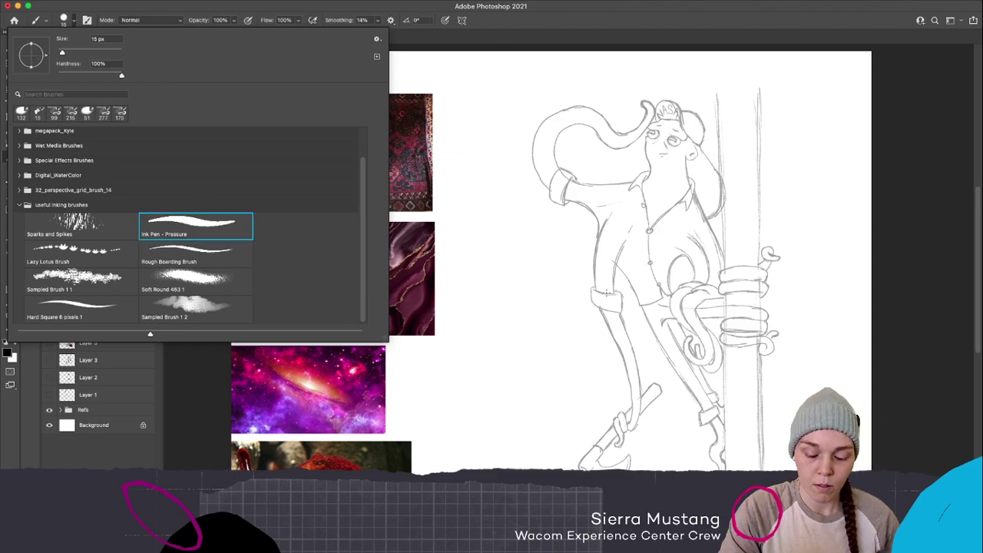
pyautogui.click(610, 296)
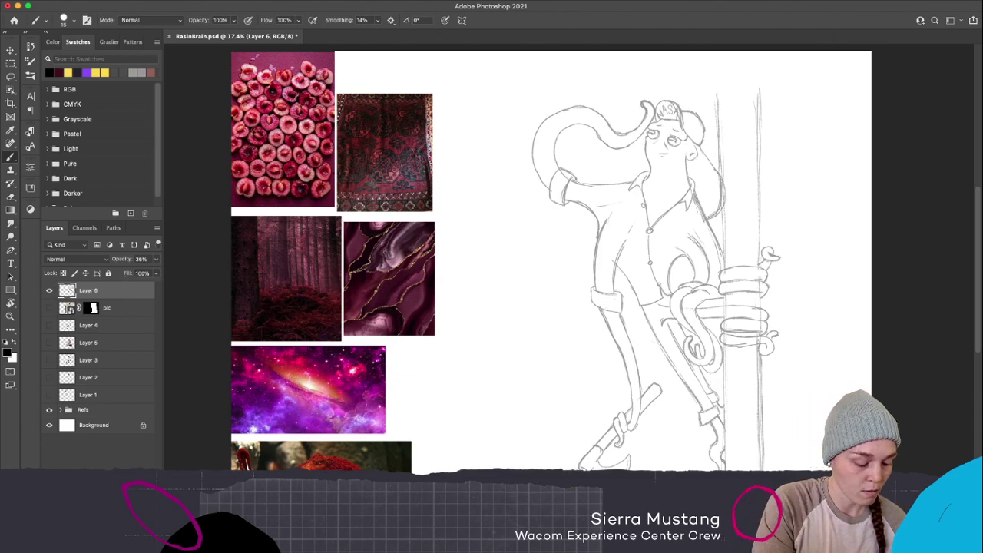
# Create a new layer above the faded line sketch and draw a short wavy test stroke beside the character's leg
pyautogui.press('super+shift+n')
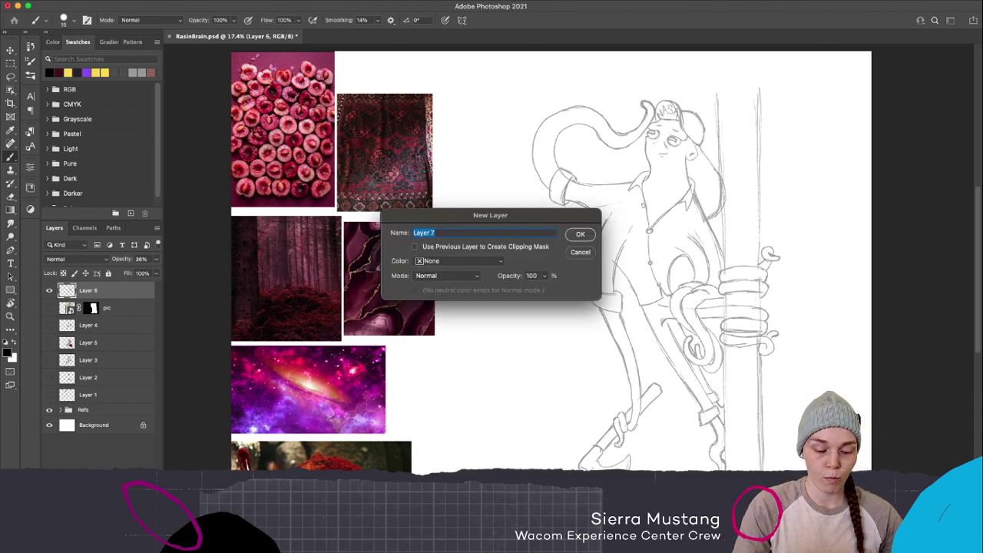
pyautogui.click(587, 234)
pyautogui.moveTo(537, 356)
pyautogui.mouseDown()
pyautogui.moveTo(556, 377)
pyautogui.moveTo(599, 384)
pyautogui.mouseUp()
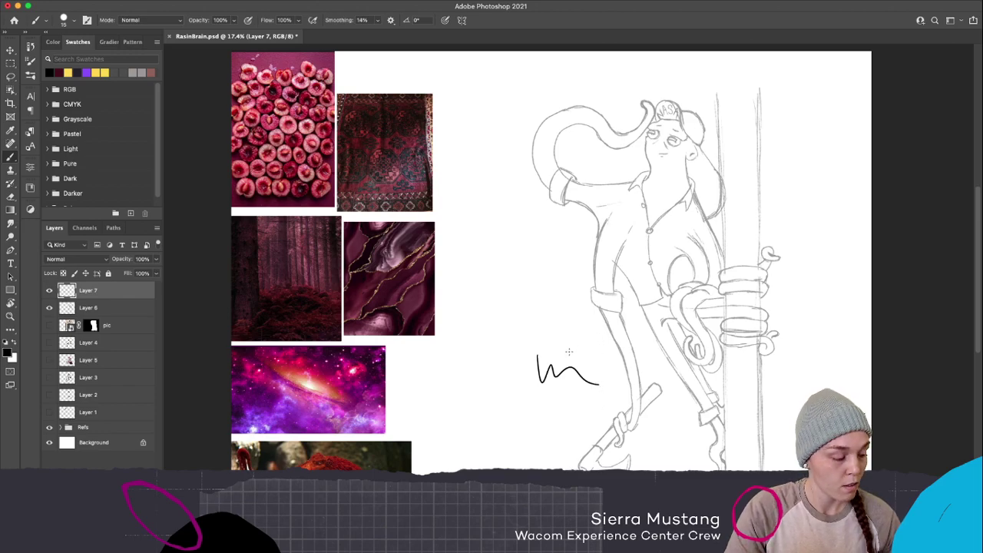
# Undo the wavy test stroke, try the ink brush at 66 px with a short scribble, and reduce its size to 42 px
pyautogui.press('super+z')
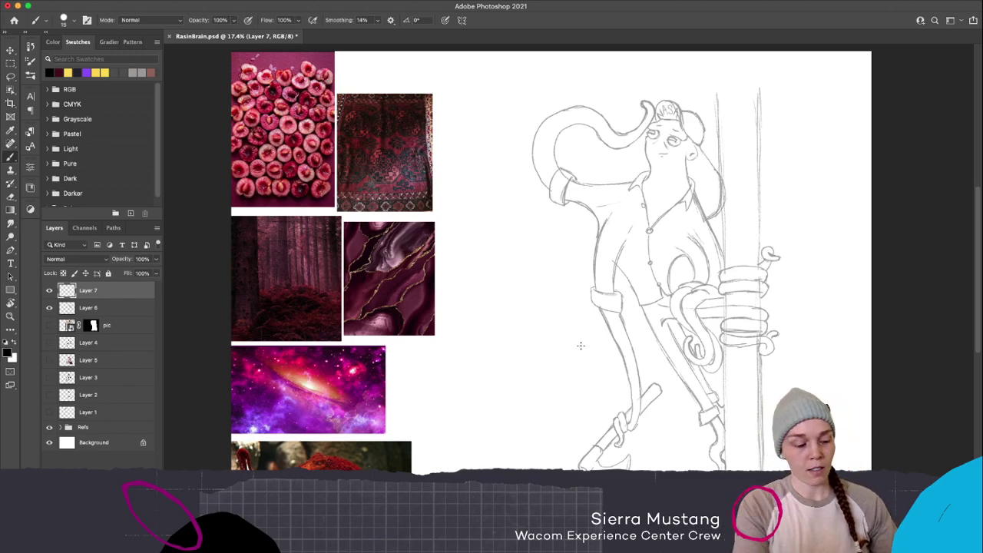
pyautogui.keyDown('ctrl'); pyautogui.keyDown('alt'); pyautogui.click(537, 344); pyautogui.keyUp('alt'); pyautogui.keyUp('ctrl')
pyautogui.moveTo(536, 344); pyautogui.dragTo(537, 344)
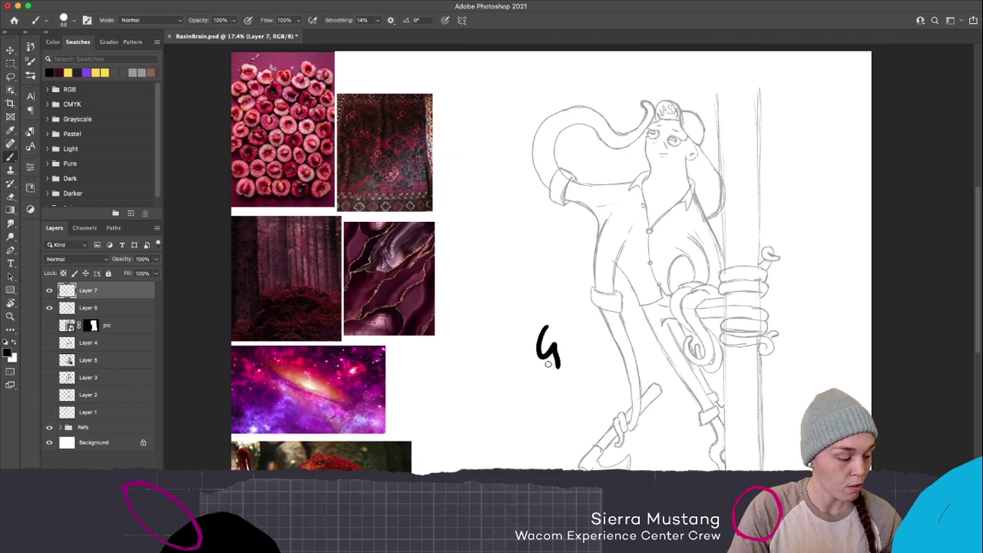
pyautogui.press('super+z')
pyautogui.moveTo(550, 358); pyautogui.dragTo(553, 357)
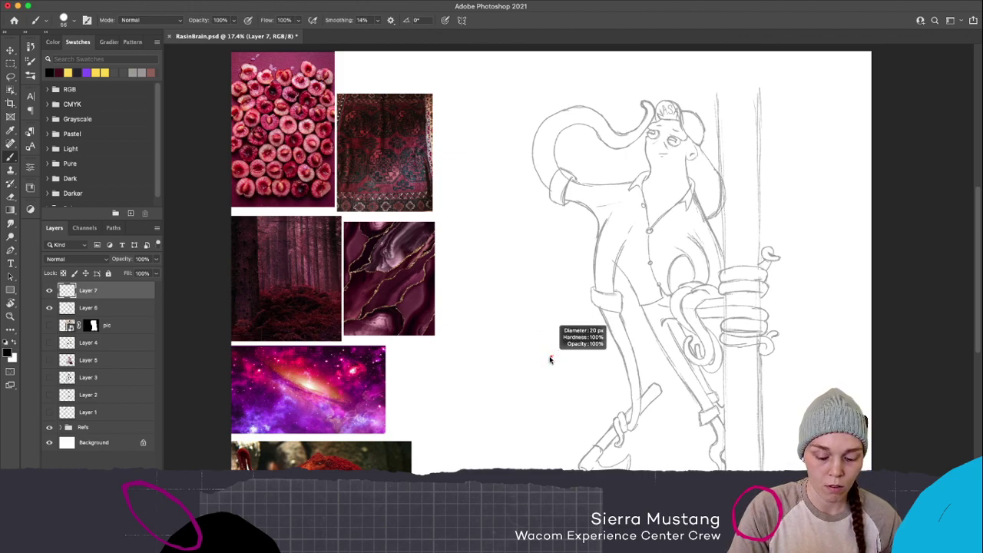
pyautogui.rightClick(573, 359)
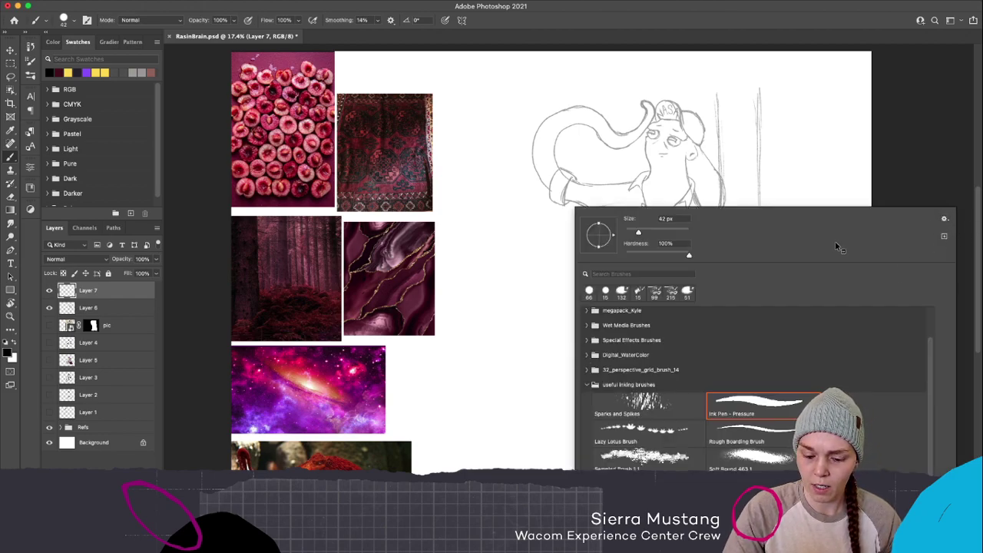
pyautogui.rightClick(496, 392)
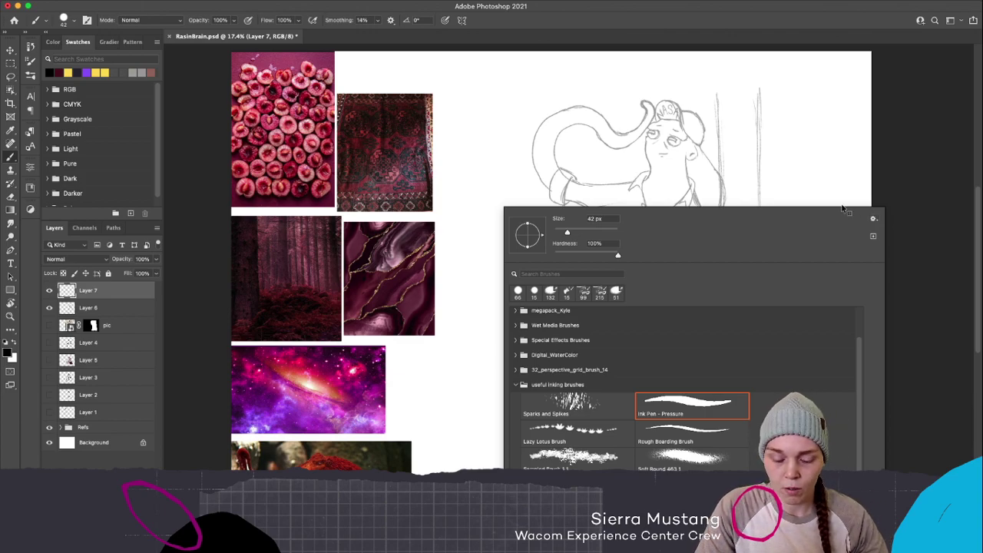
pyautogui.rightClick(935, 214)
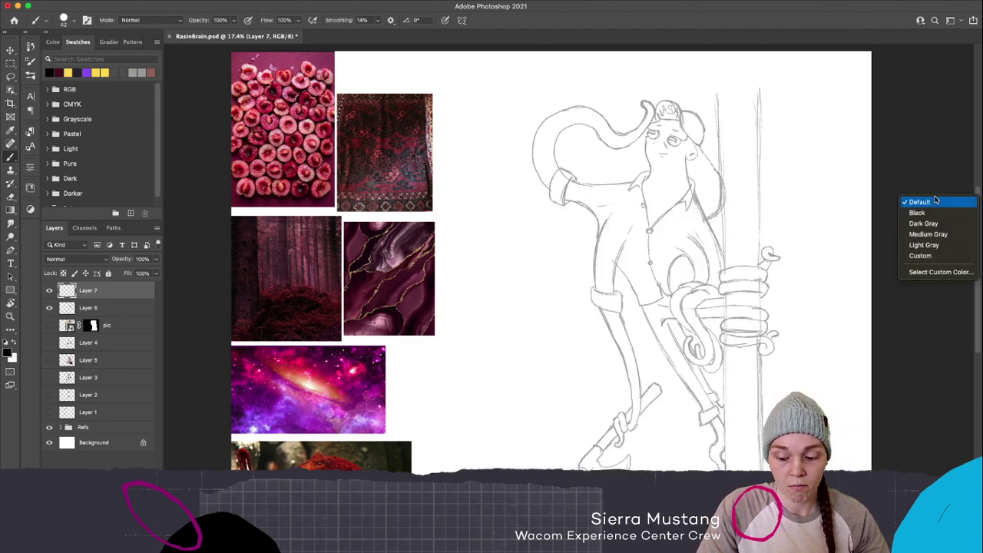
pyautogui.rightClick(947, 345)
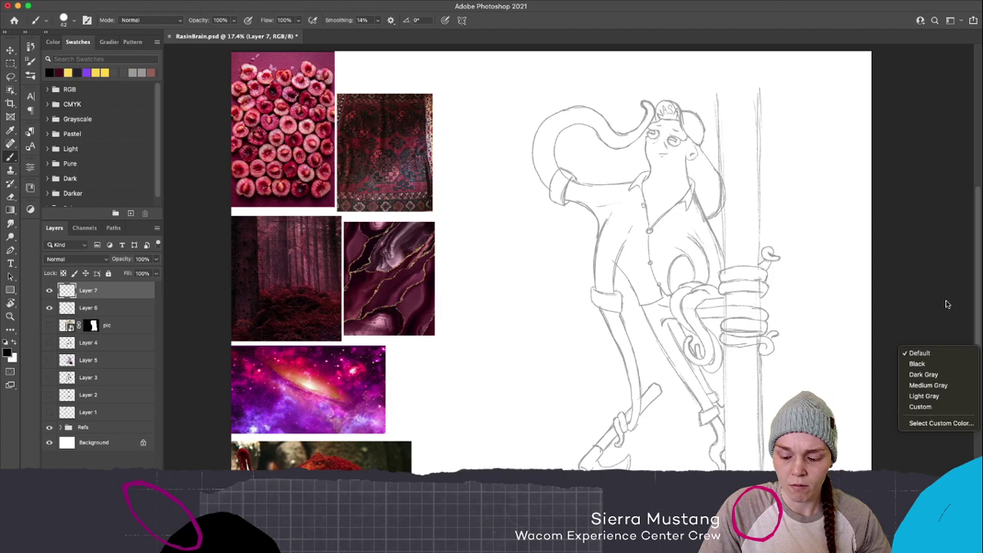
pyautogui.rightClick(936, 259)
pyautogui.click(885, 267)
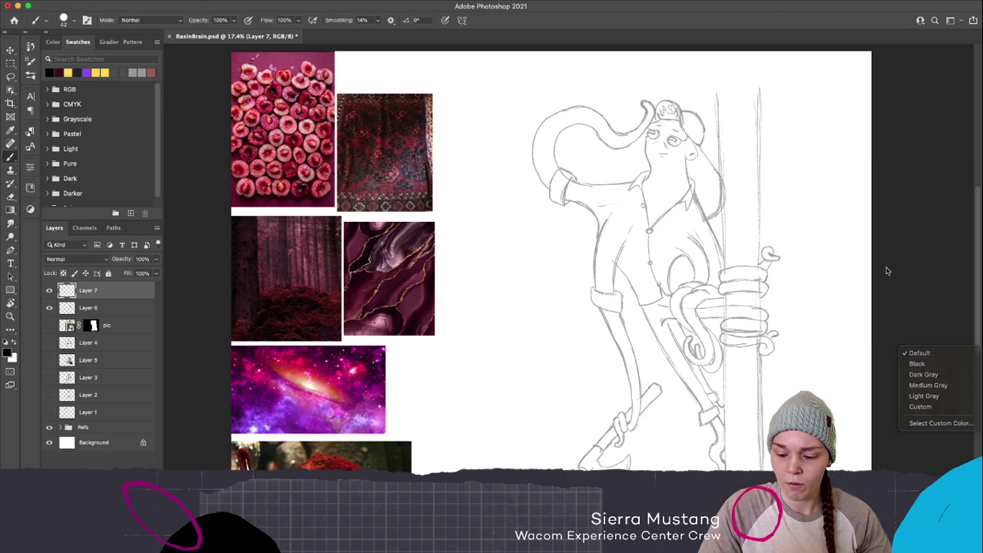
pyautogui.click(887, 267)
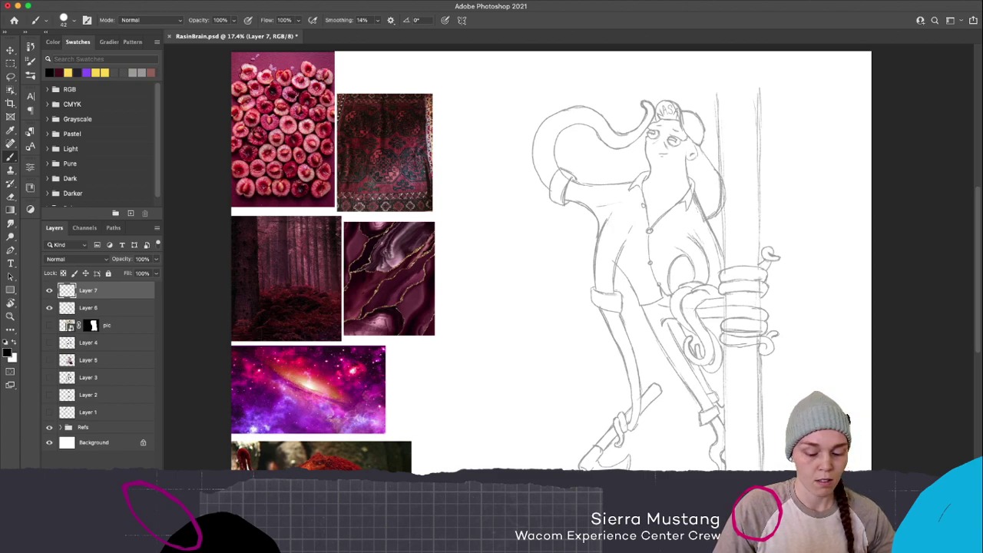
# Set the ink brush size to 14 px, test it with a short scribble beside the pole, and undo the scribble
pyautogui.moveTo(814, 415); pyautogui.dragTo(816, 407)
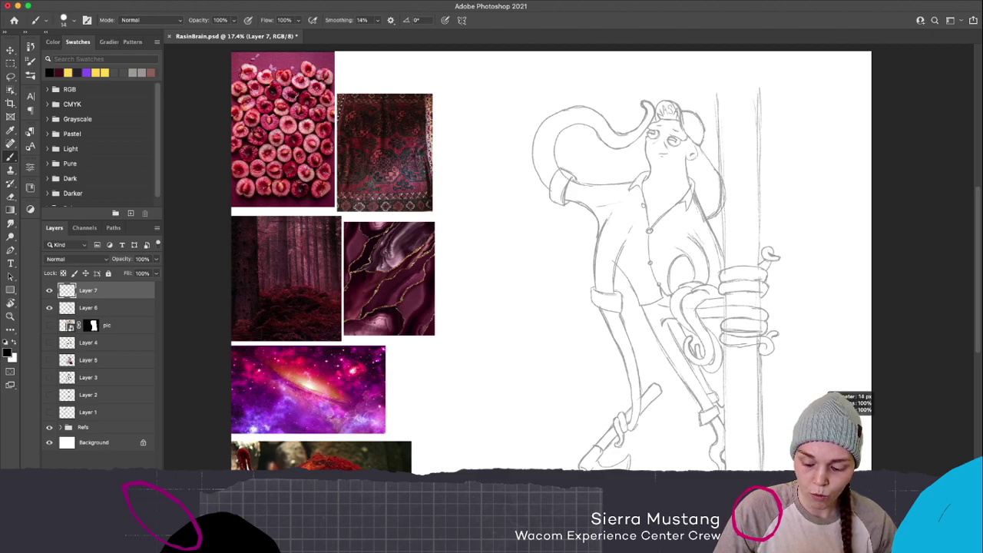
pyautogui.rightClick(783, 265)
pyautogui.moveTo(816, 208); pyautogui.dragTo(815, 182)
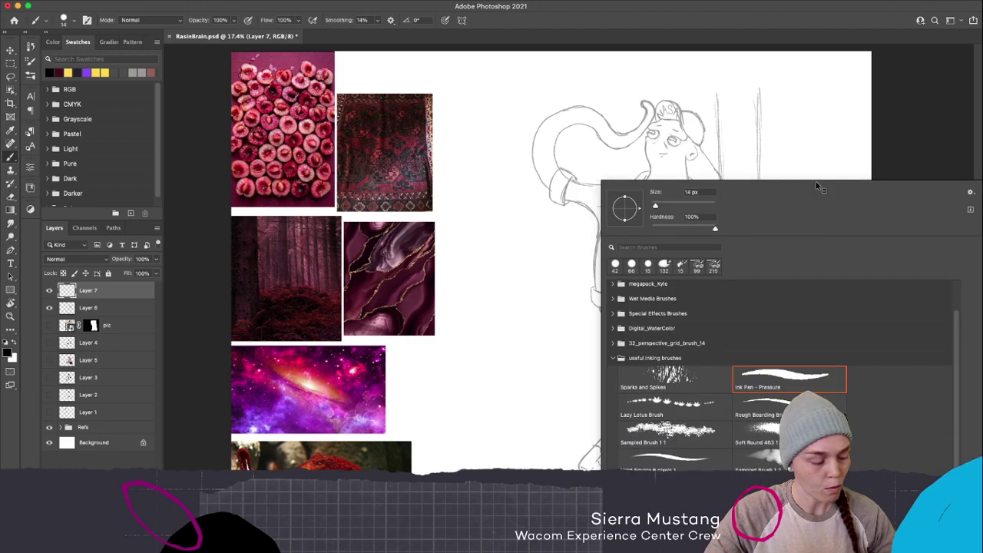
pyautogui.click(834, 165)
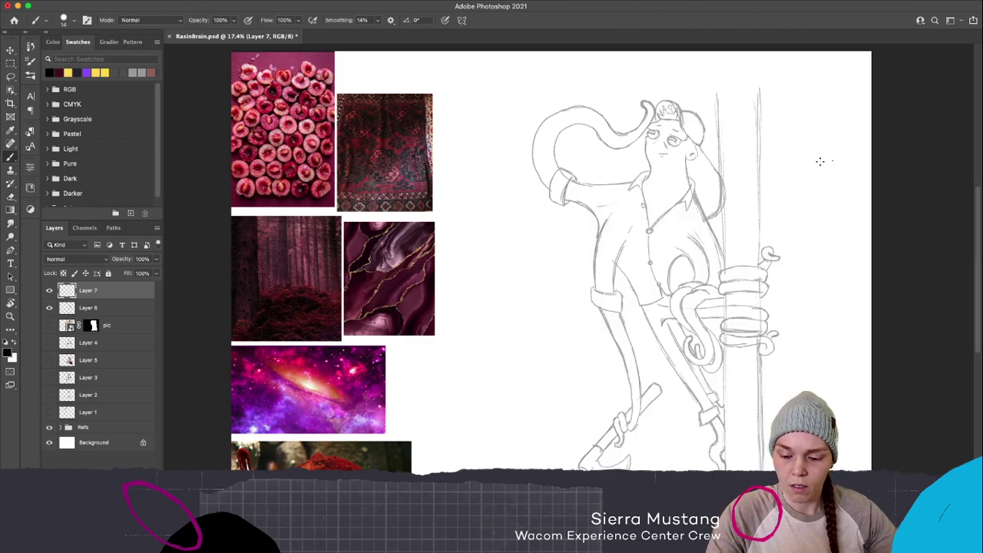
pyautogui.moveTo(785, 196); pyautogui.dragTo(819, 206)
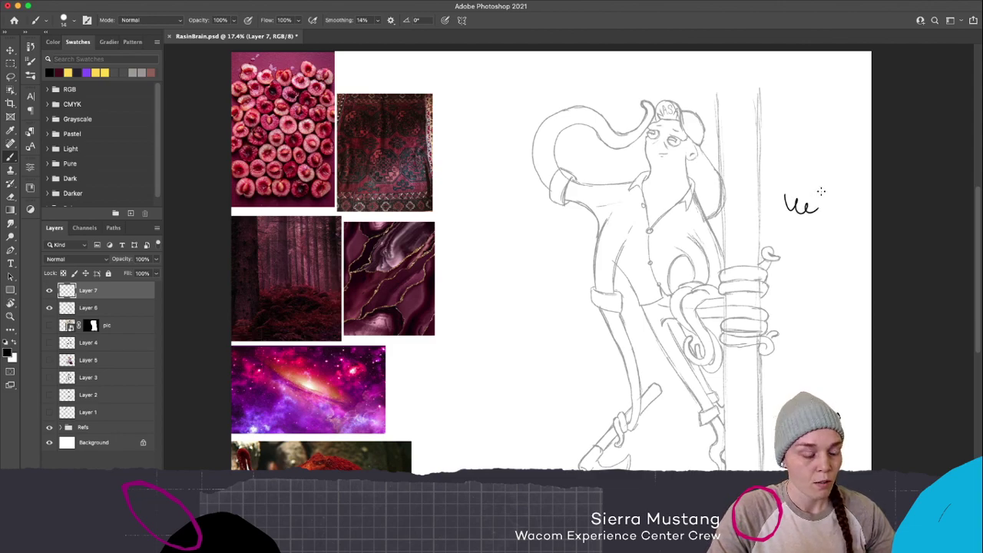
pyautogui.press('super+z')
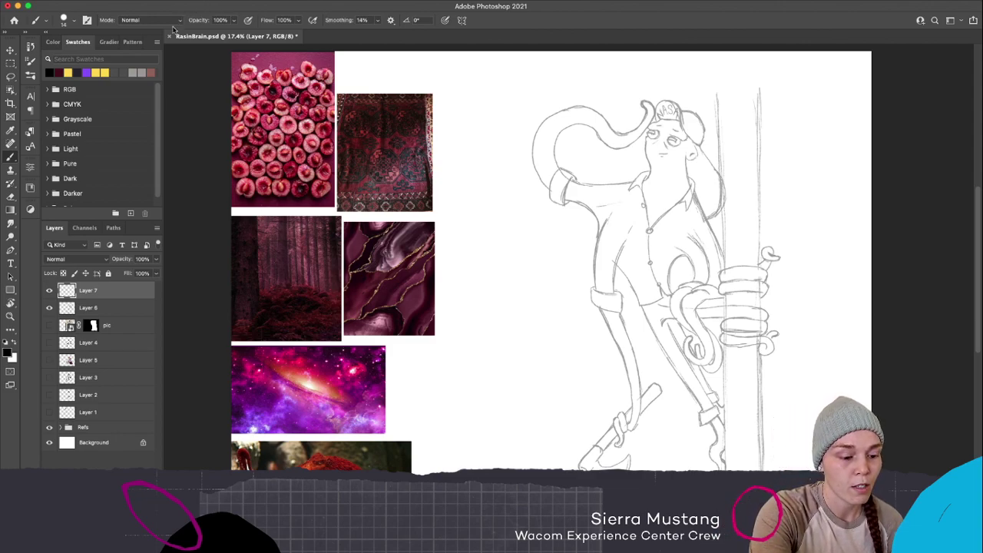
# Set the ink brush size to 25 px, test it with a wavy stroke by the character's knee, and undo the stroke
pyautogui.click(71, 20)
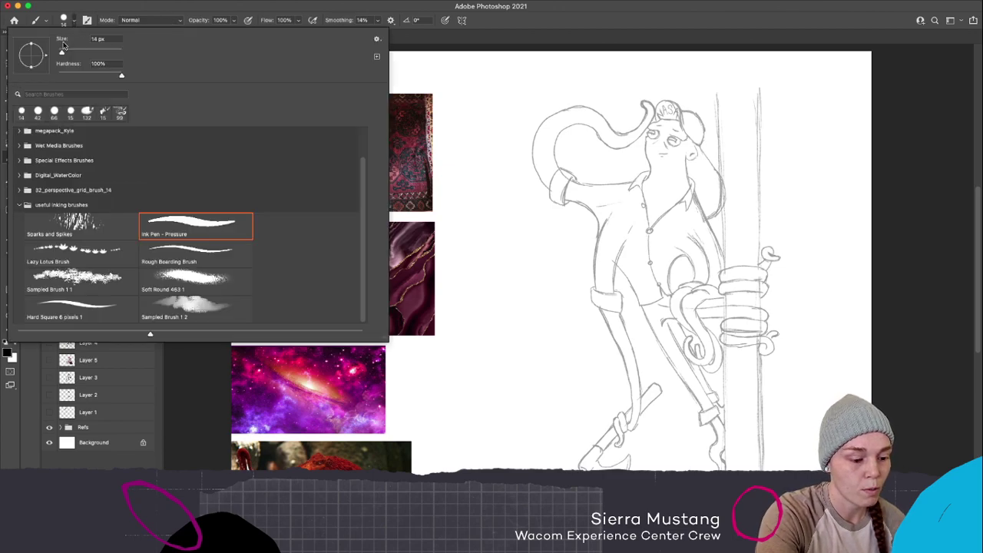
pyautogui.moveTo(62, 53); pyautogui.dragTo(66, 55)
pyautogui.moveTo(559, 284)
pyautogui.mouseDown()
pyautogui.moveTo(576, 305)
pyautogui.moveTo(612, 310)
pyautogui.mouseUp()
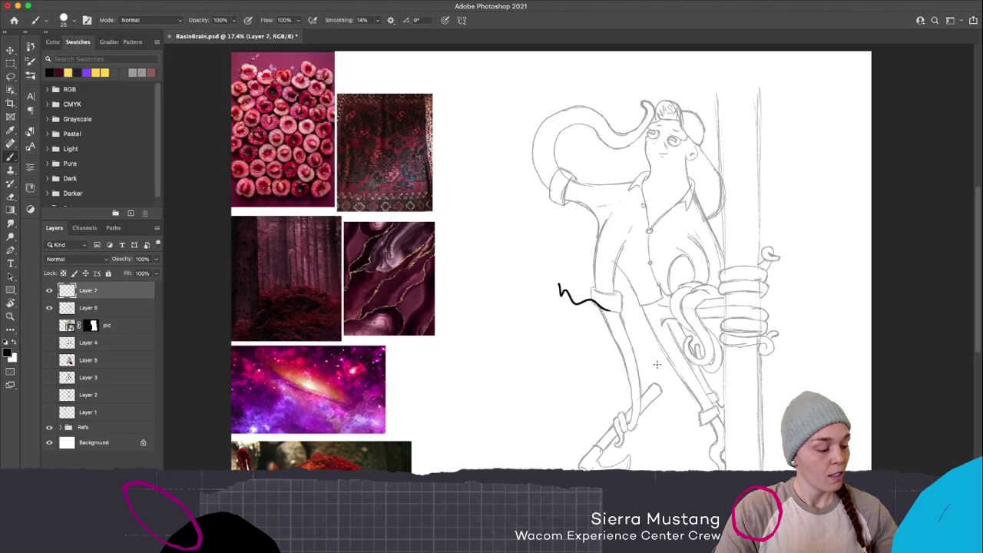
pyautogui.press('super+z')
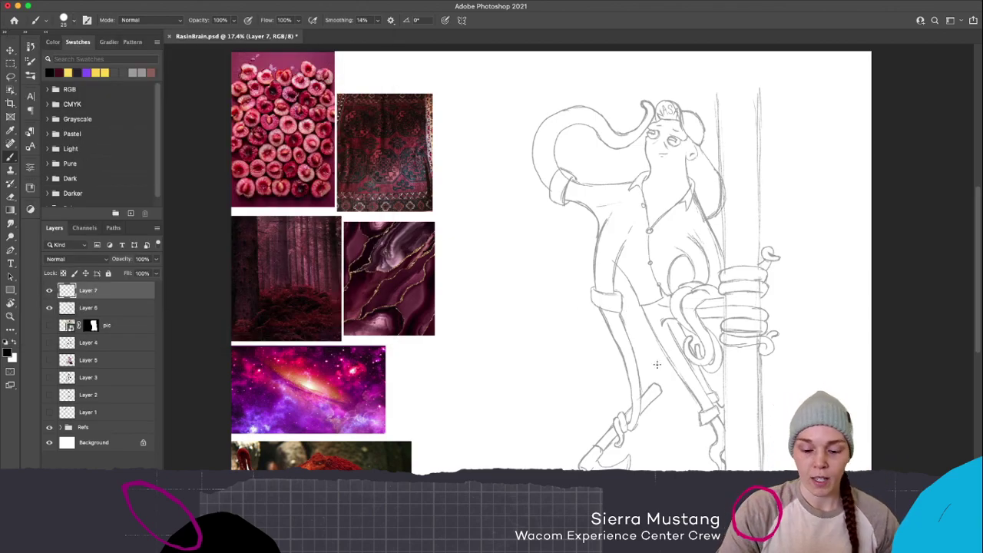
pyautogui.moveTo(661, 165)
pyautogui.mouseDown()
pyautogui.moveTo(696, 163)
pyautogui.moveTo(623, 224)
pyautogui.mouseUp()
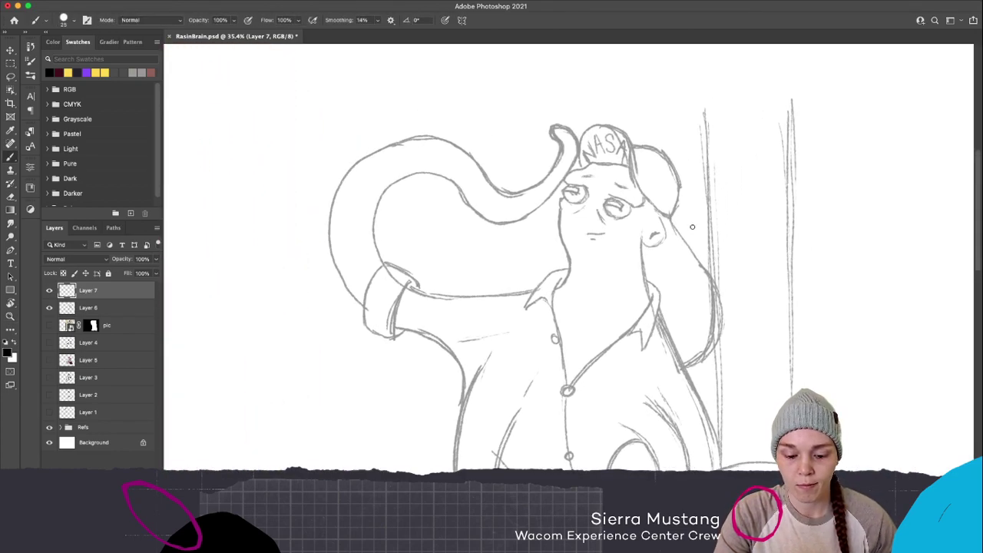
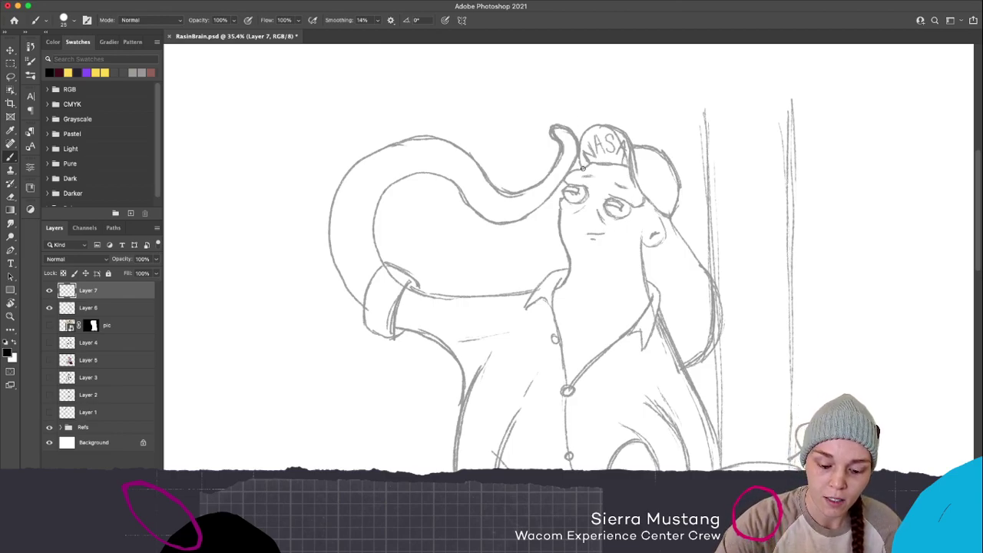
# Set the ink brush size to 20 px and ink the outline of the cap's upturned front and its lower side edge
pyautogui.moveTo(582, 167)
pyautogui.mouseDown()
pyautogui.moveTo(578, 135)
pyautogui.moveTo(610, 121)
pyautogui.moveTo(620, 135)
pyautogui.mouseUp()
pyautogui.press('super+z')
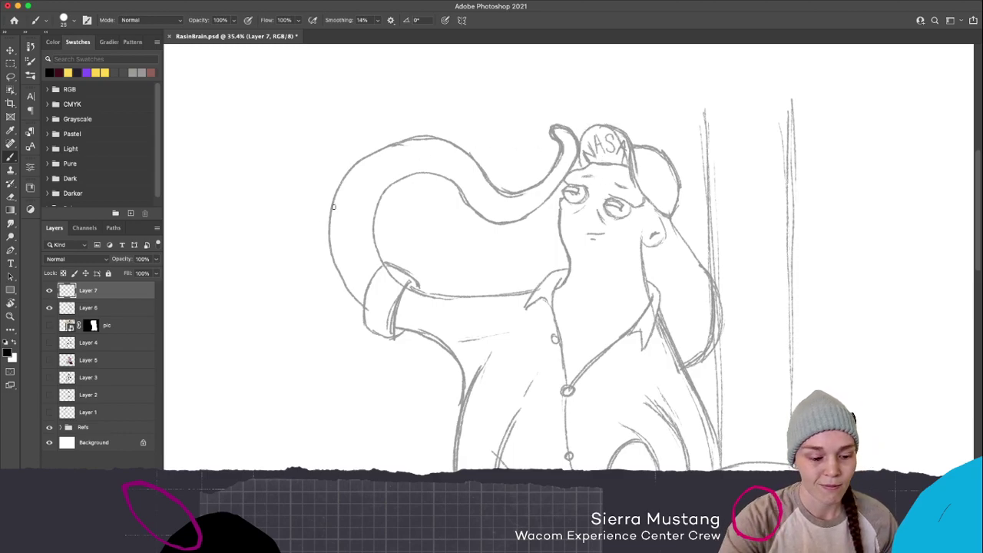
pyautogui.click(74, 20)
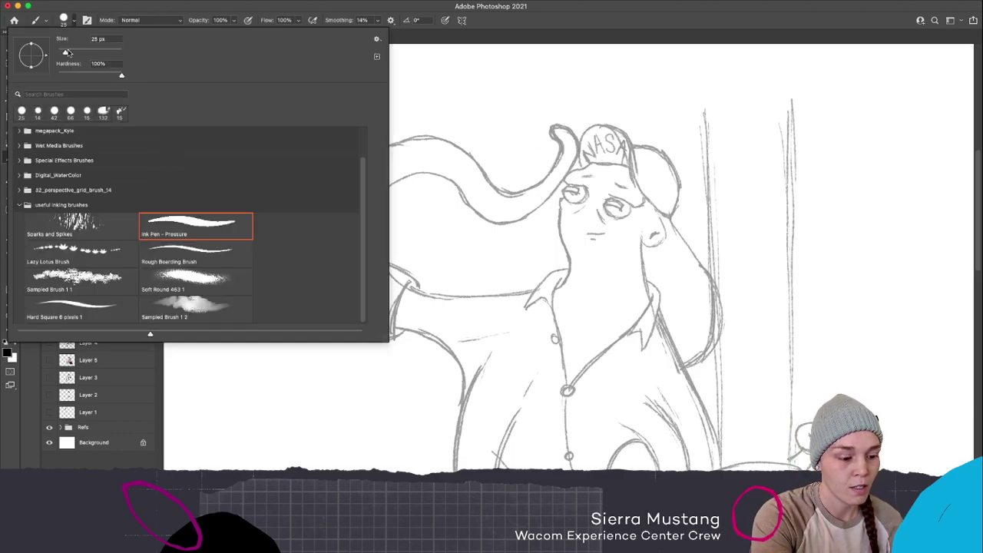
pyautogui.moveTo(64, 53); pyautogui.dragTo(64, 52)
pyautogui.click(584, 169)
pyautogui.moveTo(580, 167)
pyautogui.mouseDown()
pyautogui.moveTo(588, 129)
pyautogui.moveTo(605, 119)
pyautogui.moveTo(623, 130)
pyautogui.moveTo(634, 180)
pyautogui.moveTo(671, 219)
pyautogui.mouseUp()
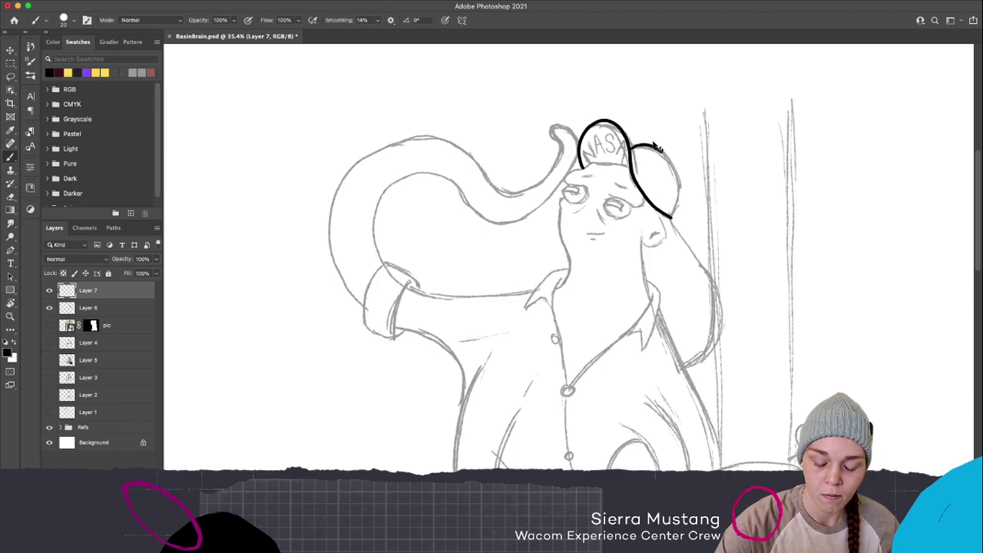
# Ink the rounded outer edge of the cap's crown over the sketch, redoing strokes until the curve closes cleanly
pyautogui.moveTo(627, 144)
pyautogui.mouseDown()
pyautogui.moveTo(662, 150)
pyautogui.moveTo(683, 177)
pyautogui.mouseUp()
pyautogui.hotkey('ctrl', 'z')
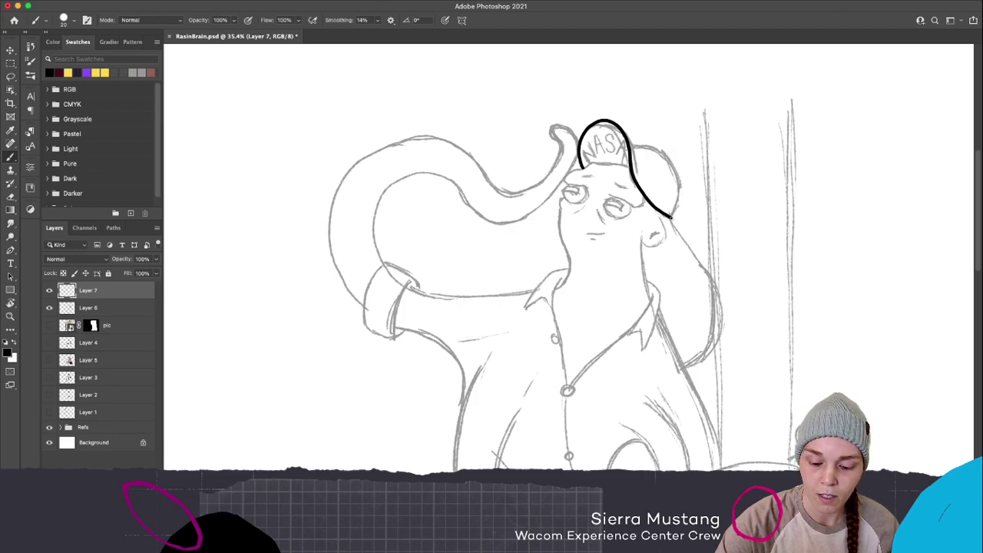
pyautogui.moveTo(672, 217)
pyautogui.mouseDown()
pyautogui.moveTo(670, 157)
pyautogui.moveTo(629, 145)
pyautogui.moveTo(653, 145)
pyautogui.moveTo(637, 146)
pyautogui.moveTo(676, 167)
pyautogui.moveTo(671, 217)
pyautogui.moveTo(680, 182)
pyautogui.mouseUp()
pyautogui.press('super+z')
pyautogui.press('super+z')
pyautogui.press('super+z')
pyautogui.press('super+z')
pyautogui.press('super+z')
pyautogui.moveTo(629, 146)
pyautogui.mouseDown()
pyautogui.moveTo(659, 148)
pyautogui.moveTo(629, 145)
pyautogui.moveTo(650, 143)
pyautogui.moveTo(670, 159)
pyautogui.moveTo(672, 213)
pyautogui.mouseUp()
pyautogui.press('super+z')
pyautogui.press('super+z')
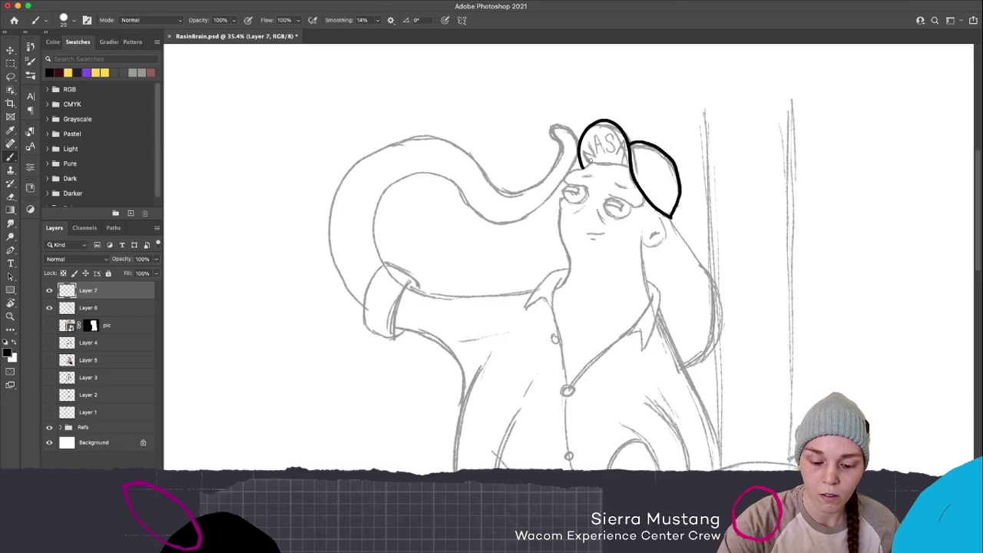
# Try to letter NASA on the front of the cap, following the sketched letters
pyautogui.moveTo(585, 163)
pyautogui.mouseDown()
pyautogui.moveTo(582, 152)
pyautogui.moveTo(594, 161)
pyautogui.moveTo(591, 142)
pyautogui.moveTo(595, 157)
pyautogui.moveTo(584, 152)
pyautogui.mouseUp()
pyautogui.press('super+z')
pyautogui.press('super+z')
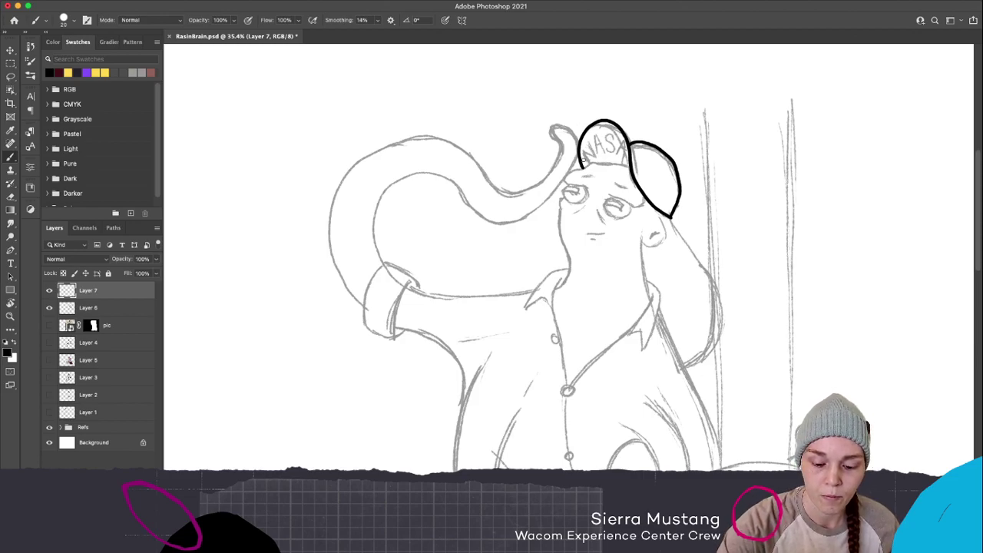
pyautogui.moveTo(586, 159)
pyautogui.mouseDown()
pyautogui.moveTo(588, 145)
pyautogui.moveTo(585, 155)
pyautogui.mouseUp()
pyautogui.press('super+z')
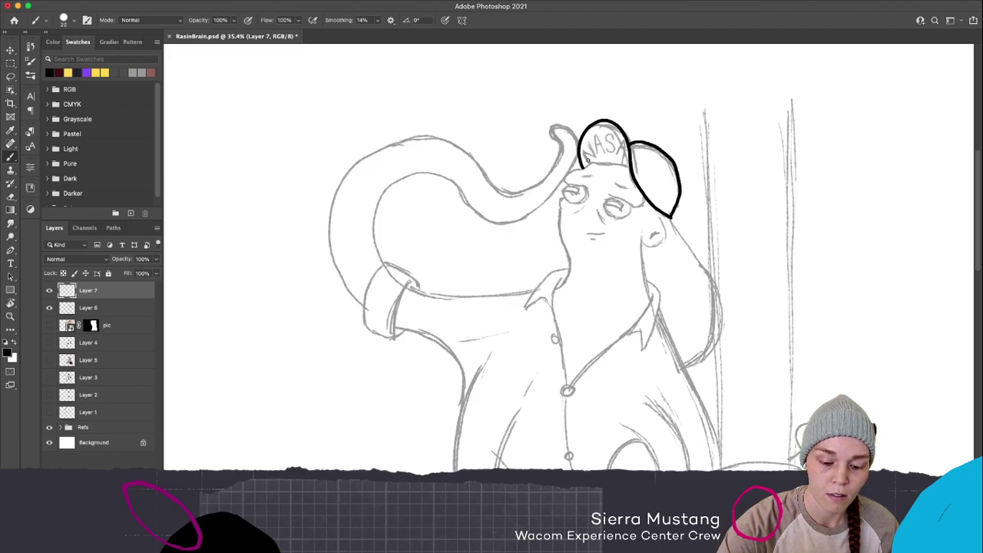
pyautogui.moveTo(593, 158)
pyautogui.mouseDown()
pyautogui.moveTo(597, 129)
pyautogui.moveTo(607, 158)
pyautogui.moveTo(595, 128)
pyautogui.moveTo(606, 149)
pyautogui.moveTo(611, 130)
pyautogui.moveTo(606, 152)
pyautogui.moveTo(624, 144)
pyautogui.moveTo(625, 164)
pyautogui.mouseUp()
pyautogui.press('super+z')
pyautogui.press('super+z')
pyautogui.press('super+z')
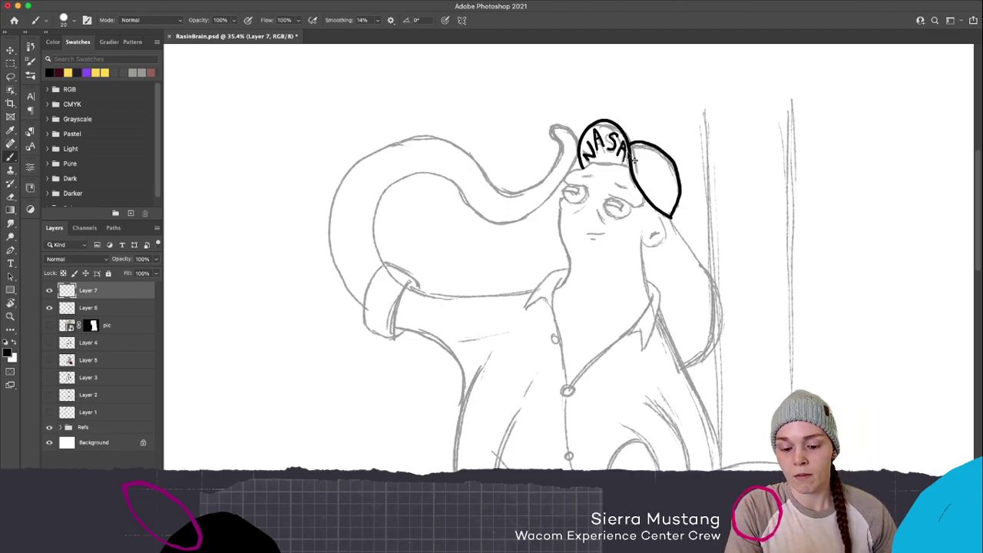
# Try the last A of the cap lettering again, and undo all the inked letters
pyautogui.press('super+z')
pyautogui.press('super+z')
pyautogui.press('super+z')
pyautogui.moveTo(621, 156)
pyautogui.mouseDown()
pyautogui.moveTo(624, 143)
pyautogui.moveTo(628, 162)
pyautogui.moveTo(628, 140)
pyautogui.mouseUp()
pyautogui.press('super+z')
pyautogui.press('super+z')
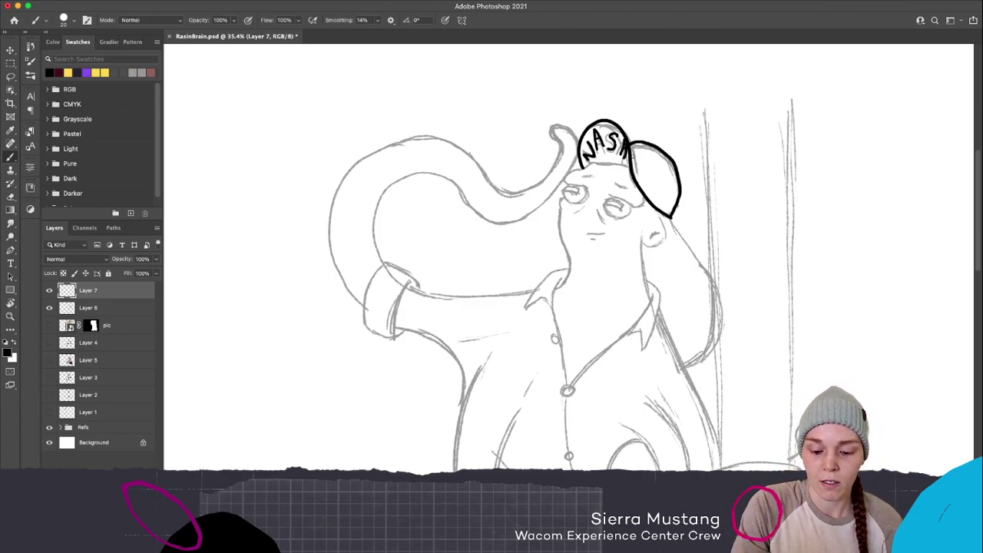
pyautogui.press('super+z')
pyautogui.press('super+z')
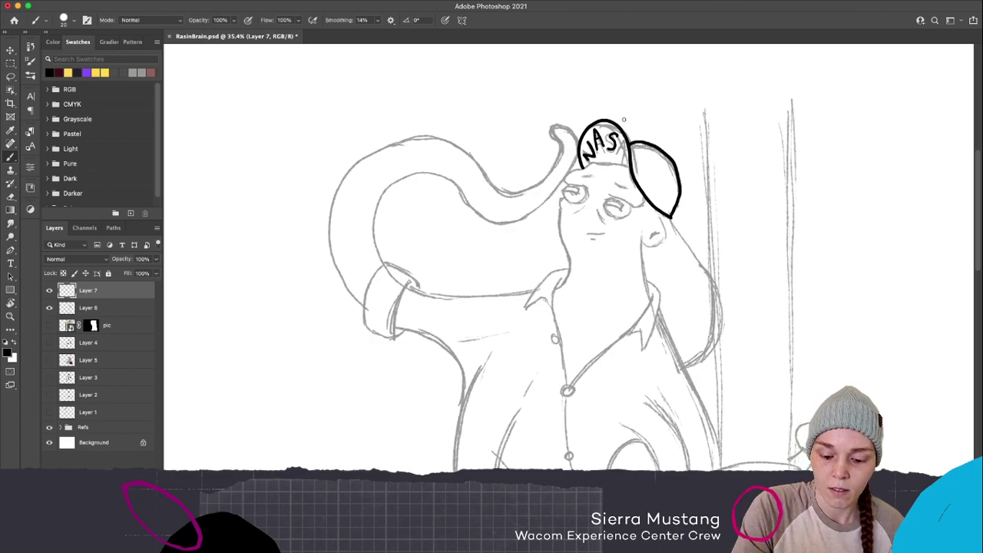
pyautogui.press('super+z')
pyautogui.press('super+z')
pyautogui.press('super+z')
pyautogui.press('super+z')
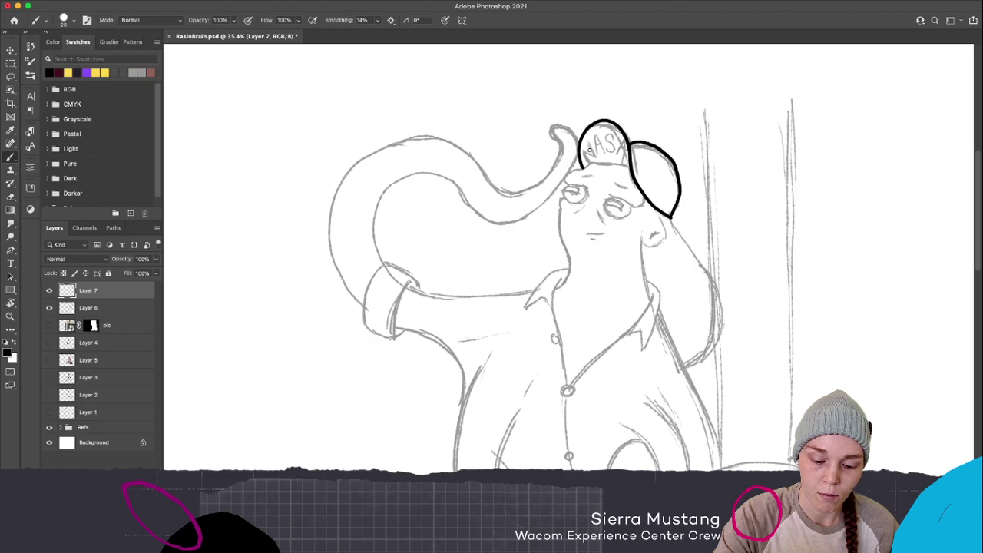
# Try to letter NASA smaller and higher on the front of the cap, starting from the N
pyautogui.moveTo(585, 141)
pyautogui.mouseDown()
pyautogui.moveTo(591, 150)
pyautogui.moveTo(596, 136)
pyautogui.mouseUp()
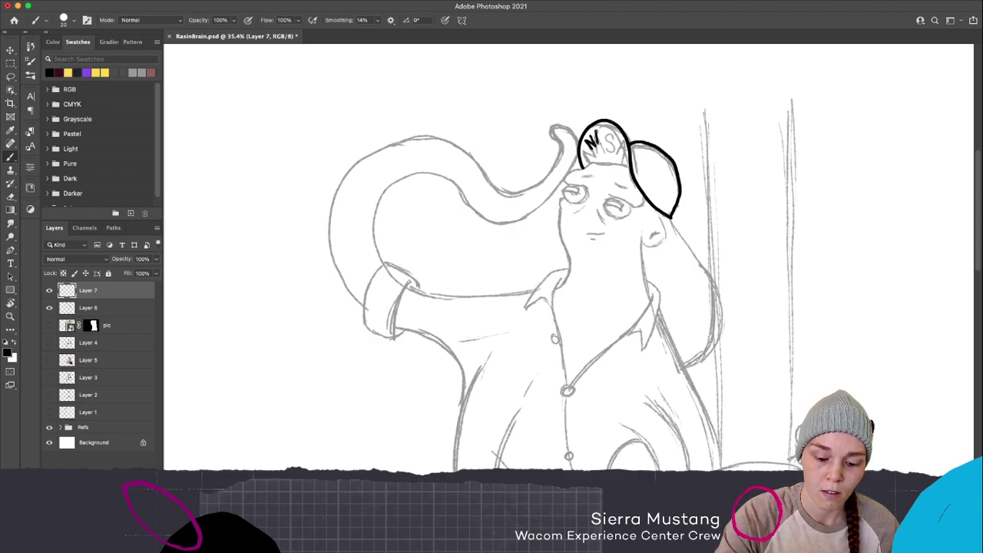
pyautogui.press('super+z')
pyautogui.press('super+z')
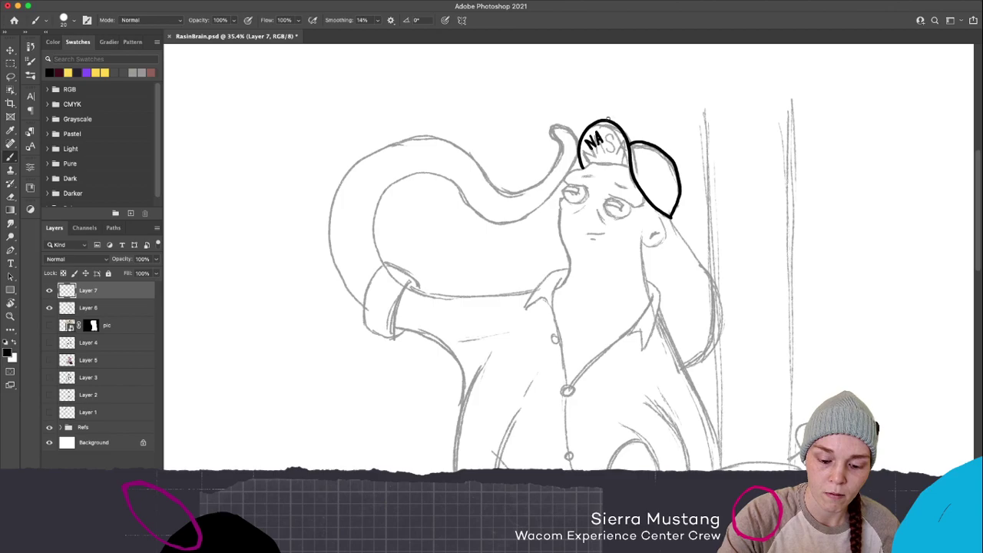
pyautogui.press('super+z')
pyautogui.press('super+z')
pyautogui.press('super+z')
pyautogui.press('super+z')
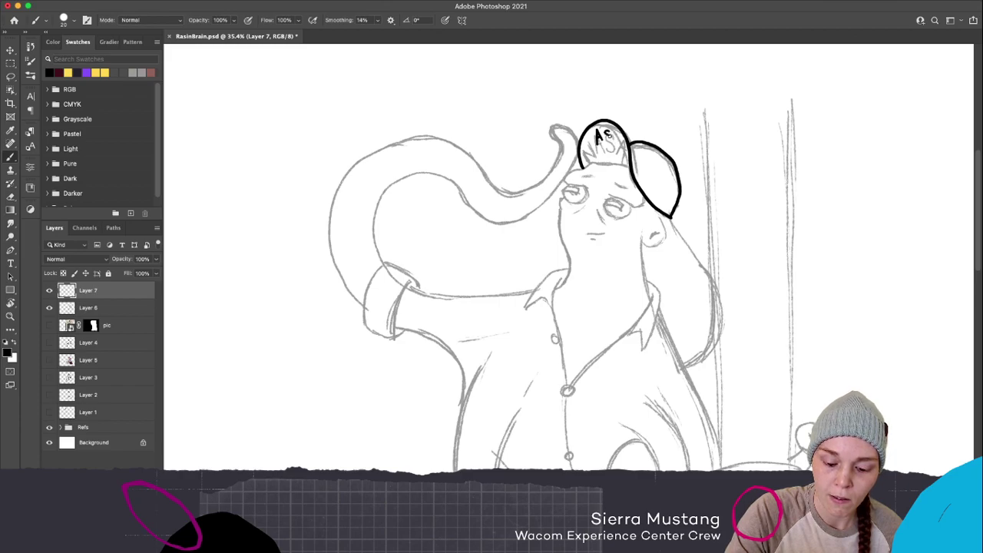
# Letter NASA in a small arc along the top of the cap's front, drawing ASA first and adding the N last
pyautogui.hotkey('ctrl', 'z')
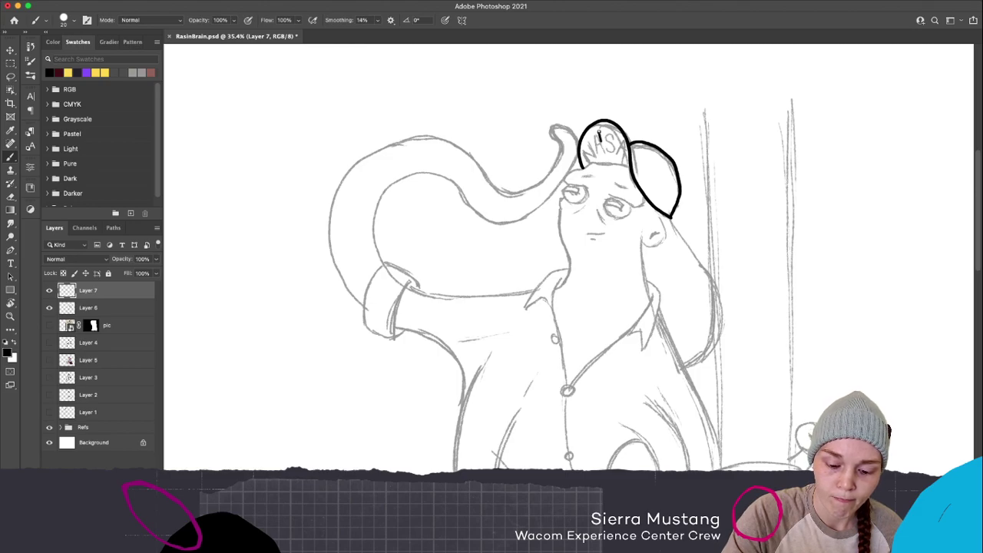
pyautogui.moveTo(597, 129); pyautogui.dragTo(601, 139)
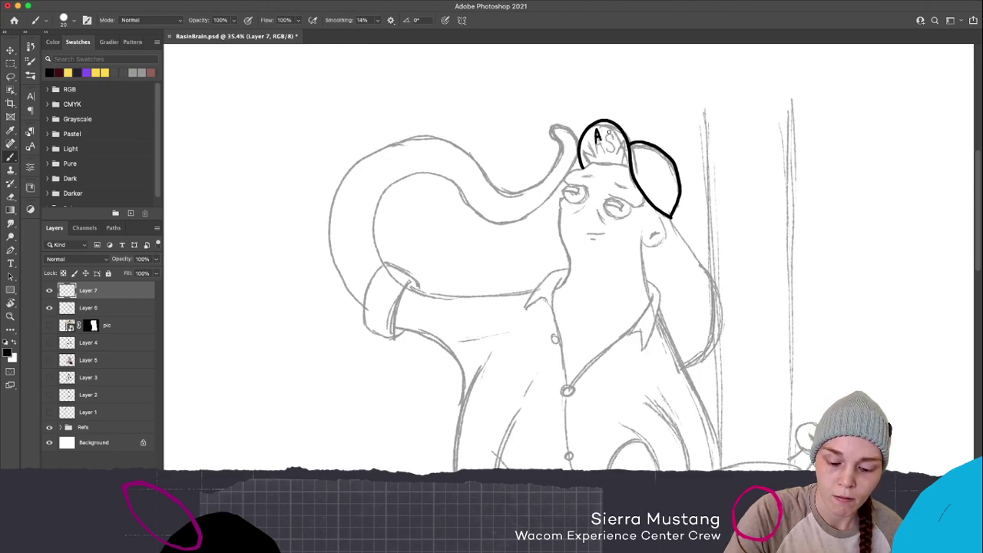
pyautogui.press('super+z')
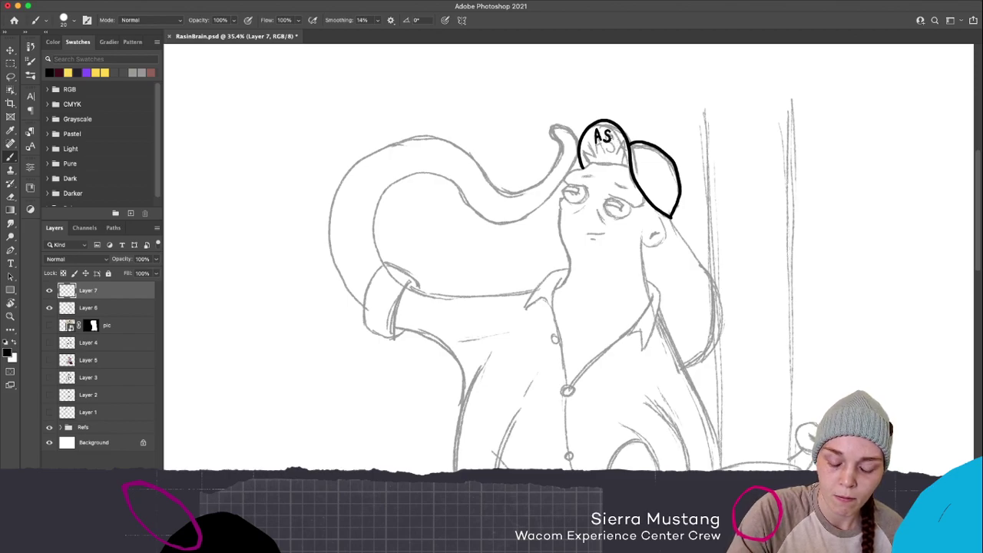
pyautogui.moveTo(617, 132); pyautogui.dragTo(621, 145)
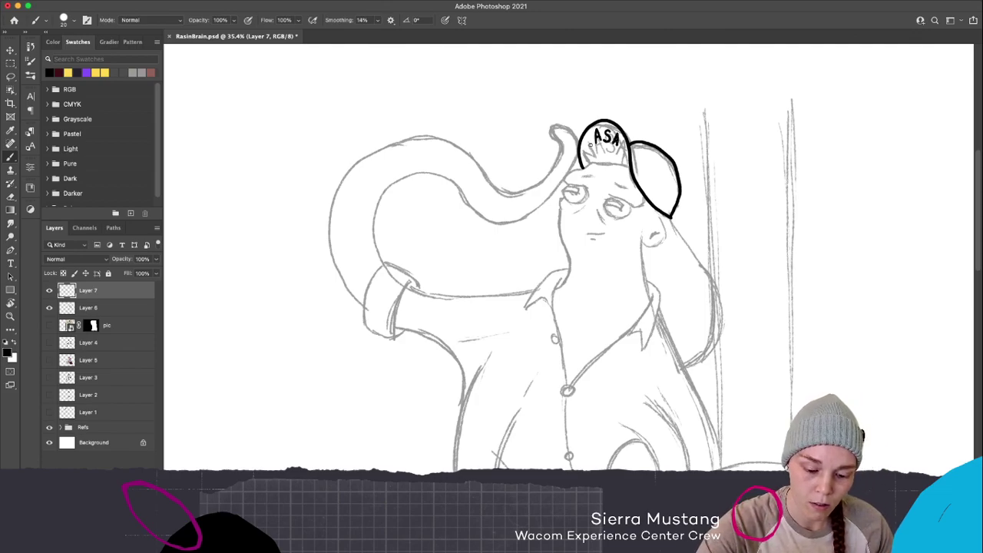
pyautogui.moveTo(586, 140); pyautogui.dragTo(586, 149)
pyautogui.press('super+z')
pyautogui.press('super+z')
pyautogui.press('super+z')
pyautogui.press('super+z')
pyautogui.press('super+z')
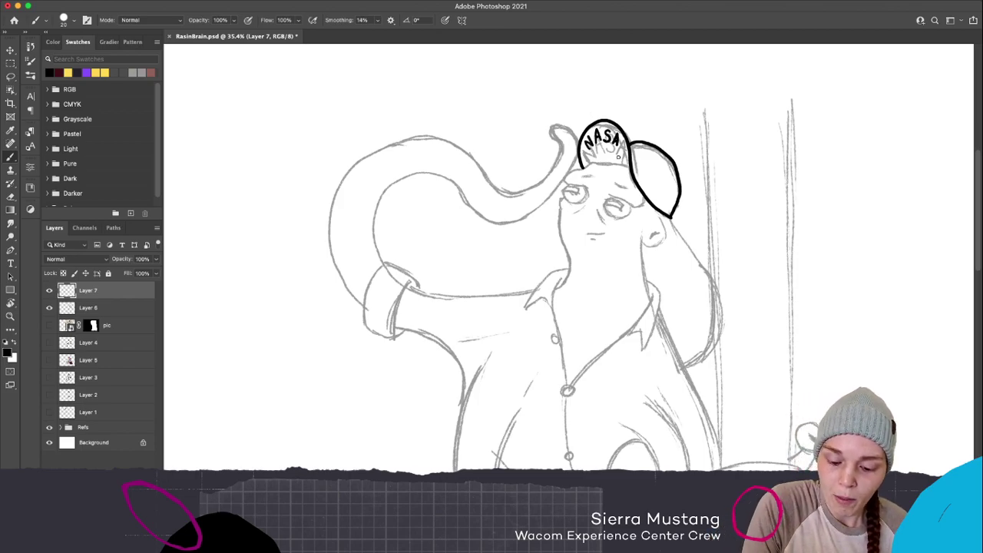
# Ink the forehead line beneath the cap's front and the round outline of the left-hand eye
pyautogui.moveTo(630, 164)
pyautogui.mouseDown()
pyautogui.moveTo(586, 166)
pyautogui.moveTo(564, 184)
pyautogui.mouseUp()
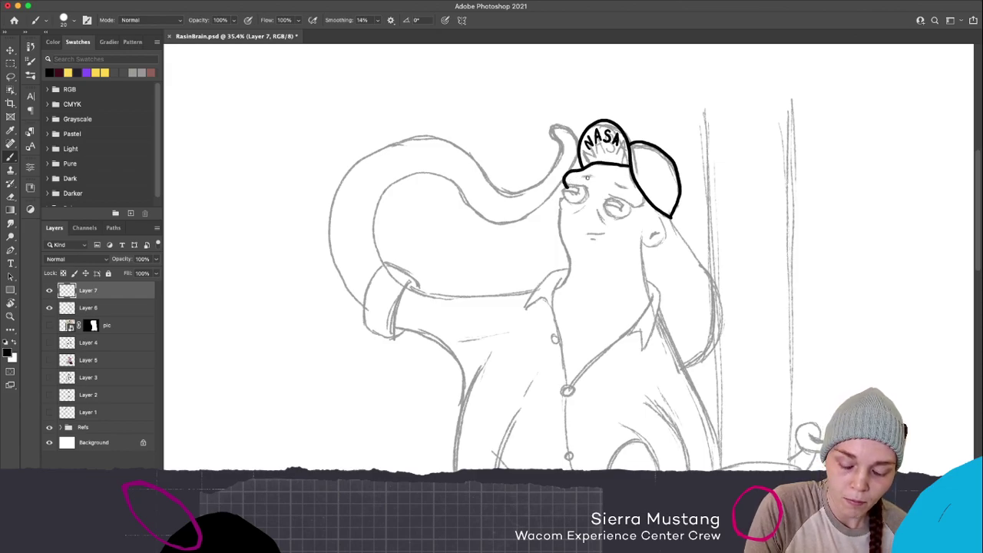
pyautogui.press('super+z')
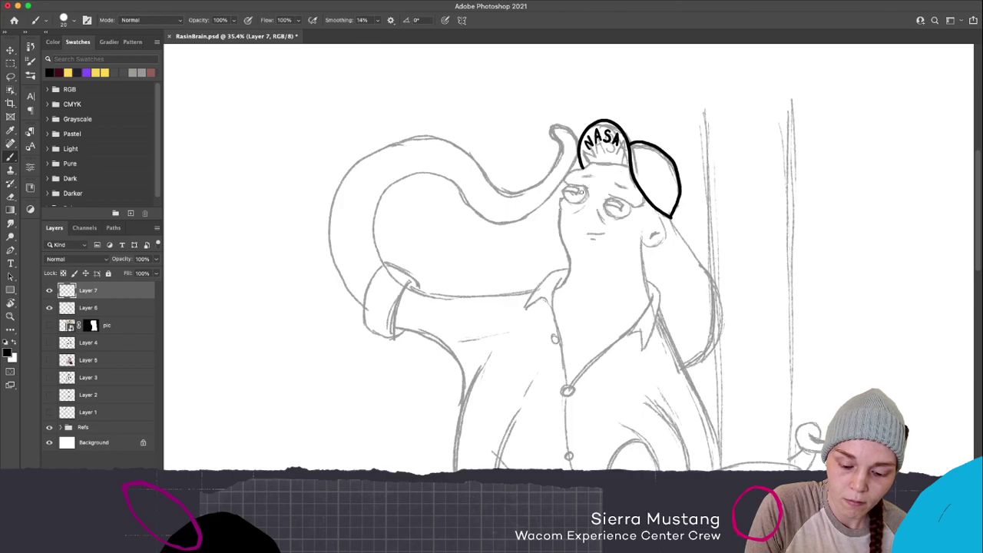
pyautogui.moveTo(590, 185)
pyautogui.mouseDown()
pyautogui.moveTo(583, 185)
pyautogui.moveTo(563, 192)
pyautogui.moveTo(574, 202)
pyautogui.moveTo(596, 162)
pyautogui.moveTo(575, 162)
pyautogui.moveTo(568, 185)
pyautogui.moveTo(617, 168)
pyautogui.moveTo(569, 209)
pyautogui.mouseUp()
pyautogui.press('super+z')
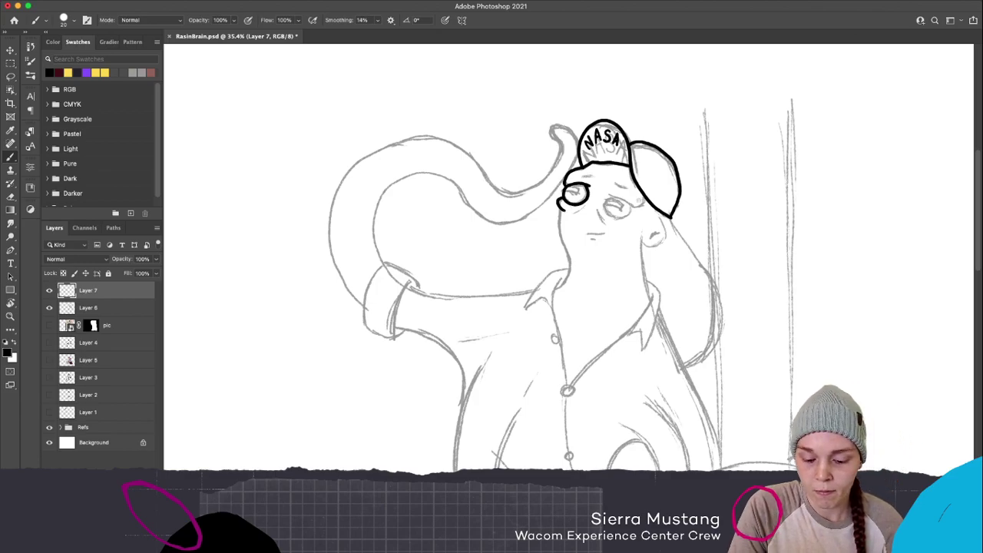
# Ink the eyebrows, the brow fold beside the cap, and the round outline of the right-hand eye
pyautogui.moveTo(609, 192)
pyautogui.mouseDown()
pyautogui.moveTo(646, 204)
pyautogui.moveTo(611, 198)
pyautogui.moveTo(645, 208)
pyautogui.moveTo(629, 189)
pyautogui.mouseUp()
pyautogui.press('super+z')
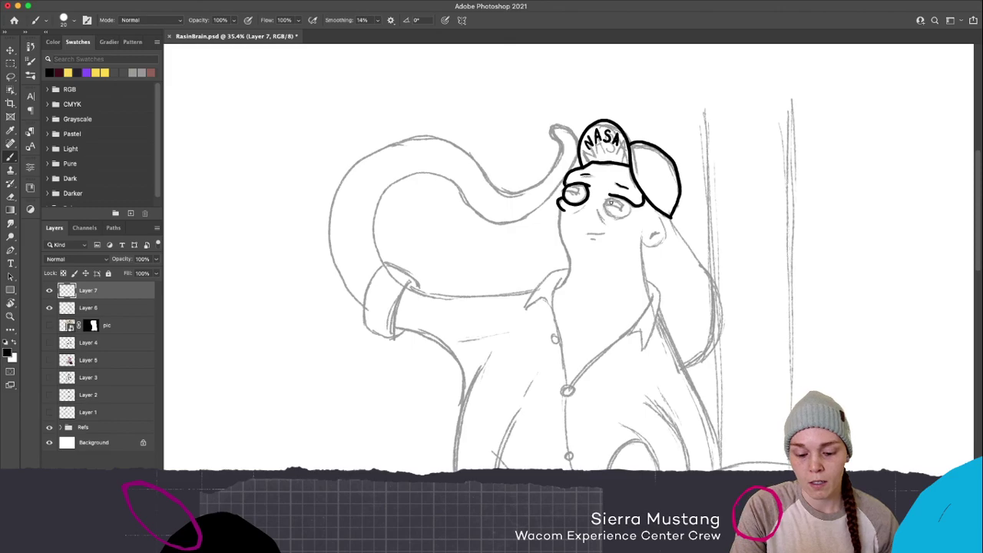
pyautogui.moveTo(612, 195)
pyautogui.mouseDown()
pyautogui.moveTo(606, 215)
pyautogui.moveTo(625, 221)
pyautogui.moveTo(629, 197)
pyautogui.moveTo(607, 200)
pyautogui.moveTo(605, 212)
pyautogui.moveTo(627, 217)
pyautogui.moveTo(605, 203)
pyautogui.moveTo(606, 217)
pyautogui.moveTo(626, 221)
pyautogui.moveTo(633, 203)
pyautogui.mouseUp()
pyautogui.press('super+z')
pyautogui.press('super+z')
pyautogui.press('super+z')
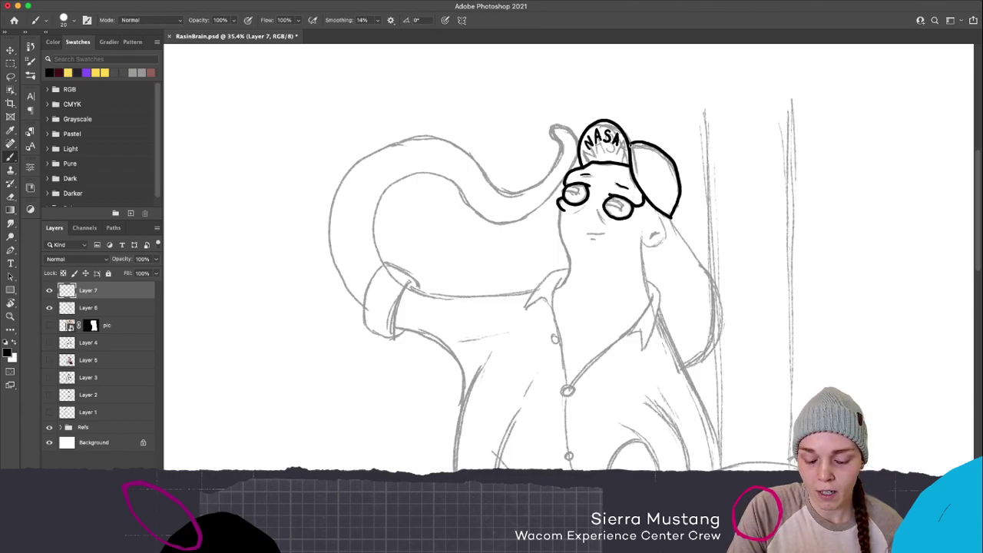
# Ink the eyelid and pupil lines inside both eyes, redoing strokes that miss the sketch
pyautogui.moveTo(564, 193)
pyautogui.mouseDown()
pyautogui.moveTo(582, 189)
pyautogui.moveTo(560, 182)
pyautogui.moveTo(587, 187)
pyautogui.moveTo(579, 198)
pyautogui.moveTo(581, 186)
pyautogui.moveTo(623, 204)
pyautogui.mouseUp()
pyautogui.press('super+z')
pyautogui.press('super+z')
pyautogui.press('super+z')
pyautogui.press('super+z')
pyautogui.press('super+z')
pyautogui.press('super+z')
pyautogui.press('super+z')
pyautogui.press('super+z')
pyautogui.moveTo(608, 200); pyautogui.dragTo(623, 205)
pyautogui.press('super+z')
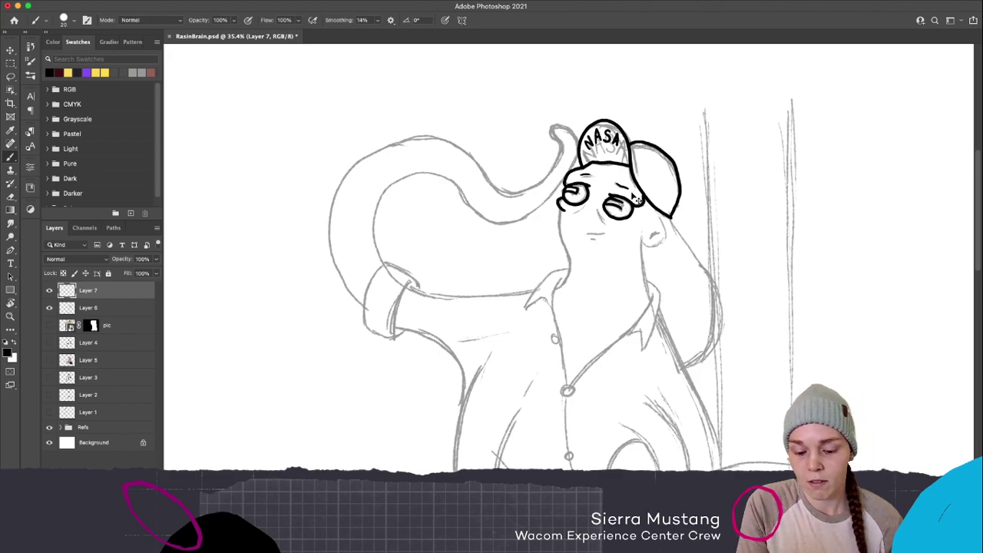
pyautogui.press('super+z')
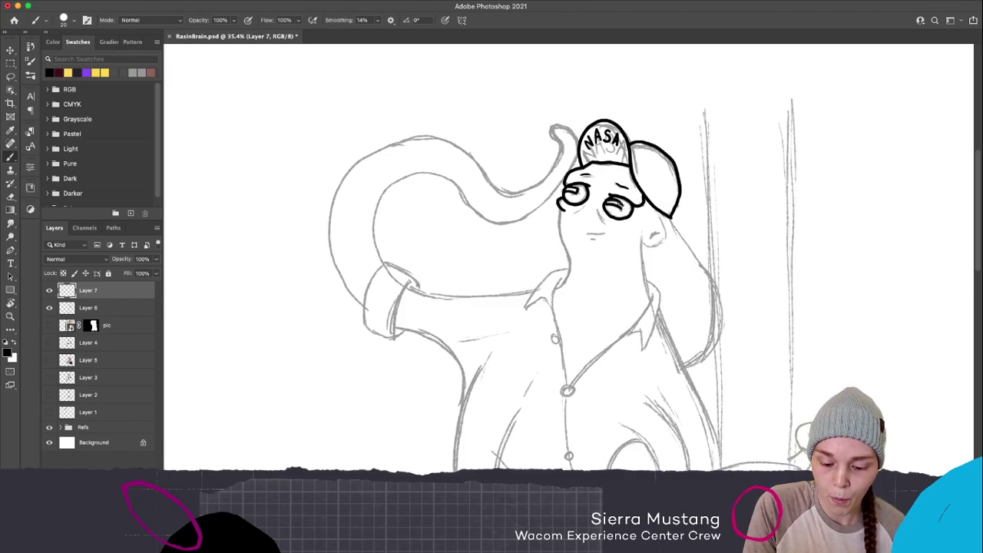
# Try to redraw the eyelid and pupil lines inside the right-hand eye, and undo them
pyautogui.press('super+z')
pyautogui.moveTo(605, 203); pyautogui.dragTo(623, 206)
pyautogui.press('super+z')
pyautogui.press('super+z')
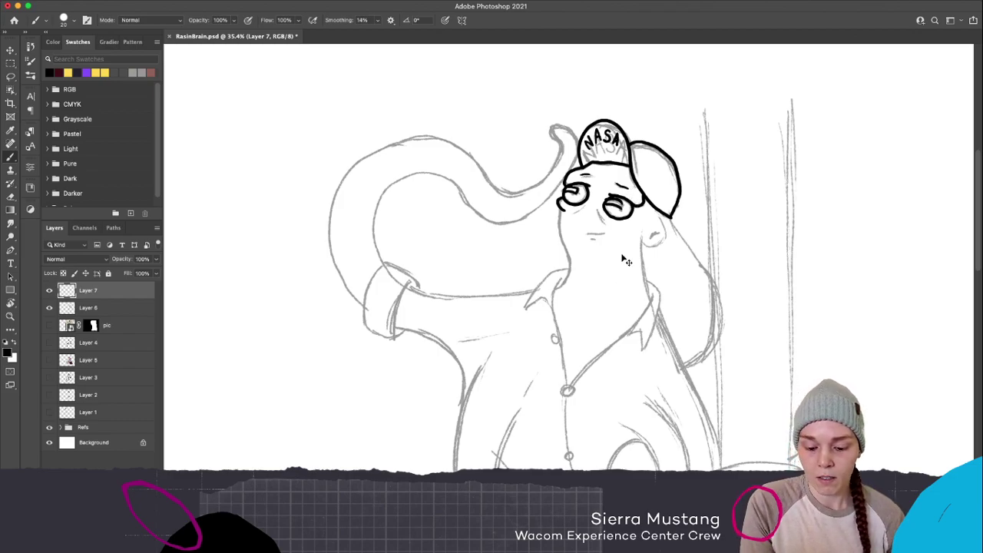
pyautogui.press('super+z')
pyautogui.moveTo(607, 202); pyautogui.dragTo(628, 206)
pyautogui.press('super+z')
pyautogui.press('super+z')
pyautogui.press('super+z')
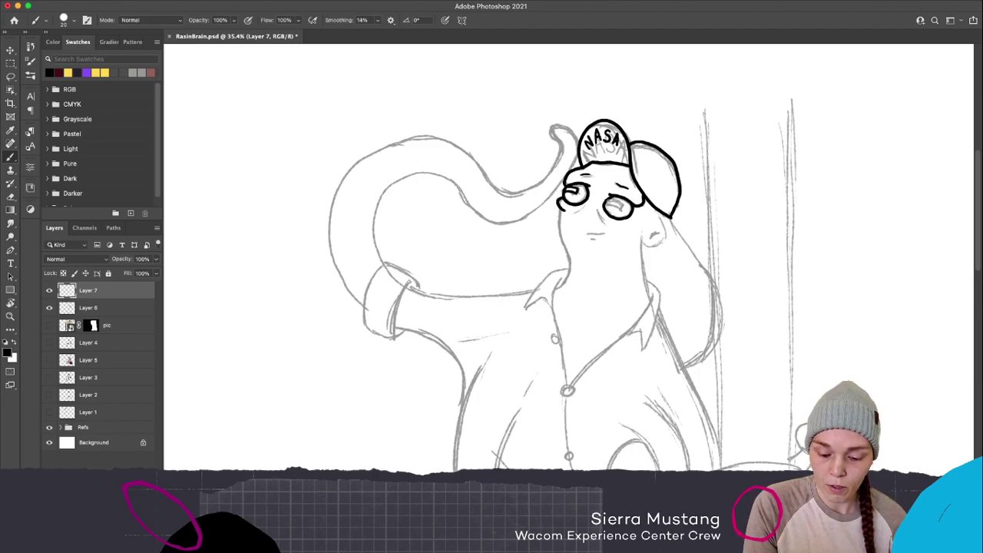
# Ink a clean eyelid line and pupil inside the right-hand eye
pyautogui.moveTo(606, 205); pyautogui.dragTo(615, 200)
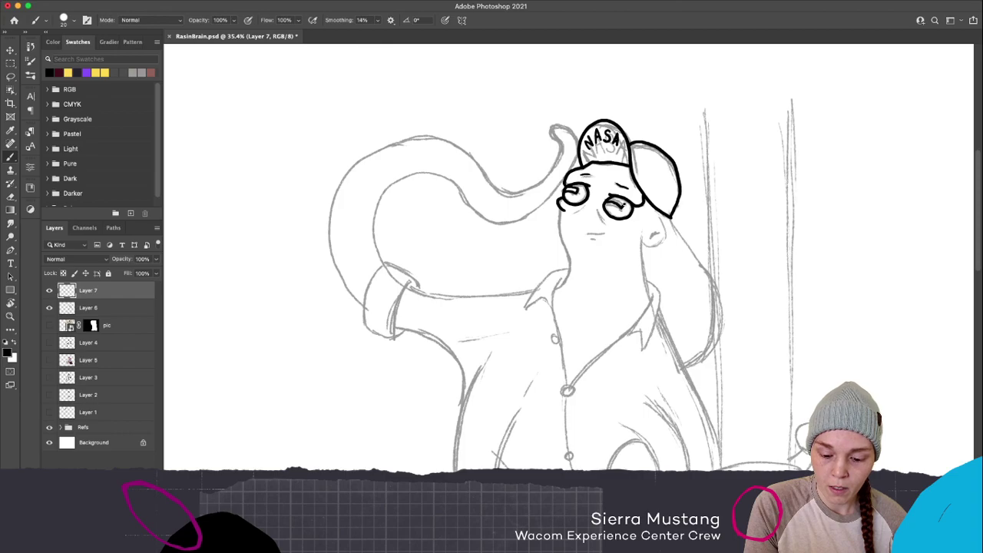
pyautogui.press('super+z')
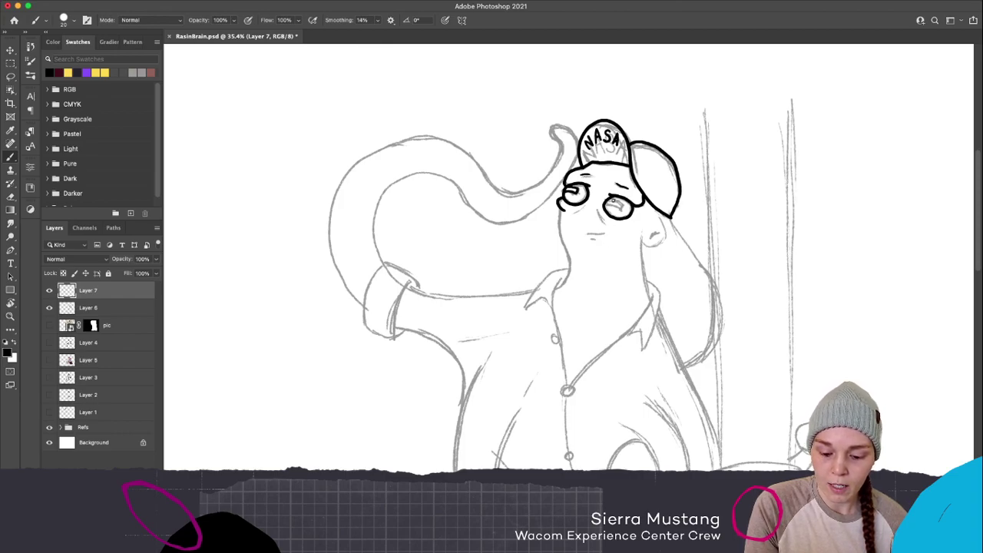
pyautogui.moveTo(606, 203); pyautogui.dragTo(622, 215)
pyautogui.press('super+z')
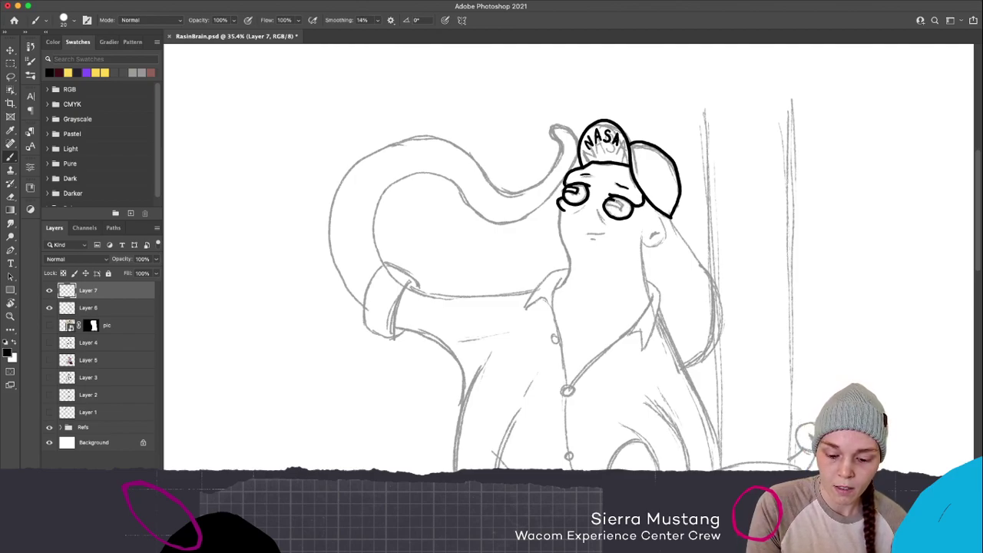
pyautogui.moveTo(605, 203); pyautogui.dragTo(624, 212)
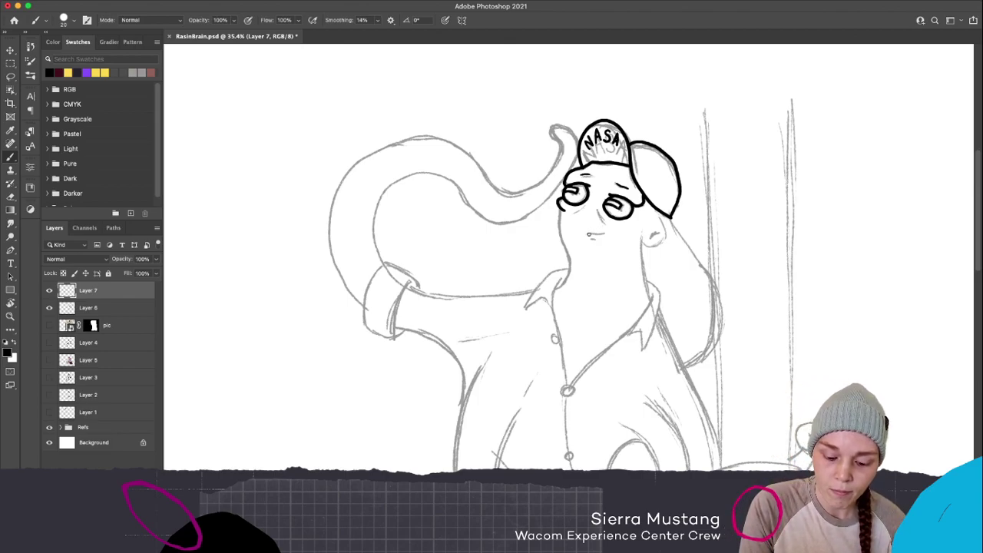
# Ink the small mouth and the short crease lines beneath both eyes
pyautogui.moveTo(588, 234)
pyautogui.mouseDown()
pyautogui.moveTo(606, 232)
pyautogui.moveTo(593, 241)
pyautogui.mouseUp()
pyautogui.press('super+z')
pyautogui.press('super+z')
pyautogui.press('super+z')
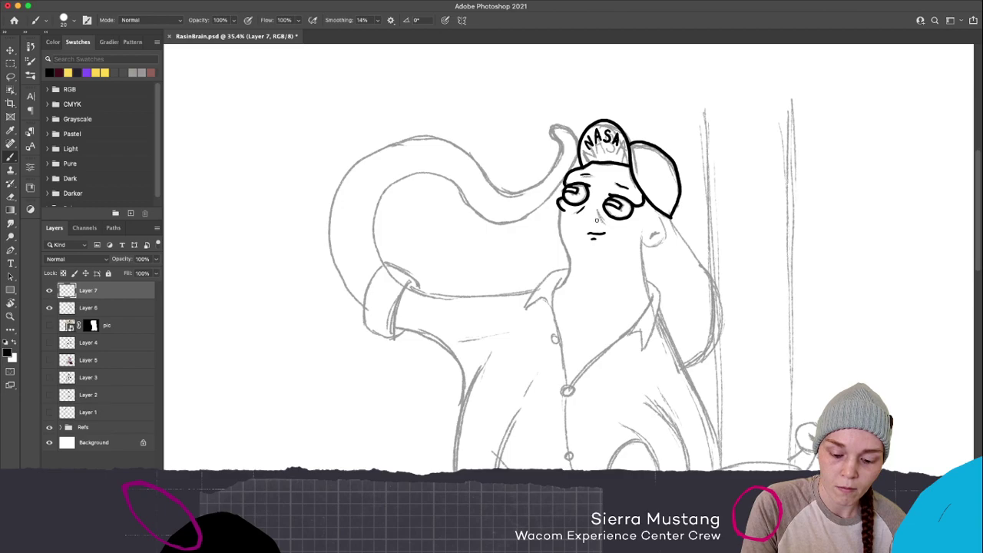
pyautogui.moveTo(597, 210); pyautogui.dragTo(605, 223)
pyautogui.press('super+z')
pyautogui.press('super+z')
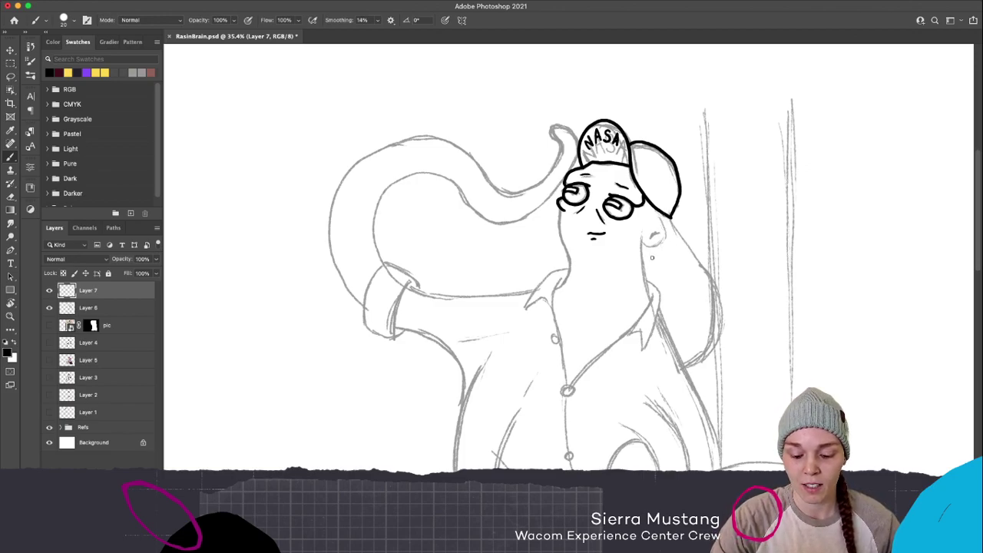
# Ink the ear beneath the cap and the long outer curve hanging from the cap behind the neck, redoing ear strokes that miss
pyautogui.moveTo(641, 242)
pyautogui.mouseDown()
pyautogui.moveTo(666, 235)
pyautogui.moveTo(643, 243)
pyautogui.moveTo(656, 244)
pyautogui.mouseUp()
pyautogui.press('super+z')
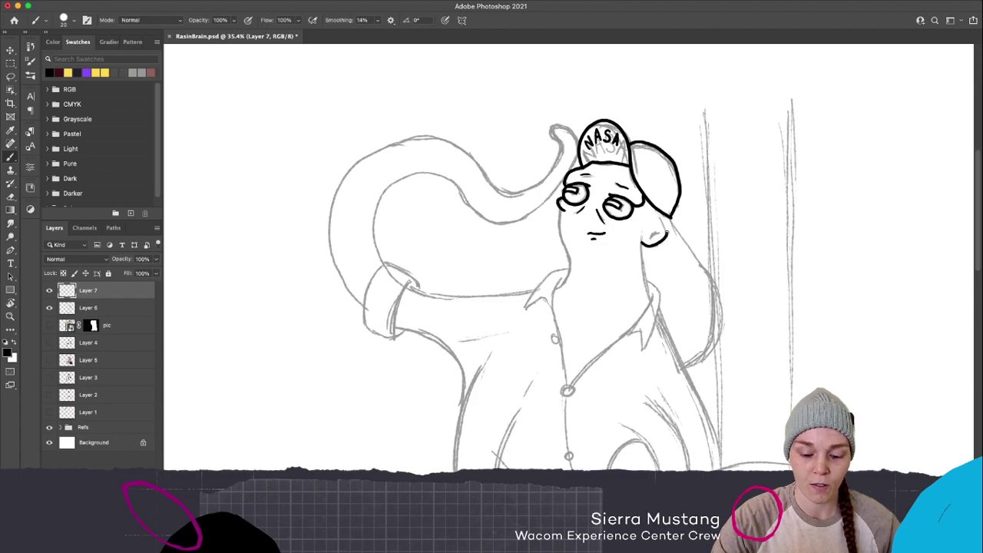
pyautogui.hotkey('ctrl', 'z')
pyautogui.moveTo(662, 217)
pyautogui.mouseDown()
pyautogui.moveTo(664, 244)
pyautogui.moveTo(647, 249)
pyautogui.mouseUp()
pyautogui.hotkey('ctrl', 'z')
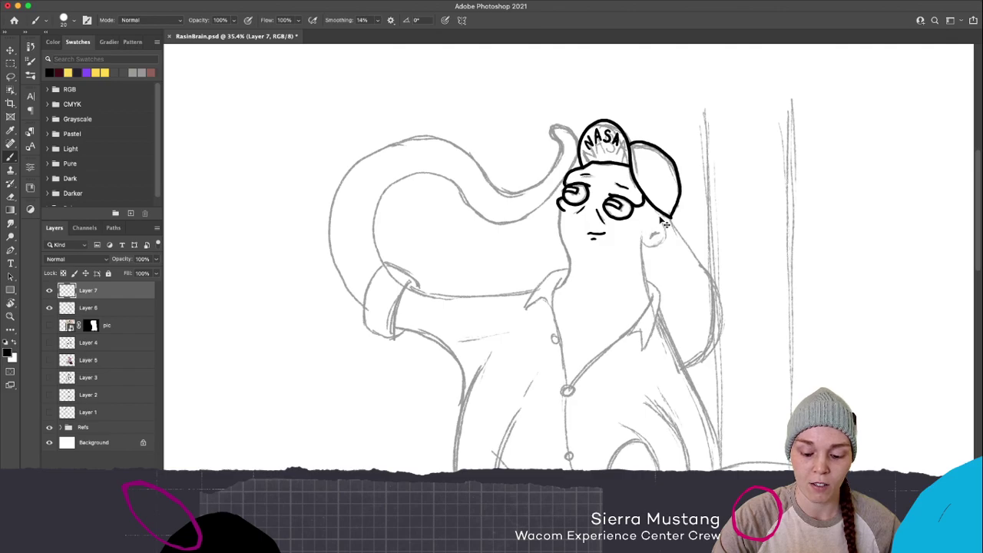
pyautogui.moveTo(659, 216); pyautogui.dragTo(665, 236)
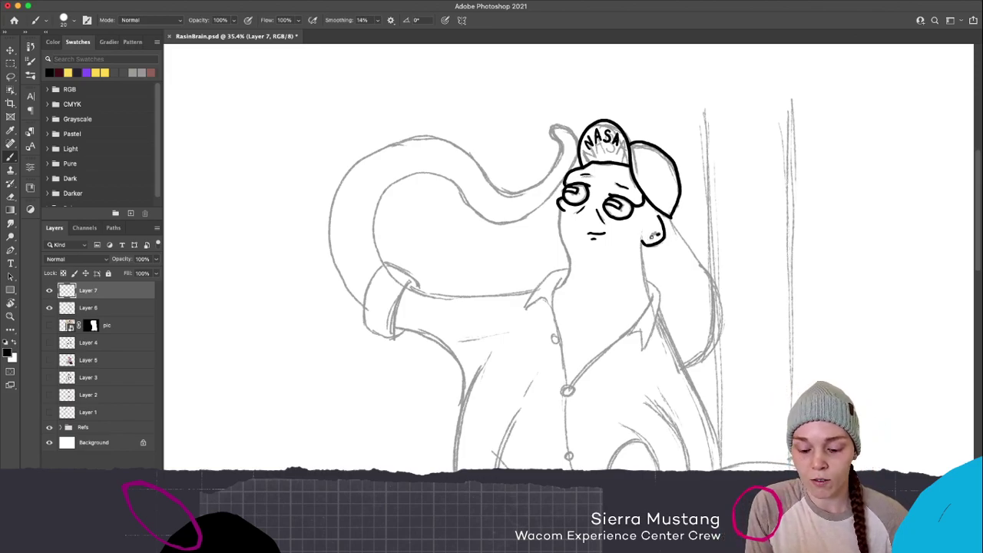
pyautogui.moveTo(671, 219)
pyautogui.mouseDown()
pyautogui.moveTo(712, 285)
pyautogui.moveTo(714, 337)
pyautogui.moveTo(700, 364)
pyautogui.moveTo(678, 370)
pyautogui.mouseUp()
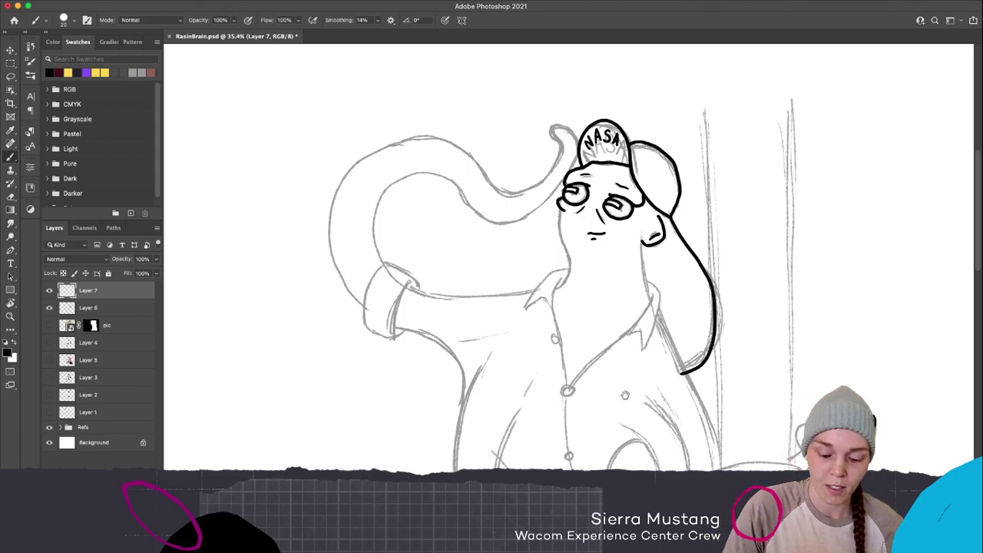
# Ink both sides of the face and neck from the eyes and ear down to the shirt collar, redoing uneven strokes
pyautogui.scroll(-3, 676, 368)
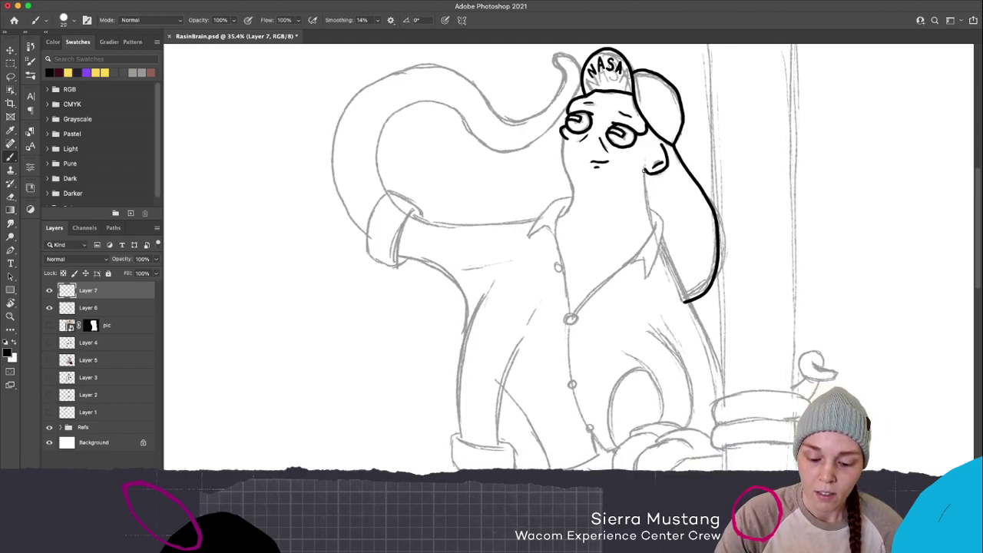
pyautogui.moveTo(643, 161); pyautogui.dragTo(655, 233)
pyautogui.press('super+z')
pyautogui.moveTo(643, 159); pyautogui.dragTo(653, 230)
pyautogui.moveTo(562, 135)
pyautogui.mouseDown()
pyautogui.moveTo(568, 195)
pyautogui.moveTo(557, 216)
pyautogui.moveTo(571, 198)
pyautogui.moveTo(563, 129)
pyautogui.mouseUp()
pyautogui.press('super+z')
pyautogui.press('super+z')
pyautogui.moveTo(560, 218)
pyautogui.mouseDown()
pyautogui.moveTo(572, 189)
pyautogui.moveTo(564, 123)
pyautogui.moveTo(562, 163)
pyautogui.moveTo(561, 143)
pyautogui.mouseUp()
pyautogui.press('super+z')
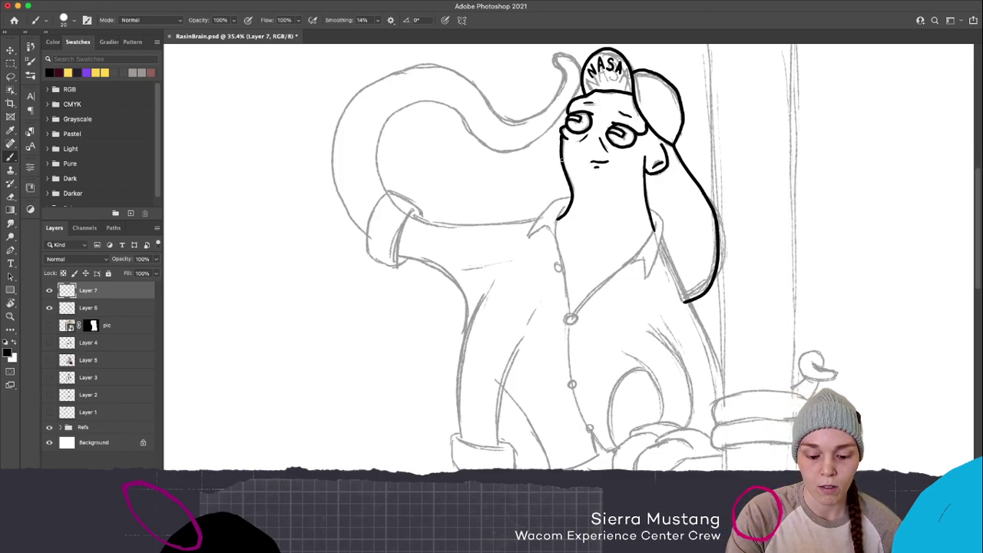
pyautogui.press('super+z')
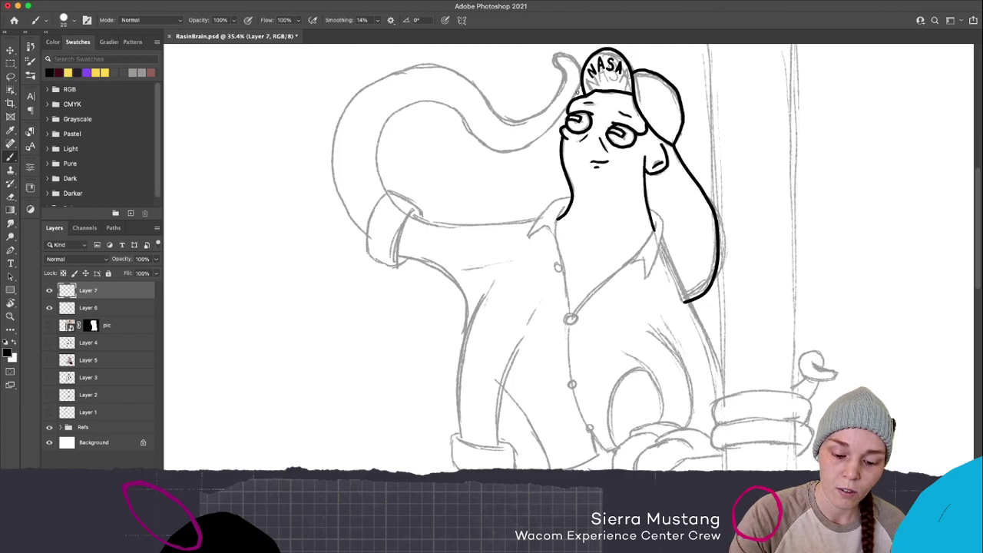
# Ink the edge of the raised tentacle arm's tip where it curves beside the cap and forehead, redoing strokes until clean
pyautogui.moveTo(577, 95)
pyautogui.mouseDown()
pyautogui.moveTo(577, 62)
pyautogui.moveTo(554, 52)
pyautogui.moveTo(563, 74)
pyautogui.moveTo(558, 49)
pyautogui.moveTo(577, 65)
pyautogui.moveTo(563, 86)
pyautogui.moveTo(560, 53)
pyautogui.moveTo(576, 56)
pyautogui.moveTo(580, 72)
pyautogui.mouseUp()
pyautogui.hotkey('ctrl', 'z')
pyautogui.hotkey('ctrl', 'z')
pyautogui.hotkey('ctrl', 'z')
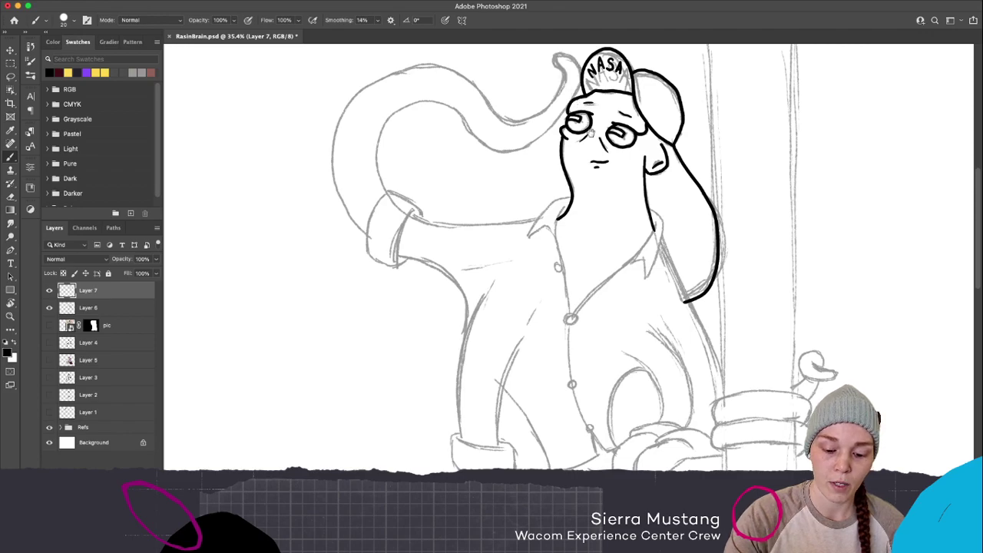
pyautogui.moveTo(589, 126); pyautogui.dragTo(593, 149)
pyautogui.moveTo(564, 117)
pyautogui.mouseDown()
pyautogui.moveTo(573, 84)
pyautogui.moveTo(560, 73)
pyautogui.moveTo(576, 66)
pyautogui.moveTo(596, 100)
pyautogui.mouseUp()
pyautogui.hotkey('ctrl', 'z')
pyautogui.hotkey('ctrl', 'z')
pyautogui.hotkey('ctrl', 'z')
pyautogui.moveTo(576, 68)
pyautogui.mouseDown()
pyautogui.moveTo(591, 106)
pyautogui.moveTo(580, 121)
pyautogui.mouseUp()
pyautogui.hotkey('ctrl', 'z')
pyautogui.moveTo(576, 78)
pyautogui.mouseDown()
pyautogui.moveTo(557, 79)
pyautogui.moveTo(563, 91)
pyautogui.moveTo(560, 80)
pyautogui.moveTo(576, 77)
pyautogui.mouseUp()
pyautogui.hotkey('ctrl', 'z')
pyautogui.hotkey('ctrl', 'z')
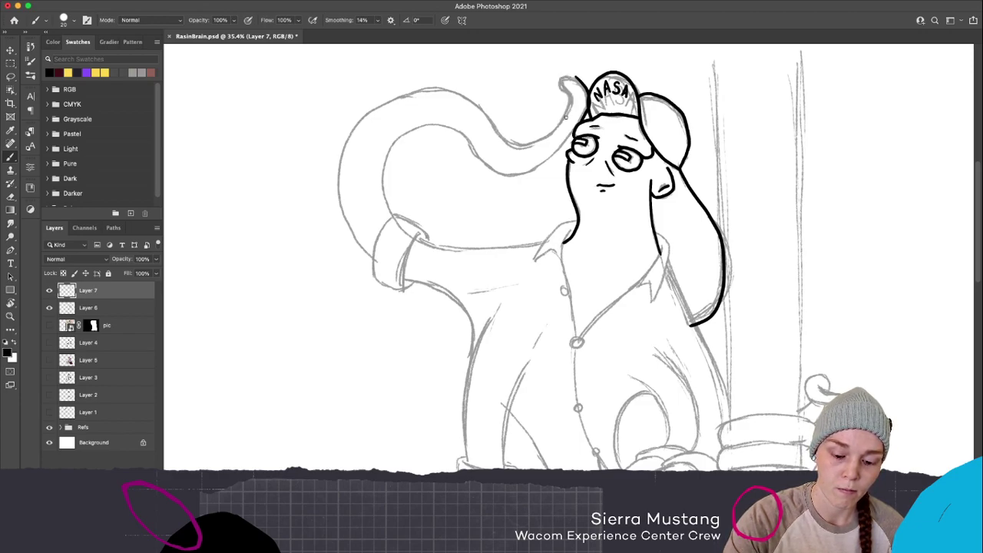
# Ink the rounded, curled end of the tentacle arm's tip, redoing strokes that miss the sketch
pyautogui.press('z')
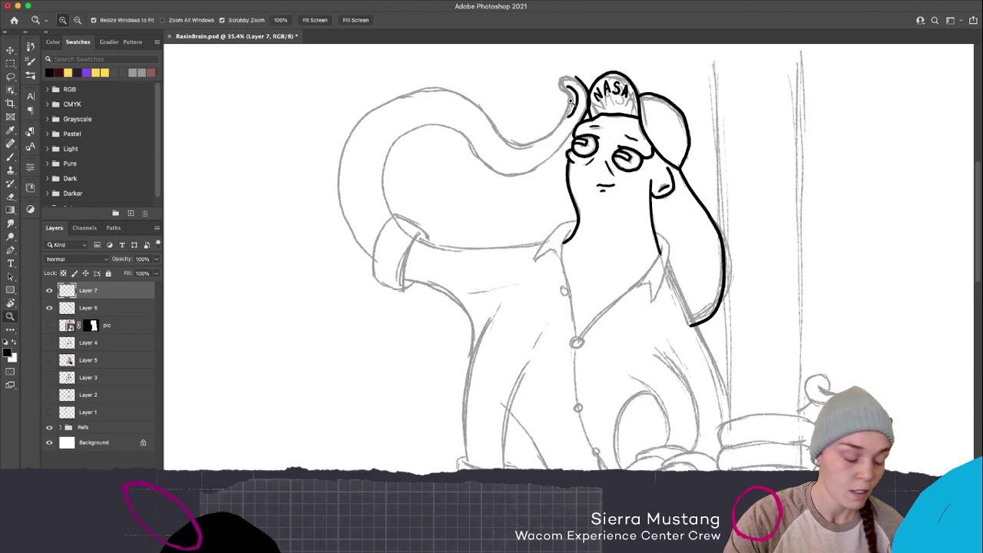
pyautogui.press('b')
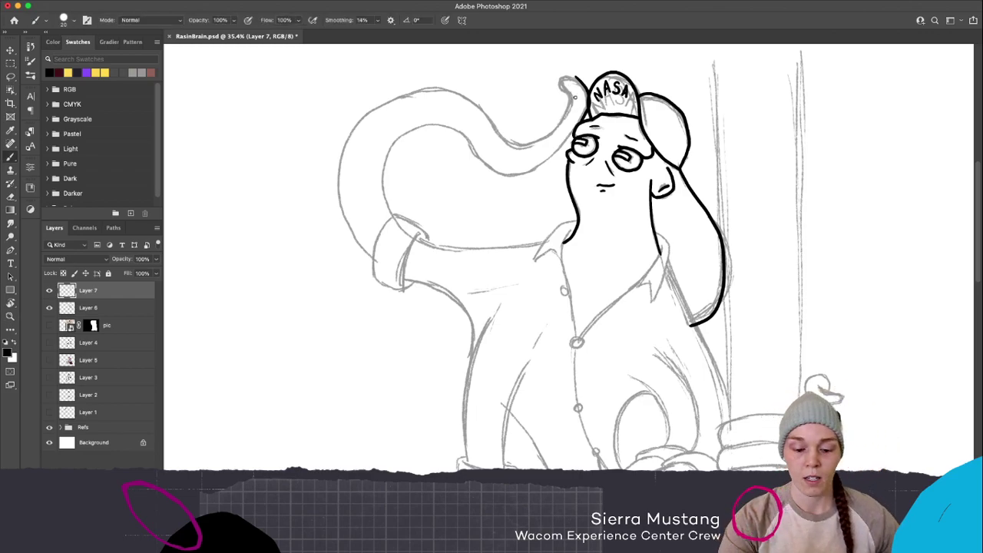
pyautogui.moveTo(556, 129); pyautogui.dragTo(576, 99)
pyautogui.hotkey('ctrl', 'z')
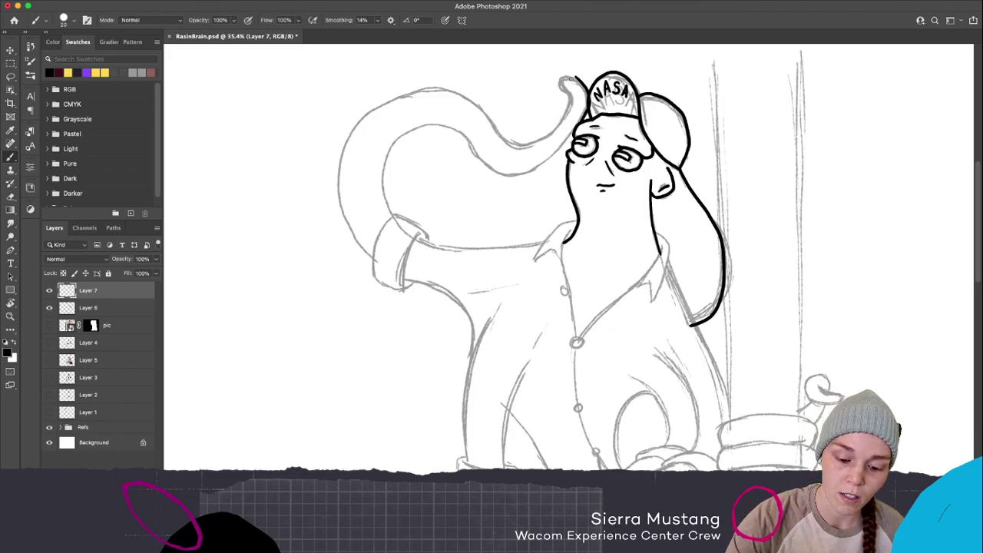
pyautogui.moveTo(576, 77)
pyautogui.mouseDown()
pyautogui.moveTo(558, 73)
pyautogui.moveTo(561, 85)
pyautogui.mouseUp()
pyautogui.hotkey('ctrl', 'z')
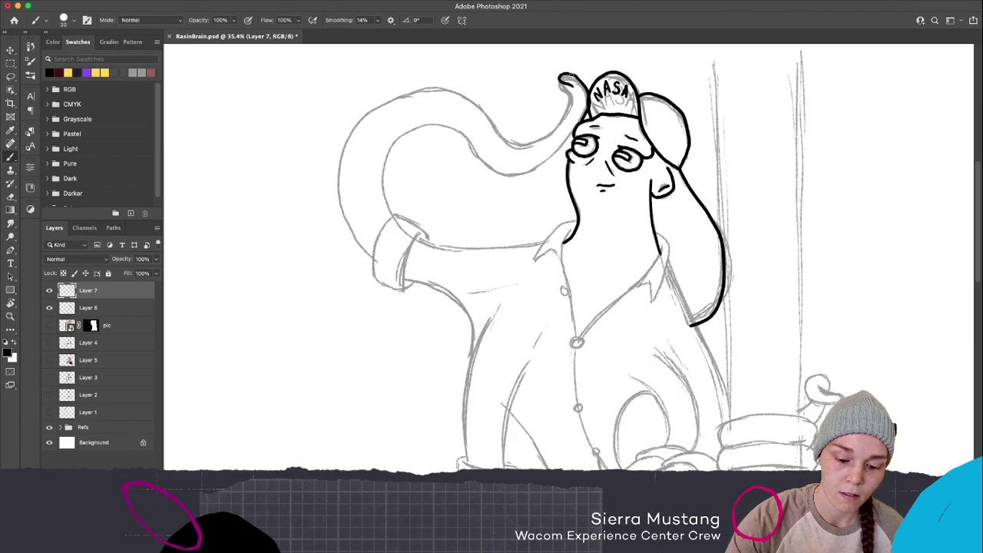
pyautogui.hotkey('ctrl', 'z')
pyautogui.moveTo(574, 73); pyautogui.dragTo(565, 73)
pyautogui.hotkey('ctrl', 'z')
pyautogui.hotkey('ctrl', 'z')
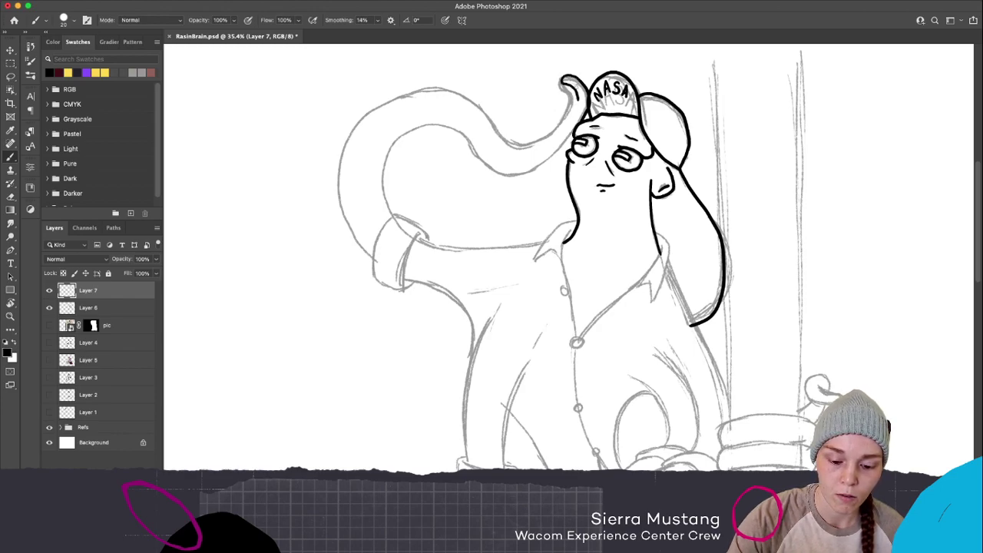
# Ink both edges of the tentacle arm from its curled tip down to the dip beside the face
pyautogui.moveTo(575, 95); pyautogui.dragTo(560, 131)
pyautogui.hotkey('ctrl', 'z')
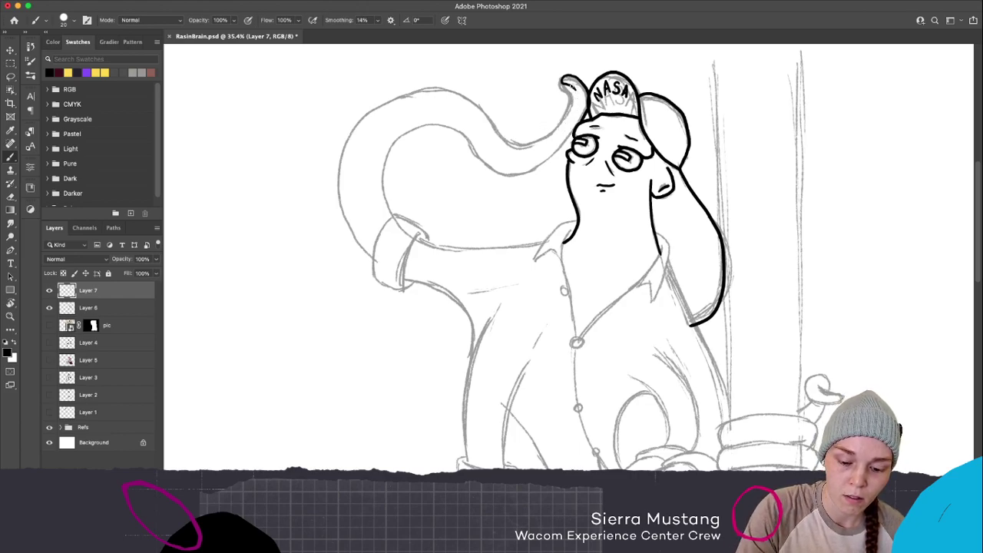
pyautogui.moveTo(574, 99); pyautogui.dragTo(567, 112)
pyautogui.moveTo(527, 144)
pyautogui.mouseDown()
pyautogui.moveTo(574, 99)
pyautogui.moveTo(503, 172)
pyautogui.moveTo(534, 166)
pyautogui.moveTo(573, 135)
pyautogui.mouseUp()
pyautogui.hotkey('ctrl', 'z')
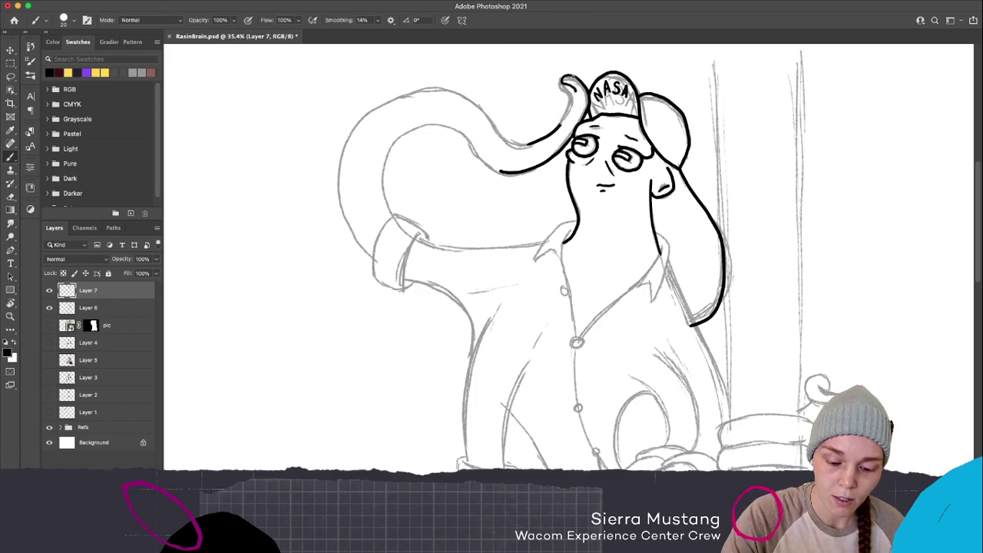
pyautogui.moveTo(557, 131); pyautogui.dragTo(566, 122)
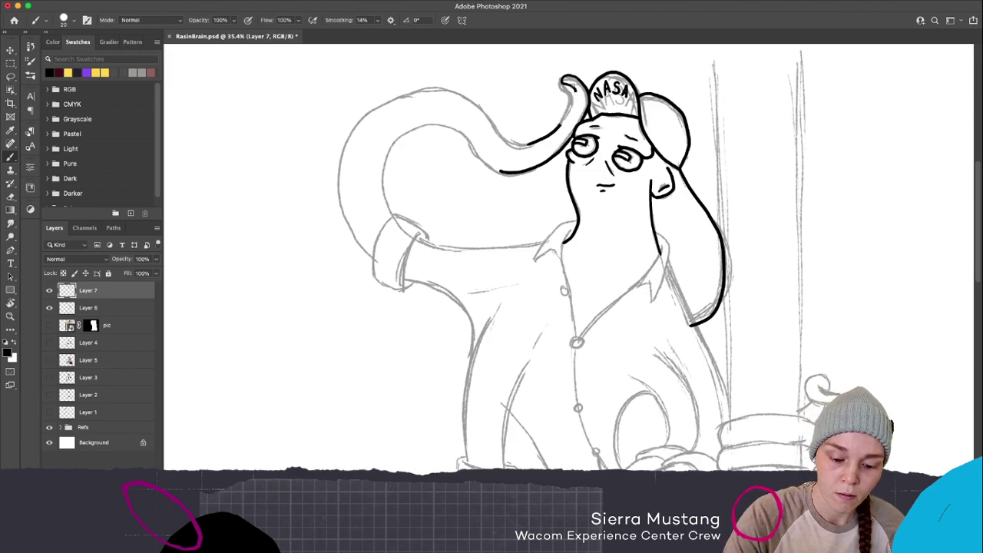
pyautogui.moveTo(573, 101); pyautogui.dragTo(558, 126)
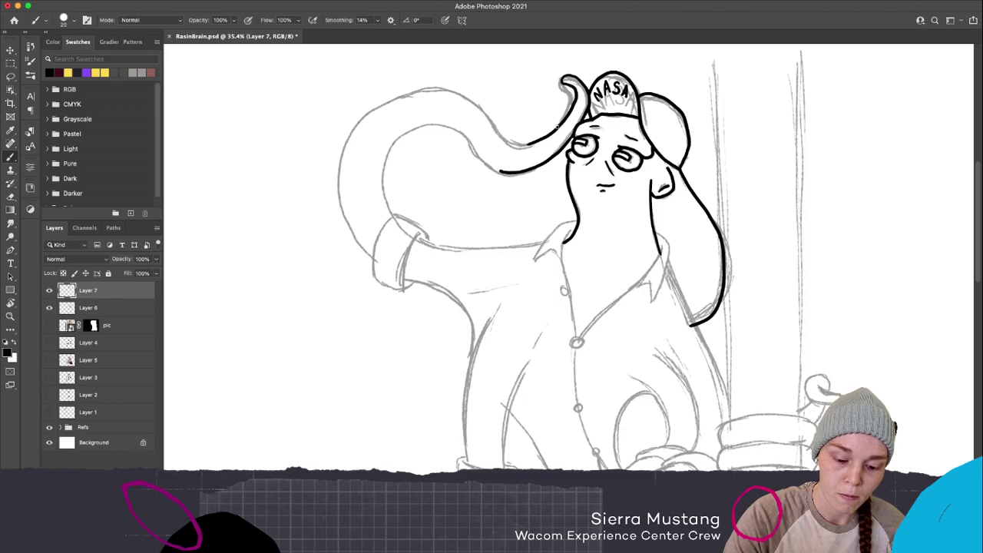
pyautogui.press('super+z')
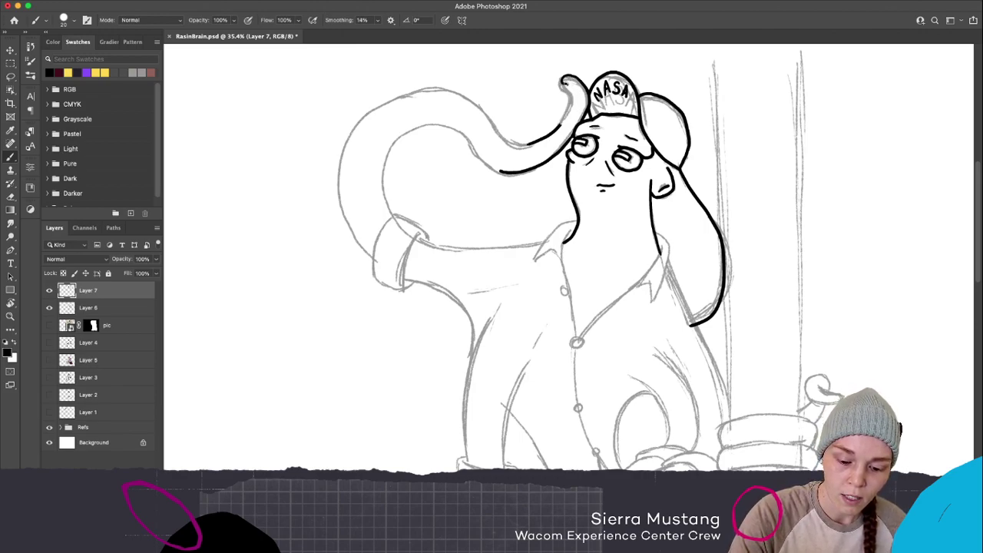
pyautogui.moveTo(565, 83); pyautogui.dragTo(577, 96)
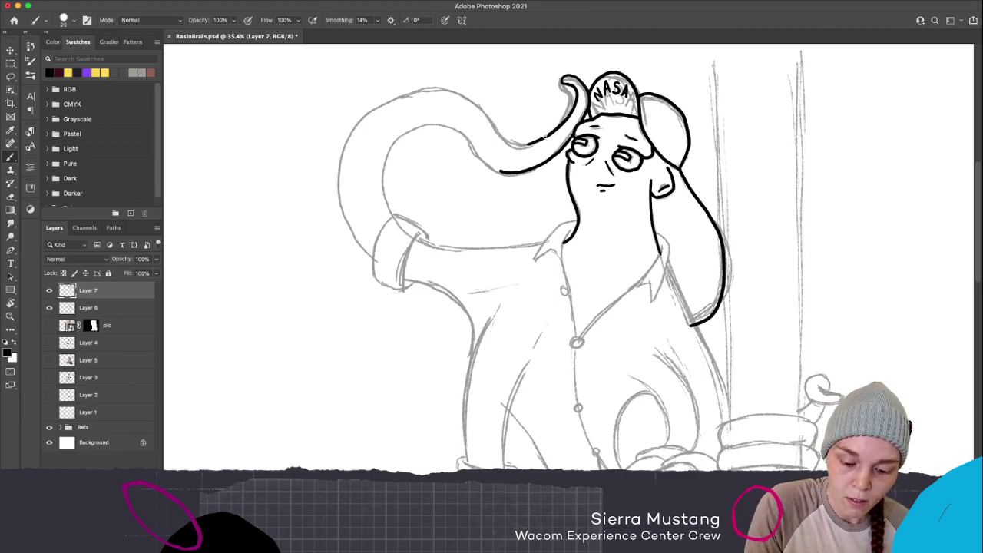
# Ink the tentacle arm's inner curve from the dip beside the face around to the sleeve cuff, replacing uneven attempts
pyautogui.moveTo(393, 216)
pyautogui.mouseDown()
pyautogui.moveTo(392, 156)
pyautogui.moveTo(414, 129)
pyautogui.mouseUp()
pyautogui.press('super+z')
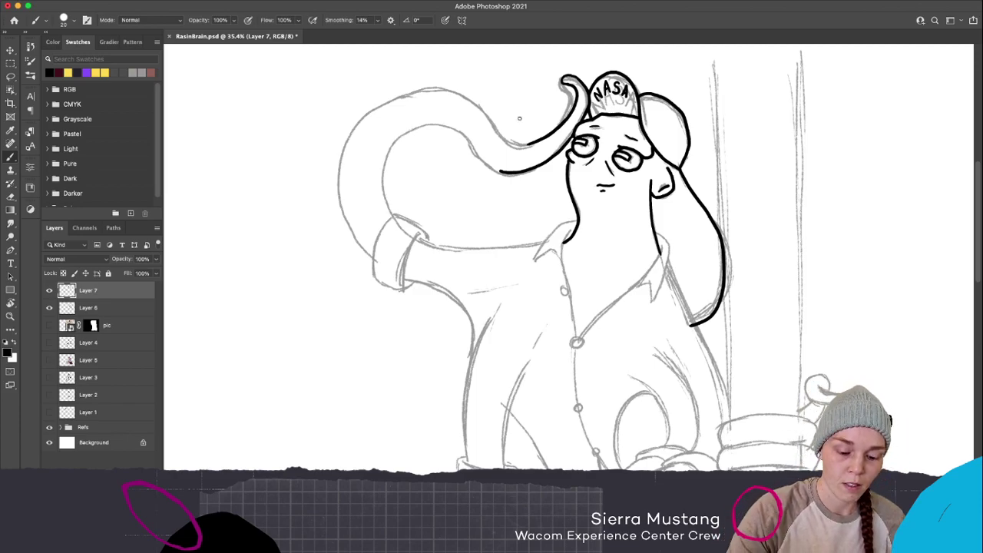
pyautogui.moveTo(509, 172); pyautogui.dragTo(476, 153)
pyautogui.press('super+z')
pyautogui.moveTo(391, 214)
pyautogui.mouseDown()
pyautogui.moveTo(380, 175)
pyautogui.moveTo(393, 142)
pyautogui.moveTo(423, 121)
pyautogui.moveTo(452, 128)
pyautogui.moveTo(503, 171)
pyautogui.mouseUp()
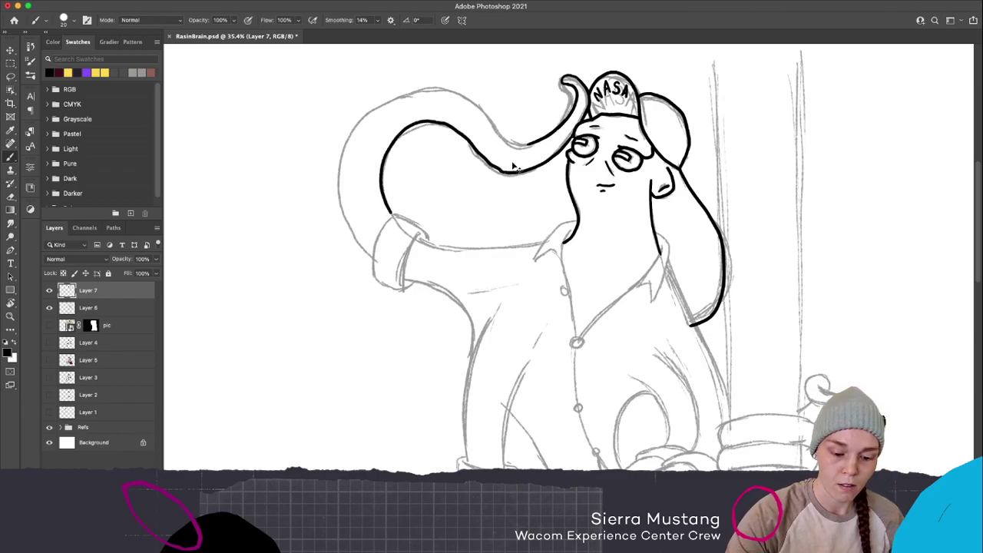
pyautogui.press('super+z')
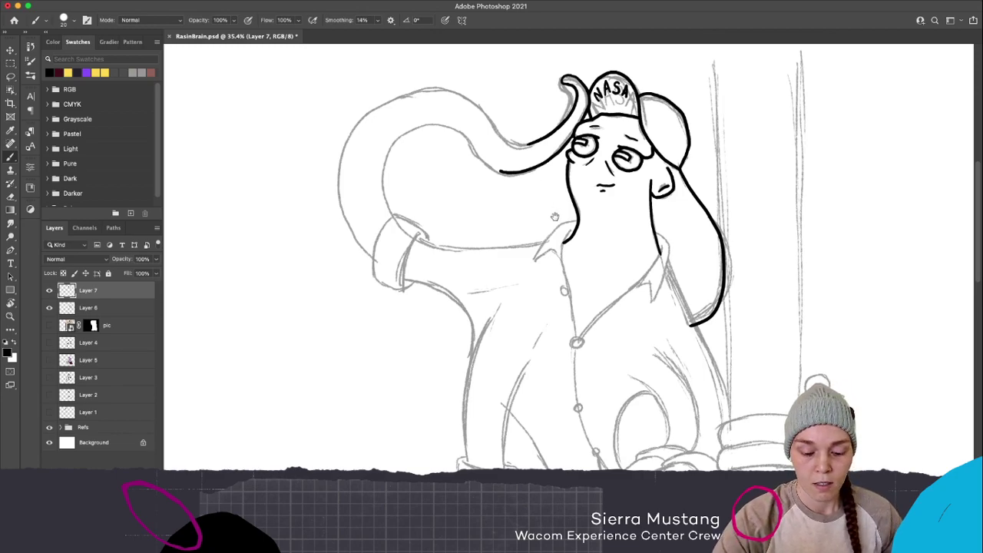
pyautogui.moveTo(555, 217); pyautogui.dragTo(540, 222)
pyautogui.moveTo(377, 221)
pyautogui.mouseDown()
pyautogui.moveTo(382, 147)
pyautogui.moveTo(400, 136)
pyautogui.moveTo(443, 148)
pyautogui.mouseUp()
pyautogui.press('super+z')
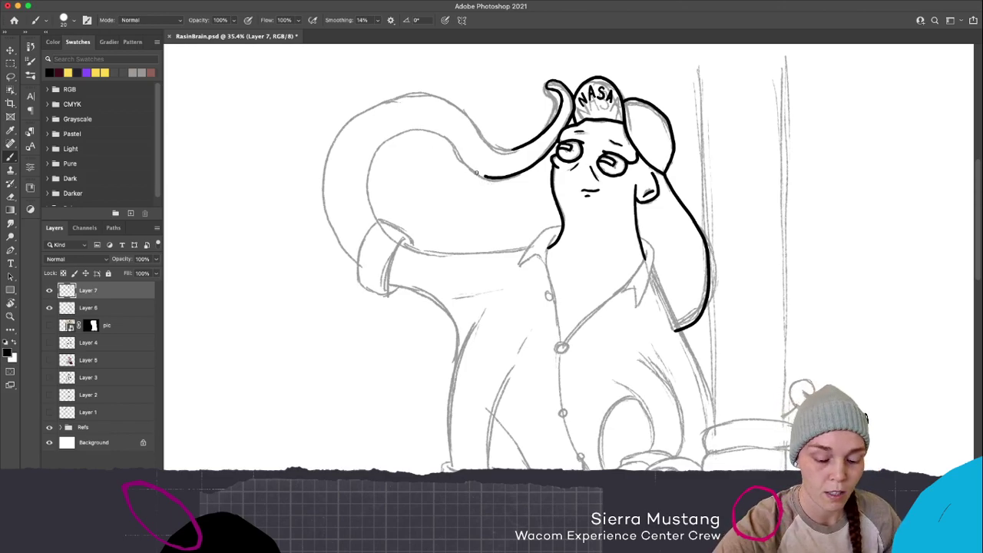
pyautogui.moveTo(485, 175)
pyautogui.mouseDown()
pyautogui.moveTo(438, 134)
pyautogui.moveTo(417, 128)
pyautogui.moveTo(388, 140)
pyautogui.moveTo(368, 165)
pyautogui.moveTo(378, 223)
pyautogui.mouseUp()
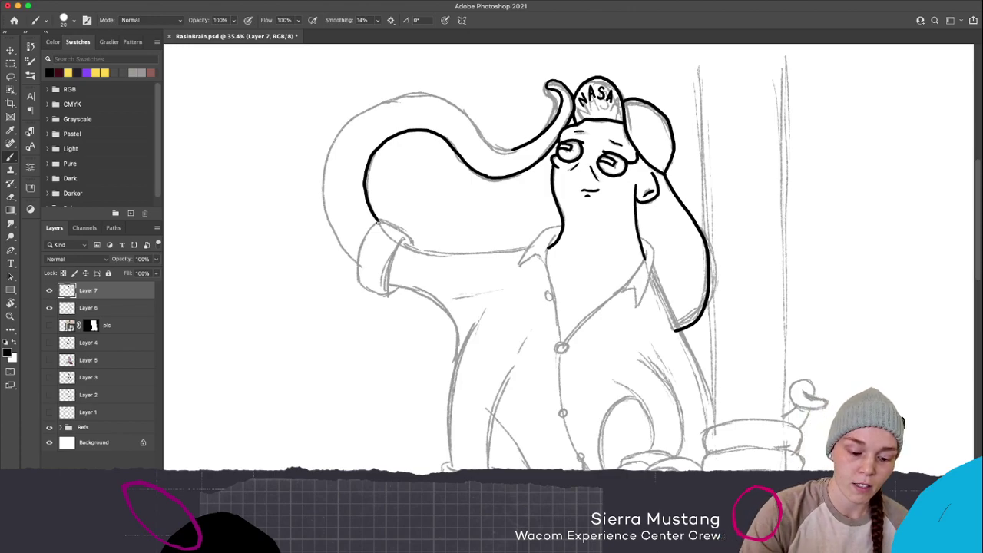
# Ink the tentacle arm's outer curve from the sleeve cuff over the arch to the dip, redoing strokes that miss
pyautogui.moveTo(419, 93)
pyautogui.mouseDown()
pyautogui.moveTo(368, 103)
pyautogui.moveTo(338, 143)
pyautogui.moveTo(330, 204)
pyautogui.moveTo(349, 247)
pyautogui.mouseUp()
pyautogui.hotkey('ctrl', 'z')
pyautogui.moveTo(411, 94)
pyautogui.mouseDown()
pyautogui.moveTo(353, 120)
pyautogui.moveTo(327, 168)
pyautogui.moveTo(330, 223)
pyautogui.moveTo(355, 258)
pyautogui.mouseUp()
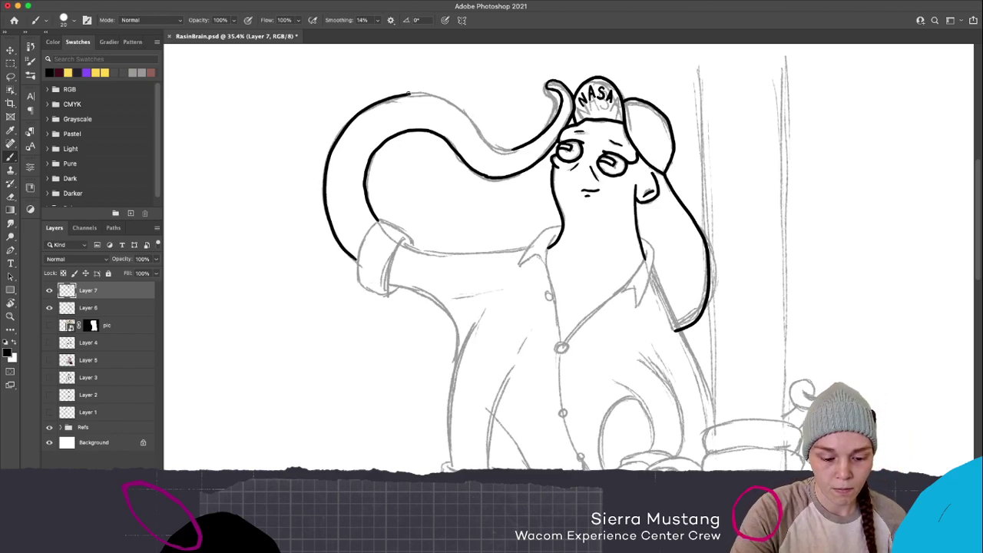
pyautogui.moveTo(407, 95)
pyautogui.mouseDown()
pyautogui.moveTo(549, 98)
pyautogui.moveTo(474, 128)
pyautogui.mouseUp()
pyautogui.hotkey('ctrl', 'z')
pyautogui.moveTo(410, 93)
pyautogui.mouseDown()
pyautogui.moveTo(443, 98)
pyautogui.moveTo(484, 139)
pyautogui.moveTo(514, 150)
pyautogui.mouseUp()
pyautogui.hotkey('ctrl', 'z')
pyautogui.hotkey('ctrl', 'z')
pyautogui.hotkey('ctrl', 'z')
pyautogui.hotkey('ctrl', 'z')
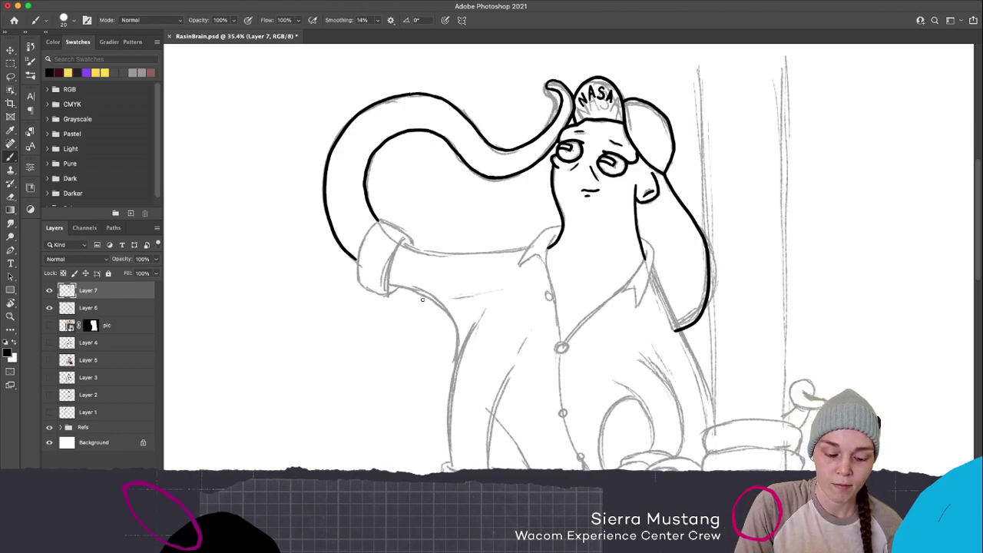
# Ink the rolled sleeve cuff around the base of the tentacle arm, including its inner fold edge
pyautogui.moveTo(381, 221)
pyautogui.mouseDown()
pyautogui.moveTo(358, 272)
pyautogui.moveTo(365, 292)
pyautogui.moveTo(391, 294)
pyautogui.moveTo(397, 285)
pyautogui.mouseUp()
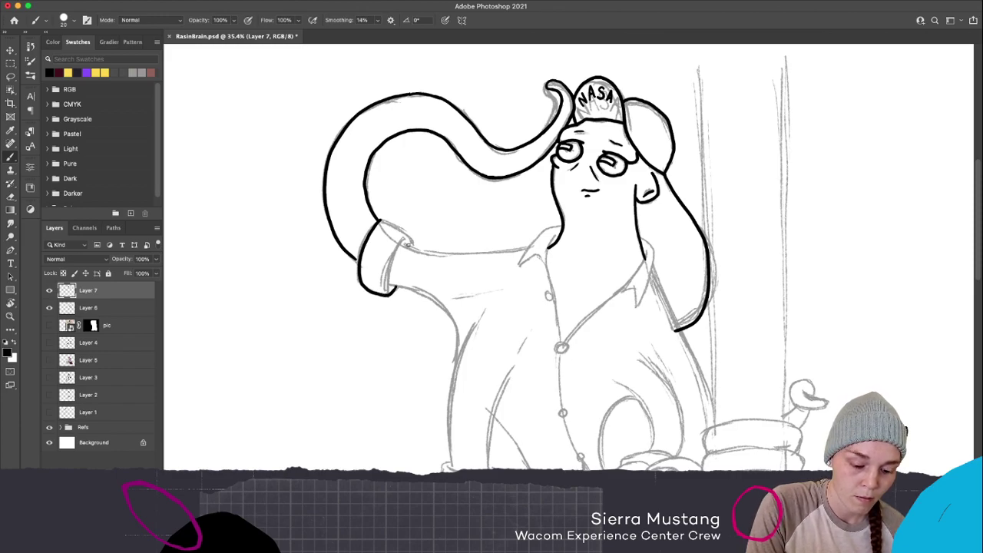
pyautogui.moveTo(408, 244); pyautogui.dragTo(380, 220)
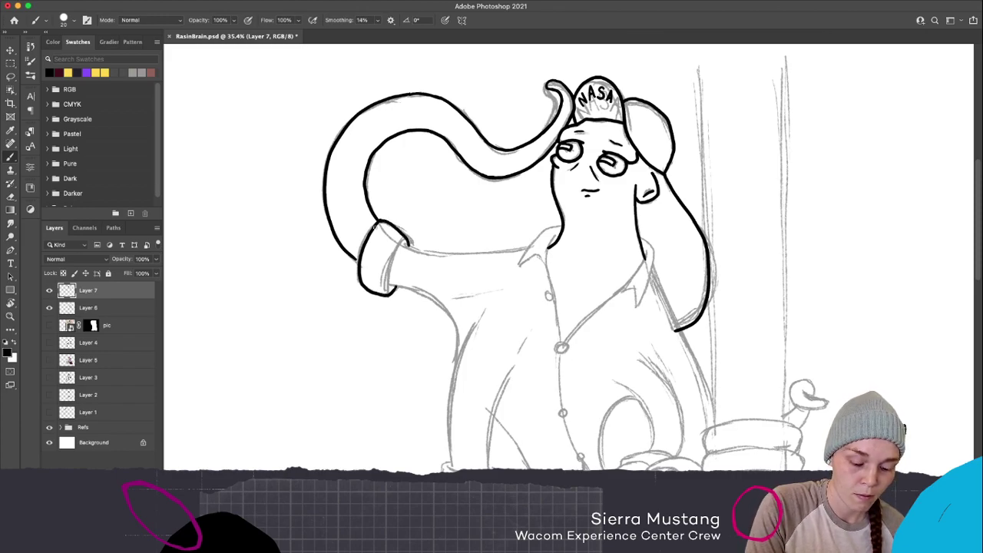
pyautogui.press('super+z')
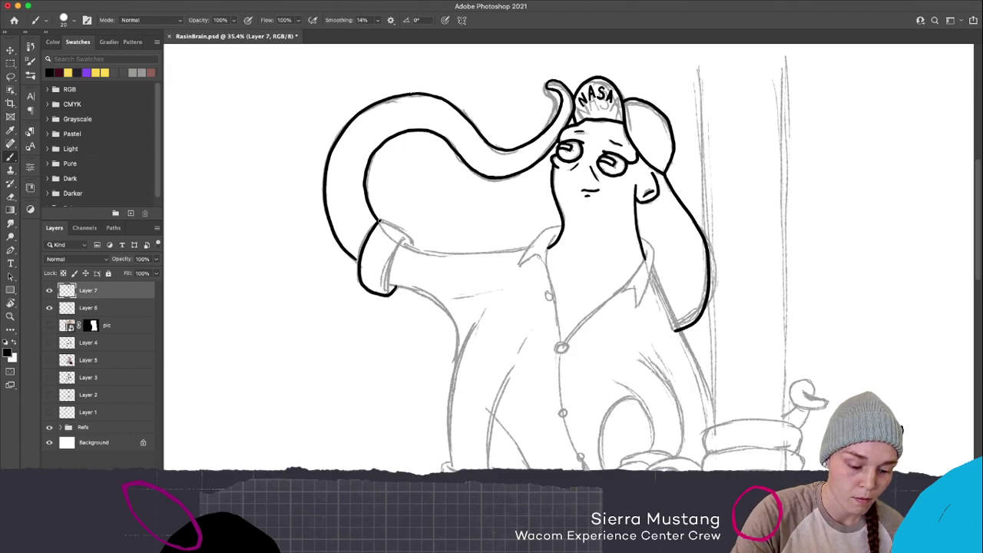
pyautogui.moveTo(381, 220)
pyautogui.mouseDown()
pyautogui.moveTo(407, 248)
pyautogui.moveTo(385, 222)
pyautogui.moveTo(402, 246)
pyautogui.moveTo(385, 292)
pyautogui.mouseUp()
pyautogui.press('super+z')
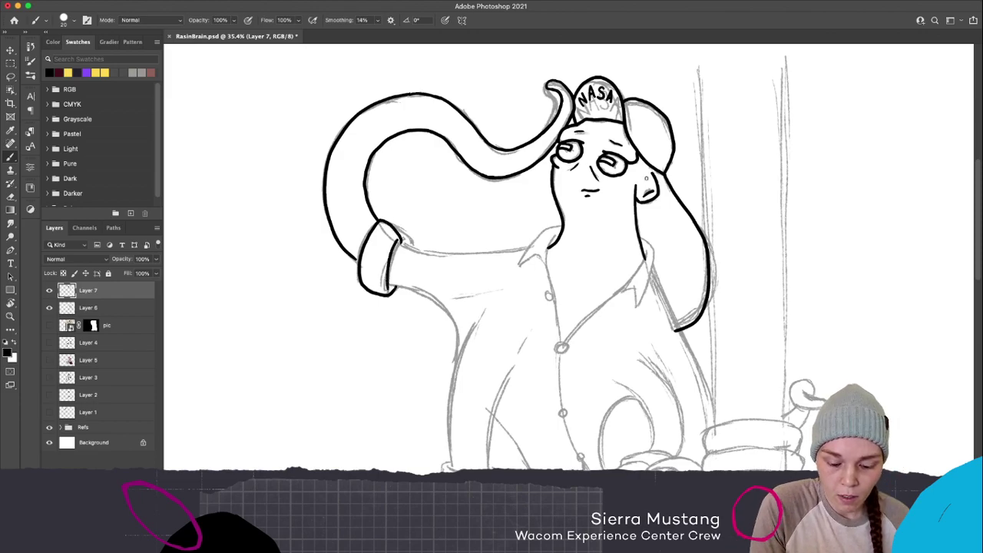
# Ink the shirt collar's left-hand flap with its pointed tip, replacing the first attempt
pyautogui.moveTo(565, 223)
pyautogui.mouseDown()
pyautogui.moveTo(547, 227)
pyautogui.moveTo(519, 267)
pyautogui.mouseUp()
pyautogui.hotkey('ctrl', 'z')
pyautogui.moveTo(564, 222)
pyautogui.mouseDown()
pyautogui.moveTo(539, 235)
pyautogui.moveTo(520, 268)
pyautogui.moveTo(532, 256)
pyautogui.moveTo(549, 272)
pyautogui.mouseUp()
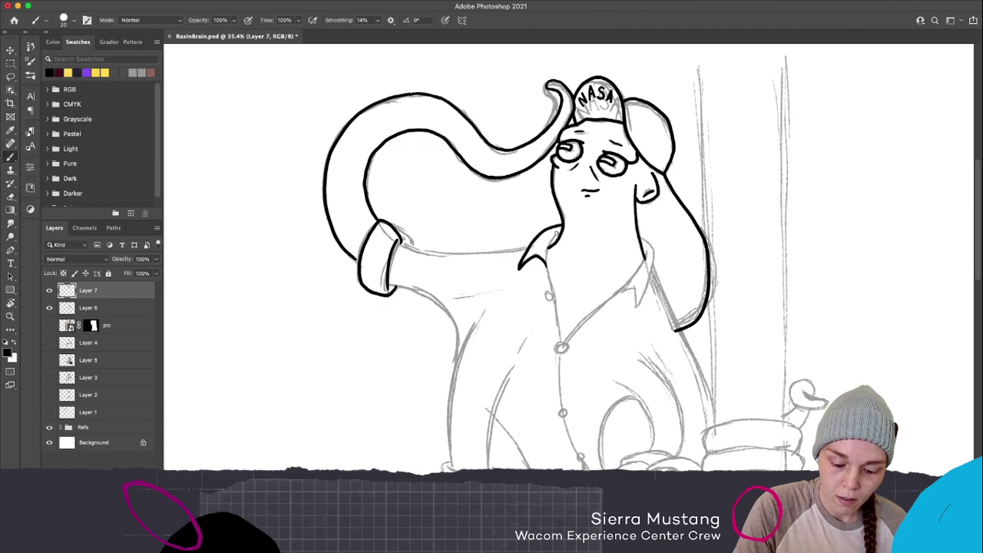
# Ink both edges of the shirt's open V-neckline from the collar down to its point, redoing the right-hand edge
pyautogui.moveTo(557, 230)
pyautogui.mouseDown()
pyautogui.moveTo(545, 261)
pyautogui.moveTo(561, 347)
pyautogui.mouseUp()
pyautogui.moveTo(646, 247)
pyautogui.mouseDown()
pyautogui.moveTo(633, 277)
pyautogui.moveTo(561, 346)
pyautogui.mouseUp()
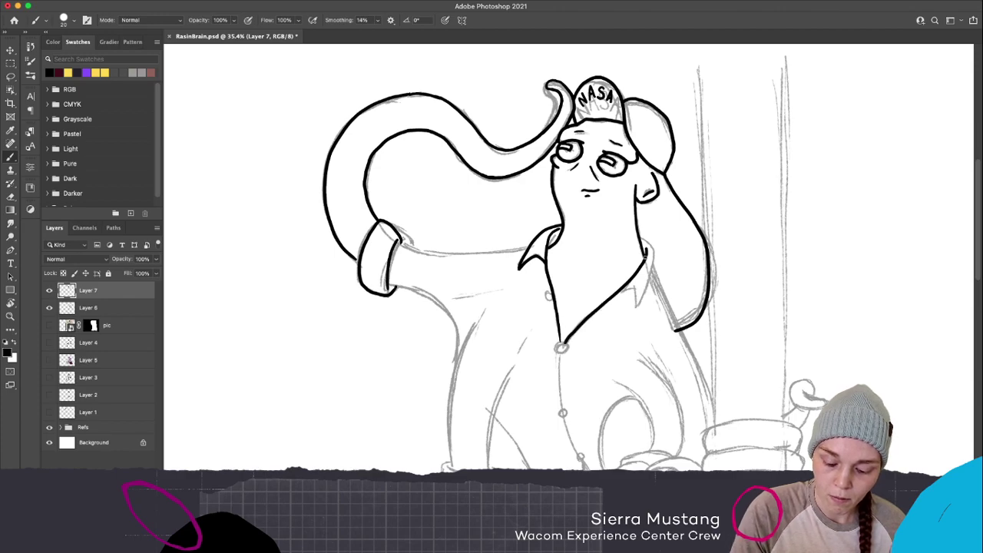
pyautogui.press('super+z')
pyautogui.moveTo(646, 246)
pyautogui.mouseDown()
pyautogui.moveTo(636, 270)
pyautogui.moveTo(562, 345)
pyautogui.mouseUp()
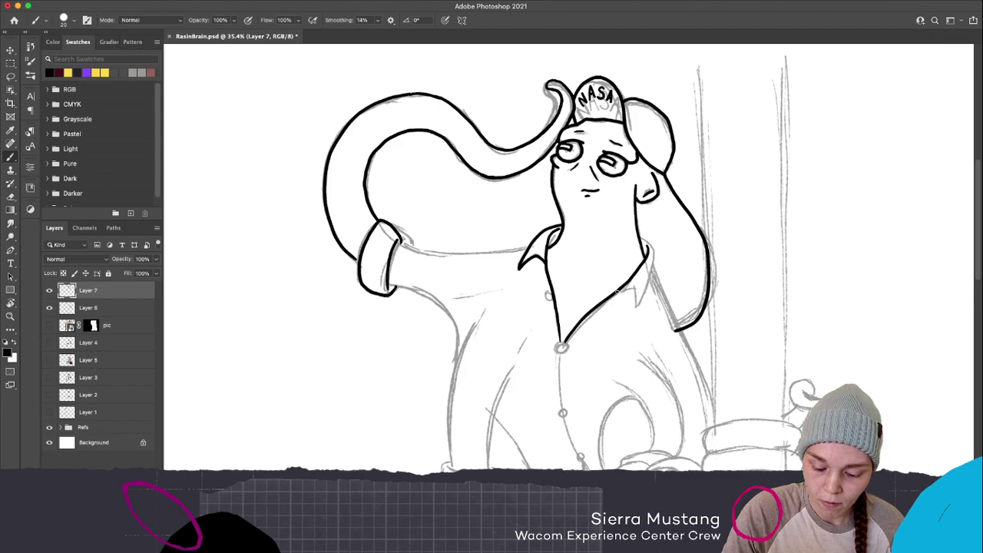
# Ink the shirt collar's right-hand flap with its pointed tip and outer fold beside the neck
pyautogui.moveTo(638, 284); pyautogui.dragTo(633, 308)
pyautogui.press('super+z')
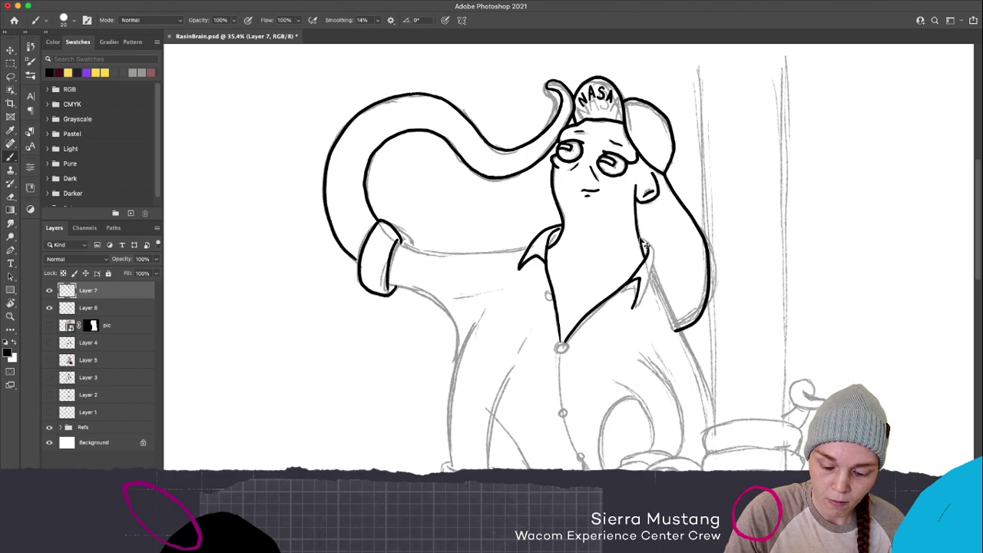
pyautogui.moveTo(653, 251); pyautogui.dragTo(632, 310)
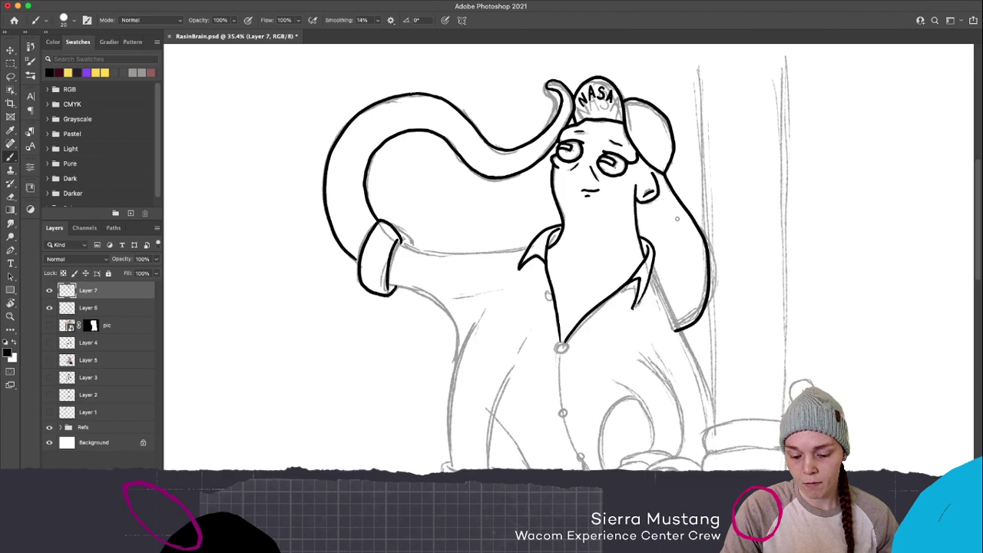
pyautogui.moveTo(633, 308); pyautogui.dragTo(642, 296)
pyautogui.hotkey('ctrl', 'z')
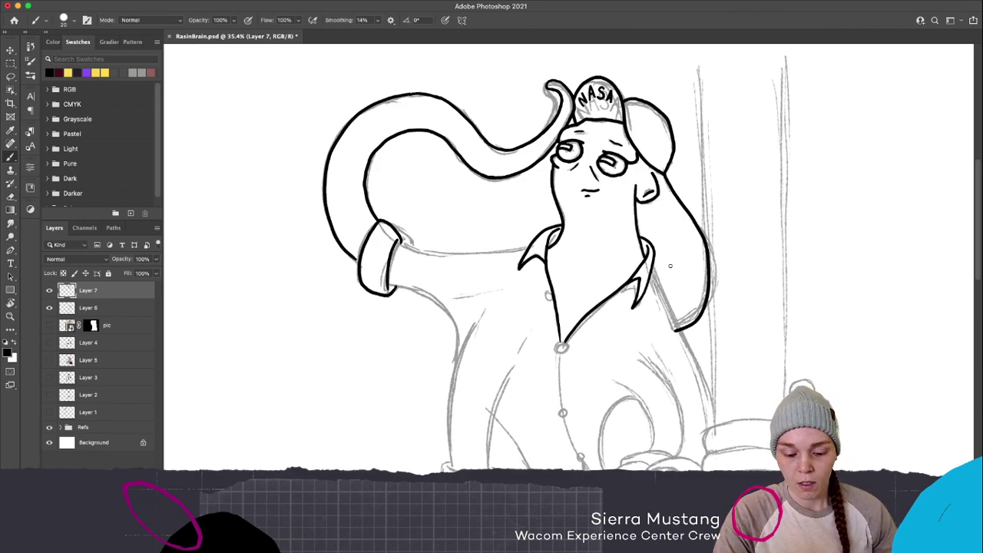
# Ink four small round buttons down the shirt front, redrawing the ones that come out uneven
pyautogui.moveTo(547, 296); pyautogui.dragTo(547, 296)
pyautogui.hotkey('ctrl', 'z')
pyautogui.hotkey('ctrl', 'z')
pyautogui.hotkey('ctrl', 'z')
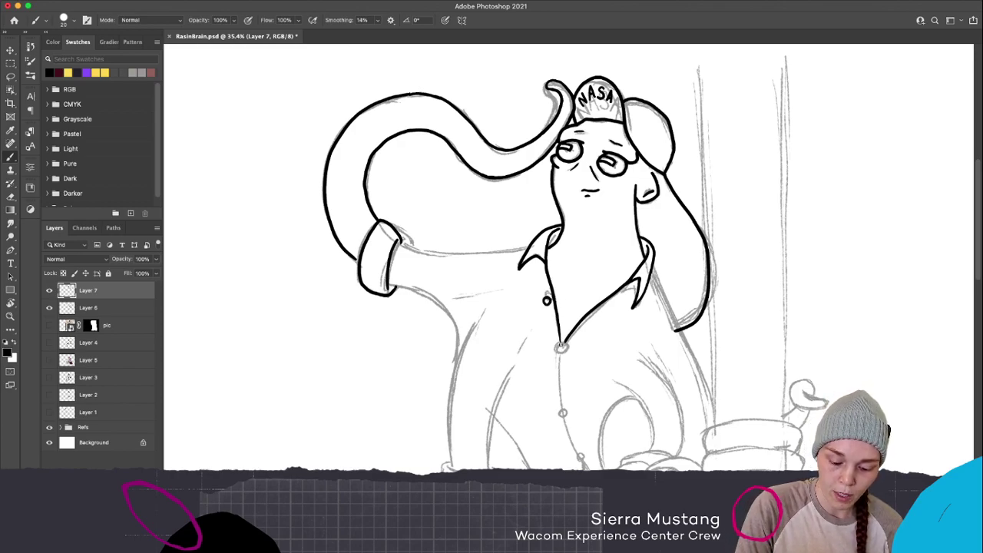
pyautogui.moveTo(559, 343); pyautogui.dragTo(563, 344)
pyautogui.press('super+z')
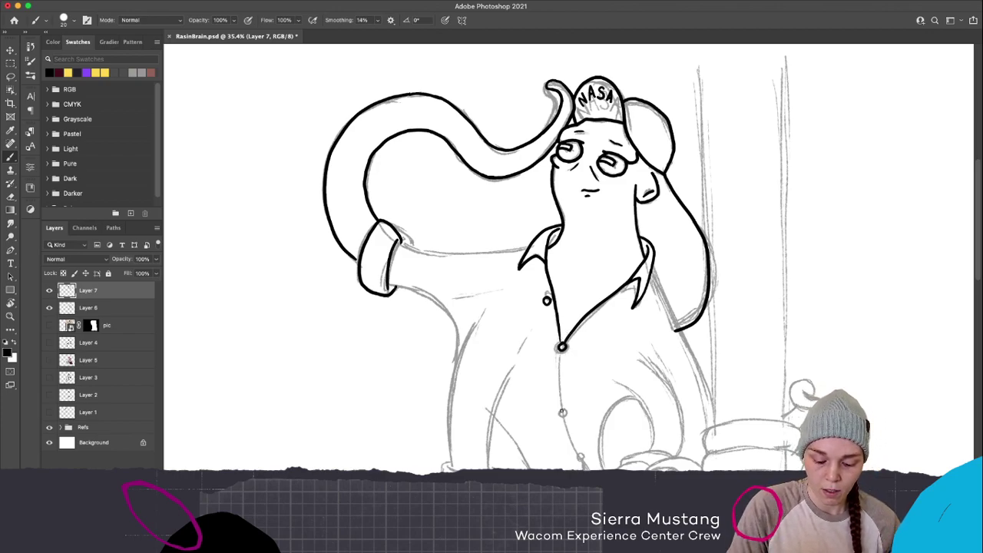
pyautogui.moveTo(562, 406); pyautogui.dragTo(561, 410)
pyautogui.press('super+z')
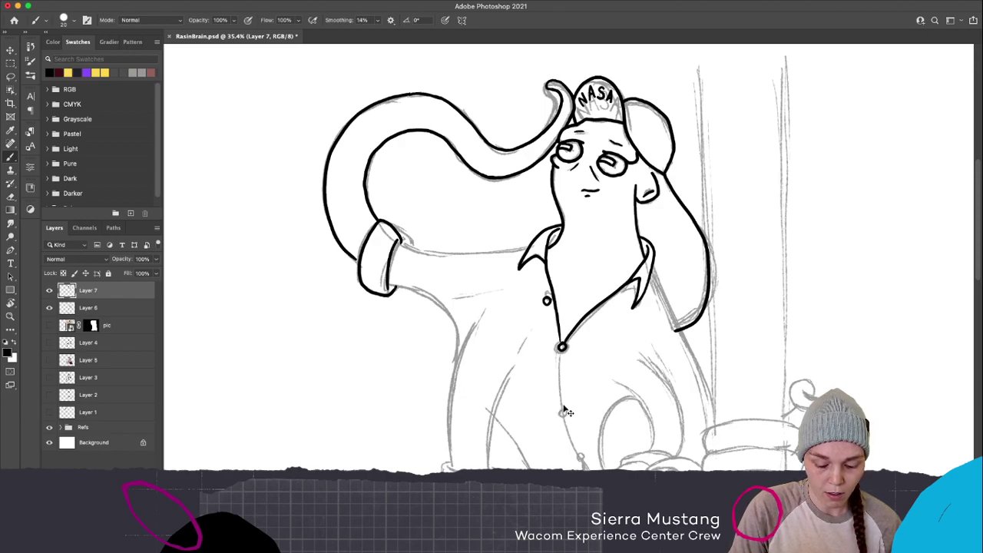
pyautogui.moveTo(581, 456); pyautogui.dragTo(585, 453)
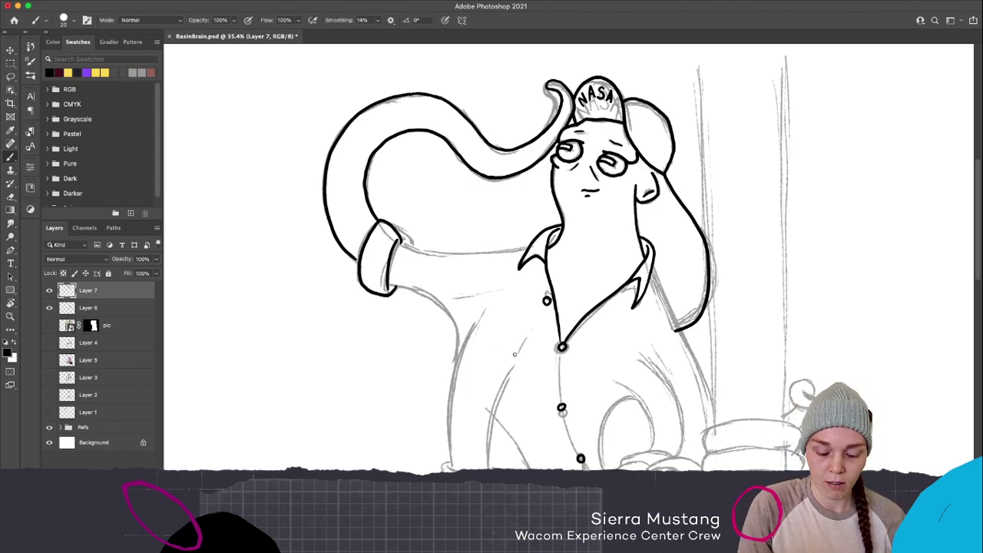
# Ink the raised sleeve's upper edge from the rolled cuff to the left-hand collar flap, replacing uneven attempts
pyautogui.moveTo(510, 353); pyautogui.dragTo(568, 336)
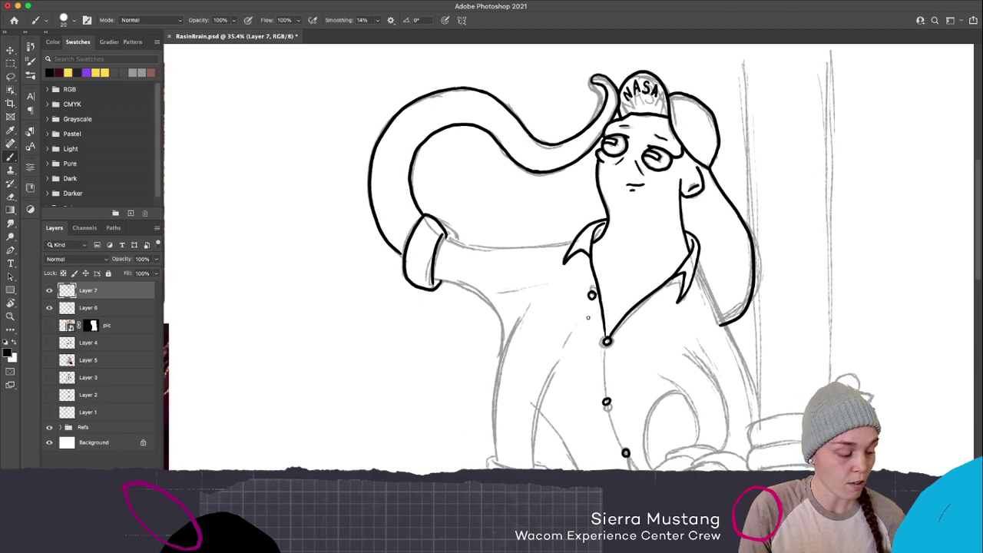
pyautogui.moveTo(444, 235)
pyautogui.mouseDown()
pyautogui.moveTo(531, 248)
pyautogui.moveTo(593, 232)
pyautogui.mouseUp()
pyautogui.press('super+z')
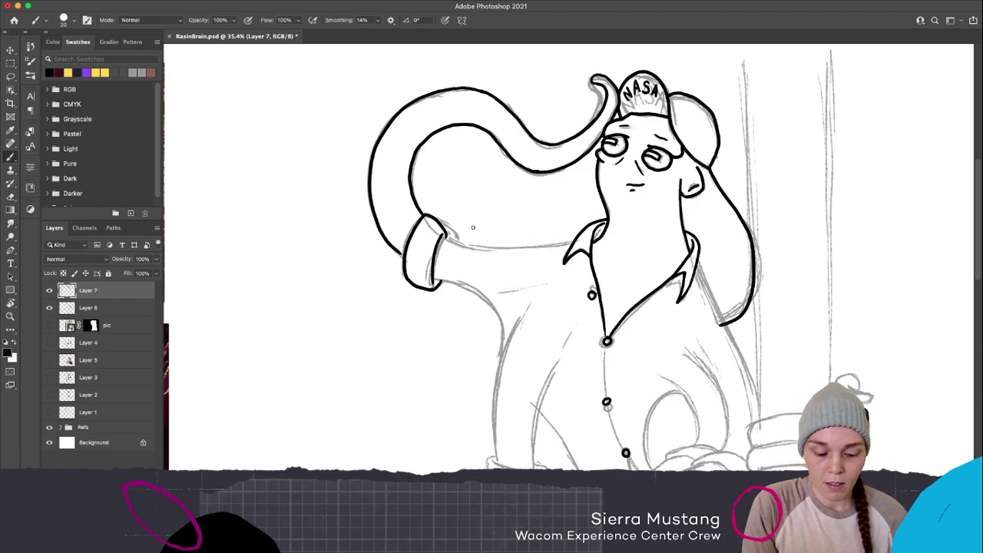
pyautogui.moveTo(443, 236)
pyautogui.mouseDown()
pyautogui.moveTo(485, 240)
pyautogui.moveTo(474, 248)
pyautogui.moveTo(576, 239)
pyautogui.mouseUp()
pyautogui.press('super+z')
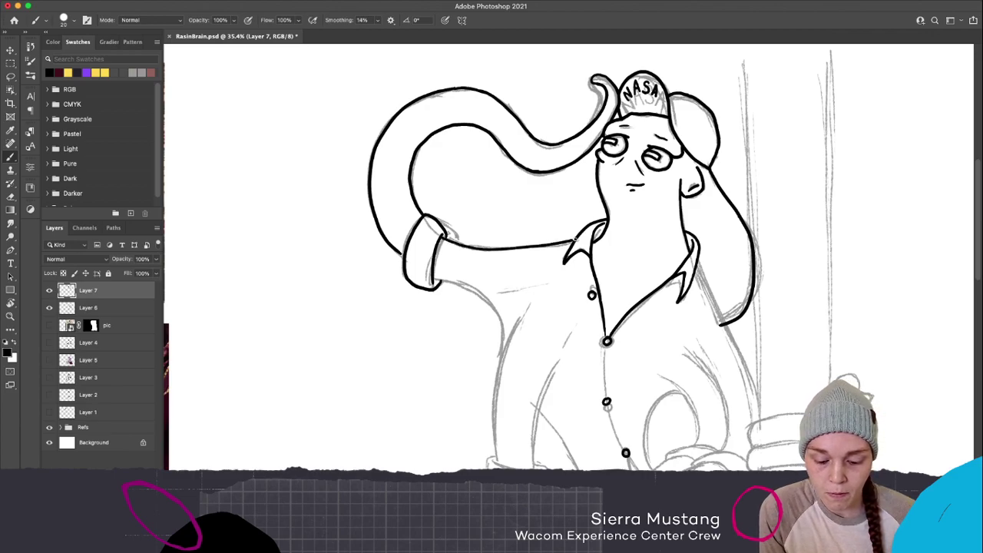
pyautogui.press('super+z')
pyautogui.moveTo(441, 236)
pyautogui.mouseDown()
pyautogui.moveTo(550, 248)
pyautogui.moveTo(578, 234)
pyautogui.mouseUp()
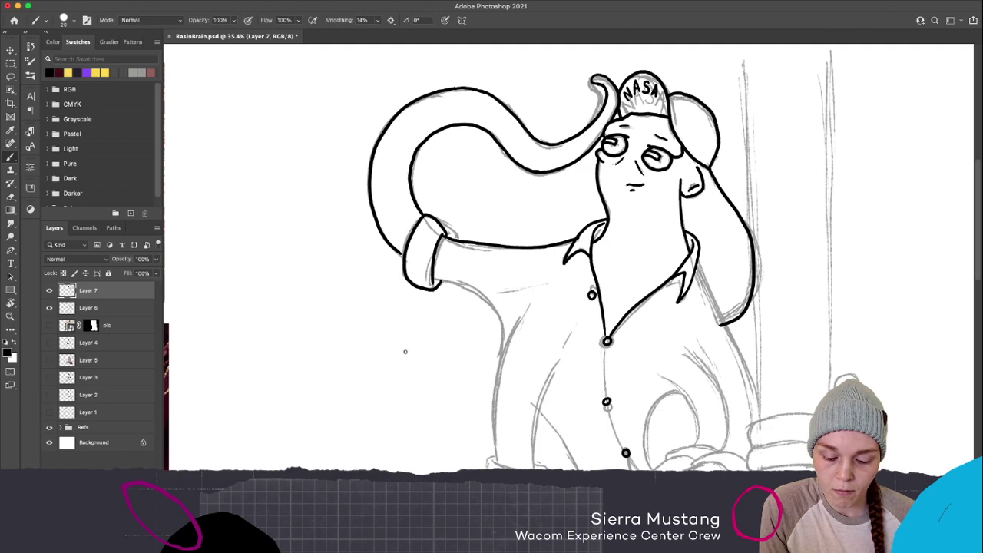
pyautogui.press('super+z')
pyautogui.moveTo(449, 240); pyautogui.dragTo(482, 246)
pyautogui.press('super+z')
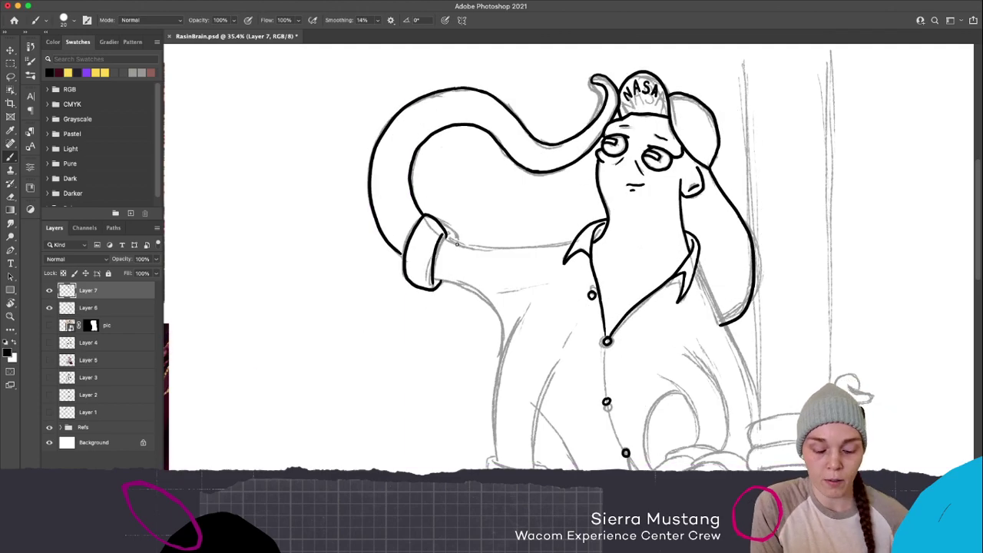
pyautogui.moveTo(444, 238)
pyautogui.mouseDown()
pyautogui.moveTo(521, 247)
pyautogui.moveTo(582, 232)
pyautogui.mouseUp()
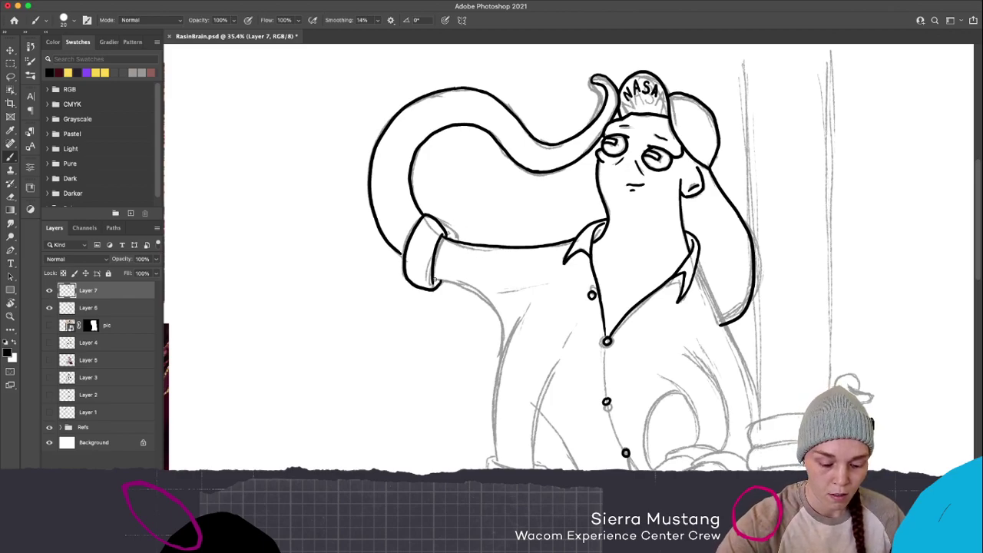
# Ink the raised sleeve's underside and both edges of the lower sleeve hanging beneath it
pyautogui.moveTo(434, 280)
pyautogui.mouseDown()
pyautogui.moveTo(471, 294)
pyautogui.moveTo(499, 334)
pyautogui.moveTo(499, 369)
pyautogui.mouseUp()
pyautogui.moveTo(516, 318)
pyautogui.mouseDown()
pyautogui.moveTo(497, 383)
pyautogui.moveTo(498, 466)
pyautogui.mouseUp()
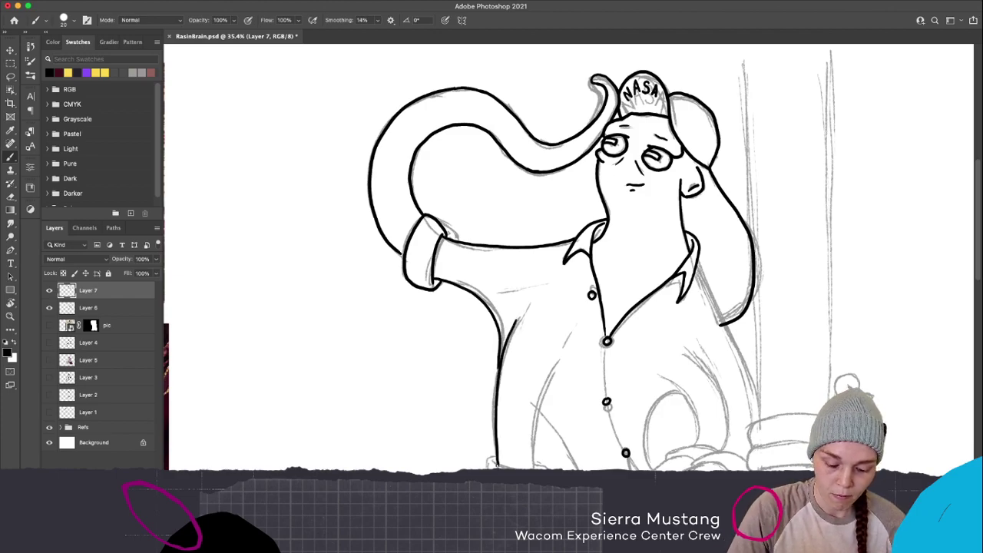
pyautogui.moveTo(554, 369); pyautogui.dragTo(536, 466)
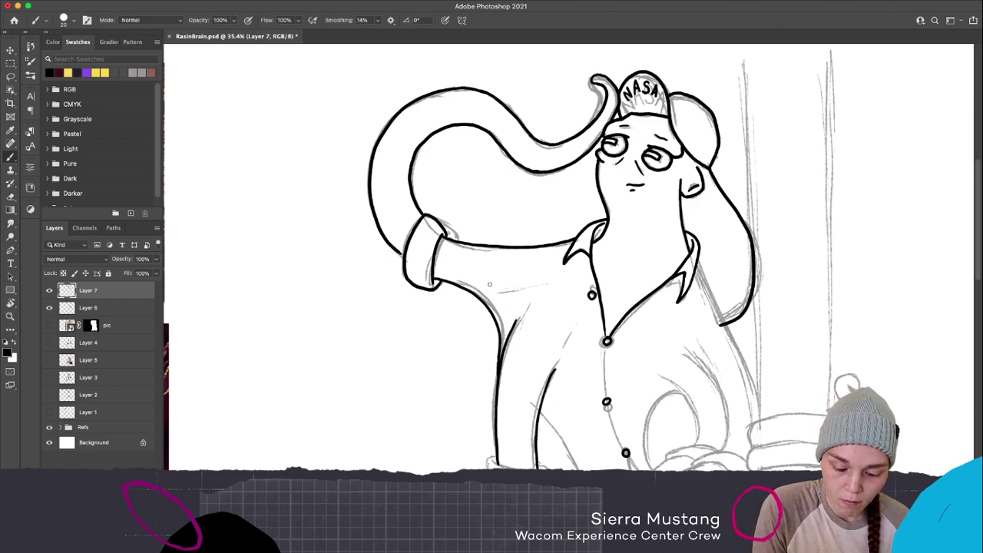
# Ink short crease marks on the shirt near the left-hand armpit, undoing the extra mark beside the buttons
pyautogui.moveTo(492, 289); pyautogui.dragTo(526, 288)
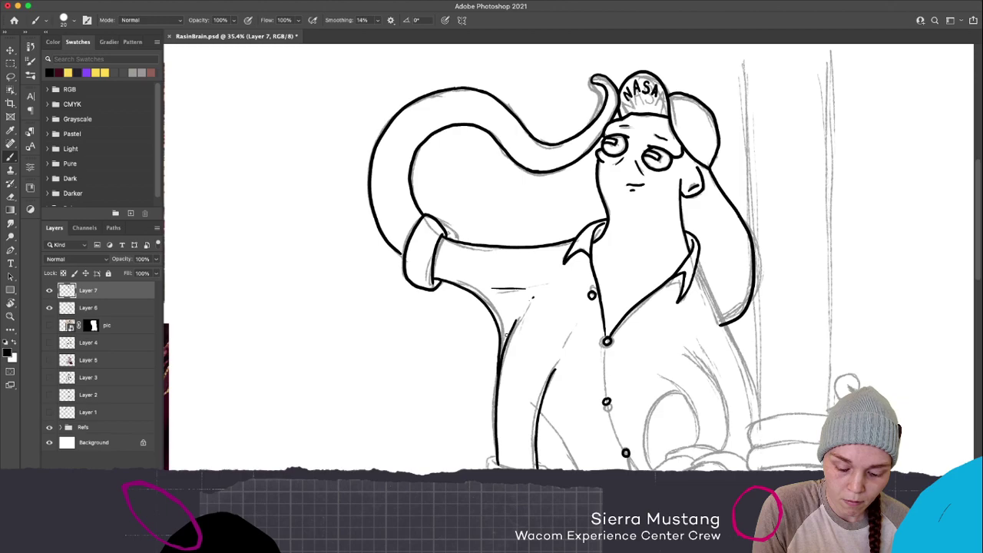
pyautogui.moveTo(529, 302); pyautogui.dragTo(519, 313)
pyautogui.press('super+z')
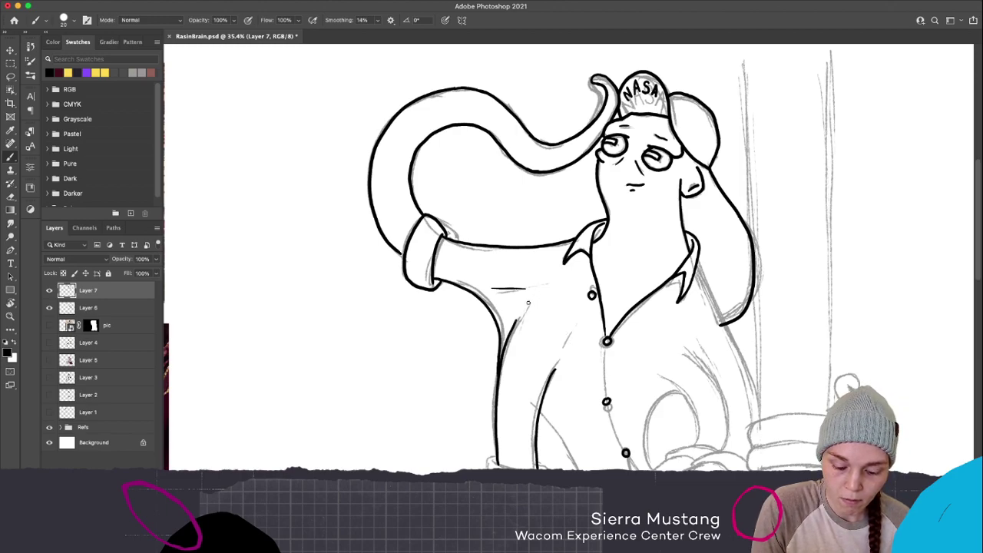
pyautogui.moveTo(528, 307); pyautogui.dragTo(536, 290)
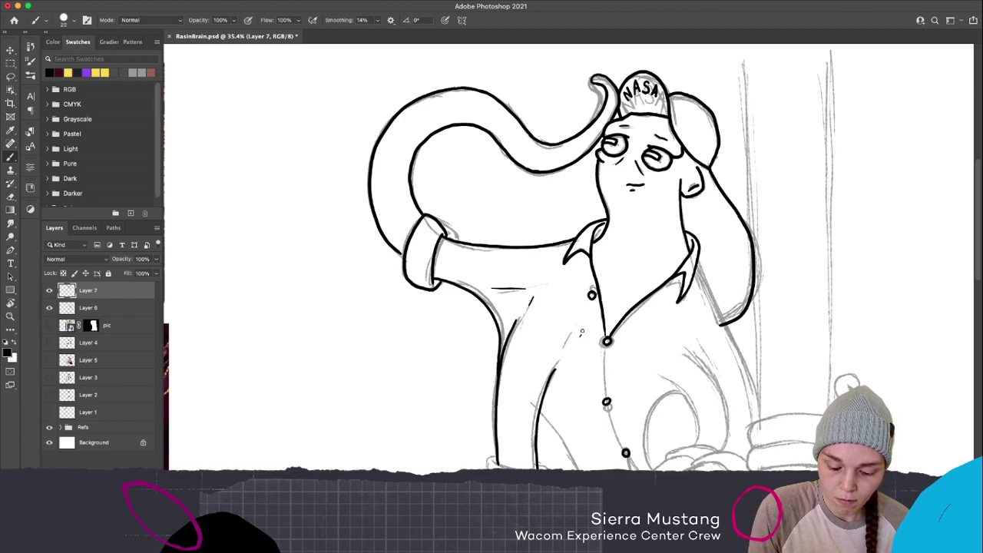
pyautogui.moveTo(575, 343); pyautogui.dragTo(581, 334)
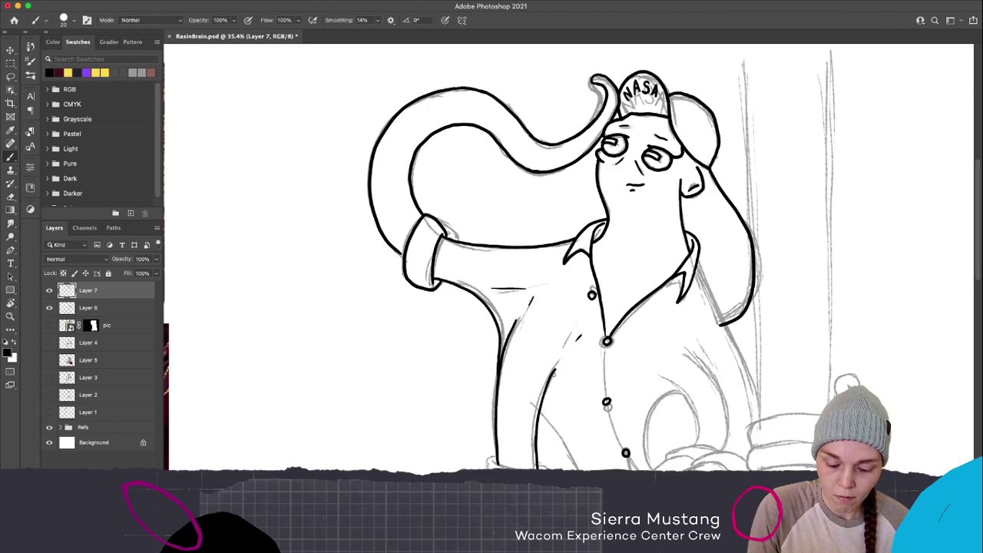
pyautogui.press('super+z')
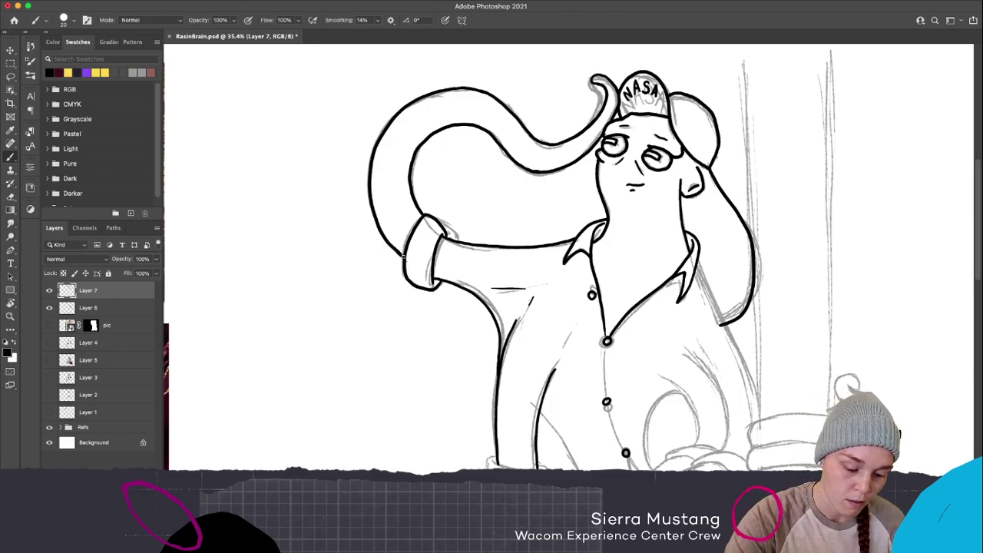
# Ink the shirt's front opening edge through the buttons down to the corner and along the bottom hem
pyautogui.moveTo(691, 410); pyautogui.dragTo(602, 285)
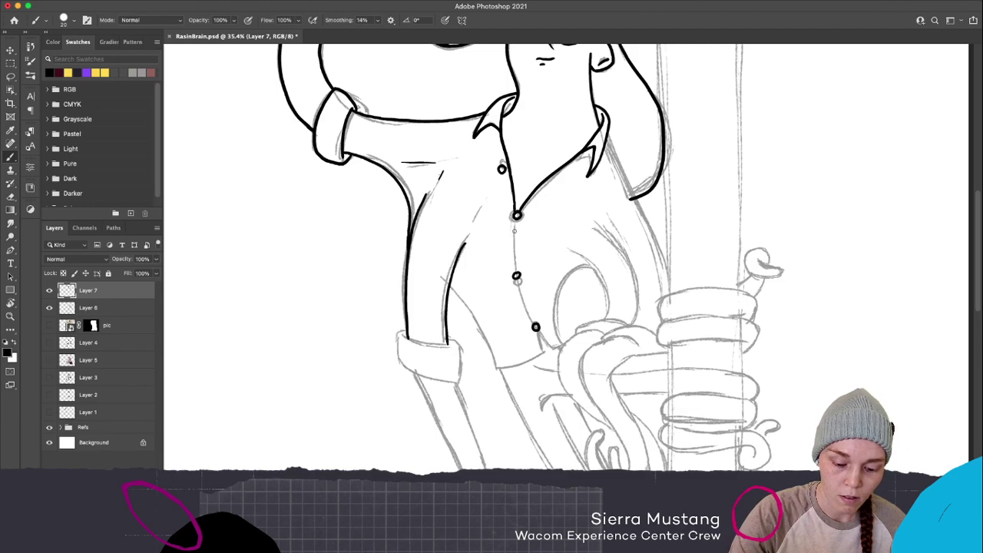
pyautogui.moveTo(517, 212); pyautogui.dragTo(513, 185)
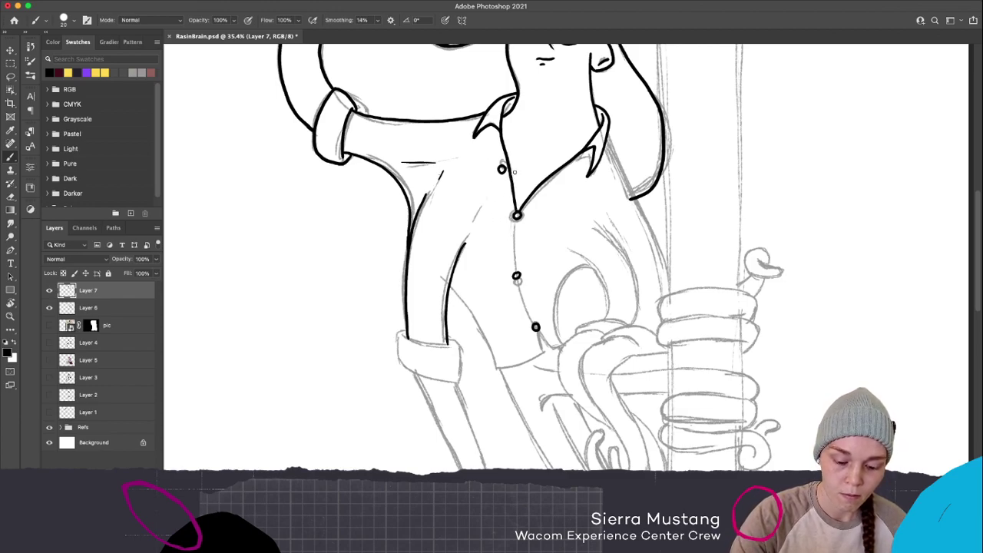
pyautogui.moveTo(516, 216)
pyautogui.mouseDown()
pyautogui.moveTo(516, 273)
pyautogui.moveTo(543, 352)
pyautogui.moveTo(496, 369)
pyautogui.mouseUp()
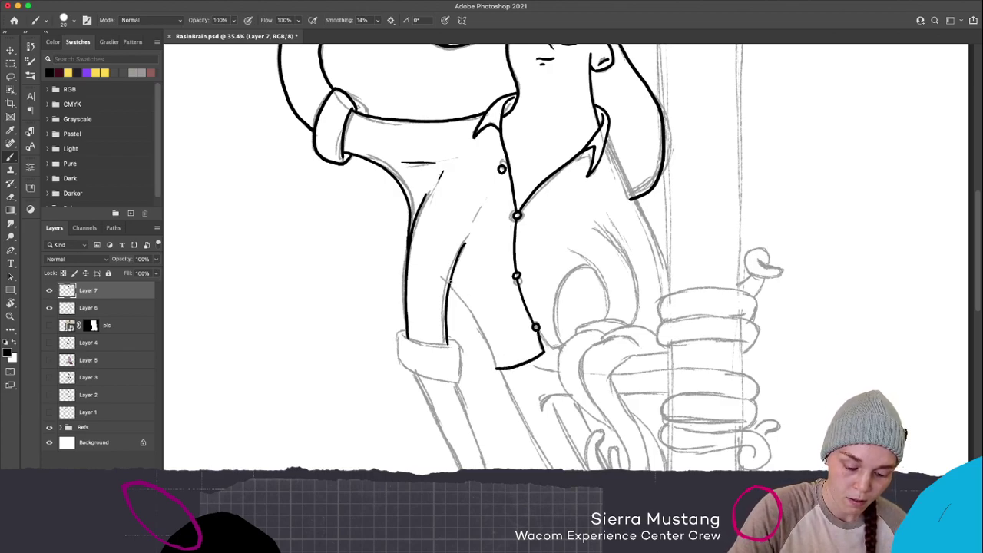
# Ink the shirt's left-hand side edge from the lower sleeve down to the hem corner, redoing missed curves
pyautogui.moveTo(451, 281); pyautogui.dragTo(496, 368)
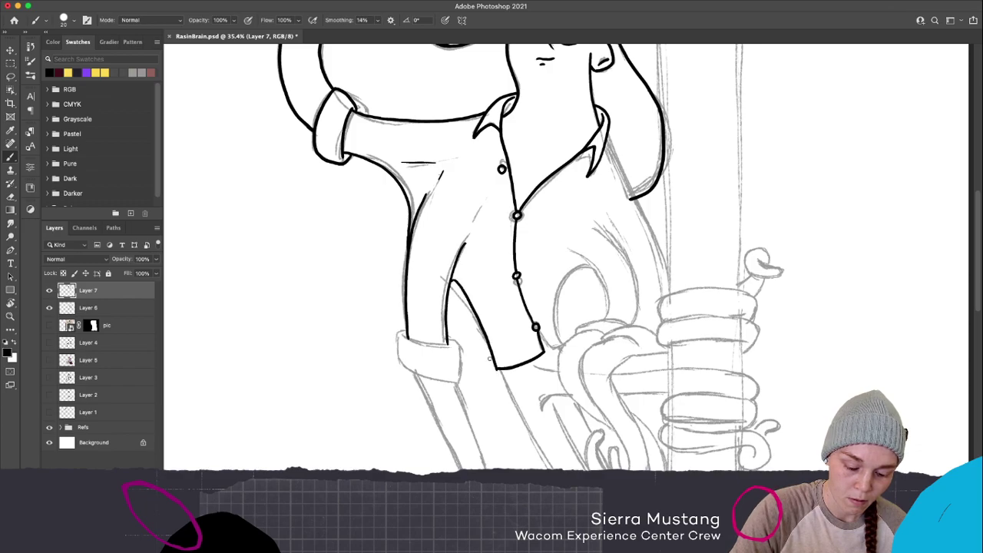
pyautogui.hotkey('ctrl', 'z')
pyautogui.moveTo(447, 274)
pyautogui.mouseDown()
pyautogui.moveTo(479, 313)
pyautogui.moveTo(498, 370)
pyautogui.mouseUp()
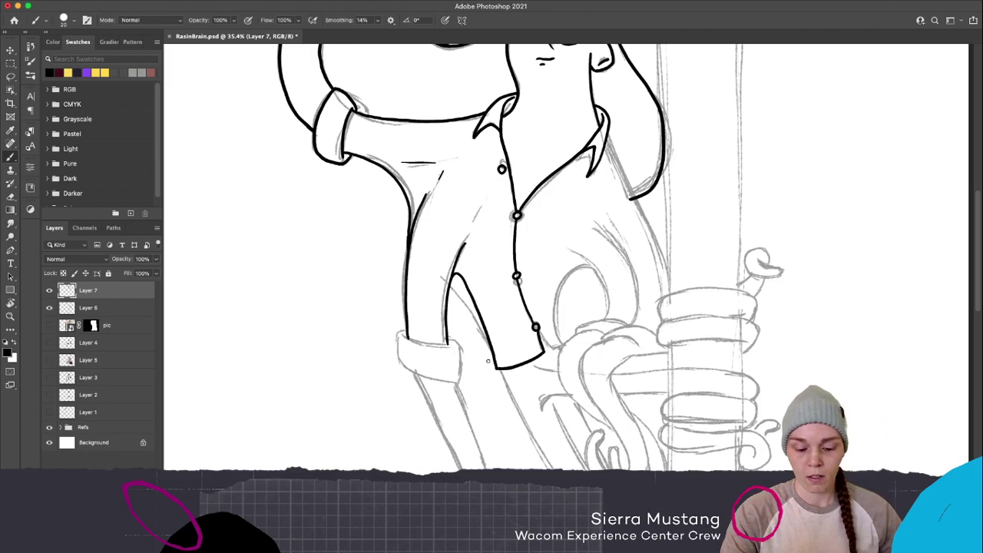
pyautogui.hotkey('ctrl', 'z')
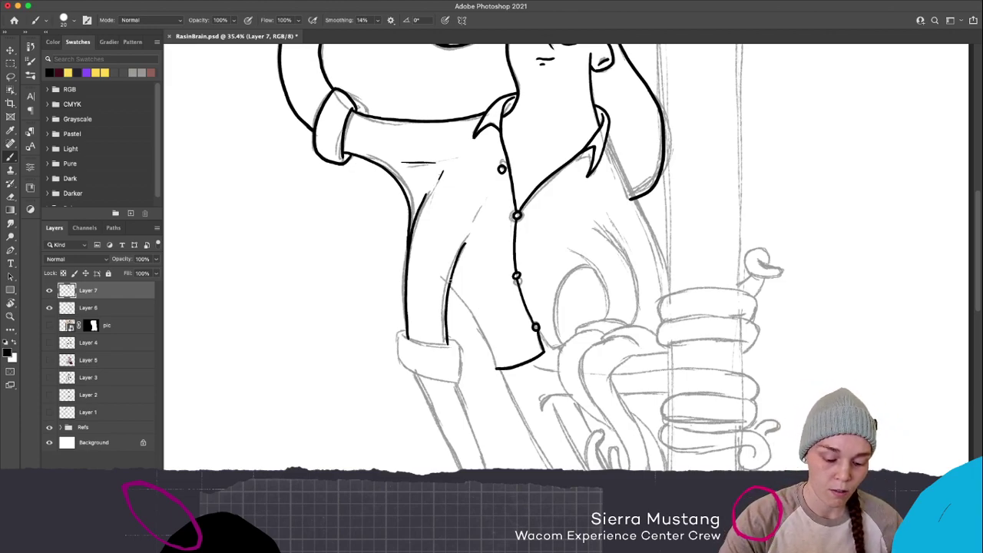
pyautogui.moveTo(450, 278)
pyautogui.mouseDown()
pyautogui.moveTo(469, 291)
pyautogui.moveTo(497, 370)
pyautogui.mouseUp()
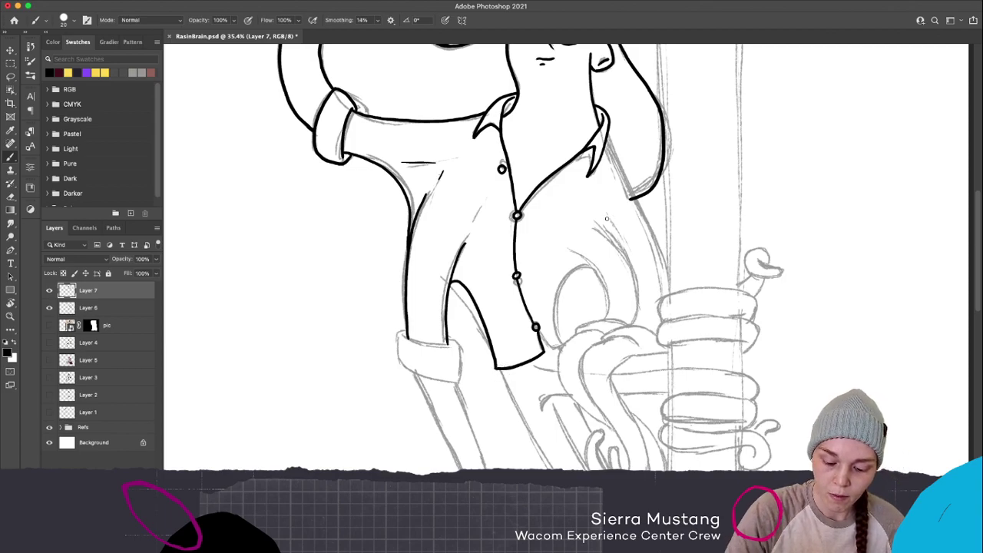
# Ink the right-hand shoulder's outer edge from the collar down to the tentacle coils on the pole, replacing failed attempts
pyautogui.moveTo(606, 130); pyautogui.dragTo(631, 185)
pyautogui.press('super+z')
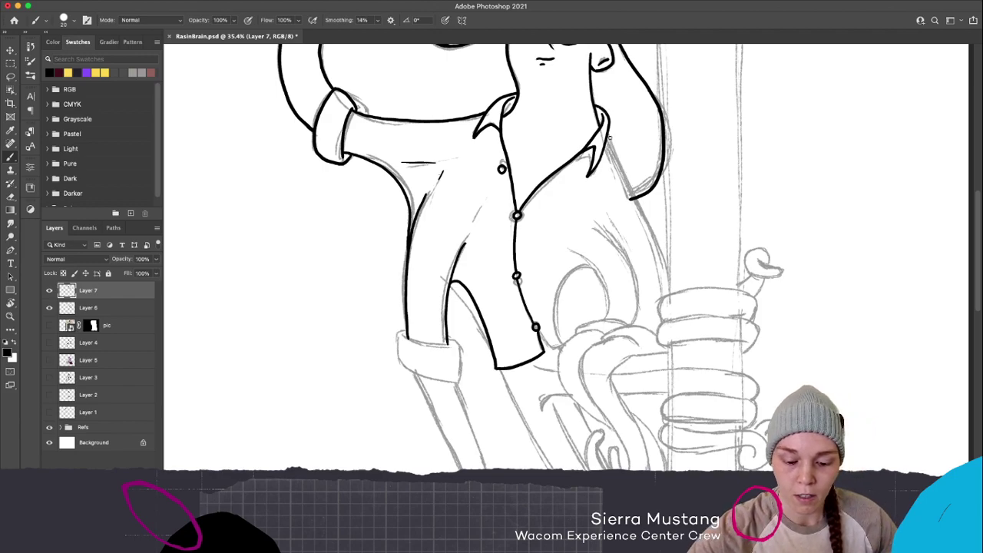
pyautogui.moveTo(607, 129)
pyautogui.mouseDown()
pyautogui.moveTo(669, 275)
pyautogui.moveTo(604, 262)
pyautogui.mouseUp()
pyautogui.press('super+z')
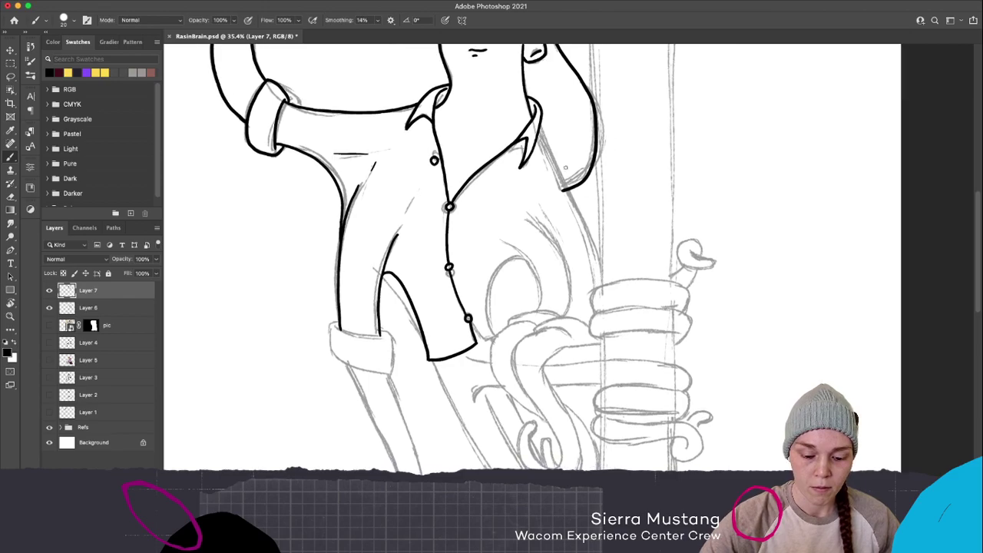
pyautogui.moveTo(539, 123); pyautogui.dragTo(593, 246)
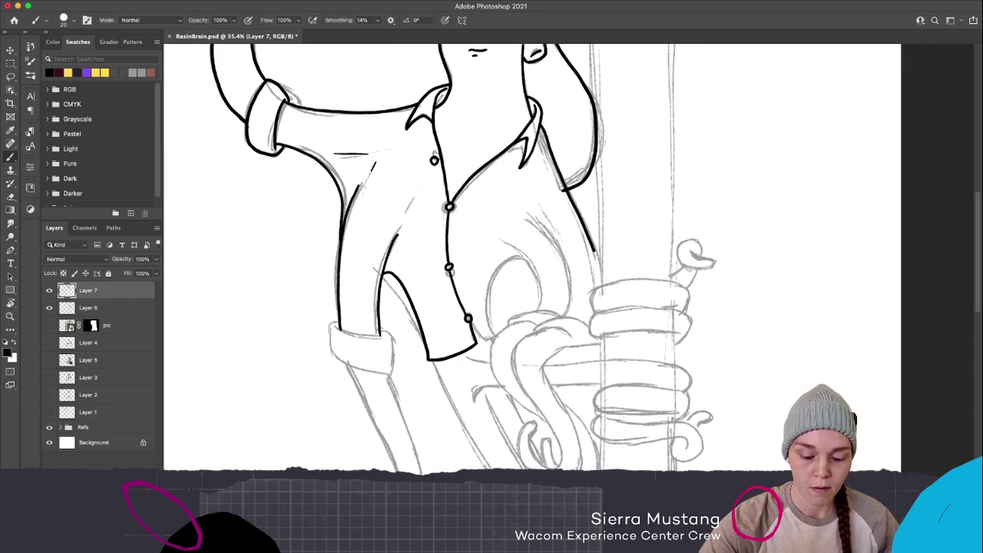
pyautogui.press('super+z')
pyautogui.moveTo(539, 126); pyautogui.dragTo(602, 276)
# Ink the curved fold dividing the right-hand sleeves and the rolled cuff at its lower end
pyautogui.moveTo(535, 221)
pyautogui.mouseDown()
pyautogui.moveTo(571, 272)
pyautogui.moveTo(558, 318)
pyautogui.mouseUp()
pyautogui.press('super+z')
pyautogui.moveTo(534, 219)
pyautogui.mouseDown()
pyautogui.moveTo(570, 303)
pyautogui.moveTo(537, 329)
pyautogui.moveTo(572, 317)
pyautogui.moveTo(596, 330)
pyautogui.moveTo(554, 329)
pyautogui.moveTo(572, 346)
pyautogui.mouseUp()
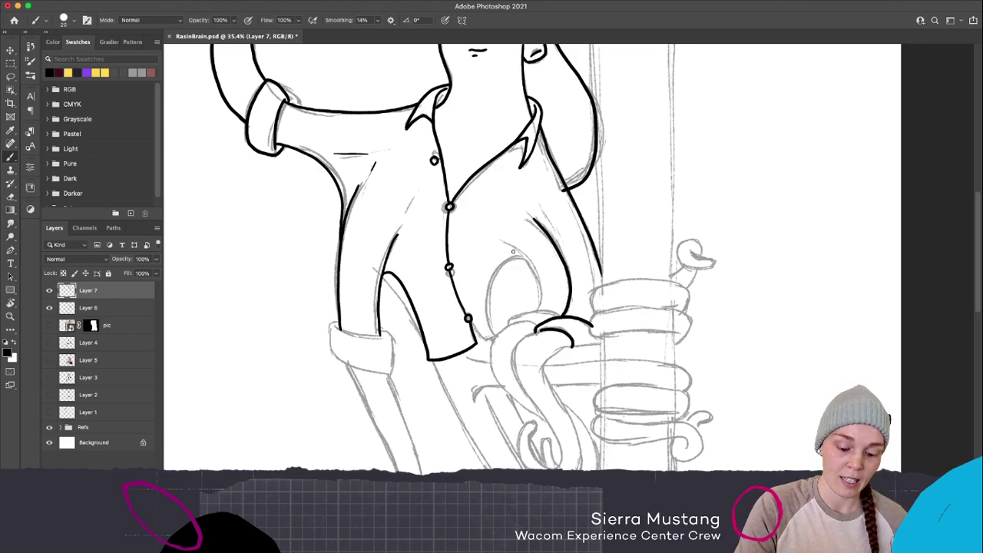
# Ink the right-hand sleeve's inner curve beside the arched gap and the small cuff arc beneath it, redoing missed strokes
pyautogui.moveTo(511, 250)
pyautogui.mouseDown()
pyautogui.moveTo(536, 266)
pyautogui.moveTo(541, 304)
pyautogui.moveTo(529, 312)
pyautogui.mouseUp()
pyautogui.press('super+z')
pyautogui.moveTo(511, 252)
pyautogui.mouseDown()
pyautogui.moveTo(527, 261)
pyautogui.moveTo(541, 295)
pyautogui.moveTo(511, 317)
pyautogui.moveTo(544, 310)
pyautogui.moveTo(559, 319)
pyautogui.mouseUp()
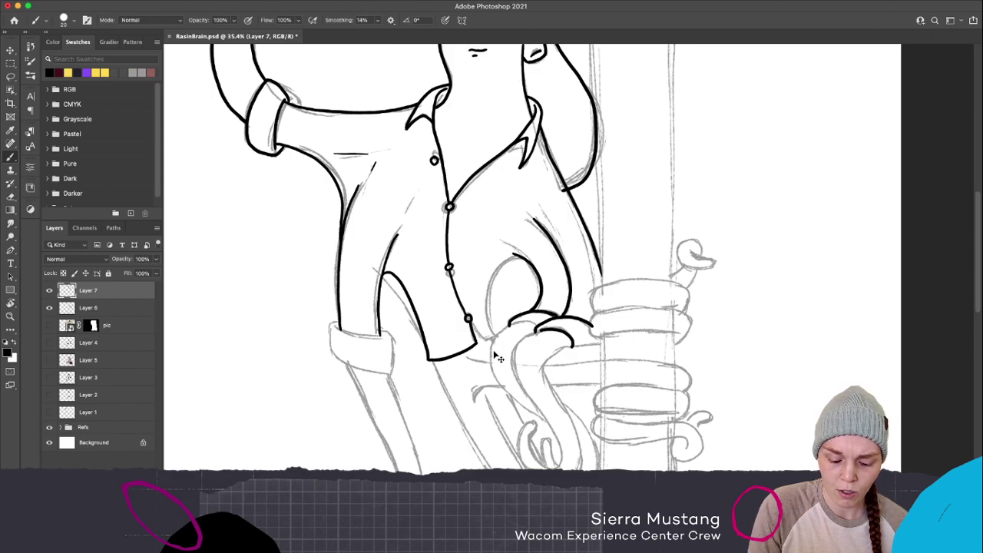
pyautogui.press('super+z')
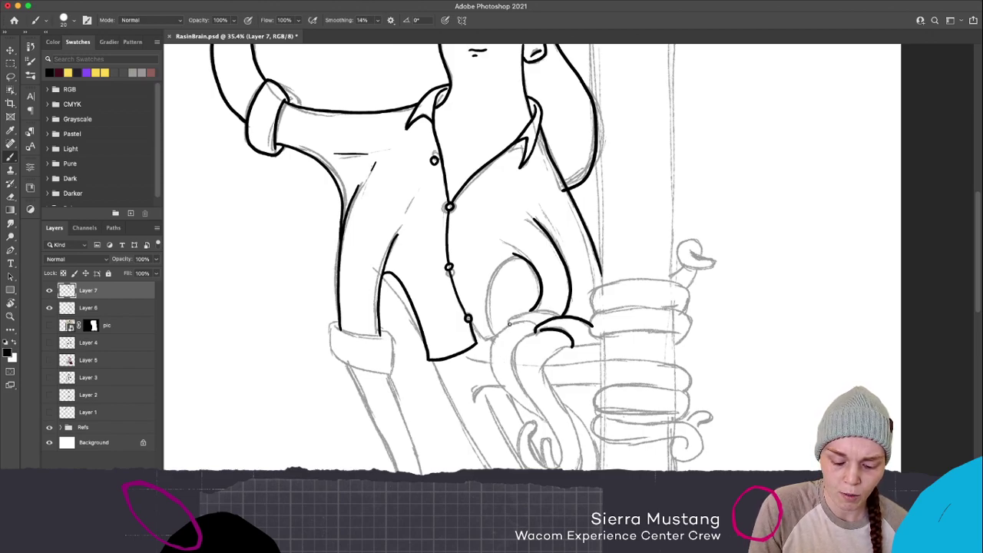
pyautogui.moveTo(508, 326)
pyautogui.mouseDown()
pyautogui.moveTo(565, 319)
pyautogui.moveTo(513, 317)
pyautogui.moveTo(548, 311)
pyautogui.moveTo(559, 318)
pyautogui.moveTo(535, 330)
pyautogui.moveTo(543, 335)
pyautogui.moveTo(510, 323)
pyautogui.moveTo(545, 334)
pyautogui.moveTo(511, 322)
pyautogui.mouseUp()
pyautogui.press('super+z')
pyautogui.press('super+z')
pyautogui.press('super+z')
pyautogui.press('super+z')
pyautogui.press('super+z')
pyautogui.press('super+z')
# Draw check marks next to the red octopus and galaxy reference photos and on the dark red forest photo
pyautogui.press('z')
pyautogui.moveTo(584, 287); pyautogui.dragTo(548, 298)
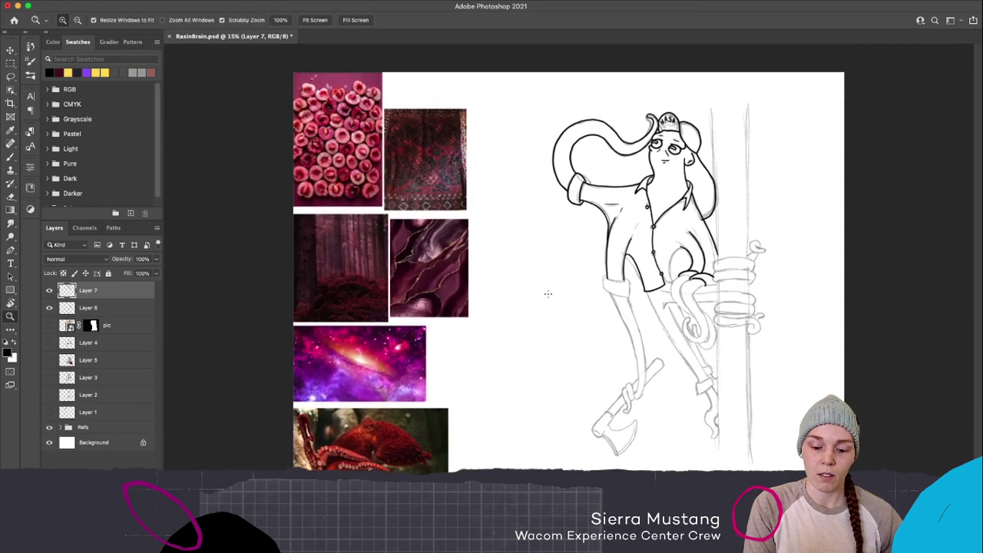
pyautogui.press('b')
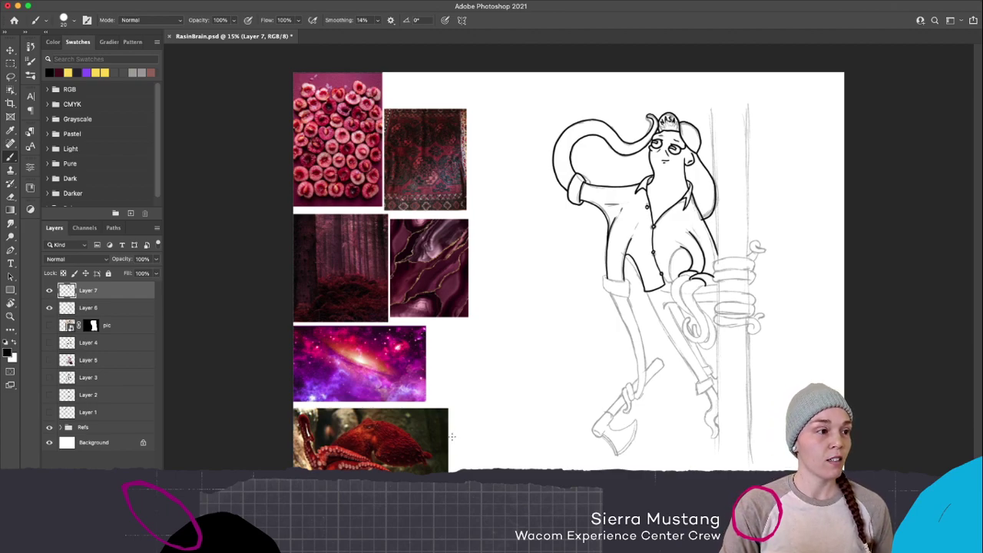
pyautogui.moveTo(451, 448); pyautogui.dragTo(474, 431)
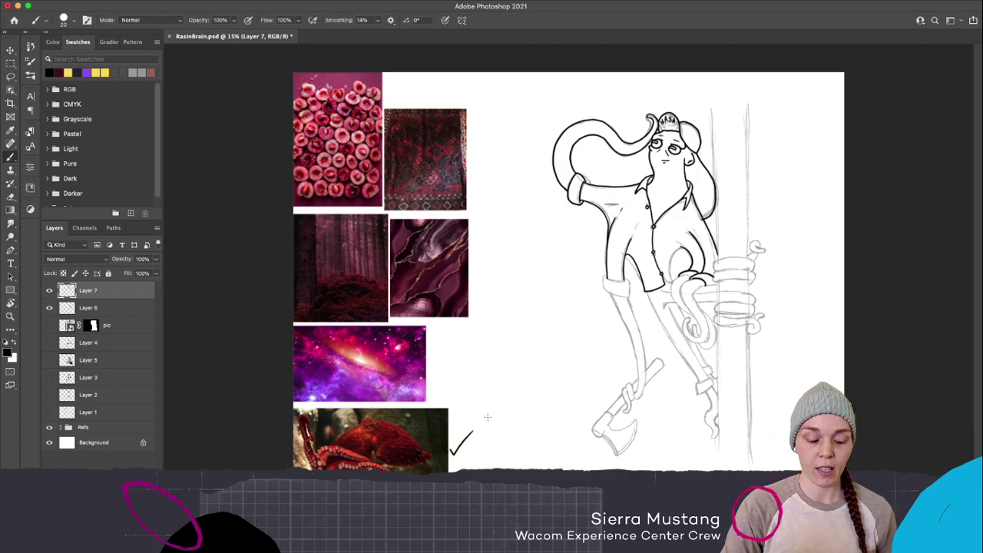
pyautogui.moveTo(434, 368); pyautogui.dragTo(459, 355)
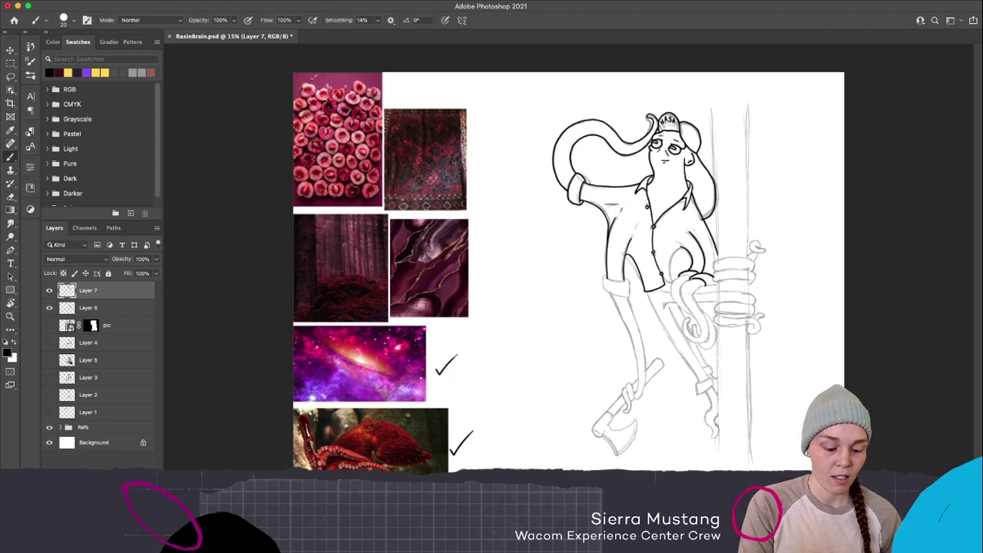
pyautogui.moveTo(352, 233)
pyautogui.mouseDown()
pyautogui.moveTo(358, 241)
pyautogui.moveTo(384, 224)
pyautogui.mouseUp()
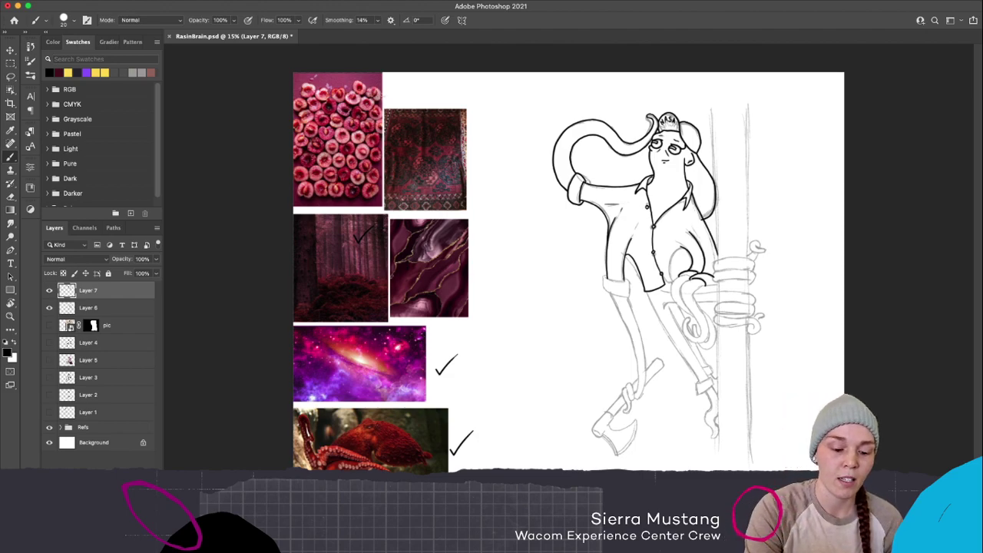
# Mark the pink fruit reference photo with a check mark followed by a question mark
pyautogui.moveTo(384, 89); pyautogui.dragTo(400, 79)
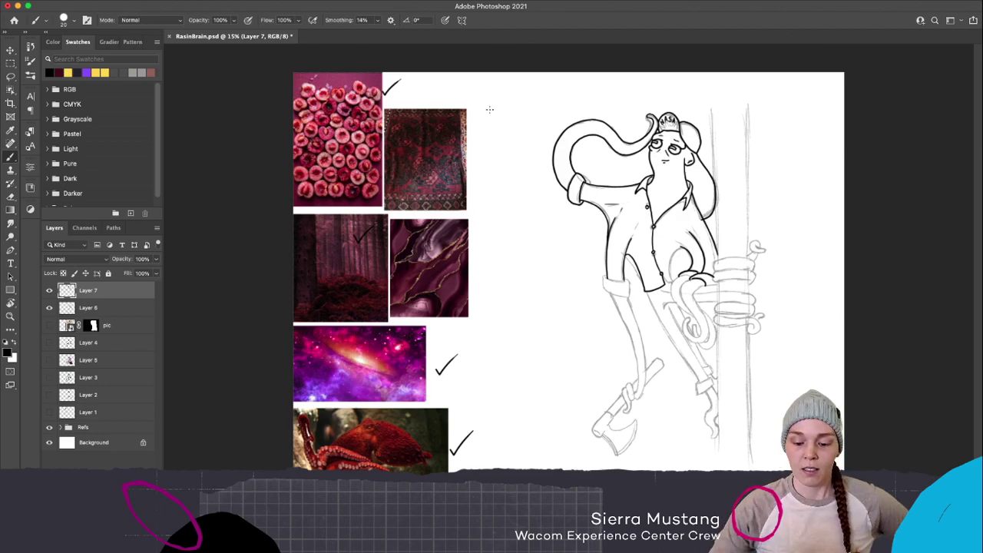
pyautogui.hotkey('ctrl', 'z')
pyautogui.moveTo(383, 92)
pyautogui.mouseDown()
pyautogui.moveTo(398, 81)
pyautogui.moveTo(399, 90)
pyautogui.mouseUp()
pyautogui.click(400, 96)
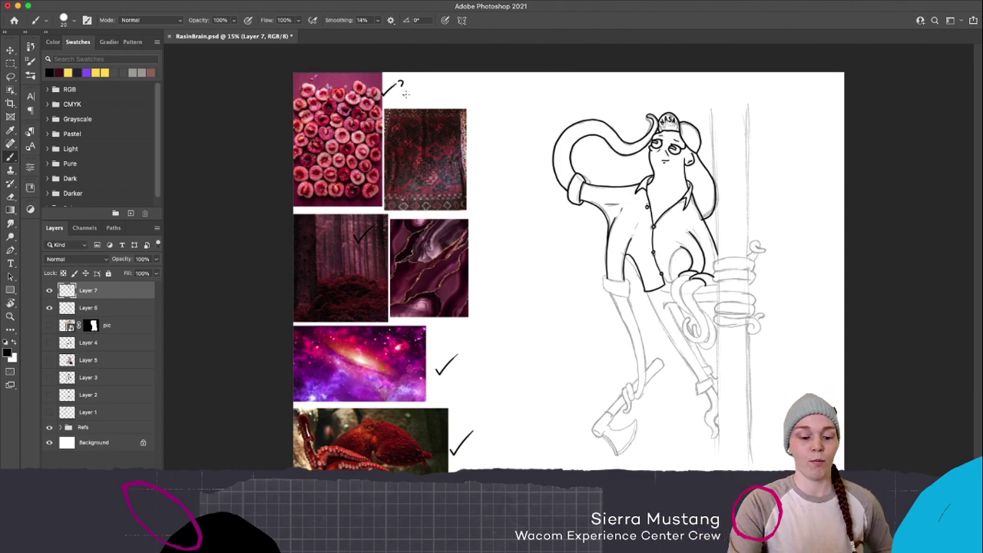
# Draw a check mark beside the patterned carpet reference and a check mark with a question mark beside the marble reference
pyautogui.moveTo(469, 173); pyautogui.dragTo(491, 156)
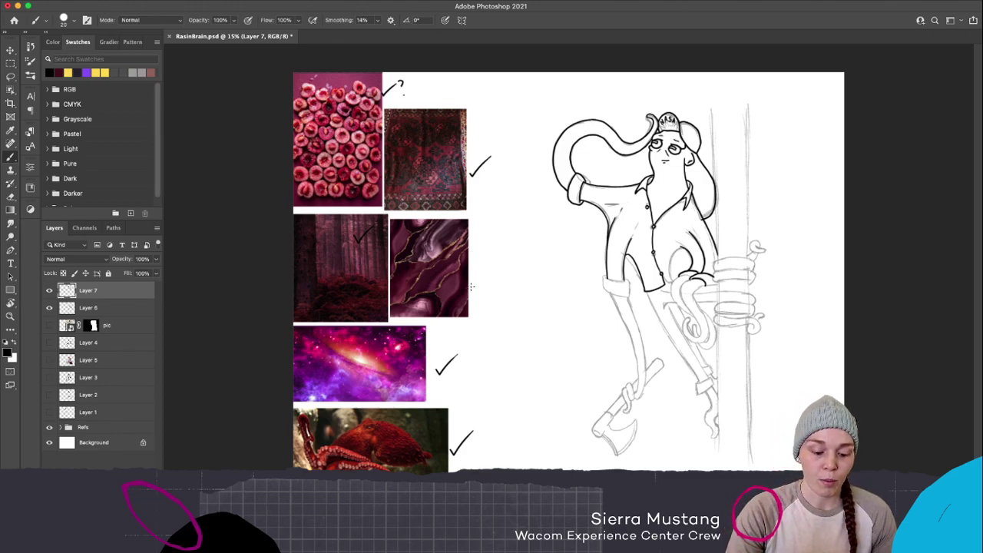
pyautogui.moveTo(474, 295); pyautogui.dragTo(492, 286)
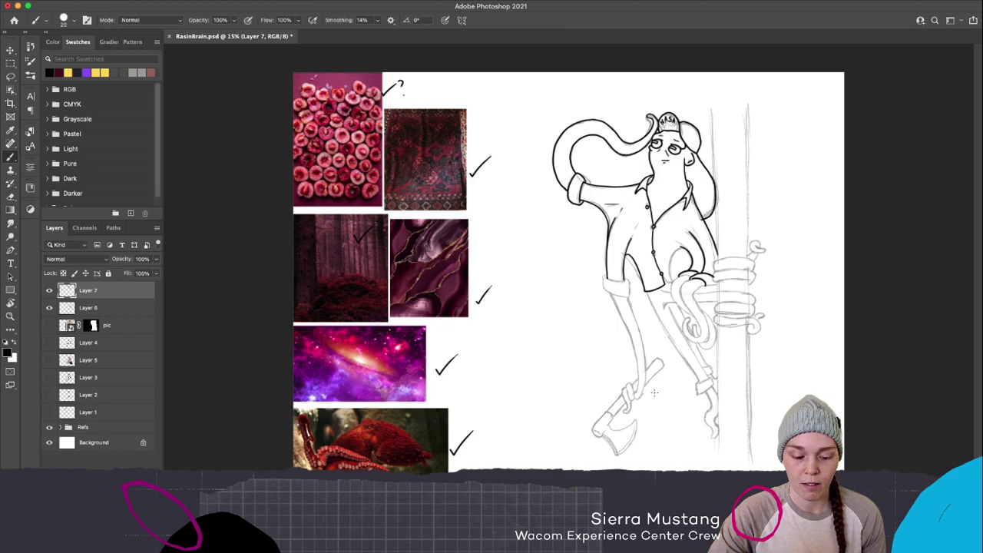
pyautogui.moveTo(491, 287); pyautogui.dragTo(495, 295)
pyautogui.click(493, 300)
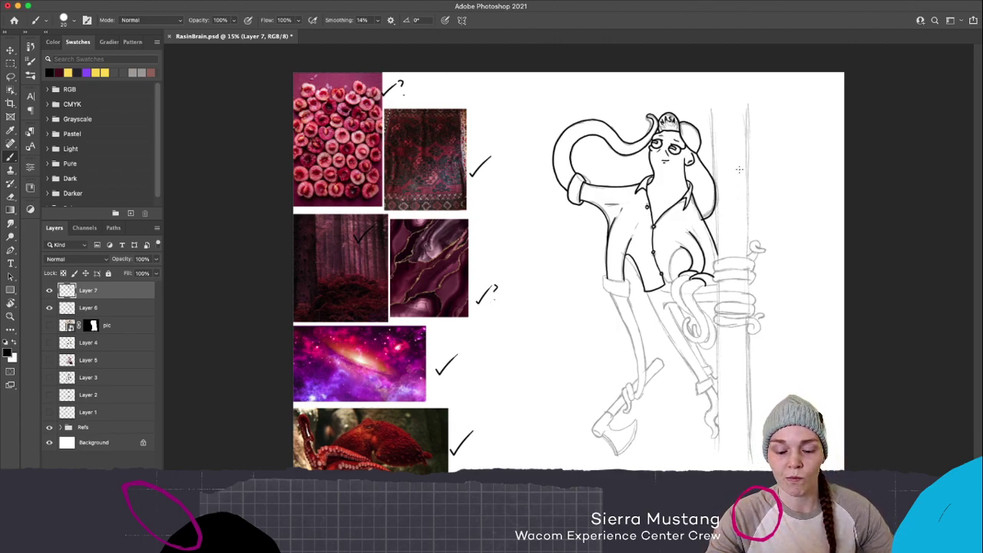
# Ink the left-hand side of the arched gap, the notch at the shirt hem and the small arc inside the cuff
pyautogui.press('z')
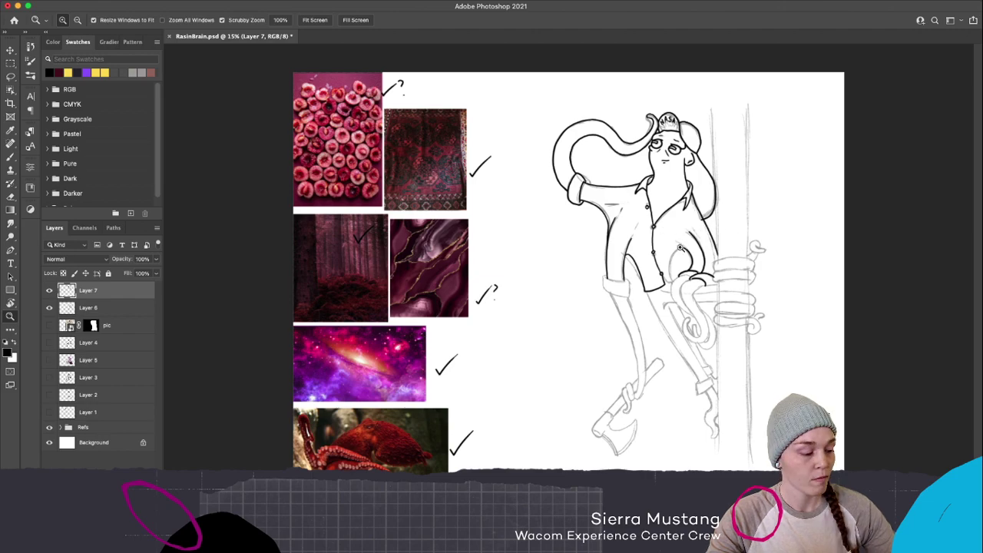
pyautogui.moveTo(677, 221)
pyautogui.mouseDown()
pyautogui.moveTo(722, 253)
pyautogui.moveTo(799, 353)
pyautogui.moveTo(688, 345)
pyautogui.mouseUp()
pyautogui.press('b')
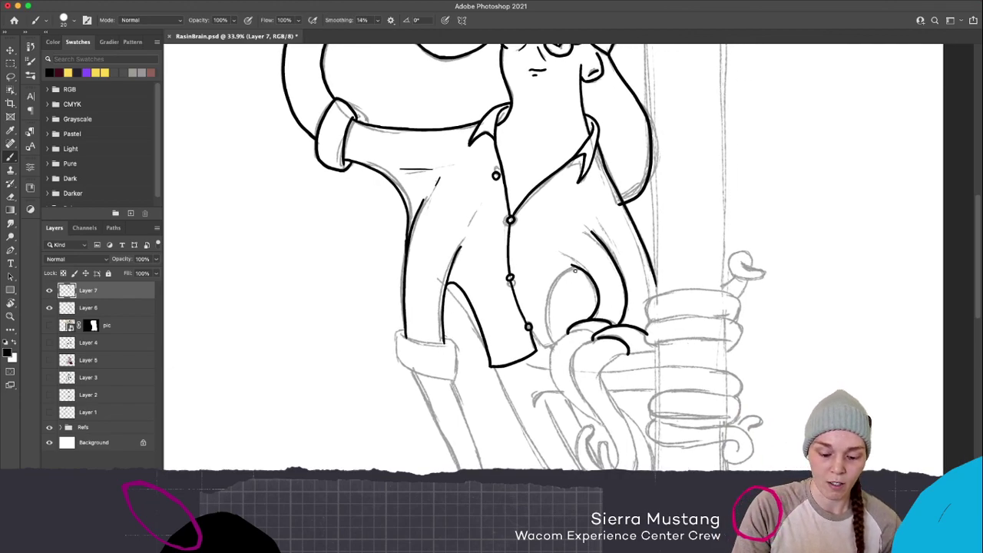
pyautogui.moveTo(580, 269)
pyautogui.mouseDown()
pyautogui.moveTo(565, 270)
pyautogui.moveTo(549, 327)
pyautogui.moveTo(565, 350)
pyautogui.moveTo(533, 335)
pyautogui.moveTo(543, 349)
pyautogui.moveTo(569, 335)
pyautogui.moveTo(542, 346)
pyautogui.moveTo(557, 339)
pyautogui.mouseUp()
pyautogui.press('super+z')
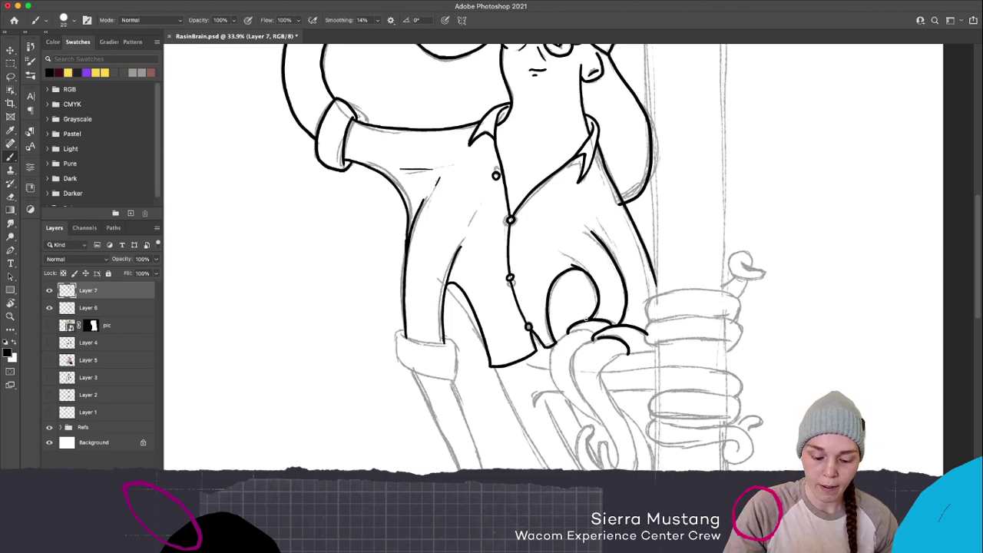
pyautogui.moveTo(571, 330)
pyautogui.mouseDown()
pyautogui.moveTo(602, 333)
pyautogui.moveTo(580, 329)
pyautogui.moveTo(595, 334)
pyautogui.moveTo(585, 343)
pyautogui.moveTo(586, 330)
pyautogui.moveTo(595, 338)
pyautogui.mouseUp()
pyautogui.press('super+z')
pyautogui.press('super+z')
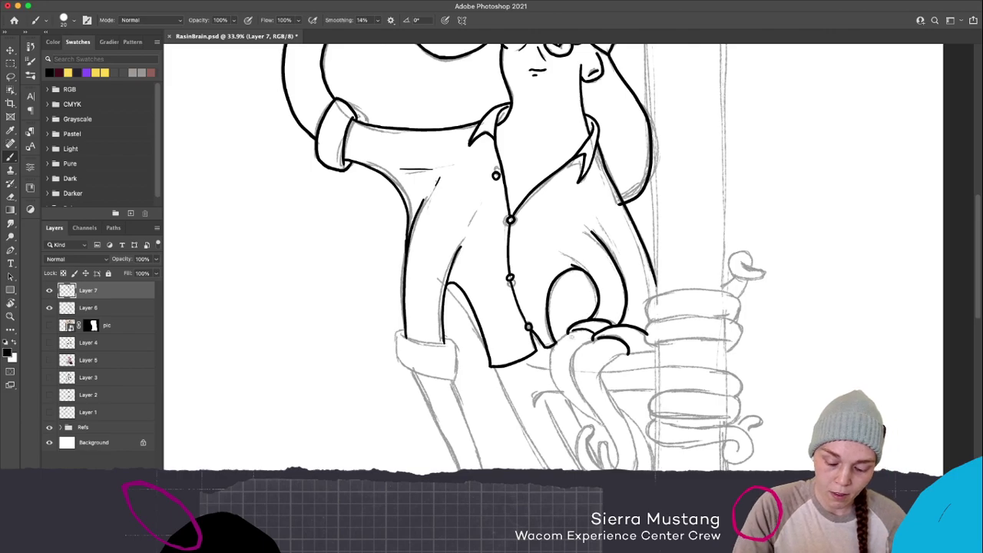
# Ink the inner edge of the front tentacle from the sleeve cuff down into its curled tip, replacing failed strokes
pyautogui.moveTo(642, 388); pyautogui.dragTo(613, 338)
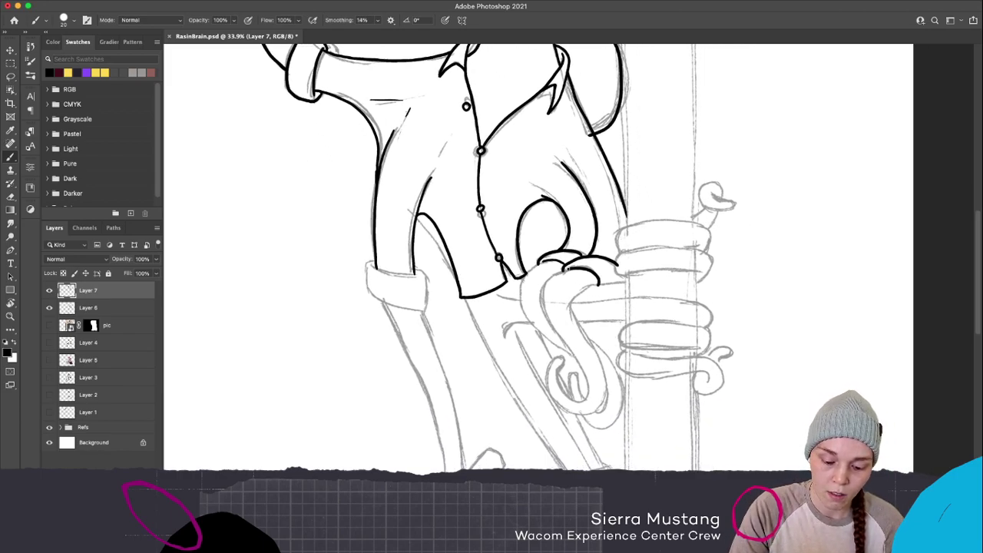
pyautogui.moveTo(571, 269)
pyautogui.mouseDown()
pyautogui.moveTo(555, 276)
pyautogui.moveTo(543, 308)
pyautogui.mouseUp()
pyautogui.press('super+z')
pyautogui.moveTo(576, 268)
pyautogui.mouseDown()
pyautogui.moveTo(546, 272)
pyautogui.moveTo(539, 294)
pyautogui.moveTo(584, 375)
pyautogui.moveTo(584, 397)
pyautogui.moveTo(571, 400)
pyautogui.moveTo(559, 359)
pyautogui.mouseUp()
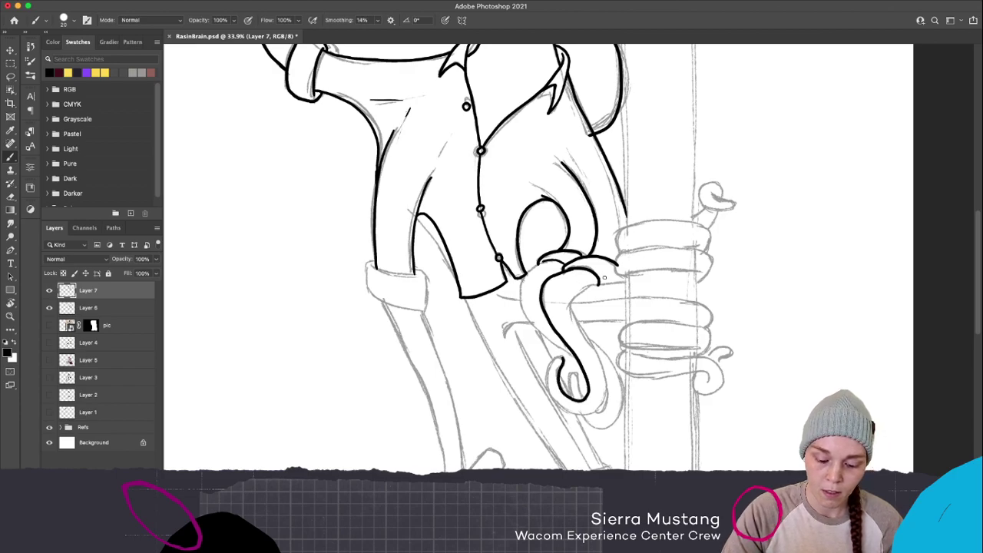
pyautogui.press('super+z')
pyautogui.moveTo(571, 267)
pyautogui.mouseDown()
pyautogui.moveTo(545, 290)
pyautogui.moveTo(586, 381)
pyautogui.moveTo(576, 400)
pyautogui.mouseUp()
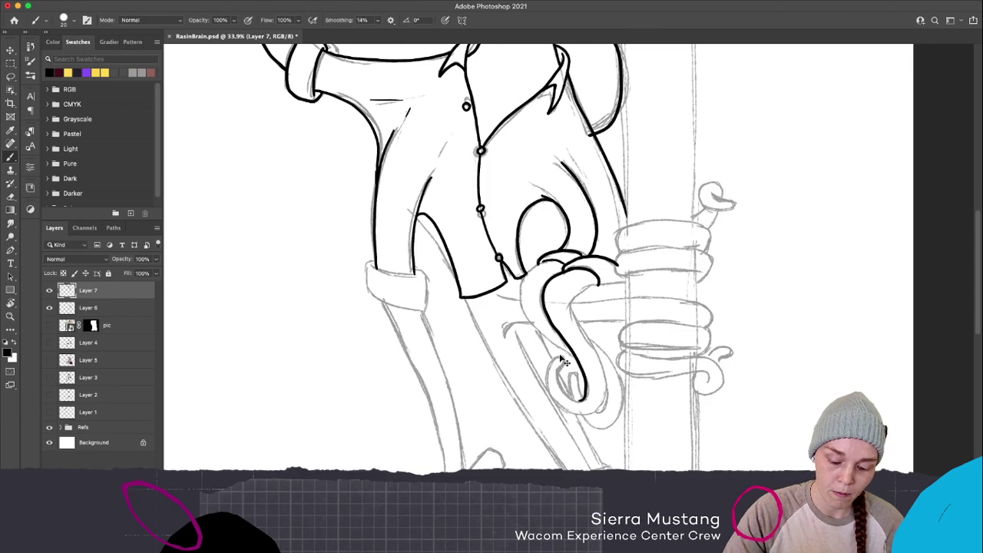
pyautogui.press('super+z')
pyautogui.moveTo(559, 364)
pyautogui.mouseDown()
pyautogui.moveTo(561, 390)
pyautogui.moveTo(586, 397)
pyautogui.moveTo(586, 375)
pyautogui.moveTo(548, 316)
pyautogui.mouseUp()
pyautogui.moveTo(573, 269)
pyautogui.mouseDown()
pyautogui.moveTo(546, 282)
pyautogui.moveTo(546, 305)
pyautogui.mouseUp()
pyautogui.press('super+z')
pyautogui.moveTo(573, 268)
pyautogui.mouseDown()
pyautogui.moveTo(542, 299)
pyautogui.moveTo(547, 321)
pyautogui.mouseUp()
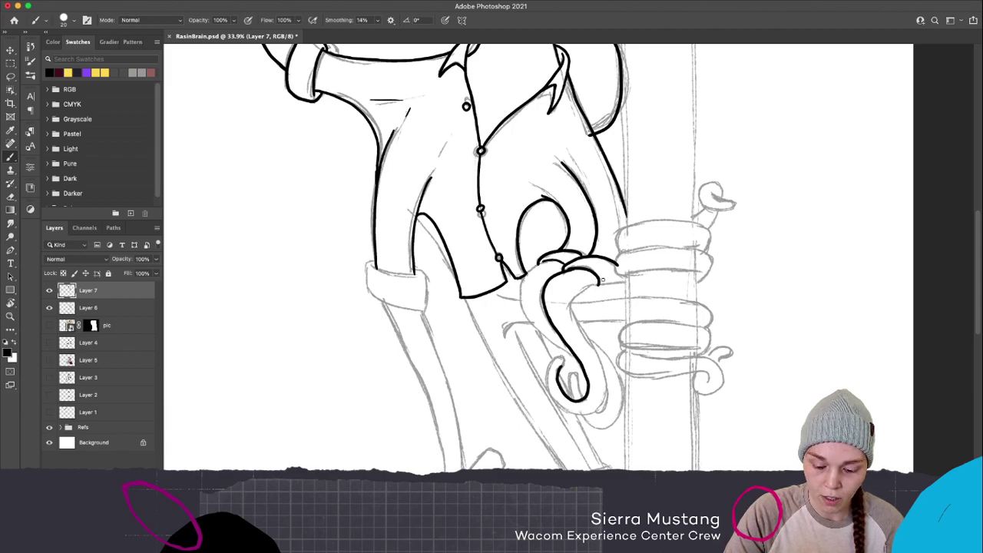
# Try to ink the front tentacle's outer edge from the cuff down around its curled tip
pyautogui.moveTo(598, 283)
pyautogui.mouseDown()
pyautogui.moveTo(569, 312)
pyautogui.moveTo(601, 372)
pyautogui.mouseUp()
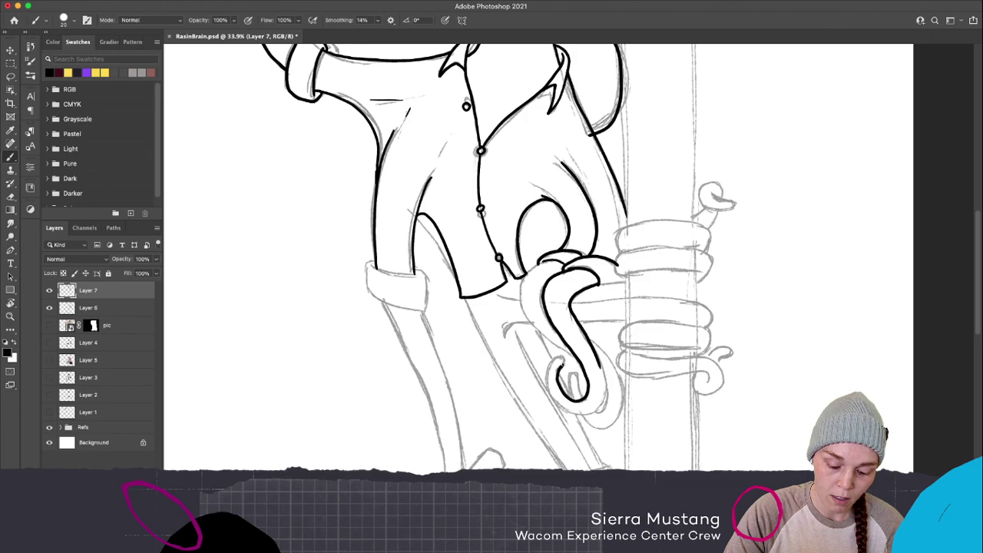
pyautogui.moveTo(562, 370)
pyautogui.mouseDown()
pyautogui.moveTo(562, 361)
pyautogui.moveTo(549, 367)
pyautogui.moveTo(549, 404)
pyautogui.moveTo(585, 413)
pyautogui.moveTo(606, 390)
pyautogui.moveTo(601, 365)
pyautogui.mouseUp()
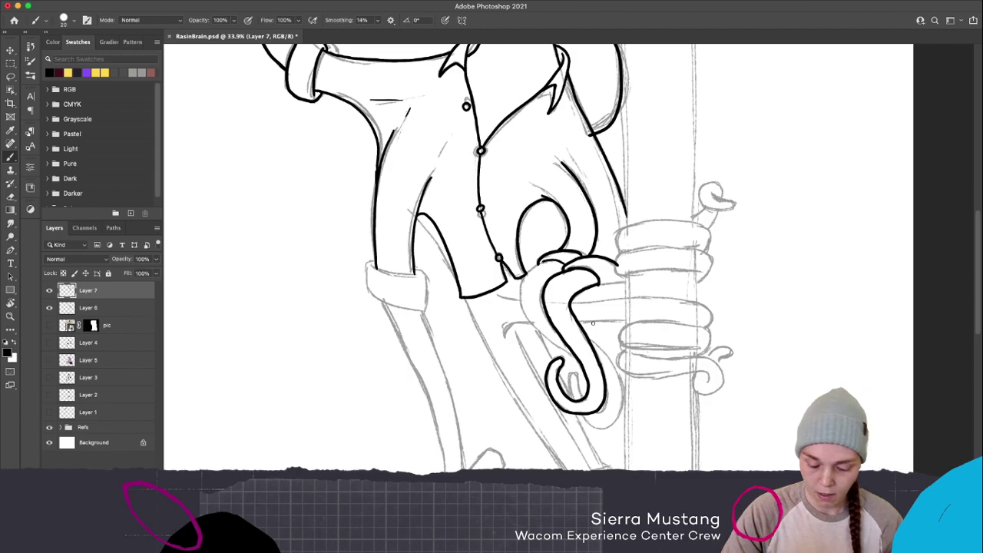
pyautogui.hotkey('ctrl', 'z')
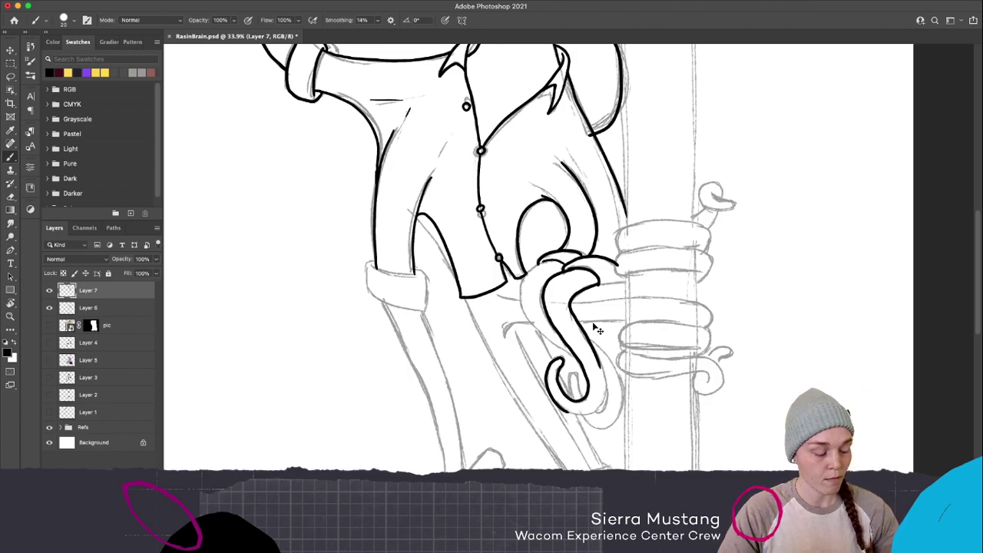
pyautogui.hotkey('ctrl', 'shift', 'z')
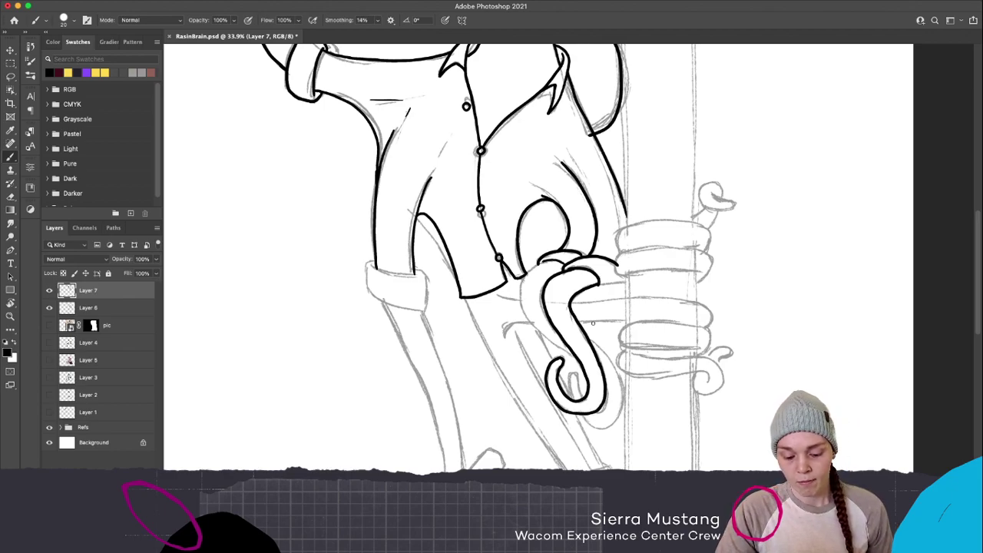
pyautogui.hotkey('ctrl', 'z')
pyautogui.hotkey('ctrl', 'z')
pyautogui.hotkey('ctrl', 'z')
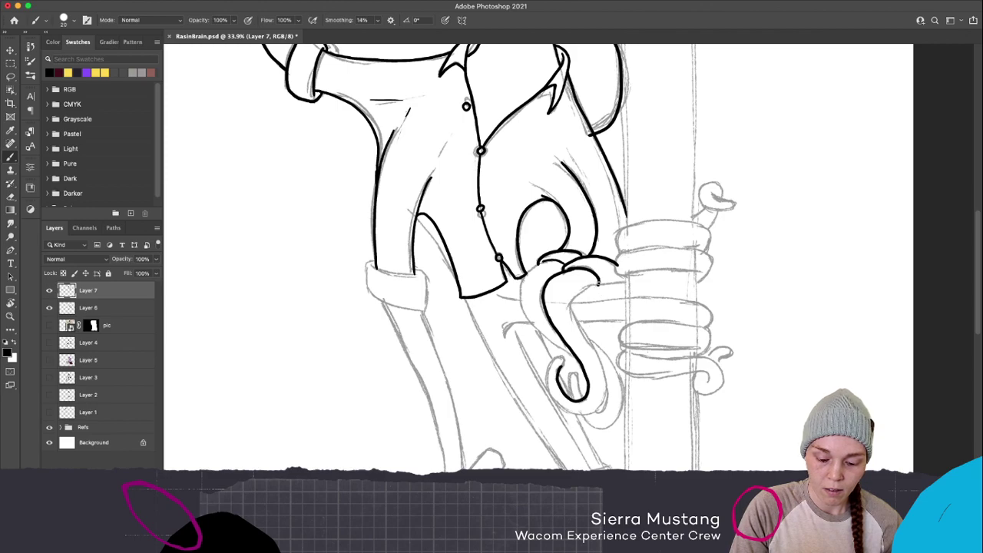
# Redraw the front tentacle's outer edge from the cuff around the curled tip and clean up where the strokes meet
pyautogui.moveTo(599, 283)
pyautogui.mouseDown()
pyautogui.moveTo(571, 301)
pyautogui.moveTo(592, 347)
pyautogui.mouseUp()
pyautogui.hotkey('ctrl', 'z')
pyautogui.hotkey('ctrl', 'z')
pyautogui.moveTo(598, 283)
pyautogui.mouseDown()
pyautogui.moveTo(576, 294)
pyautogui.moveTo(576, 307)
pyautogui.mouseUp()
pyautogui.hotkey('ctrl', 'z')
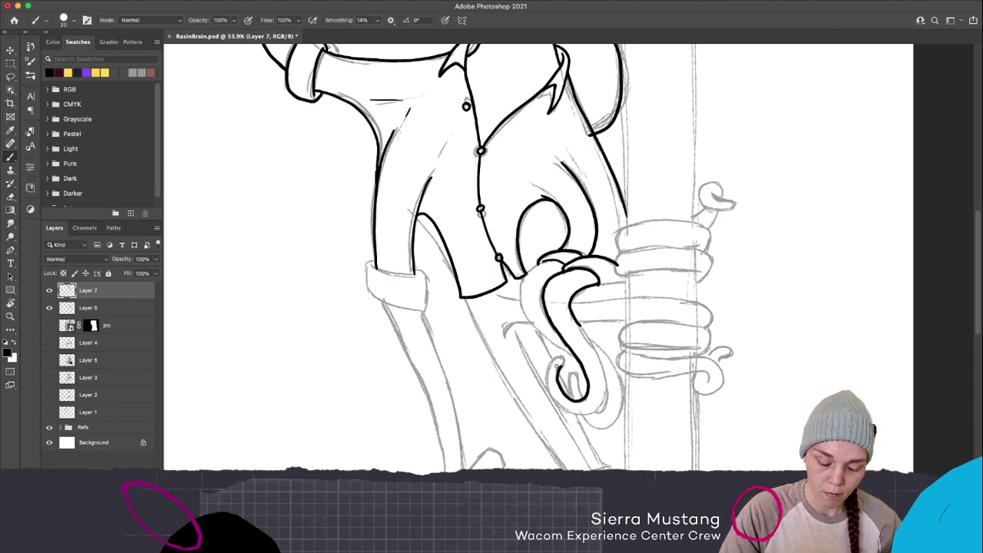
pyautogui.moveTo(559, 369)
pyautogui.mouseDown()
pyautogui.moveTo(564, 358)
pyautogui.moveTo(548, 364)
pyautogui.moveTo(550, 402)
pyautogui.moveTo(595, 414)
pyautogui.moveTo(605, 362)
pyautogui.mouseUp()
pyautogui.moveTo(582, 329); pyautogui.dragTo(605, 375)
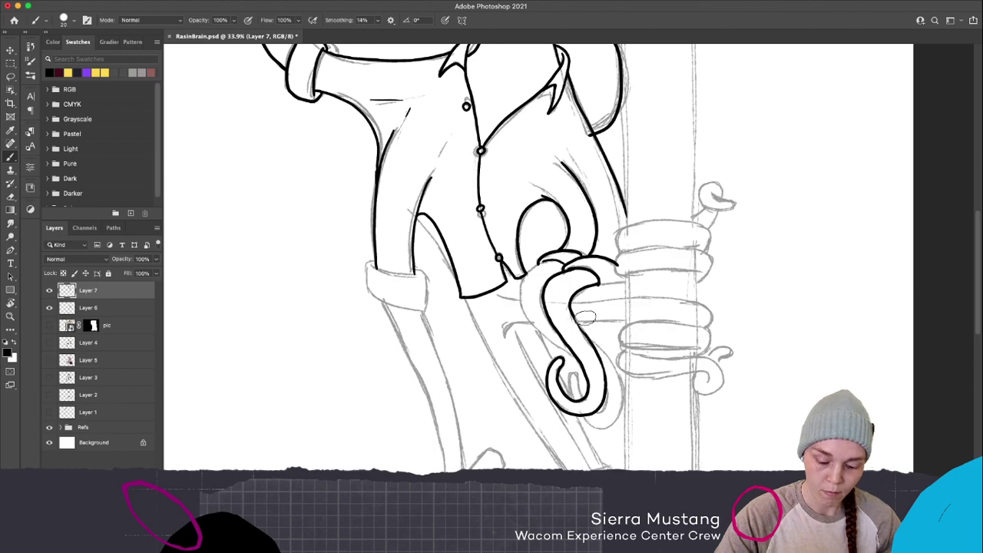
pyautogui.moveTo(571, 310); pyautogui.dragTo(593, 355)
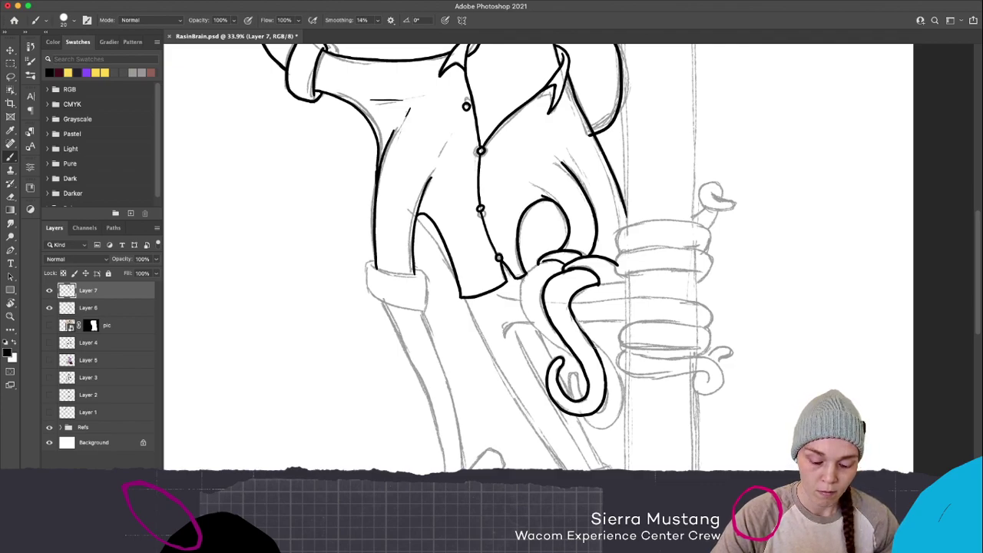
pyautogui.moveTo(570, 313); pyautogui.dragTo(605, 390)
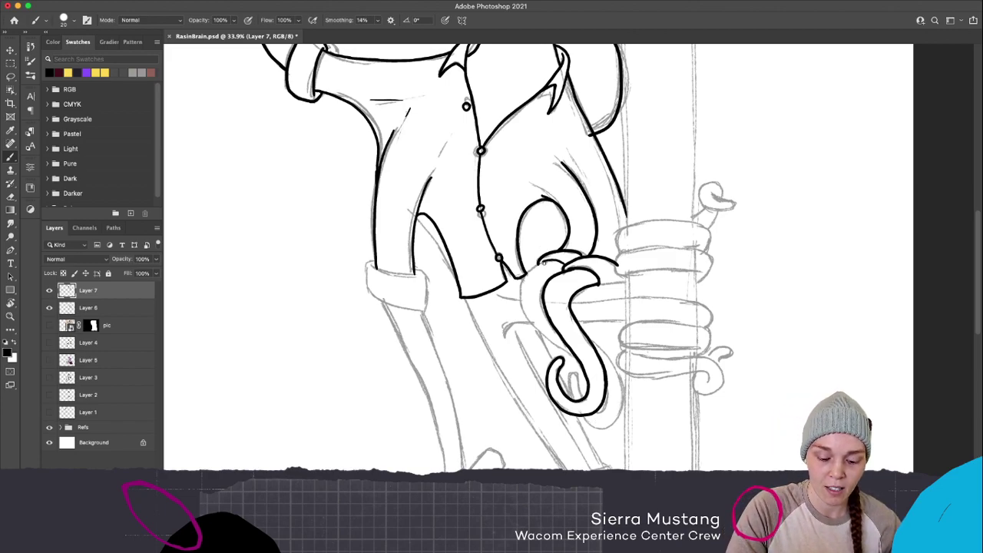
# Ink the second tentacle hanging behind the front one, including its outer edge, lower bend and inner curl
pyautogui.moveTo(550, 259)
pyautogui.mouseDown()
pyautogui.moveTo(520, 286)
pyautogui.moveTo(530, 321)
pyautogui.moveTo(582, 364)
pyautogui.mouseUp()
pyautogui.press('super+z')
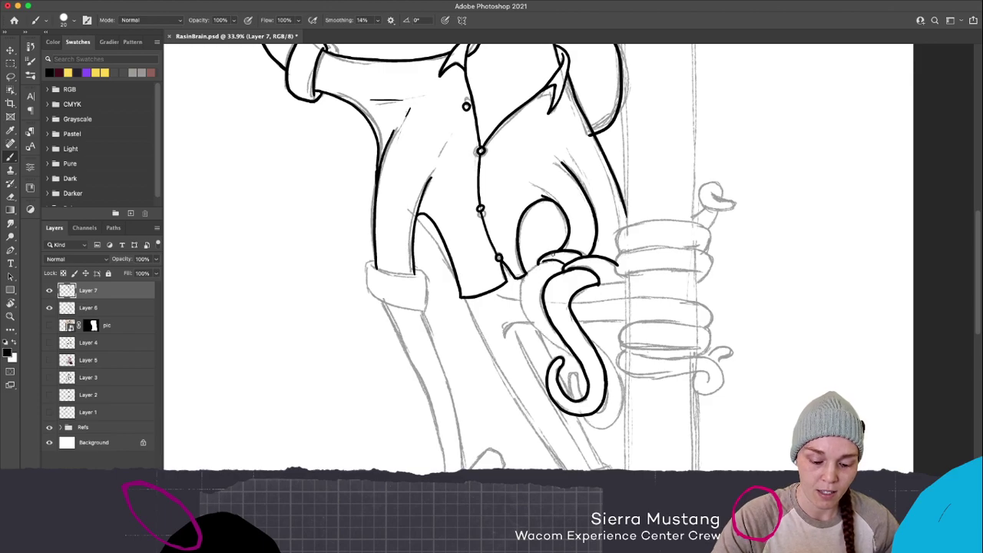
pyautogui.moveTo(550, 259)
pyautogui.mouseDown()
pyautogui.moveTo(523, 297)
pyautogui.moveTo(533, 332)
pyautogui.moveTo(568, 352)
pyautogui.mouseUp()
pyautogui.press('super+z')
pyautogui.moveTo(548, 259)
pyautogui.mouseDown()
pyautogui.moveTo(519, 283)
pyautogui.moveTo(525, 319)
pyautogui.moveTo(585, 369)
pyautogui.moveTo(586, 339)
pyautogui.moveTo(596, 427)
pyautogui.moveTo(621, 394)
pyautogui.mouseUp()
pyautogui.press('super+z')
pyautogui.moveTo(588, 339)
pyautogui.mouseDown()
pyautogui.moveTo(613, 361)
pyautogui.moveTo(625, 414)
pyautogui.moveTo(593, 428)
pyautogui.moveTo(582, 418)
pyautogui.moveTo(604, 410)
pyautogui.moveTo(605, 382)
pyautogui.mouseUp()
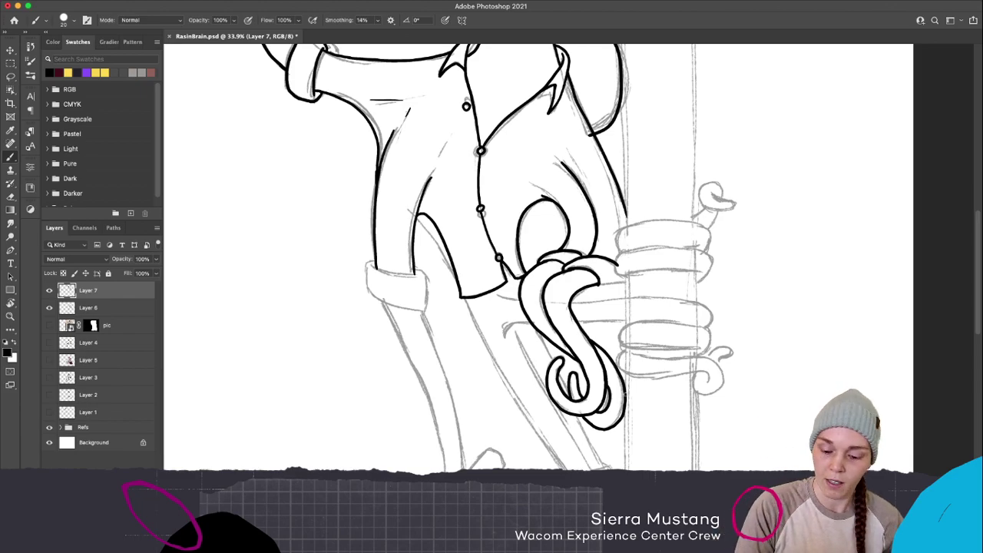
# Try to ink the short line between the shirt hem and the hanging tentacles
pyautogui.moveTo(680, 422)
pyautogui.mouseDown()
pyautogui.moveTo(698, 309)
pyautogui.moveTo(637, 395)
pyautogui.mouseUp()
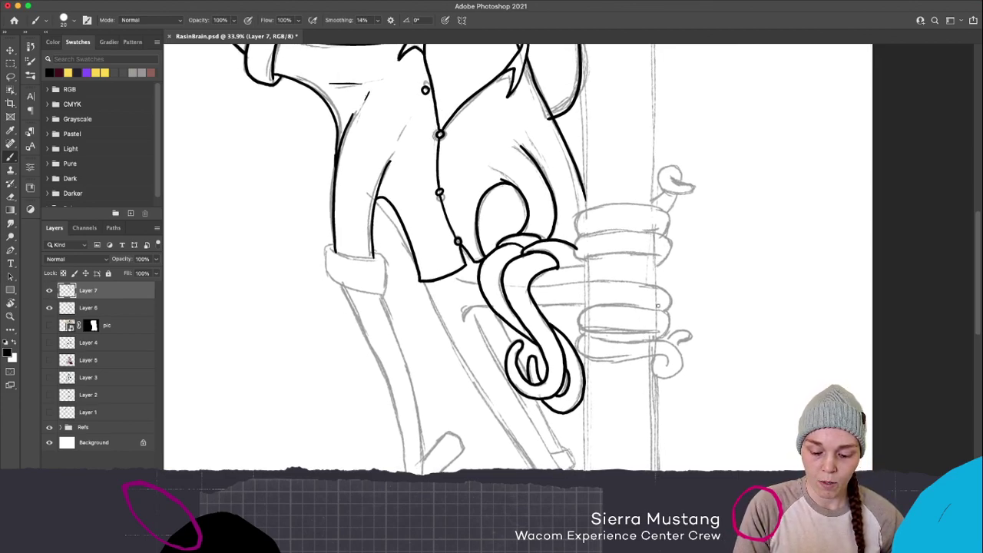
pyautogui.moveTo(621, 406)
pyautogui.mouseDown()
pyautogui.moveTo(617, 299)
pyautogui.moveTo(615, 435)
pyautogui.mouseUp()
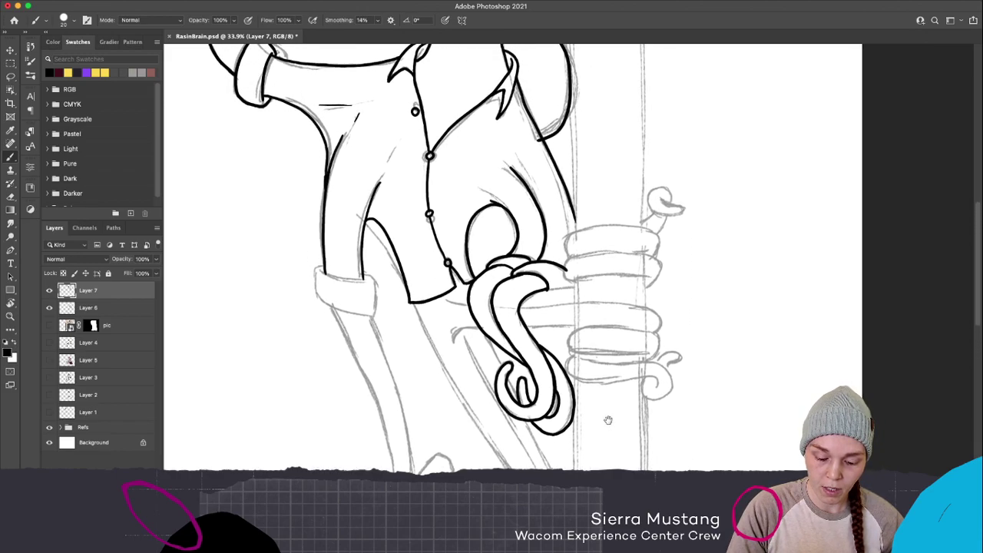
pyautogui.moveTo(445, 300); pyautogui.dragTo(470, 304)
pyautogui.press('super+z')
pyautogui.press('super+z')
pyautogui.press('super+z')
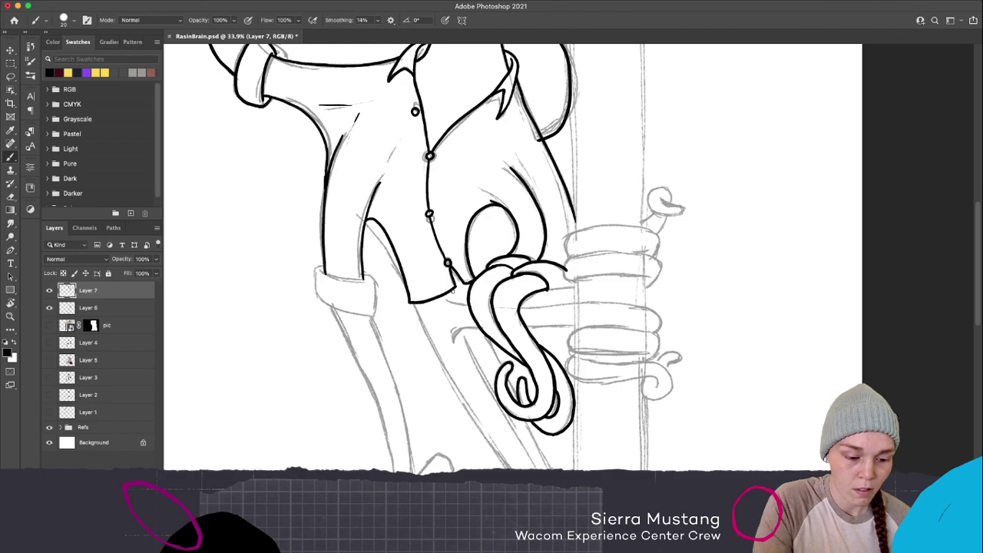
# Raise the brush smoothing to 19%
pyautogui.click(377, 20)
pyautogui.moveTo(378, 37); pyautogui.dragTo(380, 36)
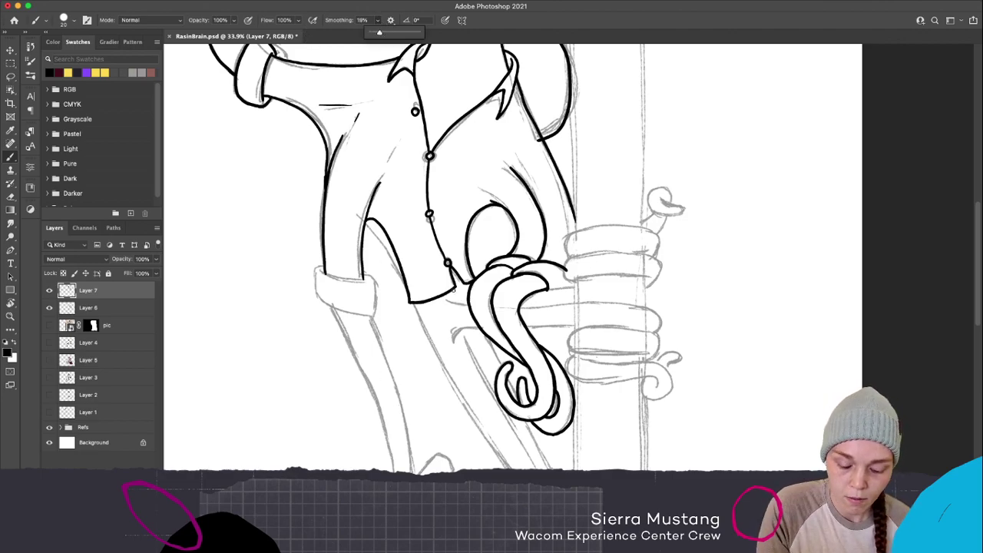
# Ink the short line below the shirt hem and the upper edge of the lower tentacle, ending in a rounded bend past the trunk
pyautogui.click(447, 300)
pyautogui.moveTo(447, 300); pyautogui.dragTo(637, 308)
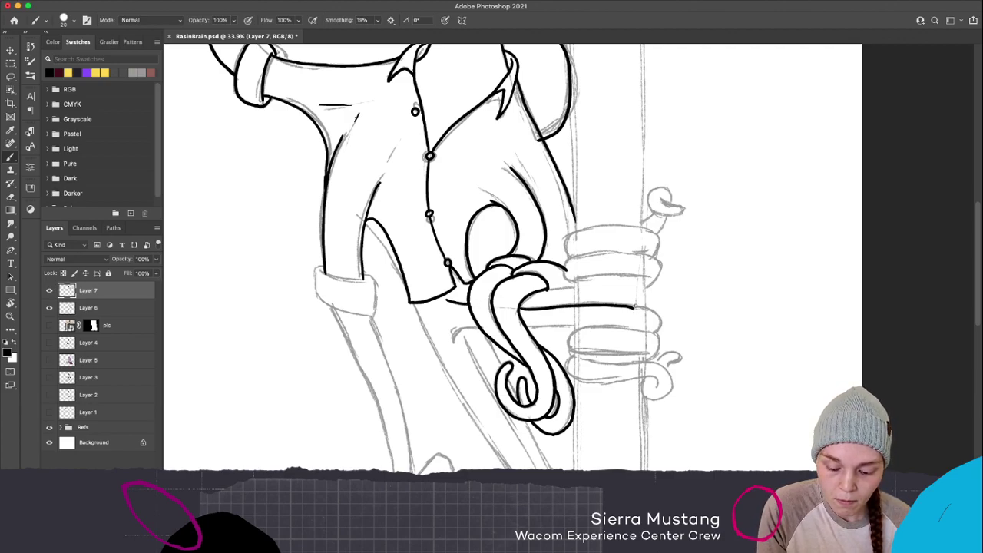
pyautogui.press('super+z')
pyautogui.moveTo(519, 307)
pyautogui.mouseDown()
pyautogui.moveTo(599, 305)
pyautogui.moveTo(663, 327)
pyautogui.moveTo(658, 331)
pyautogui.mouseUp()
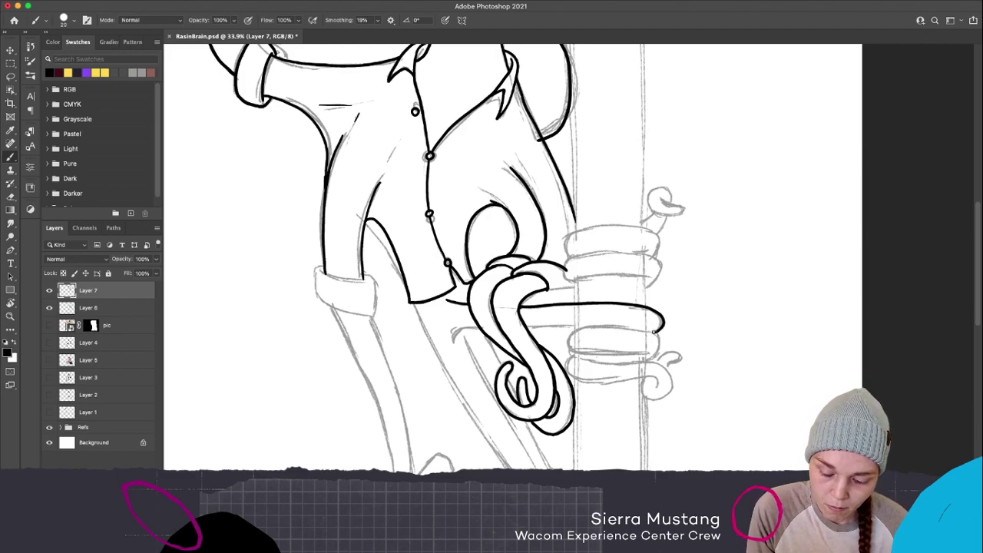
# Ink the closed coil of the lower tentacle around the tree trunk, redoing strokes until the loop follows the sketch
pyautogui.moveTo(649, 352); pyautogui.dragTo(574, 349)
pyautogui.moveTo(658, 332)
pyautogui.mouseDown()
pyautogui.moveTo(648, 353)
pyautogui.moveTo(601, 355)
pyautogui.moveTo(569, 348)
pyautogui.moveTo(570, 340)
pyautogui.moveTo(629, 329)
pyautogui.moveTo(572, 334)
pyautogui.moveTo(578, 353)
pyautogui.moveTo(594, 351)
pyautogui.moveTo(595, 326)
pyautogui.moveTo(569, 343)
pyautogui.moveTo(652, 355)
pyautogui.moveTo(641, 328)
pyautogui.moveTo(571, 352)
pyautogui.mouseUp()
pyautogui.press('super+z')
pyautogui.press('super+z')
pyautogui.press('super+z')
pyautogui.press('super+z')
pyautogui.press('super+z')
pyautogui.press('super+z')
pyautogui.moveTo(647, 353); pyautogui.dragTo(567, 346)
pyautogui.press('super+z')
pyautogui.moveTo(651, 353)
pyautogui.mouseDown()
pyautogui.moveTo(572, 351)
pyautogui.moveTo(570, 332)
pyautogui.moveTo(658, 332)
pyautogui.moveTo(660, 347)
pyautogui.mouseUp()
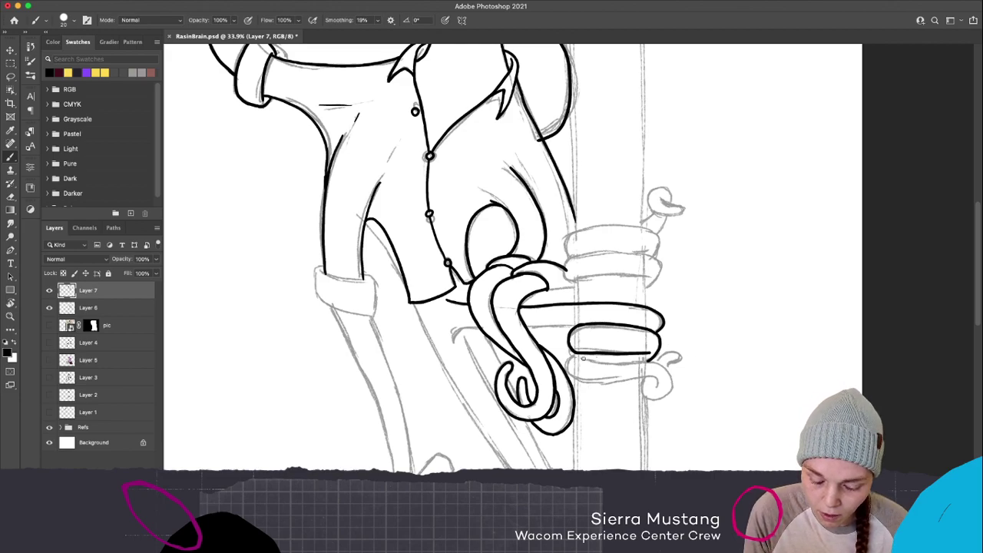
# Ink the lowest coil around the trunk, including its spiral curl and the small pointed tip beside it
pyautogui.moveTo(576, 358)
pyautogui.mouseDown()
pyautogui.moveTo(666, 372)
pyautogui.moveTo(663, 396)
pyautogui.moveTo(641, 387)
pyautogui.moveTo(646, 377)
pyautogui.mouseUp()
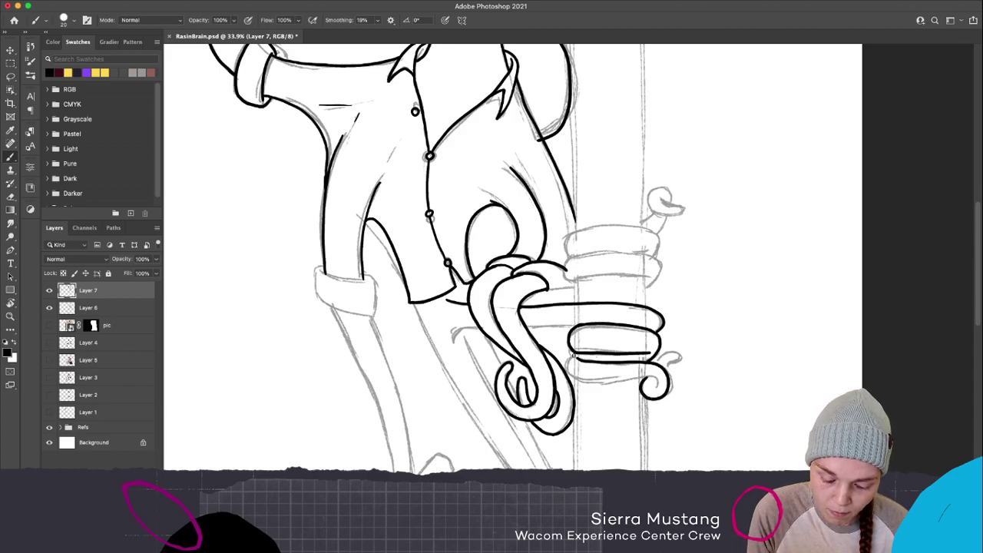
pyautogui.moveTo(572, 355)
pyautogui.mouseDown()
pyautogui.moveTo(568, 377)
pyautogui.moveTo(644, 378)
pyautogui.moveTo(664, 396)
pyautogui.mouseUp()
pyautogui.press('super+z')
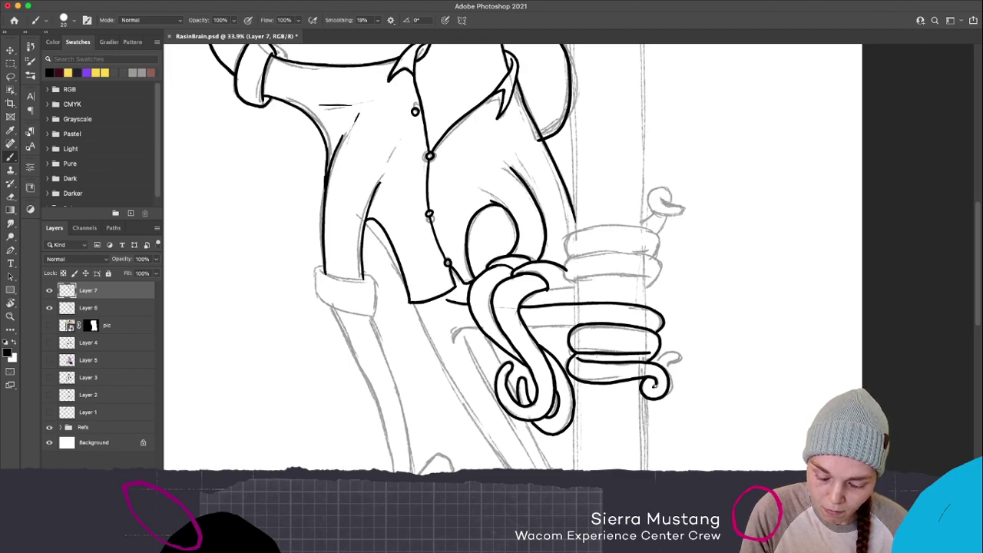
pyautogui.moveTo(653, 361)
pyautogui.mouseDown()
pyautogui.moveTo(679, 355)
pyautogui.moveTo(665, 372)
pyautogui.moveTo(677, 356)
pyautogui.moveTo(686, 363)
pyautogui.moveTo(675, 368)
pyautogui.mouseUp()
pyautogui.hotkey('ctrl', 'z')
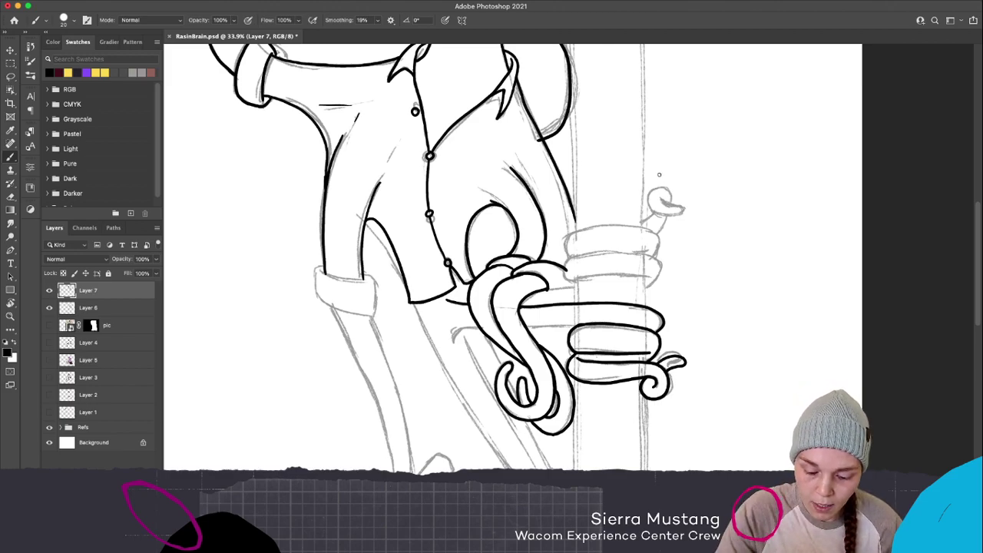
# Ink the lower edge of the upper tentacle leading to the trunk and its first coil around the trunk
pyautogui.moveTo(541, 290); pyautogui.dragTo(576, 286)
pyautogui.press('super+z')
pyautogui.moveTo(651, 276)
pyautogui.mouseDown()
pyautogui.moveTo(572, 281)
pyautogui.moveTo(562, 267)
pyautogui.moveTo(566, 257)
pyautogui.moveTo(625, 252)
pyautogui.moveTo(660, 265)
pyautogui.moveTo(653, 284)
pyautogui.moveTo(658, 266)
pyautogui.mouseUp()
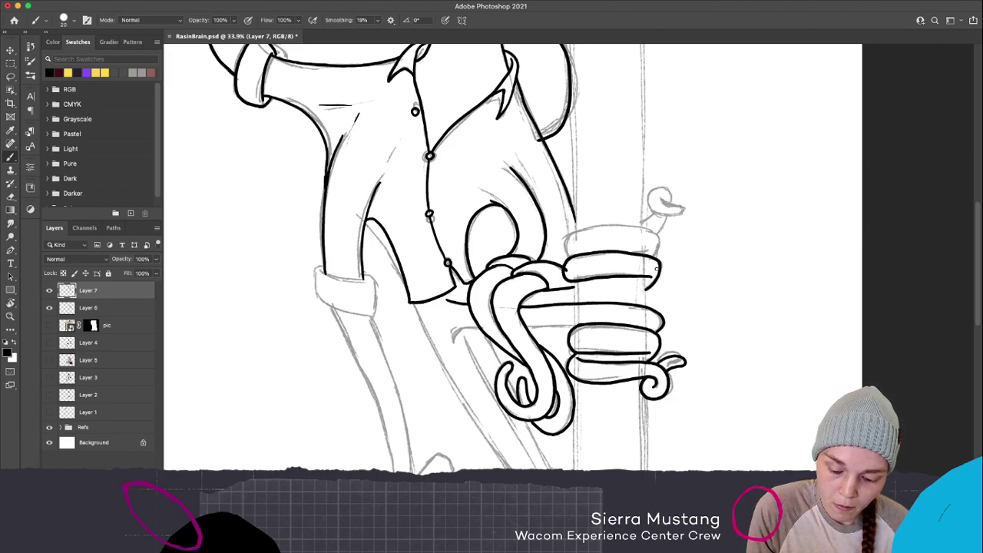
pyautogui.press('super+z')
pyautogui.press('super+z')
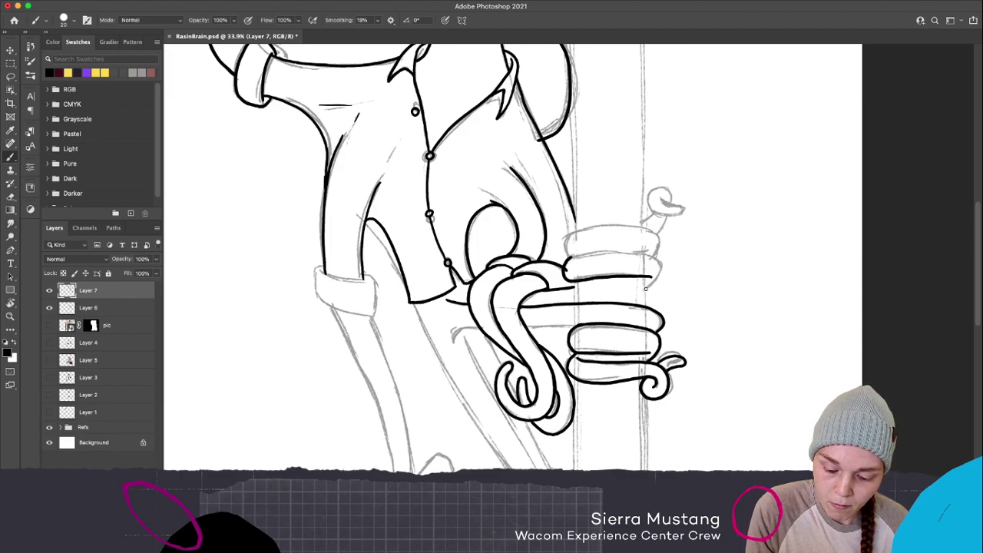
pyautogui.moveTo(646, 289)
pyautogui.mouseDown()
pyautogui.moveTo(658, 278)
pyautogui.moveTo(649, 254)
pyautogui.moveTo(584, 259)
pyautogui.mouseUp()
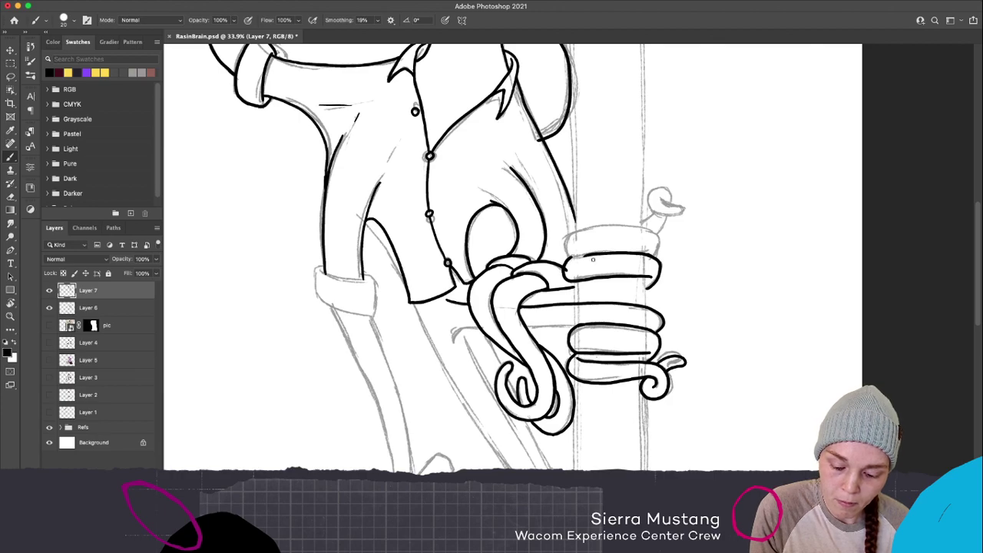
pyautogui.moveTo(654, 249)
pyautogui.mouseDown()
pyautogui.moveTo(580, 255)
pyautogui.moveTo(599, 254)
pyautogui.moveTo(575, 270)
pyautogui.mouseUp()
pyautogui.press('super+z')
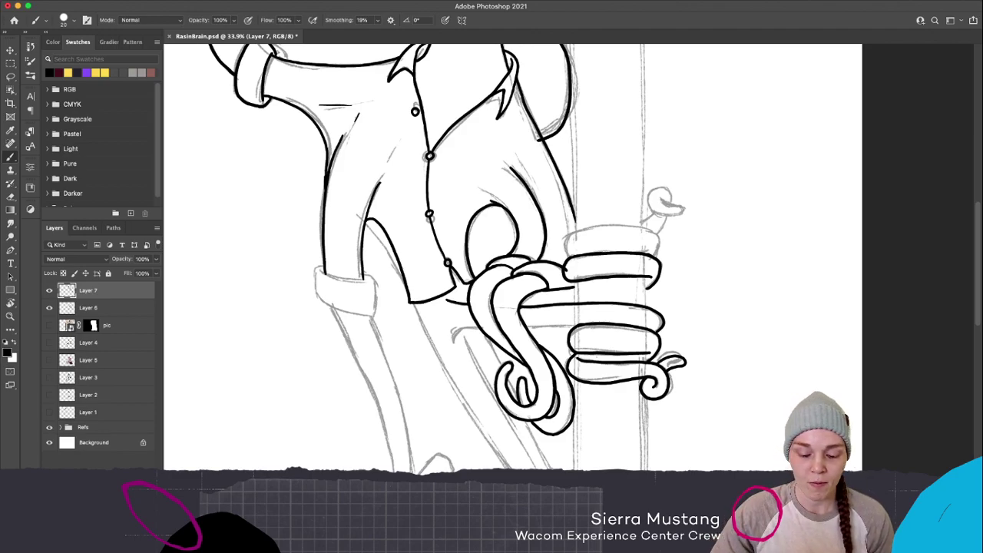
# Ink the topmost coil of the upper tentacle around the trunk, with a smooth, joined upper edge
pyautogui.moveTo(567, 255)
pyautogui.mouseDown()
pyautogui.moveTo(573, 234)
pyautogui.moveTo(633, 220)
pyautogui.mouseUp()
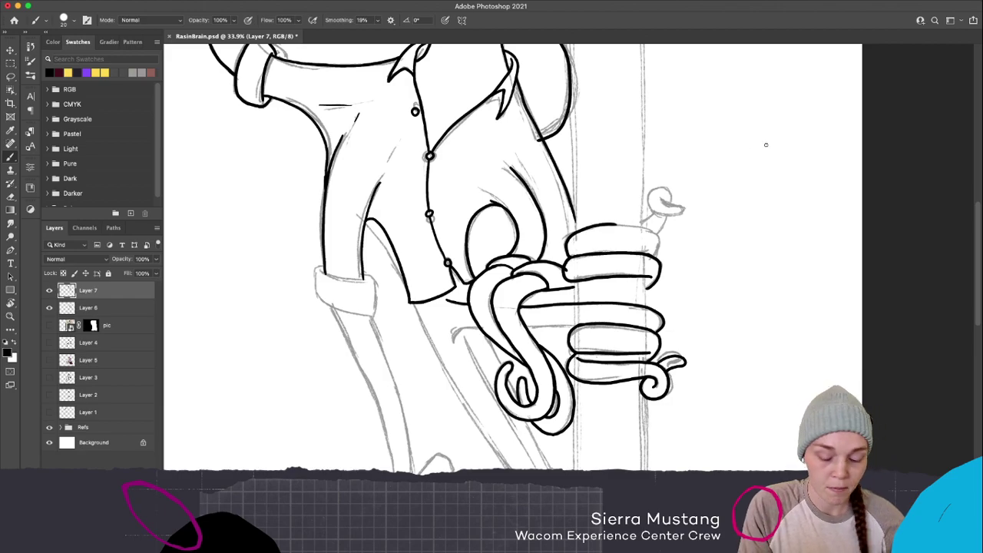
pyautogui.press('super+z')
pyautogui.moveTo(567, 257)
pyautogui.mouseDown()
pyautogui.moveTo(585, 228)
pyautogui.moveTo(659, 239)
pyautogui.moveTo(623, 229)
pyautogui.mouseUp()
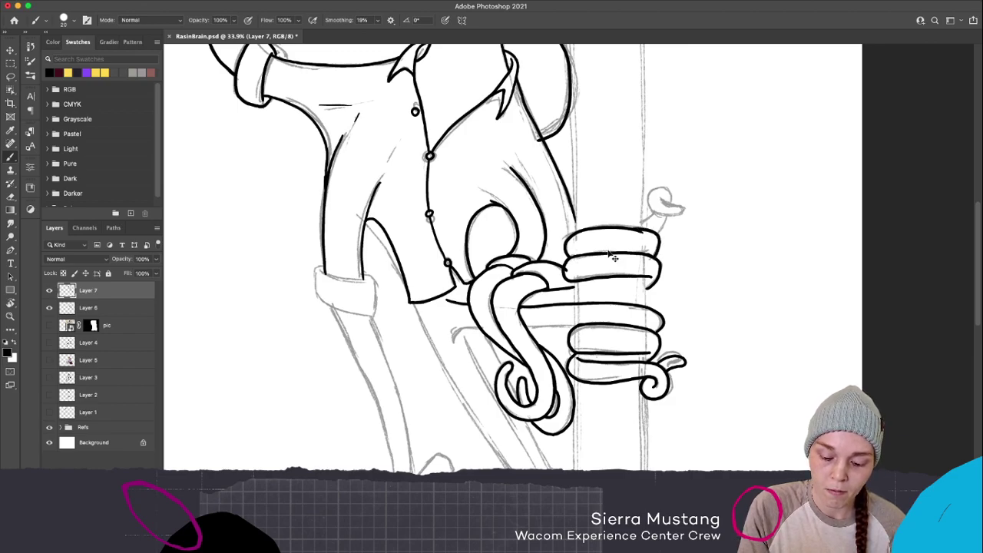
pyautogui.moveTo(644, 231); pyautogui.dragTo(621, 228)
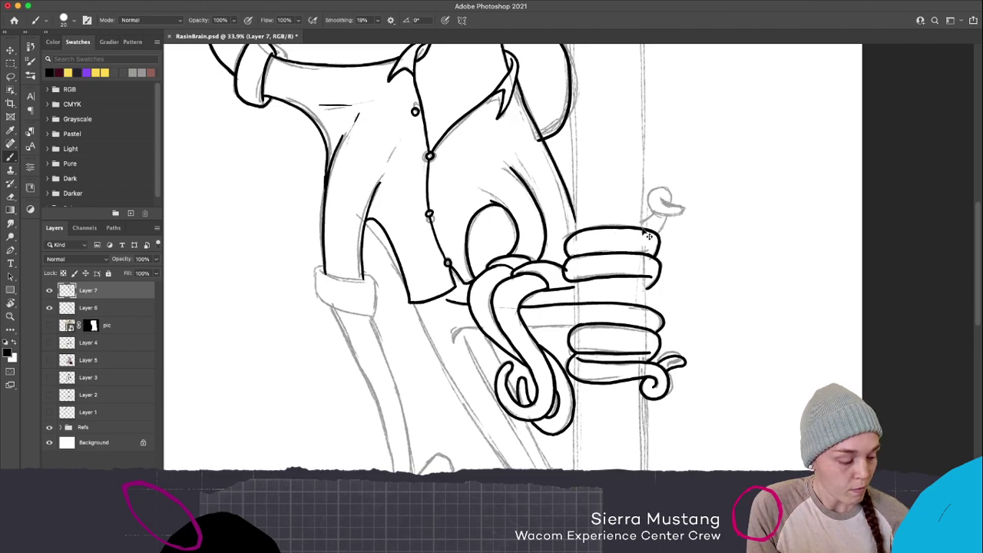
pyautogui.moveTo(608, 228); pyautogui.dragTo(634, 229)
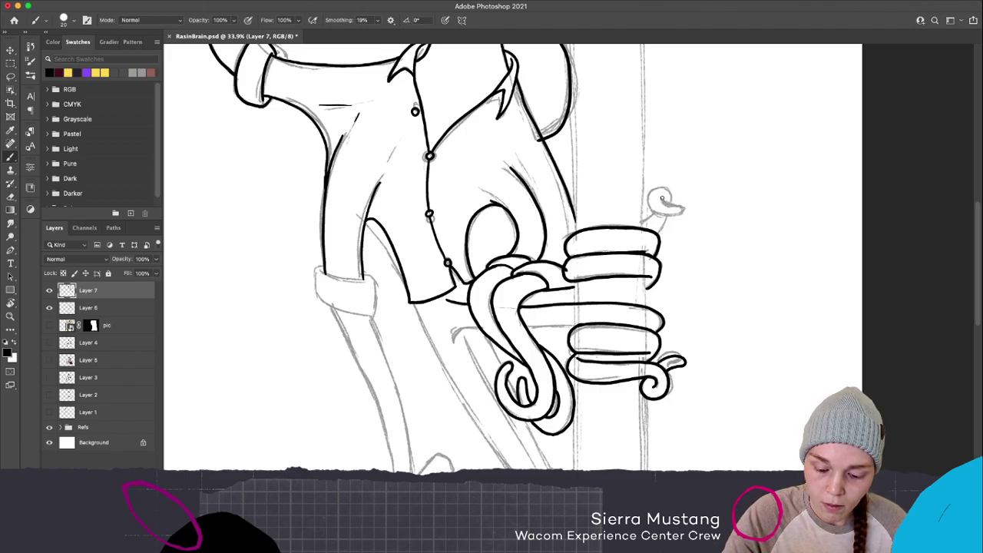
# Ink the curled tip of the upper tentacle and the short stem joining it to the topmost coil
pyautogui.moveTo(661, 198)
pyautogui.mouseDown()
pyautogui.moveTo(683, 212)
pyautogui.moveTo(645, 214)
pyautogui.moveTo(648, 196)
pyautogui.moveTo(653, 214)
pyautogui.moveTo(674, 216)
pyautogui.moveTo(681, 207)
pyautogui.moveTo(662, 198)
pyautogui.mouseUp()
pyautogui.press('super+z')
pyautogui.press('super+z')
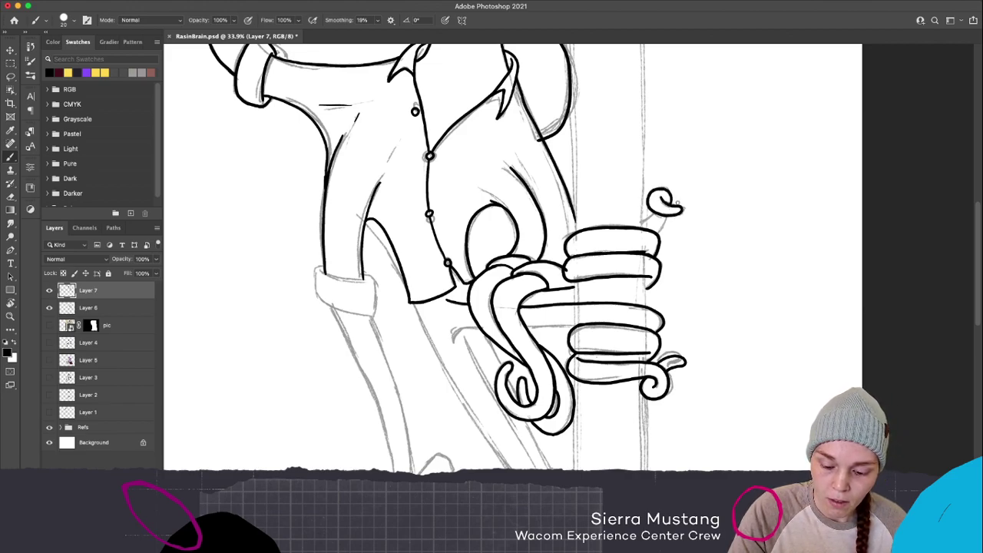
pyautogui.moveTo(656, 212)
pyautogui.mouseDown()
pyautogui.moveTo(642, 222)
pyautogui.moveTo(657, 231)
pyautogui.mouseUp()
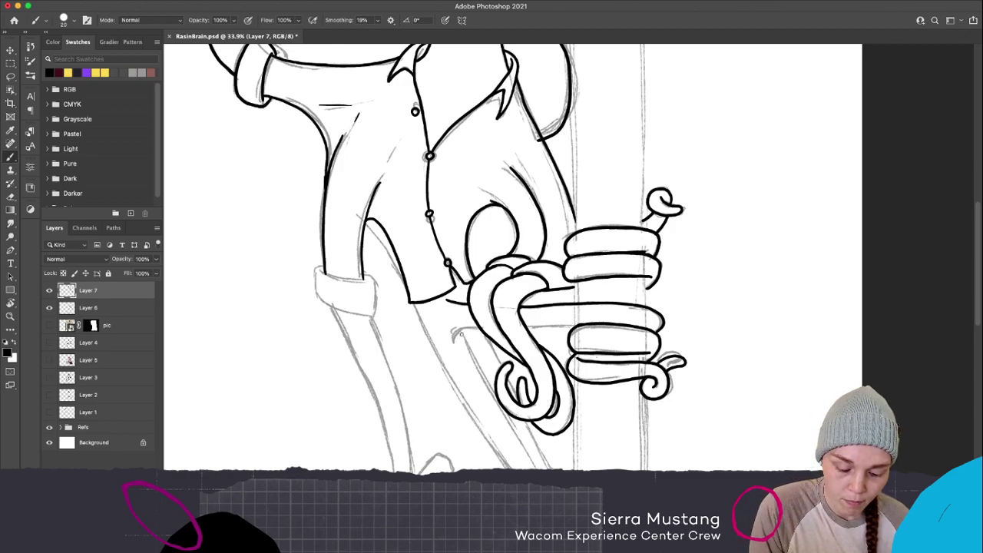
pyautogui.moveTo(454, 330); pyautogui.dragTo(484, 325)
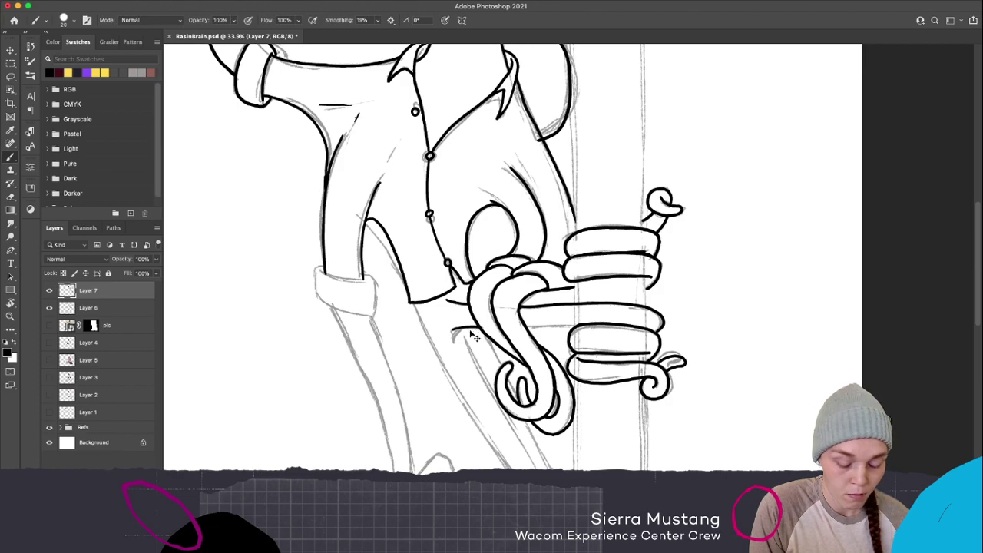
pyautogui.moveTo(457, 338); pyautogui.dragTo(483, 327)
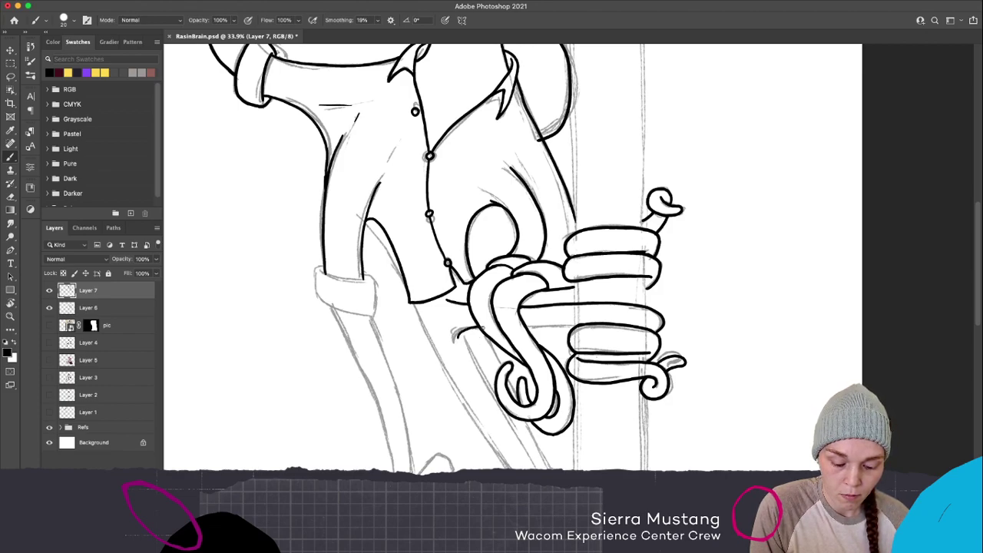
pyautogui.press('super+z')
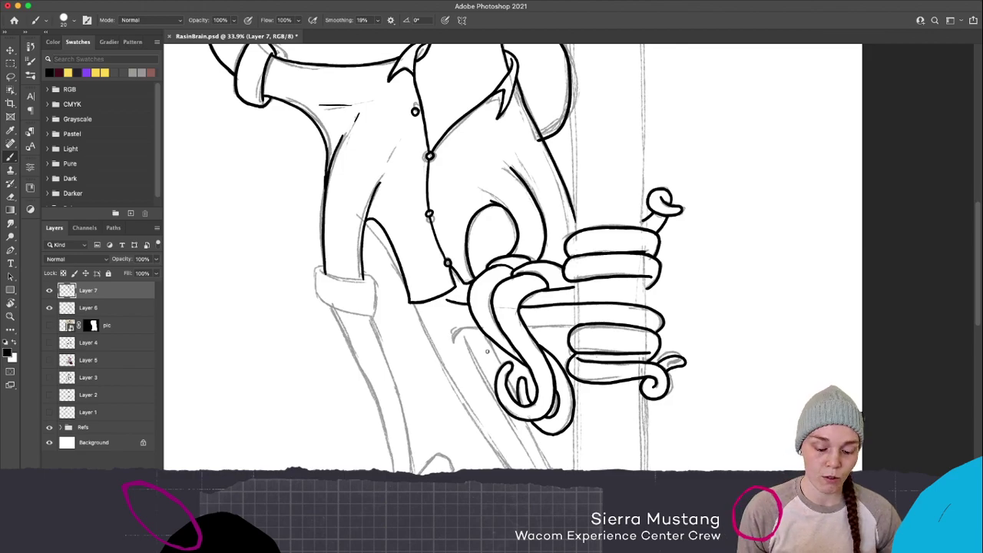
# On Layer 6, lasso the sketched lower part of the rear leg with the trunk lines and move it down to lengthen the leg
pyautogui.press('z')
pyautogui.moveTo(710, 314); pyautogui.dragTo(685, 318)
pyautogui.press('b')
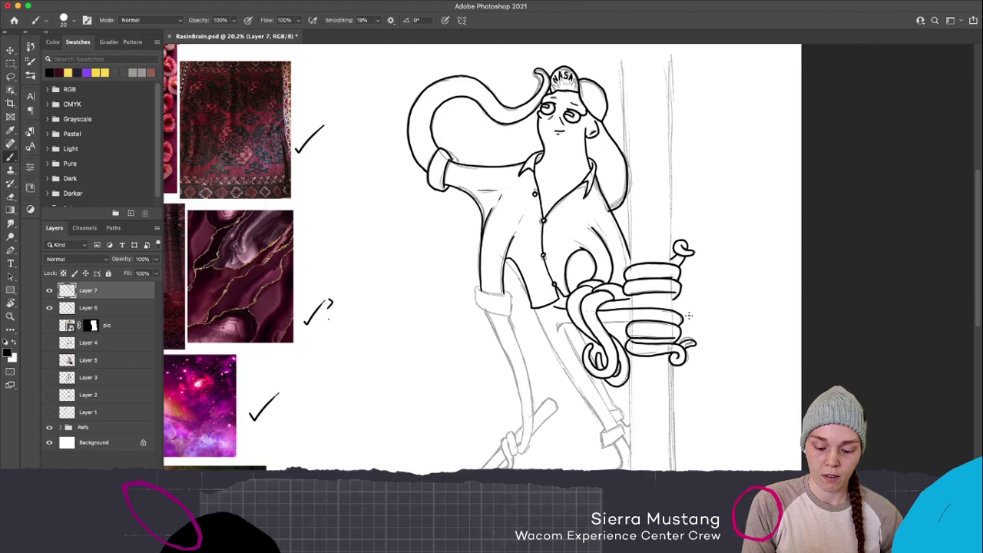
pyautogui.hotkey('ctrl', '0')
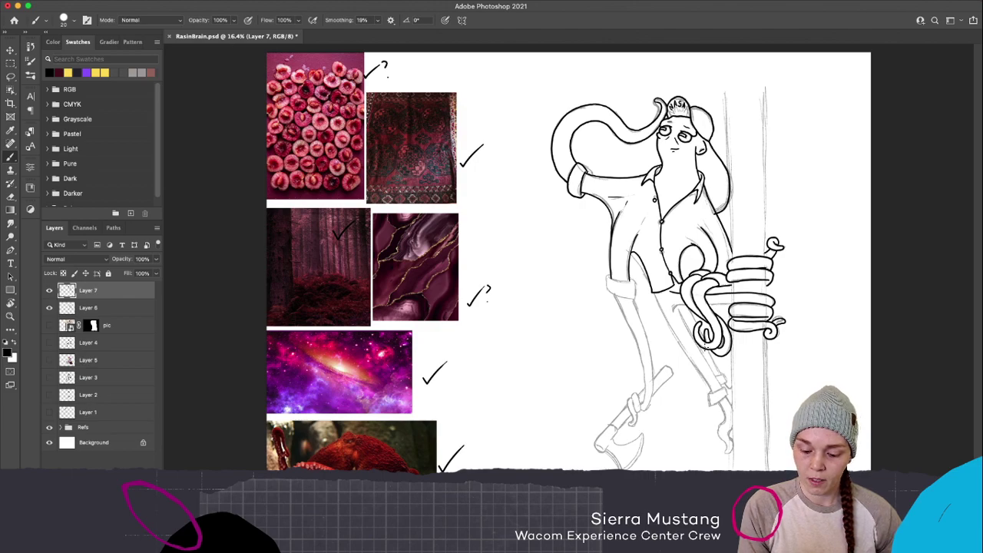
pyautogui.hotkey('alt', '[')
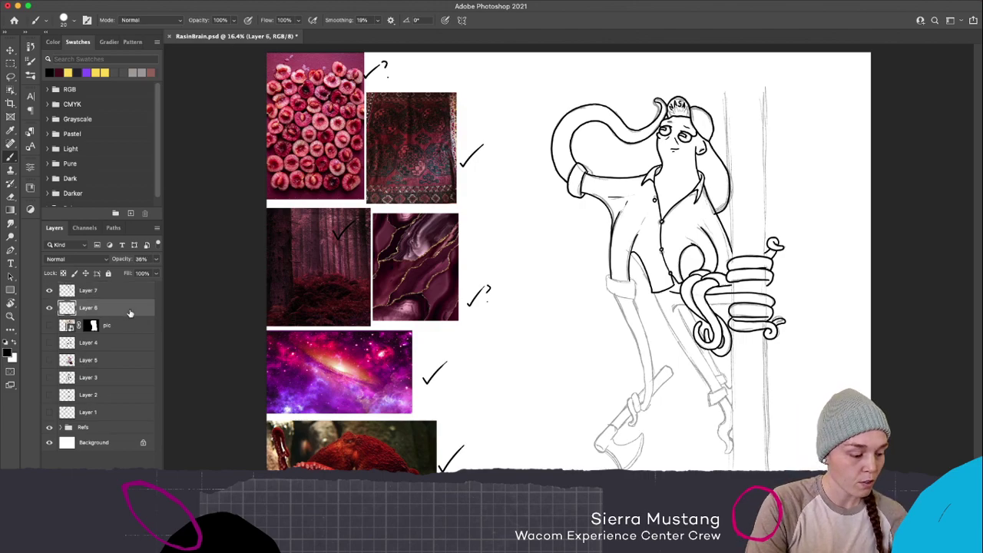
pyautogui.press('l')
pyautogui.moveTo(728, 365)
pyautogui.mouseDown()
pyautogui.moveTo(777, 355)
pyautogui.moveTo(700, 364)
pyautogui.moveTo(690, 396)
pyautogui.moveTo(734, 464)
pyautogui.moveTo(776, 365)
pyautogui.moveTo(791, 430)
pyautogui.moveTo(757, 413)
pyautogui.moveTo(758, 435)
pyautogui.moveTo(758, 421)
pyautogui.mouseUp()
pyautogui.press('v')
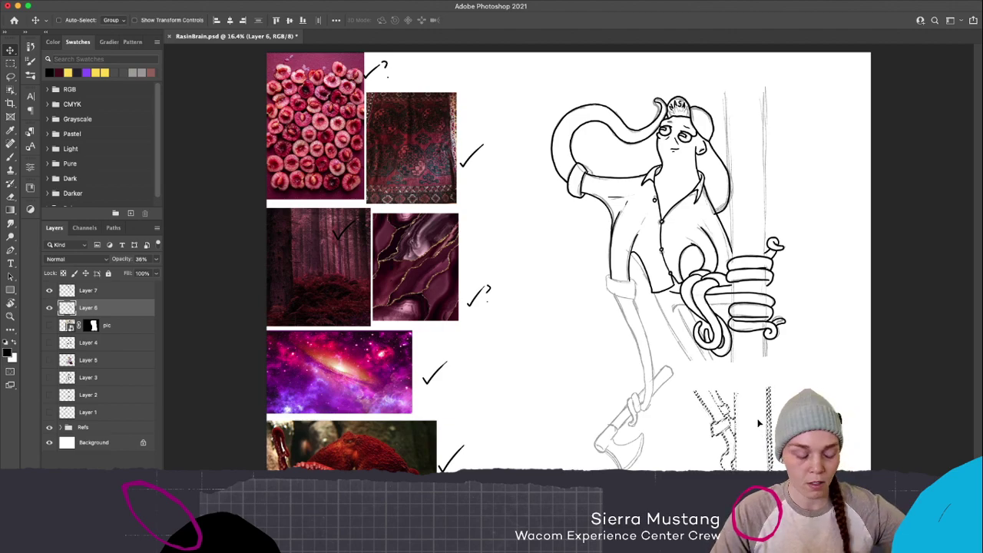
pyautogui.hotkey('ctrl', 'd')
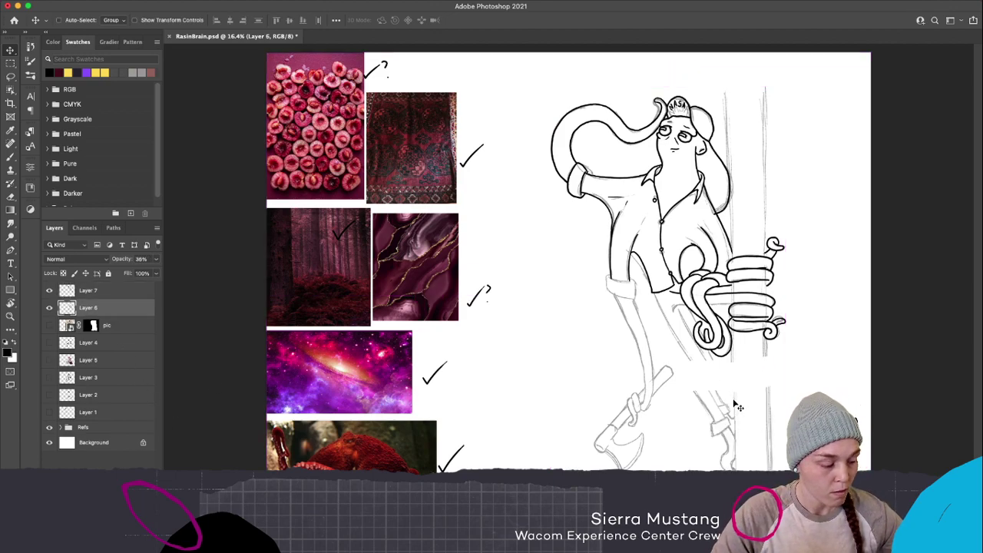
# Sketch the missing trunk and rear leg outlines across the gap on Layer 6, reworking the strokes along the leg's back edge
pyautogui.press('b')
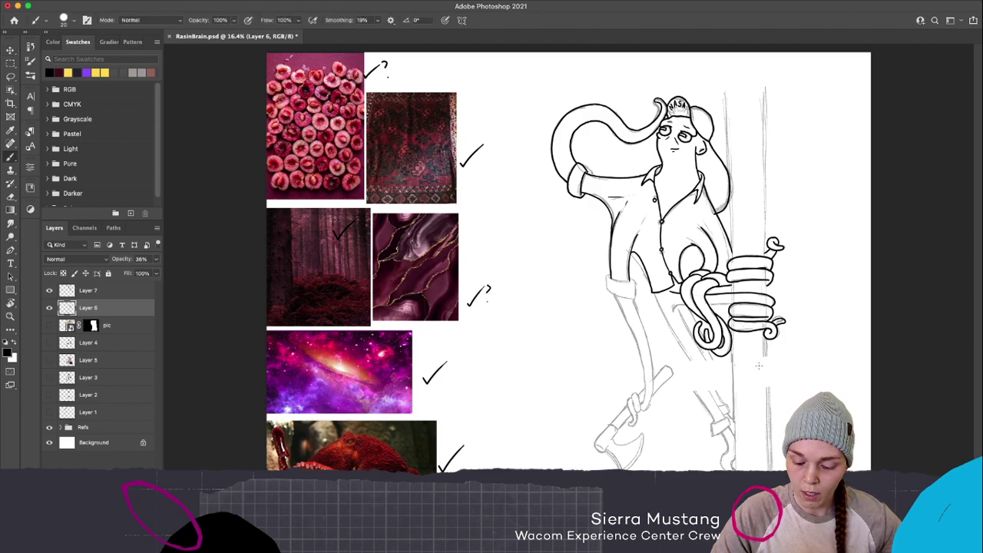
pyautogui.moveTo(659, 305); pyautogui.dragTo(711, 419)
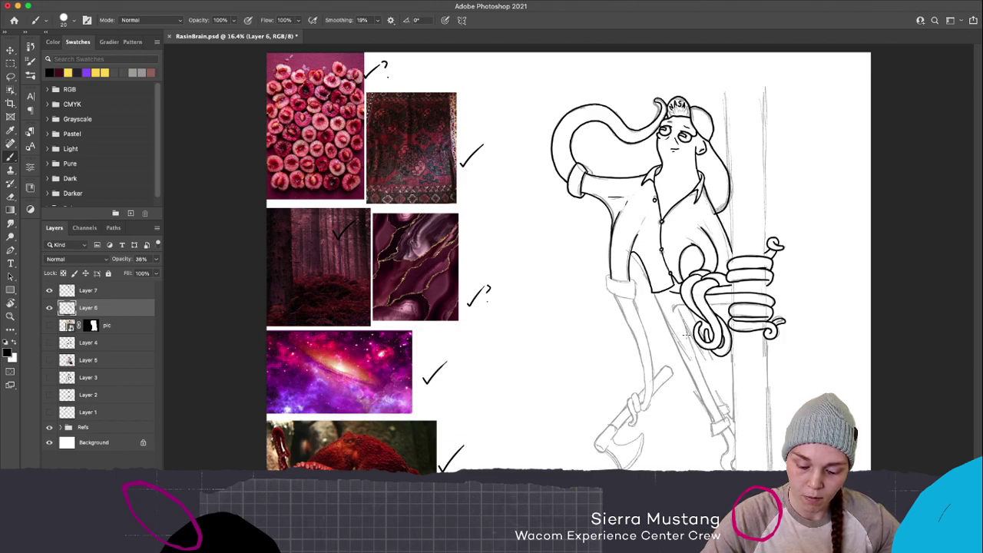
pyautogui.moveTo(679, 319); pyautogui.dragTo(718, 404)
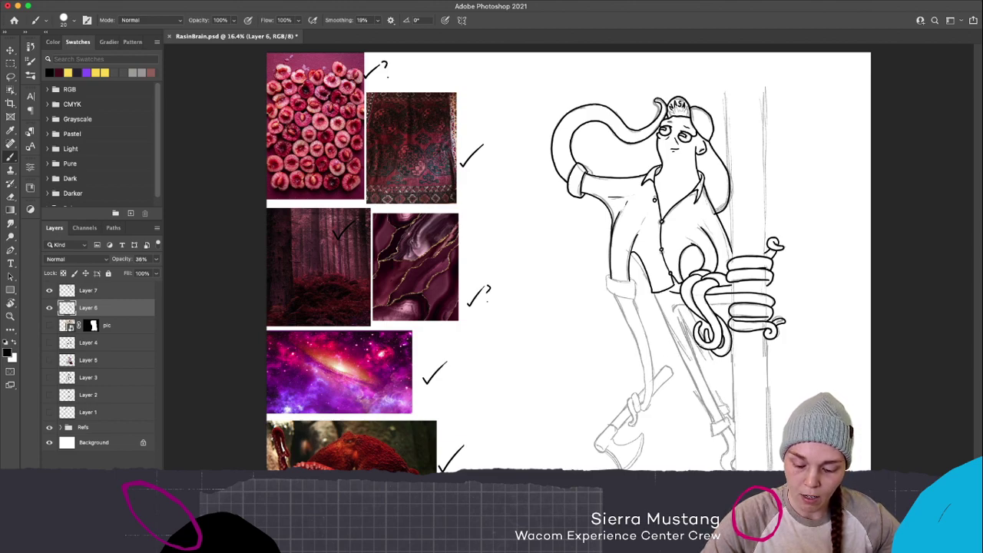
pyautogui.moveTo(707, 352); pyautogui.dragTo(721, 391)
pyautogui.moveTo(702, 346)
pyautogui.mouseDown()
pyautogui.moveTo(725, 410)
pyautogui.moveTo(716, 388)
pyautogui.mouseUp()
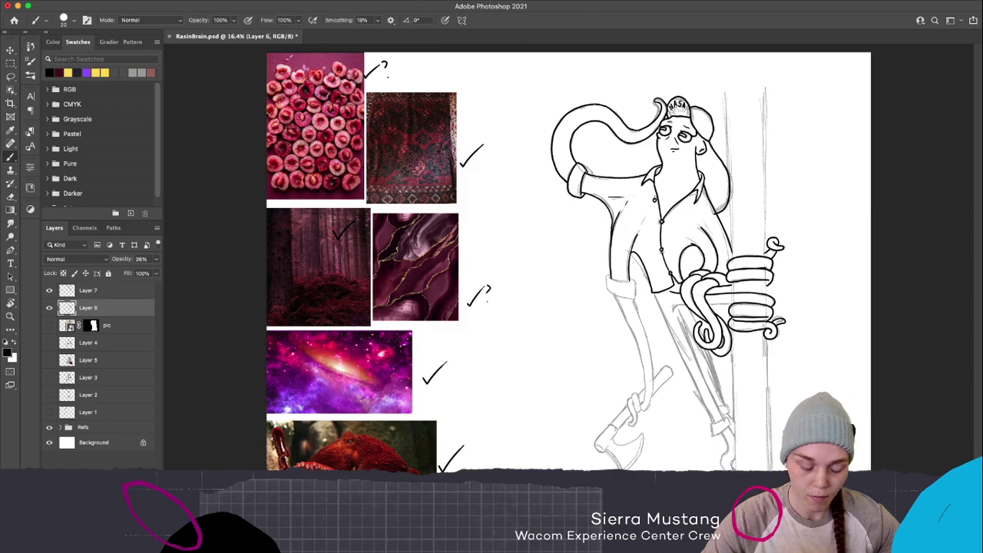
pyautogui.press('super+z')
pyautogui.press('super+z')
pyautogui.press('super+z')
pyautogui.press('super+z')
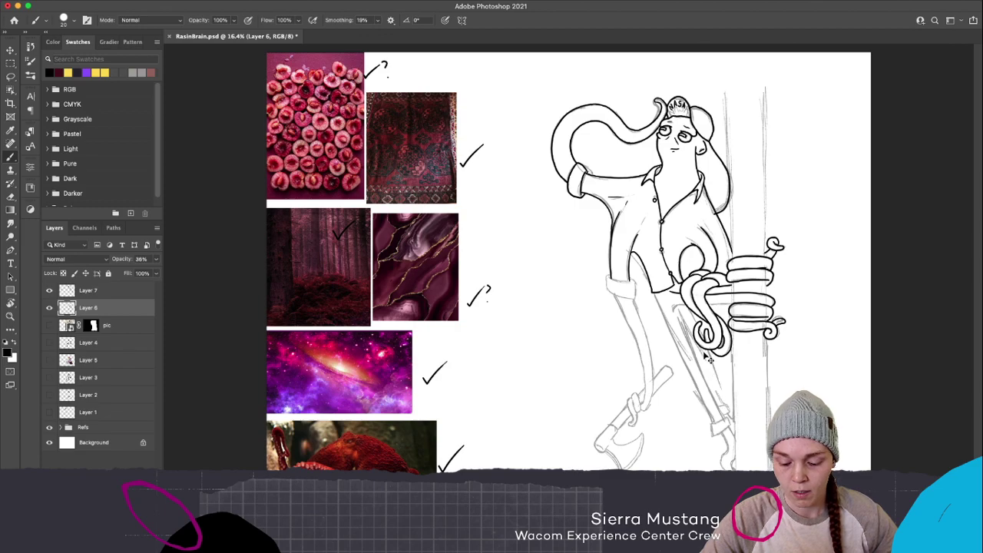
pyautogui.press('super+z')
pyautogui.moveTo(720, 400)
pyautogui.mouseDown()
pyautogui.moveTo(699, 348)
pyautogui.moveTo(720, 395)
pyautogui.mouseUp()
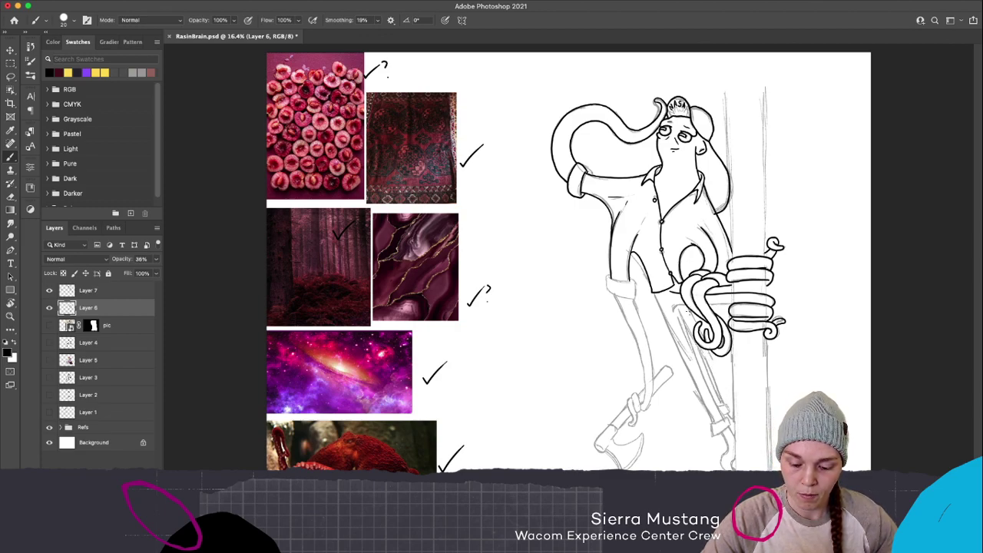
pyautogui.moveTo(701, 351); pyautogui.dragTo(717, 397)
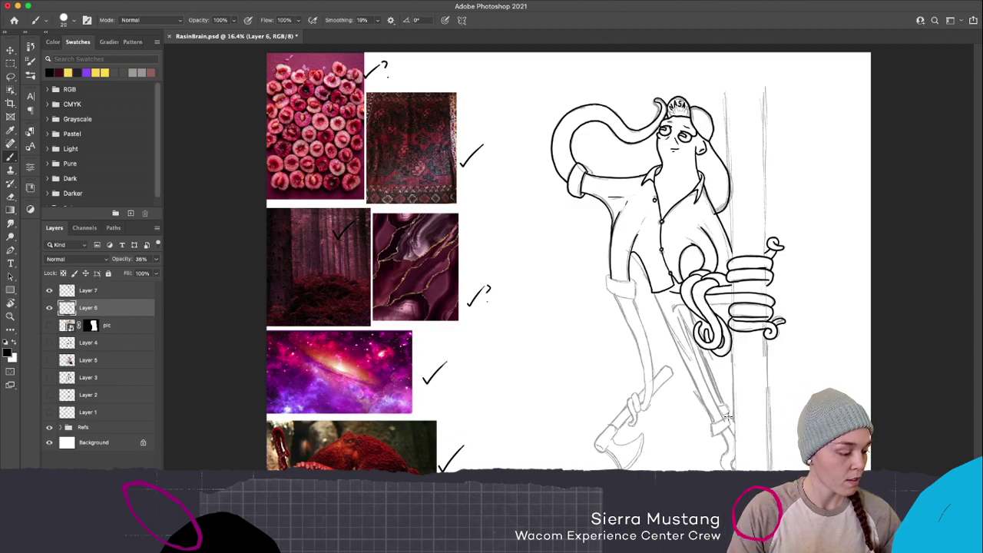
# On Layer 7, ink the short curve below the shirt hem and the lower edge of the lower tentacle up to the trunk
pyautogui.press('super+space')
pyautogui.moveTo(705, 324); pyautogui.dragTo(750, 324)
pyautogui.moveTo(794, 363); pyautogui.dragTo(763, 358)
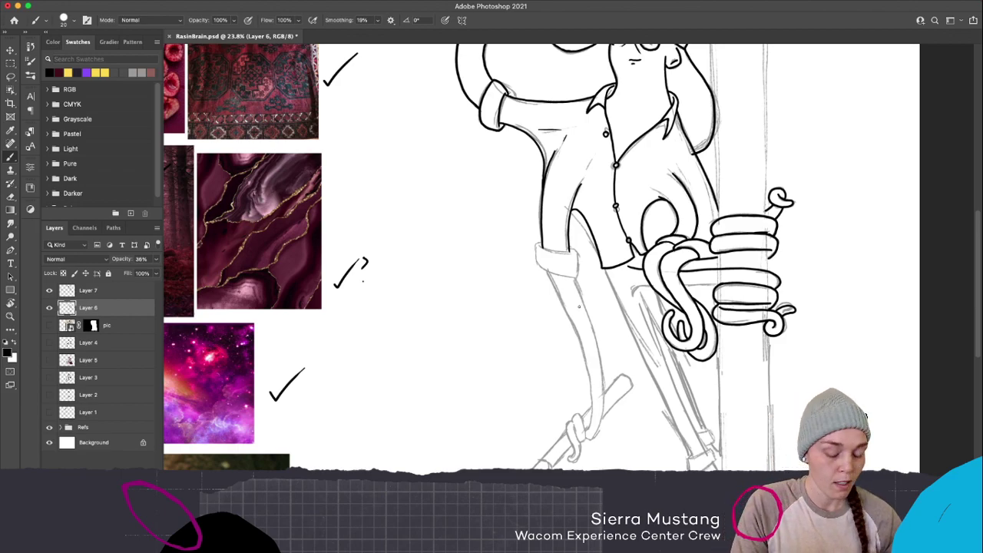
pyautogui.click(115, 295)
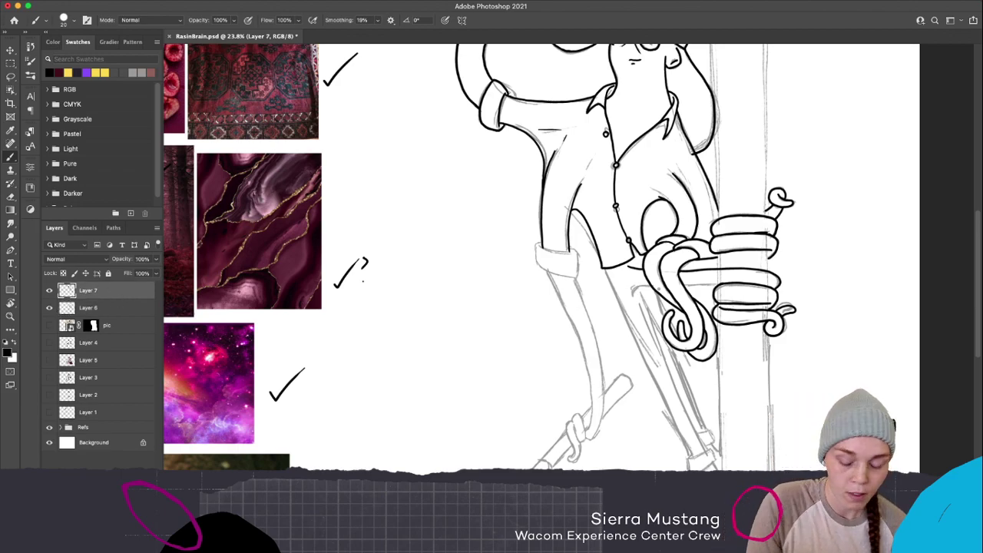
pyautogui.moveTo(633, 294); pyautogui.dragTo(652, 285)
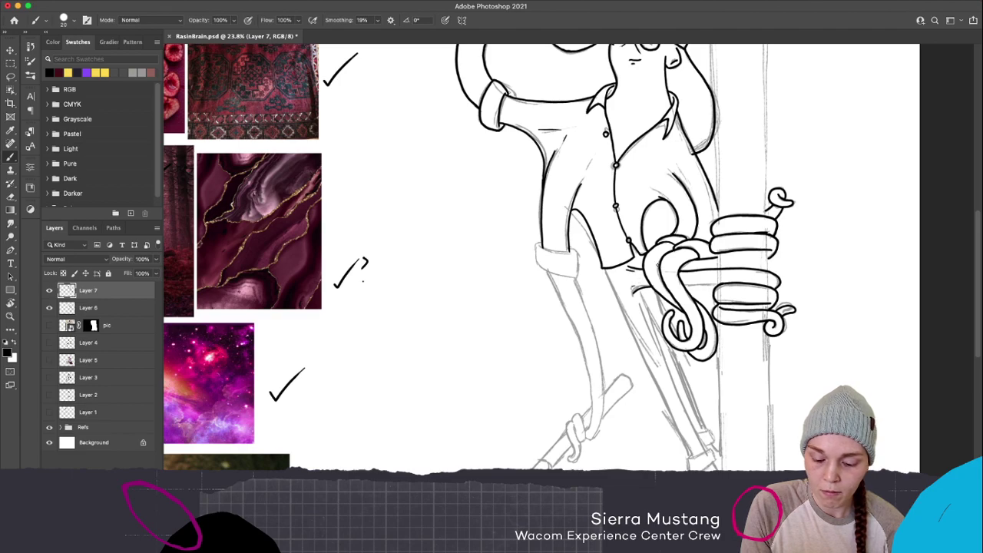
pyautogui.moveTo(688, 286); pyautogui.dragTo(717, 284)
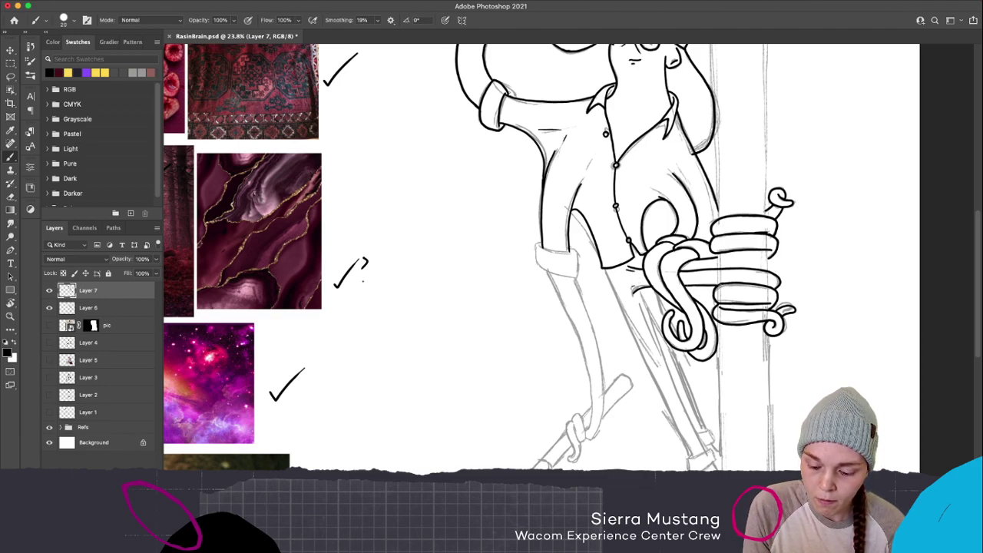
# Rework the lower edge of the lower tentacle where it runs up to the trunk
pyautogui.press('super+z')
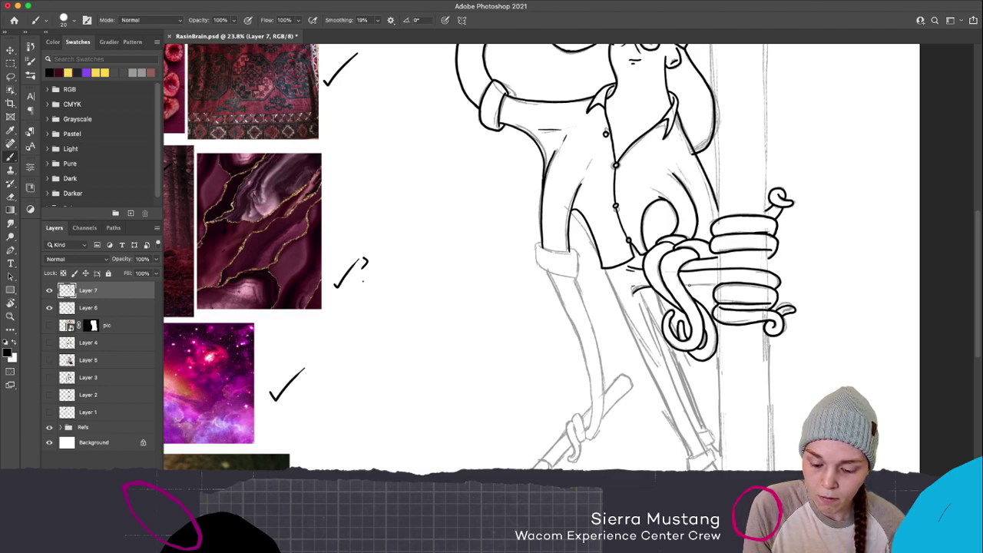
pyautogui.moveTo(684, 285)
pyautogui.mouseDown()
pyautogui.moveTo(717, 285)
pyautogui.moveTo(684, 287)
pyautogui.mouseUp()
pyautogui.press('super+z')
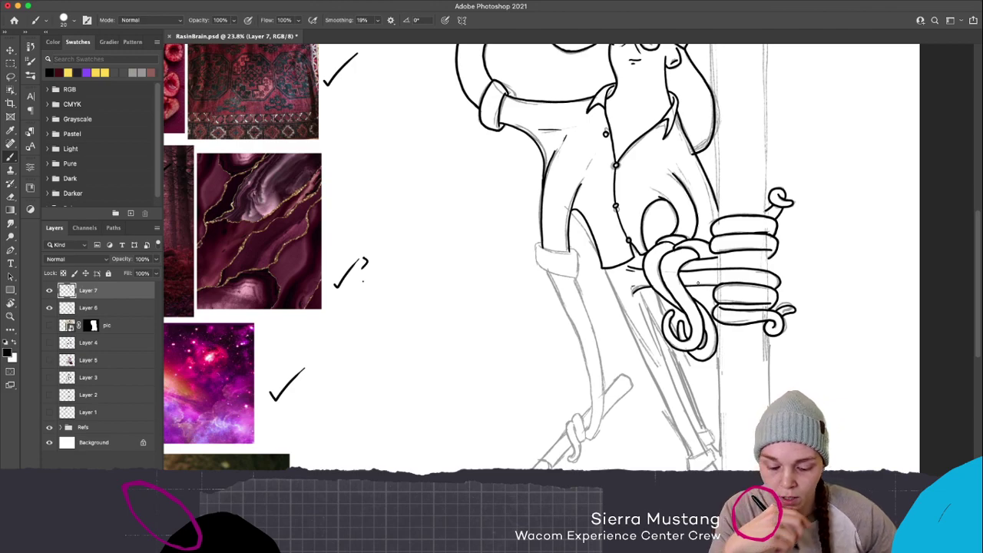
# Ink the rolled sleeve cuff at the end of the hanging arm, redoing strokes until the outline follows the sketch
pyautogui.moveTo(542, 247)
pyautogui.mouseDown()
pyautogui.moveTo(576, 248)
pyautogui.moveTo(578, 261)
pyautogui.moveTo(559, 252)
pyautogui.moveTo(578, 252)
pyautogui.moveTo(536, 246)
pyautogui.moveTo(536, 260)
pyautogui.moveTo(576, 273)
pyautogui.mouseUp()
pyautogui.press('super+z')
pyautogui.press('super+z')
pyautogui.moveTo(541, 245)
pyautogui.mouseDown()
pyautogui.moveTo(551, 254)
pyautogui.moveTo(536, 245)
pyautogui.moveTo(547, 272)
pyautogui.moveTo(577, 275)
pyautogui.moveTo(573, 251)
pyautogui.moveTo(579, 277)
pyautogui.mouseUp()
pyautogui.press('super+z')
pyautogui.press('super+z')
pyautogui.press('super+z')
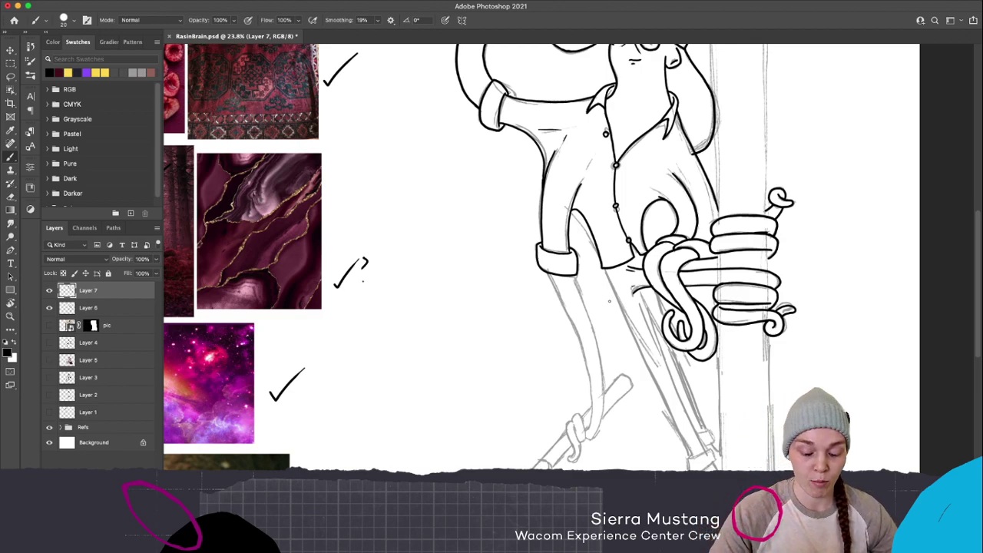
pyautogui.press('z')
pyautogui.moveTo(612, 341); pyautogui.dragTo(607, 317)
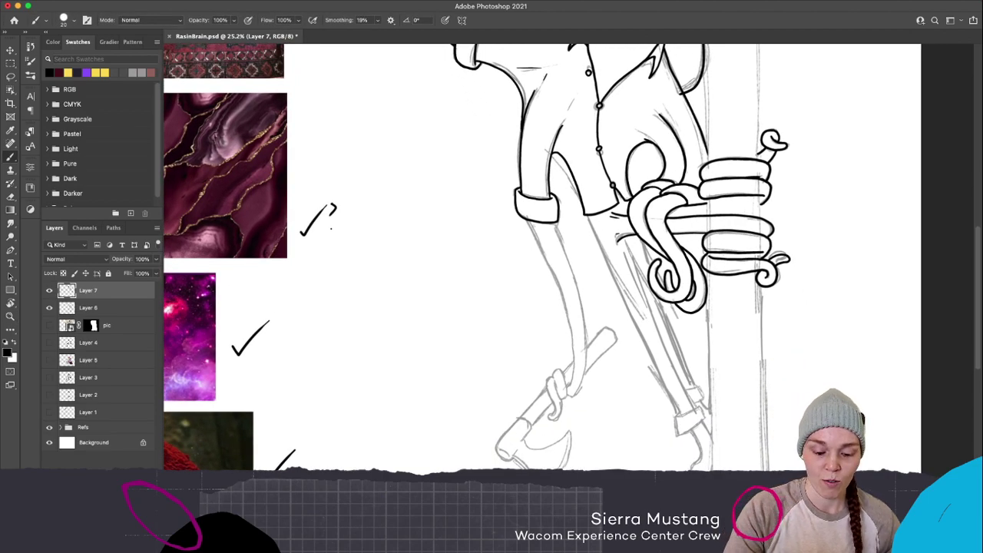
pyautogui.moveTo(527, 219)
pyautogui.mouseDown()
pyautogui.moveTo(572, 338)
pyautogui.moveTo(574, 387)
pyautogui.mouseUp()
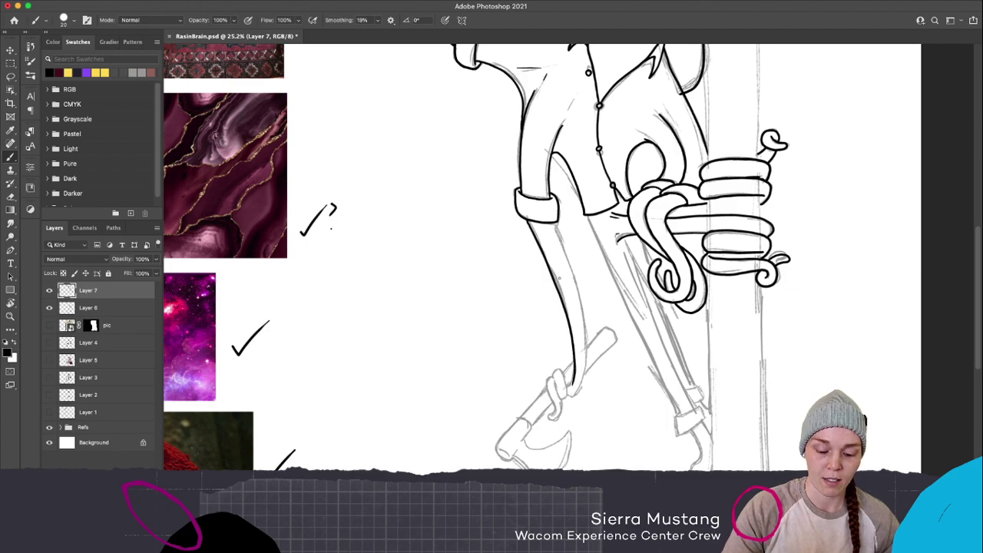
pyautogui.press('super+z')
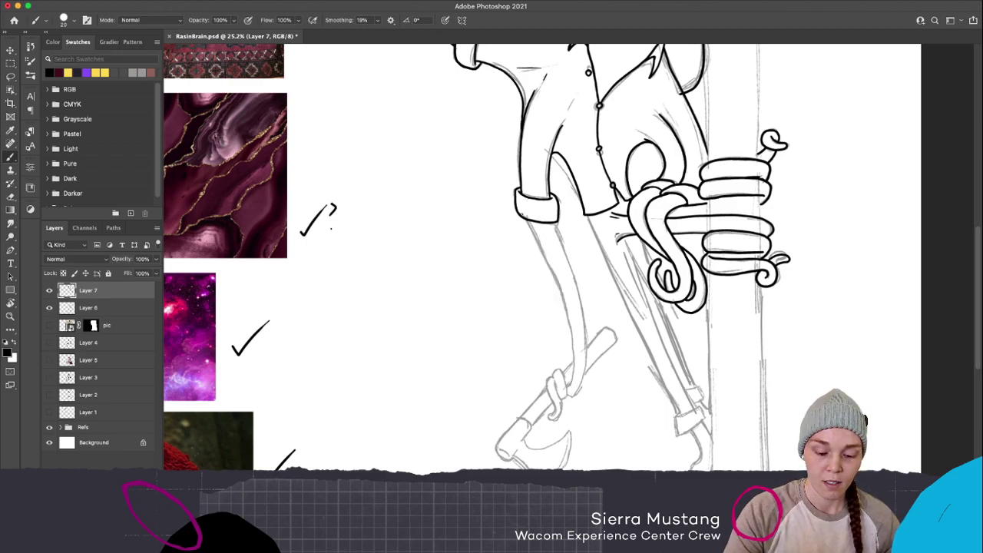
pyautogui.moveTo(527, 218); pyautogui.dragTo(571, 387)
pyautogui.press('super+z')
pyautogui.moveTo(524, 217); pyautogui.dragTo(575, 384)
pyautogui.press('super+z')
pyautogui.moveTo(525, 218)
pyautogui.mouseDown()
pyautogui.moveTo(562, 310)
pyautogui.moveTo(573, 388)
pyautogui.mouseUp()
pyautogui.press('super+z')
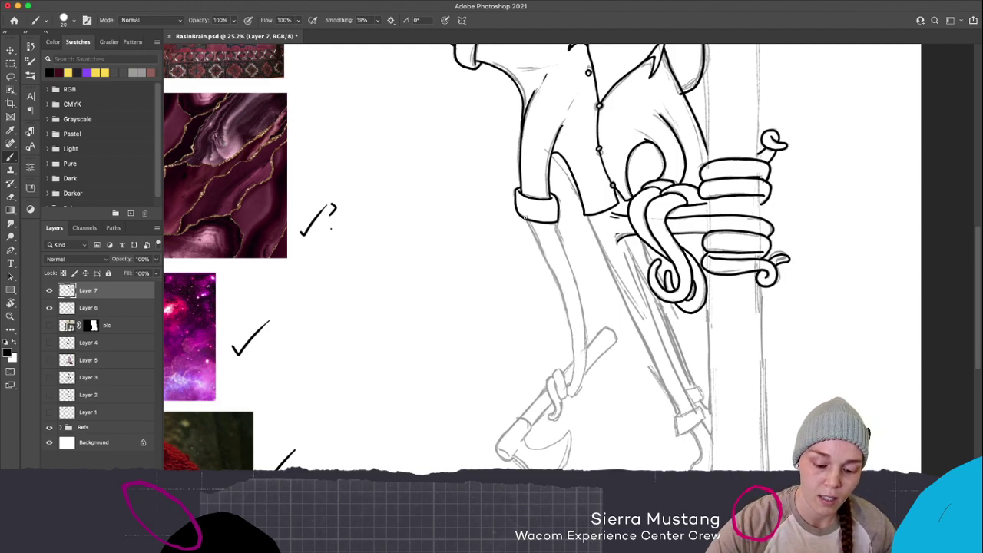
# Ink the outer edge of the tentacle from the hanging sleeve cuff down to the axe handle
pyautogui.moveTo(545, 268); pyautogui.dragTo(526, 262)
pyautogui.moveTo(507, 214)
pyautogui.mouseDown()
pyautogui.moveTo(550, 328)
pyautogui.moveTo(552, 377)
pyautogui.mouseUp()
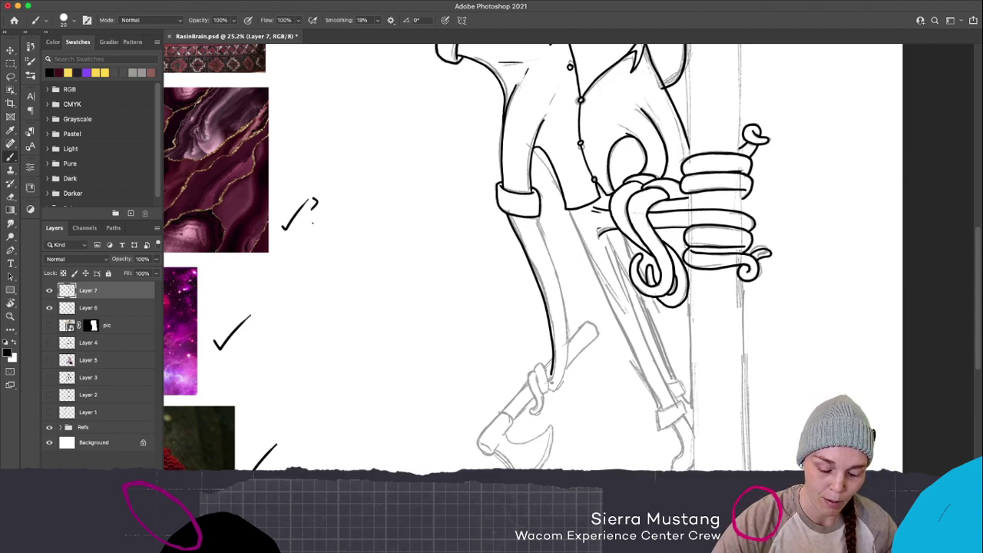
pyautogui.press('super+z')
pyautogui.moveTo(552, 384)
pyautogui.mouseDown()
pyautogui.moveTo(553, 327)
pyautogui.moveTo(539, 284)
pyautogui.mouseUp()
pyautogui.moveTo(507, 217); pyautogui.dragTo(541, 288)
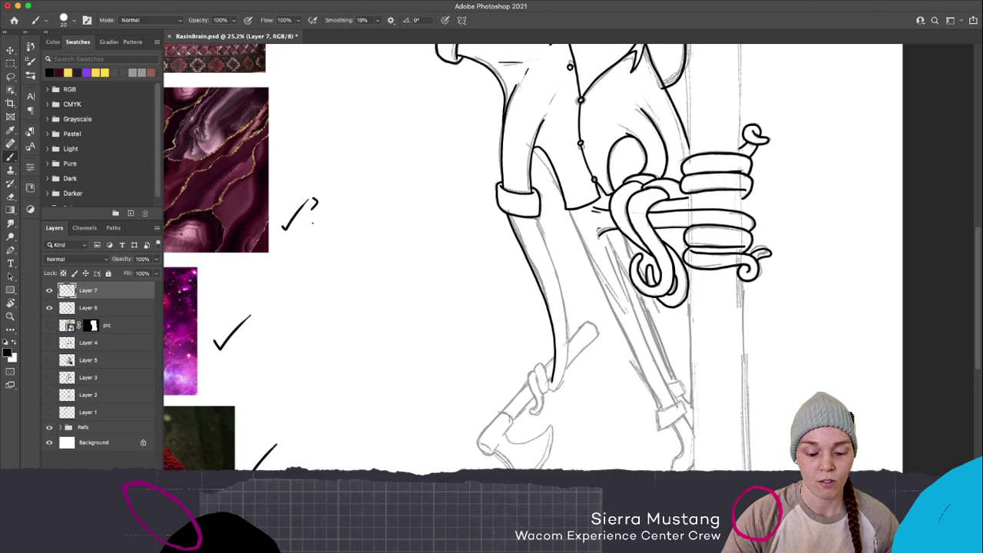
# Ink the inner edge of the hanging tentacle from the cuff down, rounding it off at the axe handle
pyautogui.moveTo(536, 221); pyautogui.dragTo(565, 311)
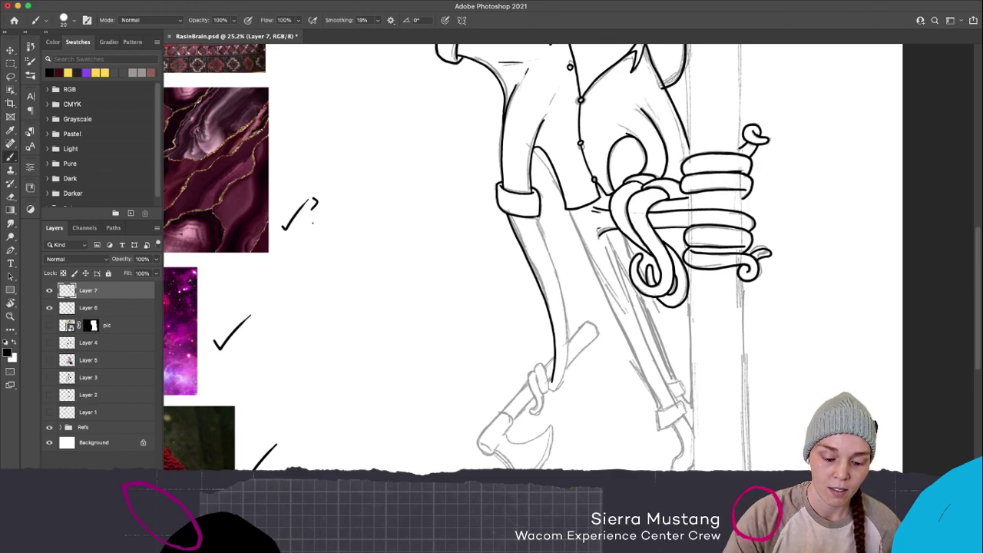
pyautogui.moveTo(536, 218); pyautogui.dragTo(563, 300)
pyautogui.moveTo(549, 390)
pyautogui.mouseDown()
pyautogui.moveTo(564, 380)
pyautogui.moveTo(570, 319)
pyautogui.mouseUp()
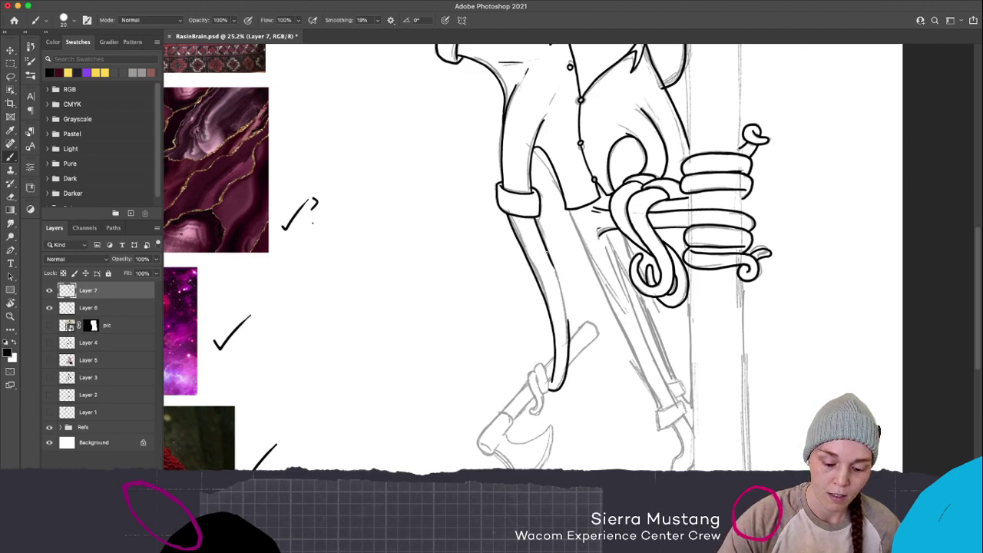
pyautogui.moveTo(552, 262); pyautogui.dragTo(568, 337)
pyautogui.press('super+z')
pyautogui.moveTo(567, 319); pyautogui.dragTo(568, 337)
pyautogui.press('super+z')
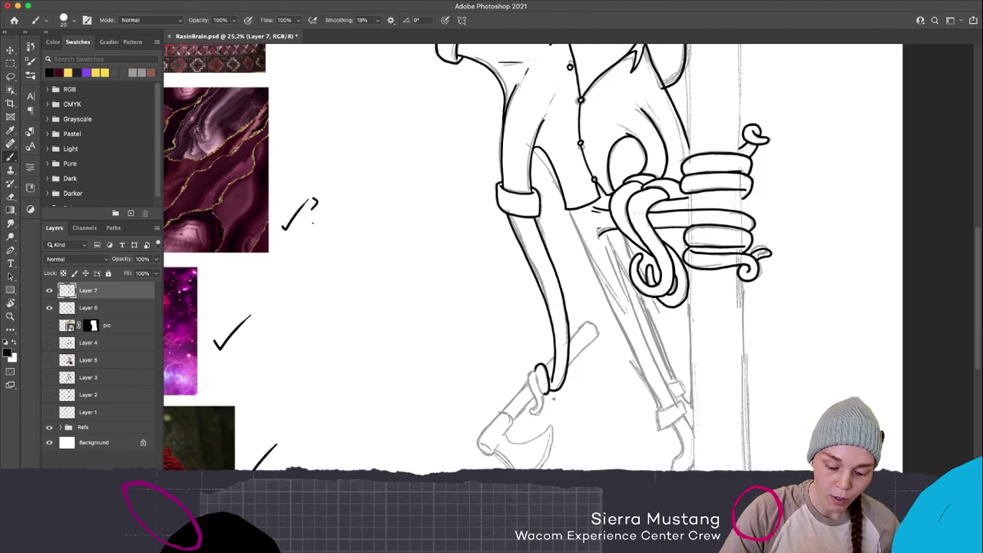
# Ink the tentacle coils and the drooping tip wrapped around the axe handle
pyautogui.moveTo(535, 373); pyautogui.dragTo(541, 413)
pyautogui.press('super+z')
pyautogui.press('super+z')
pyautogui.press('super+z')
pyautogui.moveTo(528, 370)
pyautogui.mouseDown()
pyautogui.moveTo(529, 413)
pyautogui.moveTo(539, 416)
pyautogui.moveTo(543, 391)
pyautogui.mouseUp()
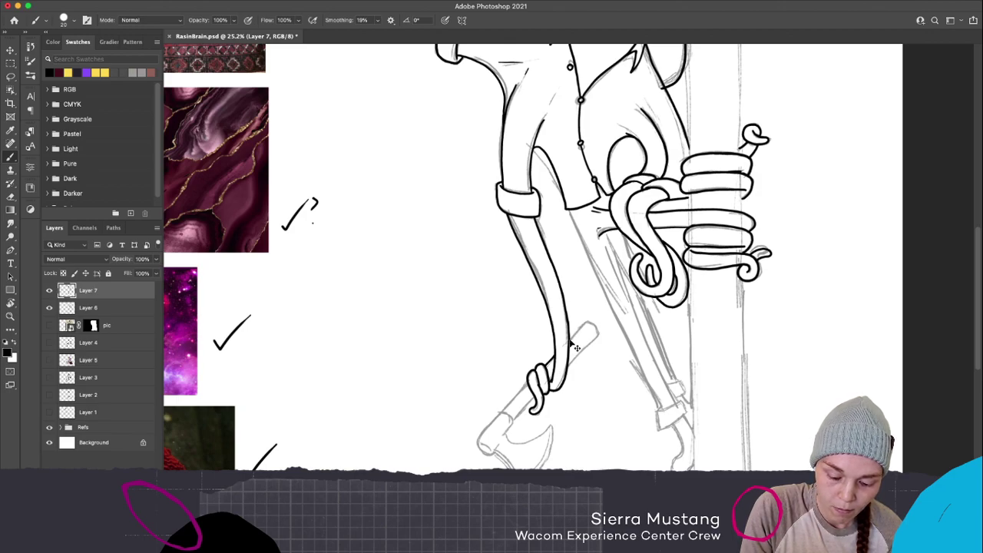
# Ink the rounded upper end of the axe handle sticking out behind the tentacle
pyautogui.moveTo(576, 348); pyautogui.dragTo(586, 314)
pyautogui.hotkey('ctrl', 'z')
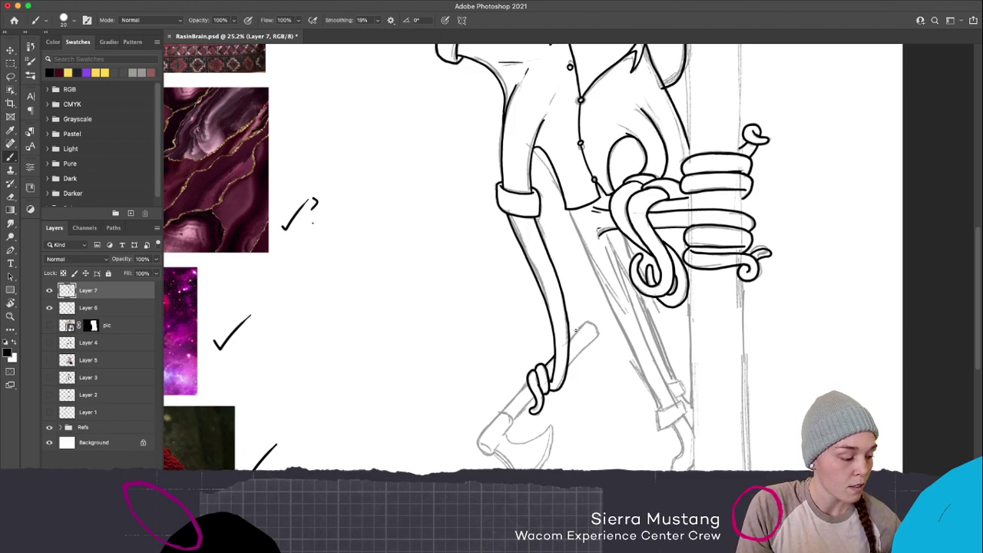
pyautogui.moveTo(569, 342)
pyautogui.mouseDown()
pyautogui.moveTo(582, 322)
pyautogui.moveTo(599, 335)
pyautogui.moveTo(568, 367)
pyautogui.mouseUp()
pyautogui.hotkey('ctrl', 'z')
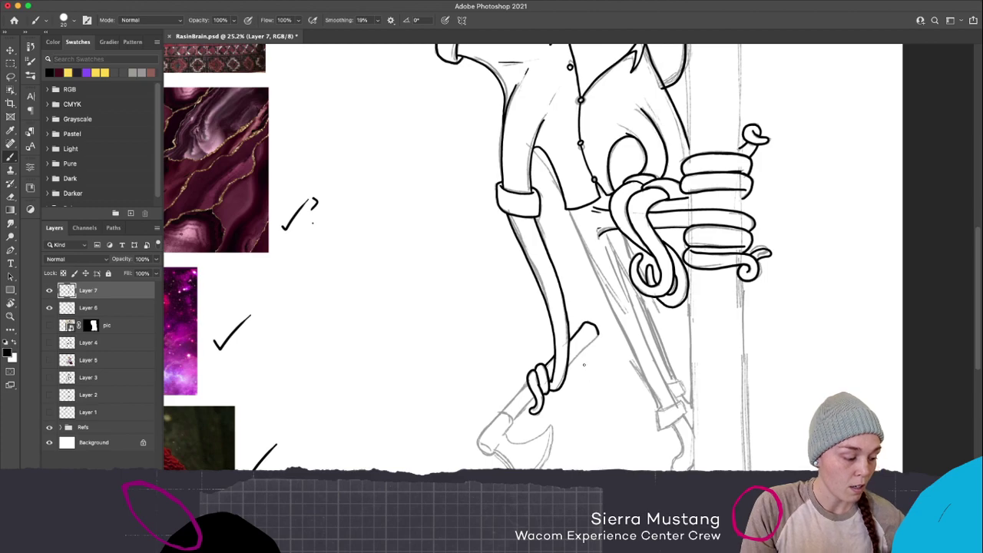
pyautogui.moveTo(598, 337); pyautogui.dragTo(567, 369)
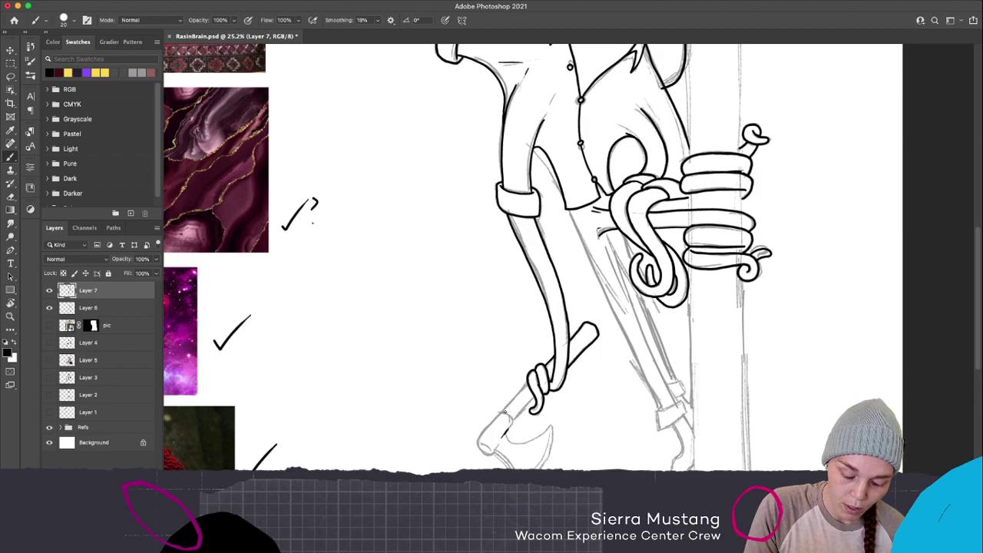
# Ink the cylindrical axe head around the lower end of the handle, including its end opening
pyautogui.moveTo(500, 413)
pyautogui.mouseDown()
pyautogui.moveTo(513, 427)
pyautogui.moveTo(484, 430)
pyautogui.moveTo(477, 443)
pyautogui.moveTo(495, 456)
pyautogui.moveTo(506, 442)
pyautogui.moveTo(484, 451)
pyautogui.moveTo(477, 440)
pyautogui.moveTo(493, 453)
pyautogui.mouseUp()
pyautogui.press('super+z')
pyautogui.press('super+z')
pyautogui.press('super+z')
pyautogui.press('super+z')
pyautogui.press('super+z')
pyautogui.press('super+z')
pyautogui.press('super+z')
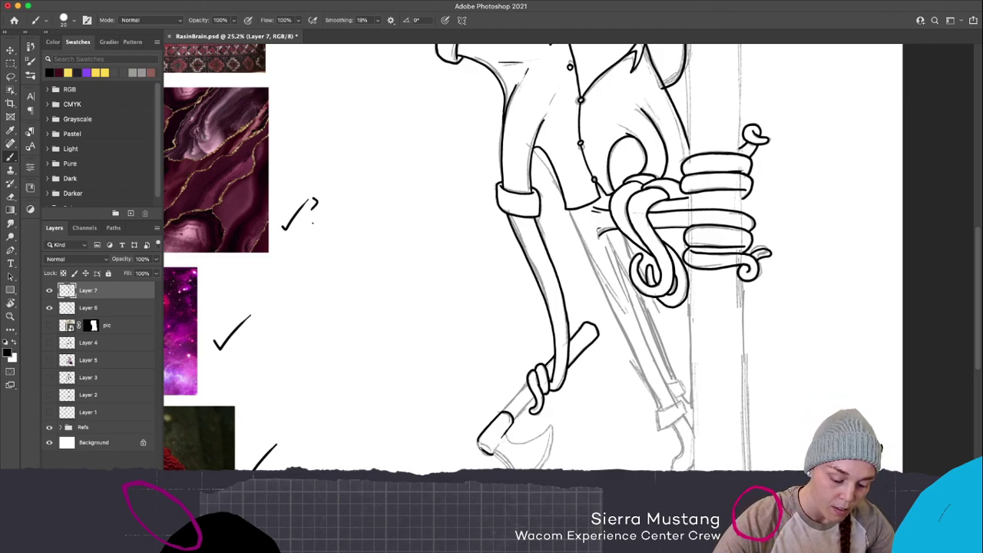
pyautogui.moveTo(482, 443); pyautogui.dragTo(490, 450)
pyautogui.press('super+z')
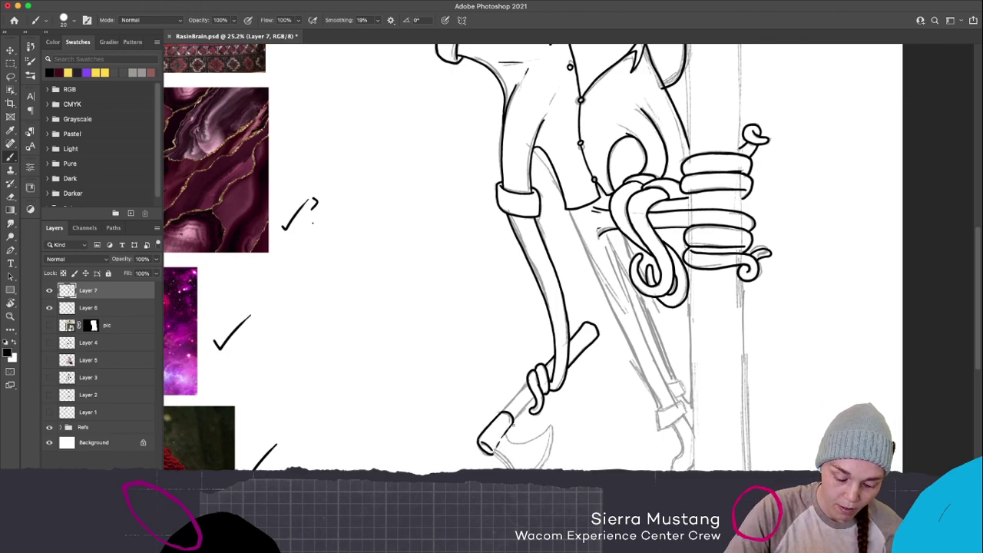
# Ink the curved outline of the axe blade: its upper edge, cutting edge and lower edge
pyautogui.moveTo(504, 434)
pyautogui.mouseDown()
pyautogui.moveTo(533, 439)
pyautogui.moveTo(550, 423)
pyautogui.mouseUp()
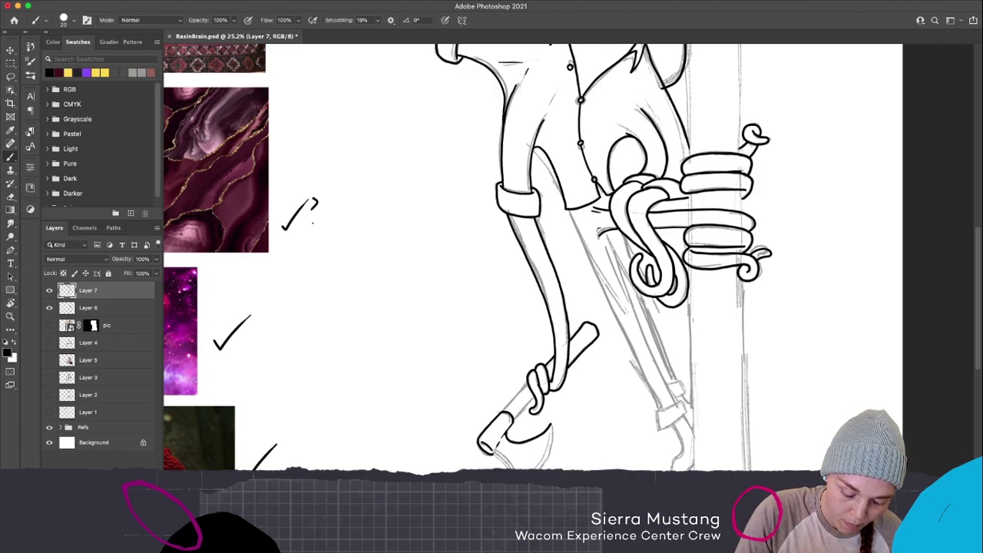
pyautogui.moveTo(542, 469); pyautogui.dragTo(551, 422)
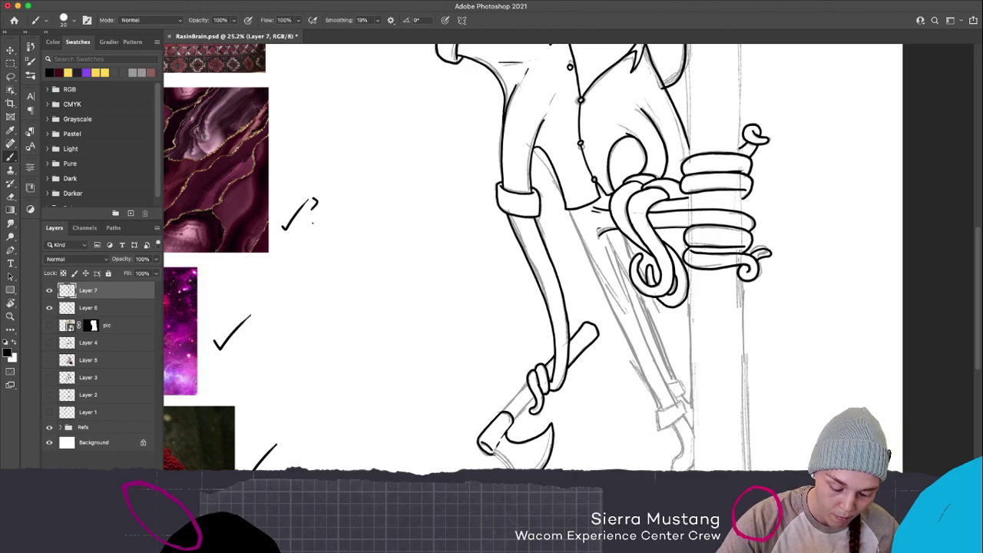
pyautogui.moveTo(493, 452); pyautogui.dragTo(515, 470)
pyautogui.press('super+z')
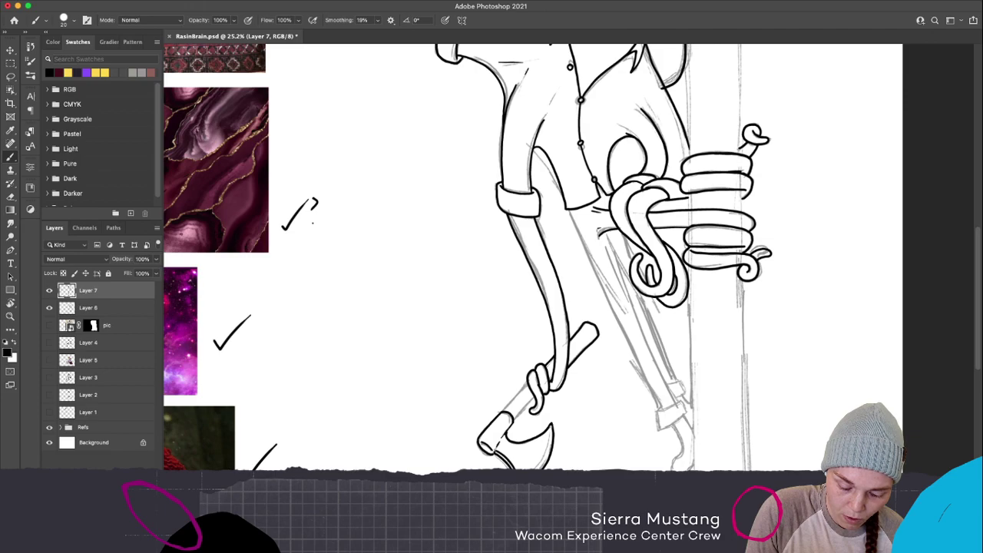
# Ink the inner bevel line along the blade's cutting edge and the handle's upper edge between the coils and the axe head
pyautogui.moveTo(551, 440); pyautogui.dragTo(538, 468)
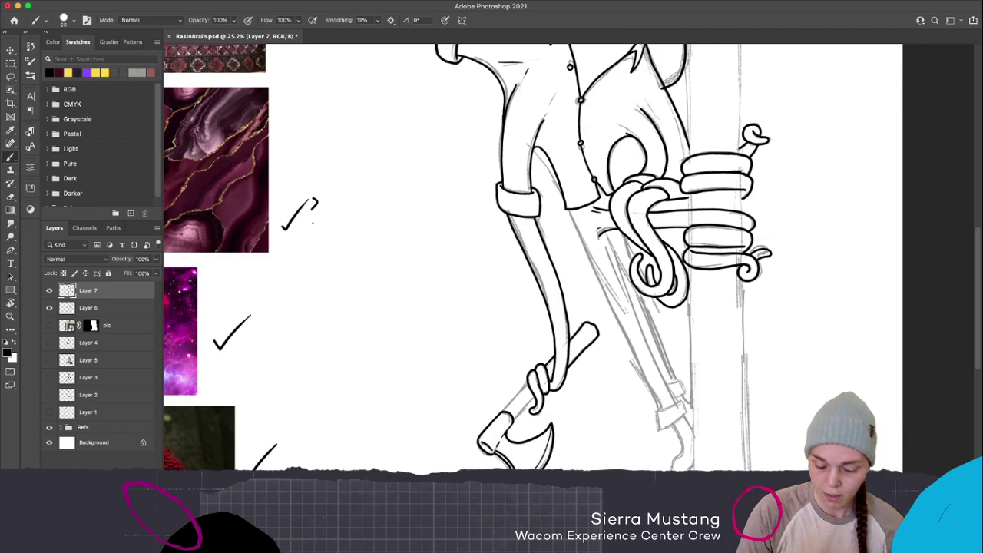
pyautogui.press('super+z')
pyautogui.moveTo(551, 427); pyautogui.dragTo(537, 466)
pyautogui.press('super+z')
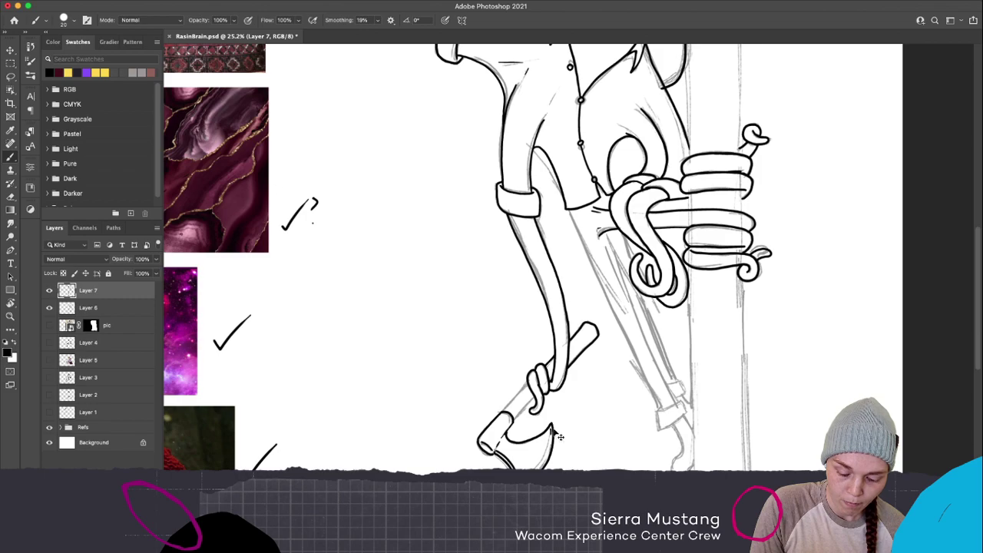
pyautogui.moveTo(552, 429); pyautogui.dragTo(536, 469)
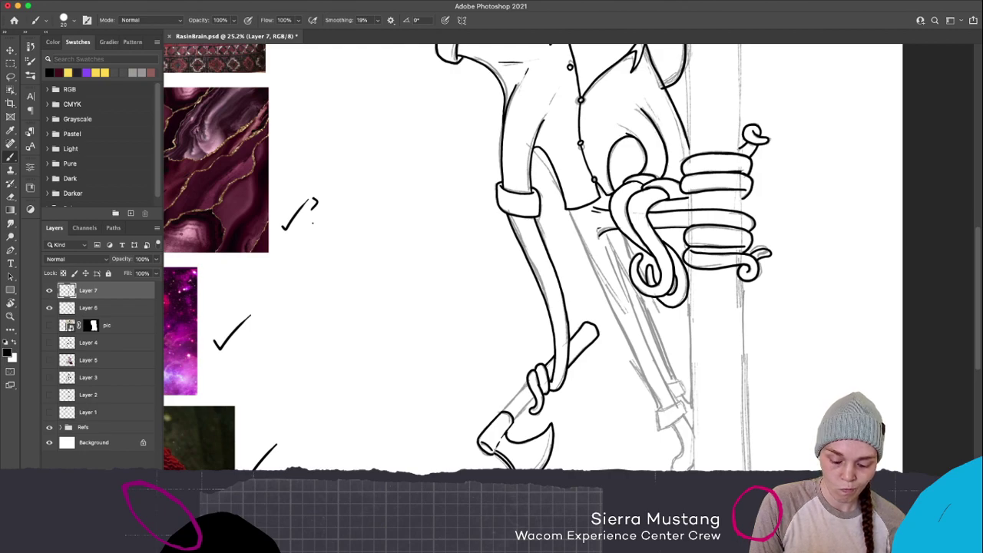
pyautogui.moveTo(537, 469)
pyautogui.mouseDown()
pyautogui.moveTo(552, 431)
pyautogui.moveTo(537, 467)
pyautogui.mouseUp()
pyautogui.press('super+z')
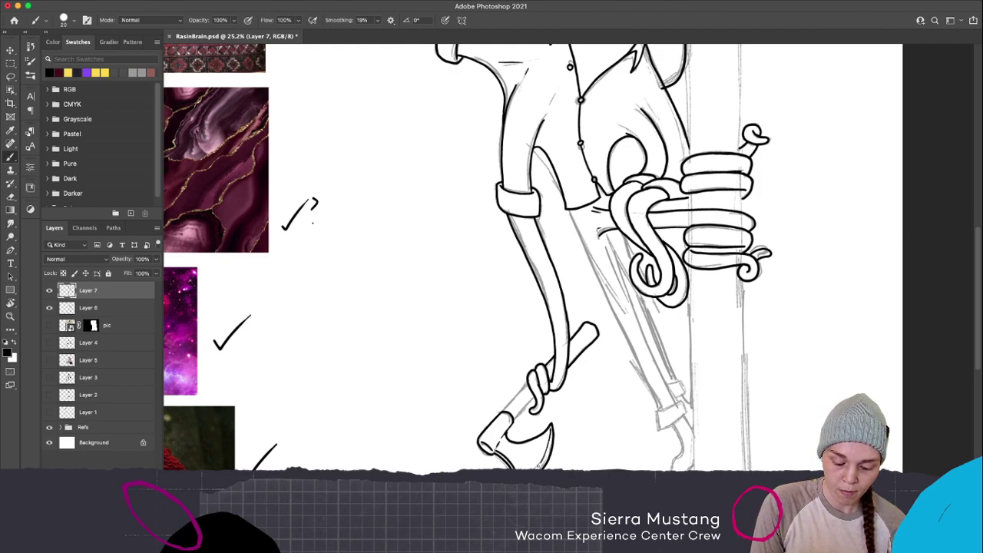
pyautogui.press('super+z')
pyautogui.moveTo(551, 426); pyautogui.dragTo(536, 467)
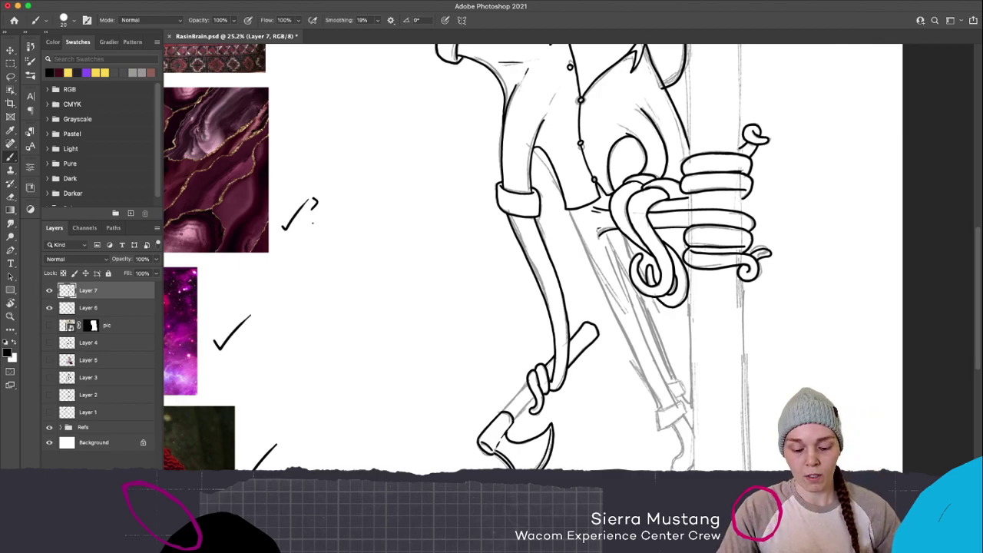
pyautogui.moveTo(526, 384); pyautogui.dragTo(503, 411)
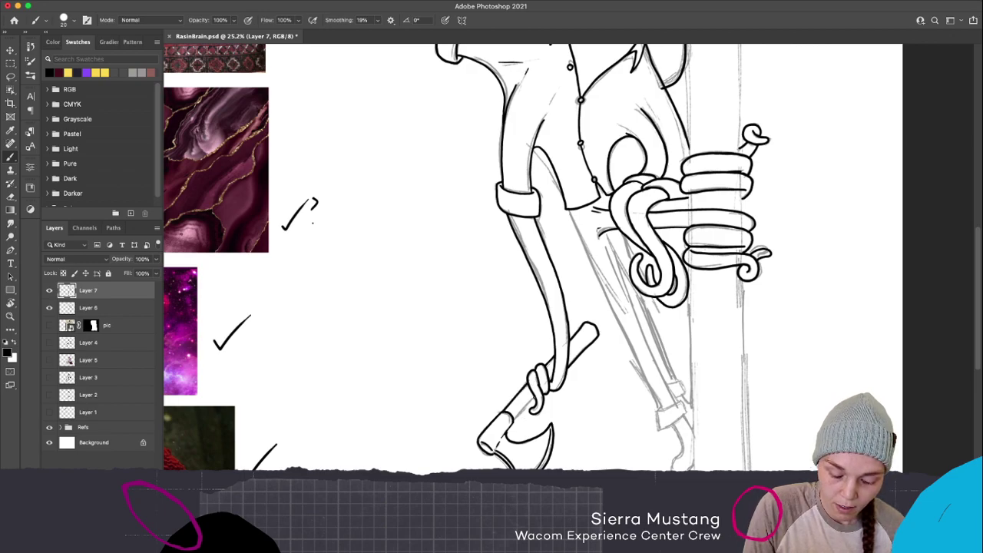
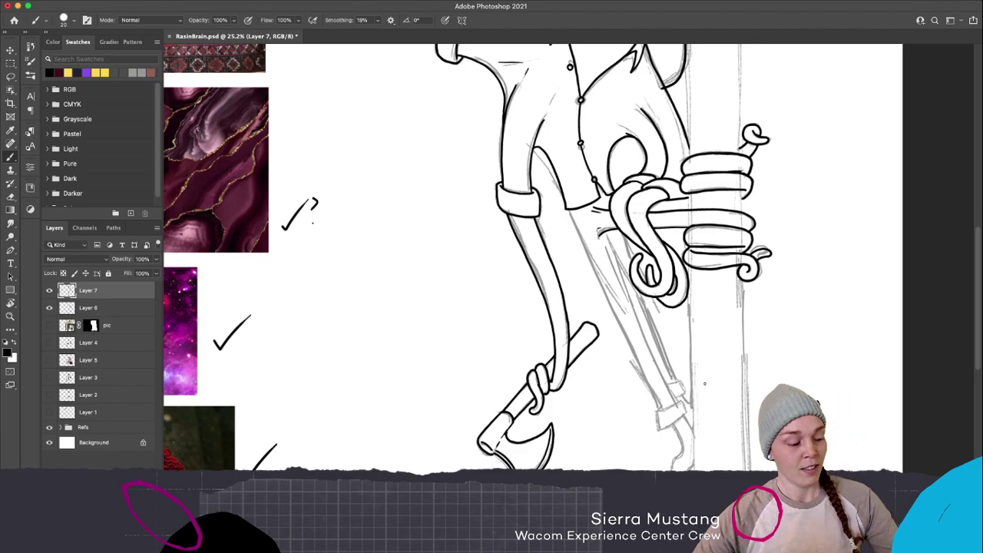
# Try to ink the front leg's outer edge from the shirt hem down to the ankle cuff
pyautogui.moveTo(708, 400); pyautogui.dragTo(695, 382)
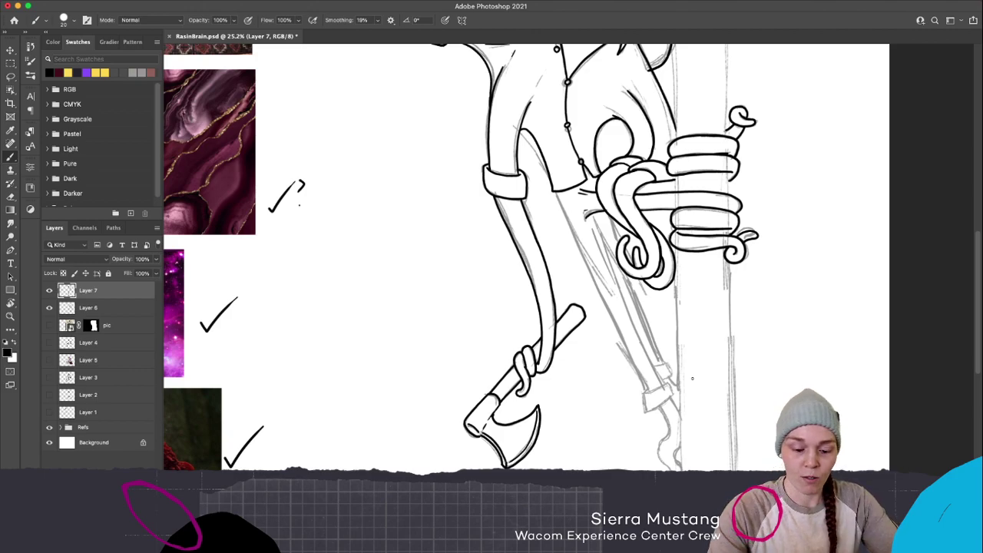
pyautogui.moveTo(555, 190); pyautogui.dragTo(643, 399)
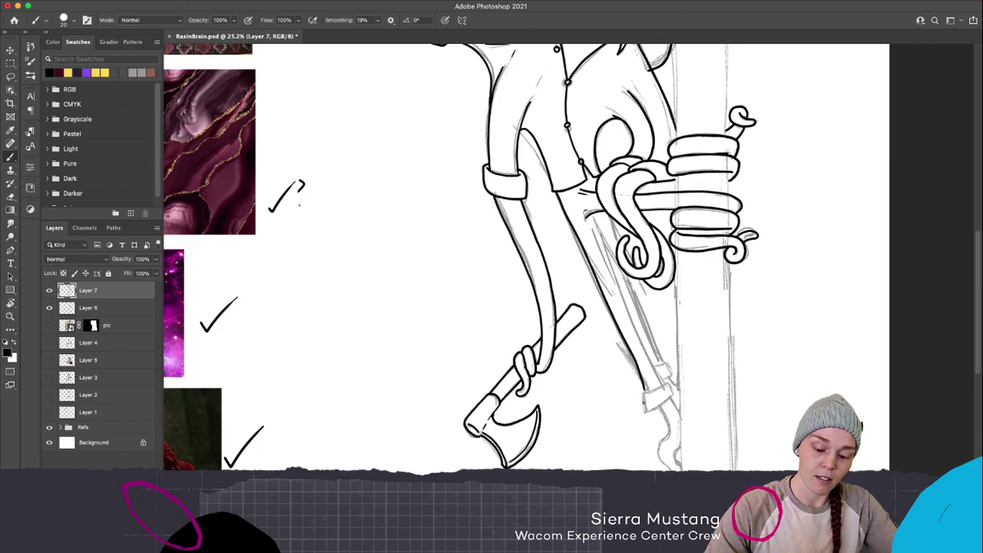
pyautogui.press('super+z')
pyautogui.moveTo(556, 192); pyautogui.dragTo(650, 389)
pyautogui.press('super+z')
pyautogui.moveTo(555, 191); pyautogui.dragTo(649, 388)
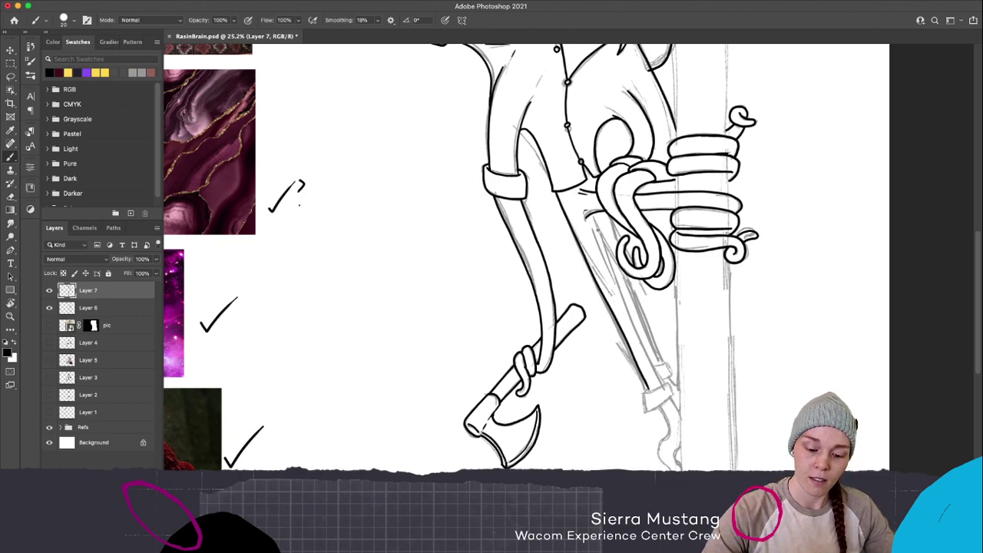
# Try to ink the front leg's inner edge below the tentacles, and undo both leg lines
pyautogui.moveTo(595, 220); pyautogui.dragTo(631, 322)
pyautogui.press('z')
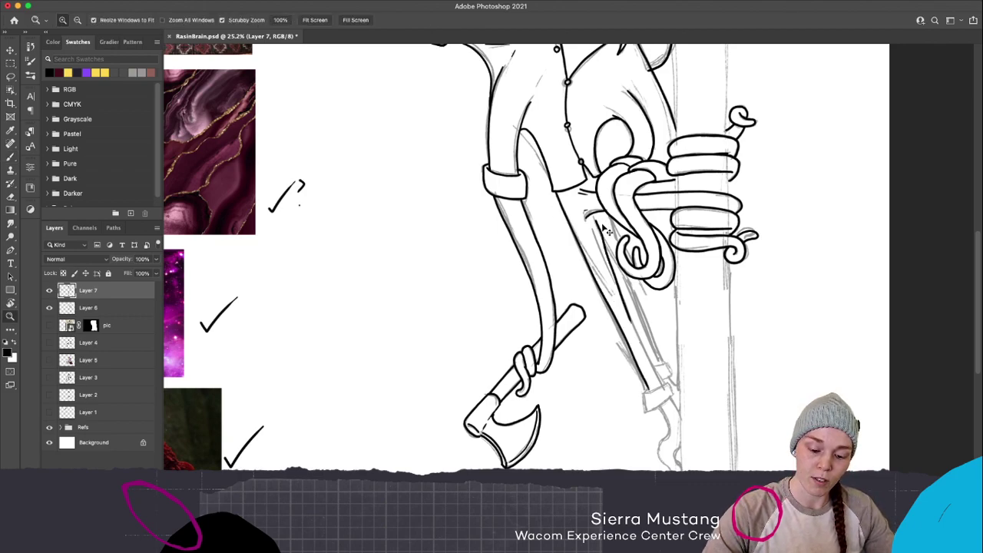
pyautogui.press('b')
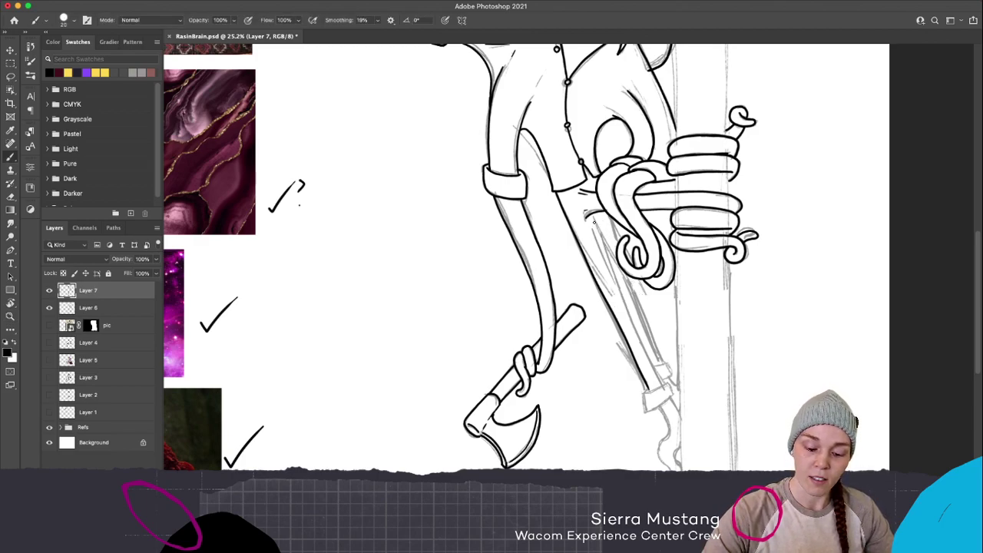
pyautogui.moveTo(594, 222)
pyautogui.mouseDown()
pyautogui.moveTo(627, 282)
pyautogui.moveTo(659, 377)
pyautogui.mouseUp()
pyautogui.press('super+z')
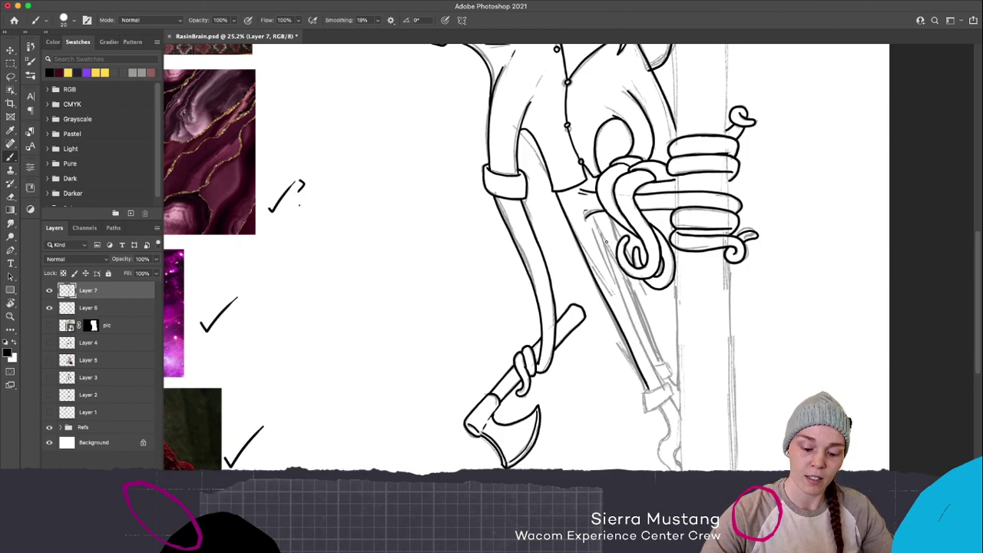
pyautogui.press('super+z')
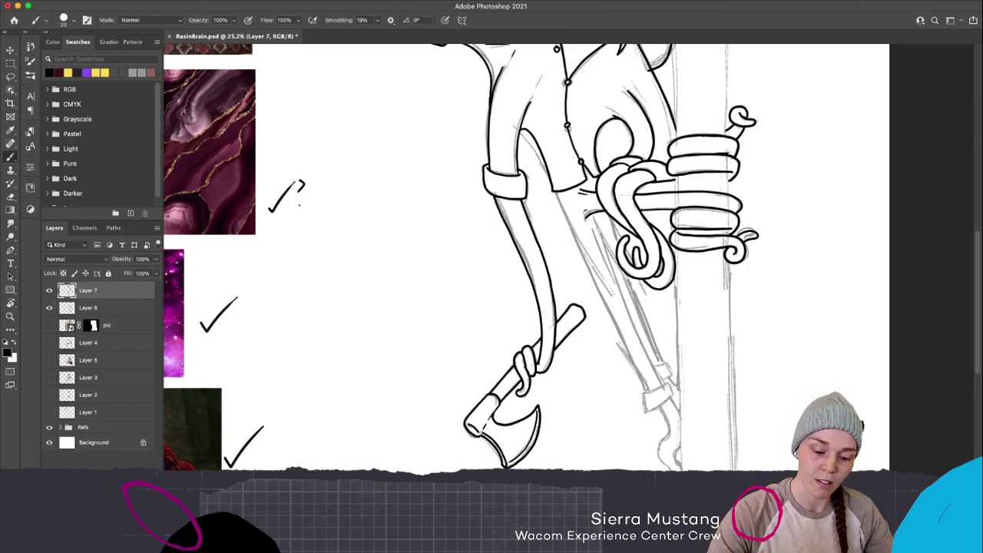
# Try again to ink the front leg's outer edge as one long stroke, undoing each attempt
pyautogui.moveTo(559, 192); pyautogui.dragTo(644, 387)
pyautogui.press('super+z')
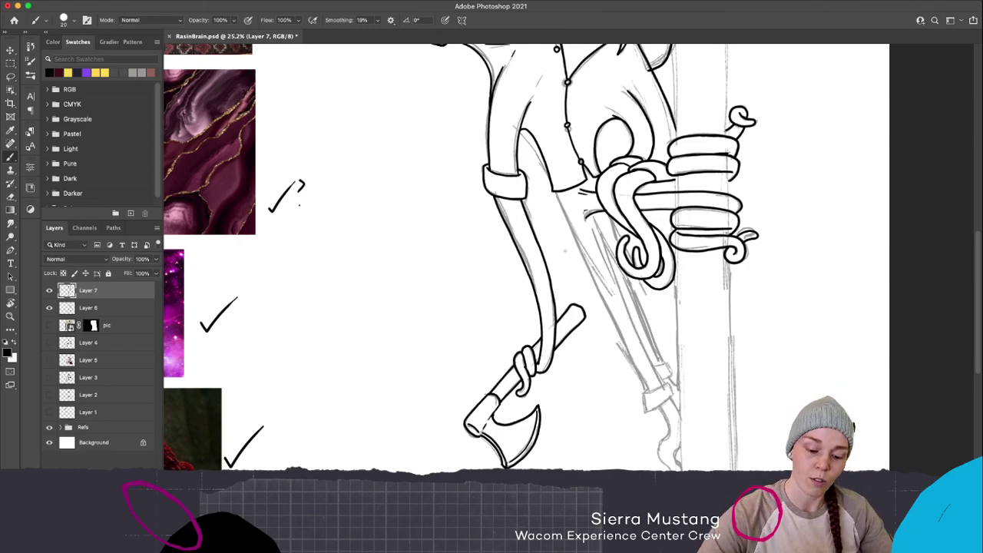
pyautogui.moveTo(645, 335); pyautogui.dragTo(600, 337)
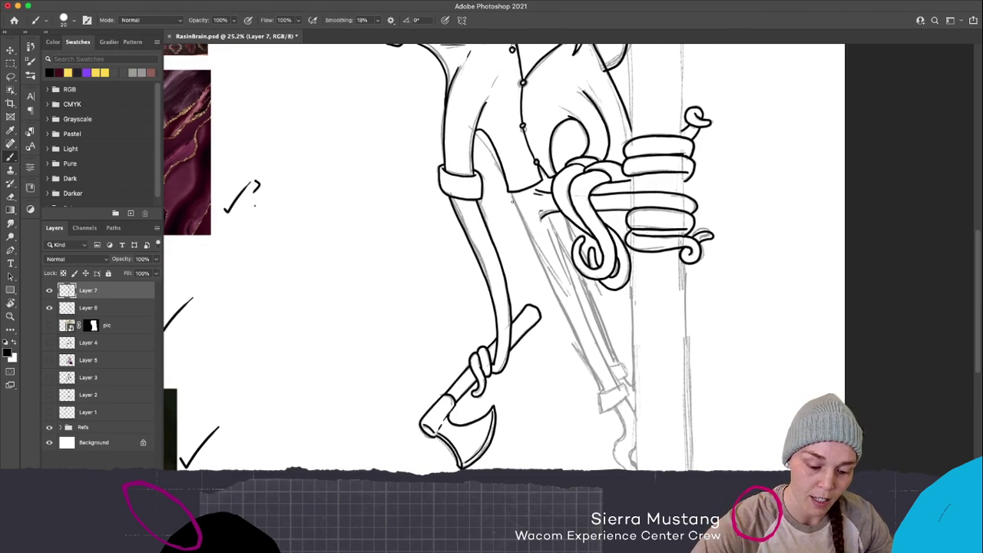
pyautogui.moveTo(510, 193); pyautogui.dragTo(603, 388)
pyautogui.press('super+z')
pyautogui.moveTo(510, 192); pyautogui.dragTo(602, 384)
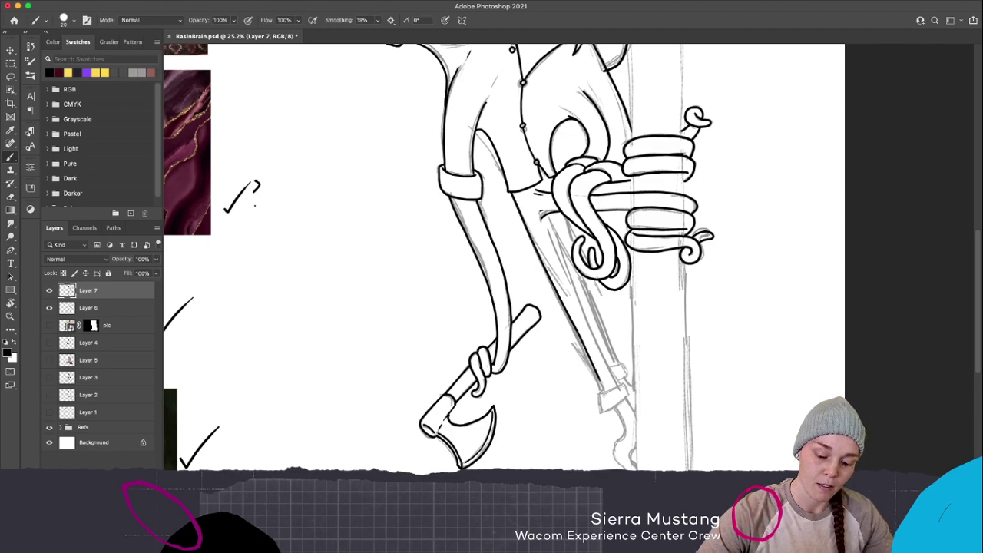
pyautogui.press('super+z')
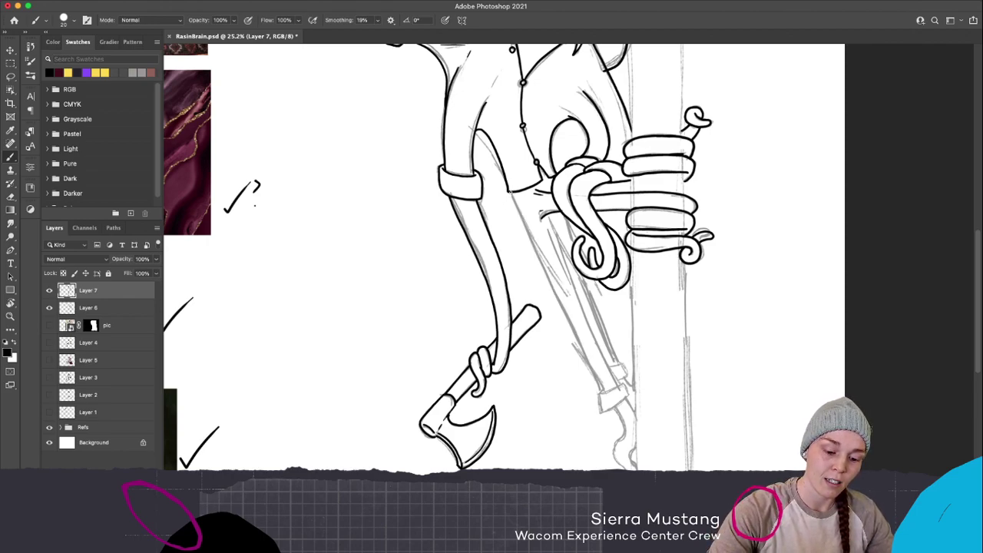
pyautogui.moveTo(511, 193); pyautogui.dragTo(540, 251)
pyautogui.press('super+z')
pyautogui.moveTo(510, 192)
pyautogui.mouseDown()
pyautogui.moveTo(537, 191)
pyautogui.moveTo(545, 269)
pyautogui.moveTo(602, 393)
pyautogui.mouseUp()
pyautogui.press('super+z')
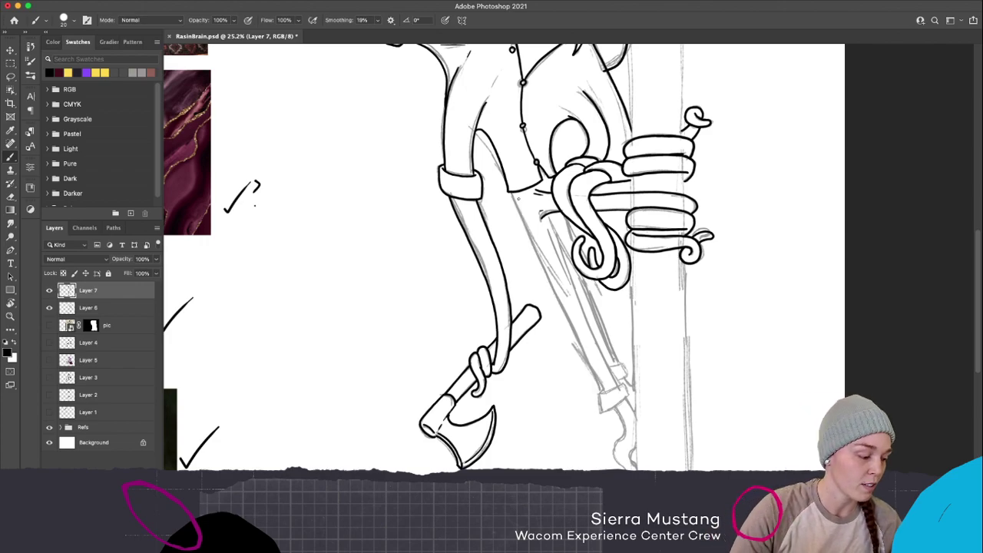
pyautogui.press('super+space')
pyautogui.moveTo(619, 296); pyautogui.dragTo(605, 292)
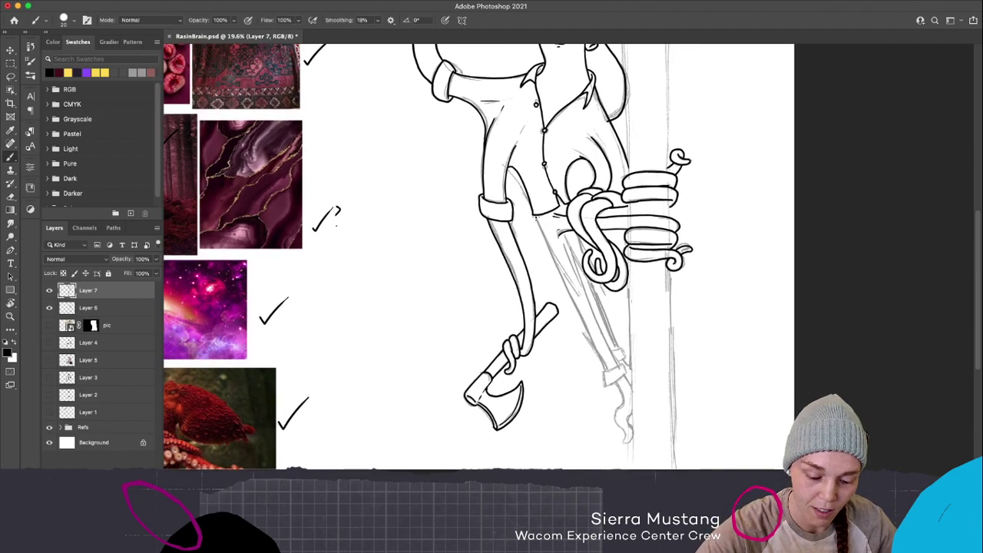
pyautogui.moveTo(536, 212)
pyautogui.mouseDown()
pyautogui.moveTo(606, 370)
pyautogui.moveTo(520, 189)
pyautogui.moveTo(496, 168)
pyautogui.moveTo(551, 293)
pyautogui.mouseUp()
pyautogui.press('super+z')
pyautogui.press('super+z')
pyautogui.press('super+z')
pyautogui.moveTo(482, 138)
pyautogui.mouseDown()
pyautogui.moveTo(548, 296)
pyautogui.moveTo(578, 293)
pyautogui.moveTo(601, 326)
pyautogui.mouseUp()
pyautogui.press('super+z')
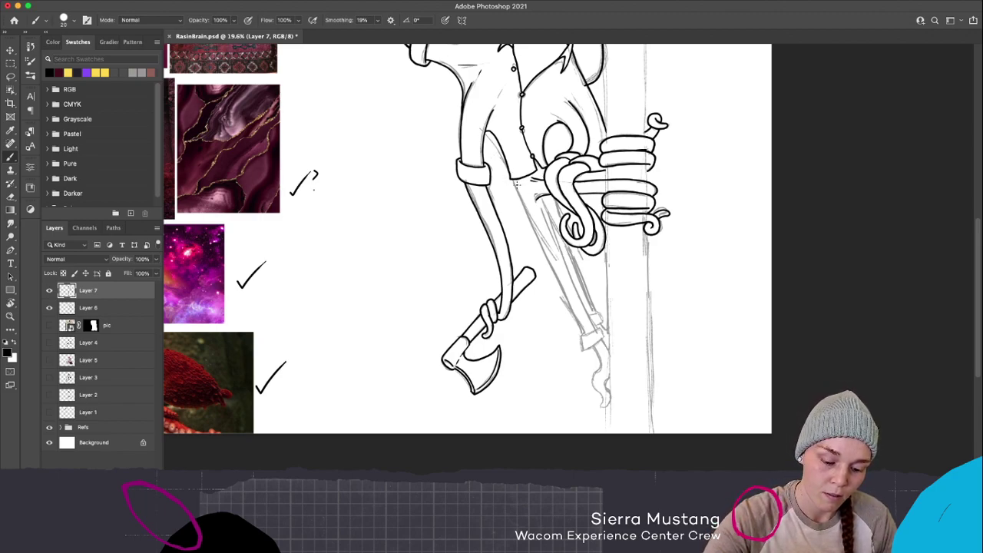
# Ink the front leg's outer edge in one smooth line from the shirt hem to the sketched ankle cuff
pyautogui.moveTo(510, 176); pyautogui.dragTo(579, 327)
pyautogui.press('super+z')
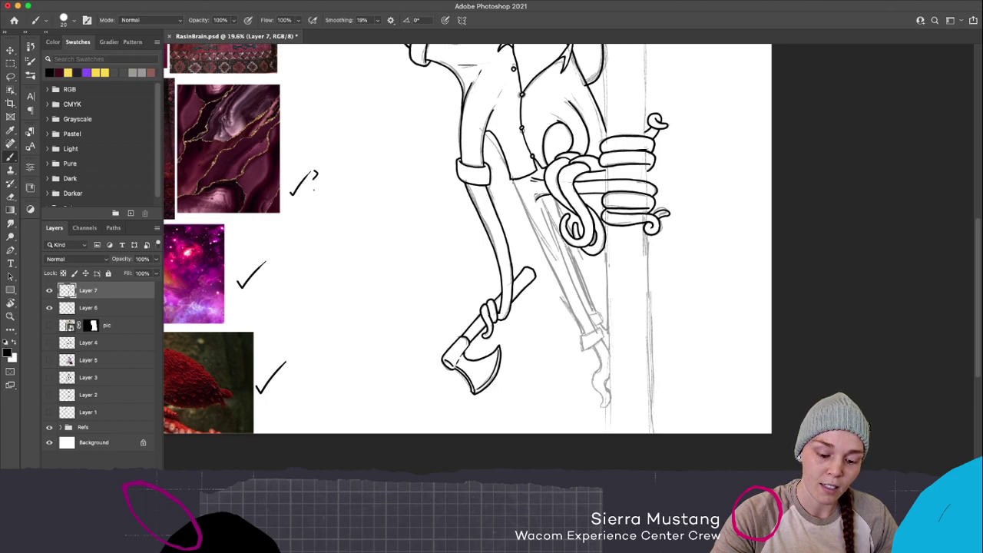
pyautogui.moveTo(513, 179); pyautogui.dragTo(584, 332)
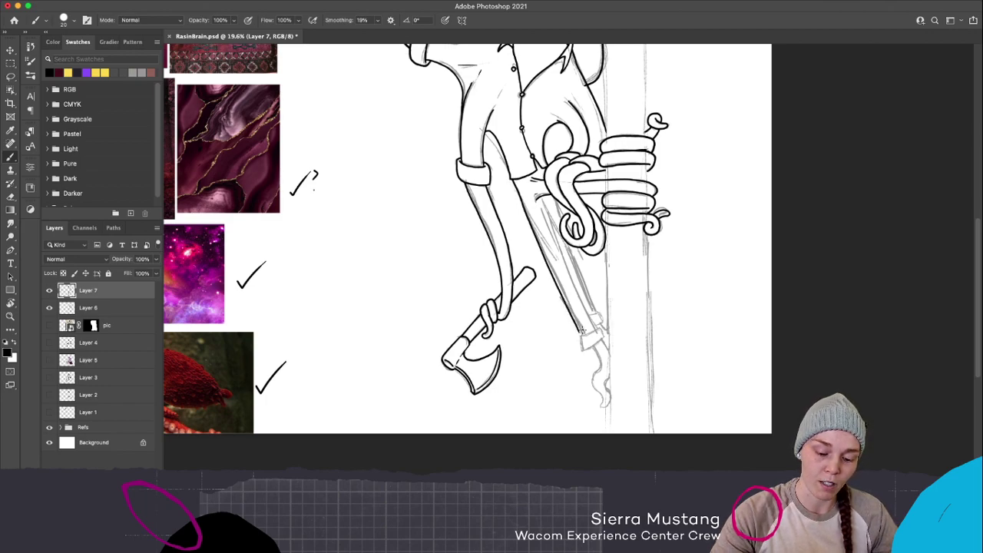
pyautogui.press('super+z')
pyautogui.moveTo(513, 180); pyautogui.dragTo(592, 350)
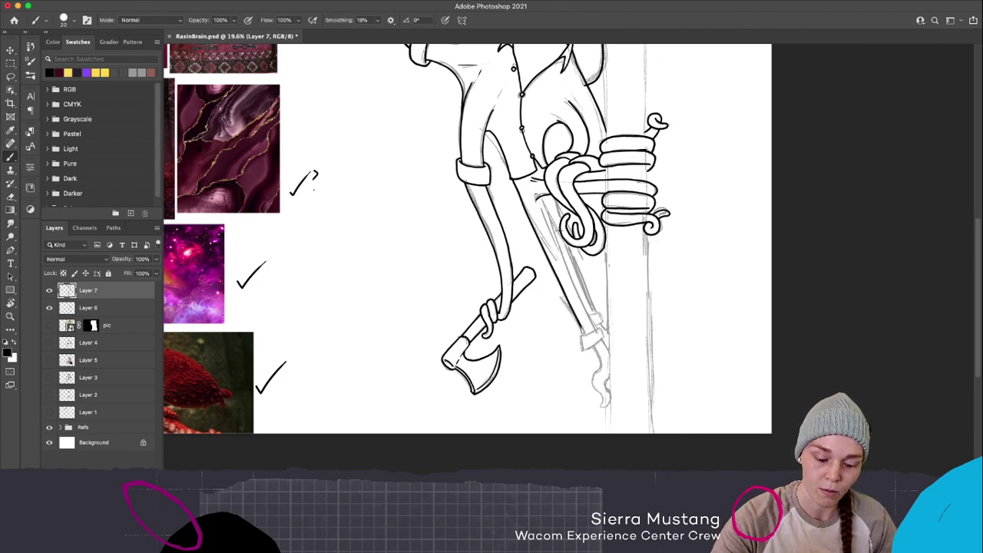
# Ink the front leg's inner edge from beside the hanging tentacle down to the sketched ankle cuff
pyautogui.moveTo(542, 201); pyautogui.dragTo(589, 322)
pyautogui.press('super+z')
pyautogui.moveTo(542, 200); pyautogui.dragTo(589, 327)
pyautogui.press('super+z')
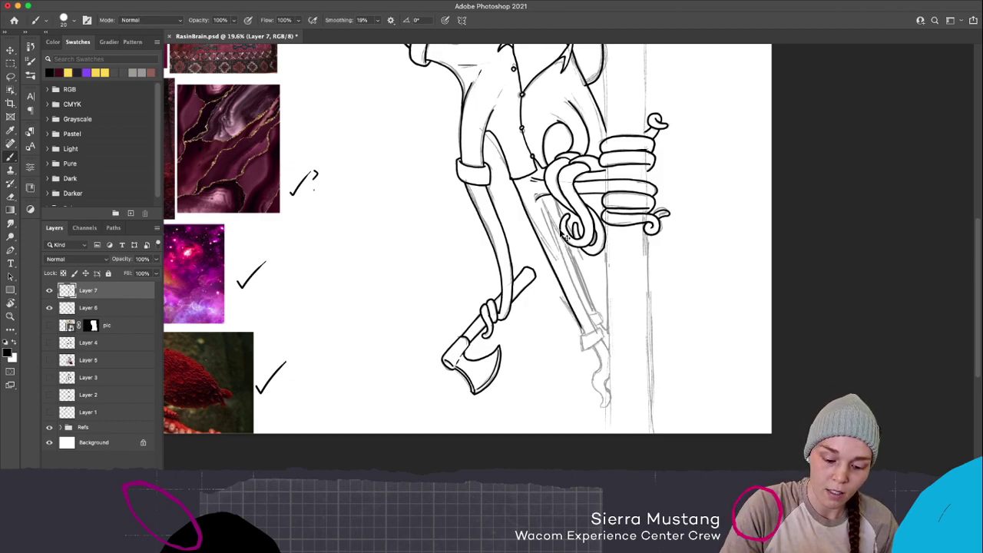
pyautogui.moveTo(543, 200); pyautogui.dragTo(589, 323)
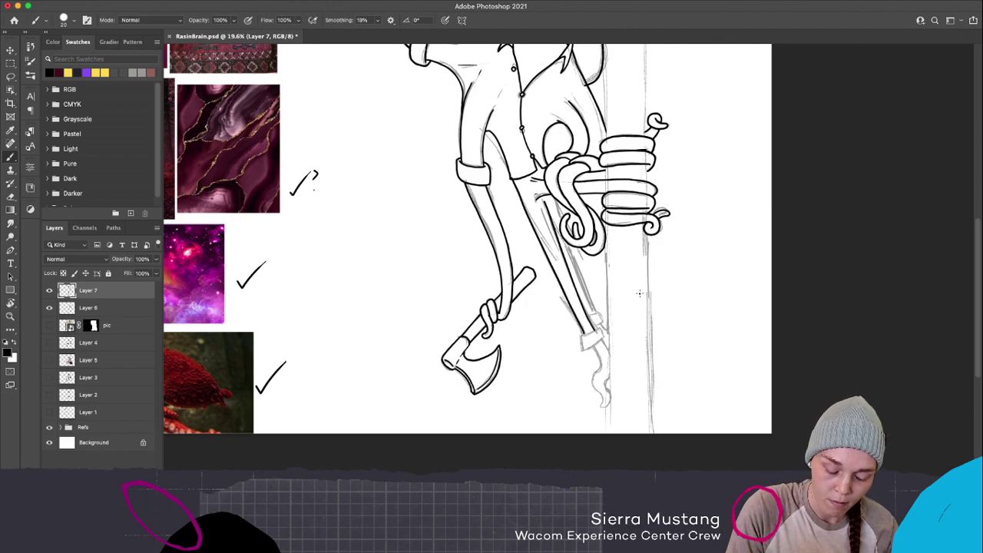
# Ink the rear leg's visible edge from below the curled tentacle down to its sketched ankle cuff
pyautogui.moveTo(592, 345); pyautogui.dragTo(596, 339)
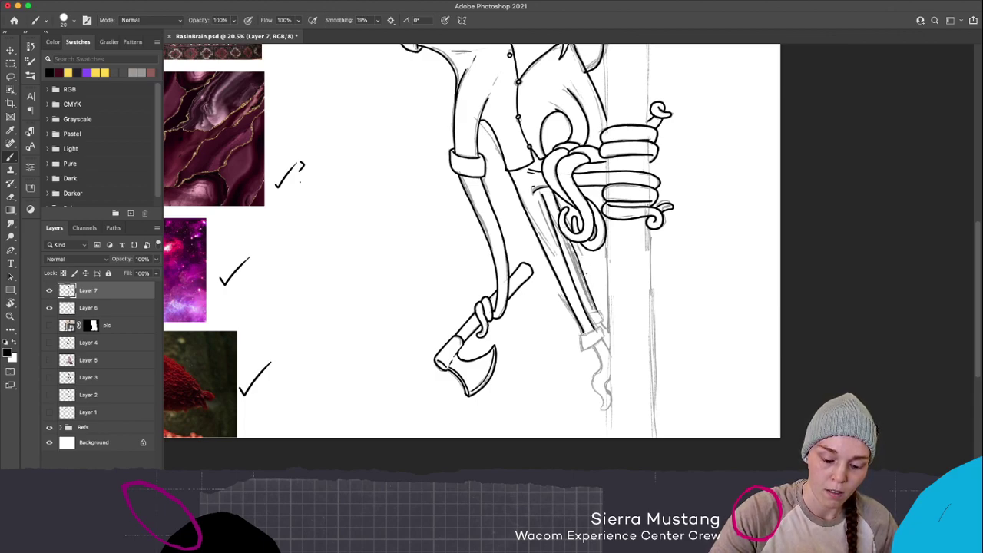
pyautogui.moveTo(566, 240); pyautogui.dragTo(596, 309)
pyautogui.press('super+z')
pyautogui.moveTo(566, 239)
pyautogui.mouseDown()
pyautogui.moveTo(595, 308)
pyautogui.moveTo(566, 238)
pyautogui.mouseUp()
pyautogui.hotkey('ctrl', 'z')
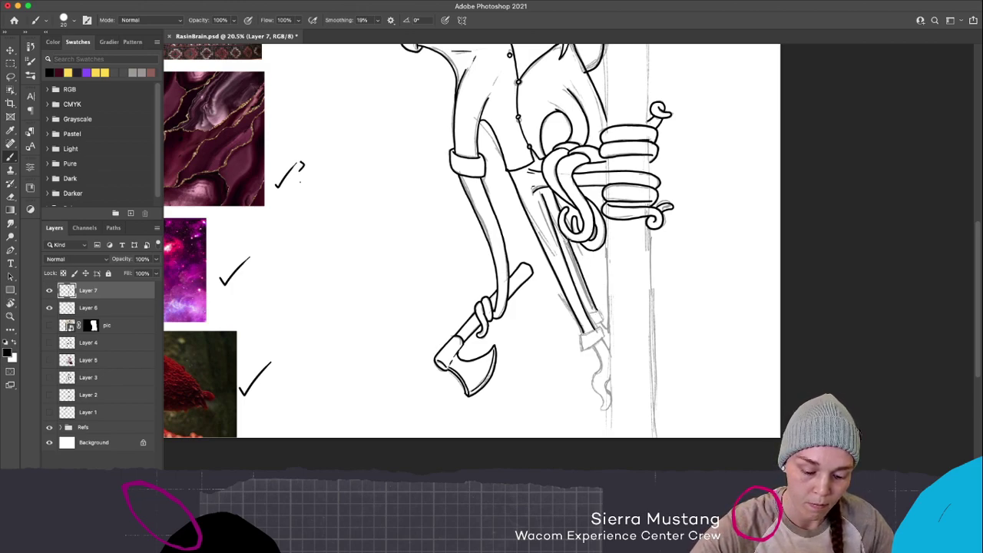
pyautogui.hotkey('ctrl', 'z')
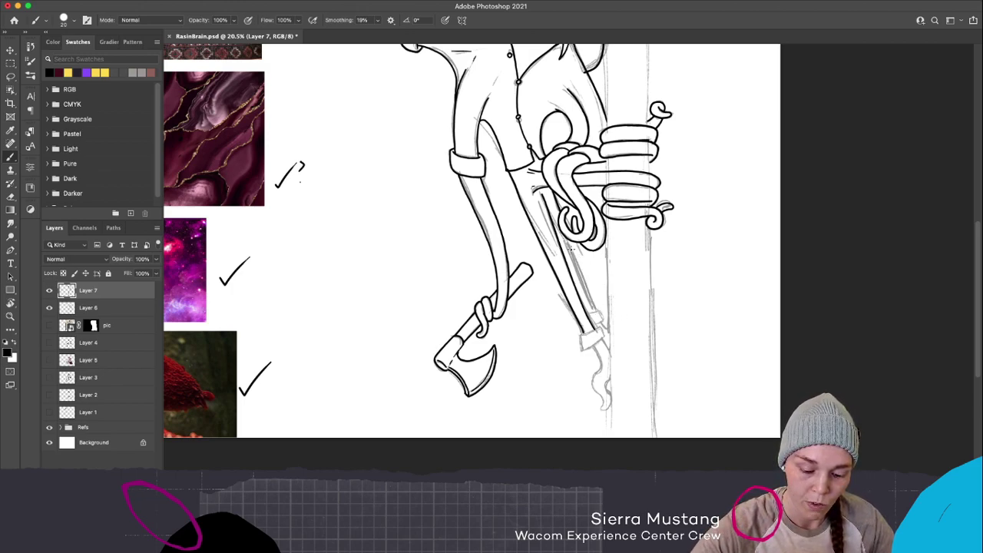
pyautogui.moveTo(569, 238); pyautogui.dragTo(599, 311)
pyautogui.hotkey('ctrl', 'z')
pyautogui.moveTo(568, 238); pyautogui.dragTo(599, 313)
pyautogui.hotkey('ctrl', 'z')
pyautogui.moveTo(568, 238); pyautogui.dragTo(597, 310)
pyautogui.hotkey('ctrl', 'z')
pyautogui.hotkey('ctrl', 'z')
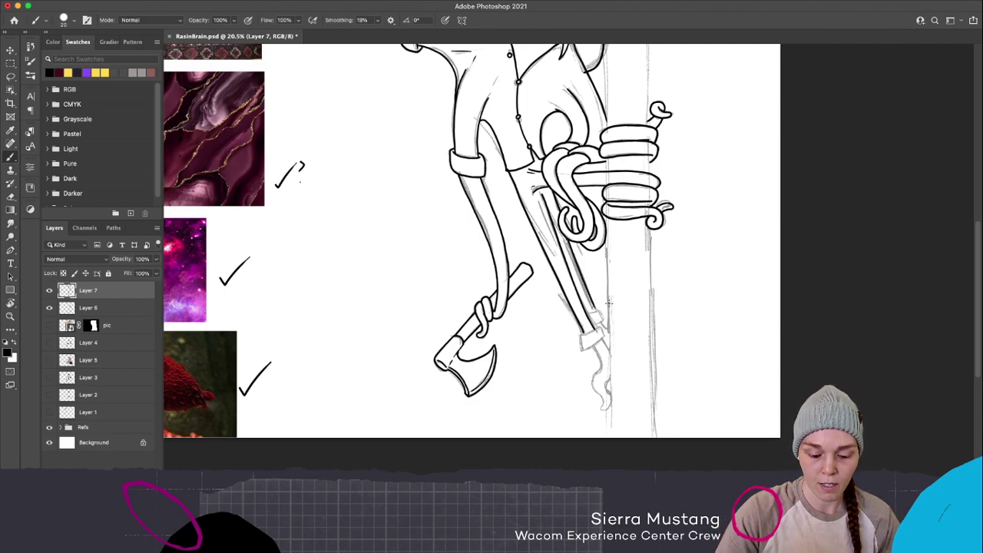
# Ink the front leg's ankle cuff and the short line running from it to the pole's edge
pyautogui.press('z')
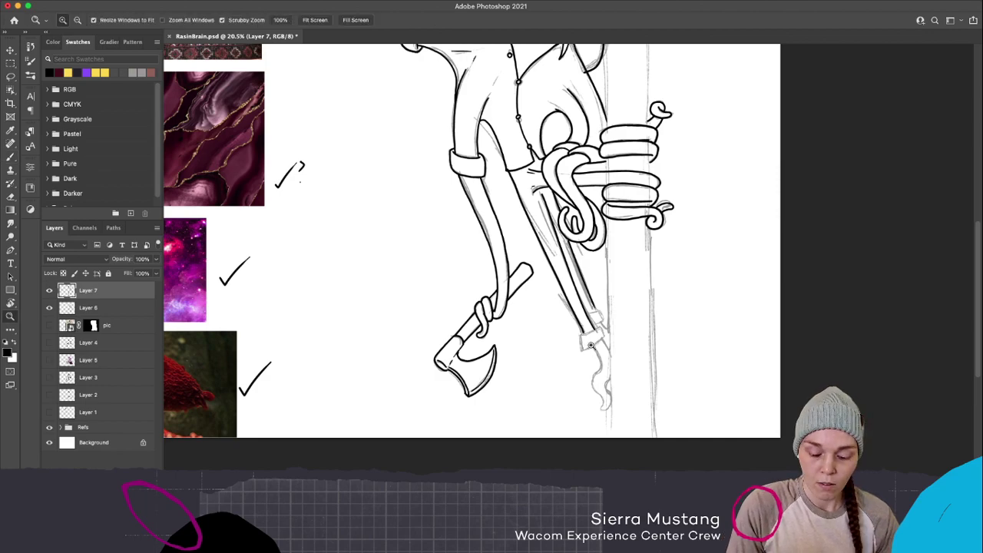
pyautogui.moveTo(590, 346); pyautogui.dragTo(604, 345)
pyautogui.press('b')
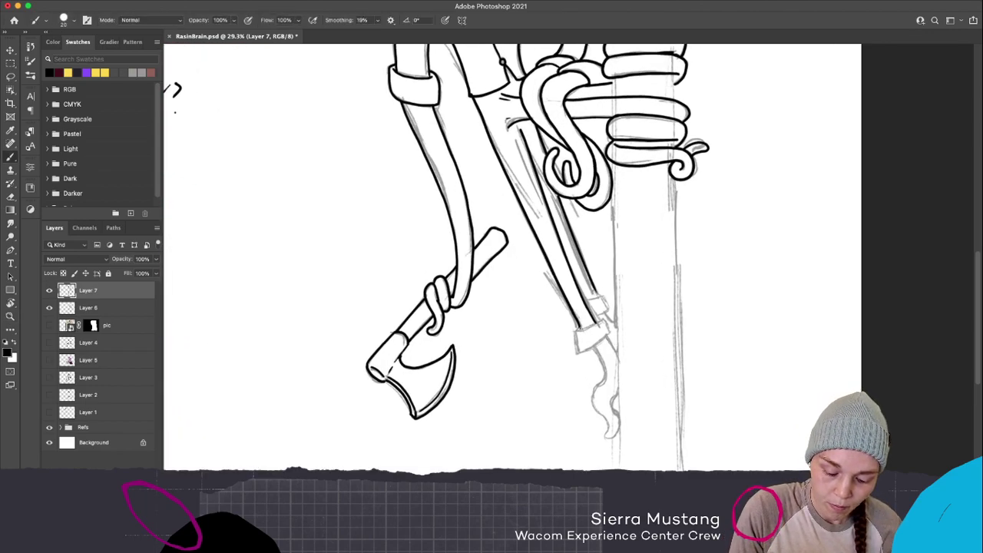
pyautogui.moveTo(581, 329); pyautogui.dragTo(600, 321)
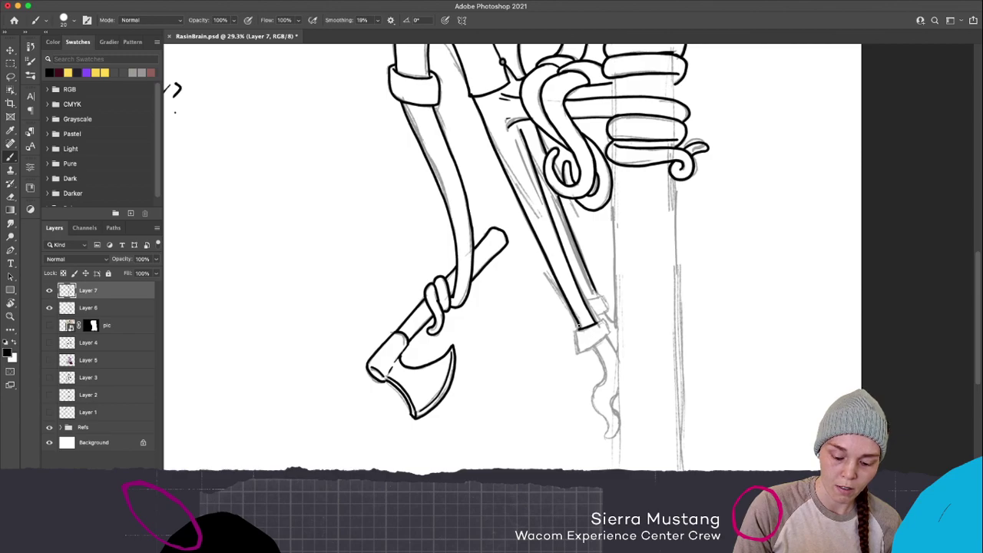
pyautogui.moveTo(576, 328)
pyautogui.mouseDown()
pyautogui.moveTo(576, 347)
pyautogui.moveTo(609, 330)
pyautogui.moveTo(576, 339)
pyautogui.moveTo(578, 351)
pyautogui.mouseUp()
pyautogui.press('super+z')
pyautogui.press('super+z')
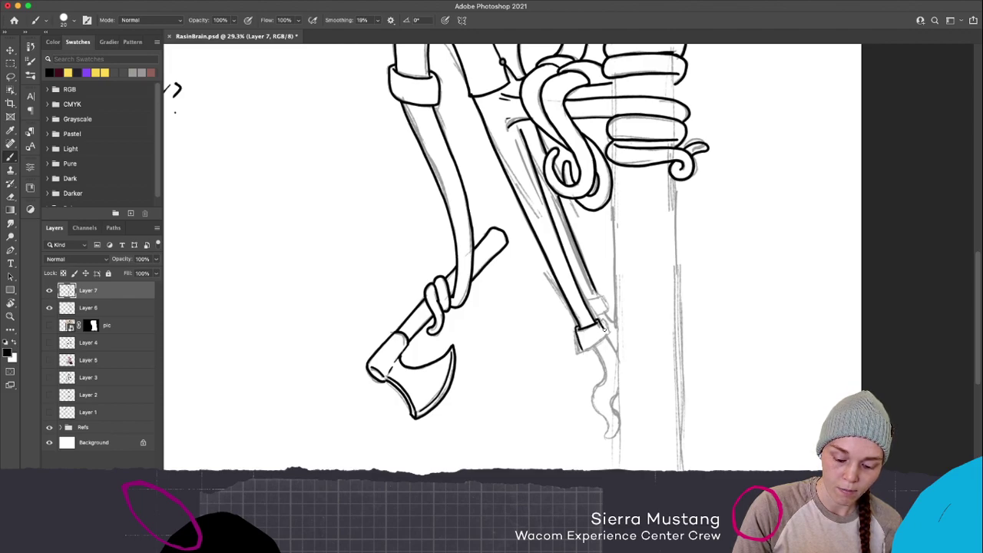
pyautogui.moveTo(604, 330); pyautogui.dragTo(578, 347)
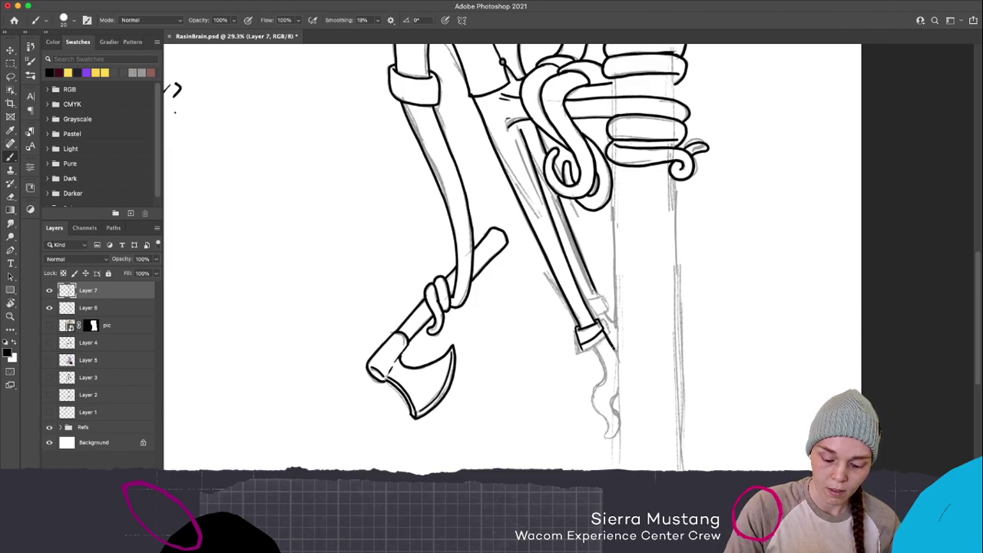
pyautogui.moveTo(617, 349); pyautogui.dragTo(601, 331)
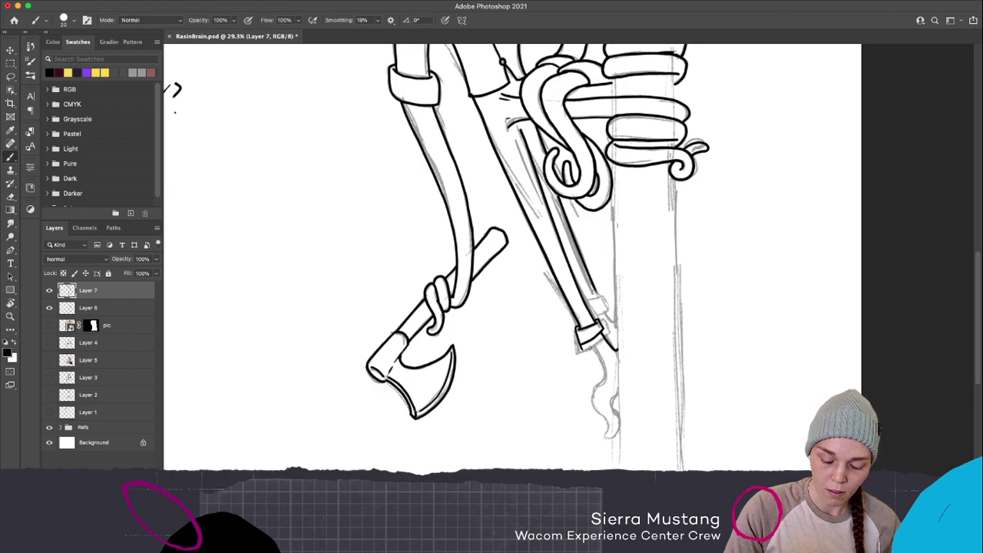
# Ink the wavy, curling foot below the front leg's cuff and the small cuff on the rear leg's ankle
pyautogui.moveTo(598, 344)
pyautogui.mouseDown()
pyautogui.moveTo(594, 400)
pyautogui.moveTo(604, 432)
pyautogui.mouseUp()
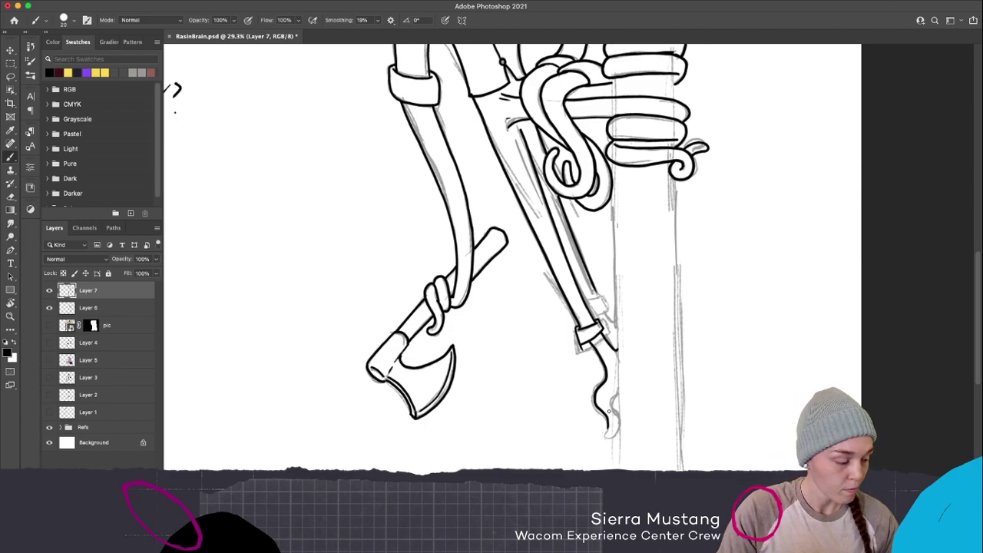
pyautogui.press('super+z')
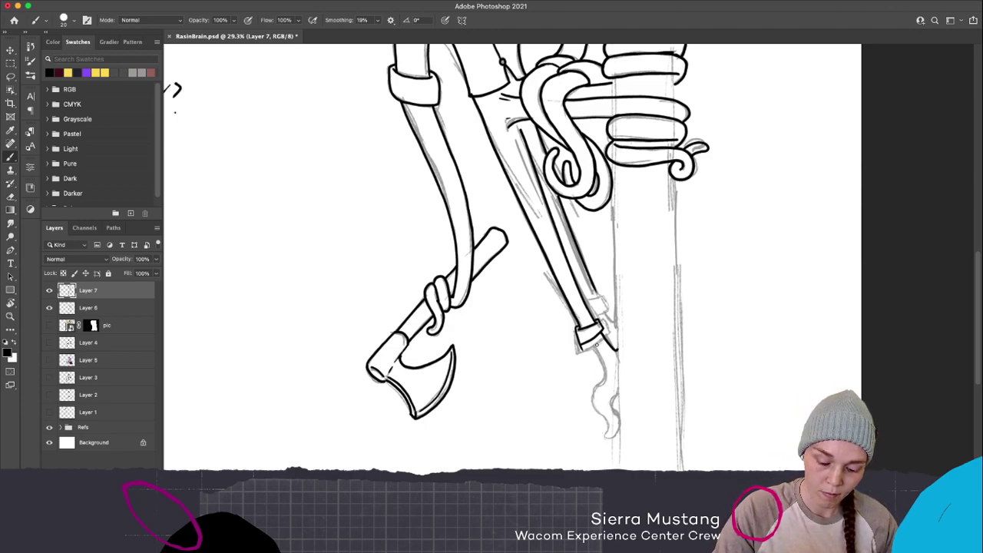
pyautogui.moveTo(596, 347)
pyautogui.mouseDown()
pyautogui.moveTo(604, 375)
pyautogui.moveTo(592, 392)
pyautogui.moveTo(610, 437)
pyautogui.moveTo(619, 416)
pyautogui.moveTo(618, 434)
pyautogui.moveTo(617, 394)
pyautogui.moveTo(619, 408)
pyautogui.mouseUp()
pyautogui.press('super+z')
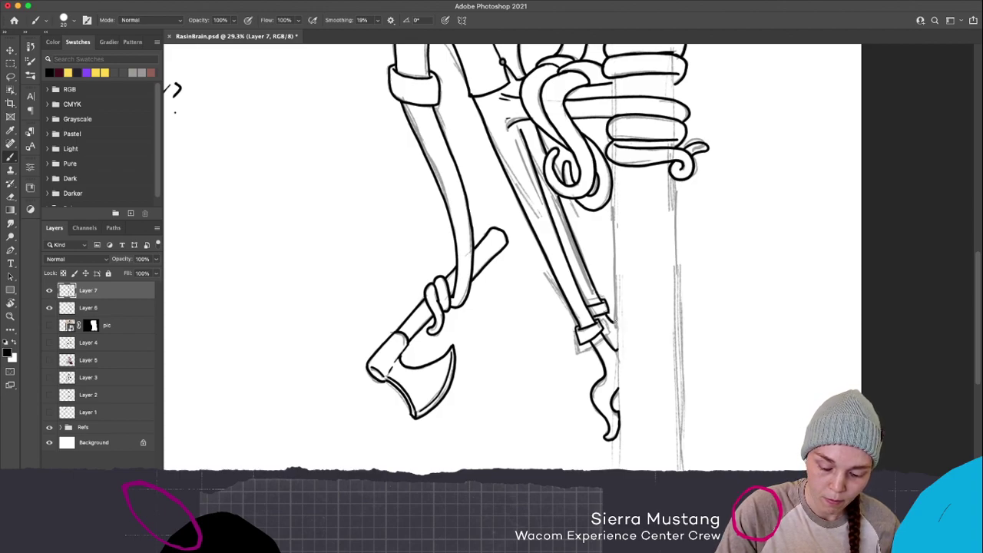
# Ink a small cuff band around the lowest tentacle coil, just inside the pole's edge nearest the character
pyautogui.scroll(5, 636, 233)
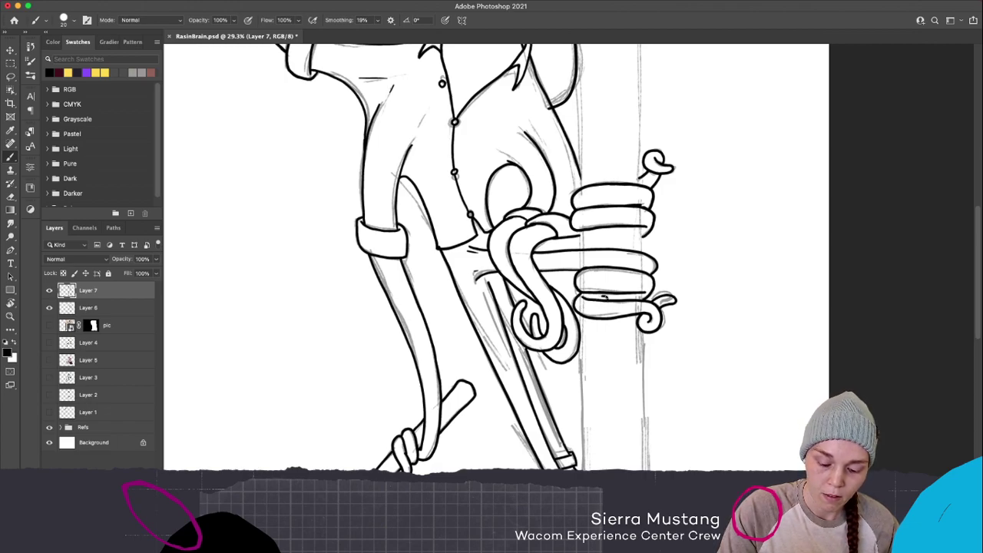
pyautogui.moveTo(589, 299); pyautogui.dragTo(589, 316)
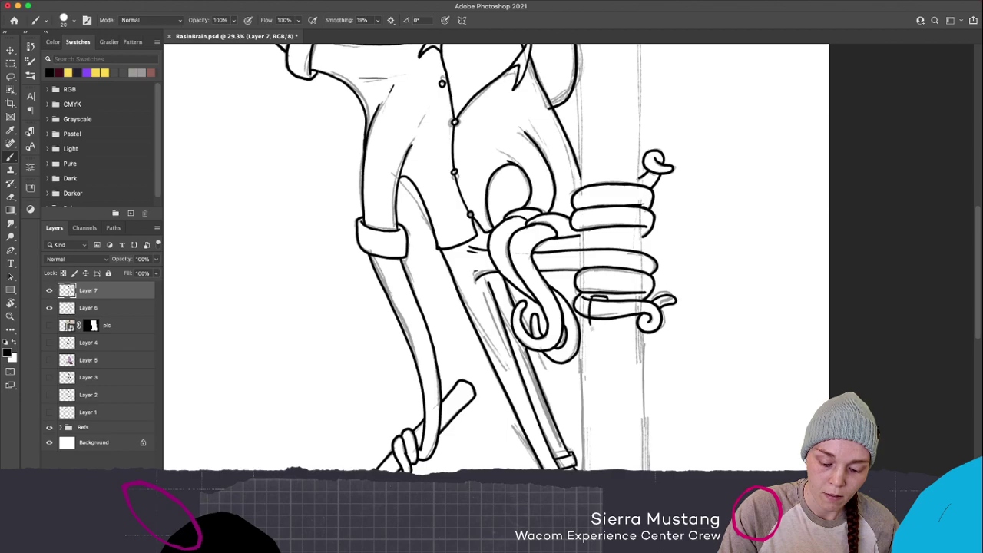
pyautogui.press('super+z')
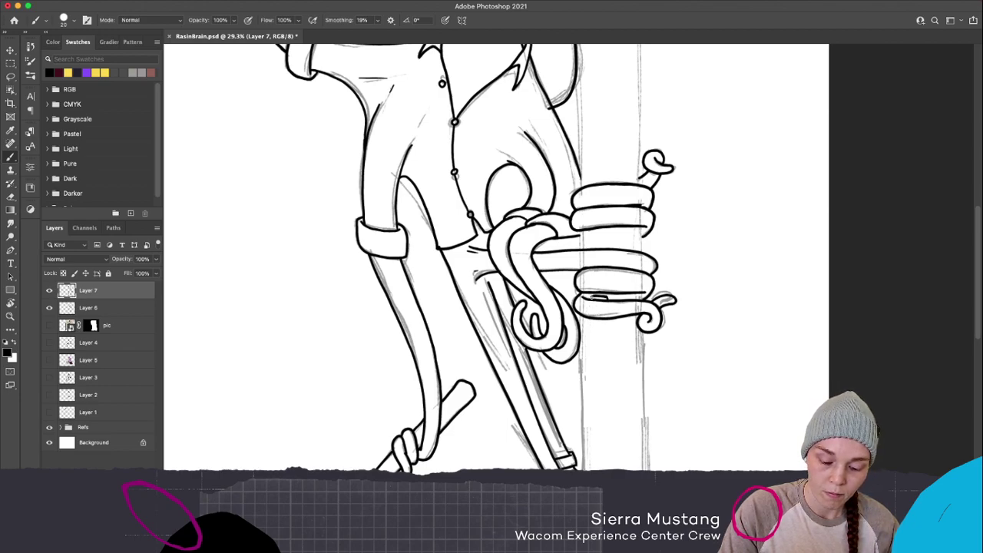
pyautogui.moveTo(592, 321); pyautogui.dragTo(601, 322)
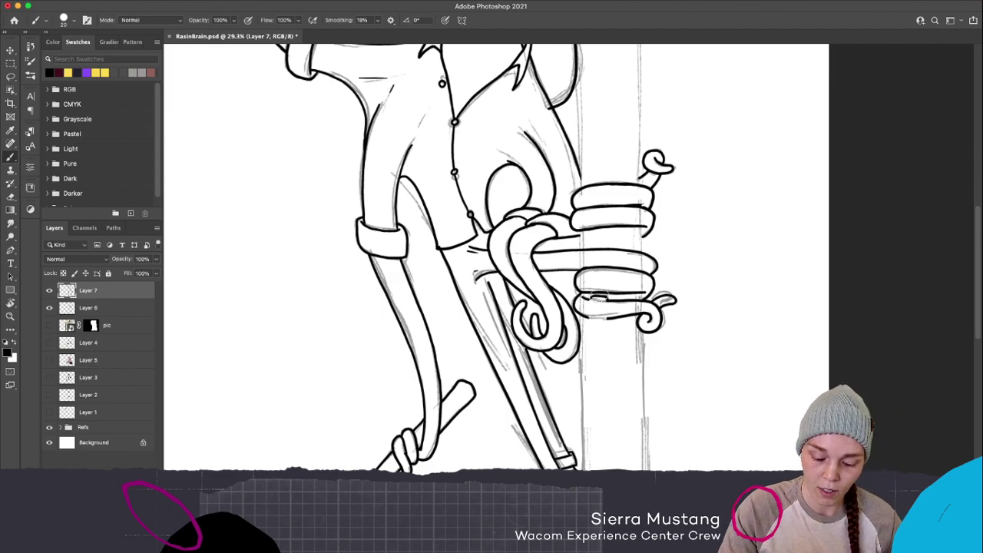
pyautogui.moveTo(592, 298); pyautogui.dragTo(592, 321)
pyautogui.press('super+z')
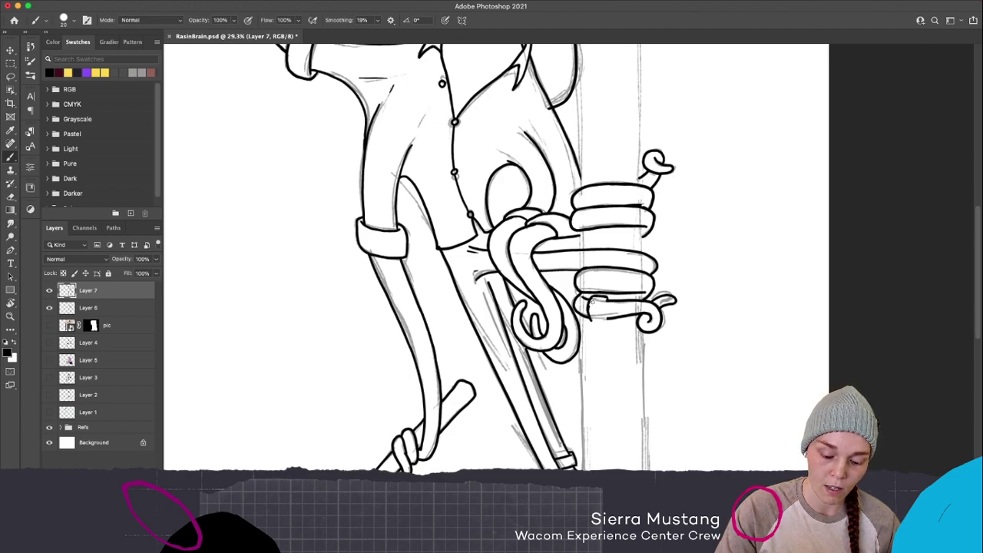
pyautogui.press('super+z')
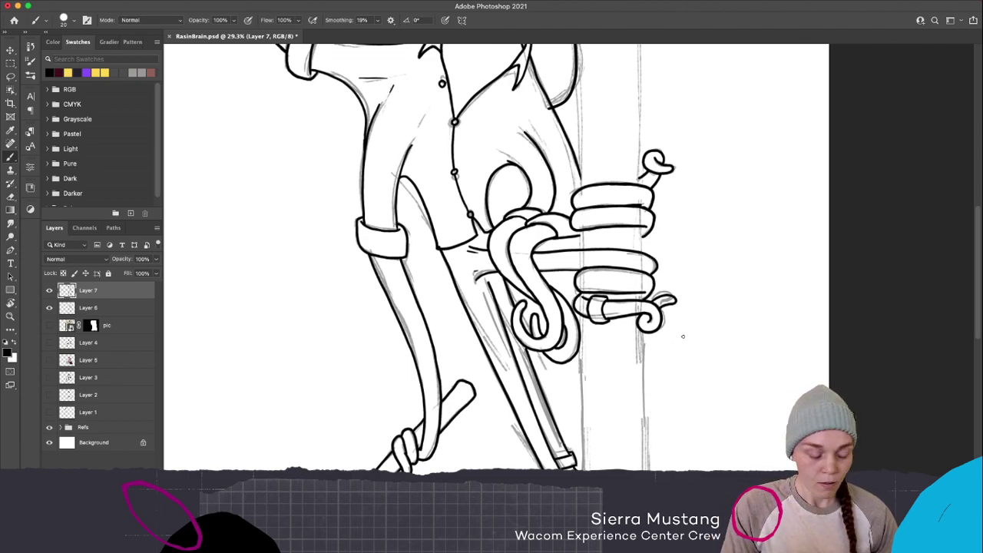
# Doodle a small curled mustache in the blank area above the patterned rug reference image
pyautogui.scroll(-5, 695, 338)
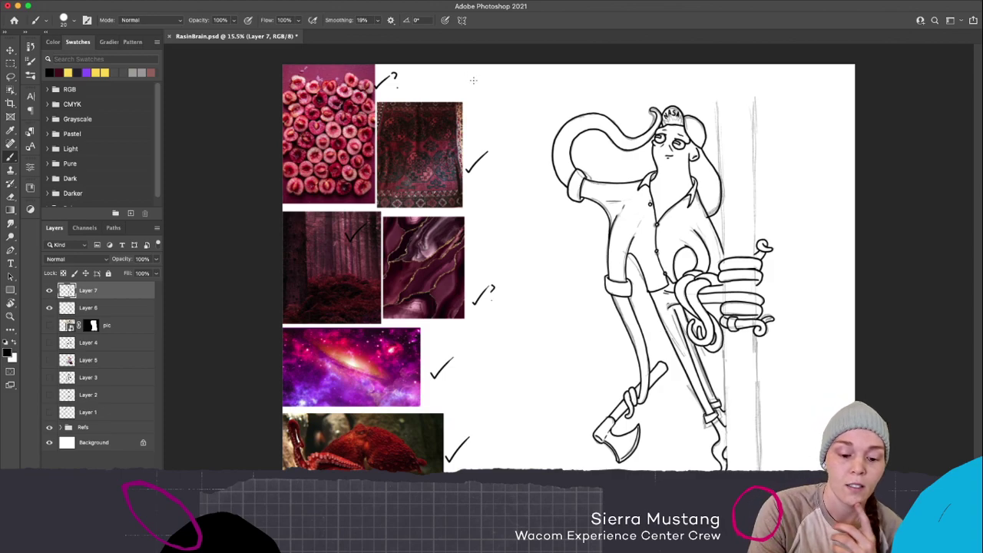
pyautogui.moveTo(472, 77)
pyautogui.mouseDown()
pyautogui.moveTo(452, 91)
pyautogui.moveTo(471, 88)
pyautogui.moveTo(476, 77)
pyautogui.moveTo(490, 83)
pyautogui.moveTo(471, 89)
pyautogui.mouseUp()
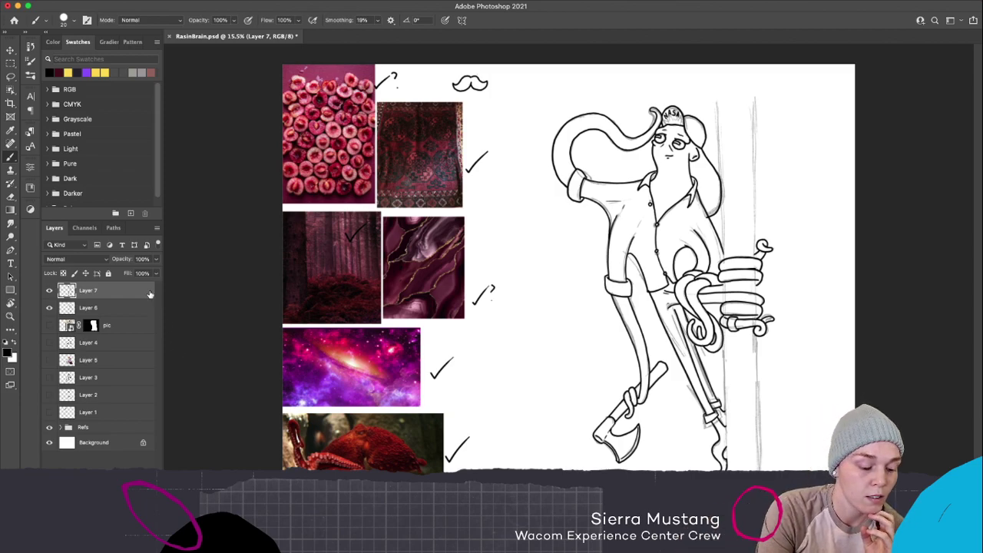
# Add a new layer below Layer 7 and set the ink brush size to 28 px
pyautogui.click(130, 546)
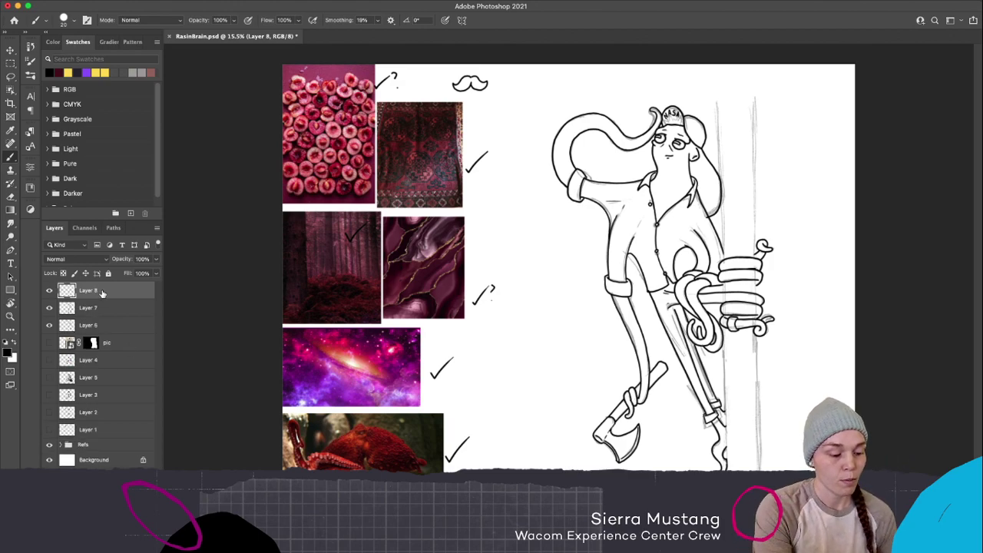
pyautogui.moveTo(105, 292); pyautogui.dragTo(109, 312)
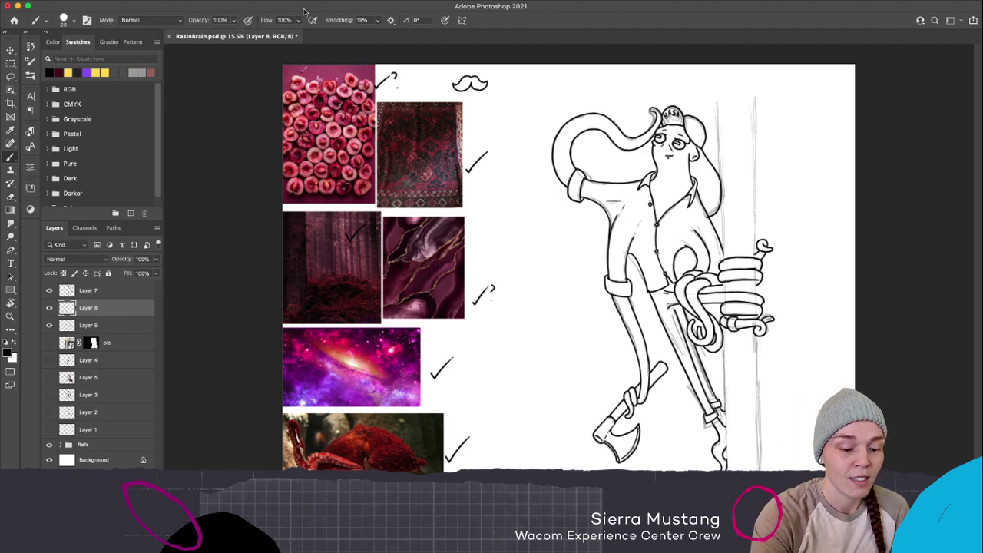
pyautogui.click(70, 24)
pyautogui.moveTo(64, 53); pyautogui.dragTo(67, 54)
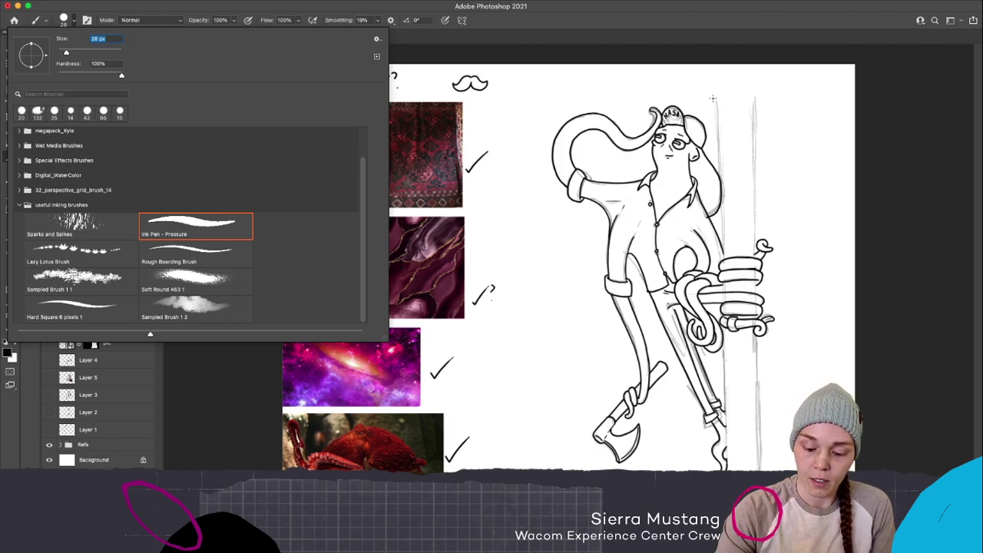
pyautogui.press('space')
pyautogui.click(765, 220)
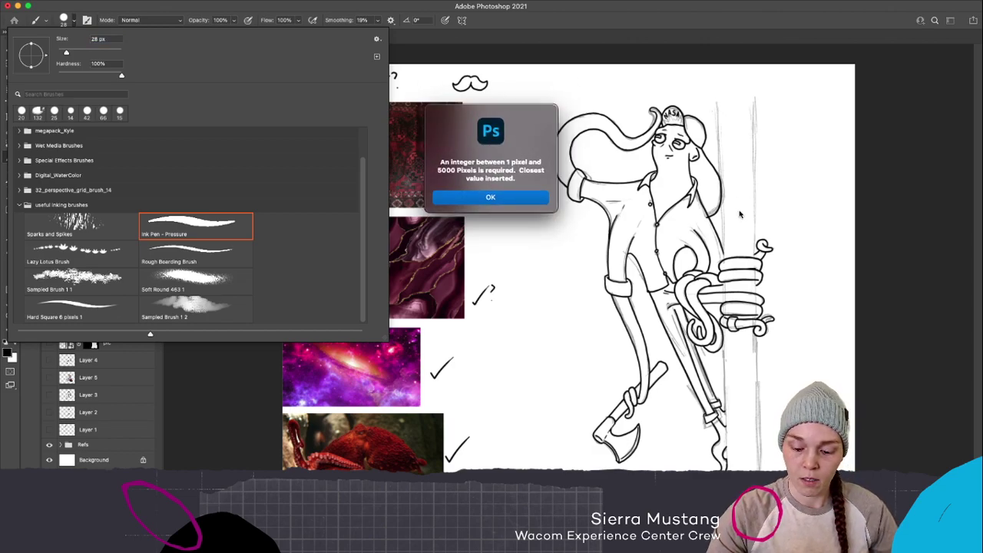
pyautogui.click(540, 199)
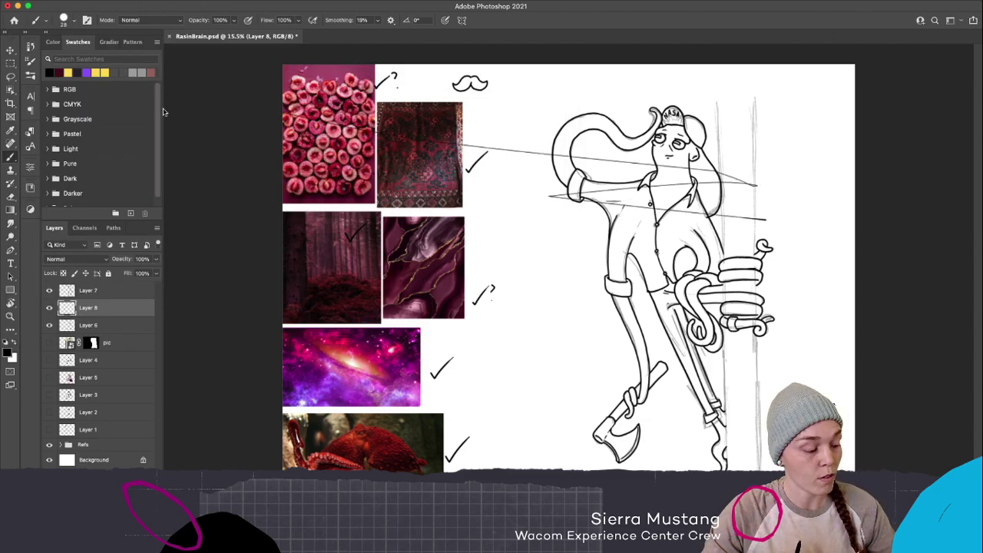
pyautogui.press('super+bracketright')
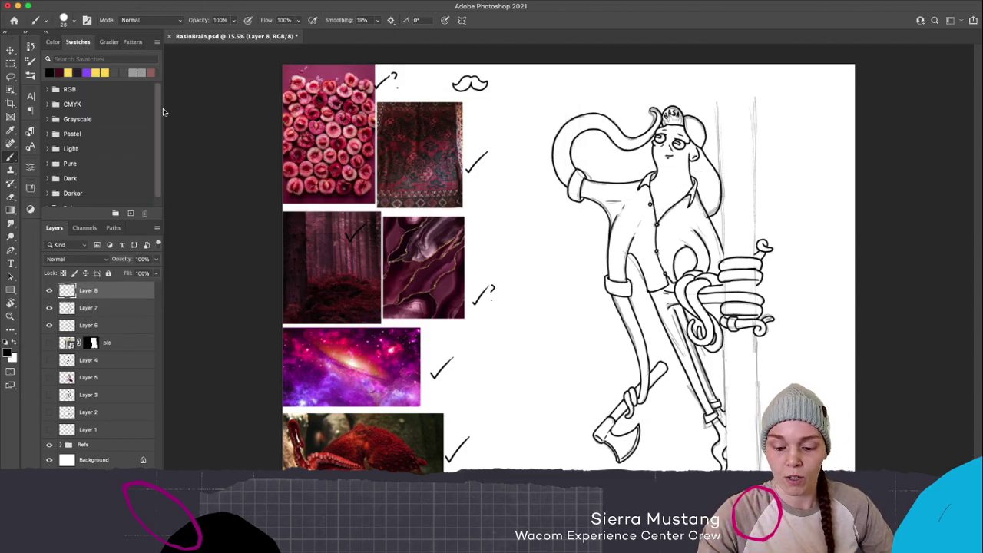
pyautogui.press('z')
pyautogui.moveTo(759, 178)
pyautogui.mouseDown()
pyautogui.moveTo(775, 179)
pyautogui.moveTo(750, 181)
pyautogui.mouseUp()
pyautogui.press('b')
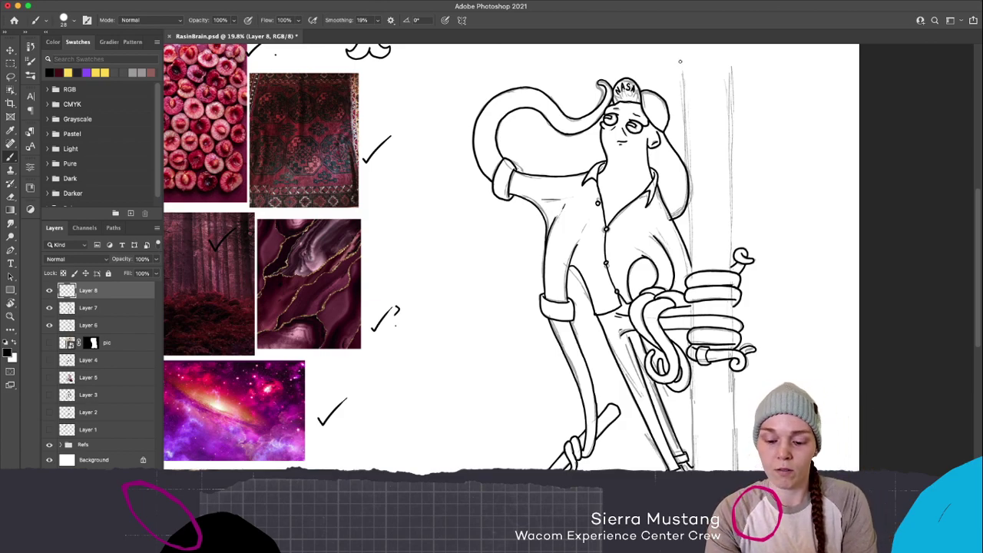
pyautogui.moveTo(682, 63); pyautogui.dragTo(694, 273)
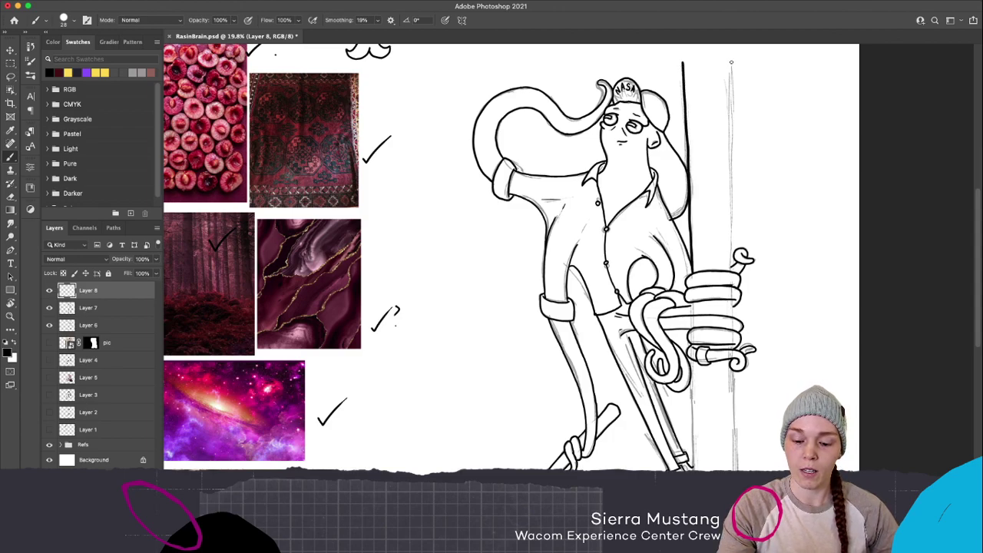
pyautogui.moveTo(731, 61); pyautogui.dragTo(731, 270)
pyautogui.hotkey('ctrl', 'z')
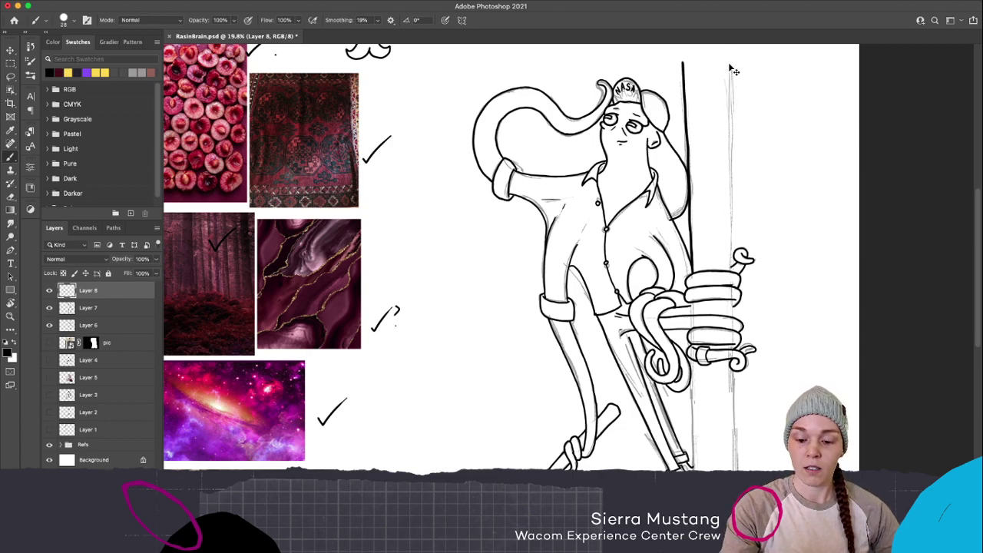
pyautogui.moveTo(726, 65); pyautogui.dragTo(728, 273)
pyautogui.hotkey('ctrl', 'z')
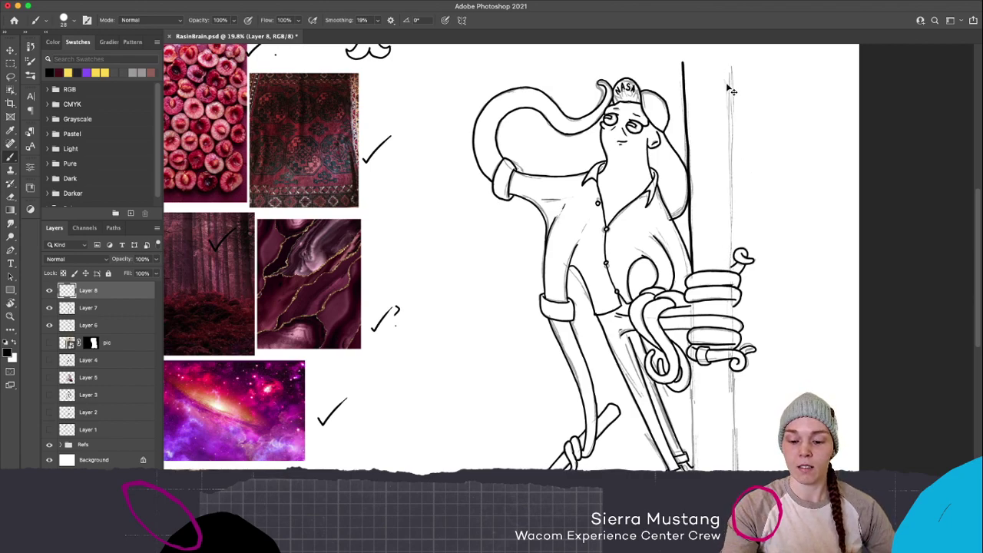
pyautogui.moveTo(726, 64); pyautogui.dragTo(730, 160)
pyautogui.hotkey('ctrl', 'z')
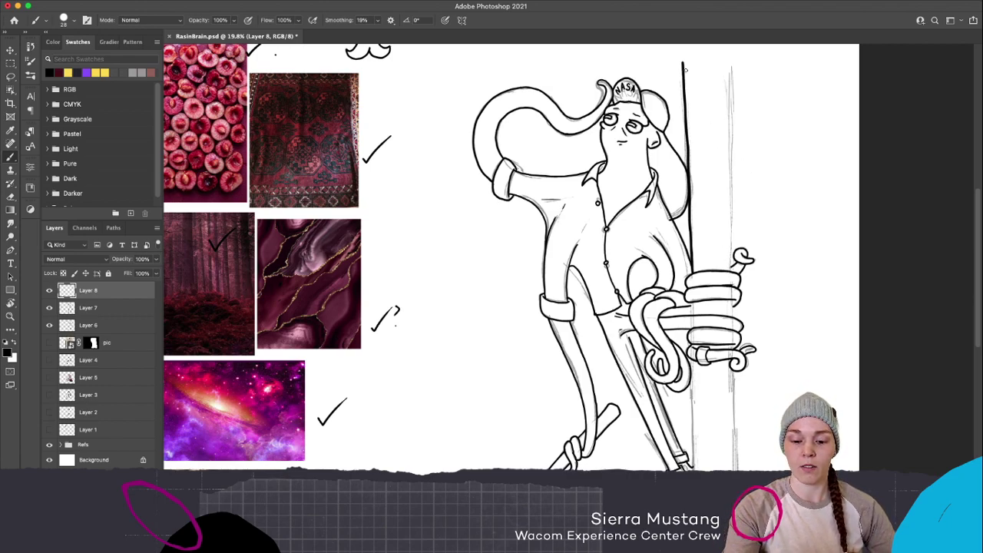
pyautogui.hotkey('ctrl', 'z')
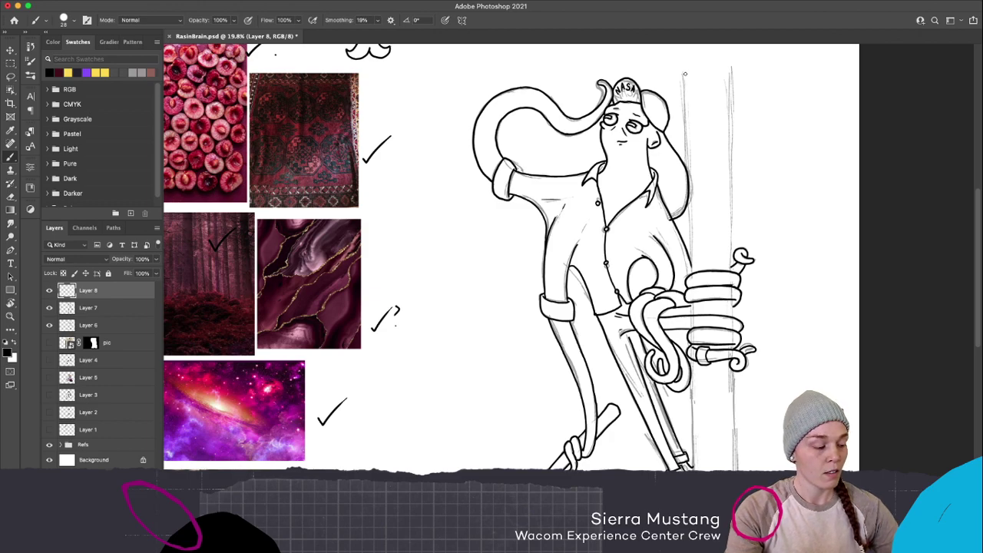
# Ink both long edges of the upper pole on Layer 8, from its sketched top down to and between the tentacle coils
pyautogui.moveTo(682, 71); pyautogui.dragTo(689, 270)
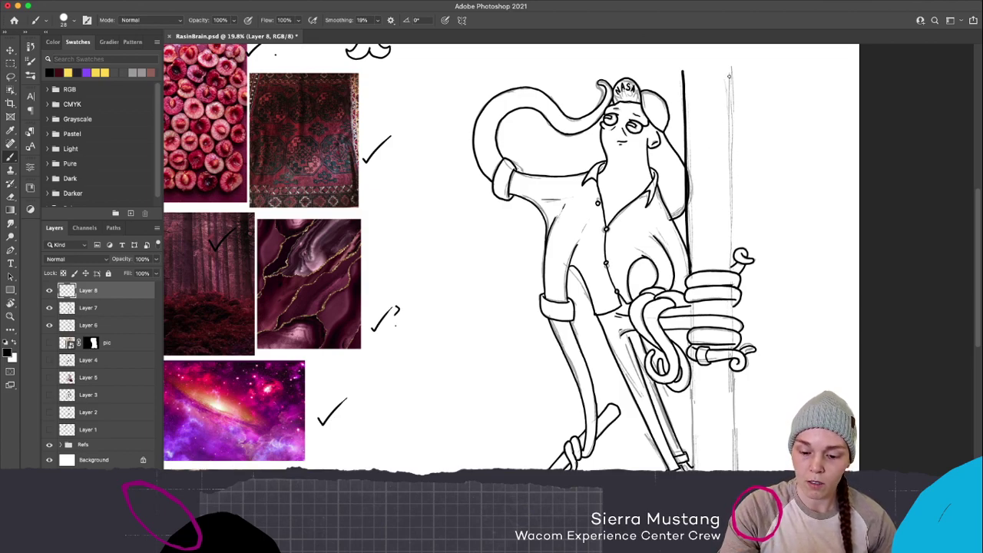
pyautogui.moveTo(728, 71); pyautogui.dragTo(730, 270)
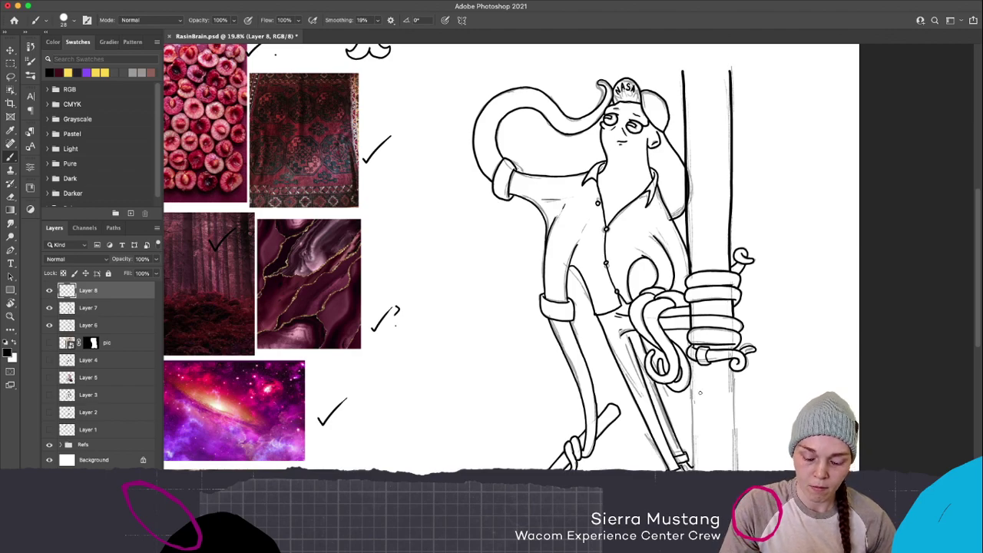
# Move the layer with the pole's ink lines below Layer 7 and rename it tree
pyautogui.scroll(5, 693, 370)
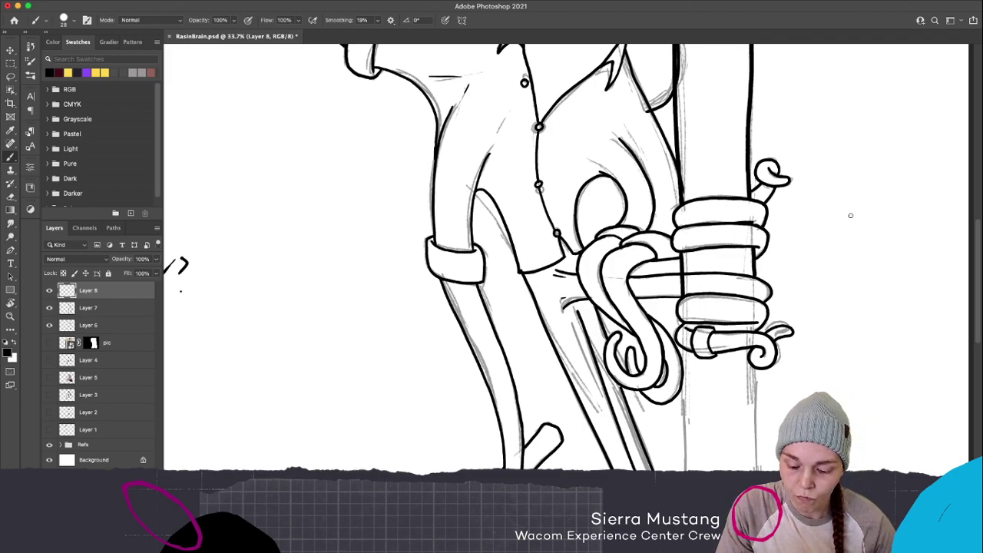
pyautogui.press('l')
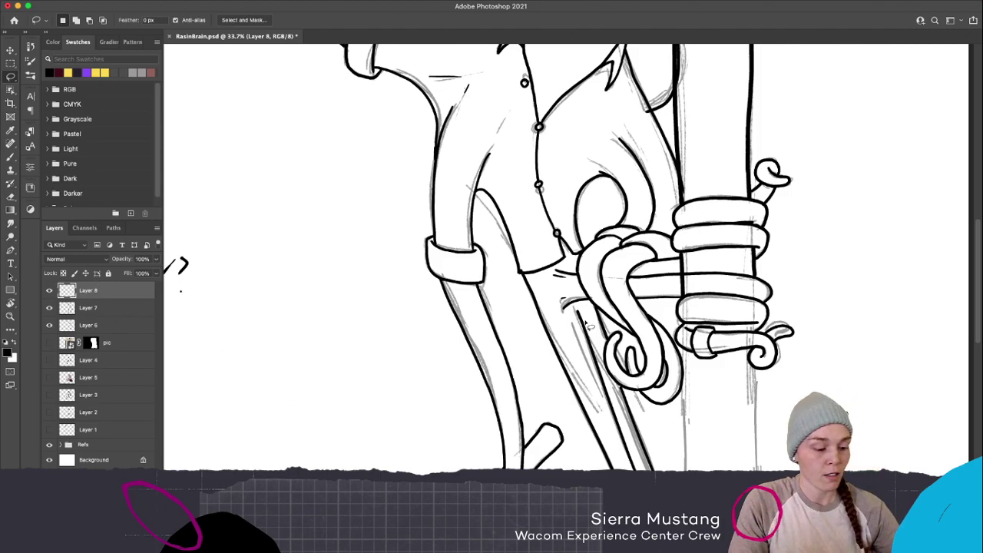
pyautogui.press('b')
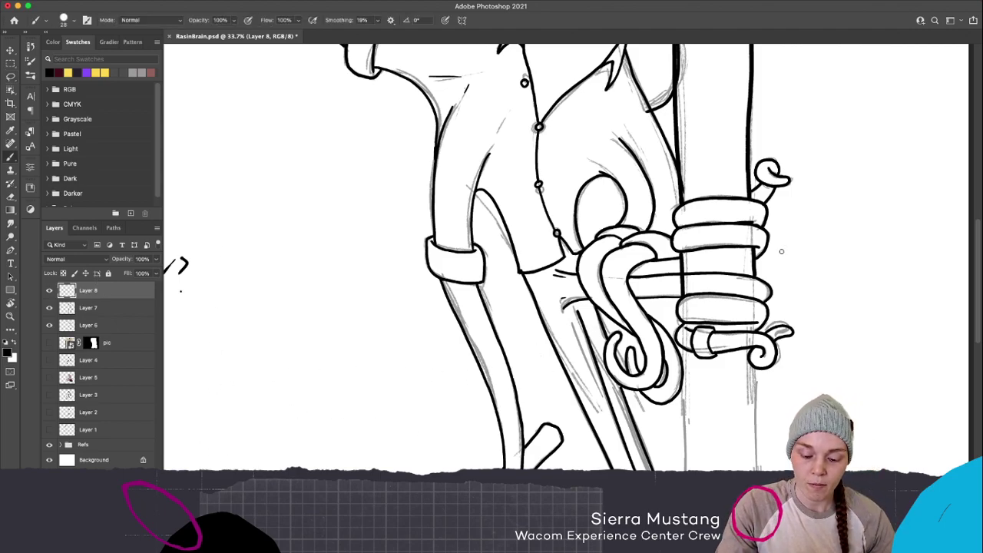
pyautogui.click(49, 290)
pyautogui.click(49, 291)
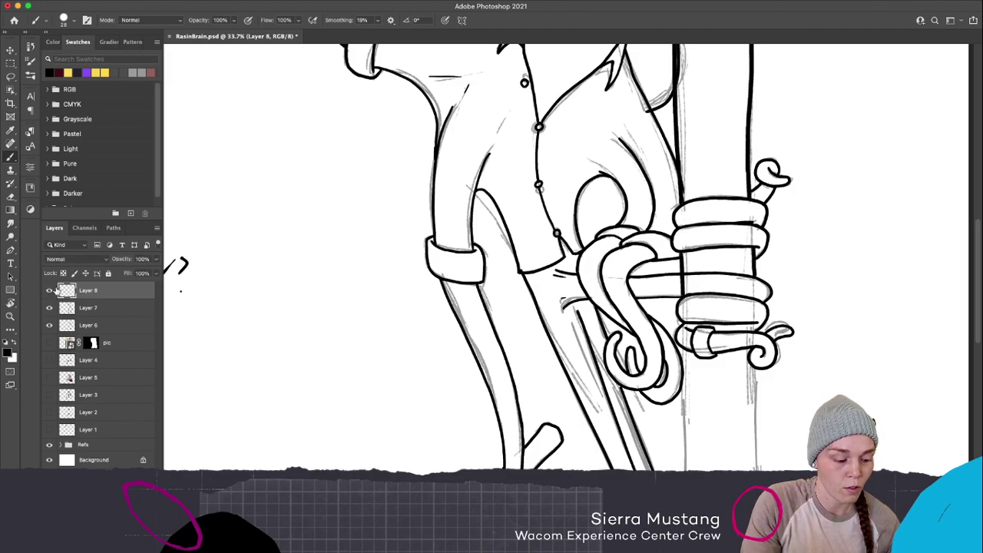
pyautogui.moveTo(85, 292); pyautogui.dragTo(100, 319)
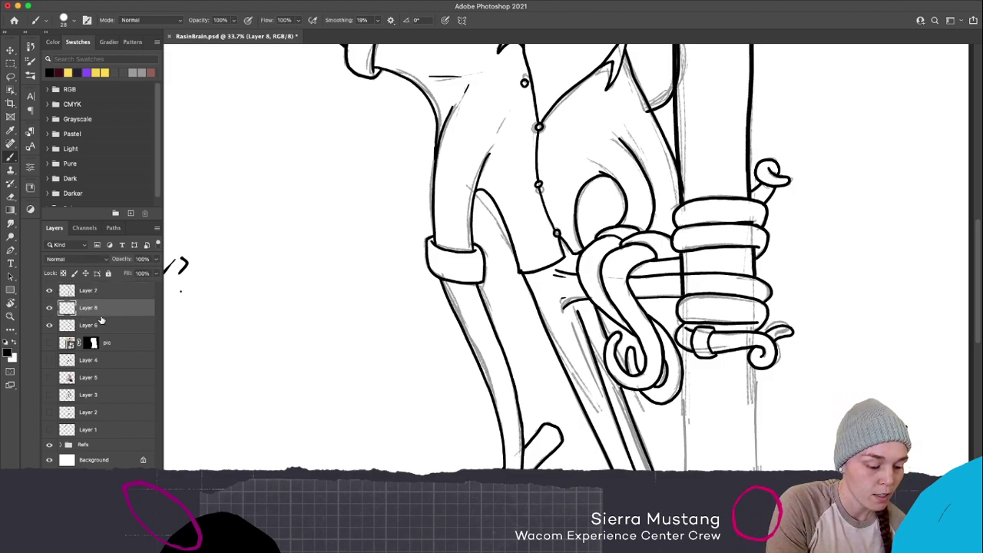
pyautogui.doubleClick(89, 308)
pyautogui.write('tree')
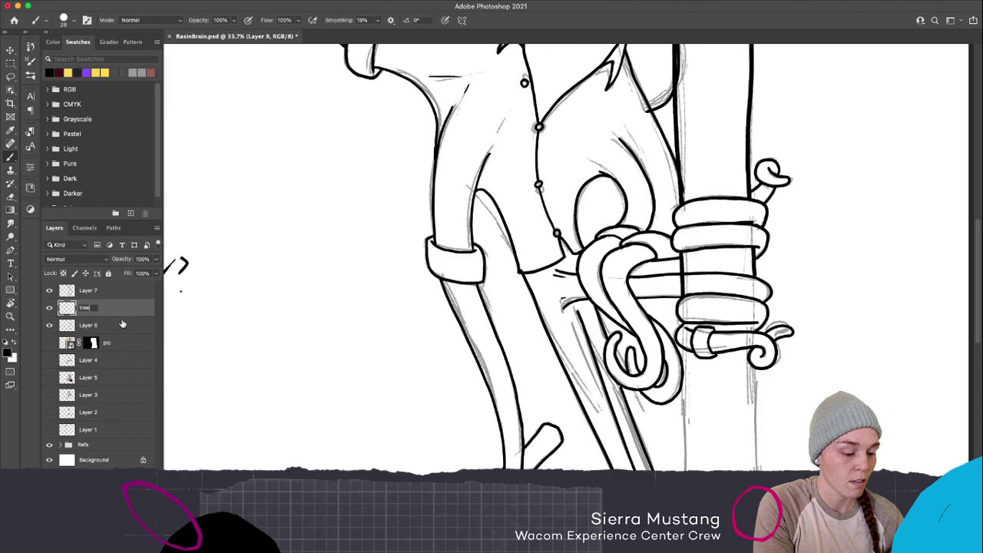
pyautogui.press('Return')
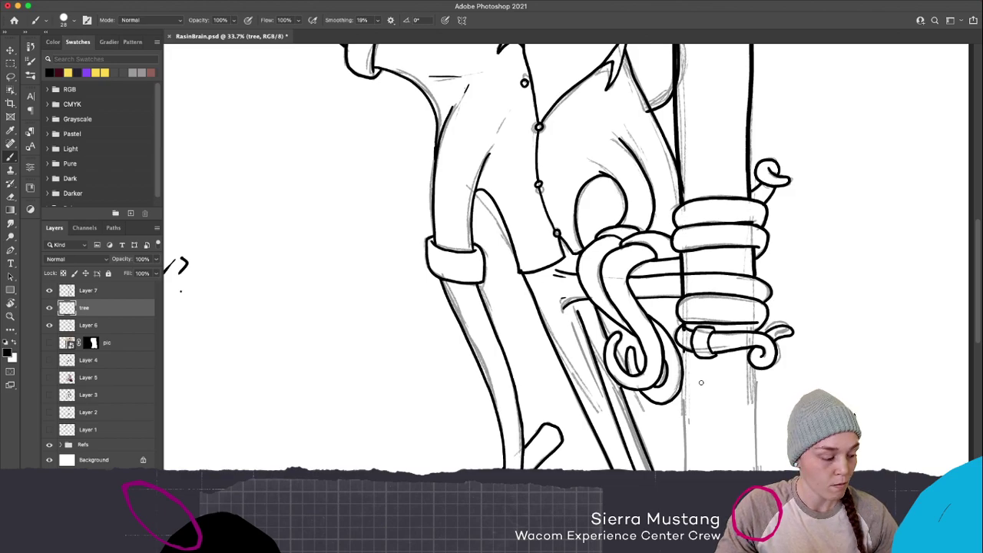
# Ink the lower trunk's edge nearest the character, from below the tentacle coils past the foot to near the canvas bottom
pyautogui.moveTo(705, 389); pyautogui.dragTo(613, 222)
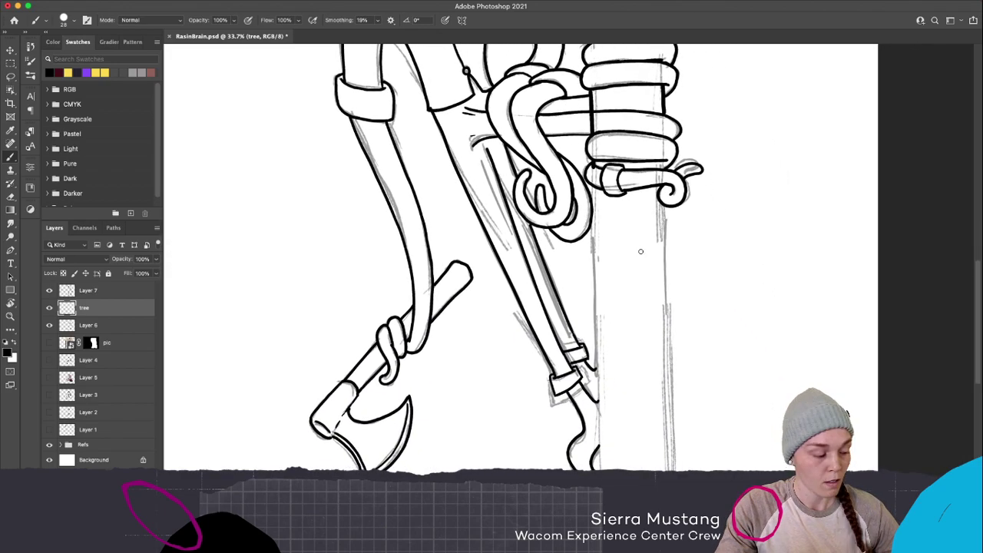
pyautogui.press('z')
pyautogui.moveTo(639, 259); pyautogui.dragTo(626, 252)
pyautogui.press('b')
pyautogui.moveTo(610, 206); pyautogui.dragTo(613, 455)
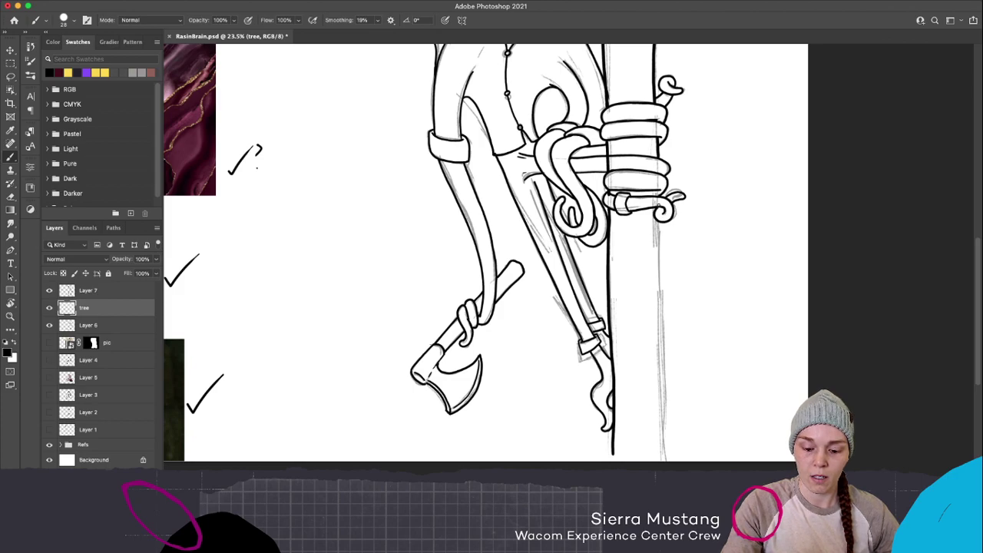
# Ink the lower trunk's outer edge in one stroke from below the curled tentacle tip to the canvas bottom
pyautogui.moveTo(659, 223); pyautogui.dragTo(659, 254)
pyautogui.moveTo(661, 358); pyautogui.dragTo(666, 465)
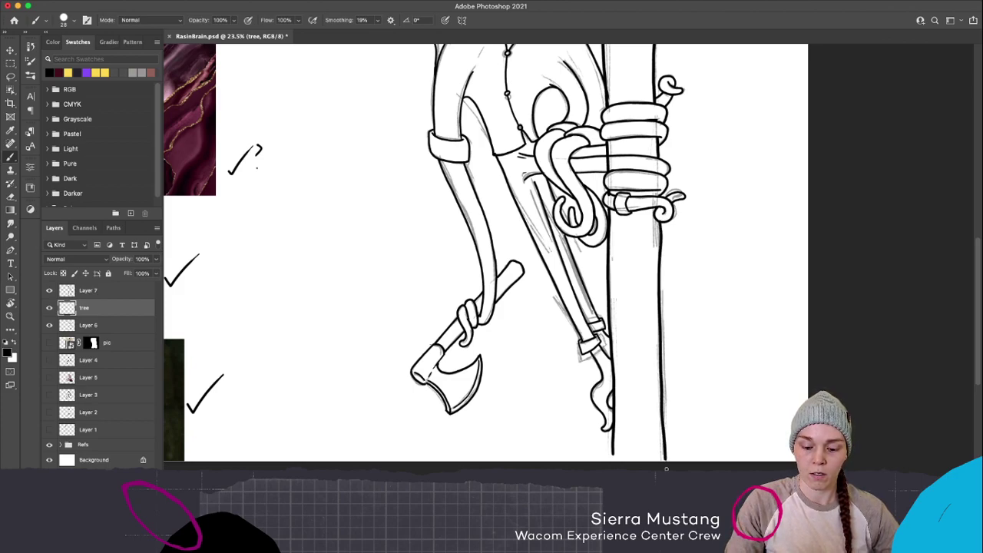
pyautogui.press('super+z')
pyautogui.moveTo(659, 222); pyautogui.dragTo(665, 461)
pyautogui.press('super+z')
pyautogui.moveTo(657, 221); pyautogui.dragTo(661, 287)
pyautogui.press('super+z')
pyautogui.moveTo(658, 222); pyautogui.dragTo(661, 289)
pyautogui.press('super+z')
pyautogui.moveTo(658, 224); pyautogui.dragTo(665, 465)
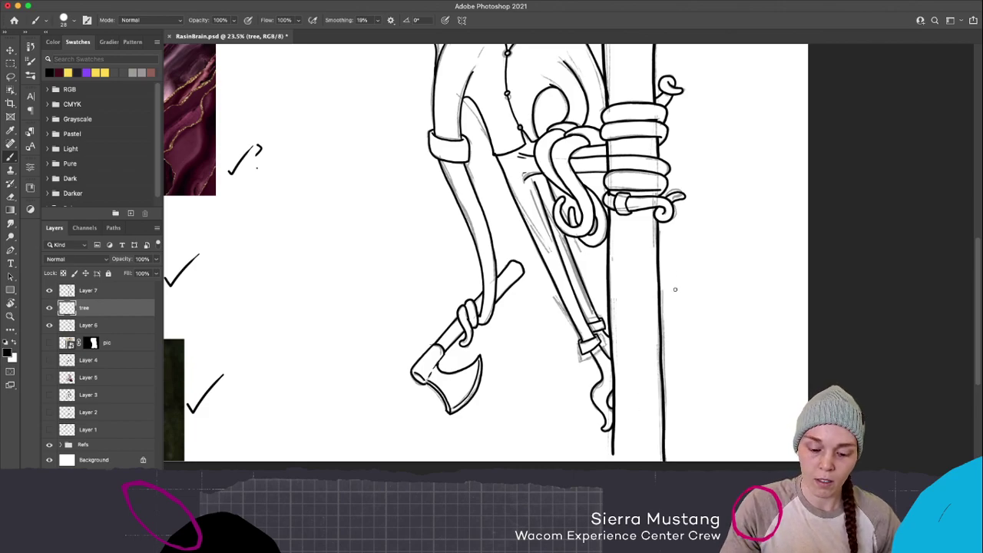
# Lasso the lowest curled tentacle tip with its ring on Layer 7, nudge it slightly toward the character and up, and deselect
pyautogui.moveTo(650, 229); pyautogui.dragTo(647, 256)
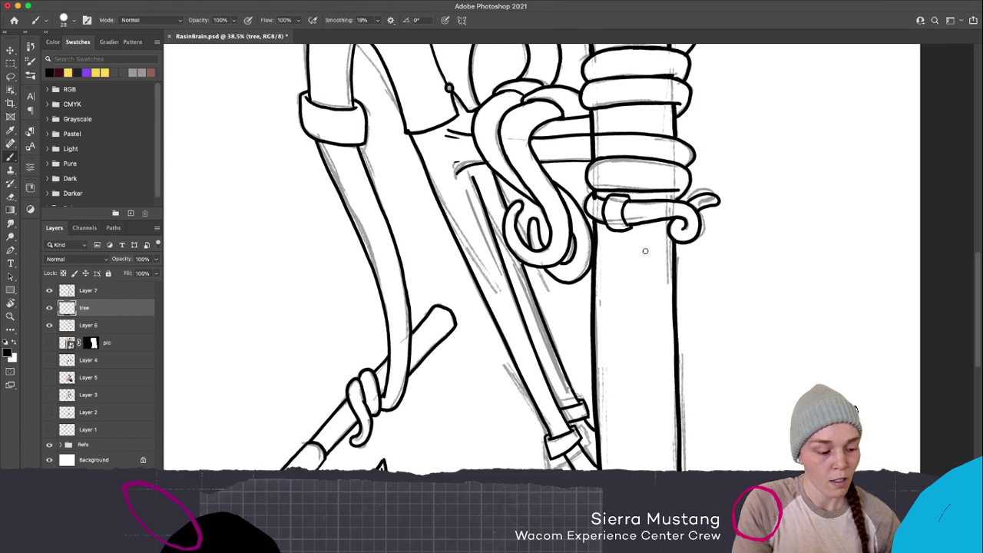
pyautogui.click(124, 292)
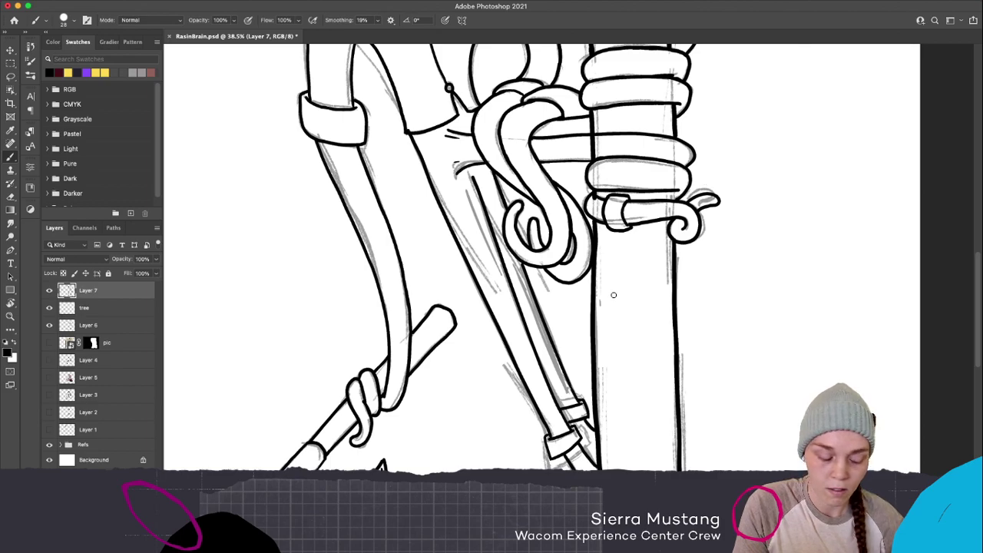
pyautogui.press('l')
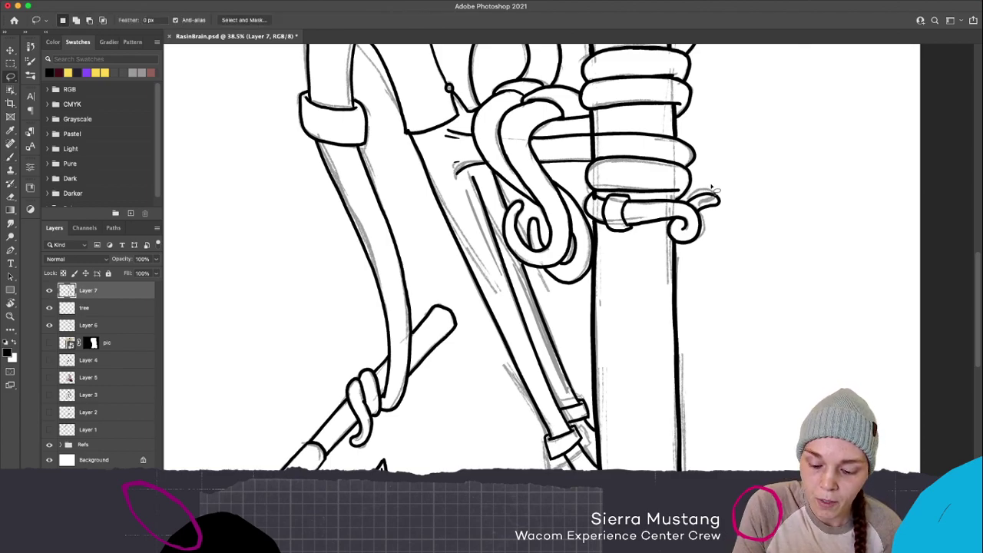
pyautogui.moveTo(670, 201); pyautogui.dragTo(659, 202)
pyautogui.press('Delete')
pyautogui.press('super+d')
pyautogui.moveTo(676, 232); pyautogui.dragTo(644, 275)
pyautogui.moveTo(672, 227)
pyautogui.mouseDown()
pyautogui.moveTo(715, 221)
pyautogui.moveTo(701, 267)
pyautogui.moveTo(637, 278)
pyautogui.moveTo(582, 268)
pyautogui.moveTo(571, 241)
pyautogui.moveTo(577, 223)
pyautogui.moveTo(662, 224)
pyautogui.mouseUp()
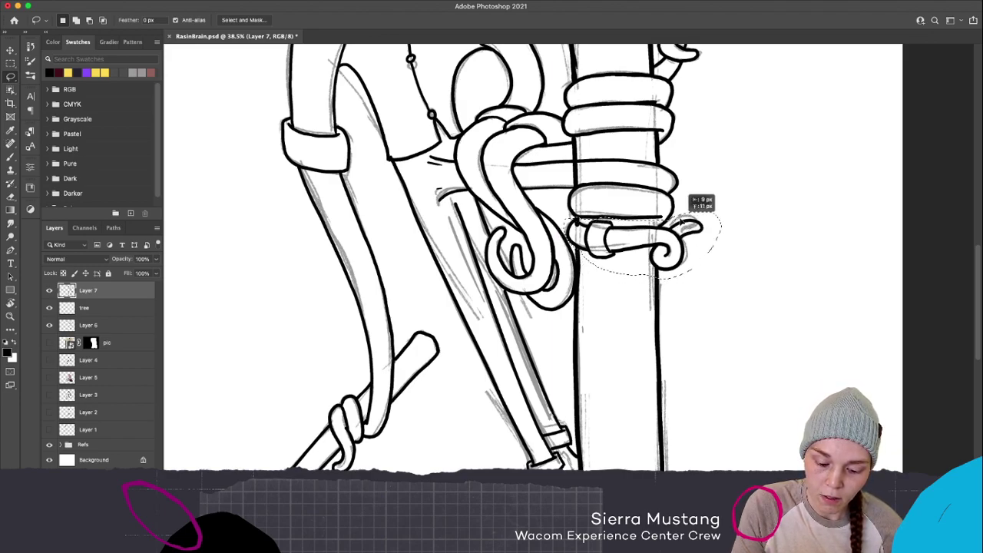
pyautogui.press('shift')
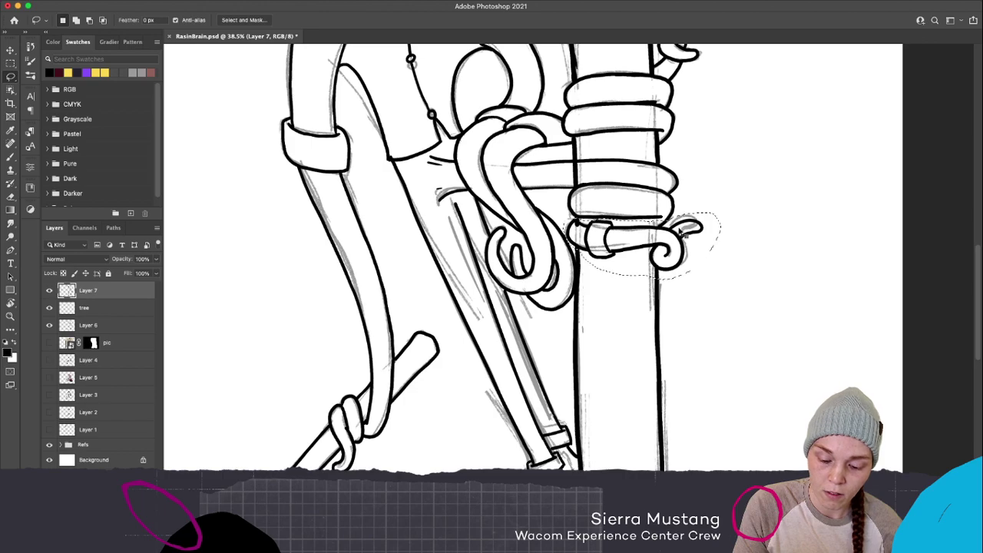
pyautogui.press('alt')
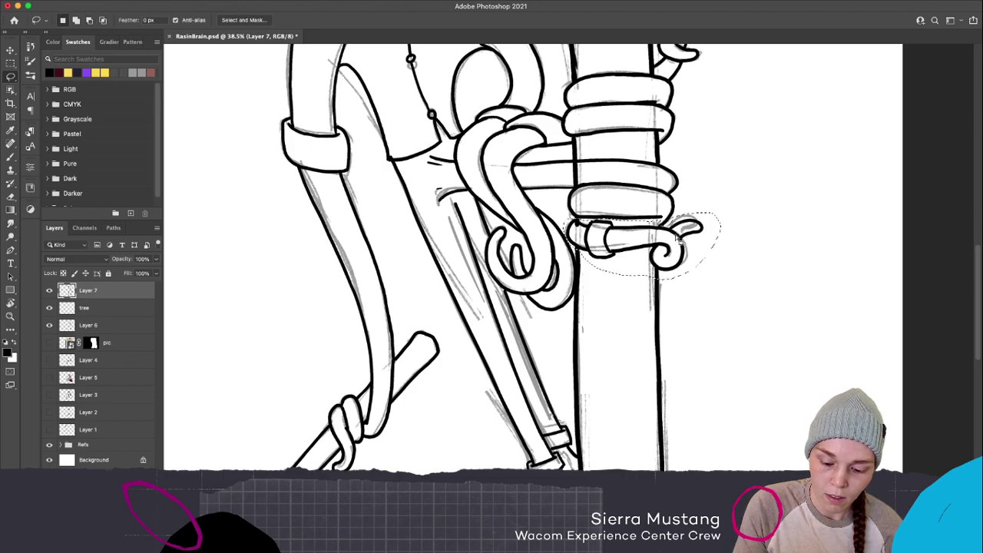
pyautogui.press('alt')
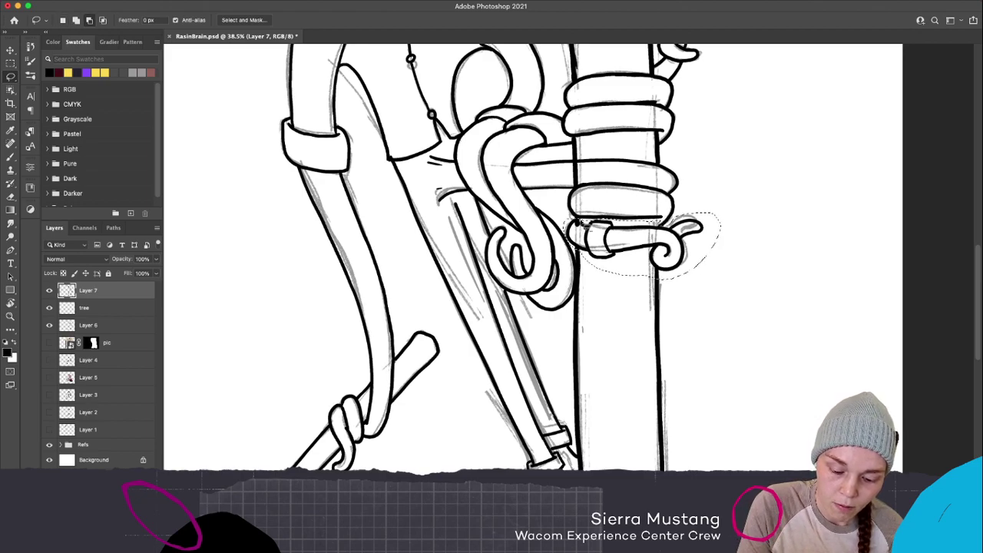
pyautogui.press('v')
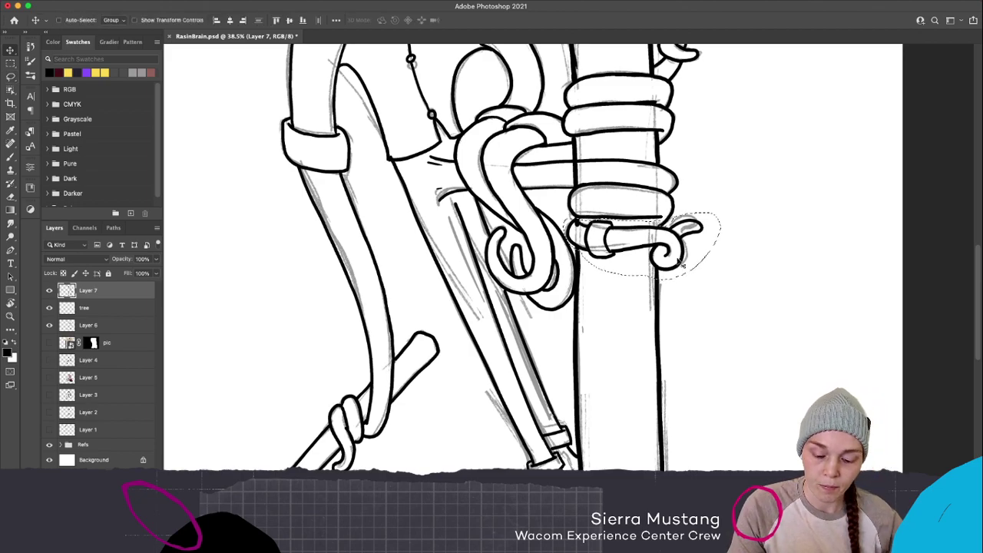
pyautogui.moveTo(682, 258); pyautogui.dragTo(673, 256)
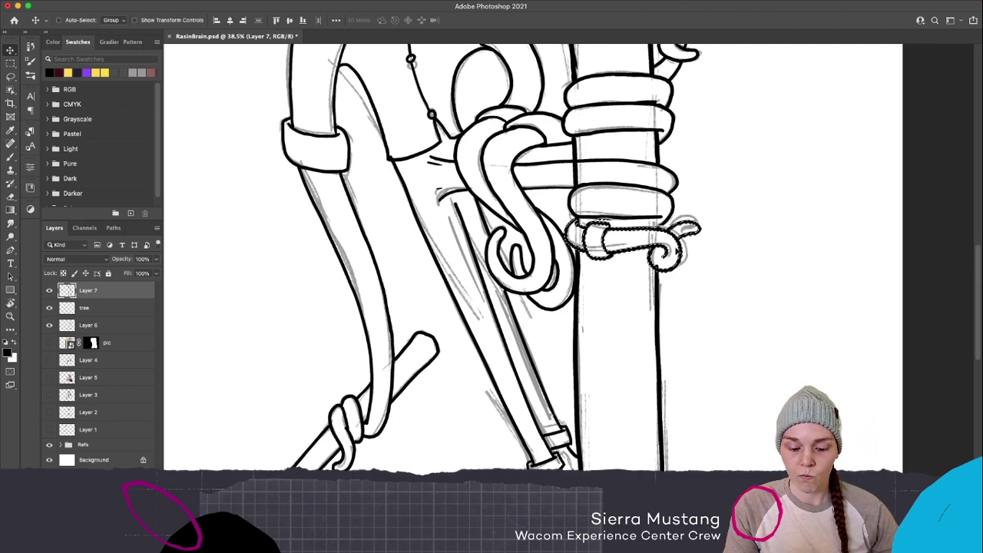
pyautogui.moveTo(678, 252); pyautogui.dragTo(677, 249)
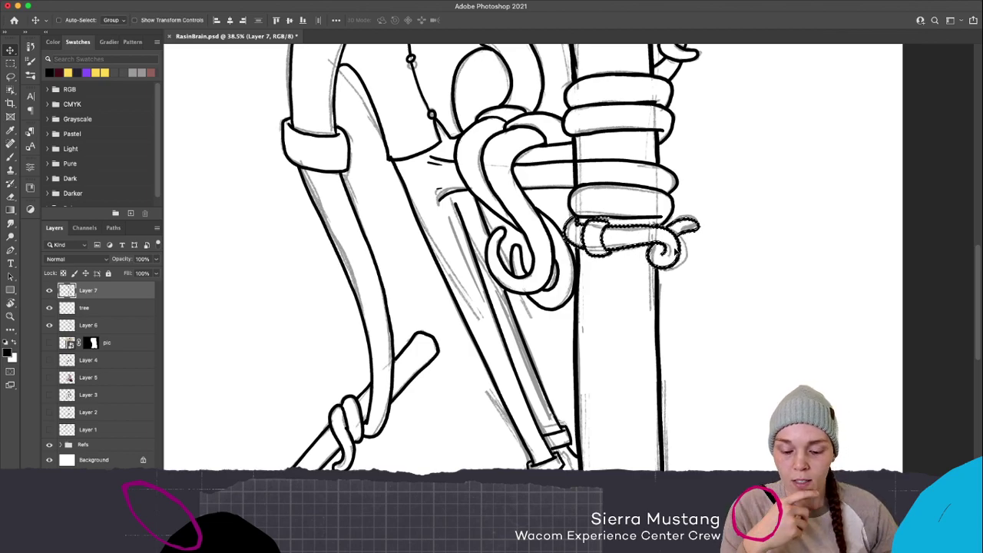
pyautogui.press('super+d')
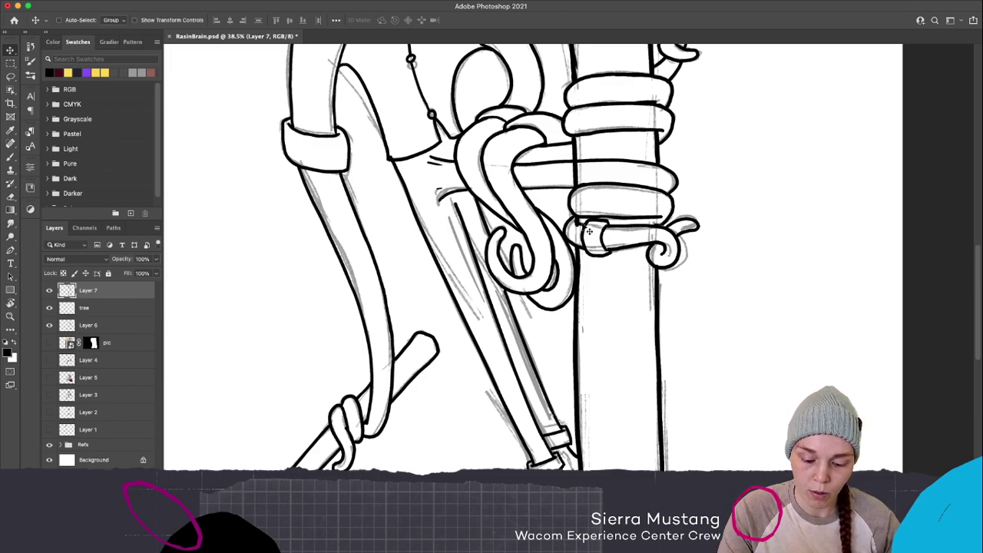
# Hide the rough sketch on Layer 6 with the tree layer selected, and check the whole line art
pyautogui.press('b')
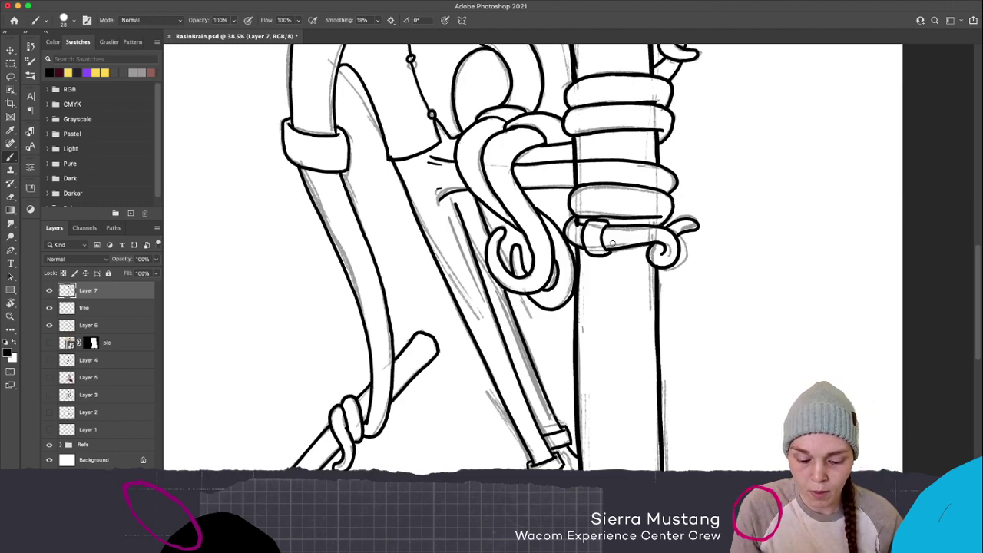
pyautogui.click(118, 311)
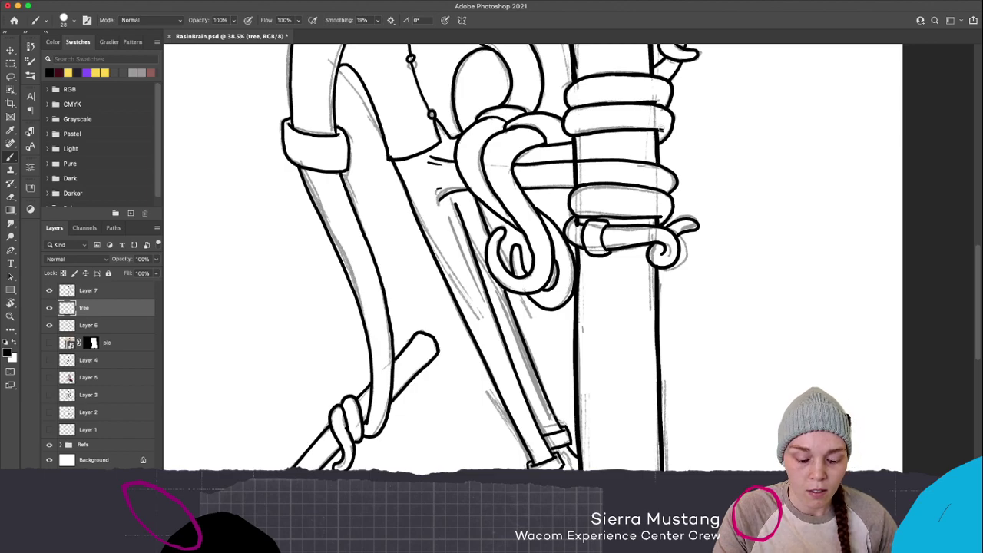
pyautogui.click(49, 325)
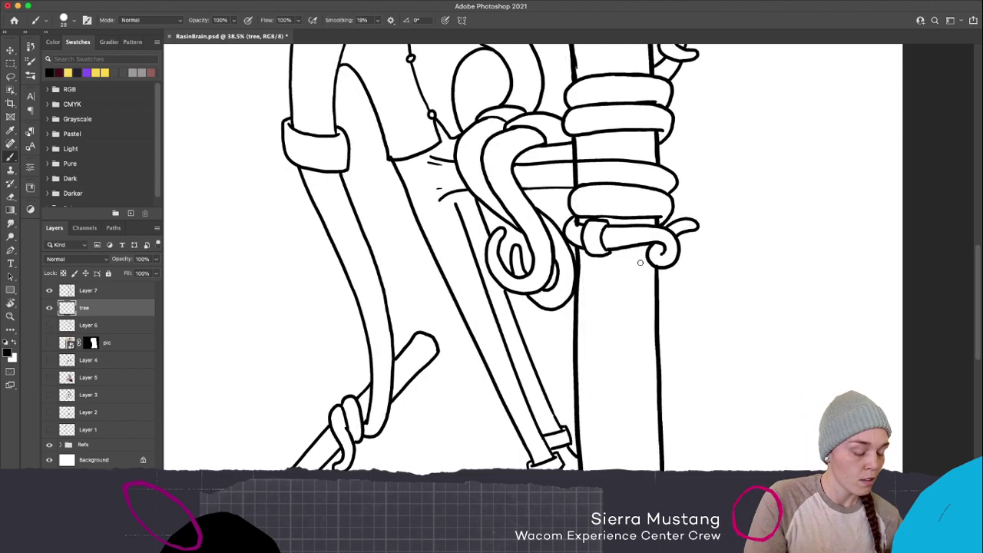
pyautogui.press('z')
pyautogui.keyDown('alt'); pyautogui.click(686, 280); pyautogui.keyUp('alt')
pyautogui.press('super+0')
pyautogui.press('b')
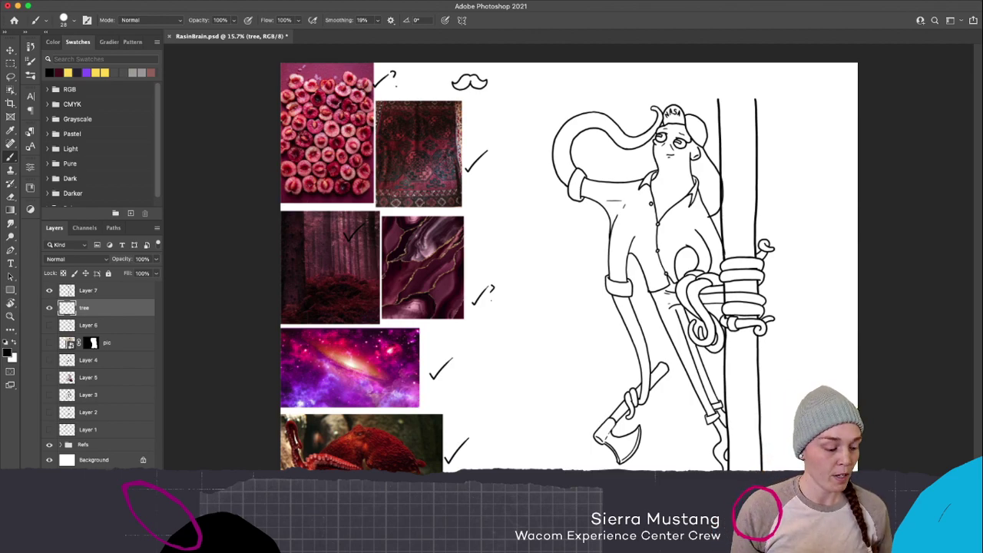
pyautogui.press('z')
pyautogui.moveTo(725, 302)
pyautogui.mouseDown()
pyautogui.moveTo(736, 301)
pyautogui.moveTo(727, 301)
pyautogui.mouseUp()
pyautogui.press('b')
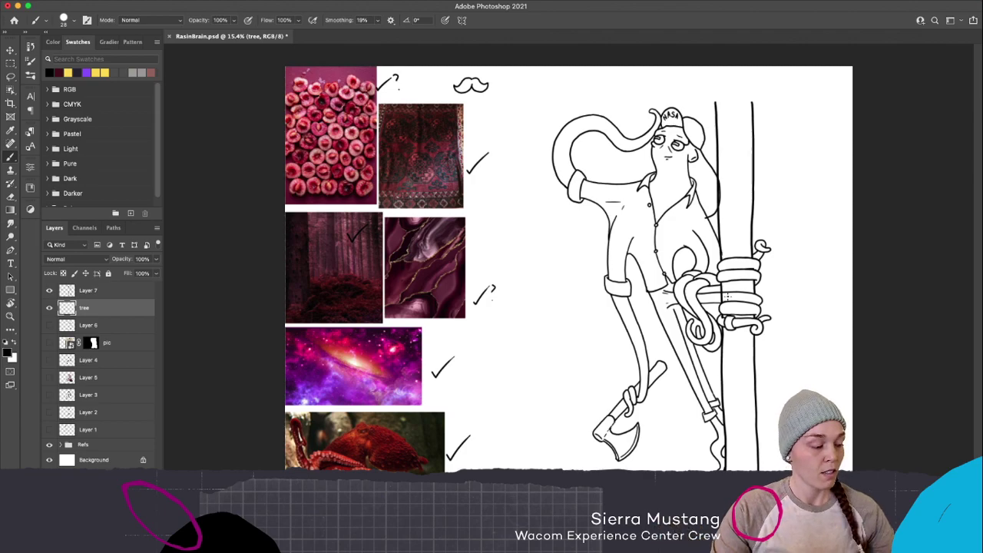
# Select Layer 7, set the Ink Pen - Pressure brush to 20 px, and undo the test stroke on the cap
pyautogui.click(117, 295)
pyautogui.press('z')
pyautogui.moveTo(712, 211); pyautogui.dragTo(752, 208)
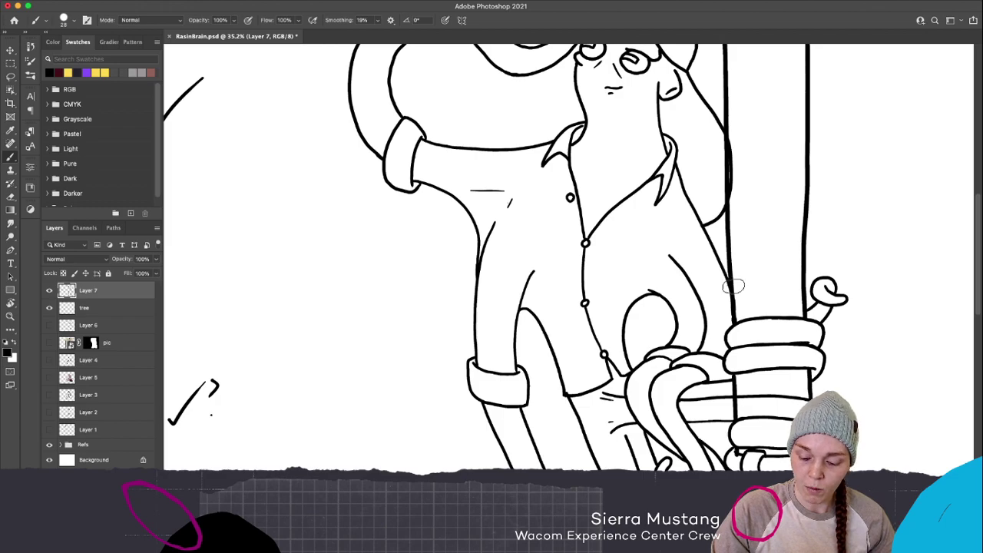
pyautogui.press('z')
pyautogui.moveTo(750, 279)
pyautogui.mouseDown()
pyautogui.moveTo(695, 315)
pyautogui.moveTo(685, 305)
pyautogui.mouseUp()
pyautogui.press('b')
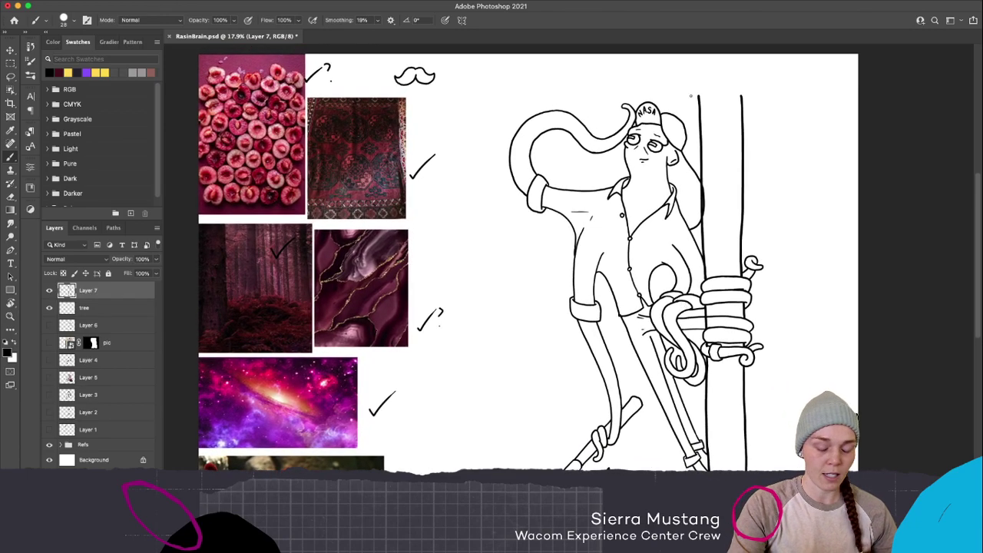
pyautogui.scroll(5, 691, 96)
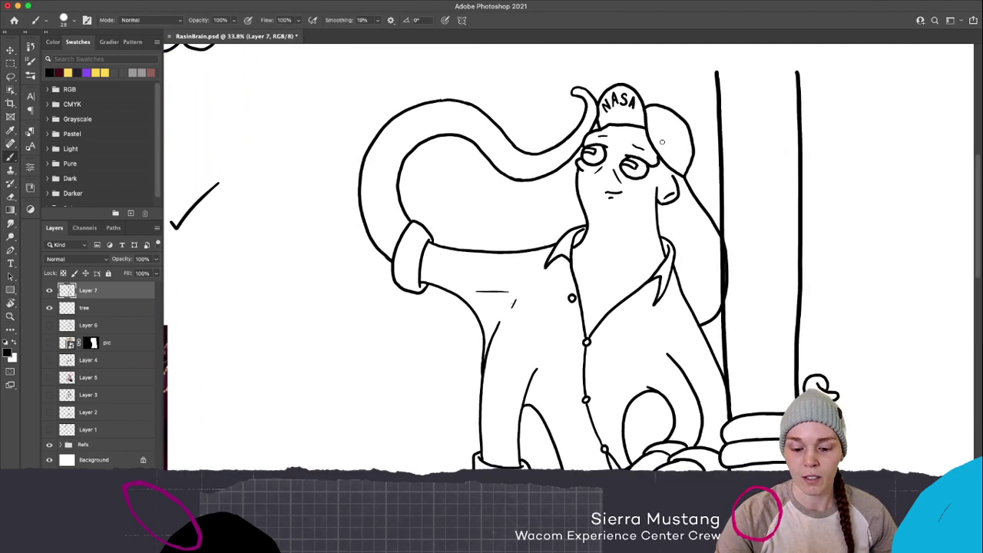
pyautogui.moveTo(634, 91)
pyautogui.mouseDown()
pyautogui.moveTo(657, 120)
pyautogui.moveTo(664, 165)
pyautogui.mouseUp()
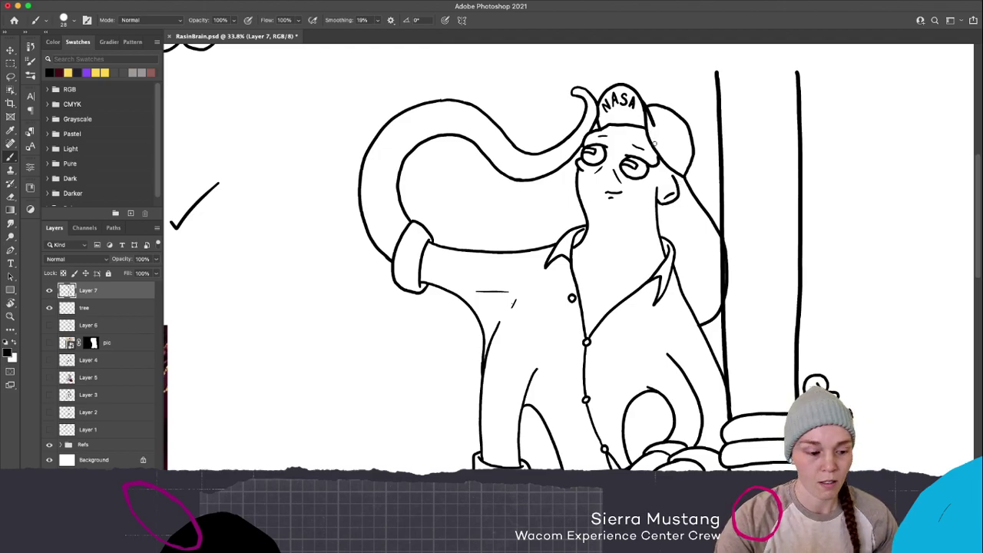
pyautogui.click(69, 21)
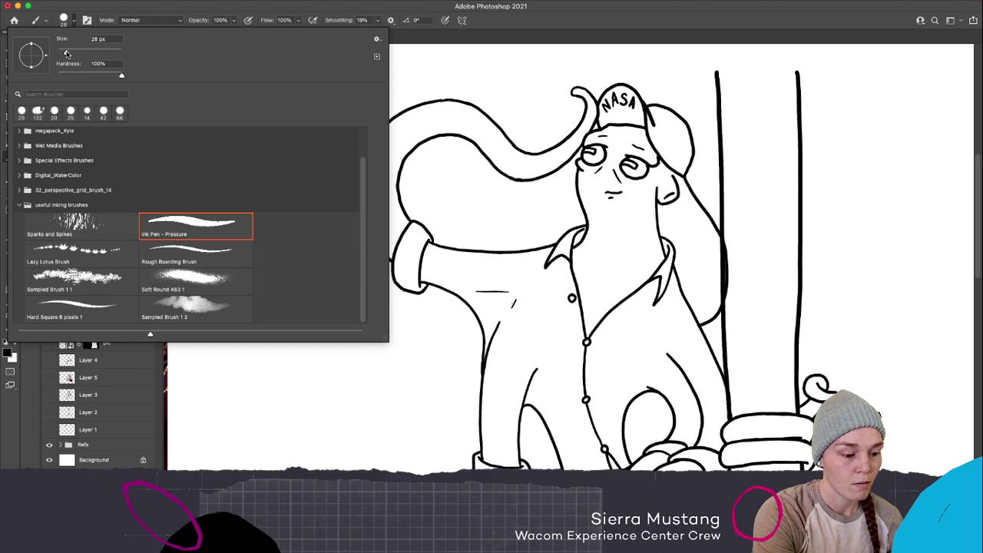
pyautogui.moveTo(66, 52); pyautogui.dragTo(64, 52)
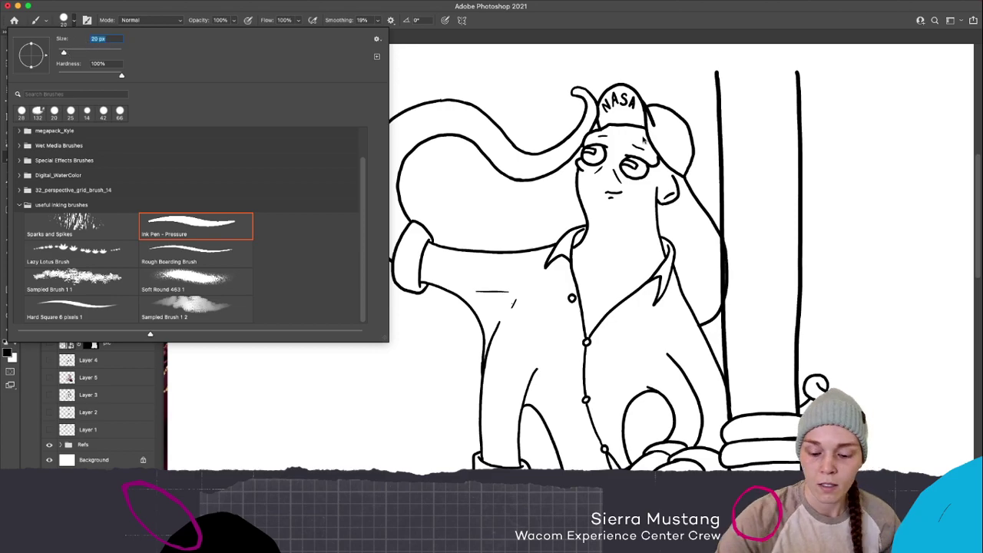
pyautogui.press('Return')
pyautogui.press('super+z')
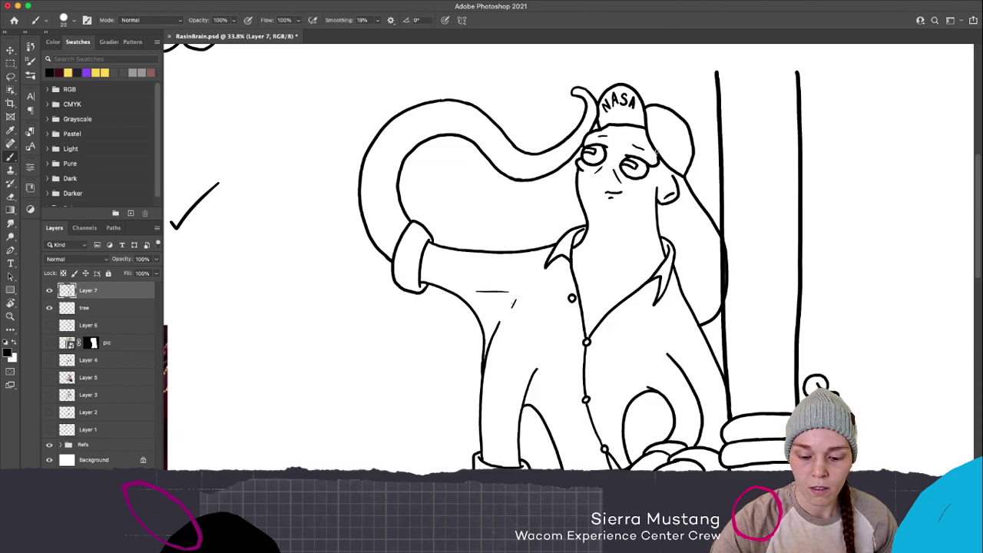
# Ink a thin curved seam on the cap just behind its NASA front panel, redoing the stroke until it fits
pyautogui.moveTo(654, 146)
pyautogui.mouseDown()
pyautogui.moveTo(642, 97)
pyautogui.moveTo(656, 146)
pyautogui.mouseUp()
pyautogui.press('super+z')
pyautogui.press('super+z')
pyautogui.moveTo(650, 113); pyautogui.dragTo(665, 160)
pyautogui.press('super+z')
pyautogui.hotkey('ctrl', 'z')
pyautogui.moveTo(650, 114); pyautogui.dragTo(656, 150)
pyautogui.press('super+z')
pyautogui.press('super+z')
pyautogui.moveTo(650, 115); pyautogui.dragTo(657, 149)
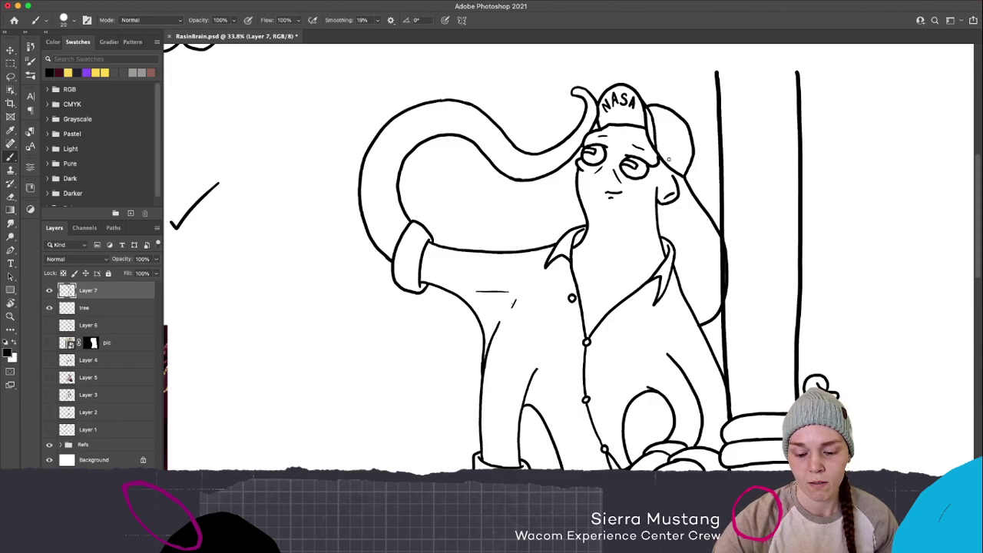
# Dot stitching along the cap's lower edge and up its crown, and ink the small button on top
pyautogui.click(660, 149)
pyautogui.click(664, 155)
pyautogui.click(669, 159)
pyautogui.click(673, 162)
pyautogui.click(676, 165)
pyautogui.click(680, 168)
pyautogui.click(685, 172)
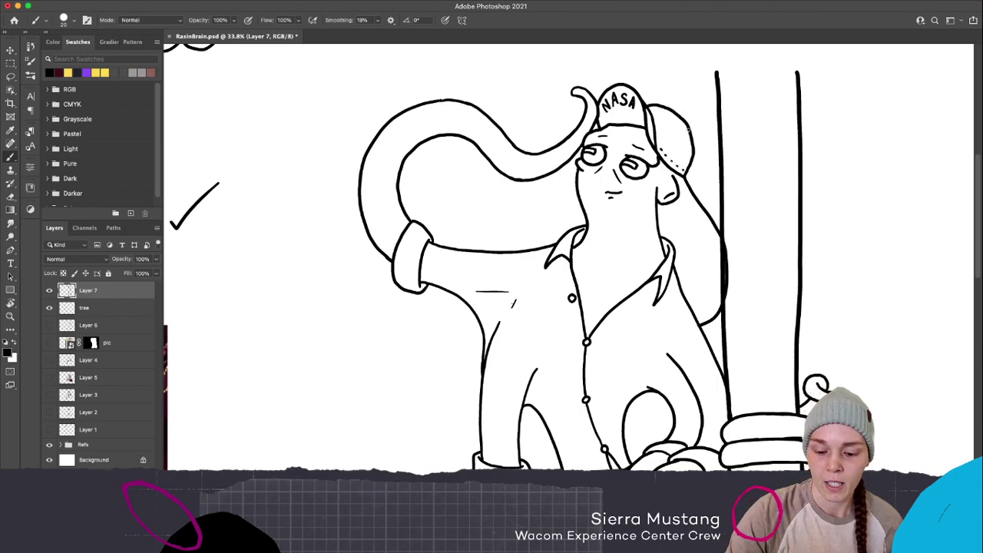
pyautogui.click(674, 143)
pyautogui.click(679, 123)
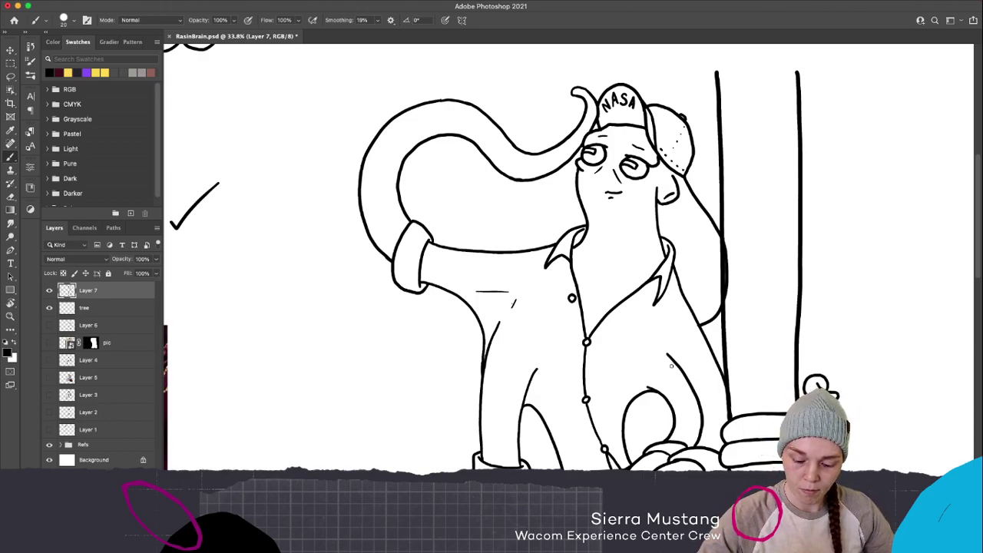
# Ink short thin creases beside the tree-side sleeve's fold and above the loop opening, undoing unwanted strokes
pyautogui.moveTo(665, 355); pyautogui.dragTo(694, 389)
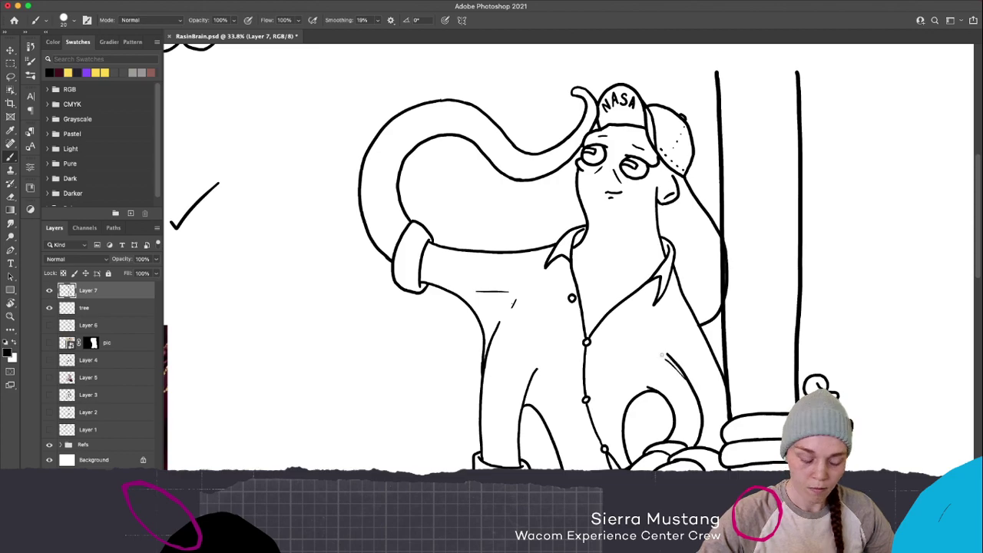
pyautogui.press('super+z')
pyautogui.moveTo(667, 361); pyautogui.dragTo(702, 404)
pyautogui.press('super+z')
pyautogui.press('super+z')
pyautogui.press('super+z')
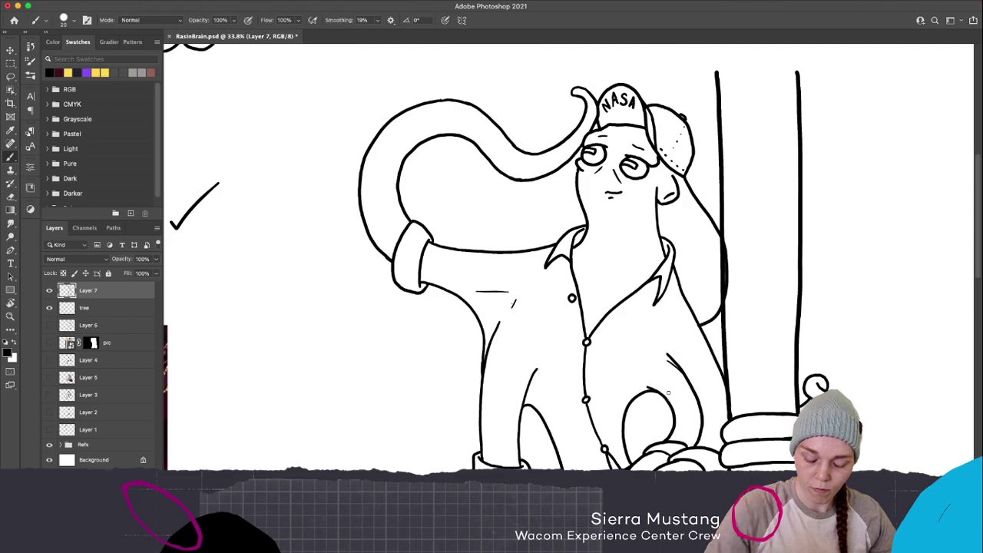
pyautogui.moveTo(639, 376); pyautogui.dragTo(666, 392)
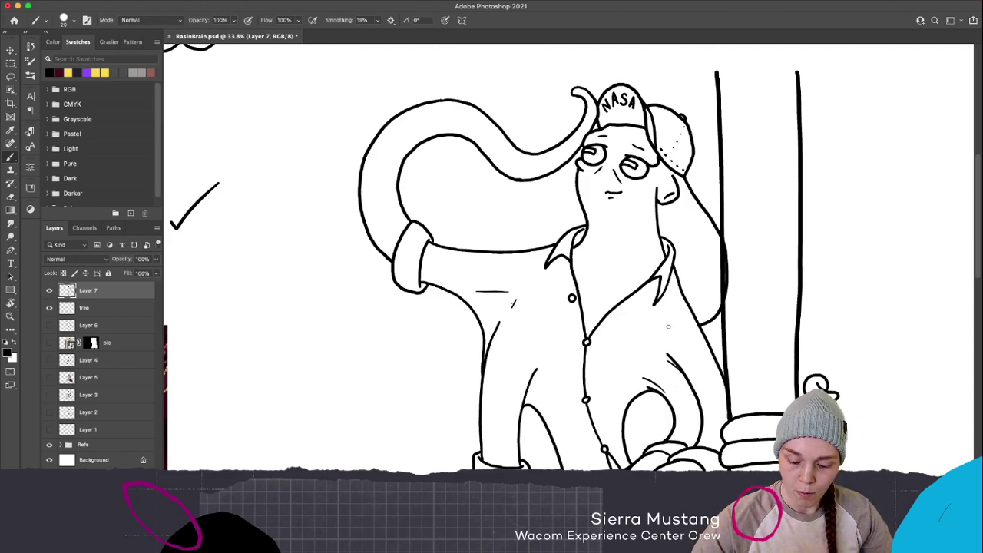
# Ink another short crease just above the upper end of the tree-side sleeve's fold
pyautogui.moveTo(654, 322); pyautogui.dragTo(681, 359)
pyautogui.press('super+z')
pyautogui.press('super+z')
pyautogui.press('super+z')
pyautogui.press('super+z')
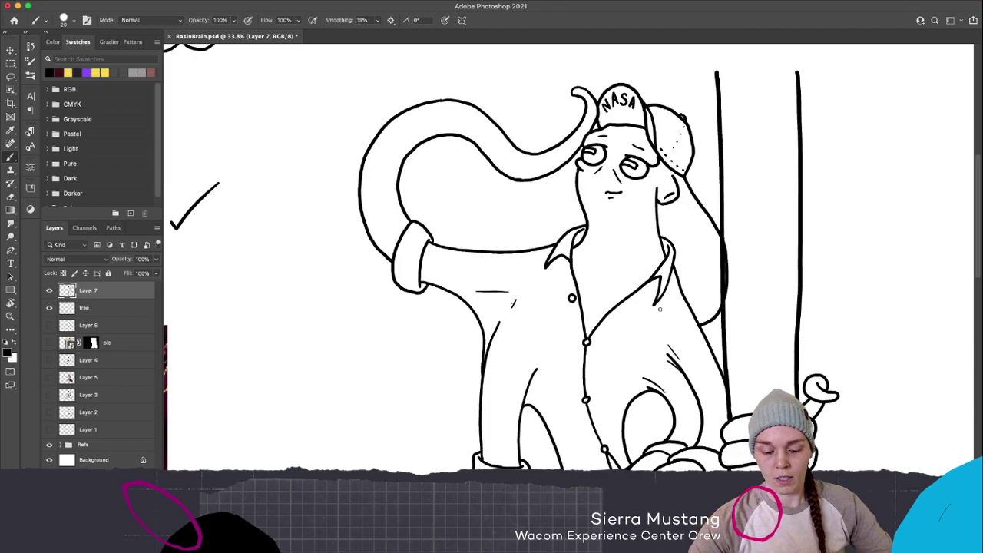
# Ink short thin creases beside the two fold lines at the top of the axe arm's sleeve
pyautogui.moveTo(536, 375); pyautogui.dragTo(526, 398)
pyautogui.press('super+z')
pyautogui.press('super+z')
pyautogui.press('super+z')
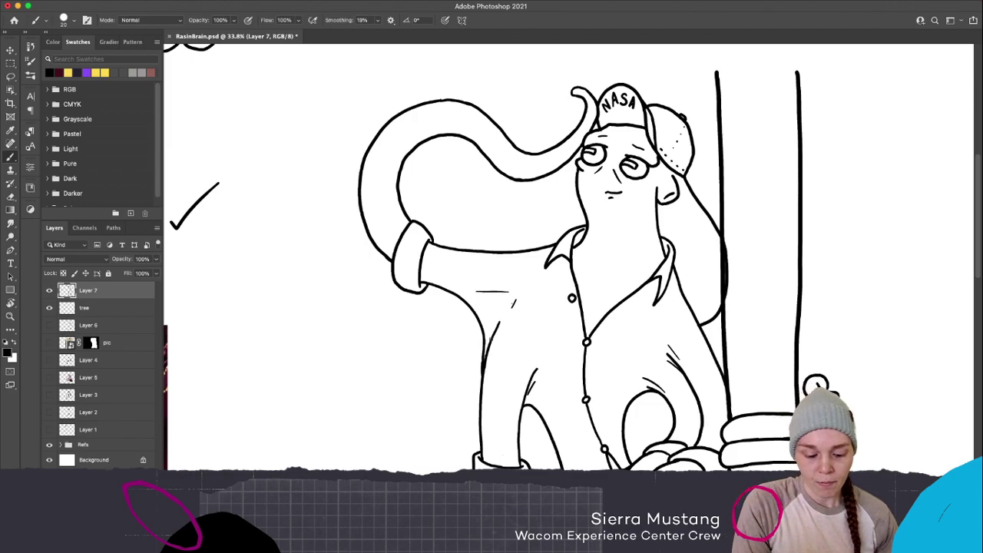
pyautogui.moveTo(498, 318); pyautogui.dragTo(490, 336)
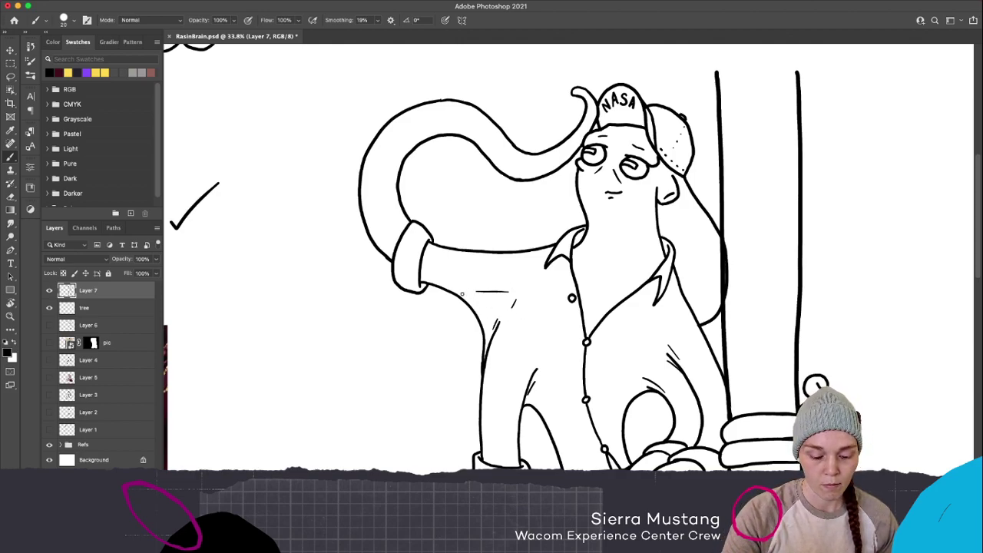
# Try short thin creases along the underside of the raised arm's sleeve, undoing each stroke
pyautogui.moveTo(464, 295)
pyautogui.mouseDown()
pyautogui.moveTo(482, 316)
pyautogui.moveTo(470, 308)
pyautogui.mouseUp()
pyautogui.press('z')
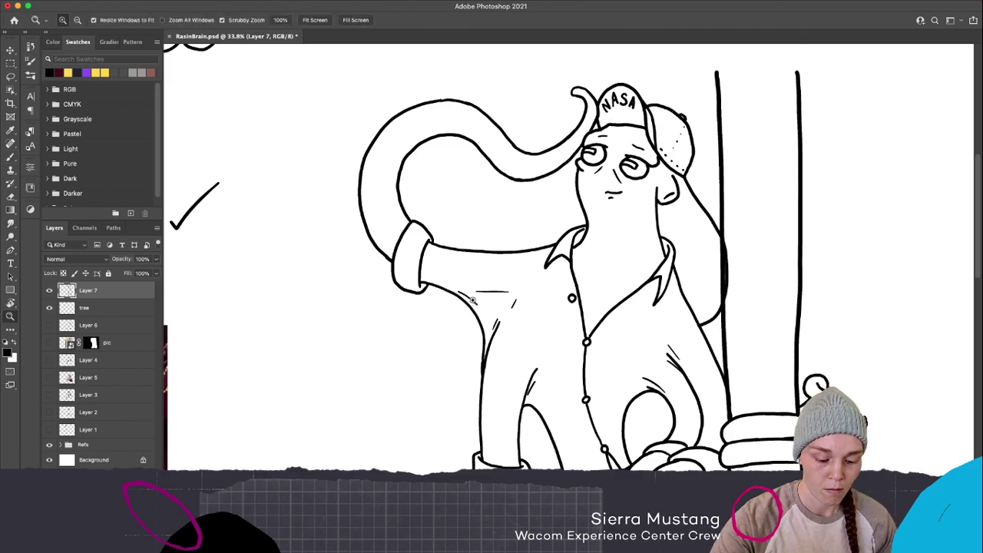
pyautogui.press('super+z')
pyautogui.press('b')
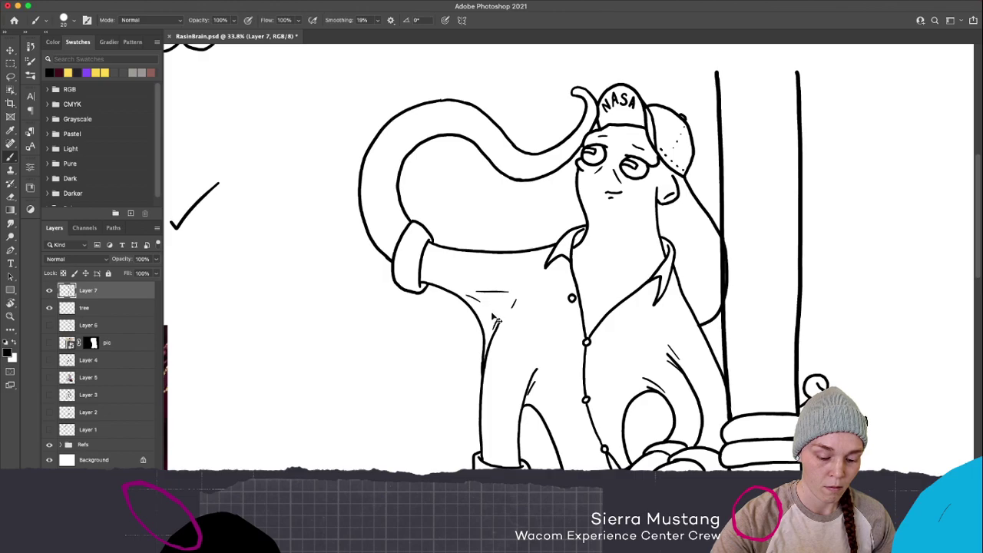
pyautogui.moveTo(459, 292); pyautogui.dragTo(479, 297)
pyautogui.press('super+z')
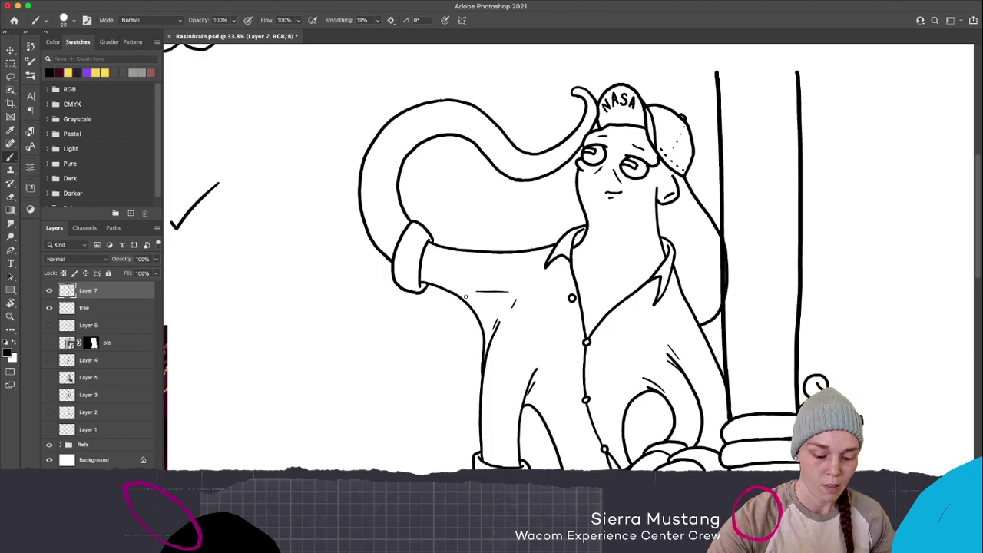
pyautogui.moveTo(462, 292); pyautogui.dragTo(472, 297)
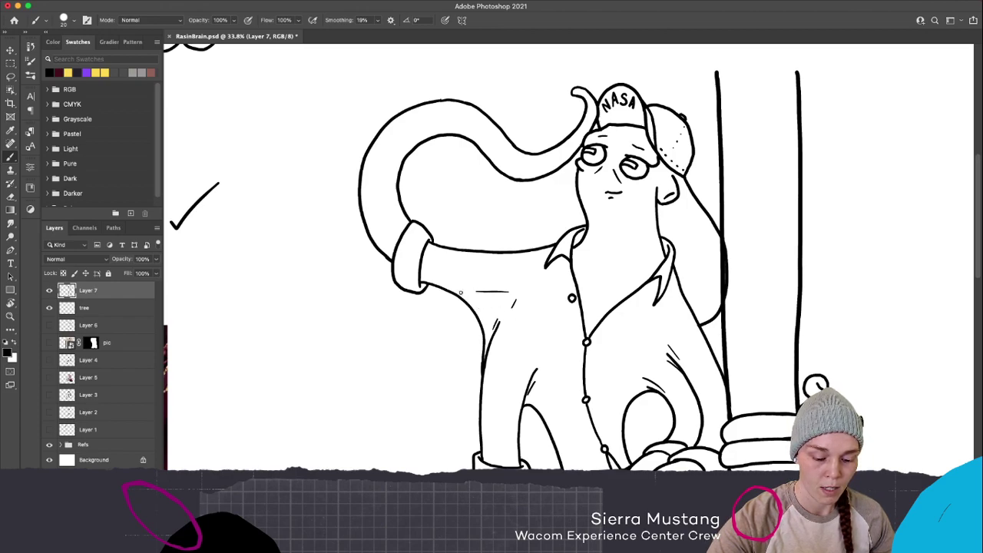
pyautogui.moveTo(461, 294); pyautogui.dragTo(482, 300)
pyautogui.press('super+z')
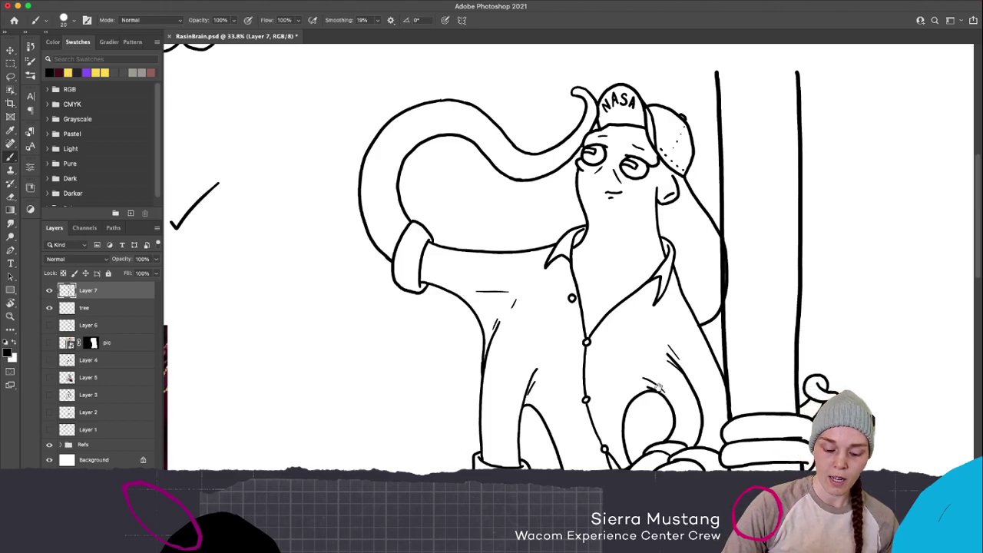
# Group the hidden sketch and photo layers, from Layer 6 down to Layer 1
pyautogui.scroll(-5, 586, 266)
pyautogui.hscroll(2, 586, 265)
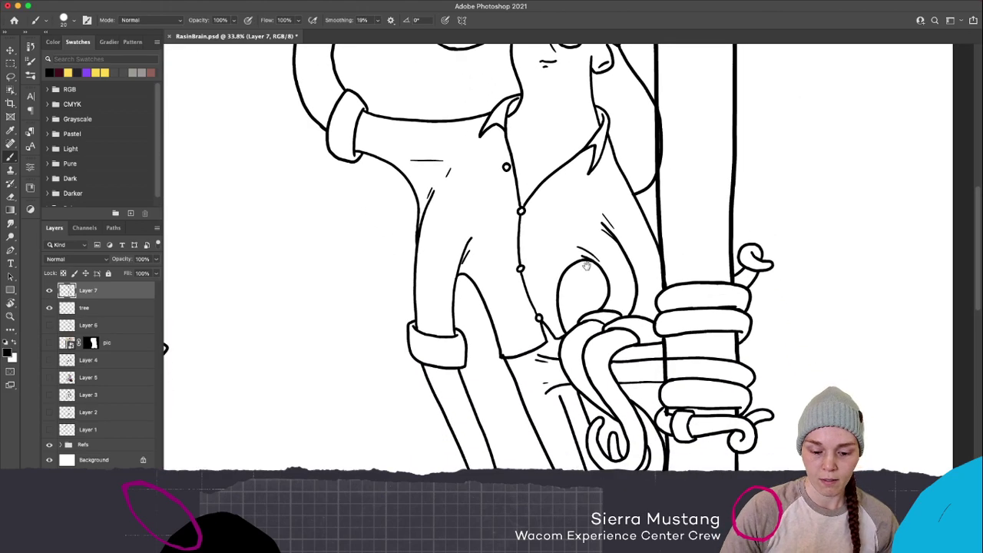
pyautogui.scroll(2, 586, 266)
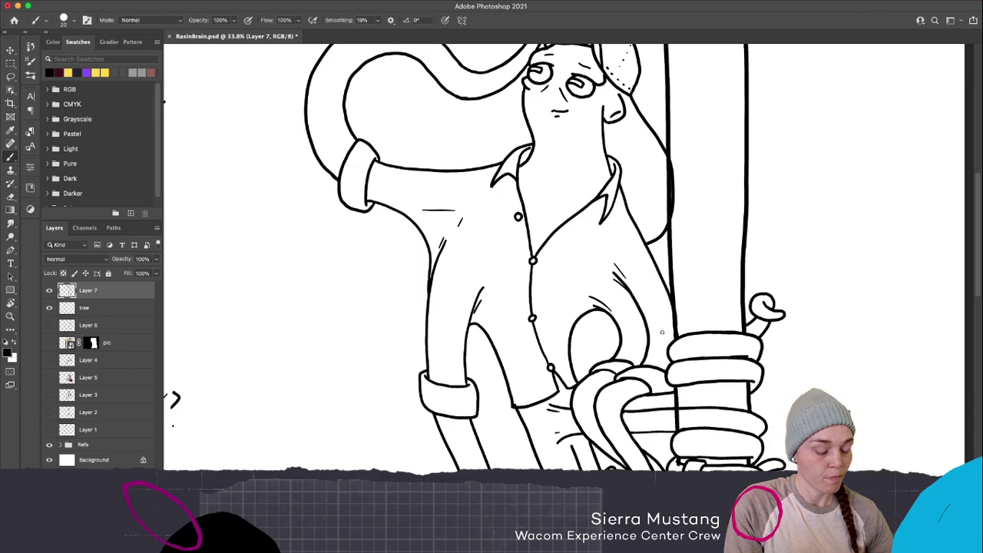
pyautogui.press('z')
pyautogui.moveTo(652, 262); pyautogui.dragTo(629, 273)
pyautogui.press('space')
pyautogui.moveTo(628, 321)
pyautogui.mouseDown()
pyautogui.moveTo(654, 229)
pyautogui.moveTo(647, 257)
pyautogui.mouseUp()
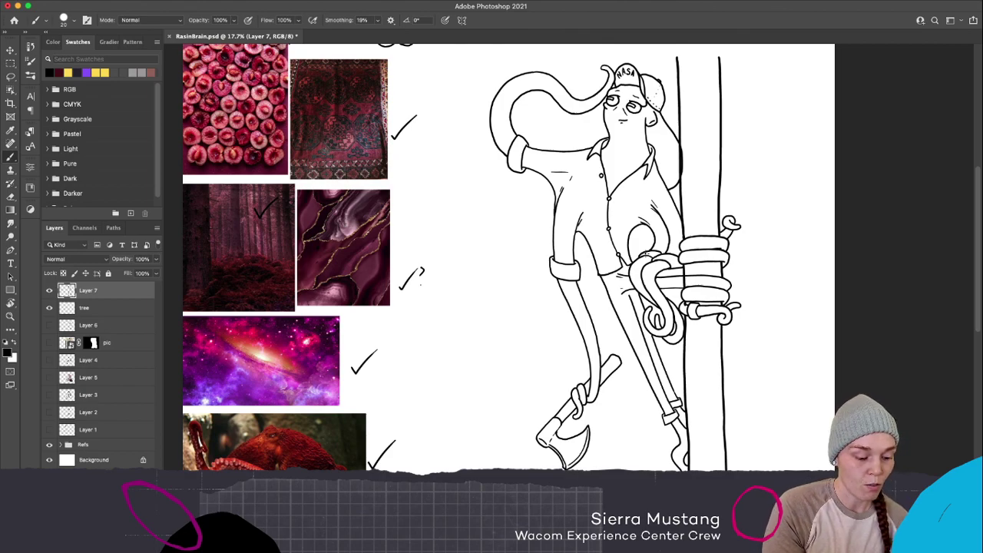
pyautogui.click(126, 327)
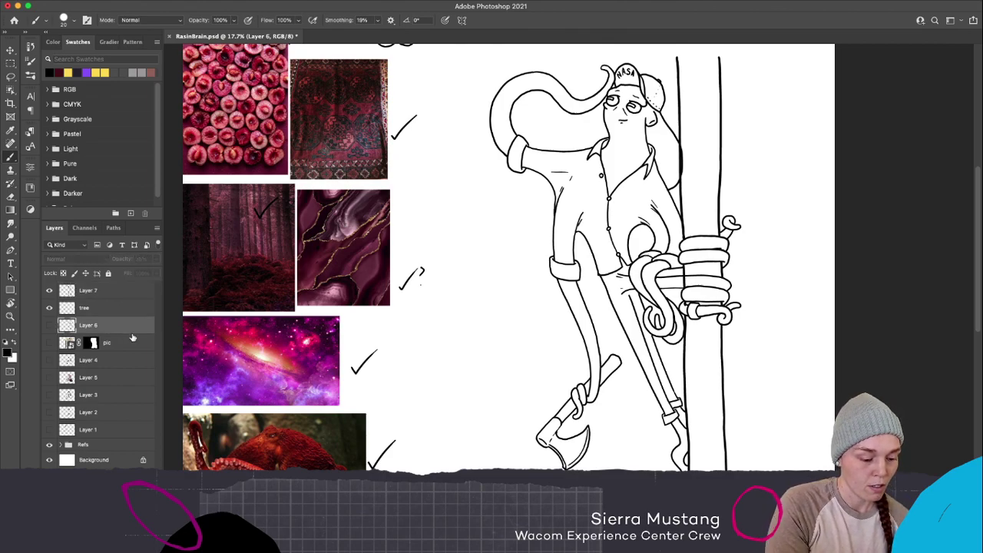
pyautogui.keyDown('shift'); pyautogui.click(125, 432); pyautogui.keyUp('shift')
pyautogui.press('super+g')
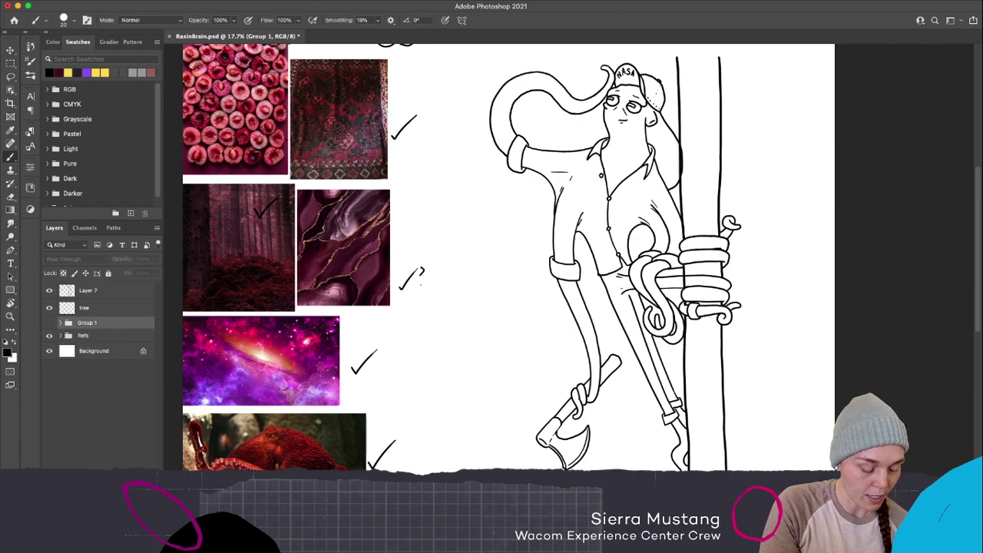
# Add three new empty layers between the tree layer and the group of hidden sketches
pyautogui.press('super+alt+shift+n')
pyautogui.press('super+alt+shift+n')
pyautogui.press('super+alt+shift+n')
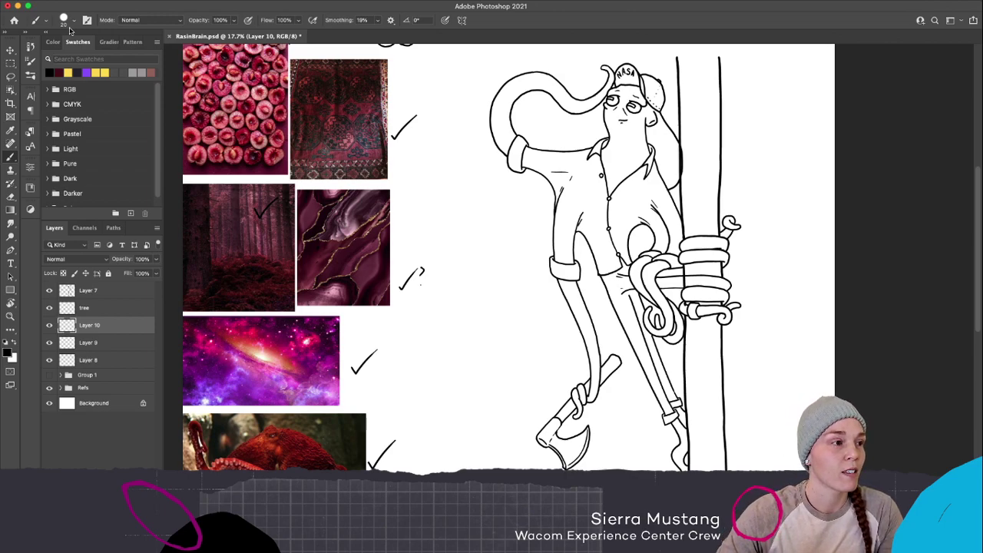
pyautogui.moveTo(12, 9)
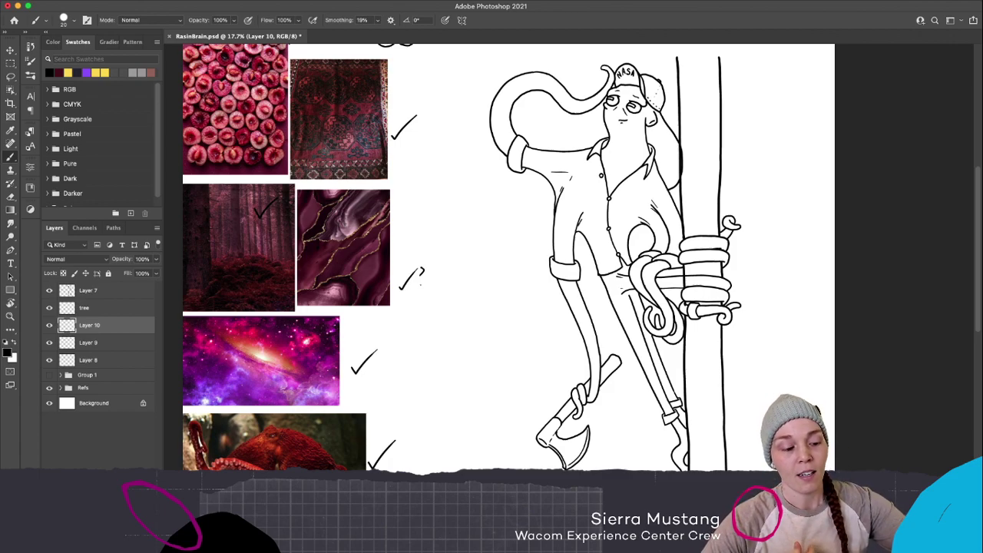
pyautogui.click(71, 21)
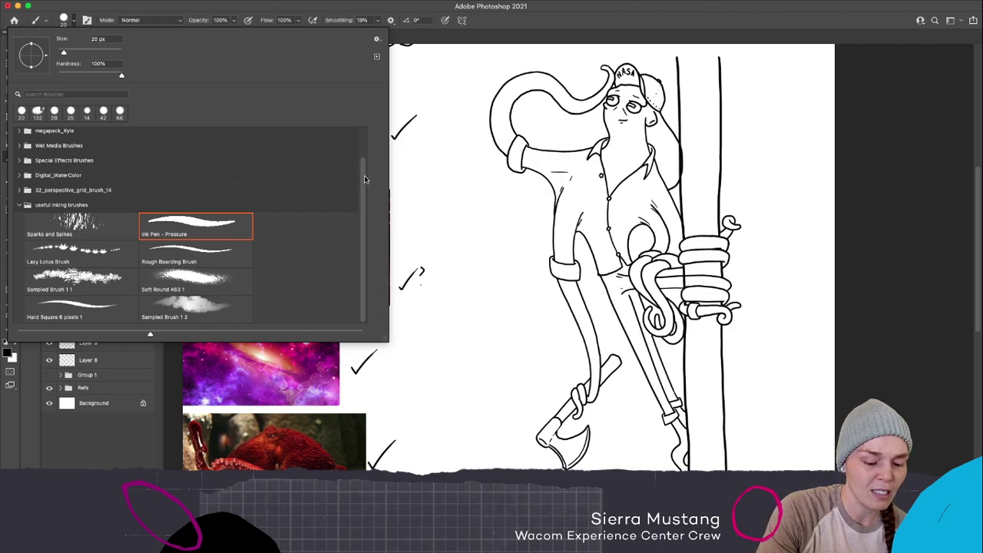
pyautogui.scroll(2, 363, 179)
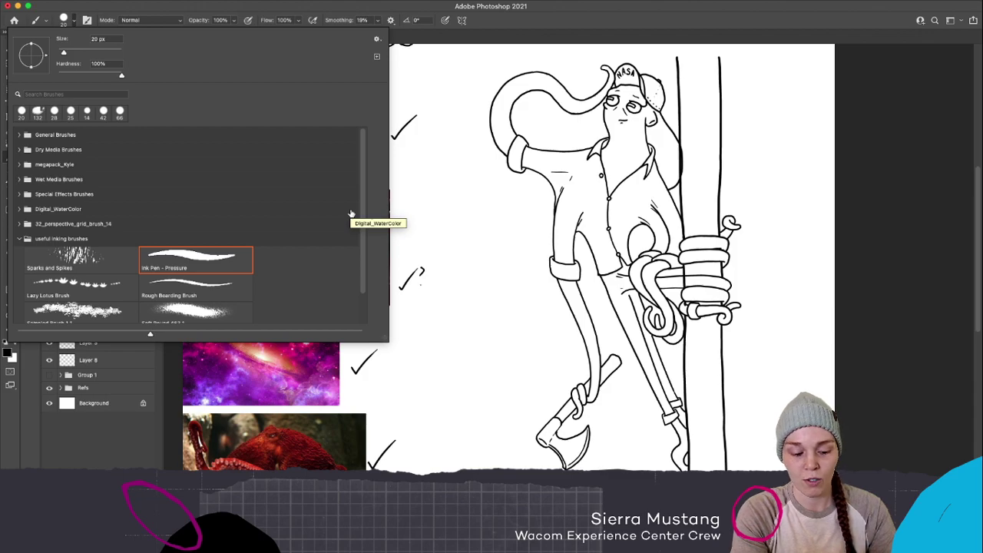
pyautogui.click(571, 23)
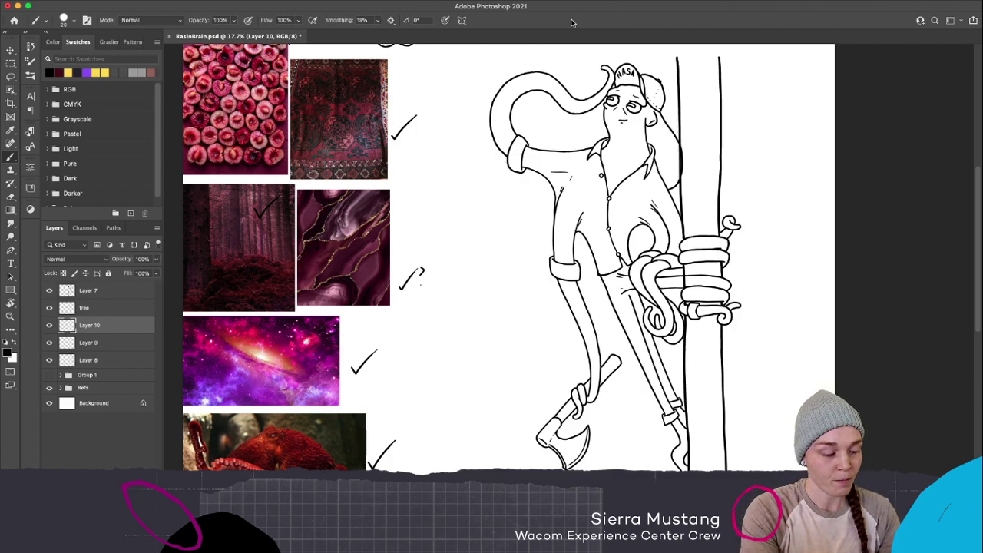
pyautogui.scroll(-1, 158, 117)
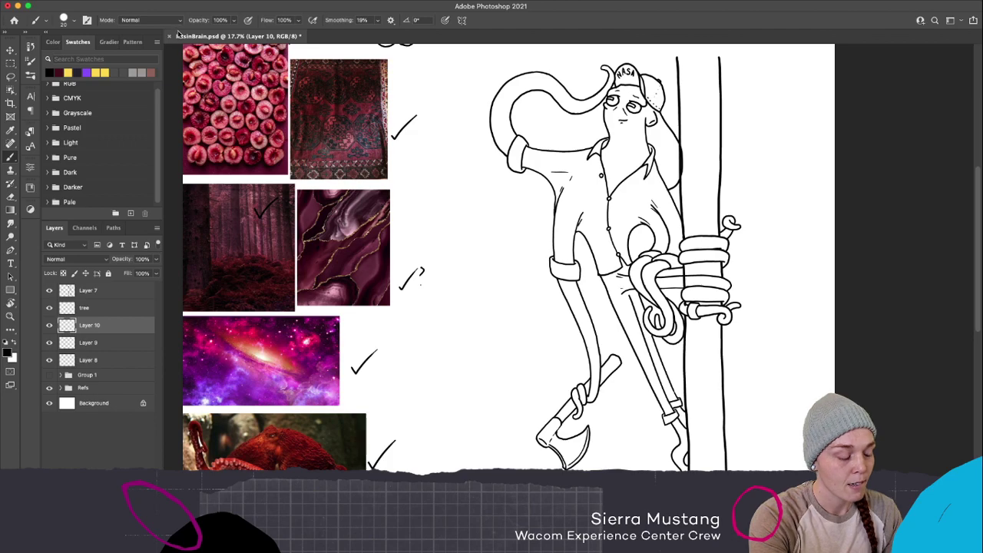
# Switch from the Gradient tool to the Paint Bucket tool
pyautogui.press('g')
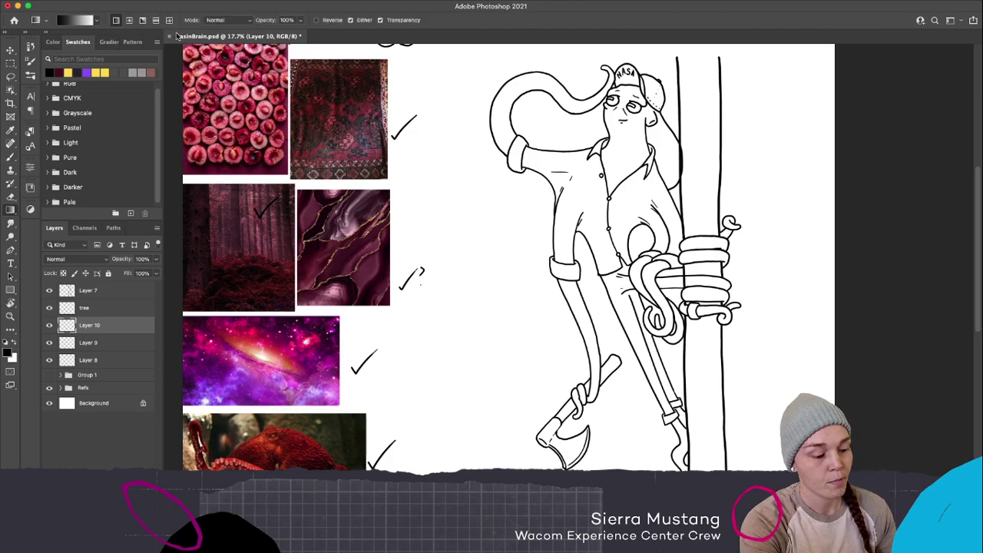
pyautogui.click(11, 210)
pyautogui.click(52, 220)
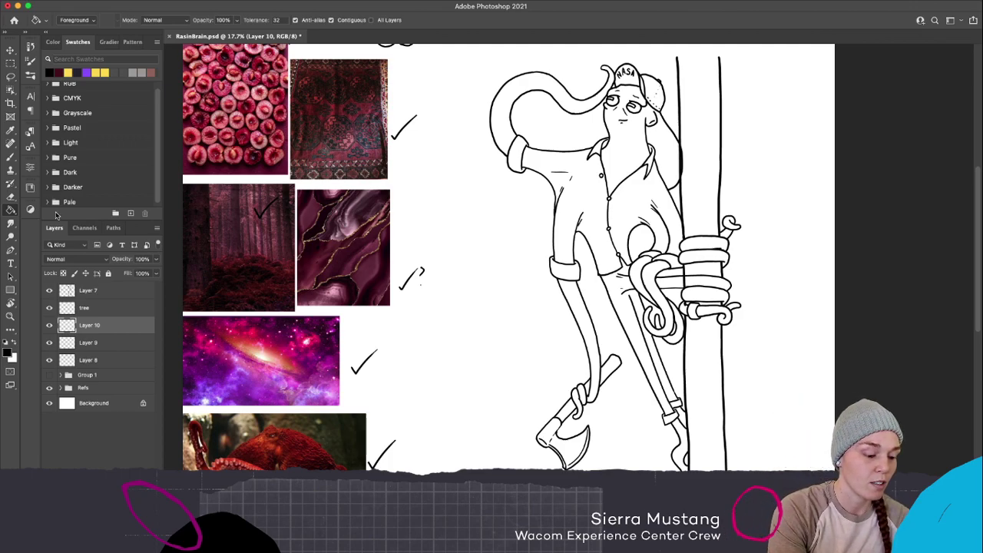
# With Layer 10 active, lasso the raised tentacle's curled tip, the adjoining cap brim and upper face, adding each area to the selection
pyautogui.press('l')
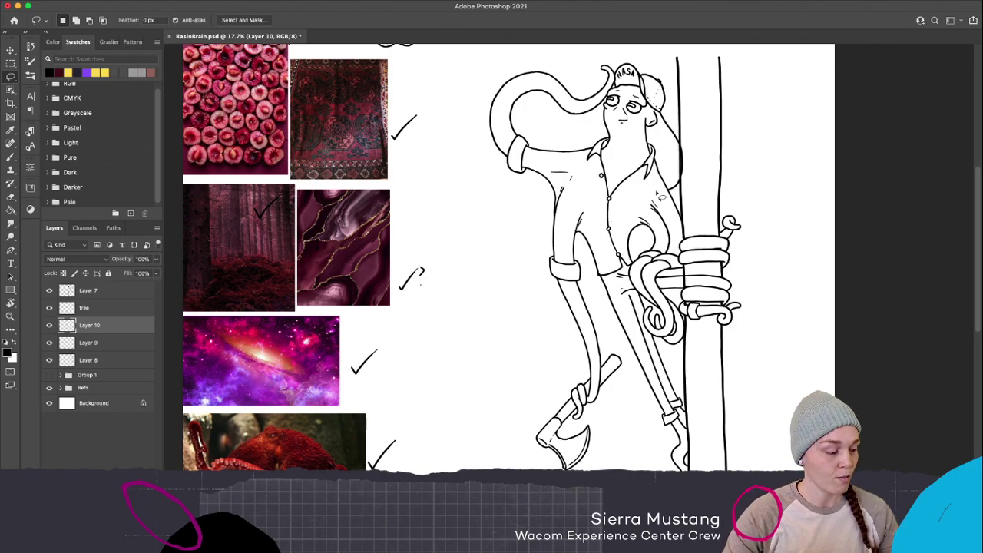
pyautogui.press('super+space')
pyautogui.moveTo(627, 114)
pyautogui.mouseDown()
pyautogui.moveTo(650, 108)
pyautogui.moveTo(631, 228)
pyautogui.mouseUp()
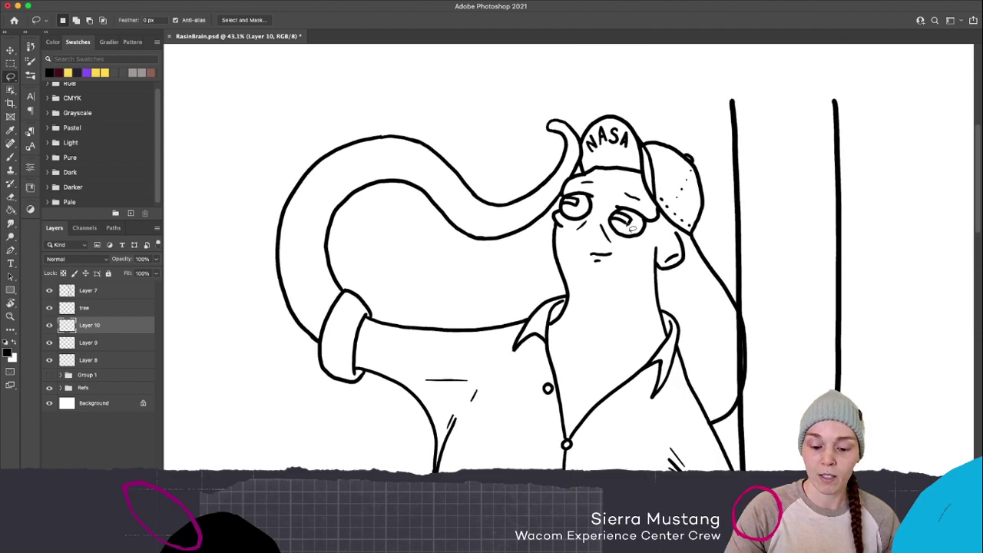
pyautogui.press('z')
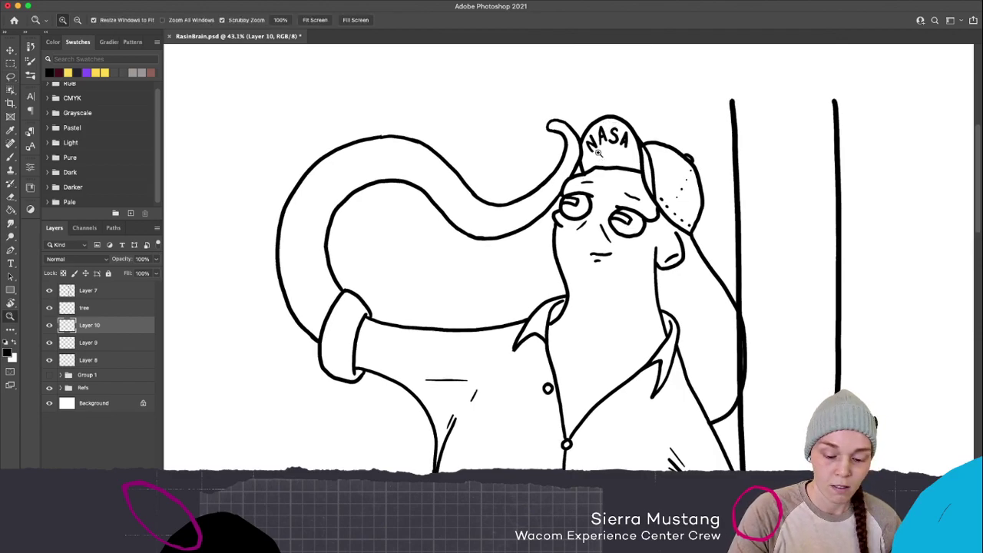
pyautogui.moveTo(597, 152); pyautogui.dragTo(607, 150)
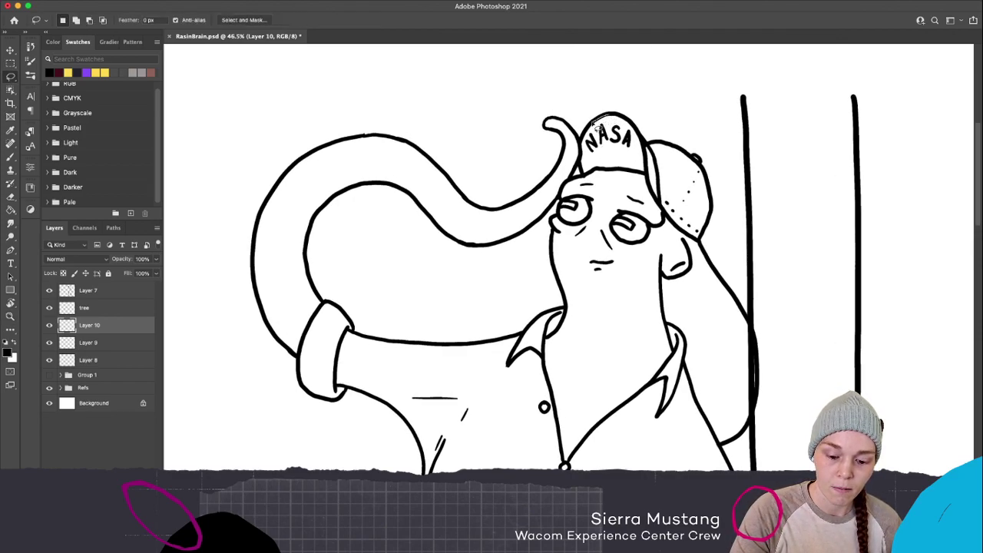
pyautogui.moveTo(571, 131)
pyautogui.mouseDown()
pyautogui.moveTo(544, 128)
pyautogui.moveTo(593, 163)
pyautogui.moveTo(624, 146)
pyautogui.moveTo(630, 123)
pyautogui.moveTo(607, 121)
pyautogui.mouseUp()
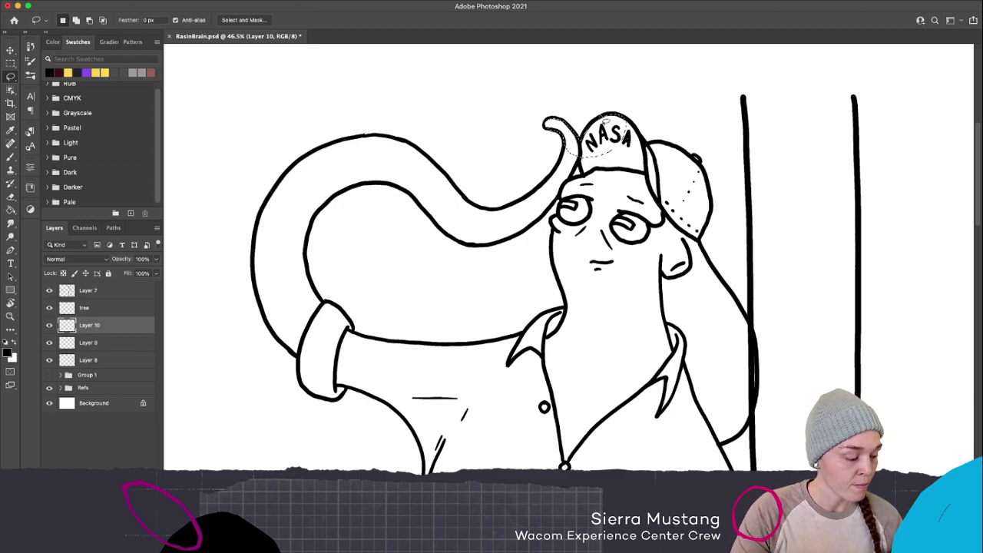
pyautogui.moveTo(586, 151); pyautogui.dragTo(591, 127)
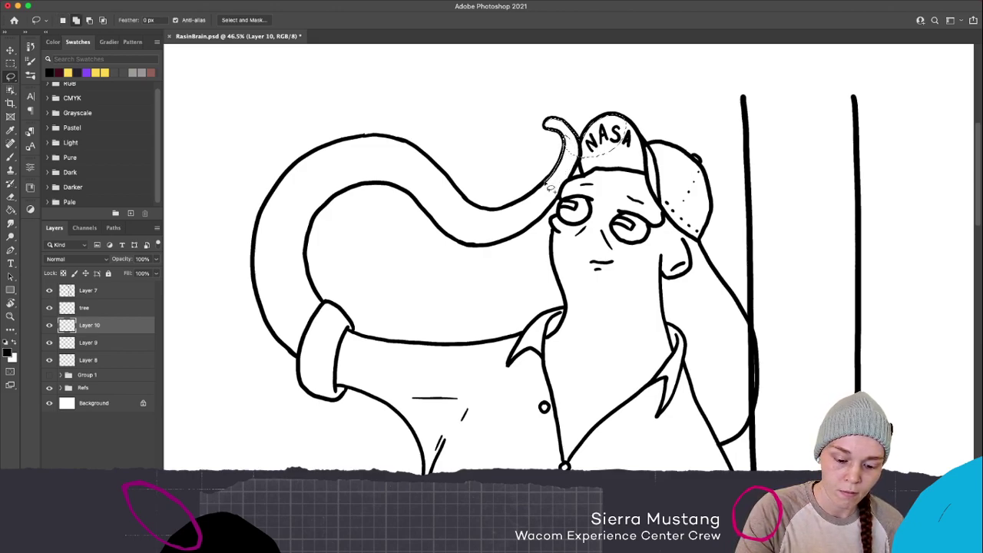
pyautogui.moveTo(536, 191)
pyautogui.mouseDown()
pyautogui.moveTo(528, 208)
pyautogui.moveTo(536, 214)
pyautogui.moveTo(564, 201)
pyautogui.moveTo(577, 219)
pyautogui.moveTo(636, 201)
pyautogui.moveTo(639, 174)
pyautogui.mouseUp()
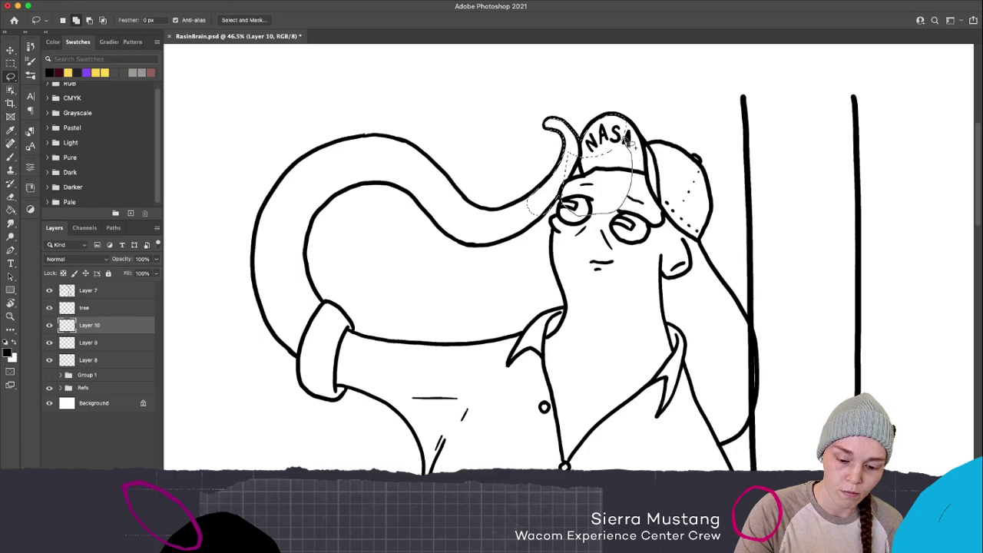
pyautogui.moveTo(568, 160); pyautogui.dragTo(570, 171)
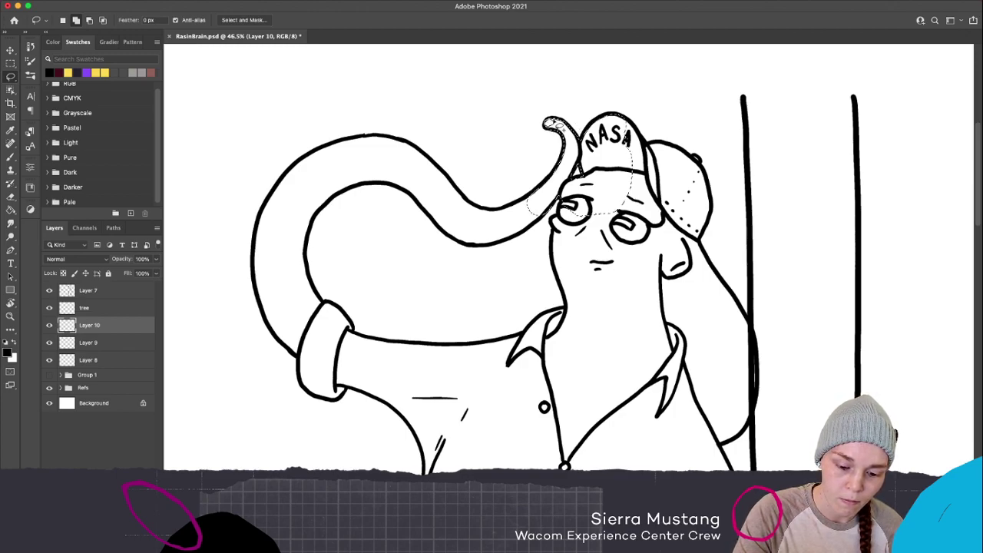
pyautogui.moveTo(545, 191)
pyautogui.mouseDown()
pyautogui.moveTo(514, 212)
pyautogui.moveTo(504, 233)
pyautogui.moveTo(516, 244)
pyautogui.moveTo(549, 221)
pyautogui.moveTo(549, 185)
pyautogui.mouseUp()
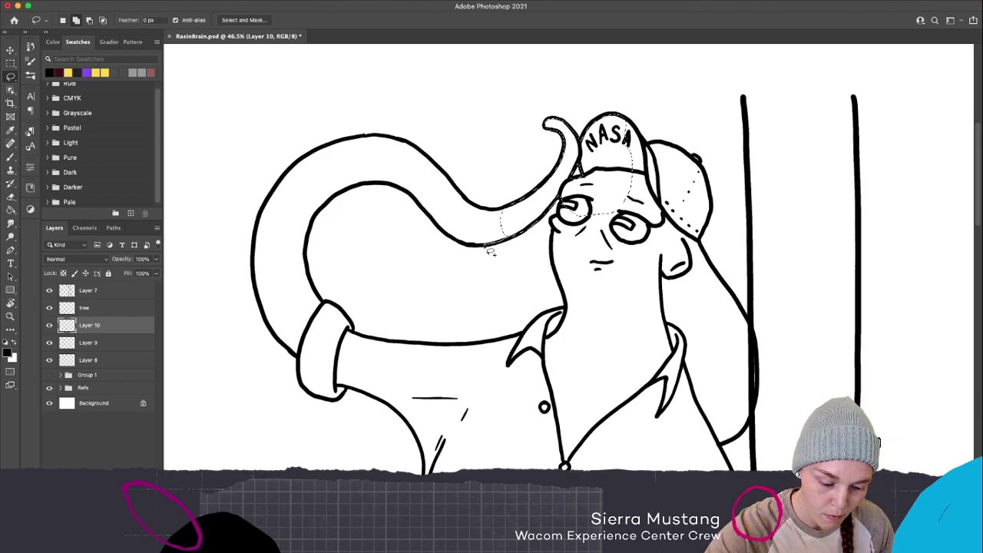
# Extend the lasso selection along both outlines of the raised tentacle, around its bend and down to the sleeve cuff
pyautogui.moveTo(444, 235)
pyautogui.mouseDown()
pyautogui.moveTo(416, 201)
pyautogui.moveTo(409, 152)
pyautogui.moveTo(472, 204)
pyautogui.moveTo(519, 222)
pyautogui.moveTo(521, 237)
pyautogui.mouseUp()
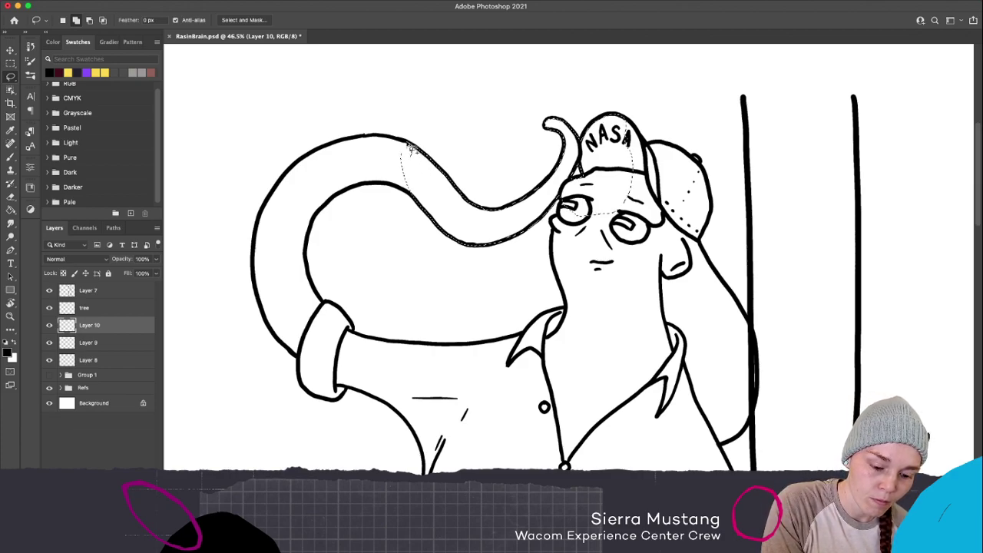
pyautogui.moveTo(369, 143)
pyautogui.mouseDown()
pyautogui.moveTo(333, 154)
pyautogui.moveTo(342, 200)
pyautogui.mouseUp()
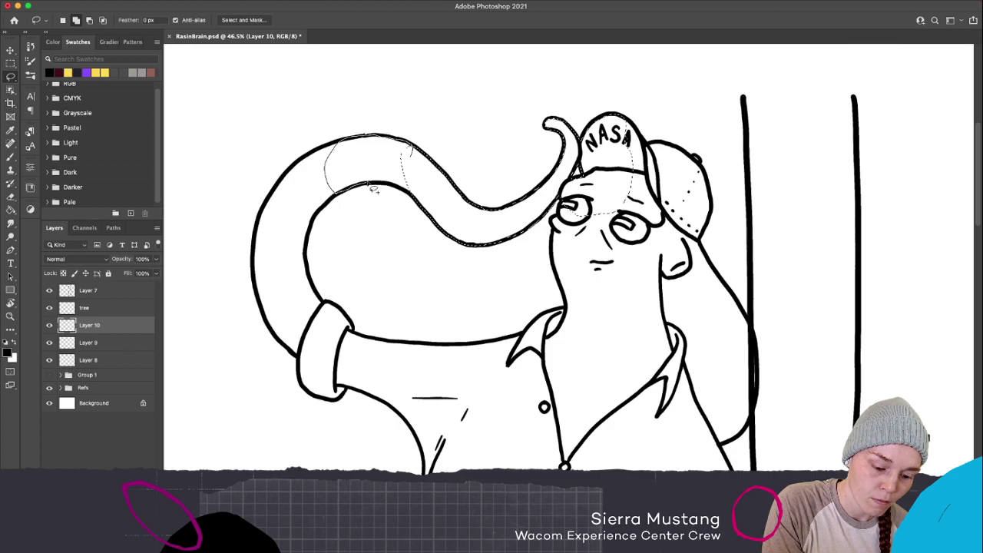
pyautogui.moveTo(411, 198)
pyautogui.mouseDown()
pyautogui.moveTo(417, 168)
pyautogui.moveTo(419, 197)
pyautogui.moveTo(415, 188)
pyautogui.mouseUp()
pyautogui.moveTo(347, 142)
pyautogui.mouseDown()
pyautogui.moveTo(278, 187)
pyautogui.moveTo(287, 228)
pyautogui.moveTo(313, 244)
pyautogui.mouseUp()
pyautogui.moveTo(334, 202); pyautogui.dragTo(348, 143)
pyautogui.moveTo(302, 218); pyautogui.dragTo(309, 238)
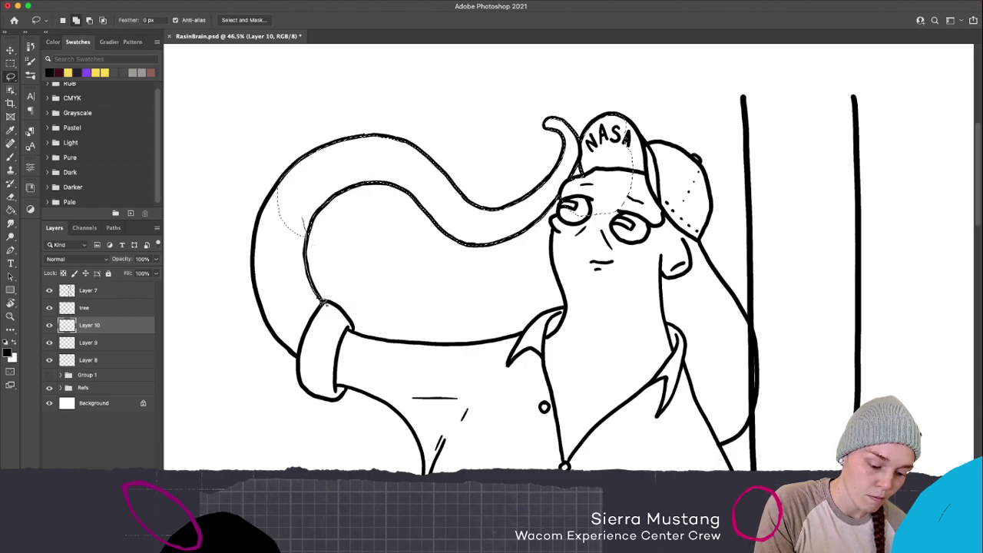
pyautogui.moveTo(328, 309)
pyautogui.mouseDown()
pyautogui.moveTo(328, 369)
pyautogui.moveTo(305, 365)
pyautogui.mouseUp()
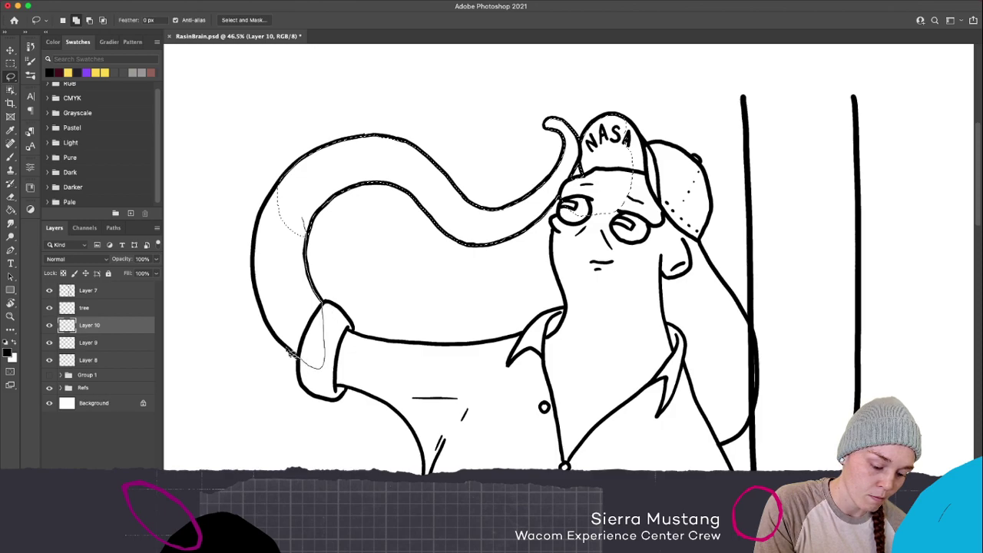
pyautogui.moveTo(259, 278)
pyautogui.mouseDown()
pyautogui.moveTo(264, 224)
pyautogui.moveTo(304, 195)
pyautogui.moveTo(305, 204)
pyautogui.mouseUp()
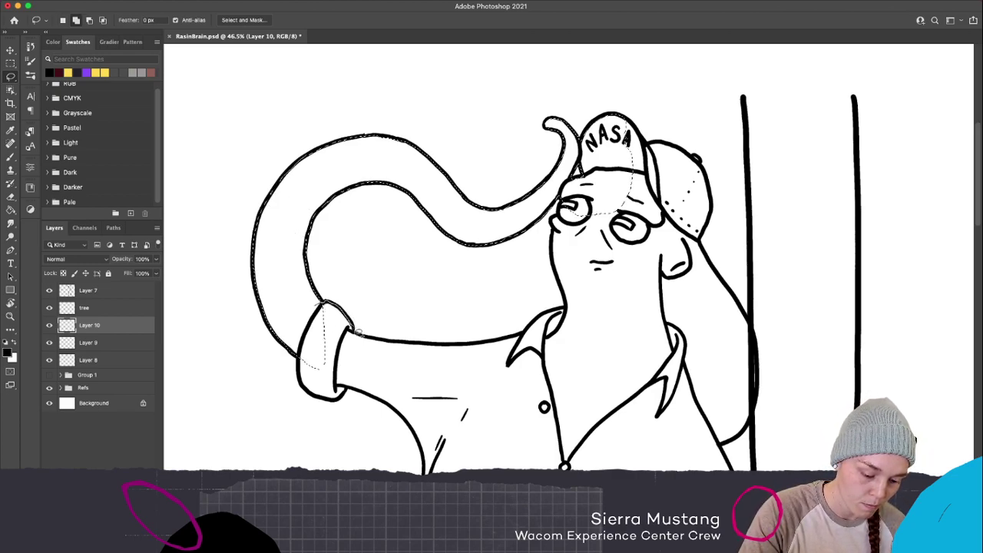
# Add the raised arm's sleeve cuff and the adjoining sleeve section to the lasso selection, including the cuff's outer rim and lower edge
pyautogui.moveTo(359, 339); pyautogui.dragTo(380, 388)
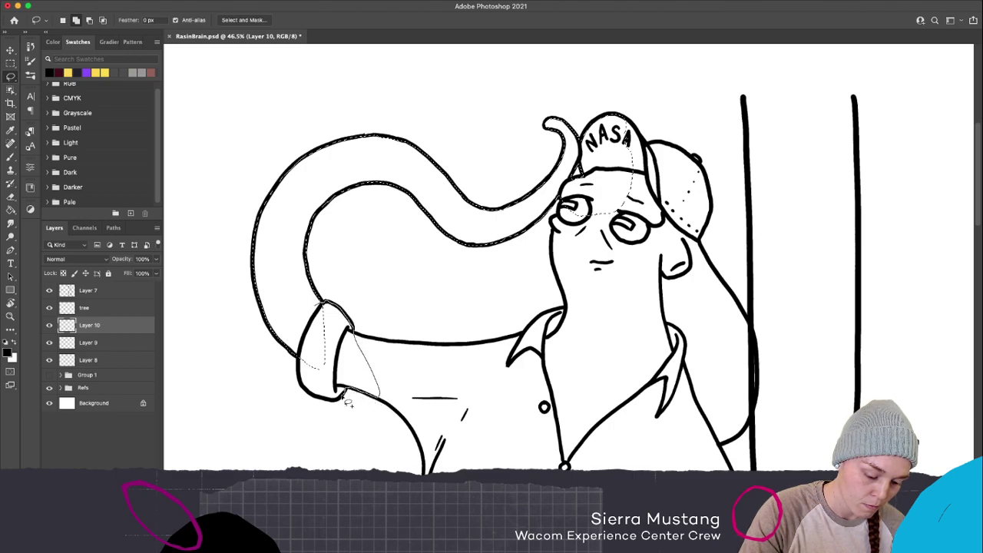
pyautogui.moveTo(333, 401)
pyautogui.mouseDown()
pyautogui.moveTo(310, 366)
pyautogui.moveTo(319, 303)
pyautogui.mouseUp()
pyautogui.moveTo(315, 356)
pyautogui.mouseDown()
pyautogui.moveTo(306, 346)
pyautogui.moveTo(297, 361)
pyautogui.moveTo(306, 371)
pyautogui.moveTo(302, 353)
pyautogui.mouseUp()
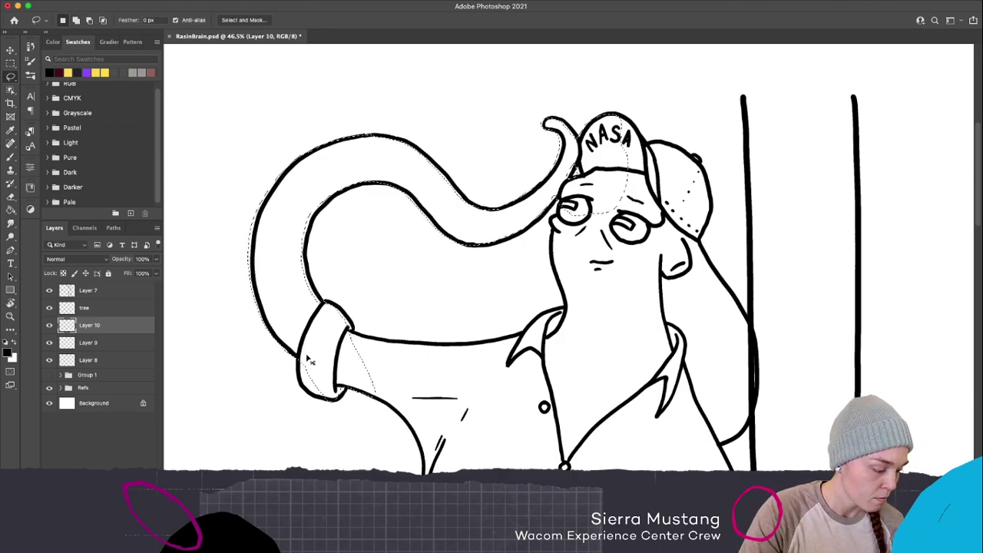
pyautogui.press('super+z')
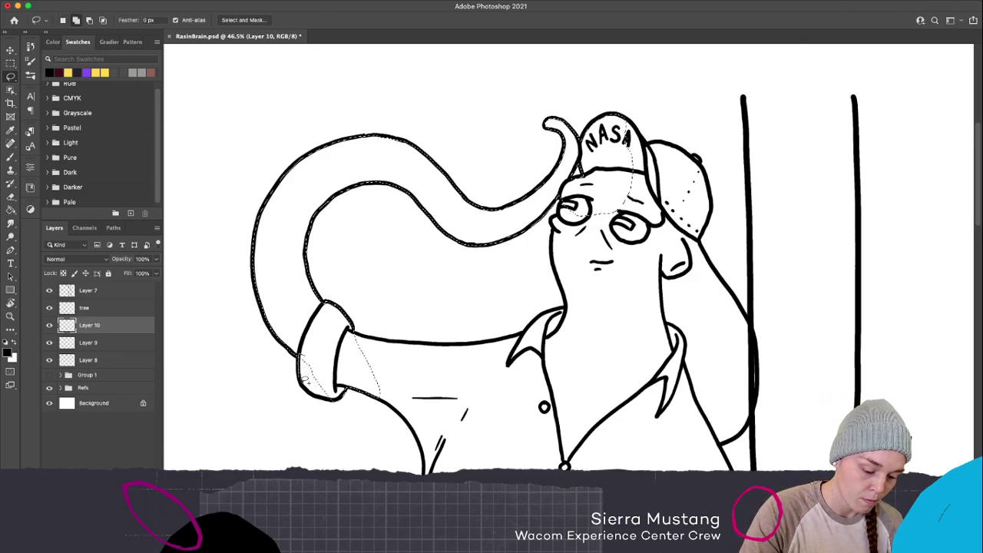
pyautogui.moveTo(341, 405)
pyautogui.mouseDown()
pyautogui.moveTo(334, 376)
pyautogui.moveTo(310, 354)
pyautogui.mouseUp()
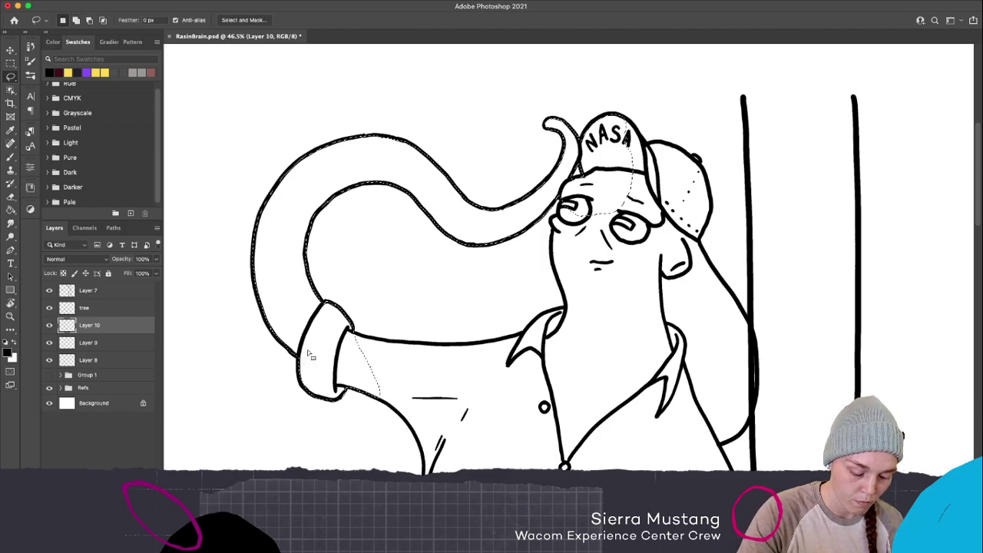
pyautogui.press('alt')
pyautogui.moveTo(333, 403)
pyautogui.mouseDown()
pyautogui.moveTo(355, 414)
pyautogui.moveTo(348, 397)
pyautogui.moveTo(298, 393)
pyautogui.moveTo(336, 407)
pyautogui.moveTo(308, 401)
pyautogui.mouseUp()
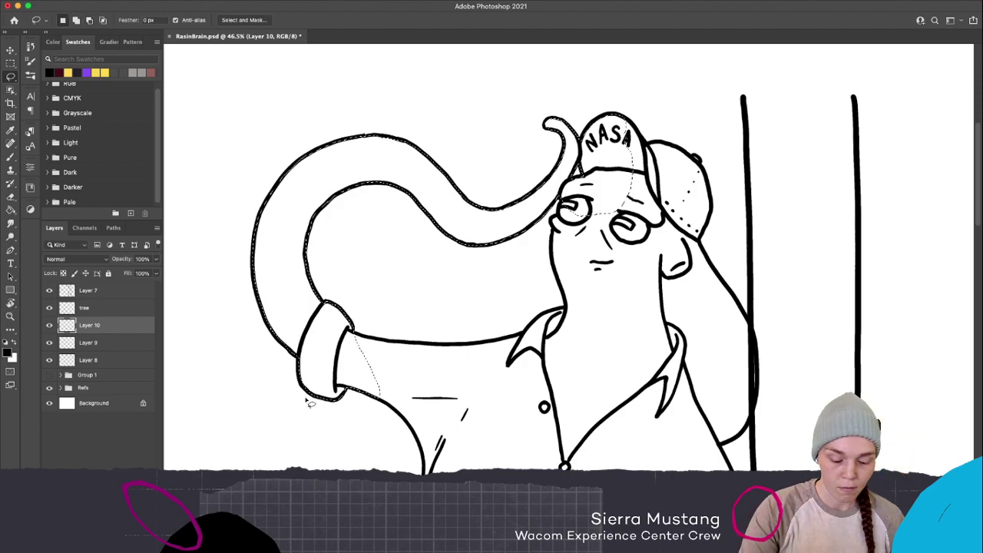
# Add part of the cap's rounded back and the middle of the face to the selection, and switch to the Polygonal Lasso tool
pyautogui.press('shift')
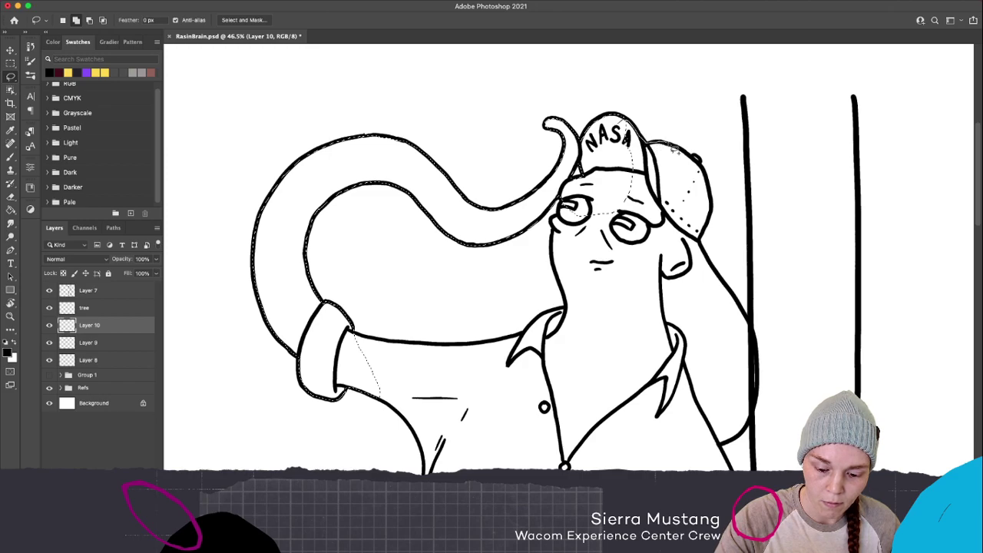
pyautogui.moveTo(693, 171)
pyautogui.mouseDown()
pyautogui.moveTo(659, 269)
pyautogui.moveTo(595, 250)
pyautogui.moveTo(593, 230)
pyautogui.mouseUp()
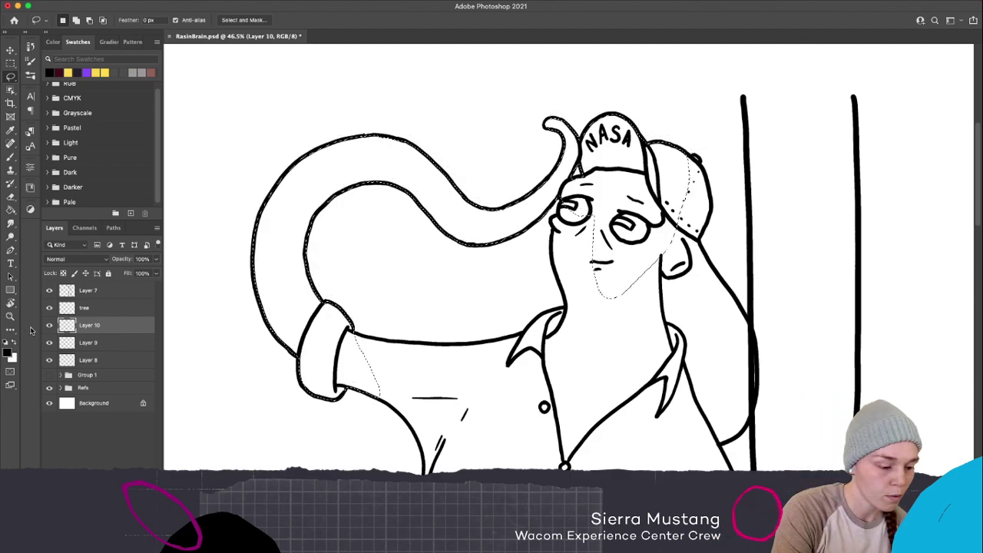
pyautogui.rightClick(12, 79)
pyautogui.click(38, 82)
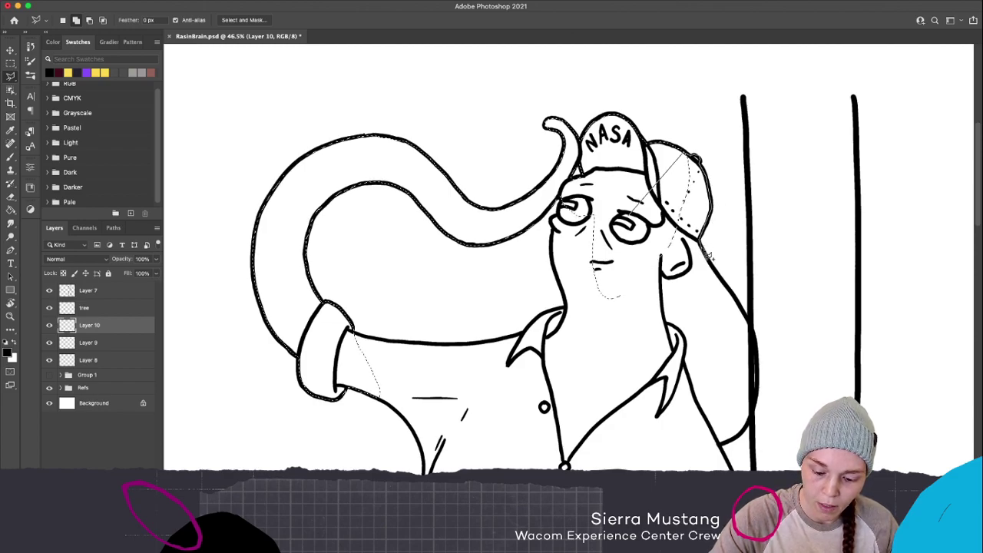
# With the Polygonal Lasso, add the rest of the cap, the arm behind the head, the chest, shoulder line and jaw to the selection
pyautogui.click(727, 287)
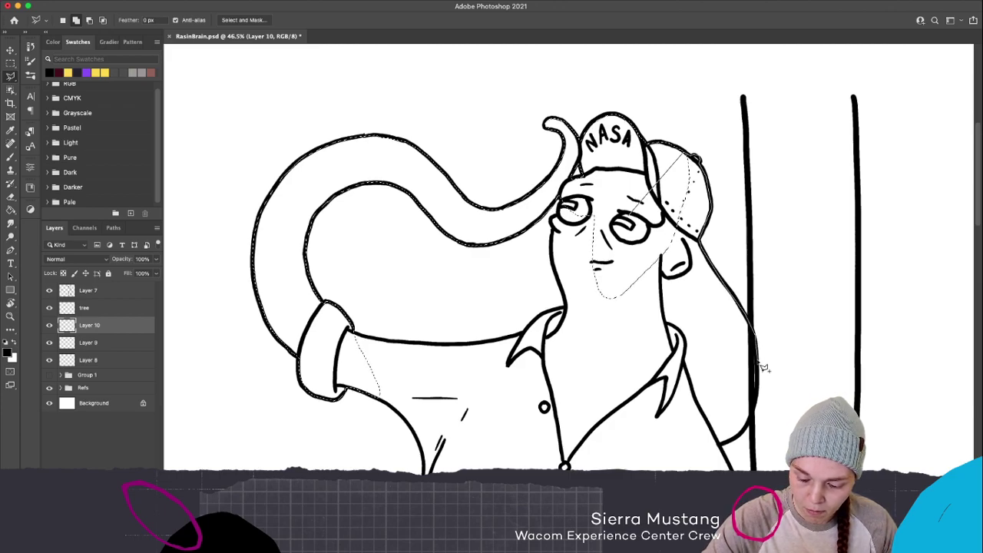
pyautogui.click(754, 413)
pyautogui.click(747, 428)
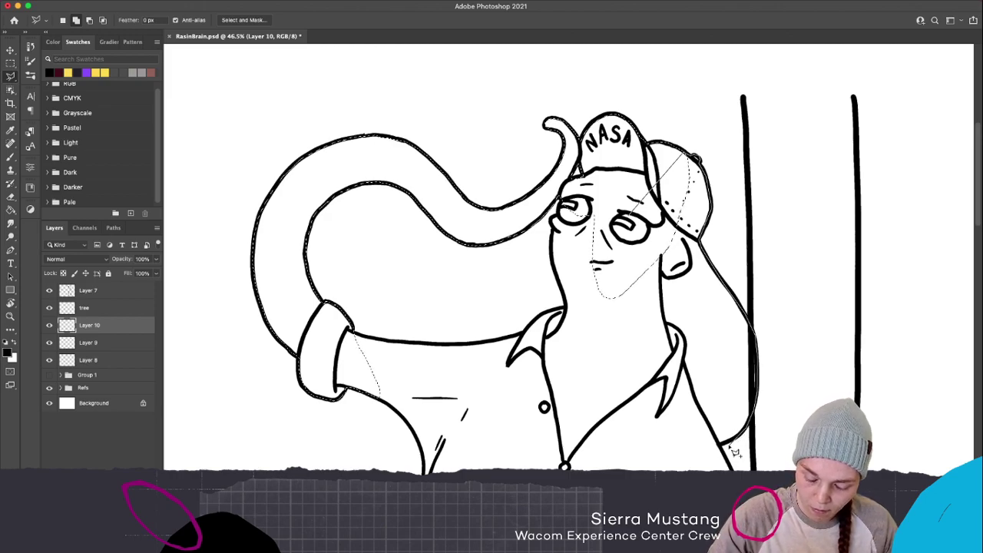
pyautogui.moveTo(743, 443)
pyautogui.mouseDown()
pyautogui.moveTo(463, 462)
pyautogui.moveTo(468, 341)
pyautogui.moveTo(412, 439)
pyautogui.moveTo(420, 440)
pyautogui.moveTo(379, 404)
pyautogui.moveTo(353, 332)
pyautogui.moveTo(430, 355)
pyautogui.moveTo(393, 345)
pyautogui.moveTo(525, 341)
pyautogui.moveTo(570, 310)
pyautogui.moveTo(556, 263)
pyautogui.mouseUp()
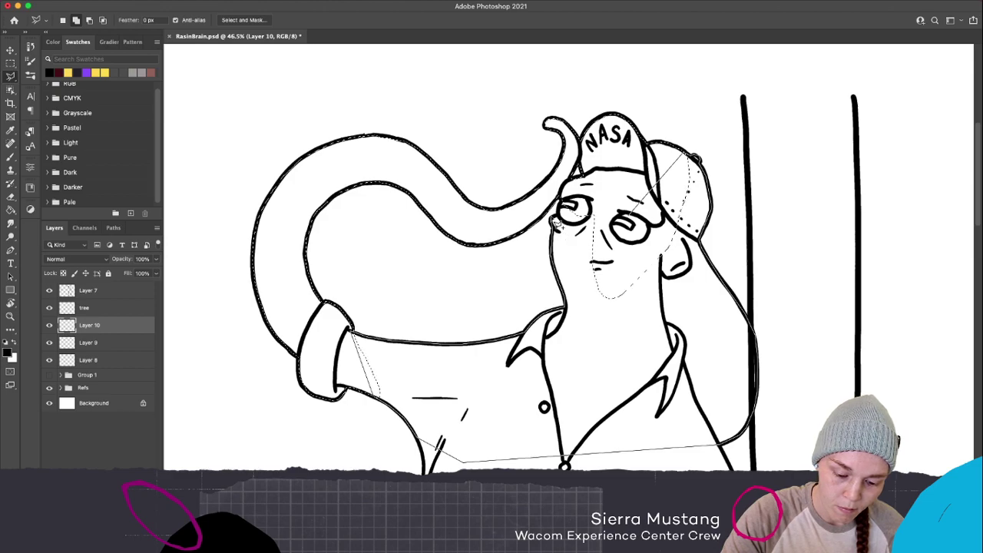
pyautogui.moveTo(561, 220); pyautogui.dragTo(565, 214)
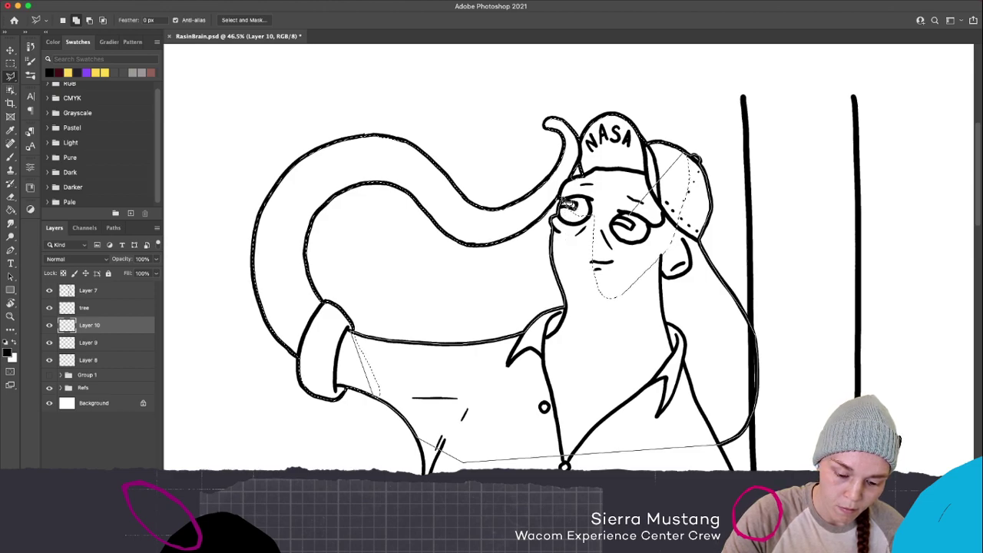
pyautogui.moveTo(628, 220); pyautogui.dragTo(631, 222)
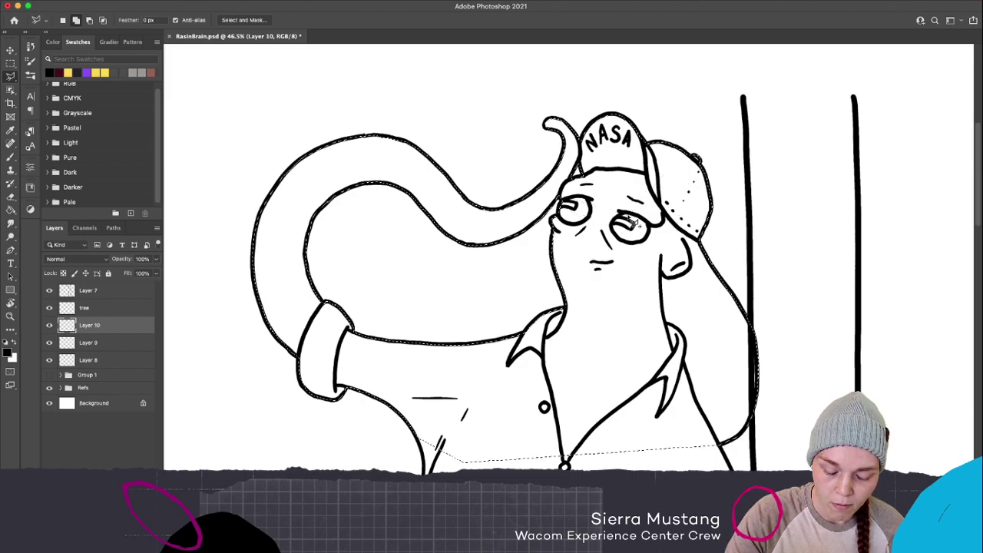
pyautogui.moveTo(565, 207)
pyautogui.mouseDown()
pyautogui.moveTo(572, 247)
pyautogui.moveTo(593, 198)
pyautogui.moveTo(568, 201)
pyautogui.mouseUp()
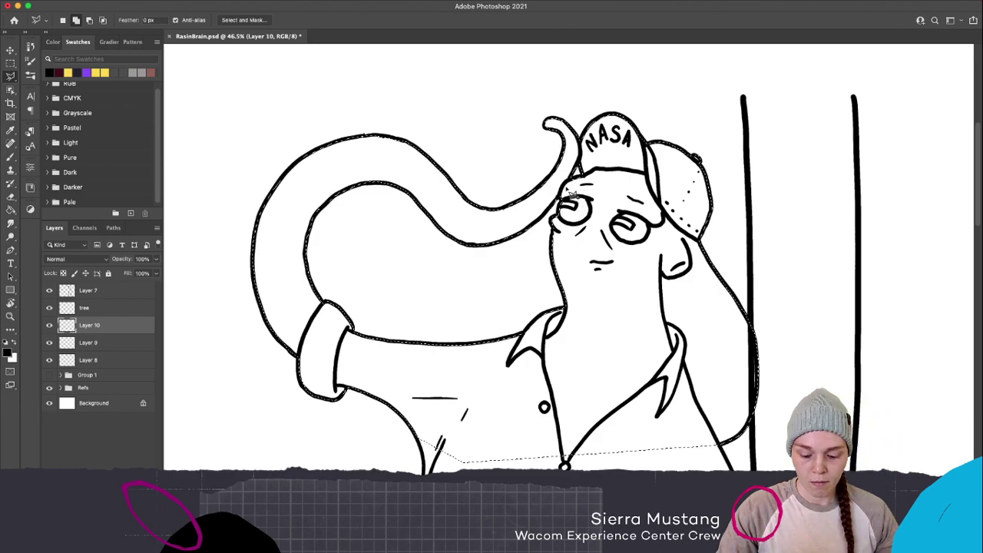
pyautogui.press('c')
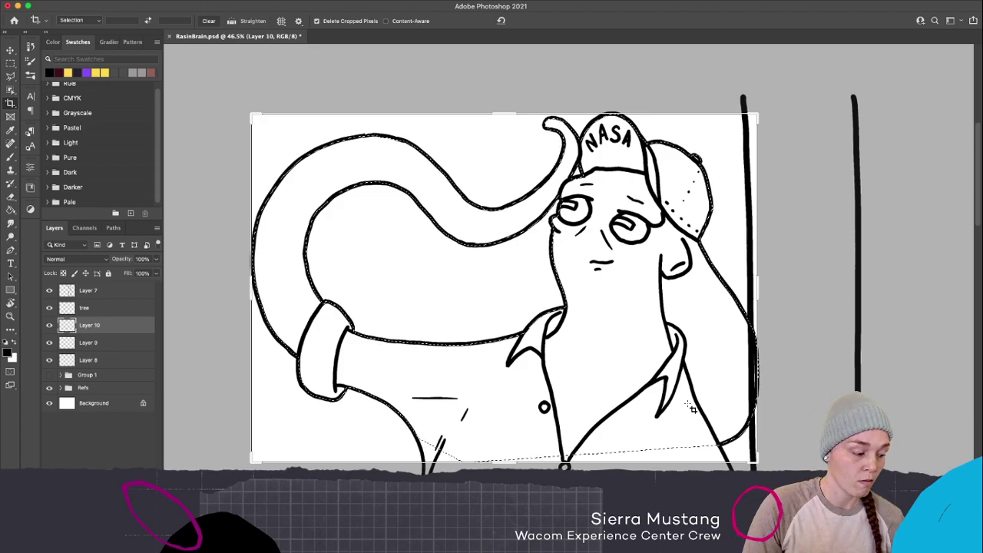
pyautogui.press('l')
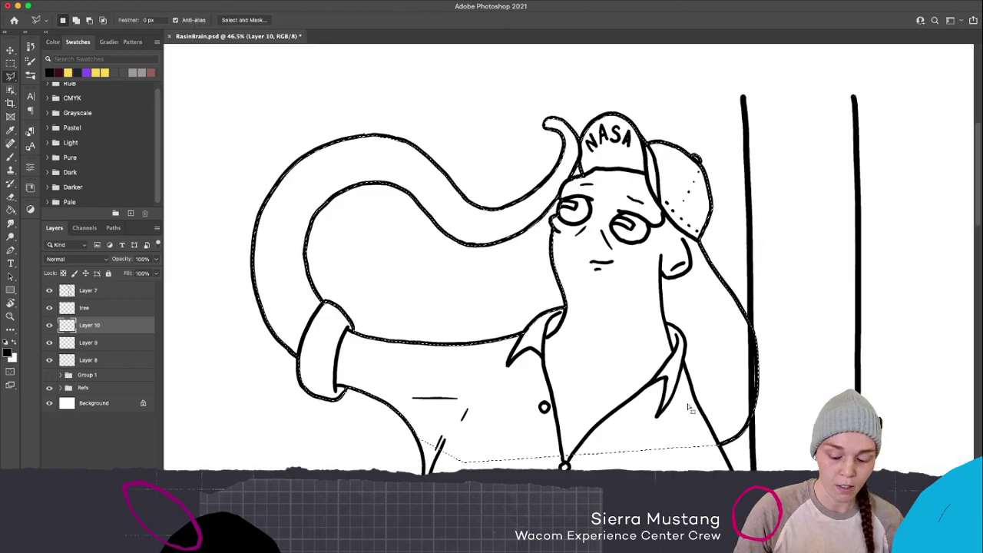
# Start an added polygonal outline across the chest, tracing the hanging sleeve, cuff and tentacle and the shirt's side down to the hem
pyautogui.moveTo(691, 408)
pyautogui.mouseDown()
pyautogui.moveTo(661, 279)
pyautogui.moveTo(666, 159)
pyautogui.mouseUp()
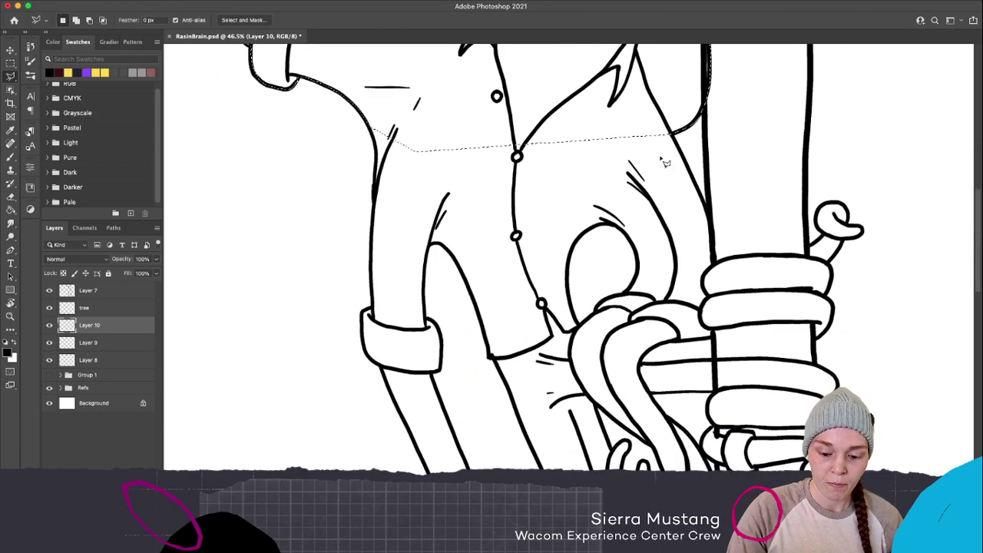
pyautogui.click(539, 111)
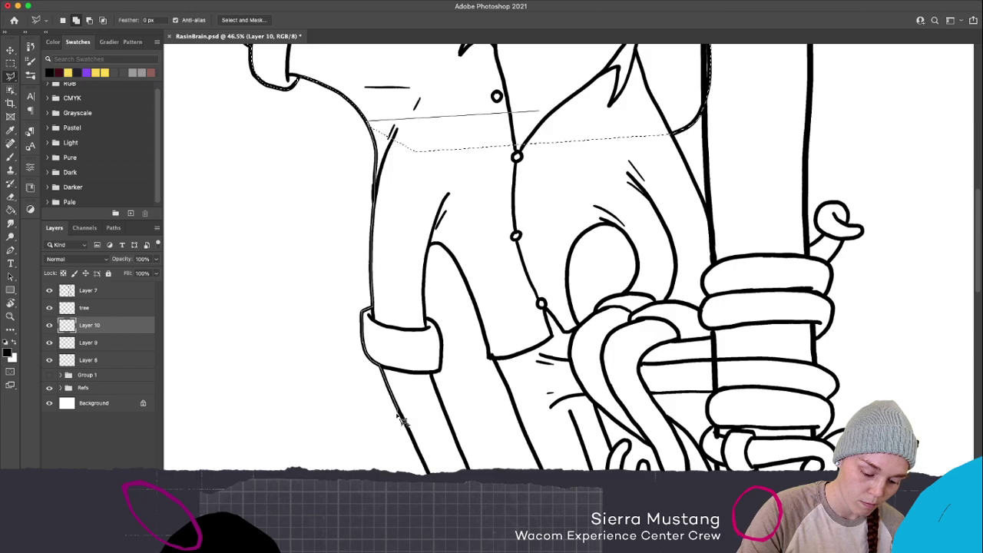
pyautogui.click(427, 470)
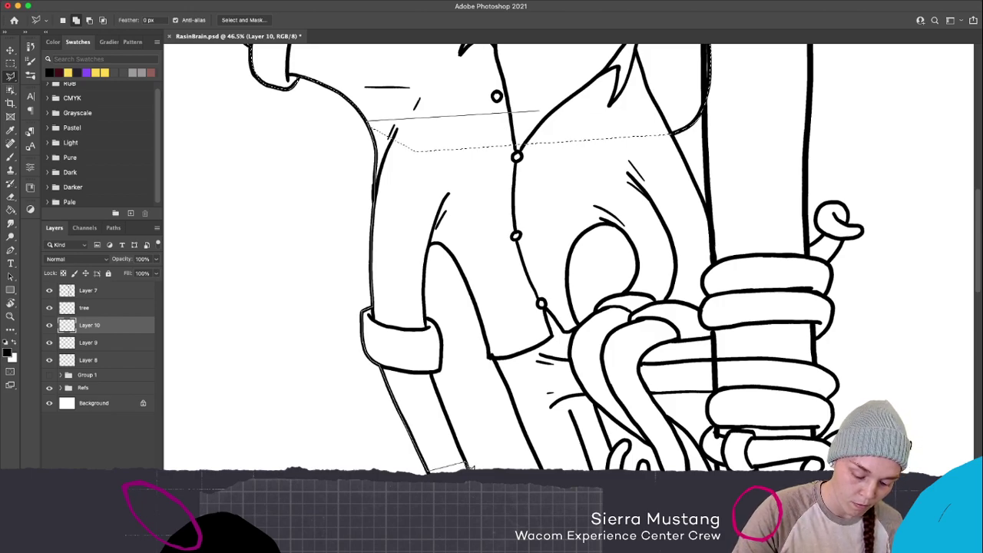
pyautogui.click(464, 462)
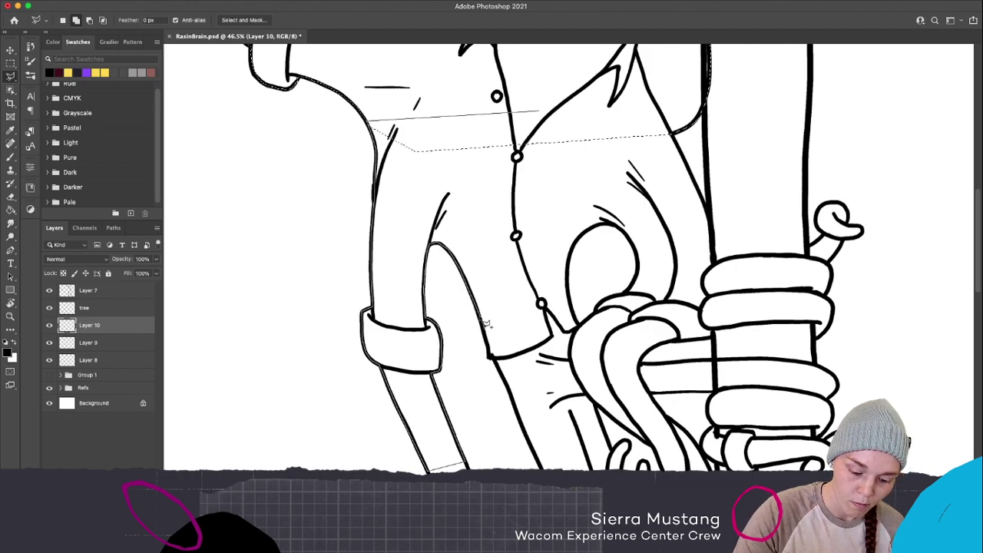
# Extend the outline across the upper trousers and tentacle knot, around the opening inside the bent arm and up the outer sleeve, closing it
pyautogui.click(510, 391)
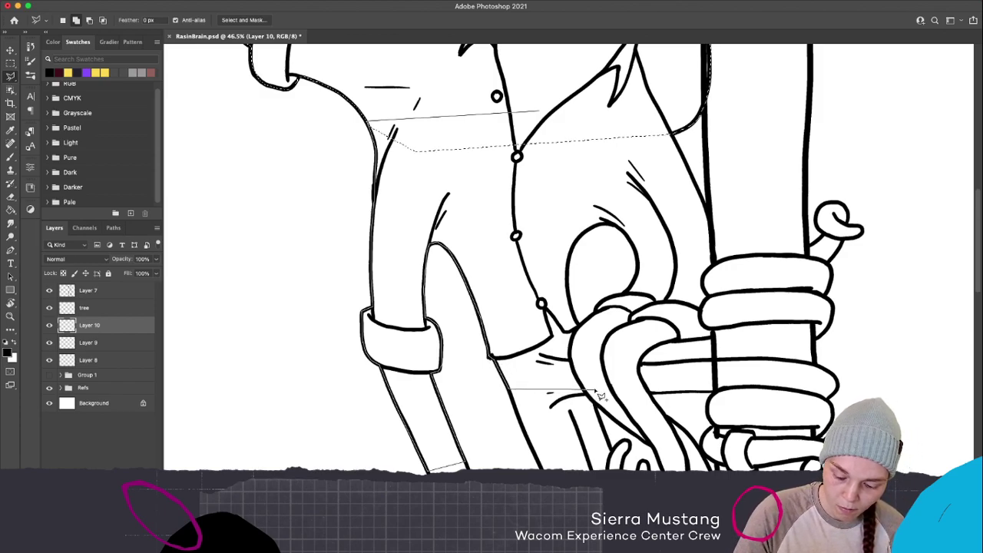
pyautogui.click(667, 385)
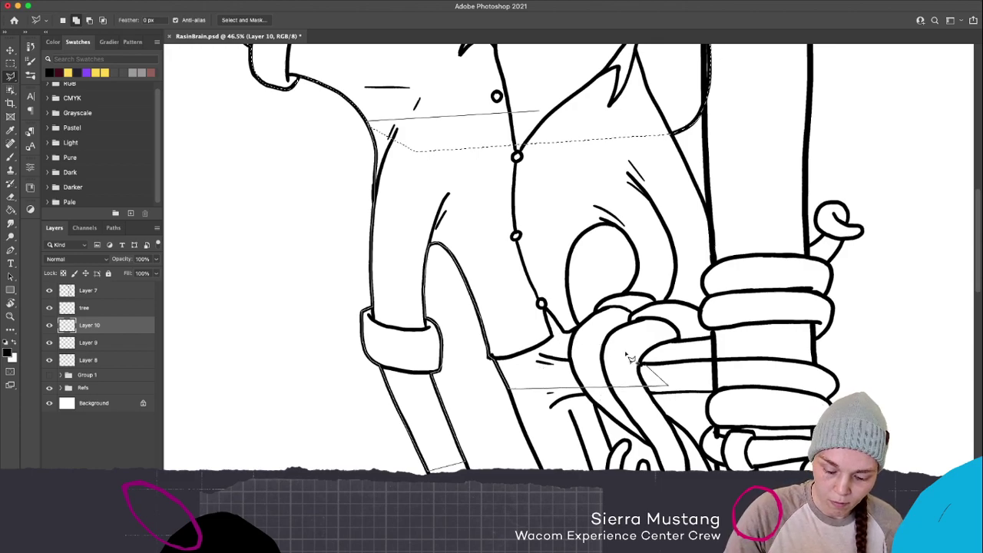
pyautogui.click(576, 327)
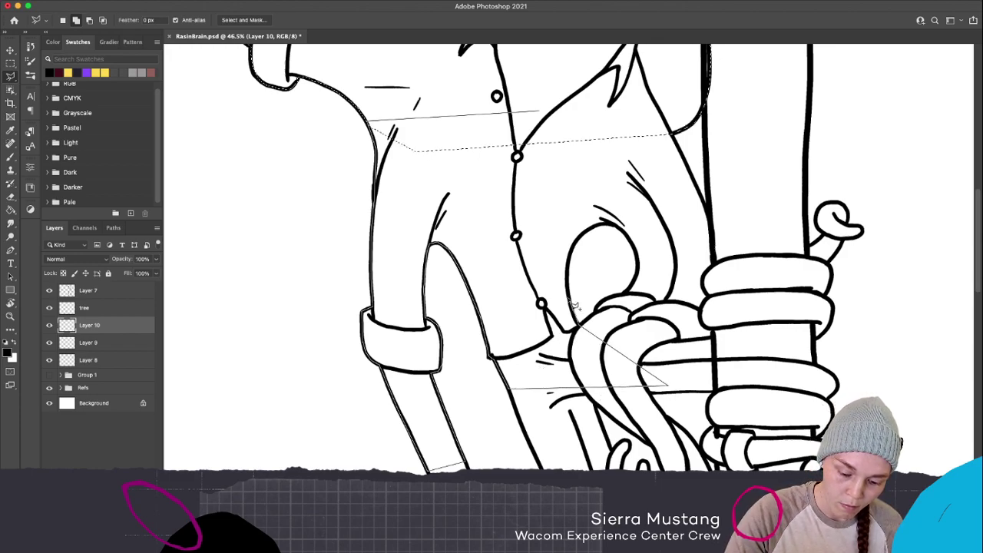
pyautogui.click(568, 265)
pyautogui.click(574, 245)
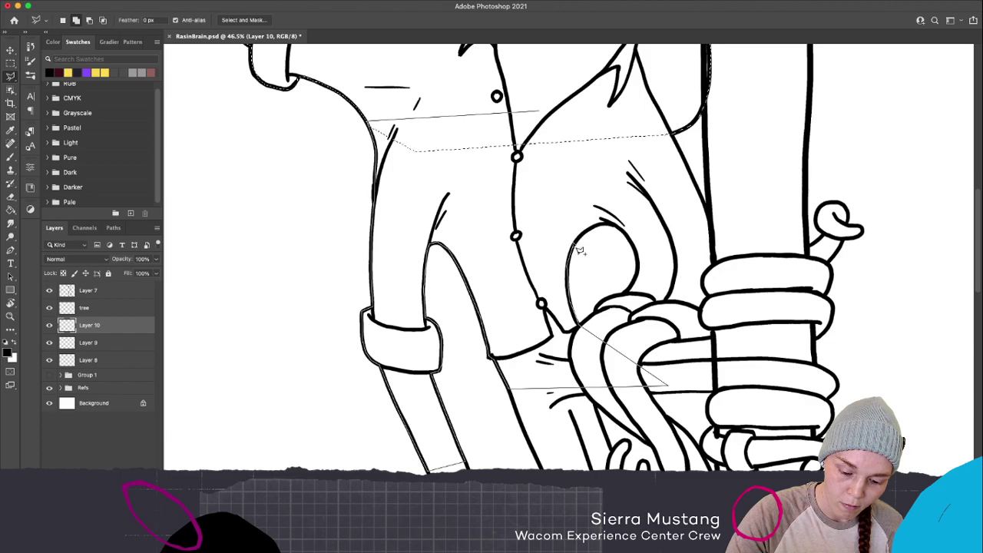
pyautogui.moveTo(606, 231)
pyautogui.mouseDown()
pyautogui.moveTo(637, 247)
pyautogui.moveTo(643, 278)
pyautogui.moveTo(630, 295)
pyautogui.moveTo(707, 273)
pyautogui.mouseUp()
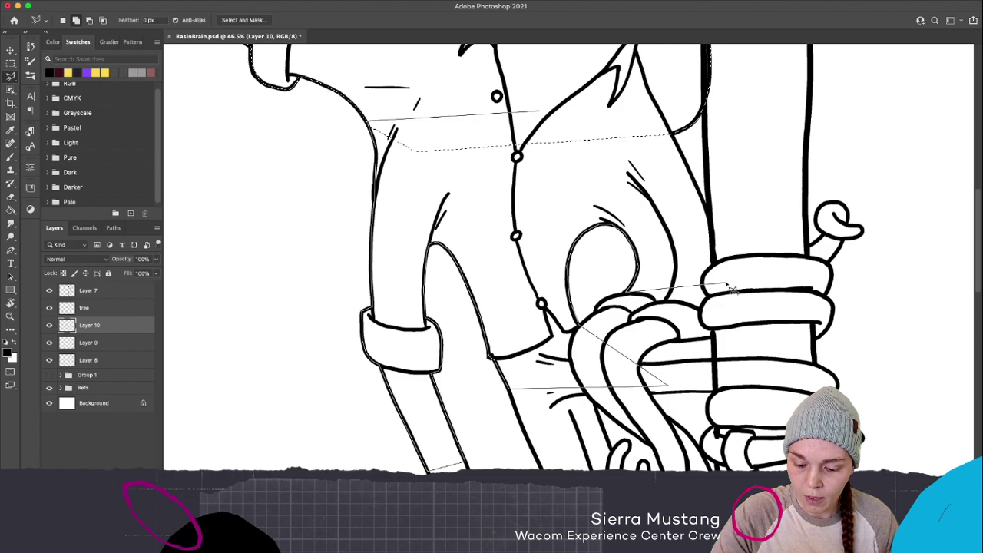
pyautogui.moveTo(719, 269)
pyautogui.mouseDown()
pyautogui.moveTo(708, 204)
pyautogui.moveTo(672, 131)
pyautogui.moveTo(675, 146)
pyautogui.moveTo(668, 140)
pyautogui.mouseUp()
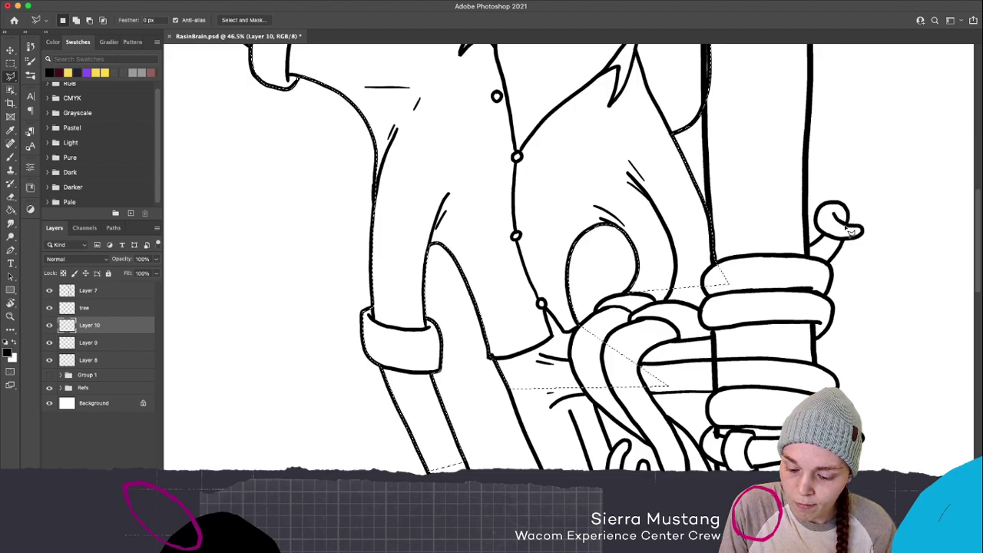
pyautogui.press('super+d')
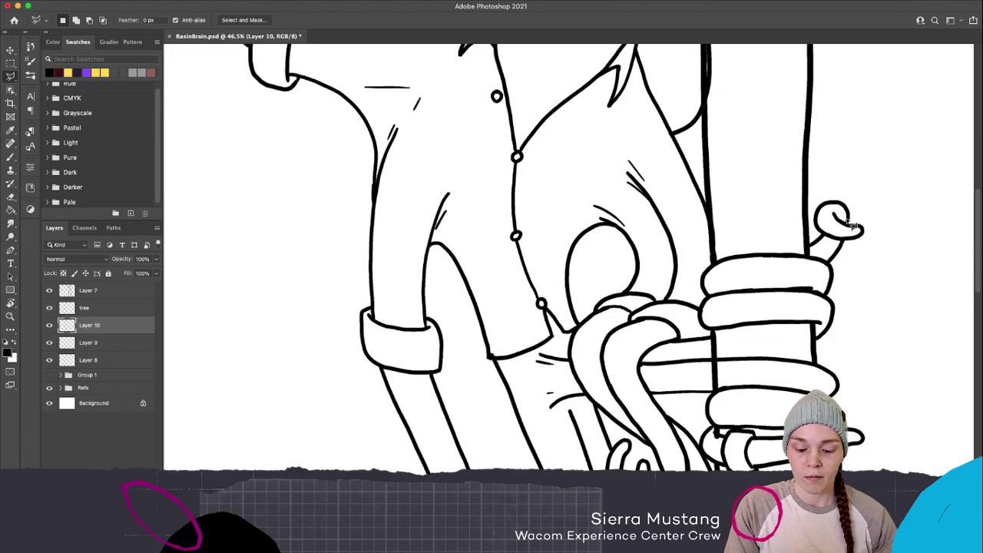
pyautogui.click(851, 225)
pyautogui.click(744, 294)
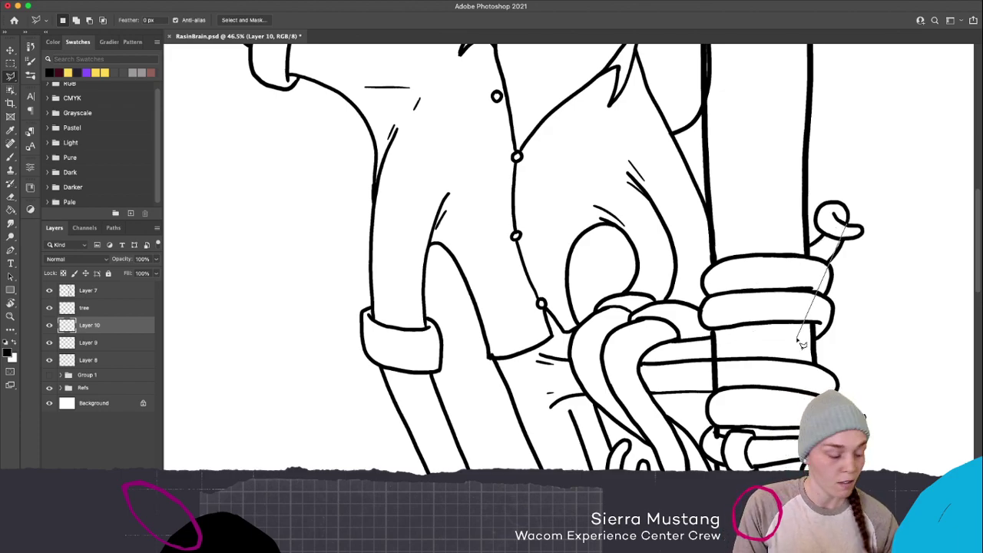
pyautogui.click(820, 323)
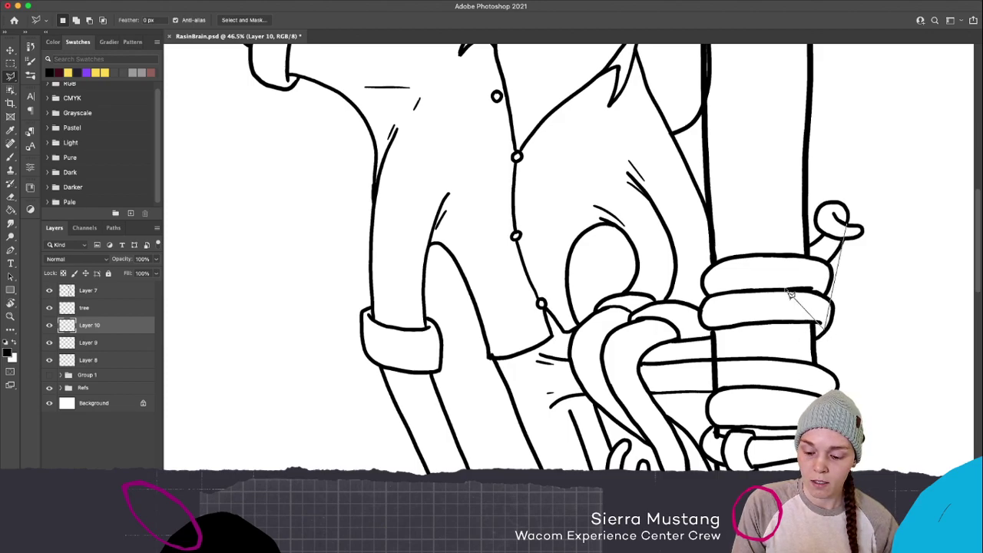
pyautogui.press('super+z')
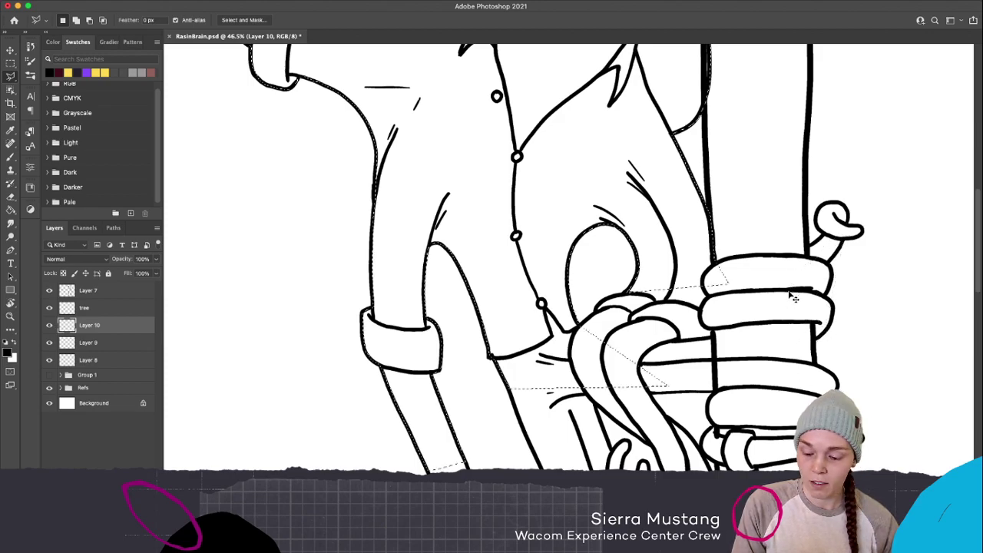
pyautogui.press('super+z')
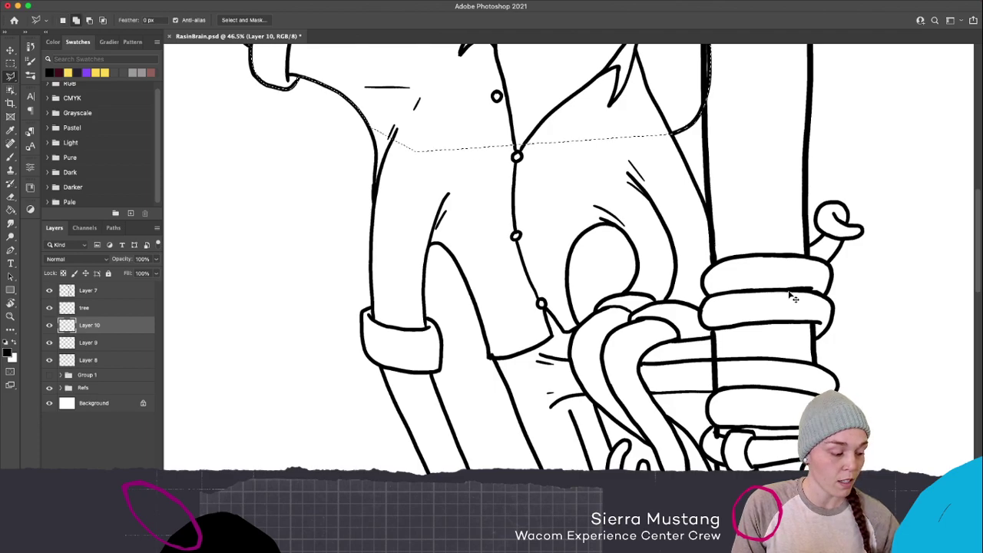
pyautogui.press('super+shift+z')
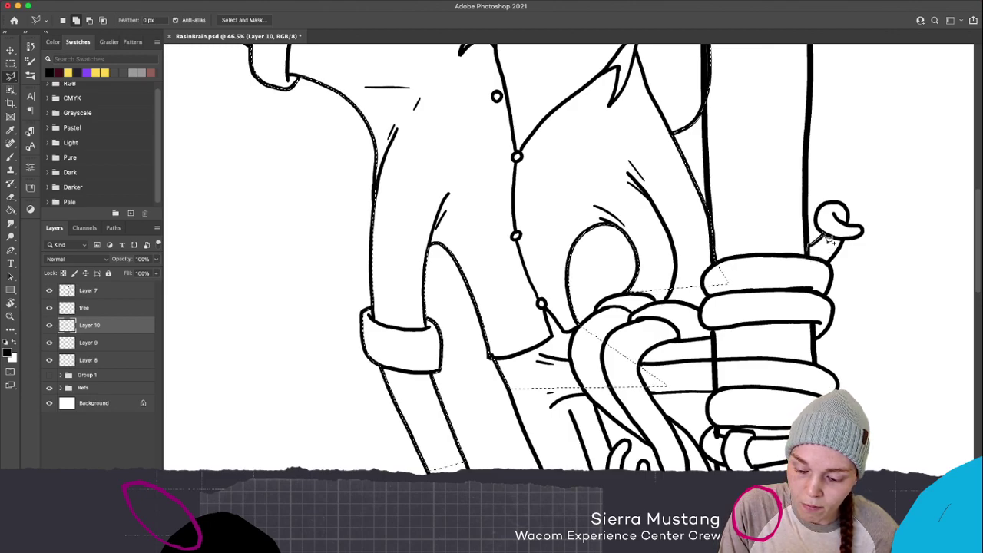
# Start an added polygonal outline around the curled tentacle tip above the coils, tracing the coils' outer edges around the tree trunk
pyautogui.click(830, 203)
pyautogui.click(841, 204)
pyautogui.click(845, 206)
pyautogui.click(848, 211)
pyautogui.moveTo(855, 220)
pyautogui.mouseDown()
pyautogui.moveTo(851, 231)
pyautogui.moveTo(870, 237)
pyautogui.moveTo(840, 259)
pyautogui.moveTo(839, 321)
pyautogui.moveTo(822, 347)
pyautogui.moveTo(809, 310)
pyautogui.moveTo(715, 338)
pyautogui.moveTo(721, 347)
pyautogui.moveTo(727, 326)
pyautogui.moveTo(719, 369)
pyautogui.moveTo(807, 364)
pyautogui.moveTo(837, 374)
pyautogui.moveTo(814, 367)
pyautogui.moveTo(822, 372)
pyautogui.mouseUp()
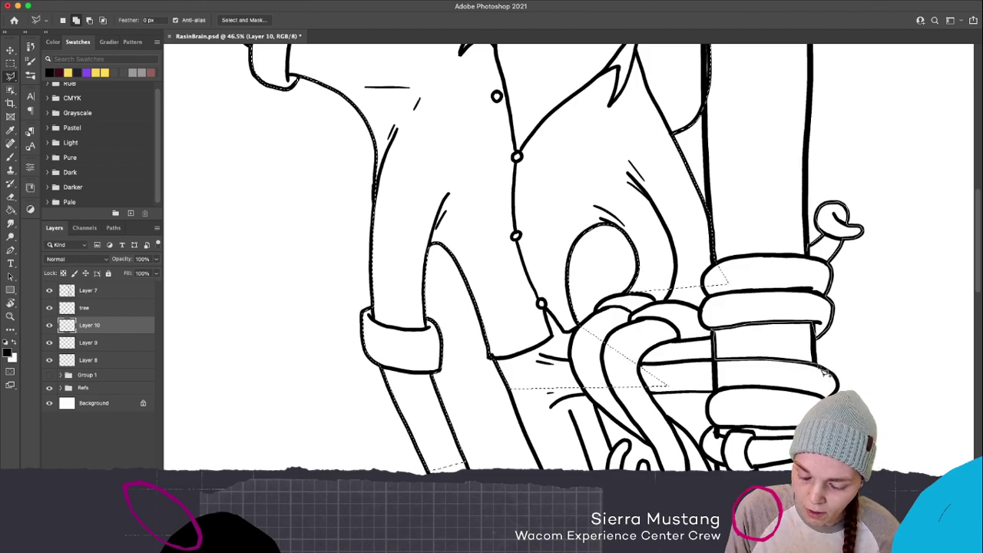
pyautogui.click(827, 372)
pyautogui.click(836, 382)
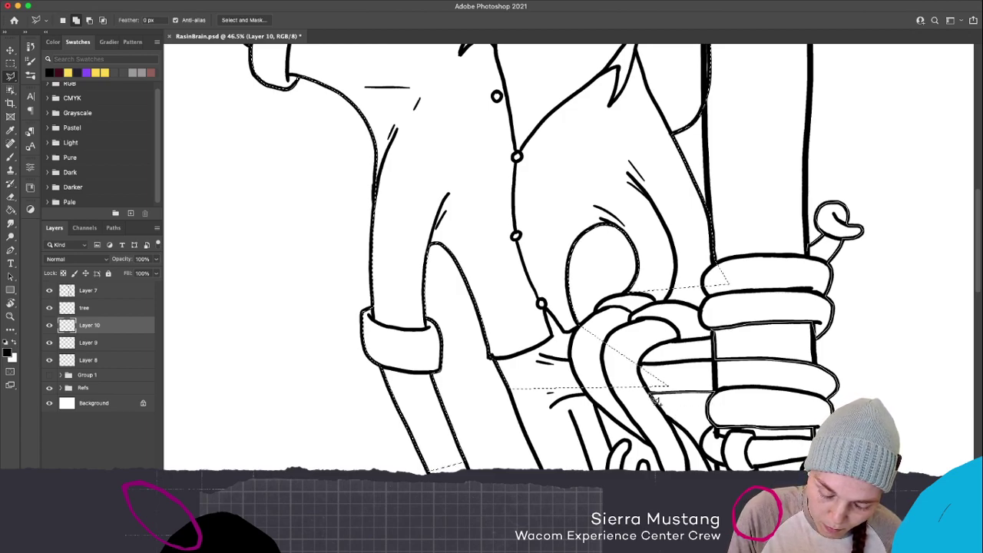
# Extend the outline below the tentacle knot, across the upper trousers and back over the knot, closing it along the top coil around the trunk
pyautogui.click(652, 444)
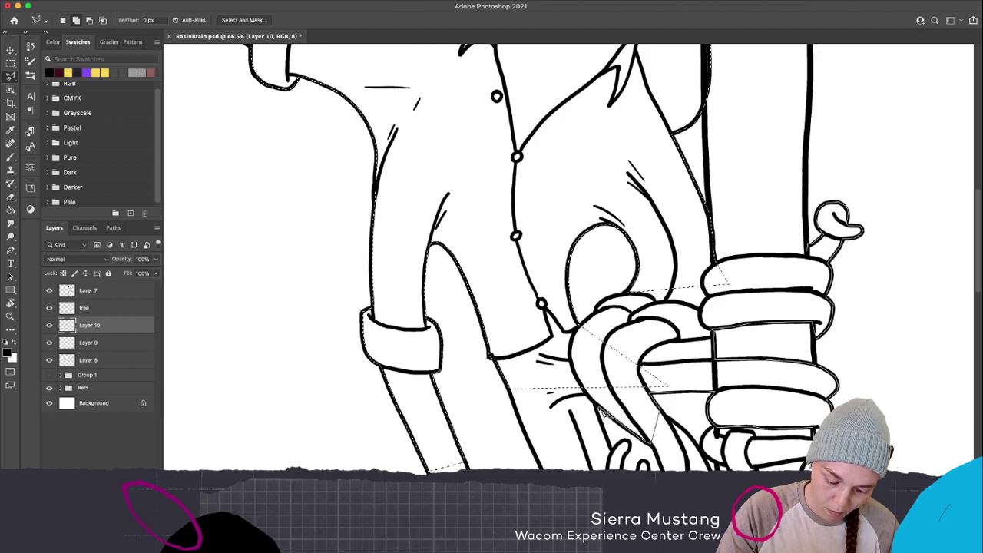
pyautogui.click(567, 416)
pyautogui.click(528, 438)
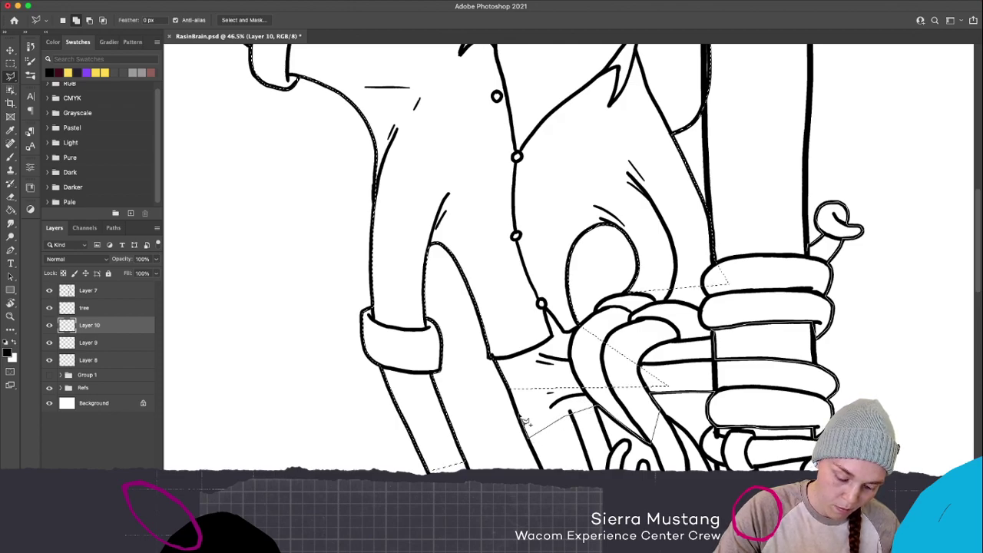
pyautogui.click(507, 379)
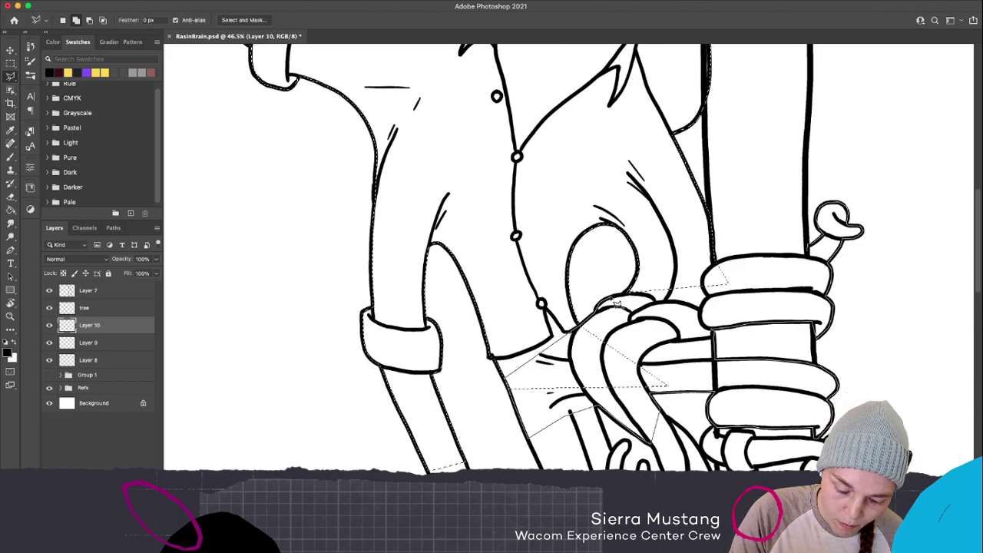
pyautogui.click(633, 297)
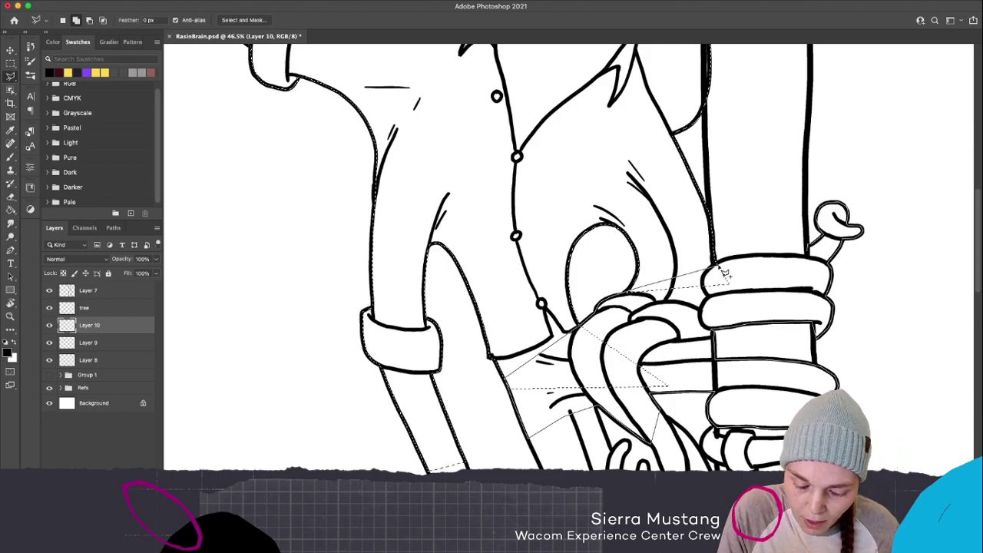
pyautogui.click(724, 270)
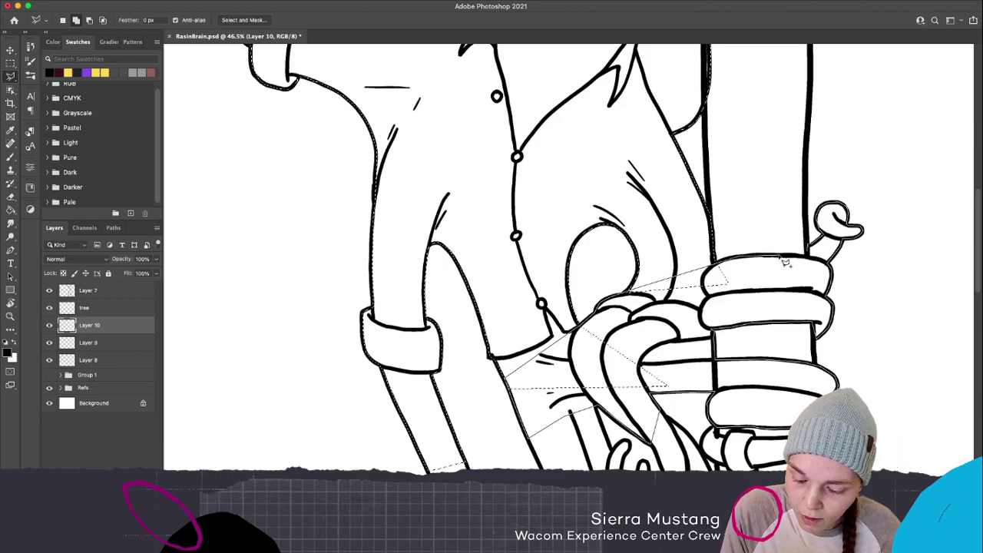
pyautogui.doubleClick(810, 255)
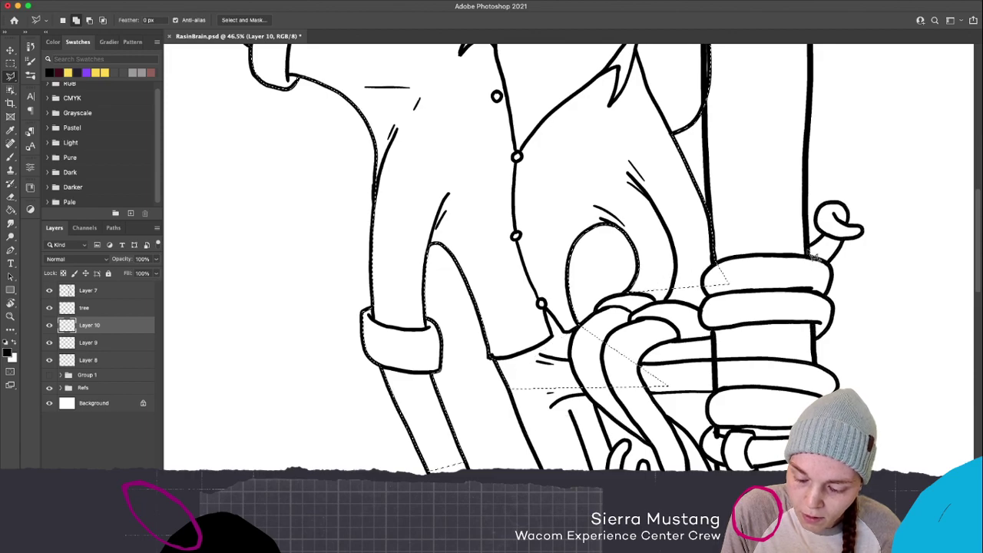
# Start adding the hanging tentacle loops below the knot to the selection
pyautogui.moveTo(711, 314); pyautogui.dragTo(673, 136)
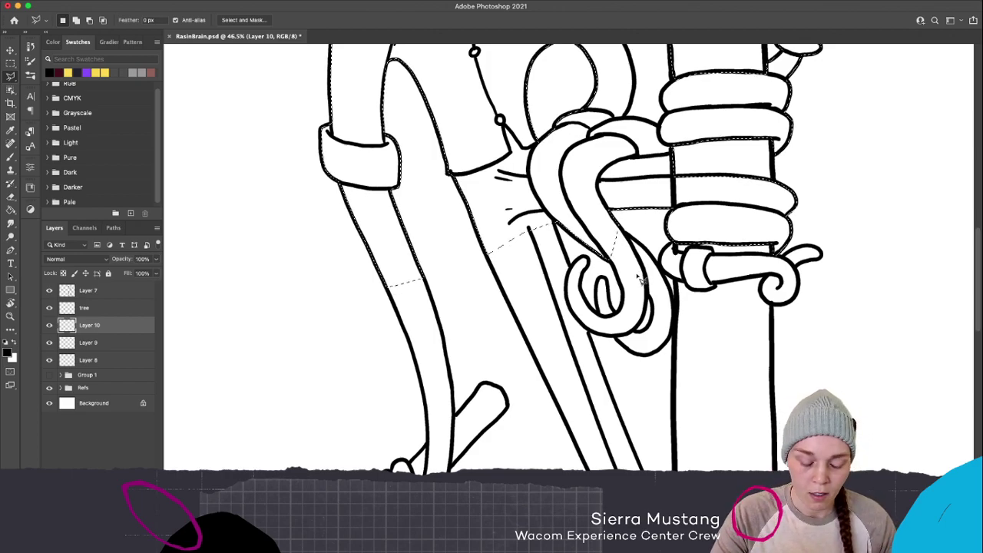
pyautogui.press('shift')
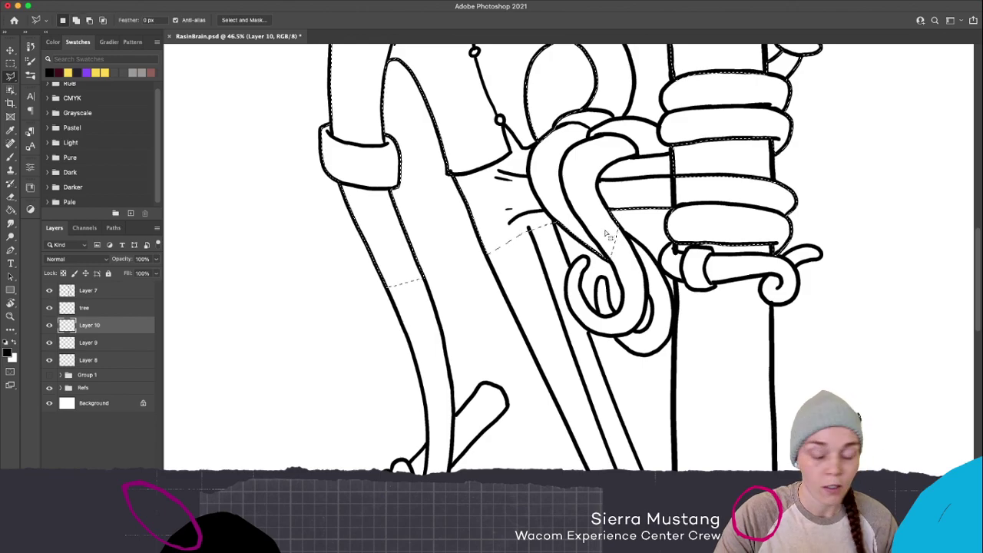
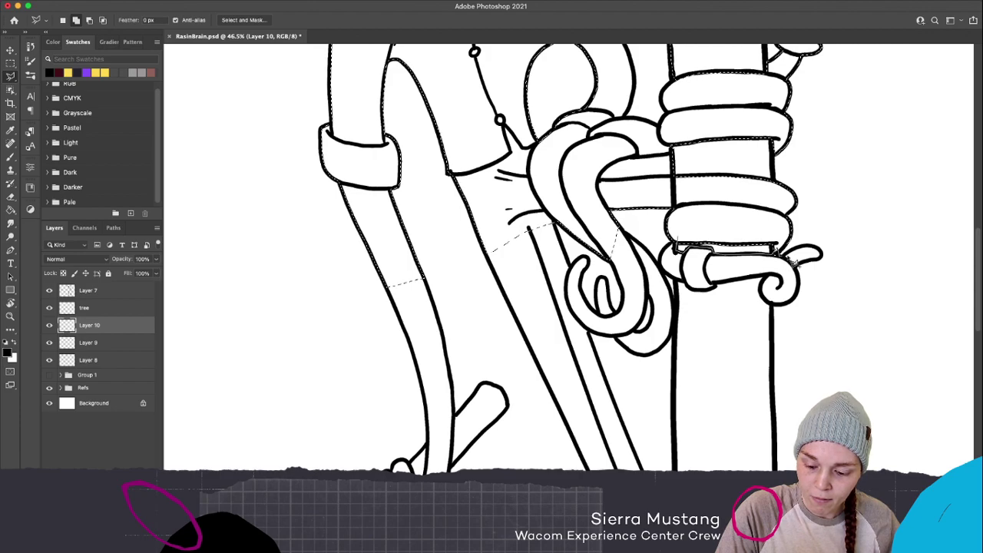
# Finish outlining the lowest tentacle coil and its curled tips around the tree trunk, adding it to the selection
pyautogui.click(790, 249)
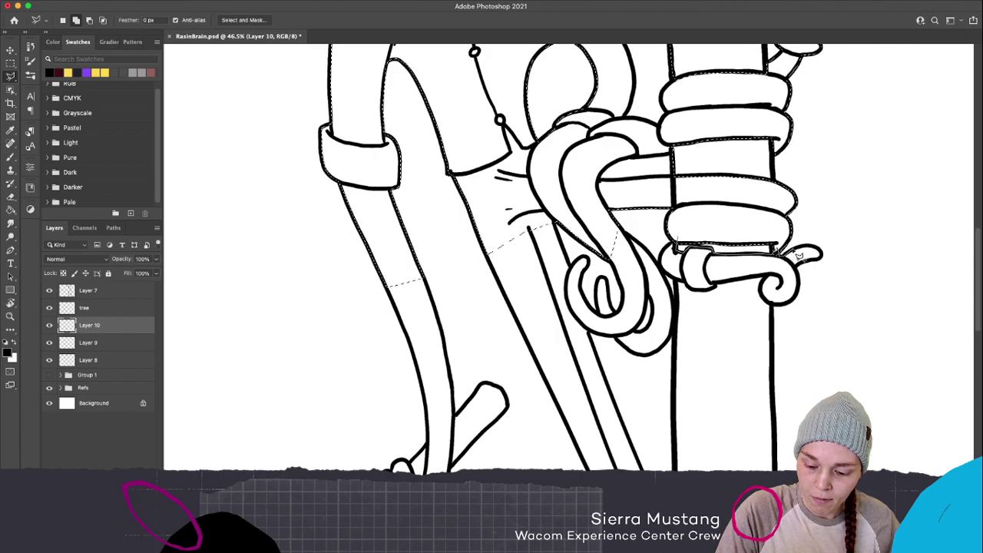
pyautogui.click(797, 247)
pyautogui.click(807, 245)
pyautogui.click(816, 247)
pyautogui.moveTo(825, 255)
pyautogui.mouseDown()
pyautogui.moveTo(804, 302)
pyautogui.moveTo(784, 309)
pyautogui.moveTo(769, 304)
pyautogui.moveTo(764, 274)
pyautogui.moveTo(716, 292)
pyautogui.moveTo(726, 274)
pyautogui.moveTo(729, 286)
pyautogui.moveTo(741, 275)
pyautogui.moveTo(697, 298)
pyautogui.moveTo(683, 285)
pyautogui.moveTo(665, 288)
pyautogui.moveTo(673, 279)
pyautogui.moveTo(678, 241)
pyautogui.mouseUp()
pyautogui.click(676, 242)
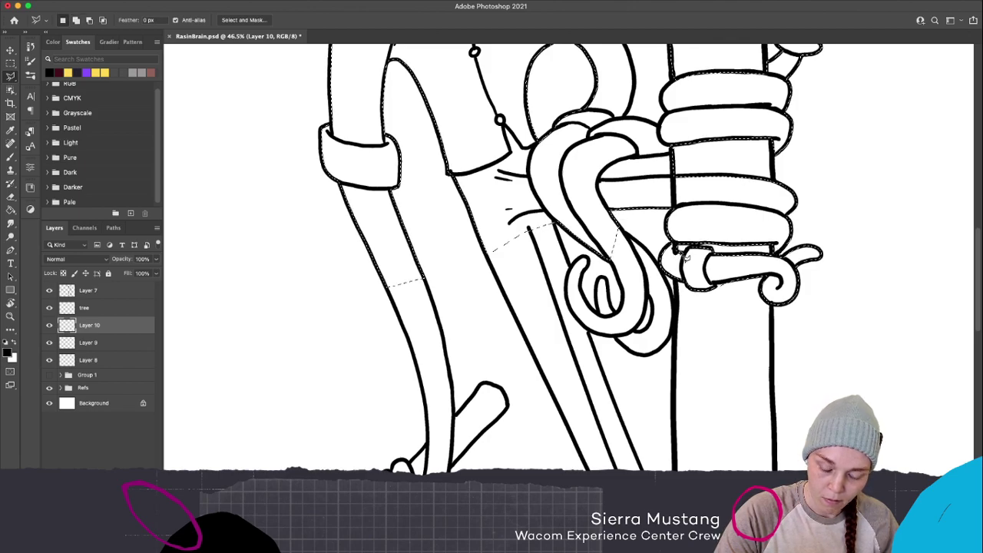
pyautogui.moveTo(719, 298)
pyautogui.mouseDown()
pyautogui.moveTo(744, 285)
pyautogui.moveTo(720, 289)
pyautogui.moveTo(727, 304)
pyautogui.moveTo(742, 289)
pyautogui.mouseUp()
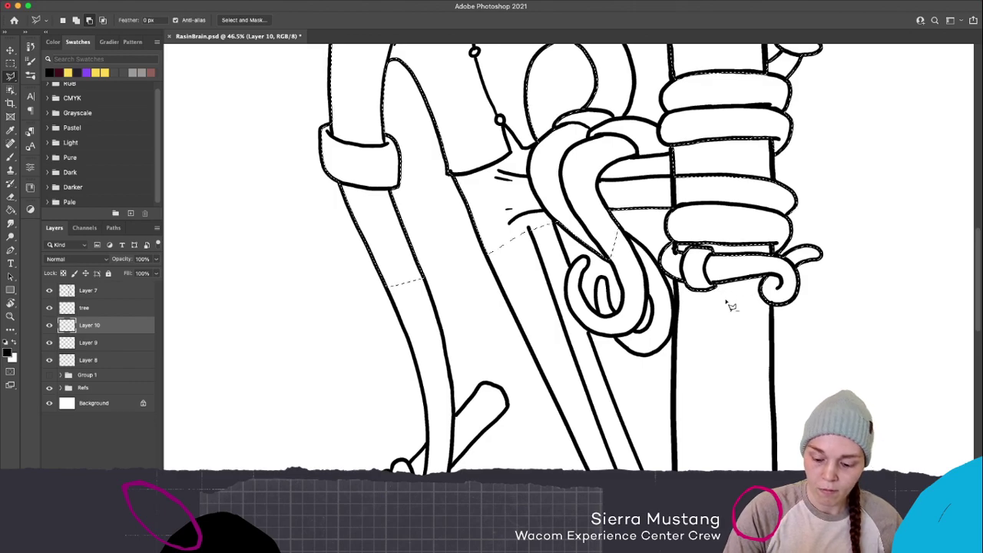
# Add the hanging tentacle loops below the knot to the selection and subtract the small gap between them
pyautogui.click(619, 229)
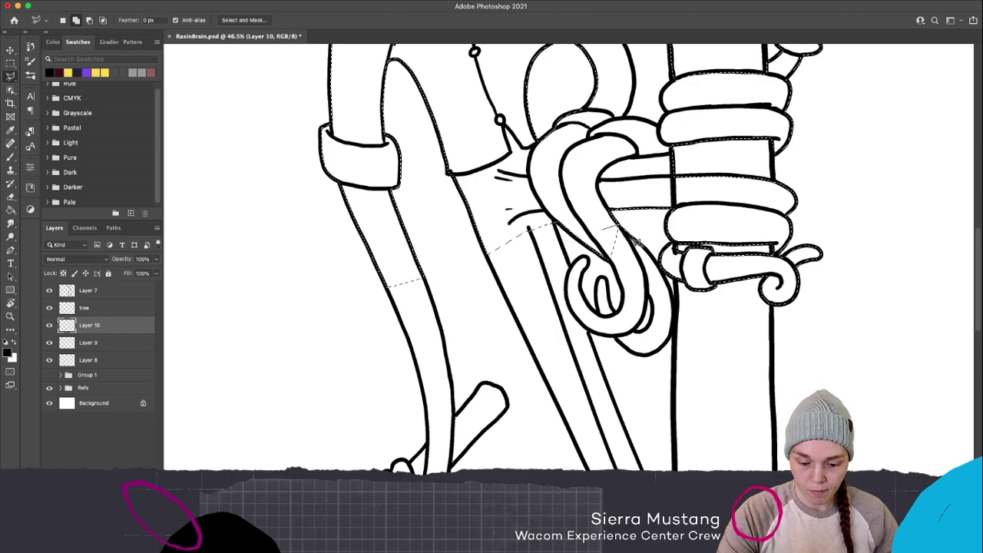
pyautogui.moveTo(632, 239)
pyautogui.mouseDown()
pyautogui.moveTo(681, 318)
pyautogui.moveTo(668, 351)
pyautogui.moveTo(656, 359)
pyautogui.moveTo(623, 351)
pyautogui.moveTo(647, 361)
pyautogui.moveTo(638, 361)
pyautogui.moveTo(587, 321)
pyautogui.moveTo(593, 338)
pyautogui.moveTo(580, 340)
pyautogui.moveTo(554, 293)
pyautogui.moveTo(570, 270)
pyautogui.moveTo(591, 264)
pyautogui.moveTo(587, 296)
pyautogui.moveTo(602, 296)
pyautogui.mouseUp()
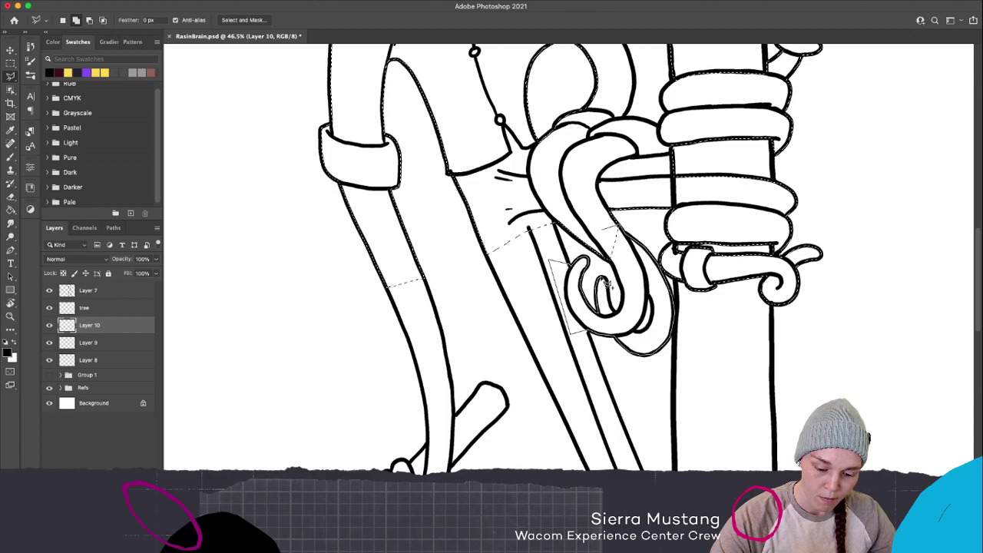
pyautogui.moveTo(614, 289)
pyautogui.mouseDown()
pyautogui.moveTo(622, 320)
pyautogui.moveTo(615, 305)
pyautogui.moveTo(632, 333)
pyautogui.moveTo(622, 282)
pyautogui.mouseUp()
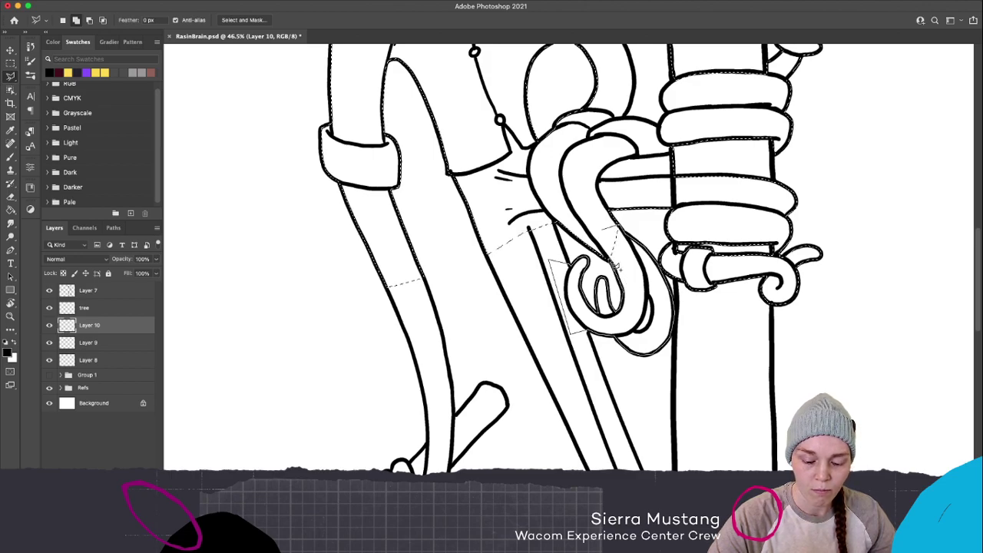
pyautogui.moveTo(609, 234)
pyautogui.mouseDown()
pyautogui.moveTo(658, 321)
pyautogui.moveTo(655, 303)
pyautogui.mouseUp()
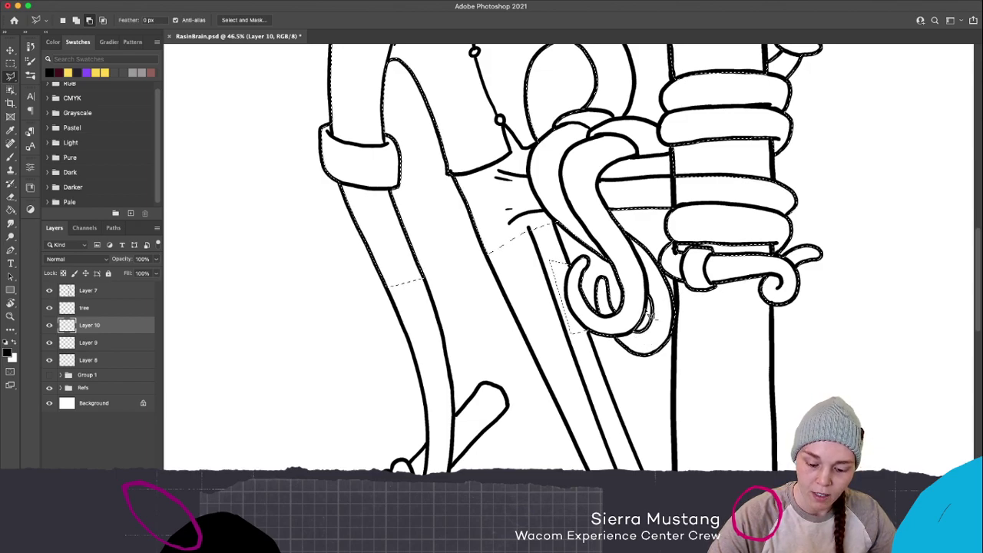
pyautogui.moveTo(654, 302); pyautogui.dragTo(672, 350)
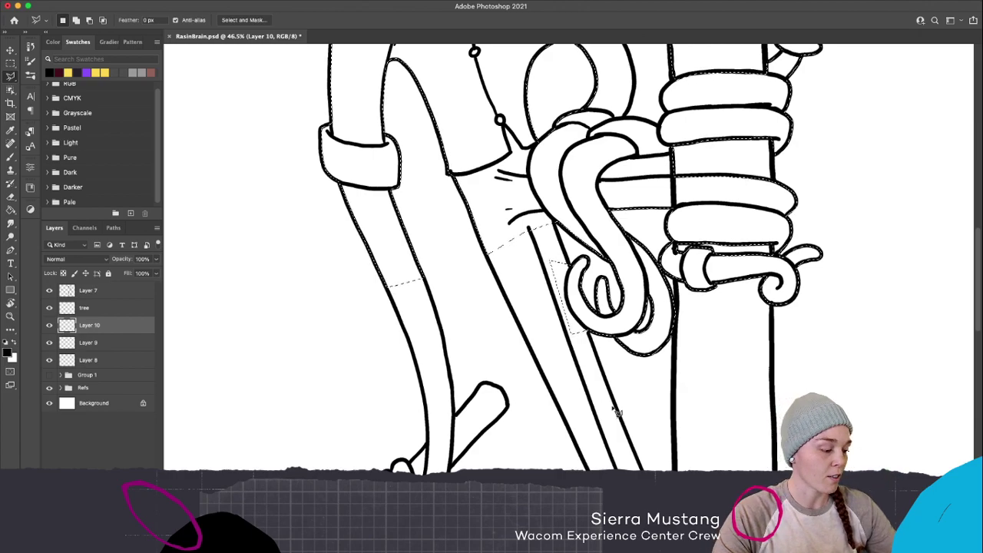
# Add both trouser legs to the selection, extending it around the ankle cuffs and tentacle feet along the tree trunk
pyautogui.press('shift')
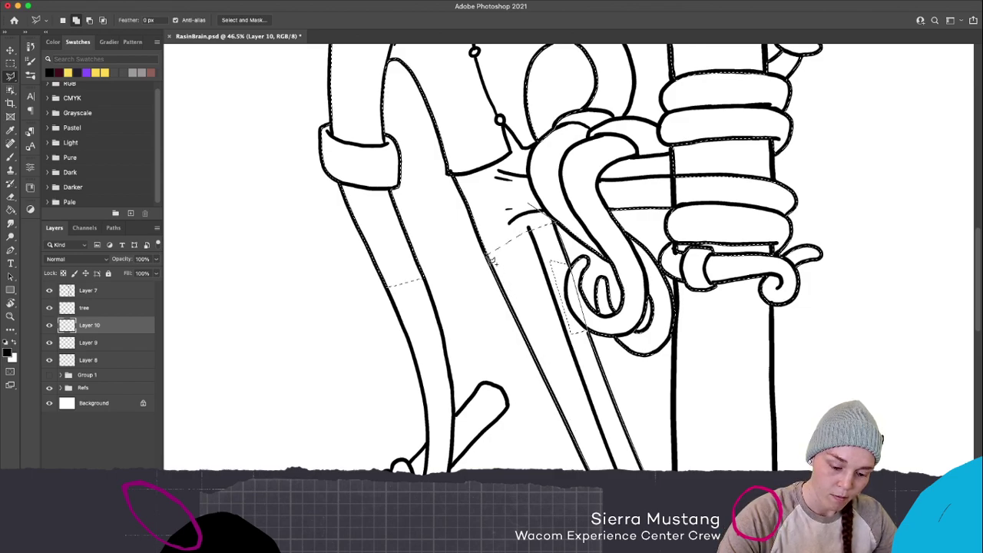
pyautogui.press('Escape')
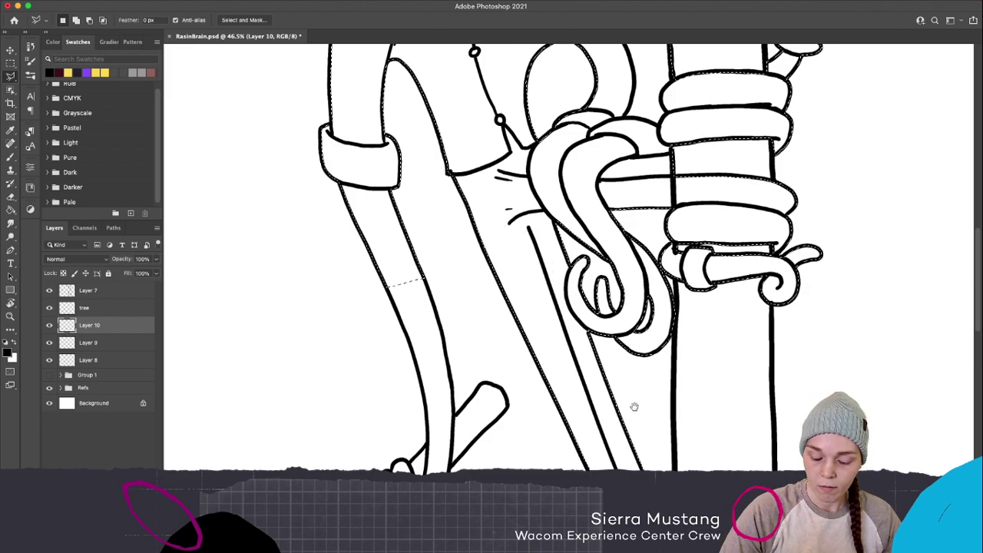
pyautogui.scroll(-10, 632, 406)
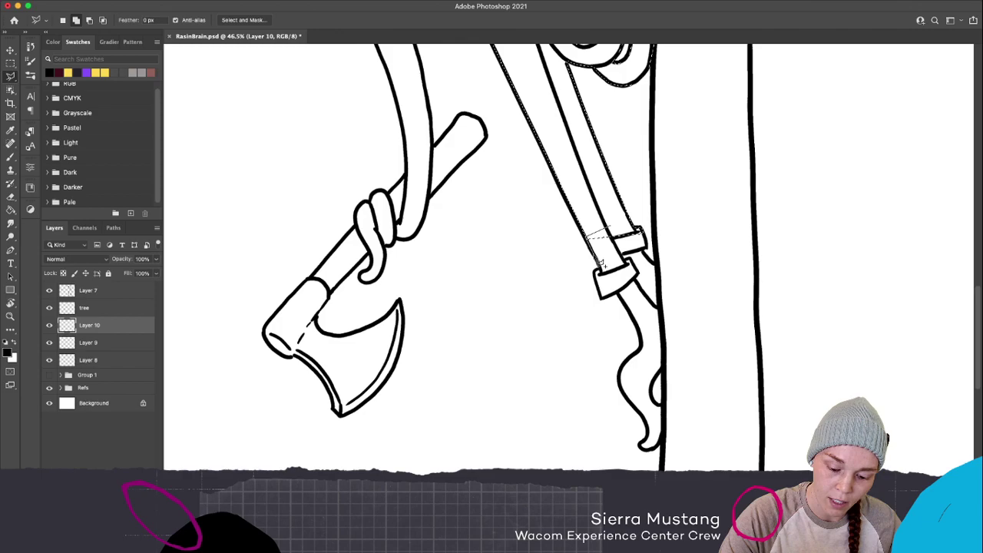
pyautogui.click(596, 274)
pyautogui.moveTo(605, 295); pyautogui.dragTo(607, 297)
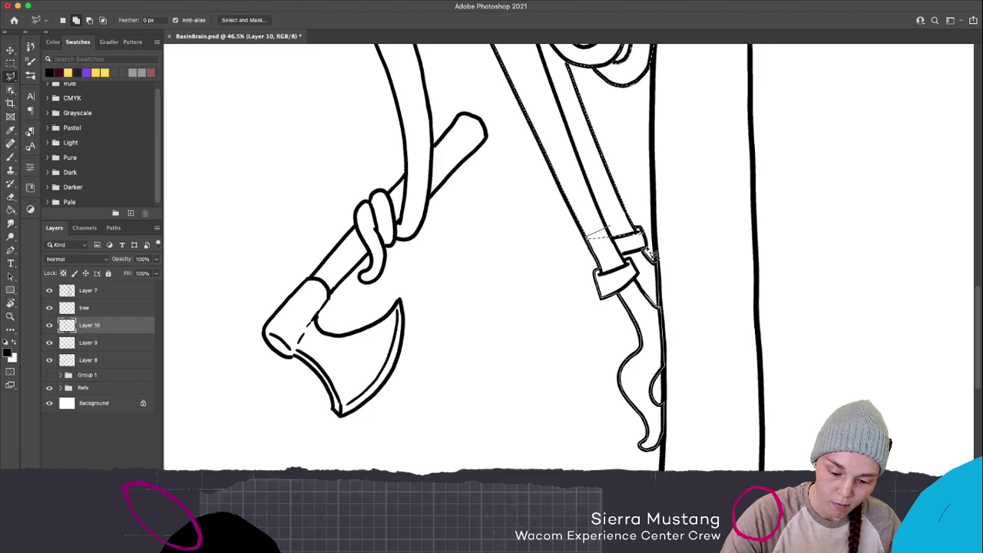
pyautogui.click(612, 232)
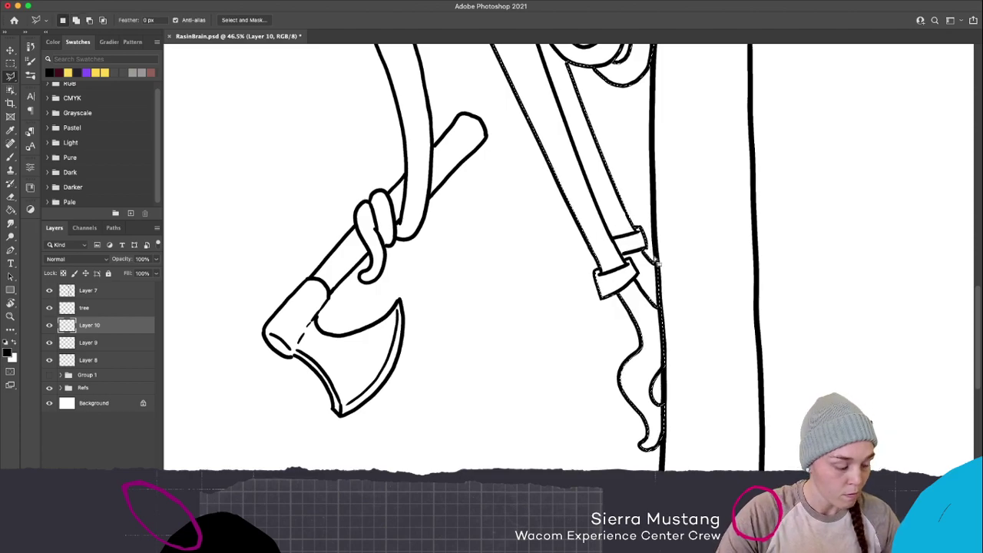
# Add a small polygonal patch between the foot tentacle below the cuffs and the trunk edge to the selection
pyautogui.click(662, 315)
pyautogui.click(641, 300)
pyautogui.click(647, 285)
pyautogui.click(659, 313)
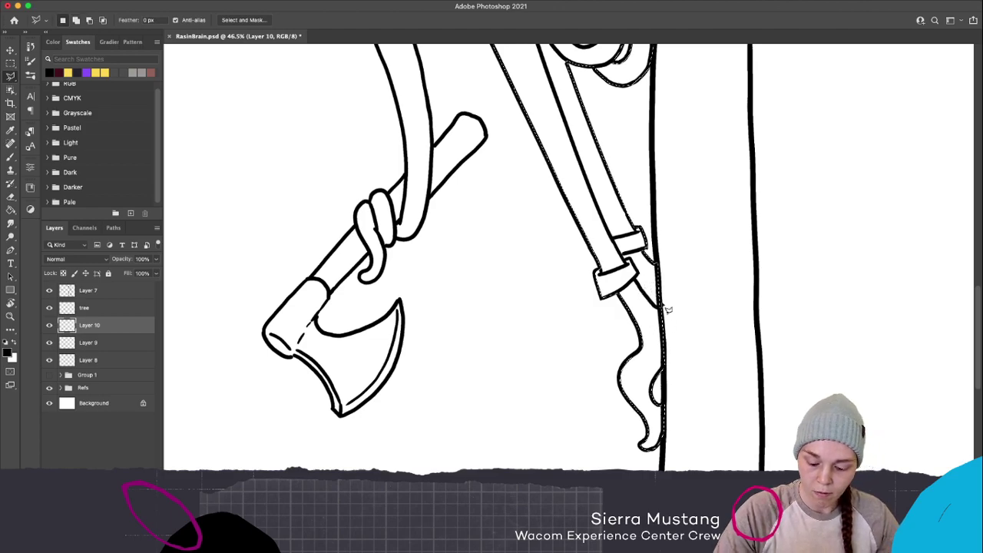
# Add the hanging arm tentacle and the whole axe it holds to the selection, closing the outline inside the arm
pyautogui.press('super+d')
pyautogui.moveTo(446, 198)
pyautogui.mouseDown()
pyautogui.moveTo(555, 257)
pyautogui.moveTo(545, 333)
pyautogui.moveTo(577, 452)
pyautogui.moveTo(575, 232)
pyautogui.mouseUp()
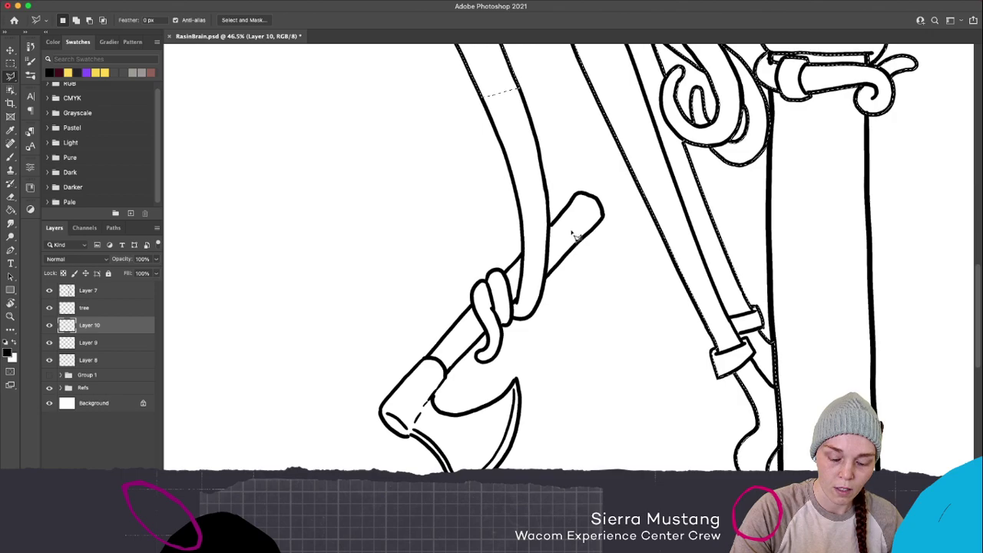
pyautogui.moveTo(527, 158); pyautogui.dragTo(531, 143)
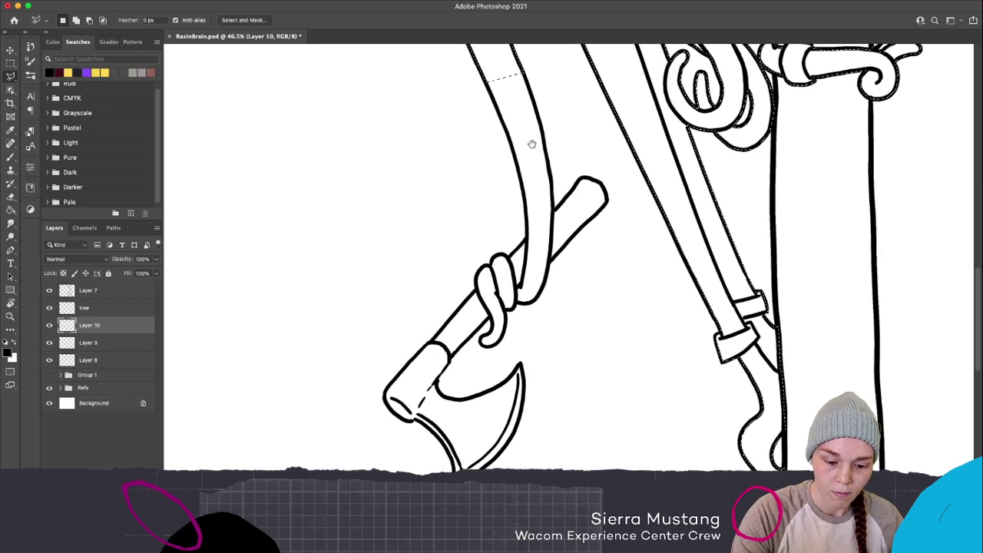
pyautogui.keyDown('shift'); pyautogui.click(500, 66); pyautogui.keyUp('shift')
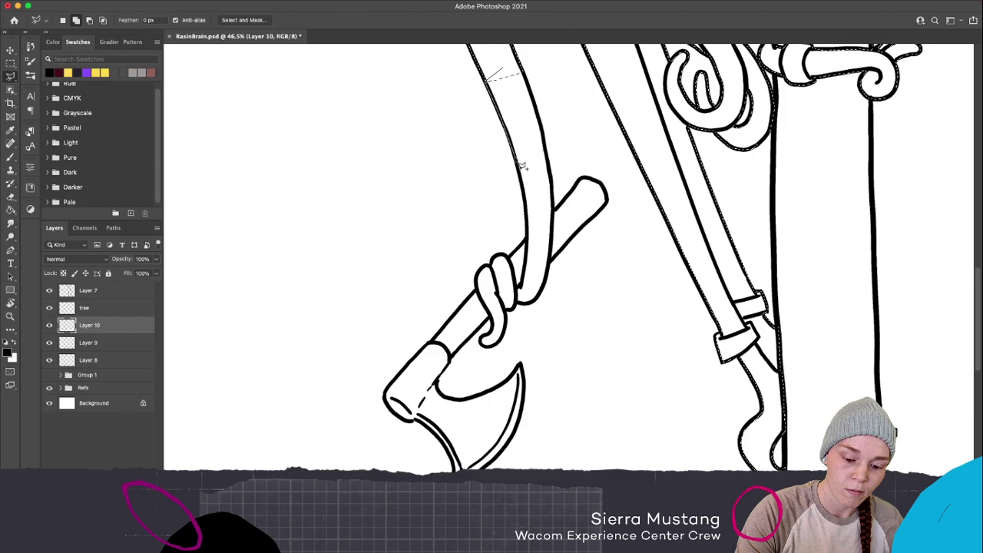
pyautogui.click(527, 221)
pyautogui.click(527, 238)
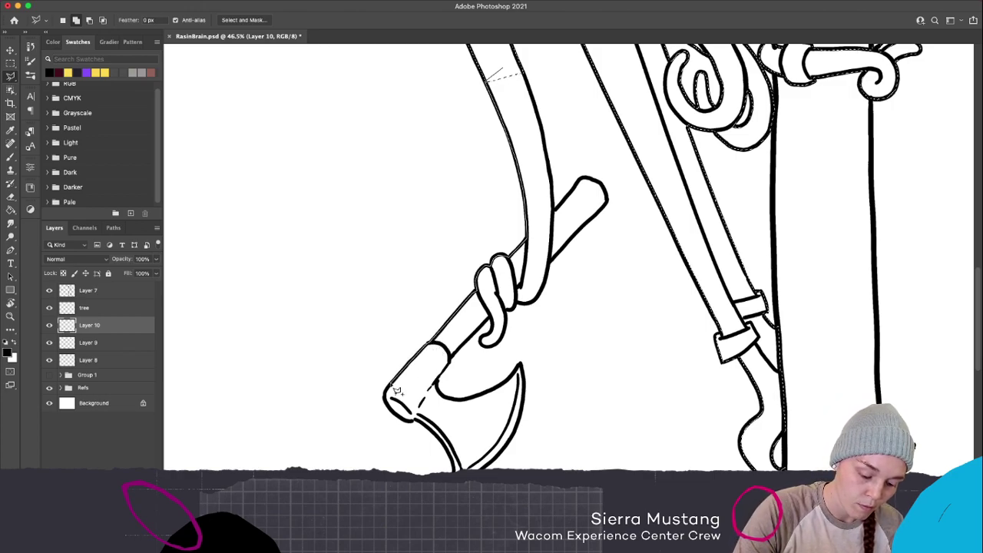
pyautogui.click(393, 412)
pyautogui.click(404, 421)
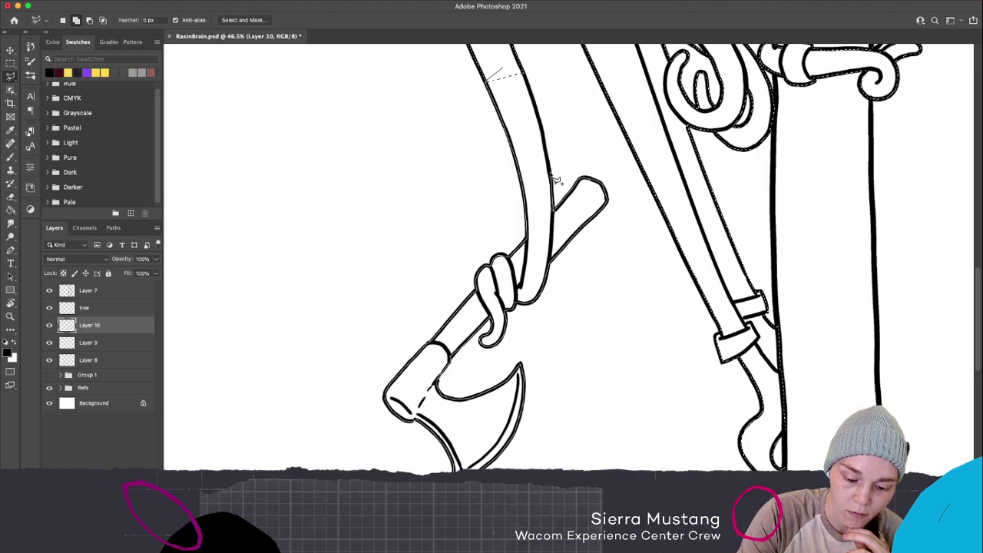
pyautogui.click(509, 72)
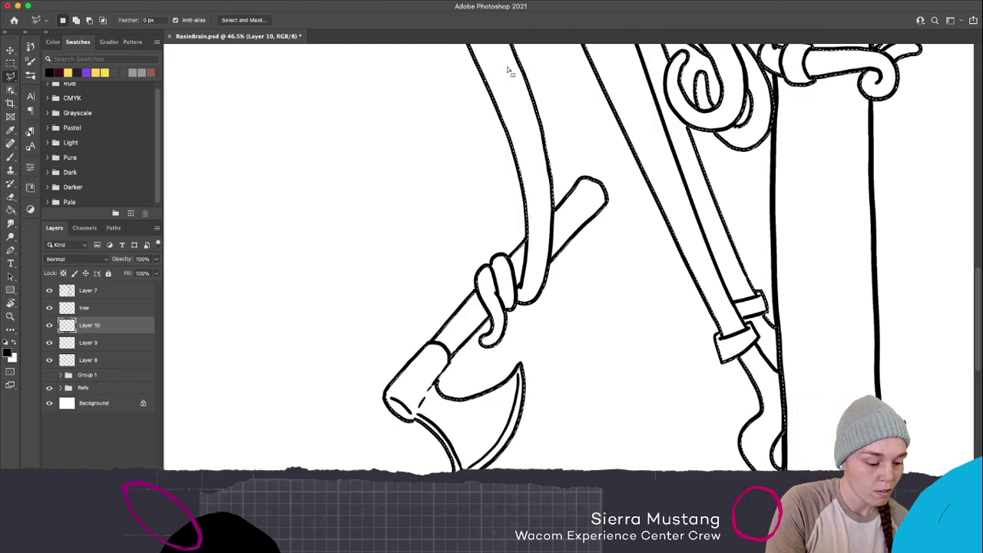
# Fill the selected character silhouette with black on Layer 8 using the Paint Bucket
pyautogui.click(118, 361)
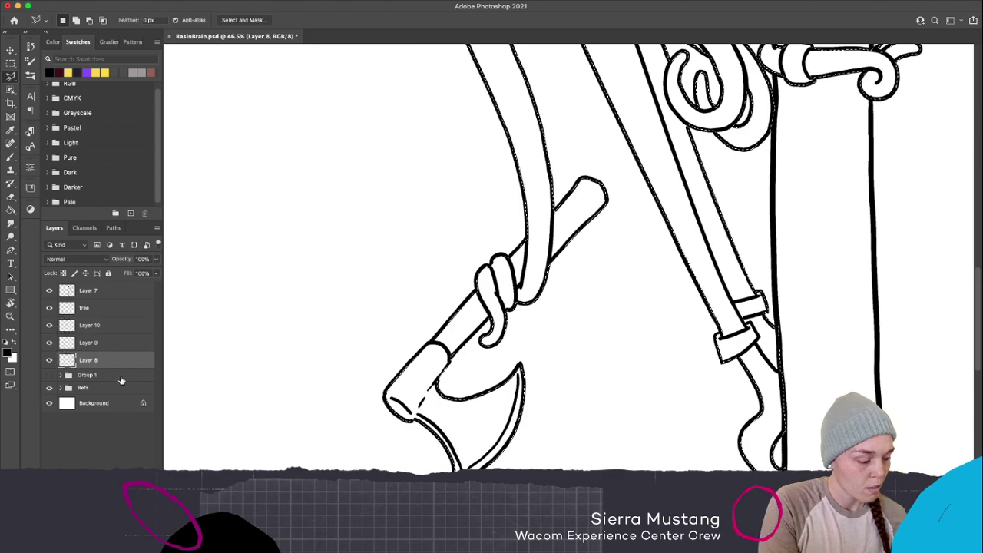
pyautogui.press('g')
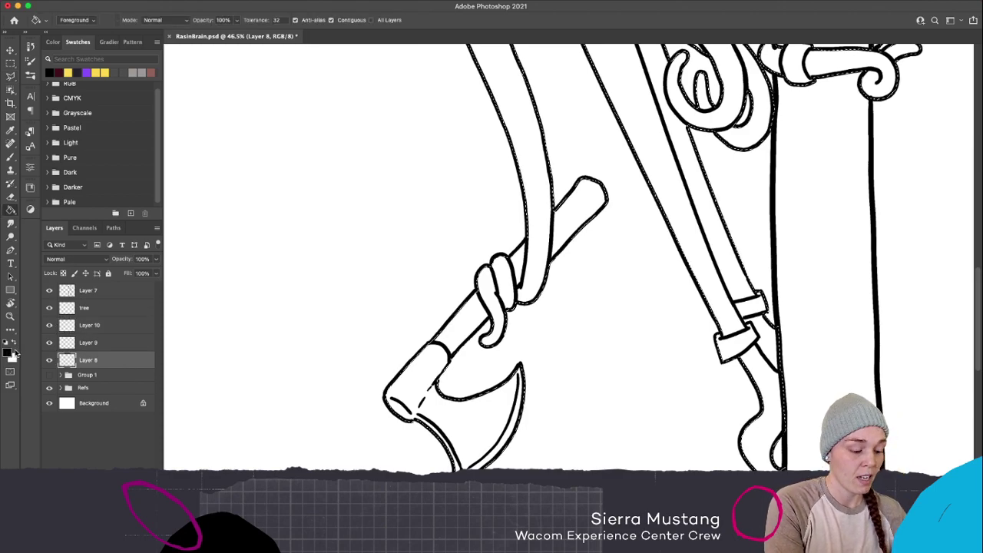
pyautogui.press('x')
pyautogui.press('x')
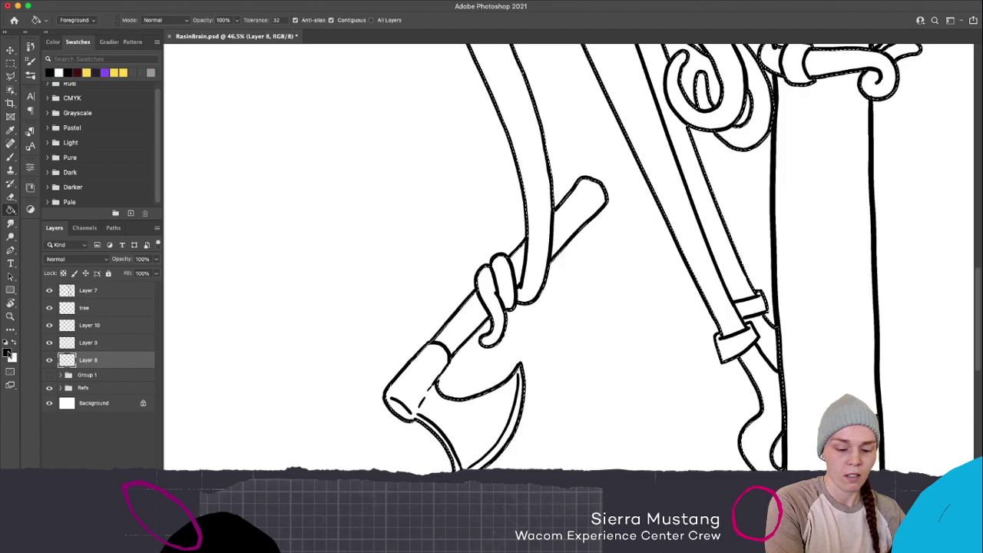
pyautogui.click(8, 351)
pyautogui.click(603, 204)
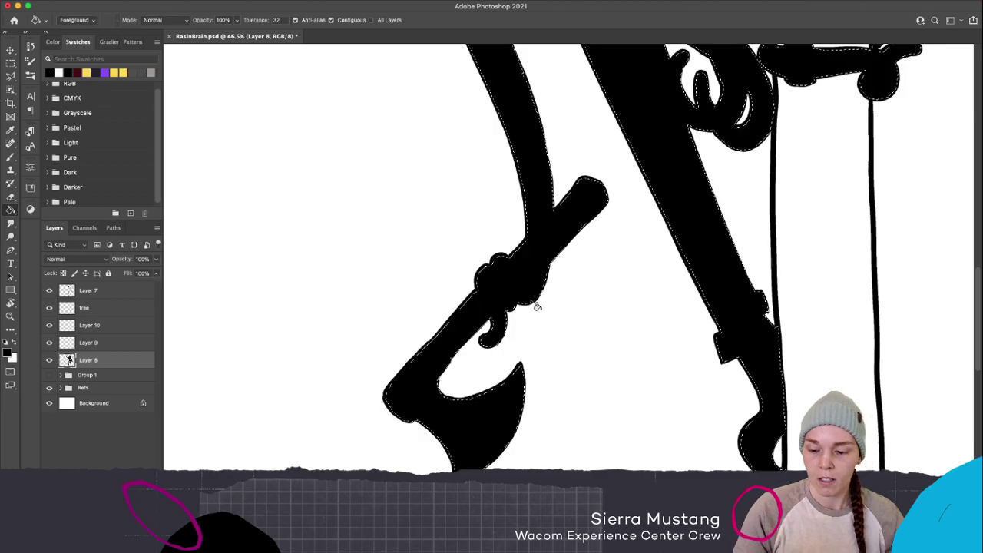
# Lower the opacity of Layer 8 to 12% so the silhouette fill is a light grey
pyautogui.click(156, 261)
pyautogui.click(113, 274)
pyautogui.hotkey('ctrl', 'd')
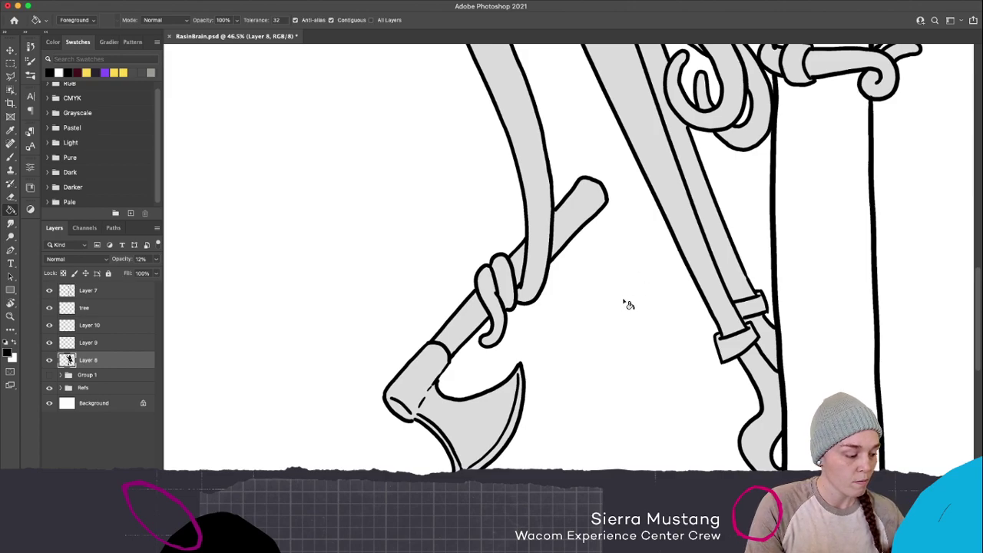
pyautogui.press('super+space')
pyautogui.moveTo(655, 266)
pyautogui.mouseDown()
pyautogui.moveTo(624, 272)
pyautogui.moveTo(630, 268)
pyautogui.moveTo(625, 374)
pyautogui.moveTo(653, 430)
pyautogui.moveTo(679, 409)
pyautogui.mouseUp()
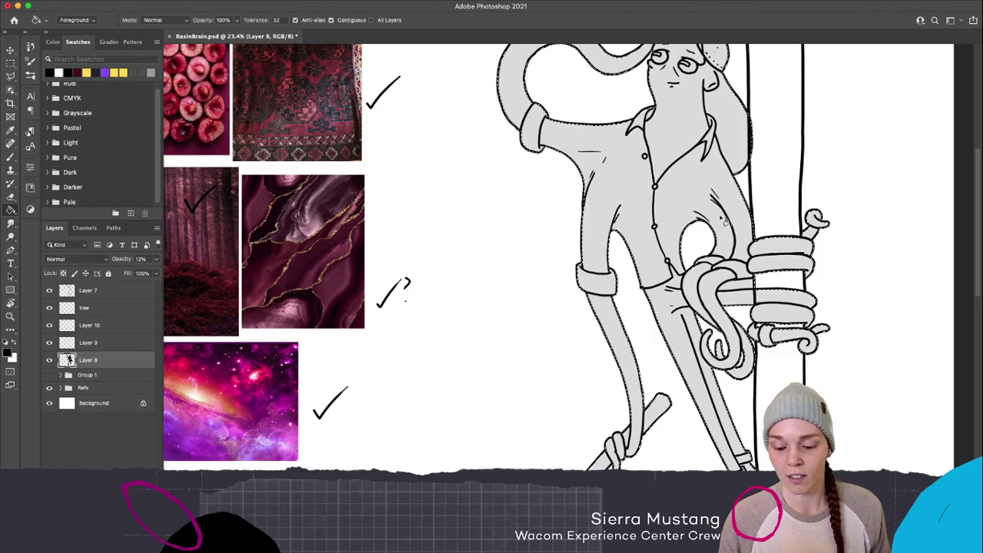
# Check the tree layer by hiding and showing it, and lower its opacity to 23%
pyautogui.click(50, 308)
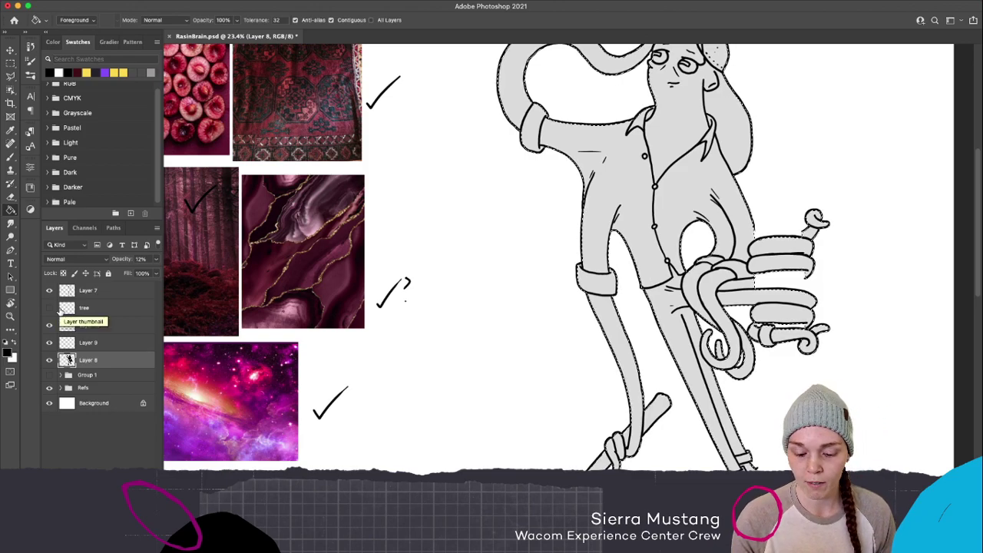
pyautogui.click(50, 308)
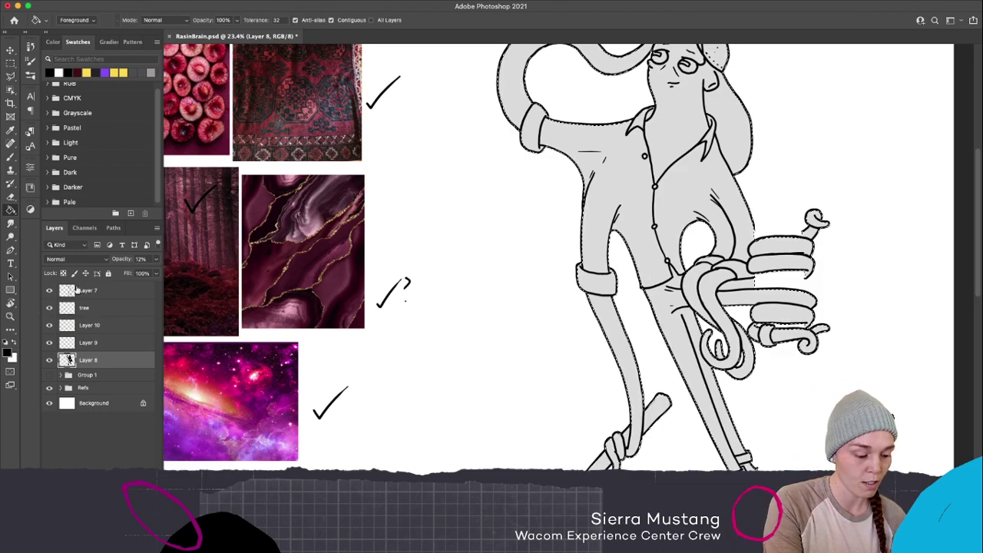
pyautogui.click(153, 260)
pyautogui.click(142, 307)
pyautogui.click(155, 260)
pyautogui.moveTo(139, 272); pyautogui.dragTo(120, 274)
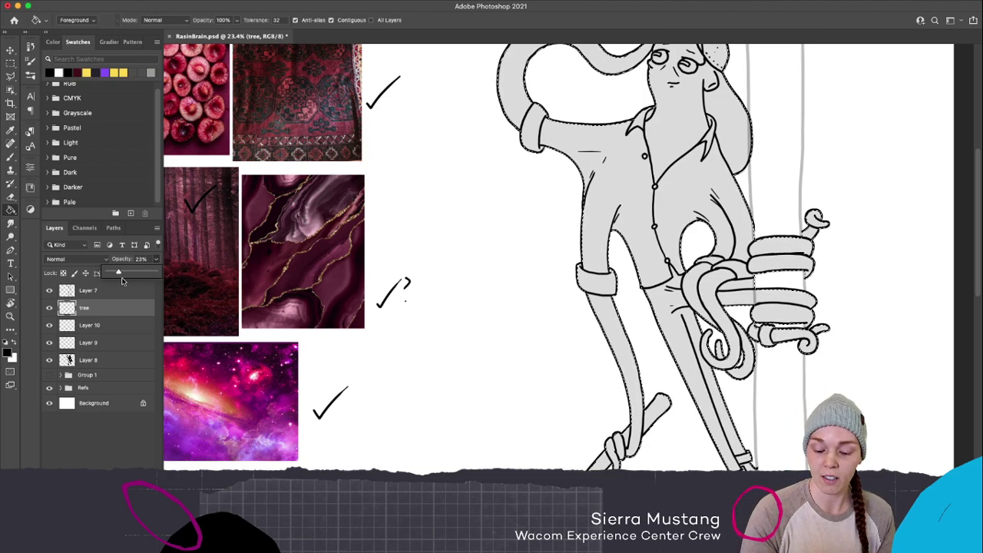
# Add a layer mask to Layer 9 from the silhouette selection and make the layer's content active instead of the mask
pyautogui.click(121, 346)
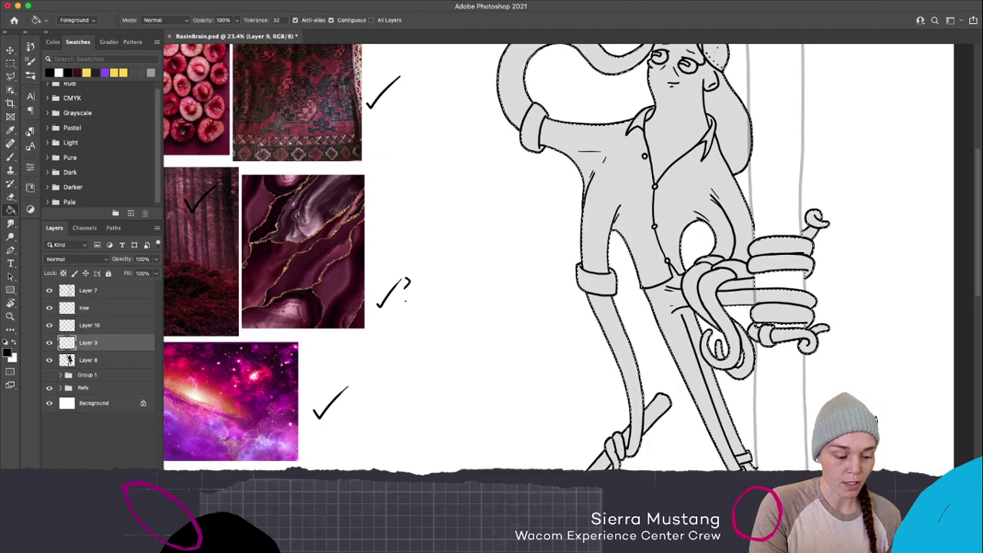
pyautogui.click(87, 546)
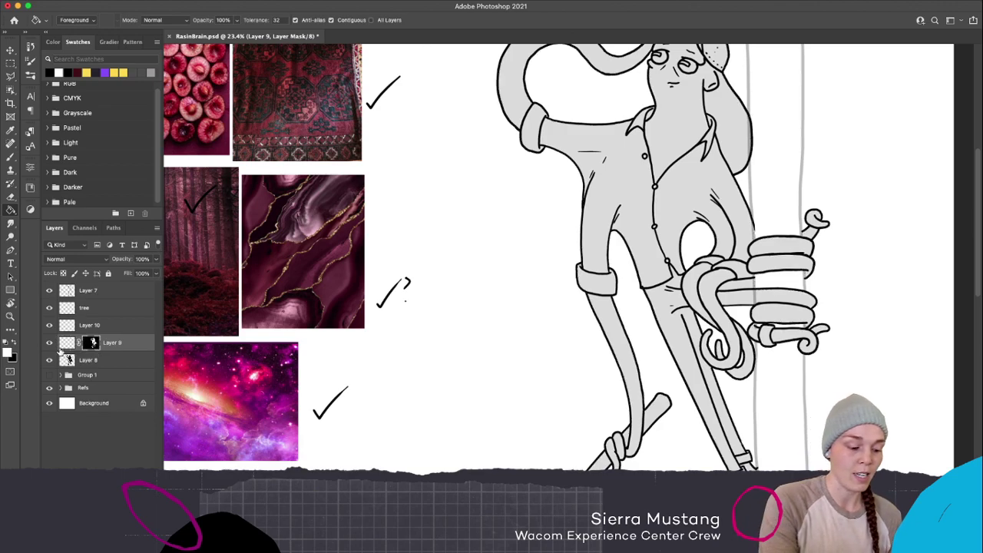
pyautogui.click(64, 346)
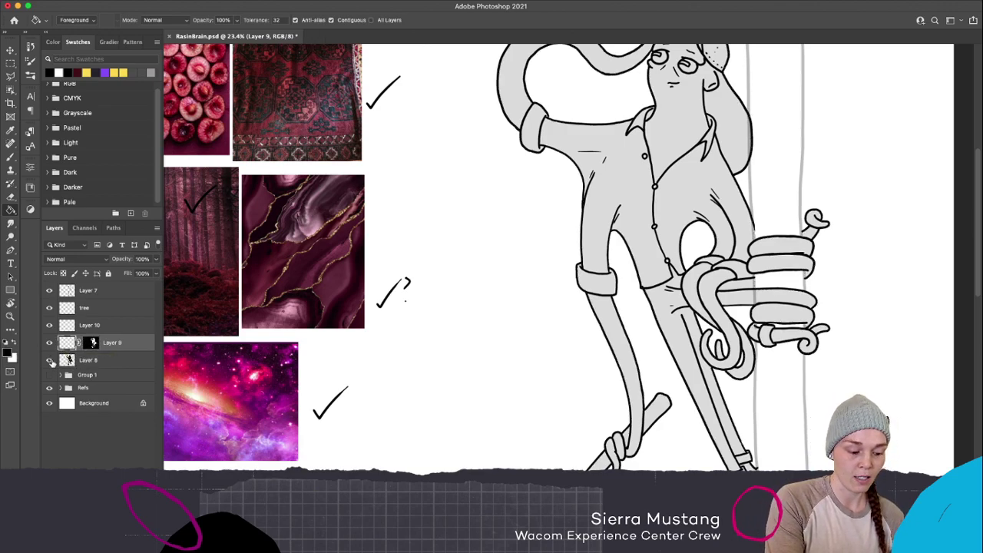
# Move Layer 8 above the masked Layer 9 and select Layer 10
pyautogui.click(128, 364)
pyautogui.moveTo(112, 366); pyautogui.dragTo(116, 337)
pyautogui.click(123, 325)
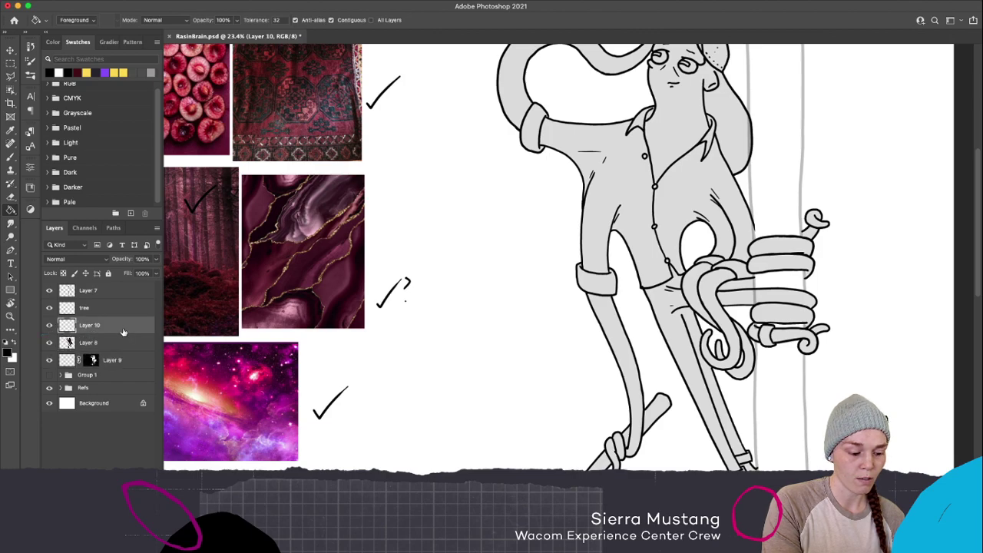
# Hide Layer 8 and move the masked Layer 9 above Layer 10, with the Brush tool active for painting
pyautogui.click(49, 343)
pyautogui.moveTo(66, 364); pyautogui.dragTo(68, 317)
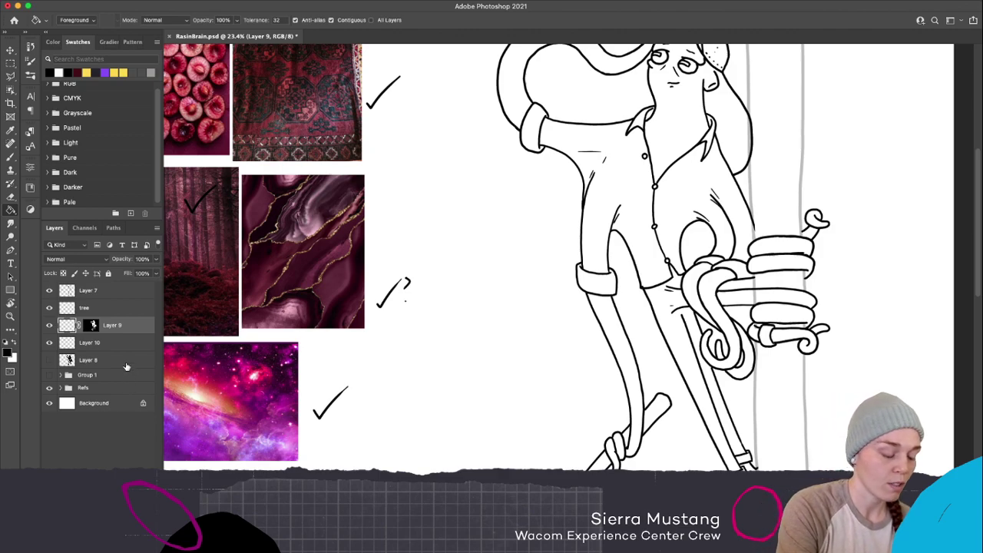
pyautogui.press('b')
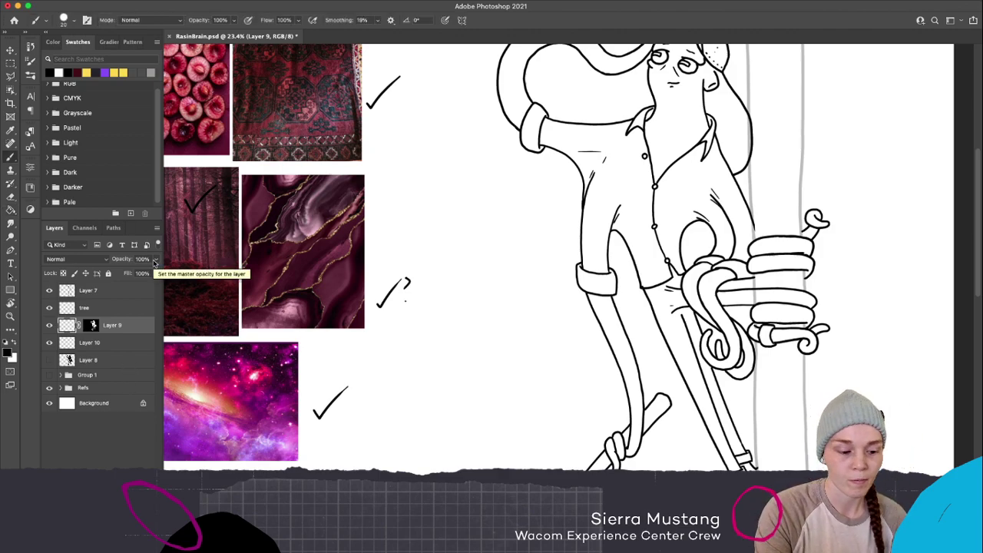
pyautogui.click(66, 21)
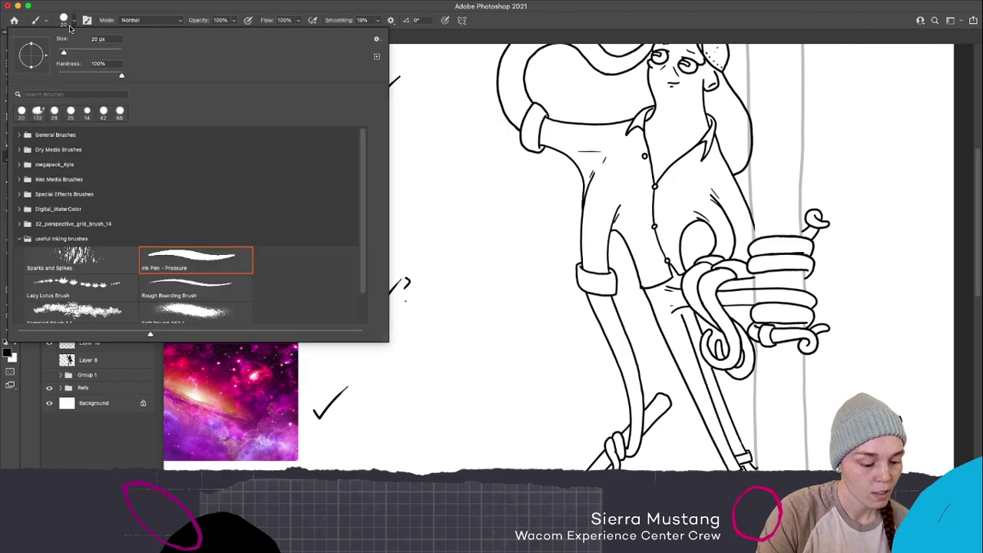
pyautogui.moveTo(361, 241)
pyautogui.mouseDown()
pyautogui.moveTo(363, 285)
pyautogui.moveTo(361, 239)
pyautogui.mouseUp()
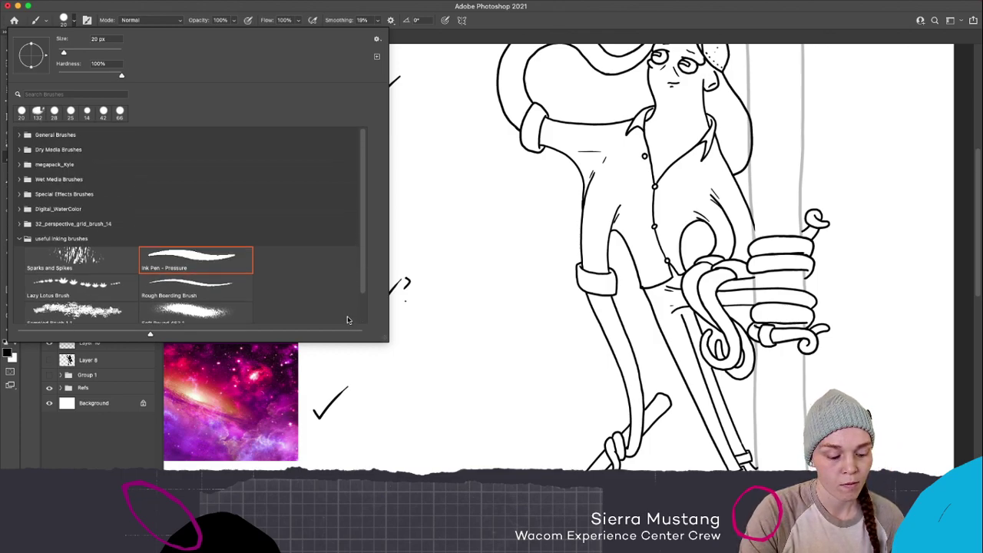
pyautogui.click(119, 449)
pyautogui.click(70, 330)
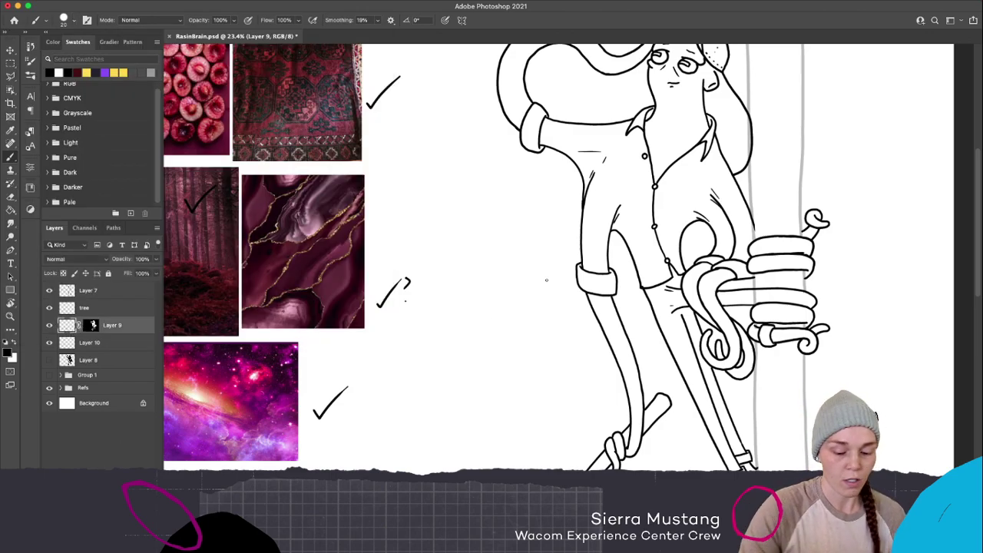
# Try outlining a small oval on the character's chest with the Brush and filling it in black, and undo both
pyautogui.moveTo(669, 124)
pyautogui.mouseDown()
pyautogui.moveTo(661, 158)
pyautogui.moveTo(672, 124)
pyautogui.mouseUp()
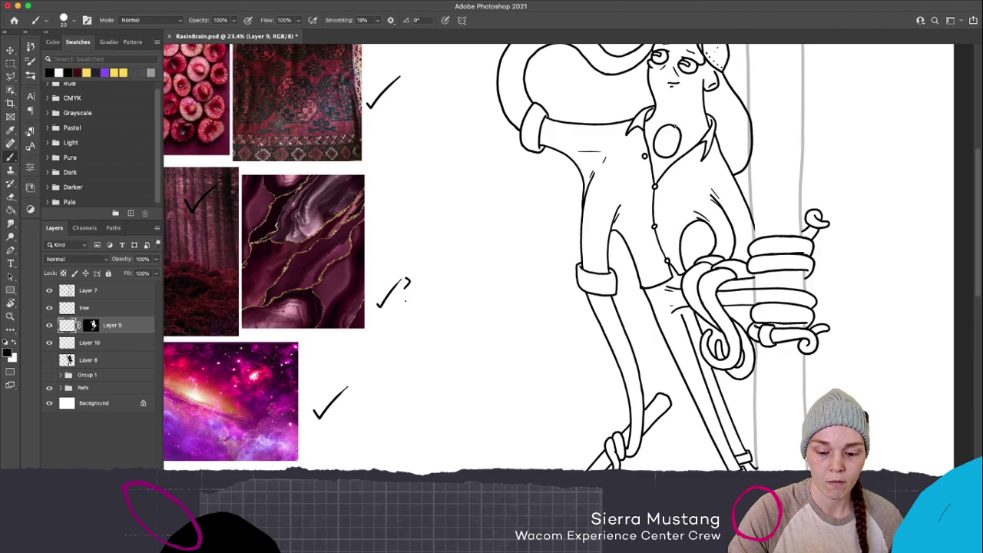
pyautogui.press('g')
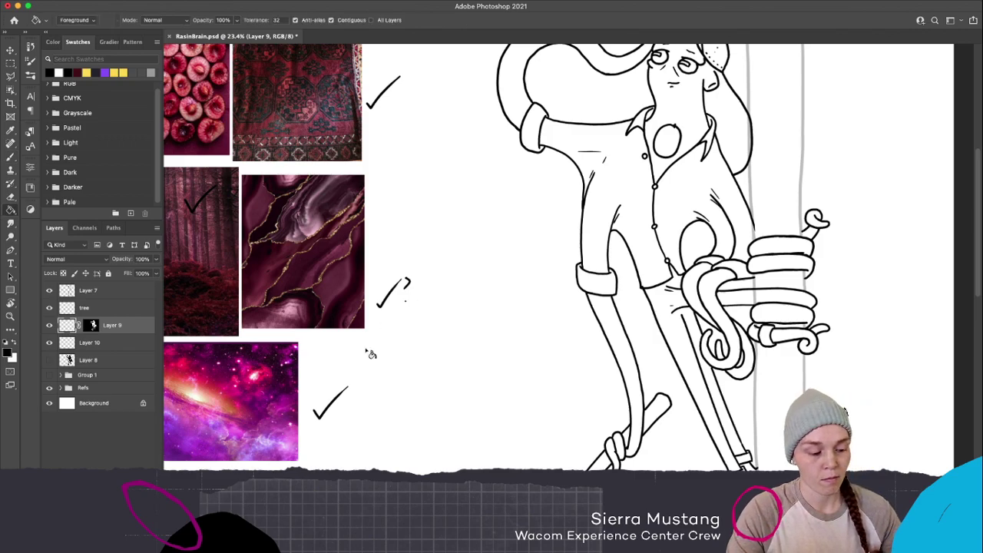
pyautogui.click(674, 146)
pyautogui.press('super+z')
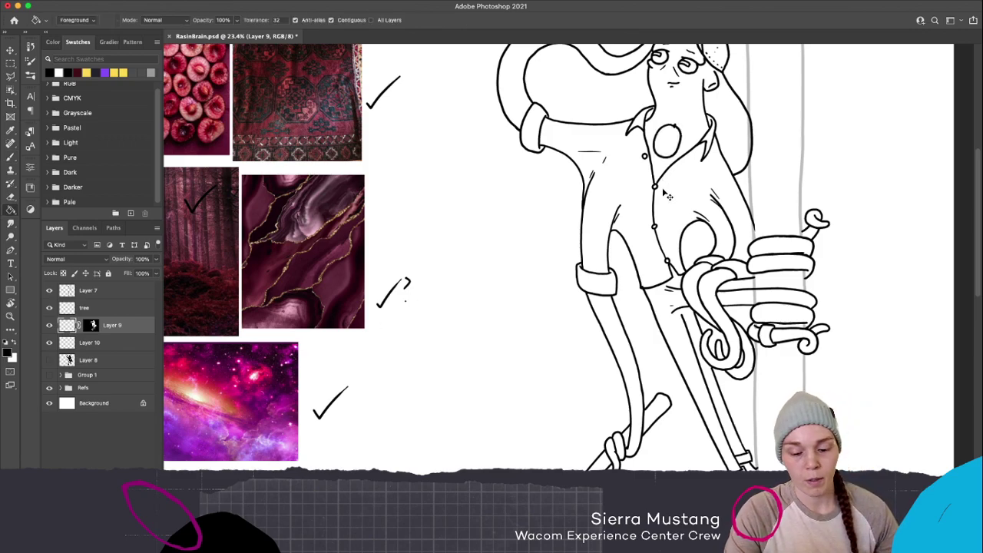
pyautogui.press('super+z')
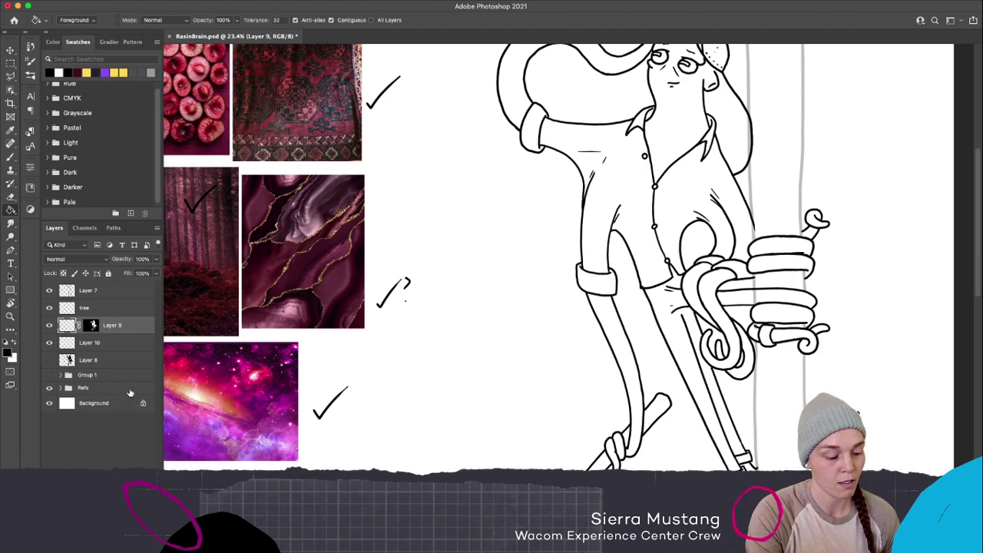
# Make Layer 9 active and set the foreground colour to a greyish lavender with hue 270°, saturation 11% and brightness 76%
pyautogui.click(119, 310)
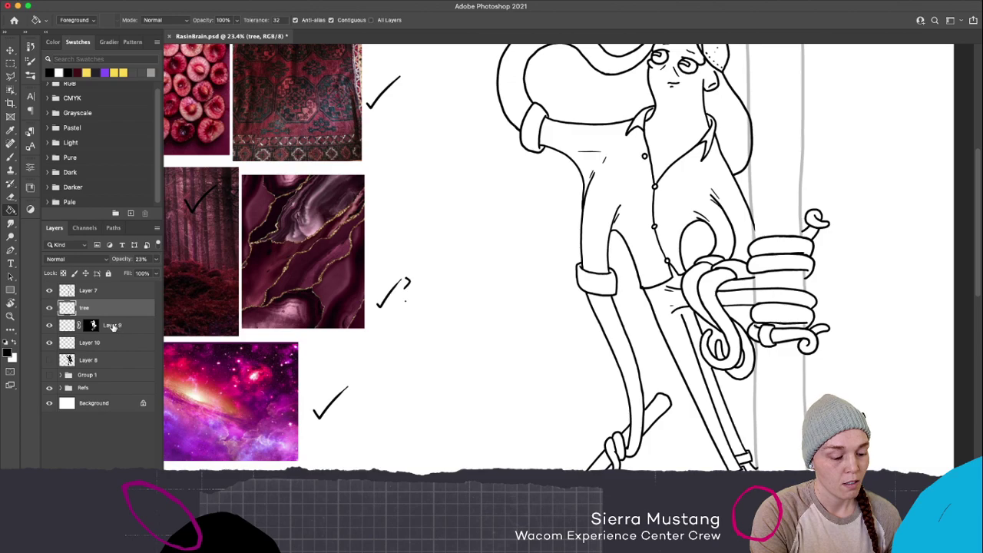
pyautogui.click(114, 327)
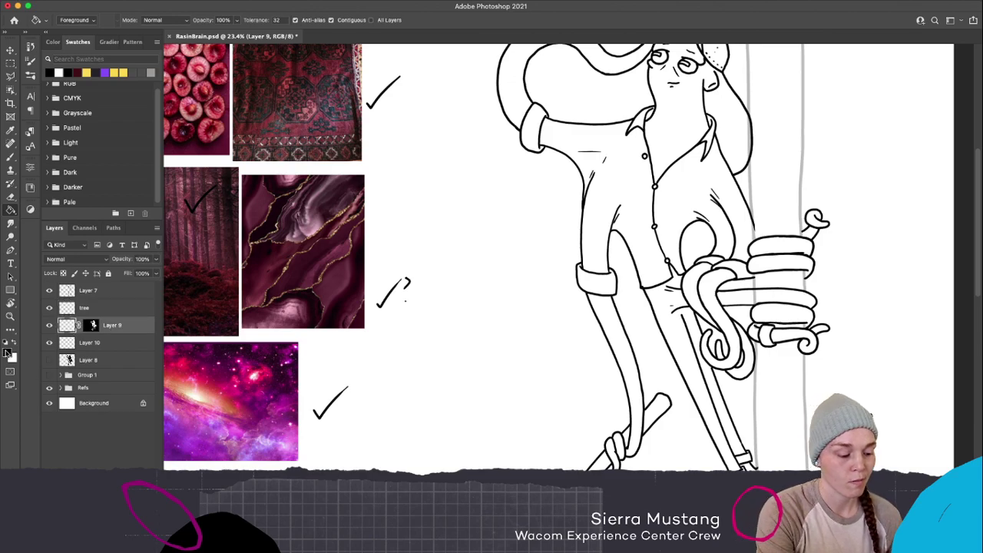
pyautogui.click(7, 353)
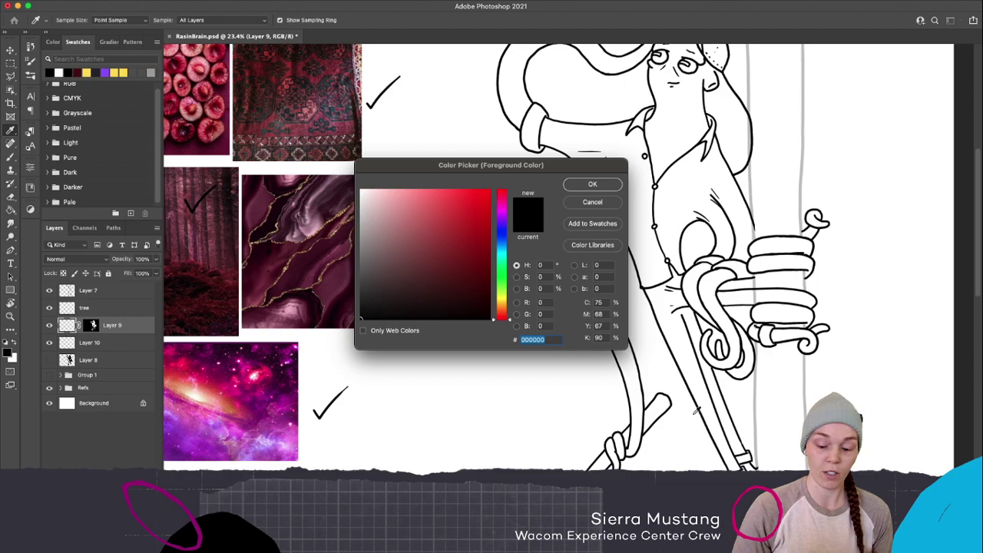
pyautogui.moveTo(362, 301); pyautogui.dragTo(346, 236)
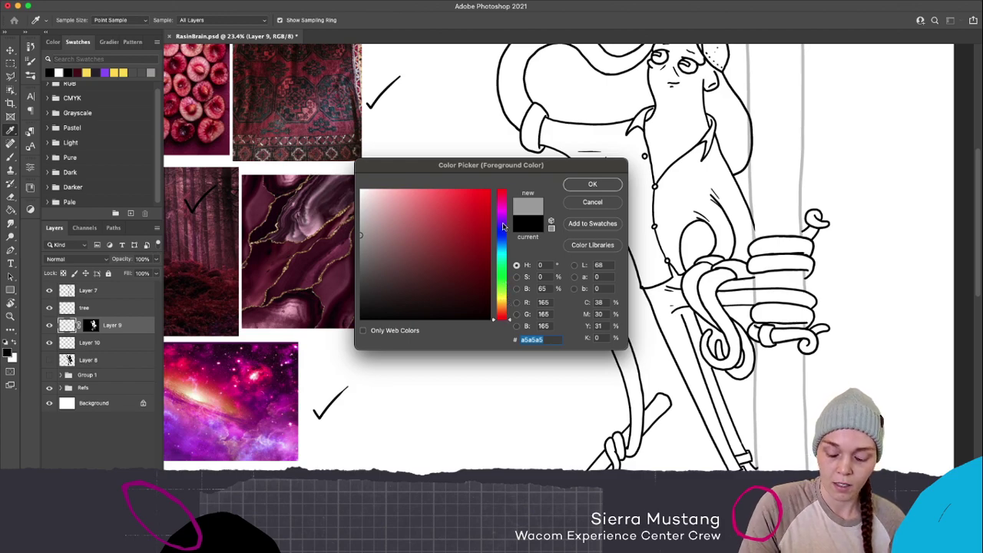
pyautogui.moveTo(503, 226); pyautogui.dragTo(507, 222)
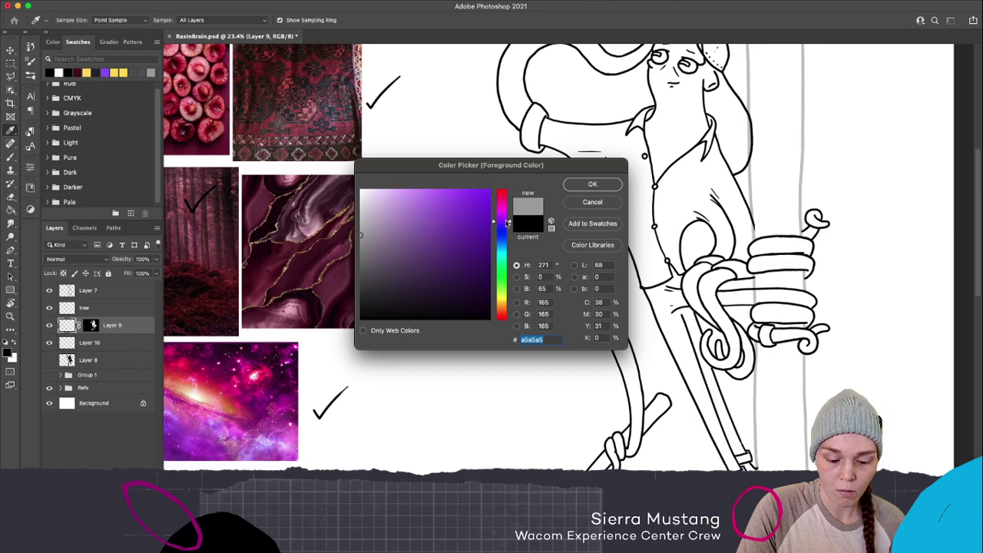
pyautogui.moveTo(361, 234); pyautogui.dragTo(375, 219)
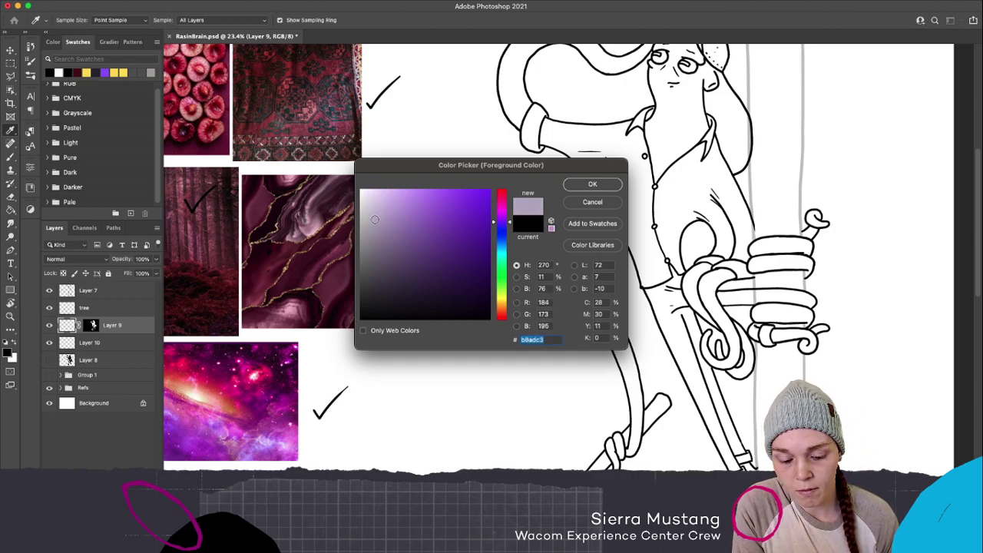
pyautogui.click(609, 188)
# Outline the axe head with the Brush on Layer 9 and fill it with the greyish lavender using the Paint Bucket
pyautogui.press('g')
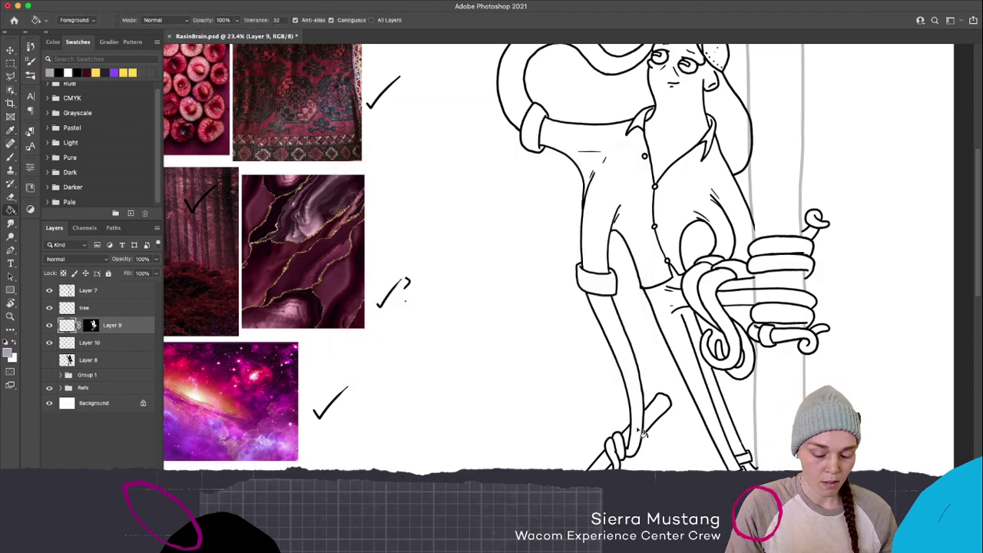
pyautogui.scroll(-3, 620, 384)
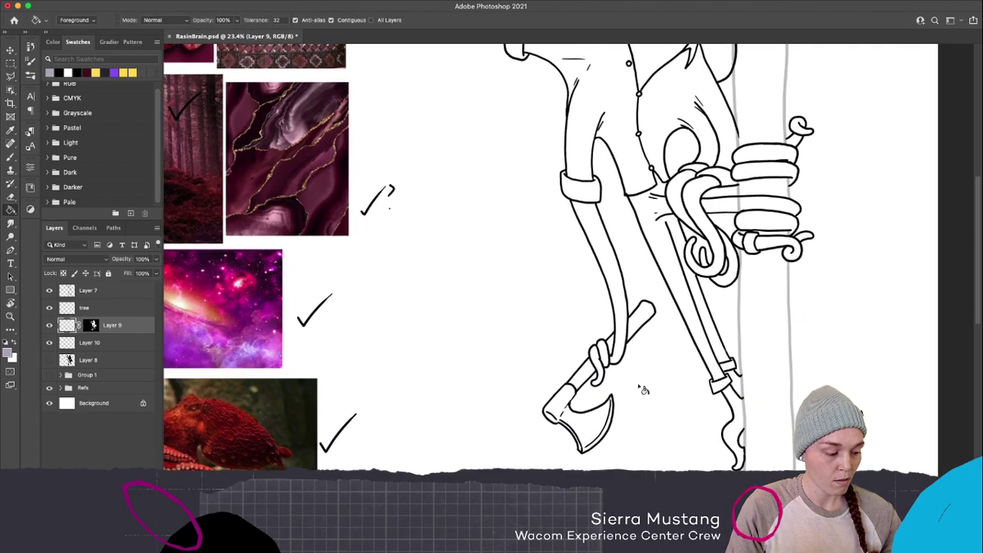
pyautogui.press('b')
pyautogui.press('super+space')
pyautogui.moveTo(599, 410); pyautogui.dragTo(628, 349)
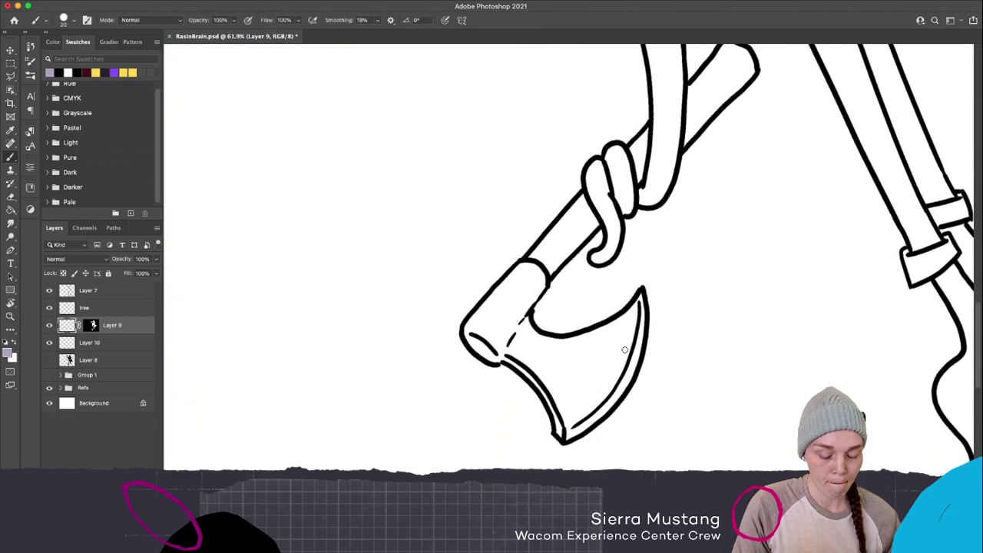
pyautogui.moveTo(521, 262)
pyautogui.mouseDown()
pyautogui.moveTo(465, 331)
pyautogui.moveTo(483, 354)
pyautogui.moveTo(466, 330)
pyautogui.moveTo(493, 345)
pyautogui.moveTo(486, 356)
pyautogui.moveTo(548, 387)
pyautogui.moveTo(530, 376)
pyautogui.moveTo(565, 434)
pyautogui.moveTo(582, 431)
pyautogui.moveTo(631, 377)
pyautogui.moveTo(646, 316)
pyautogui.mouseUp()
pyautogui.moveTo(530, 286)
pyautogui.mouseDown()
pyautogui.moveTo(522, 264)
pyautogui.moveTo(543, 281)
pyautogui.moveTo(529, 314)
pyautogui.moveTo(563, 333)
pyautogui.moveTo(534, 328)
pyautogui.moveTo(539, 336)
pyautogui.moveTo(588, 333)
pyautogui.moveTo(642, 292)
pyautogui.moveTo(626, 374)
pyautogui.mouseUp()
pyautogui.moveTo(642, 307); pyautogui.dragTo(645, 335)
pyautogui.press('g')
pyautogui.click(612, 374)
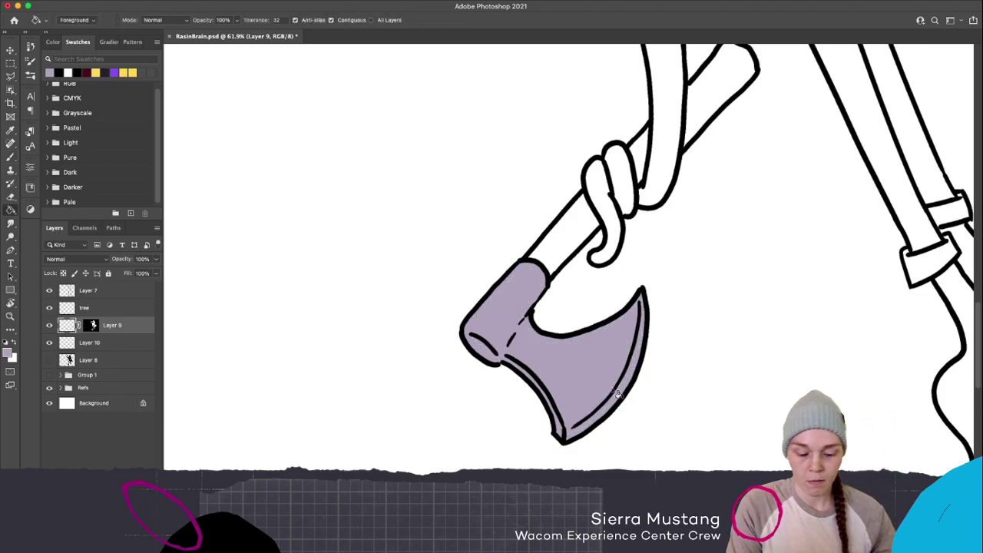
# Set the foreground colour to the pale lavender e5daf0
pyautogui.click(8, 353)
pyautogui.click(371, 198)
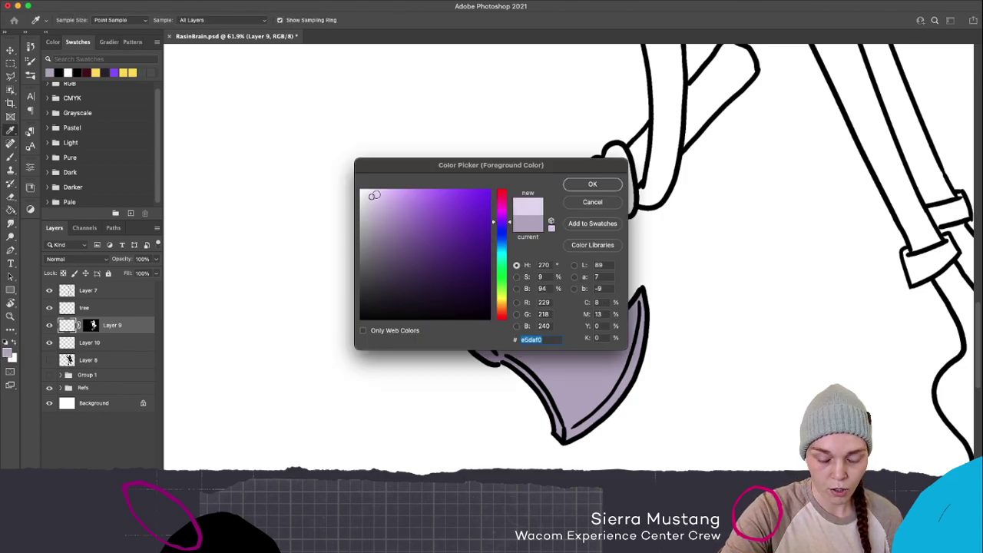
pyautogui.click(592, 184)
# Paint the strip along the axe blade's curved cutting edge in pale lavender with the Brush, undoing and redrawing unsatisfactory strokes
pyautogui.press('b')
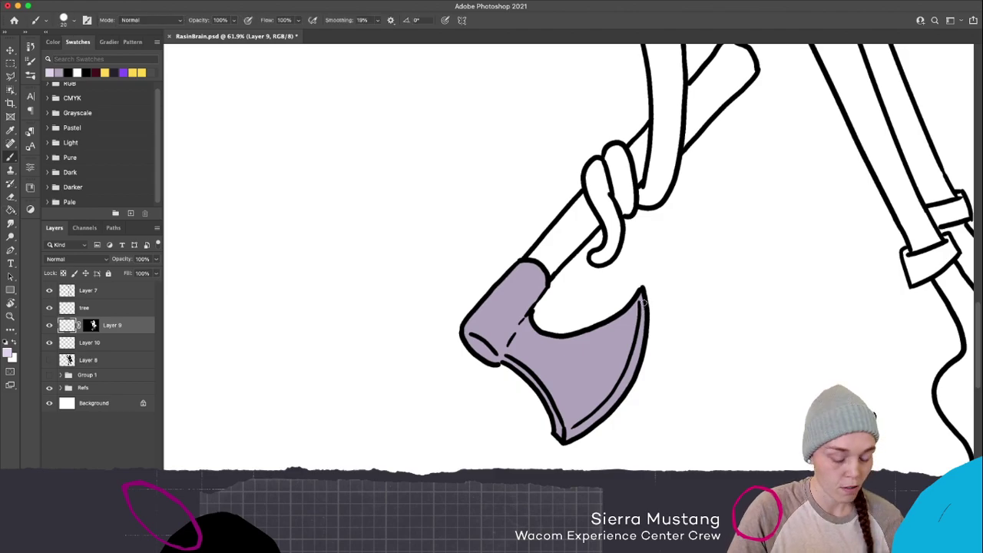
pyautogui.moveTo(642, 294)
pyautogui.mouseDown()
pyautogui.moveTo(643, 346)
pyautogui.moveTo(614, 406)
pyautogui.moveTo(567, 433)
pyautogui.moveTo(599, 413)
pyautogui.moveTo(573, 430)
pyautogui.moveTo(587, 420)
pyautogui.mouseUp()
pyautogui.press('super+z')
pyautogui.press('super+z')
pyautogui.press('super+z')
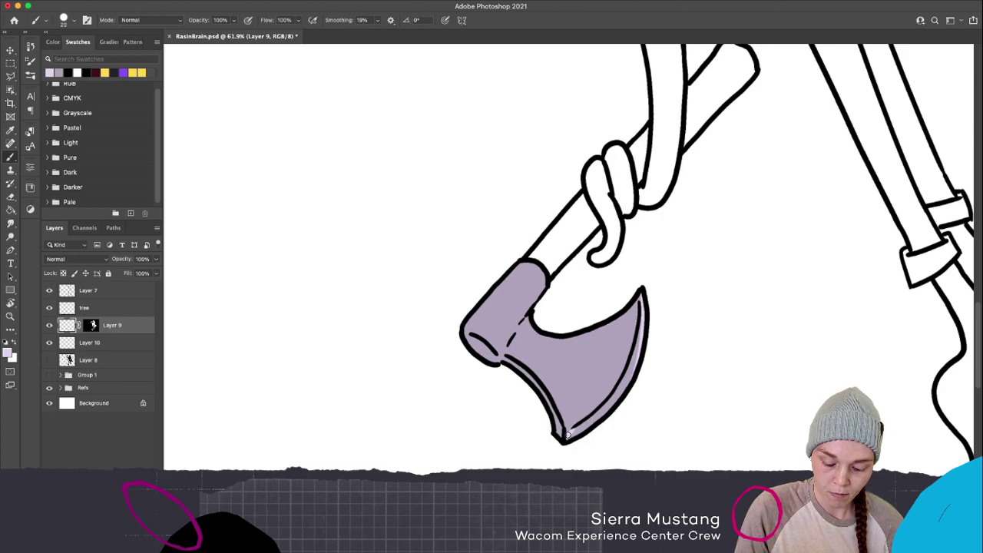
pyautogui.moveTo(569, 438); pyautogui.dragTo(639, 382)
pyautogui.moveTo(585, 423)
pyautogui.mouseDown()
pyautogui.moveTo(637, 376)
pyautogui.moveTo(630, 355)
pyautogui.moveTo(609, 403)
pyautogui.moveTo(644, 314)
pyautogui.mouseUp()
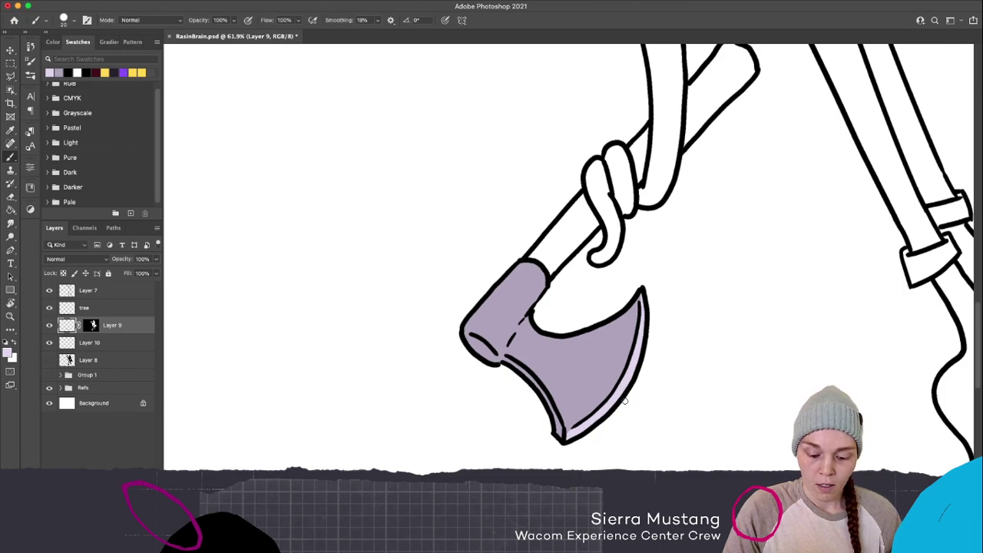
# Try a pale lavender highlight stroke along the axe head's socket, compare it by undoing and redoing, and remove it
pyautogui.moveTo(472, 321); pyautogui.dragTo(506, 289)
pyautogui.press('super+z')
pyautogui.press('super+shift+z')
pyautogui.press('super+z')
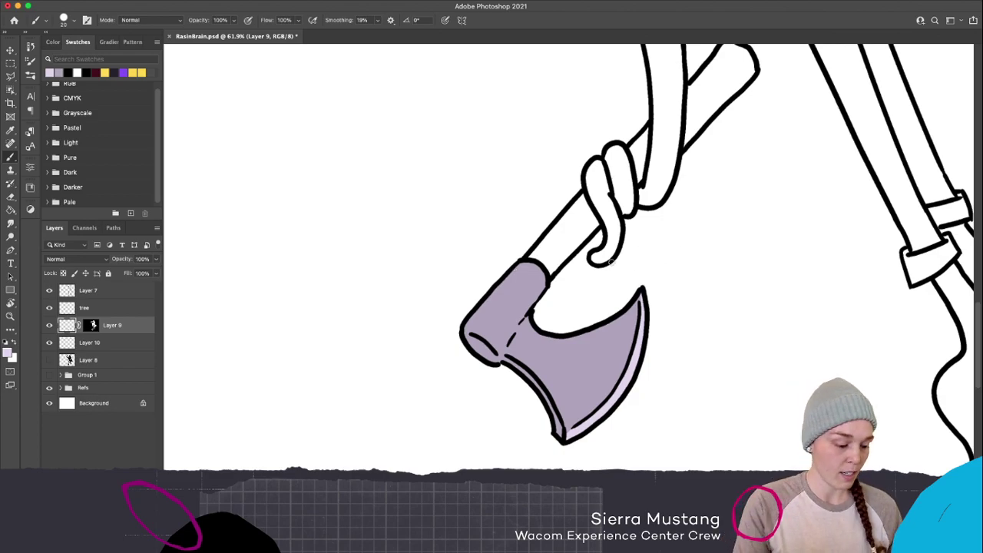
pyautogui.click(10, 351)
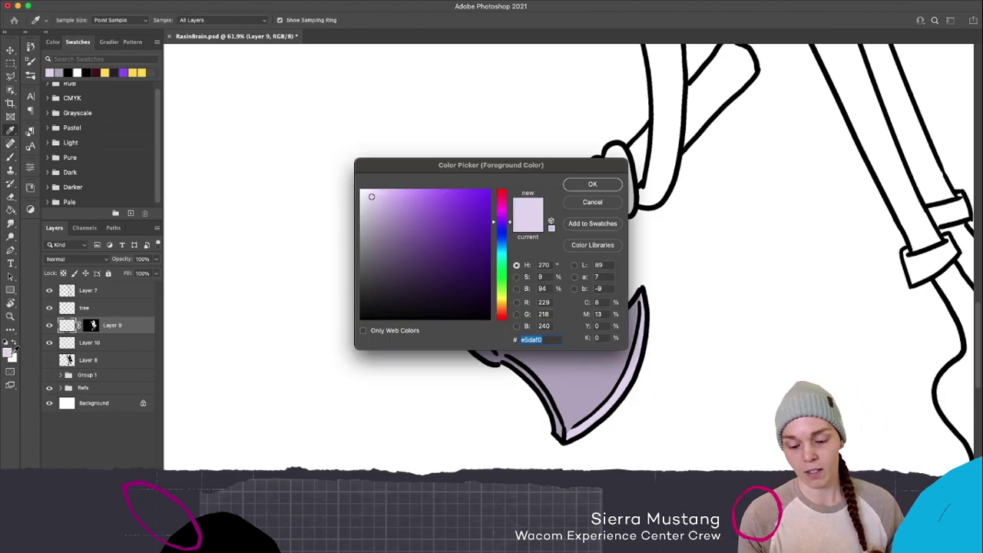
pyautogui.click(602, 202)
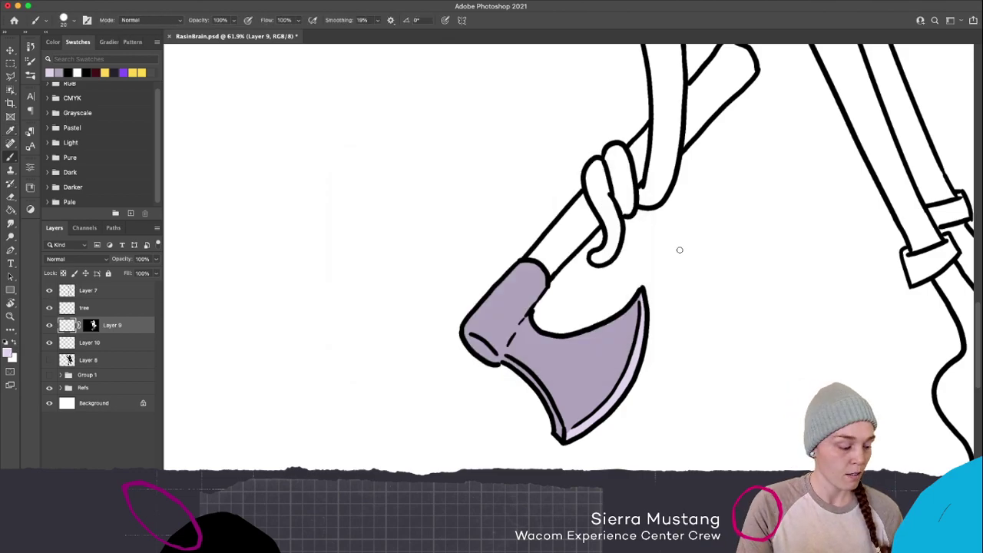
pyautogui.press('z')
pyautogui.moveTo(680, 258)
pyautogui.mouseDown()
pyautogui.moveTo(662, 261)
pyautogui.moveTo(660, 250)
pyautogui.moveTo(658, 272)
pyautogui.moveTo(662, 265)
pyautogui.mouseUp()
pyautogui.press('b')
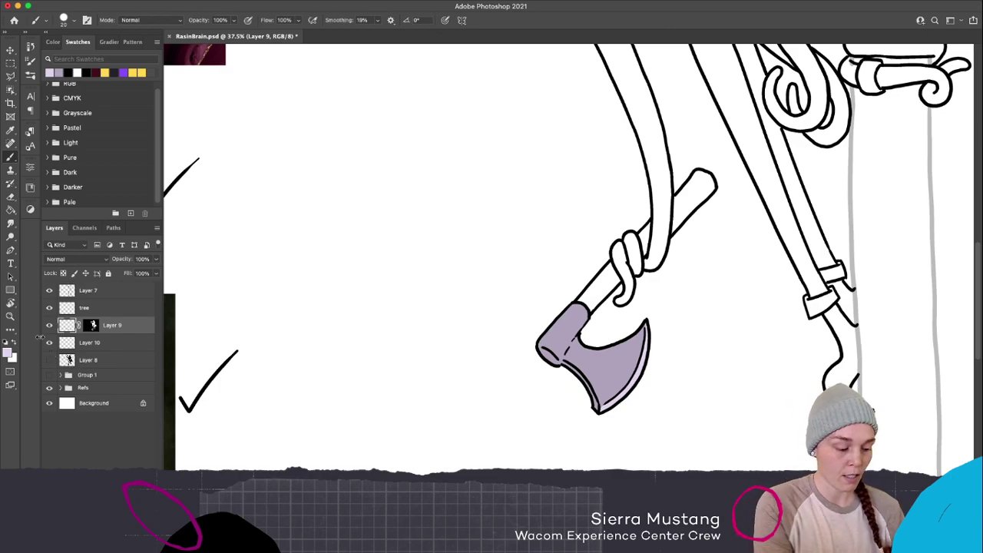
pyautogui.click(9, 351)
pyautogui.click(603, 203)
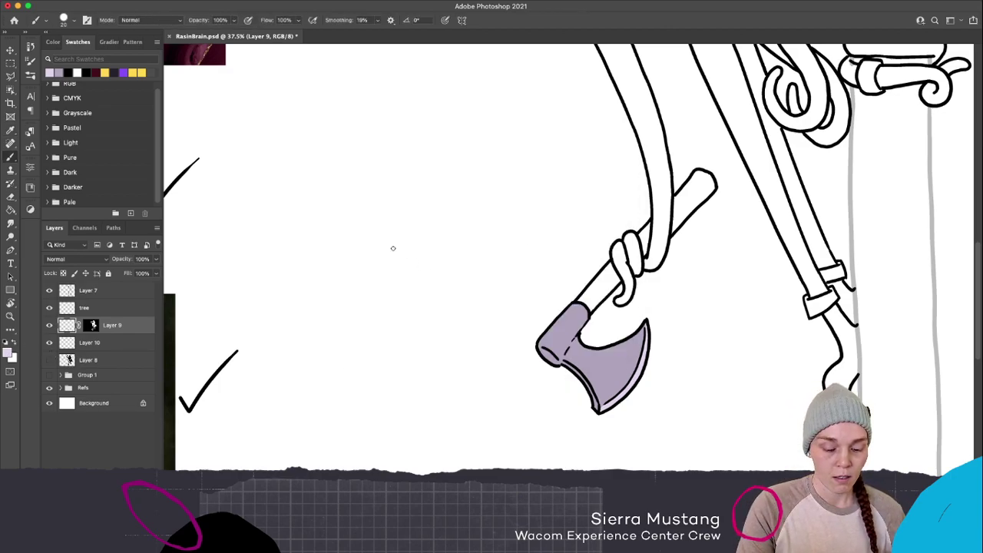
# Sample a foreground colour from the dark red and purple reference images and adjust it to the dark rose 874158
pyautogui.press('z')
pyautogui.moveTo(340, 236); pyautogui.dragTo(474, 298)
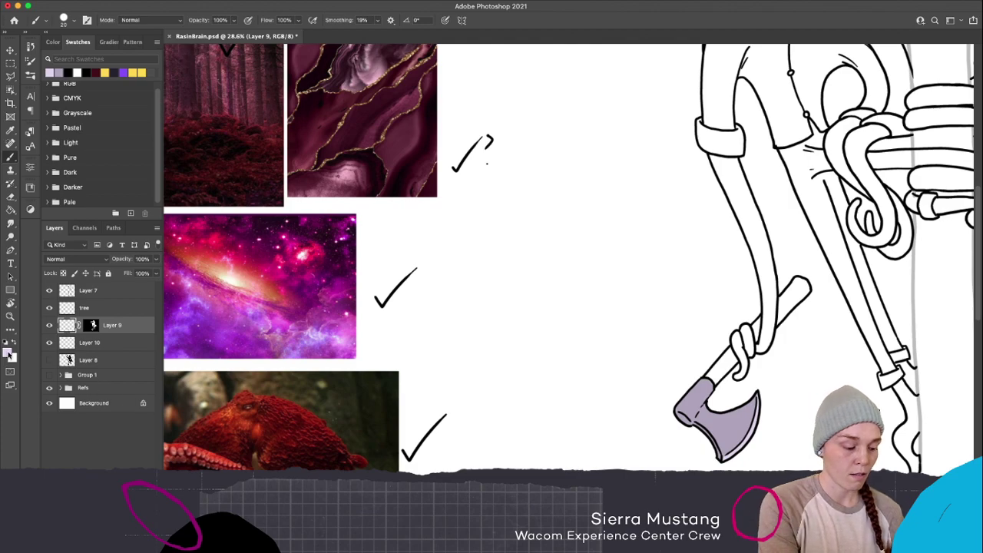
pyautogui.click(9, 353)
pyautogui.click(246, 156)
pyautogui.moveTo(244, 157); pyautogui.dragTo(415, 131)
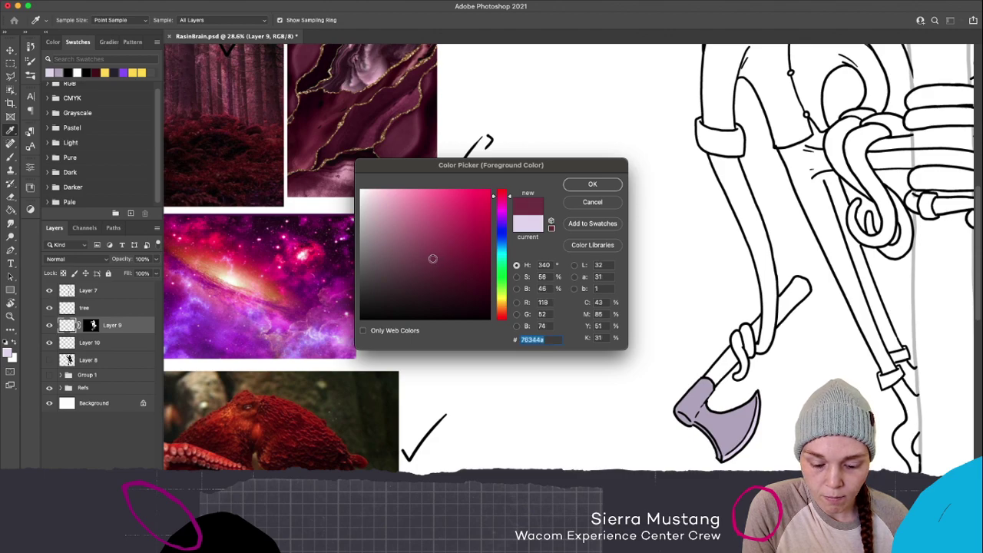
pyautogui.moveTo(441, 256); pyautogui.dragTo(428, 250)
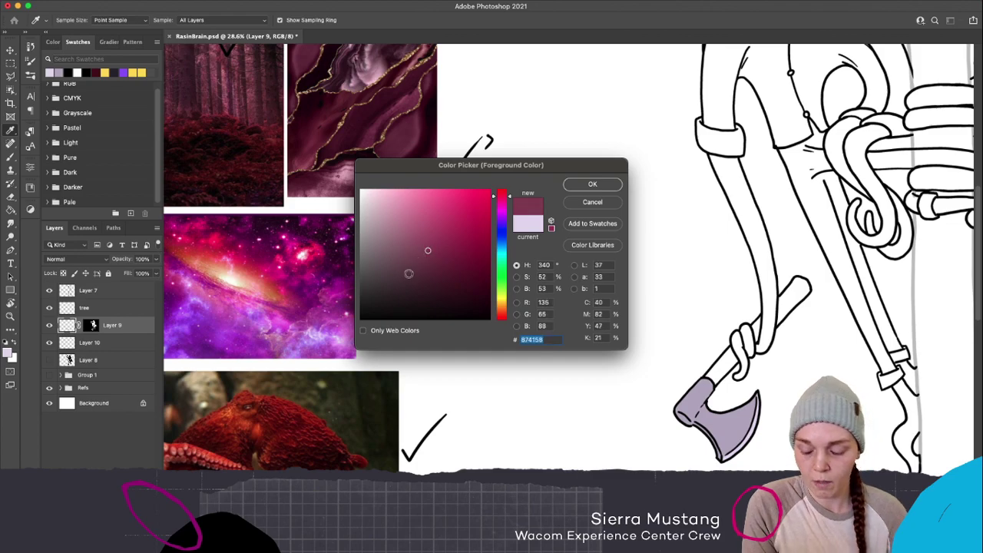
pyautogui.click(604, 187)
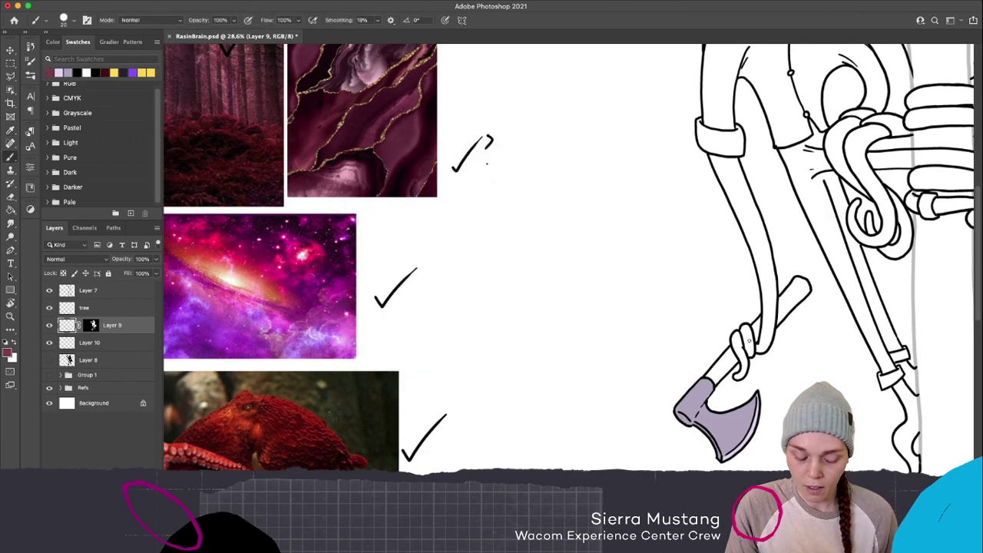
# Outline the axe handle's visible sections in dark rose with the Brush and fill them with the same colour using the Paint Bucket
pyautogui.moveTo(724, 348); pyautogui.dragTo(695, 338)
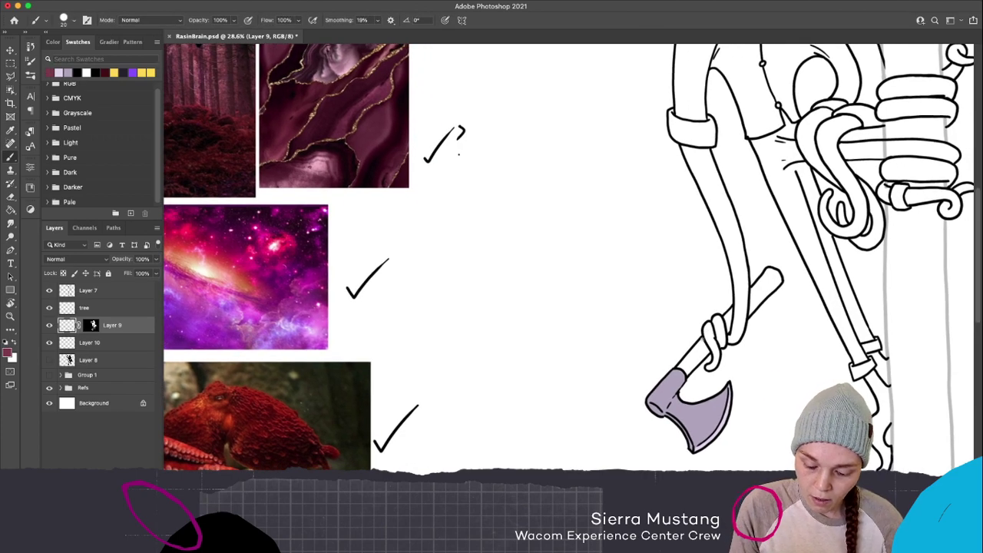
pyautogui.moveTo(681, 367)
pyautogui.mouseDown()
pyautogui.moveTo(689, 378)
pyautogui.moveTo(710, 341)
pyautogui.moveTo(695, 361)
pyautogui.mouseUp()
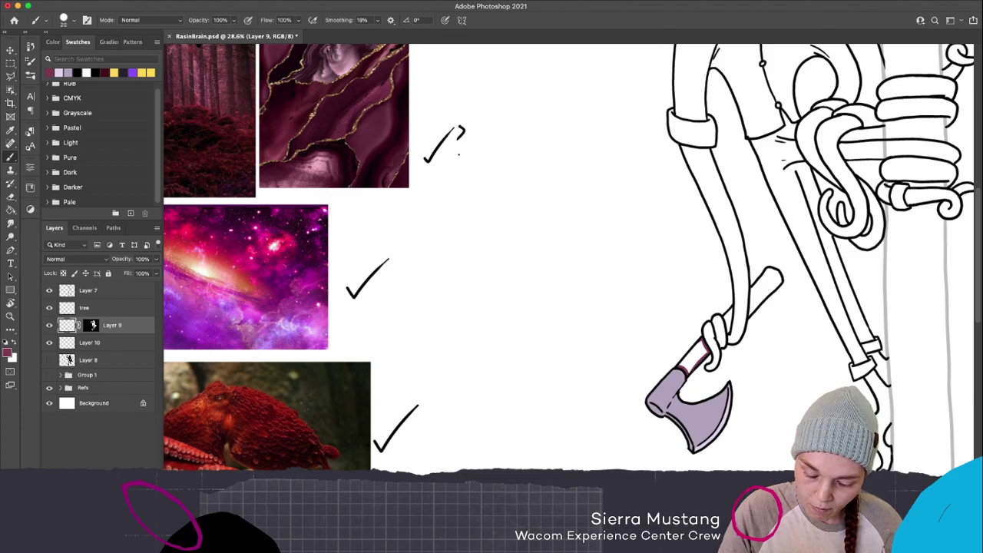
pyautogui.moveTo(723, 318)
pyautogui.mouseDown()
pyautogui.moveTo(729, 310)
pyautogui.moveTo(727, 333)
pyautogui.moveTo(731, 311)
pyautogui.mouseUp()
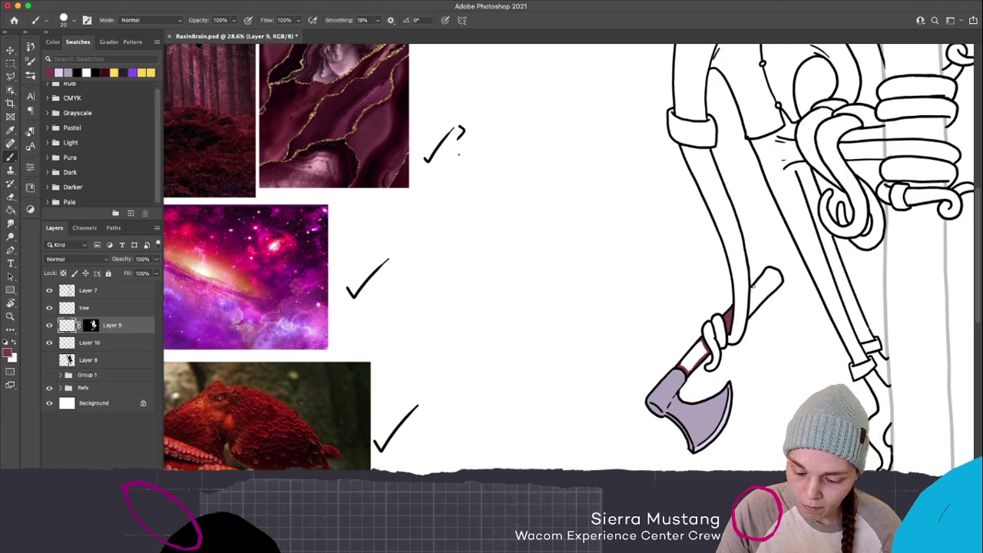
pyautogui.moveTo(753, 311)
pyautogui.mouseDown()
pyautogui.moveTo(780, 272)
pyautogui.moveTo(753, 289)
pyautogui.mouseUp()
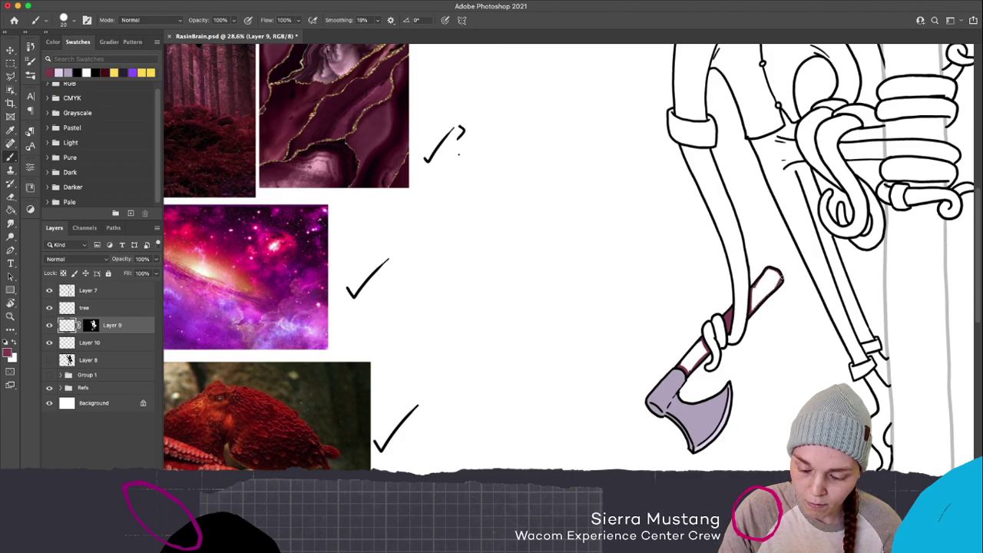
pyautogui.press('g')
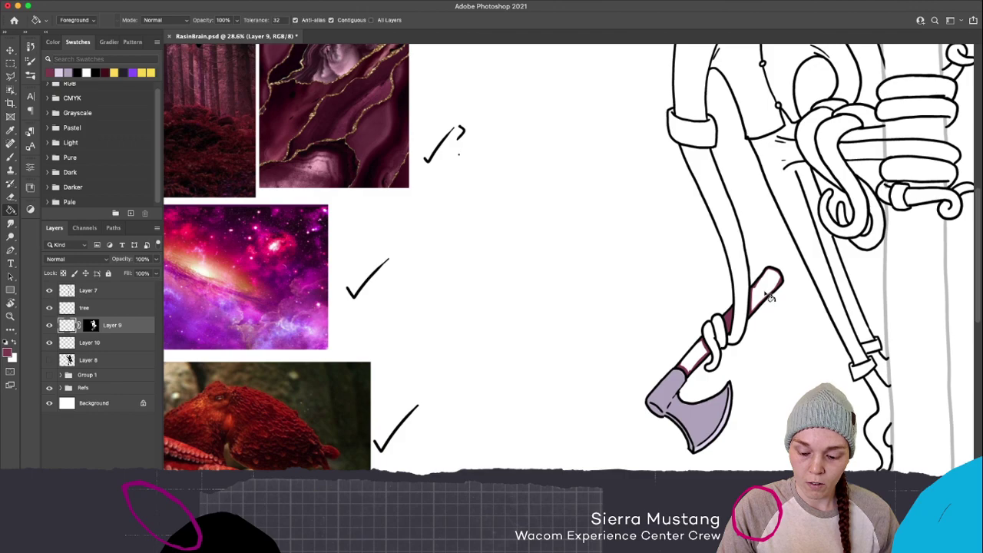
pyautogui.click(770, 299)
pyautogui.click(698, 360)
pyautogui.press('b')
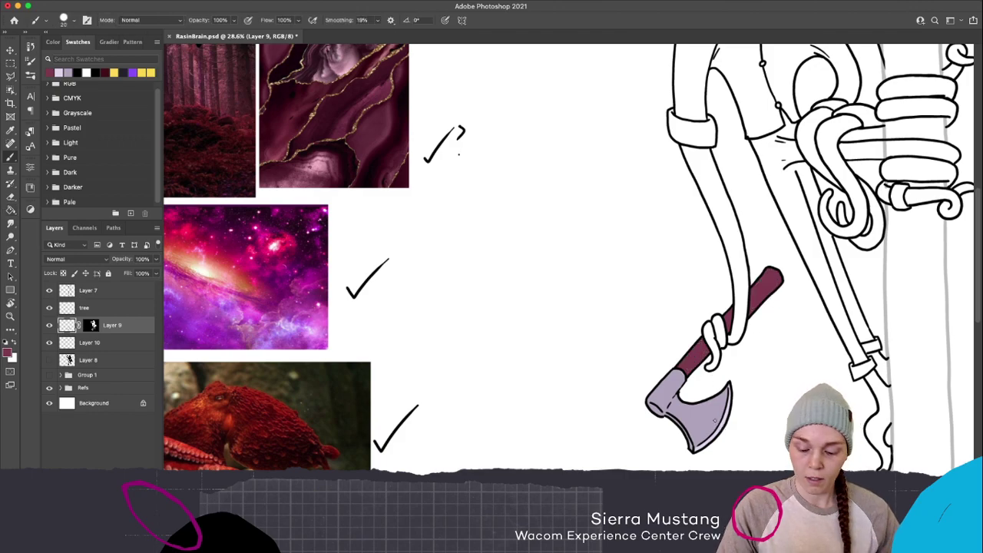
# Set the foreground colour to the muted blue-violet 6861af
pyautogui.moveTo(840, 321); pyautogui.dragTo(739, 407)
pyautogui.scroll(-4, 721, 275)
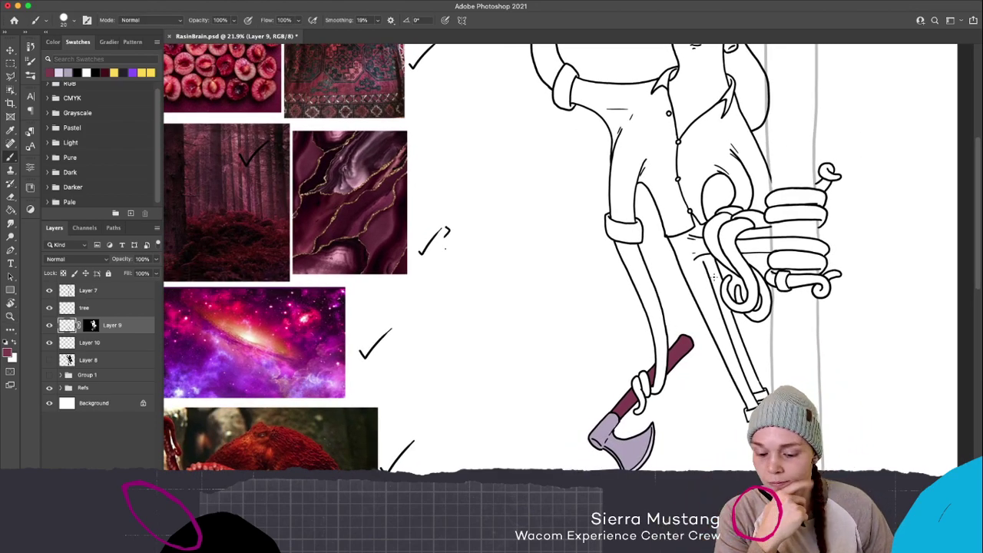
pyautogui.click(9, 353)
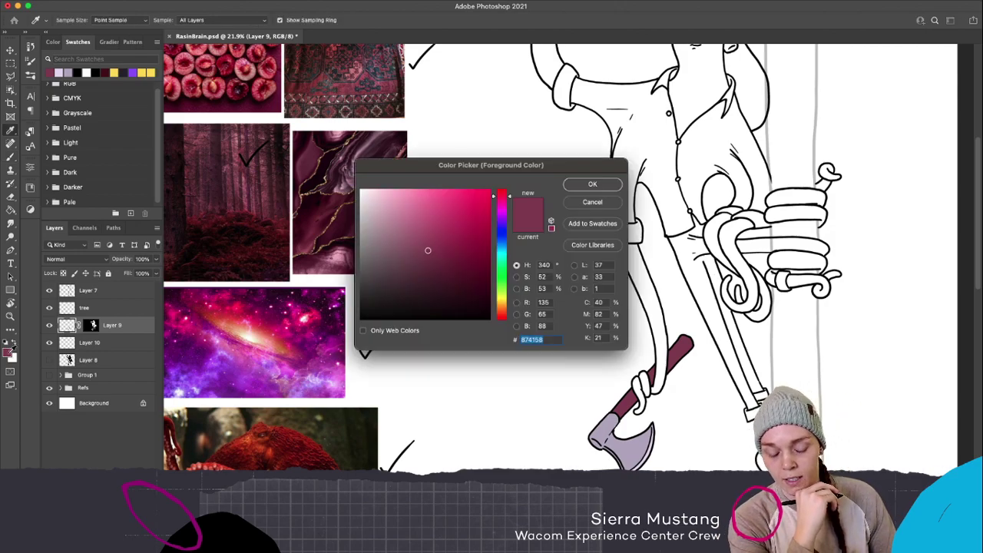
pyautogui.moveTo(507, 230); pyautogui.dragTo(505, 226)
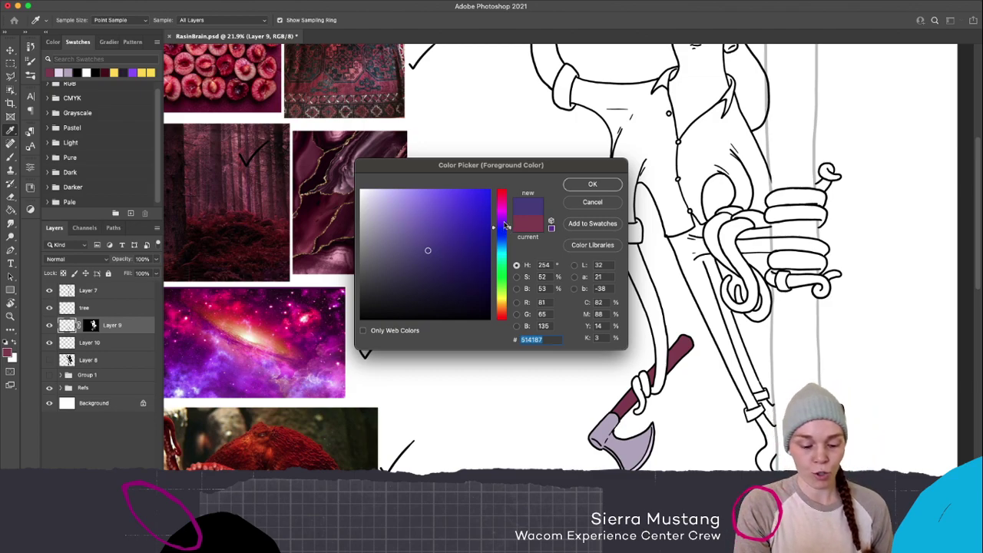
pyautogui.moveTo(423, 250); pyautogui.dragTo(418, 230)
pyautogui.moveTo(504, 232); pyautogui.dragTo(506, 230)
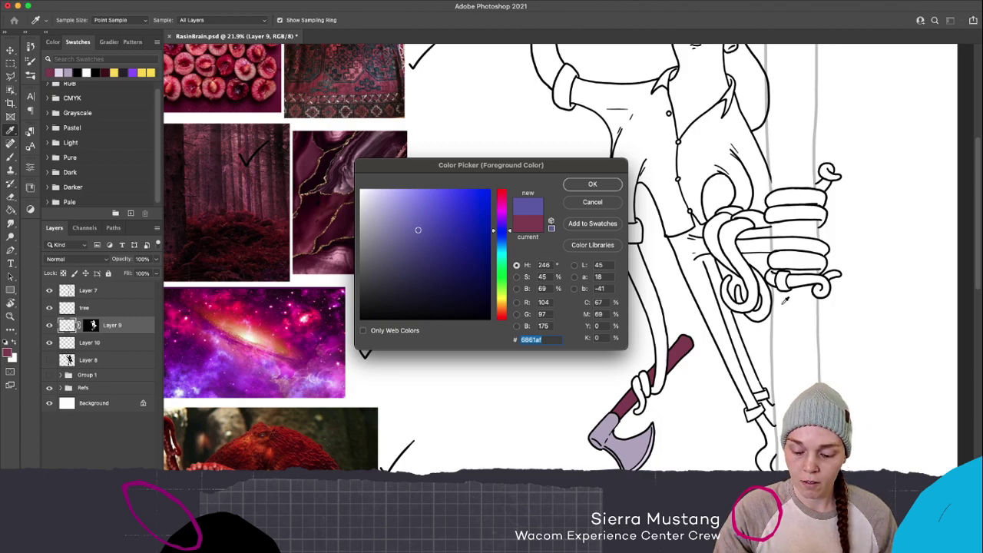
pyautogui.click(593, 185)
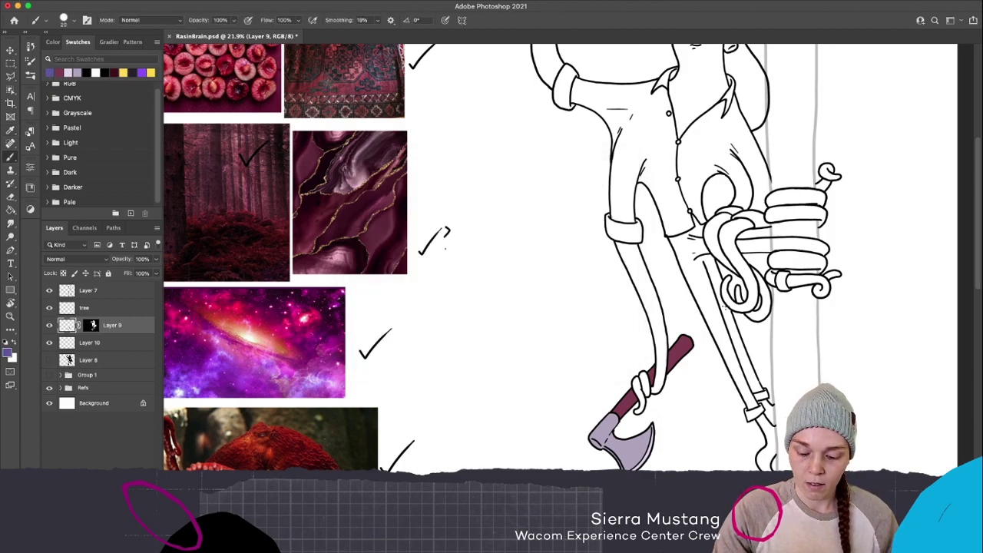
# Rename Layer 7, which holds the line art, as line
pyautogui.press('super+space')
pyautogui.moveTo(707, 294)
pyautogui.mouseDown()
pyautogui.moveTo(737, 293)
pyautogui.moveTo(596, 290)
pyautogui.mouseUp()
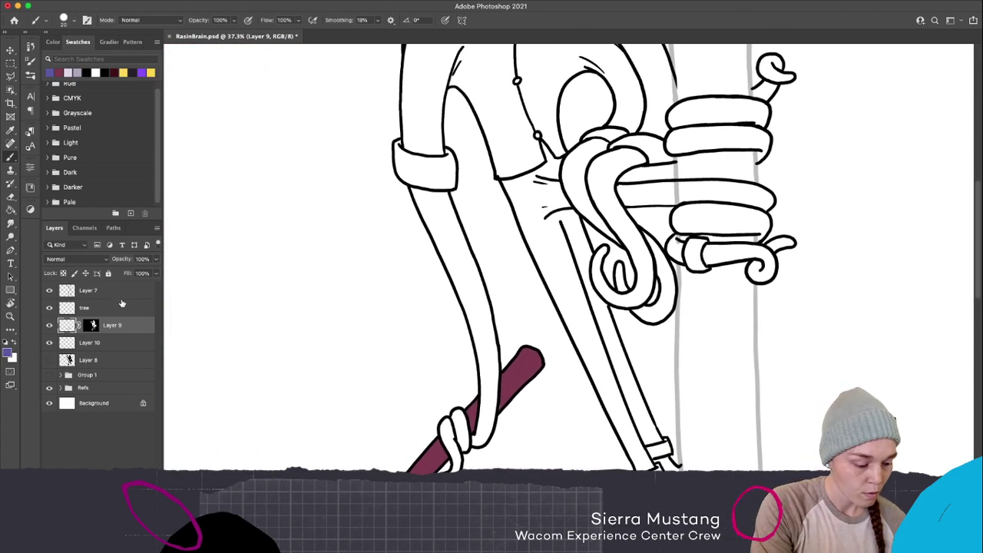
pyautogui.click(114, 295)
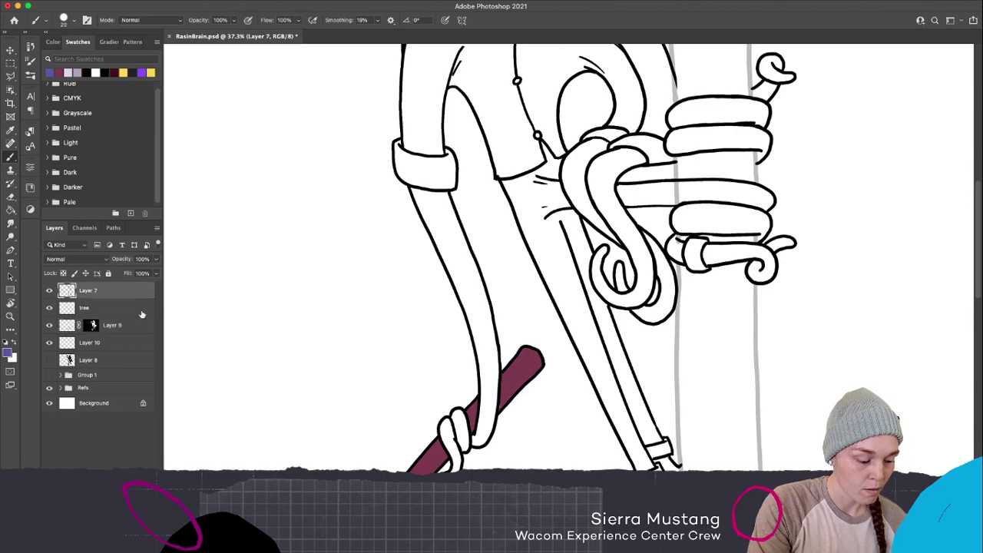
pyautogui.doubleClick(88, 290)
pyautogui.write('line')
pyautogui.press('Return')
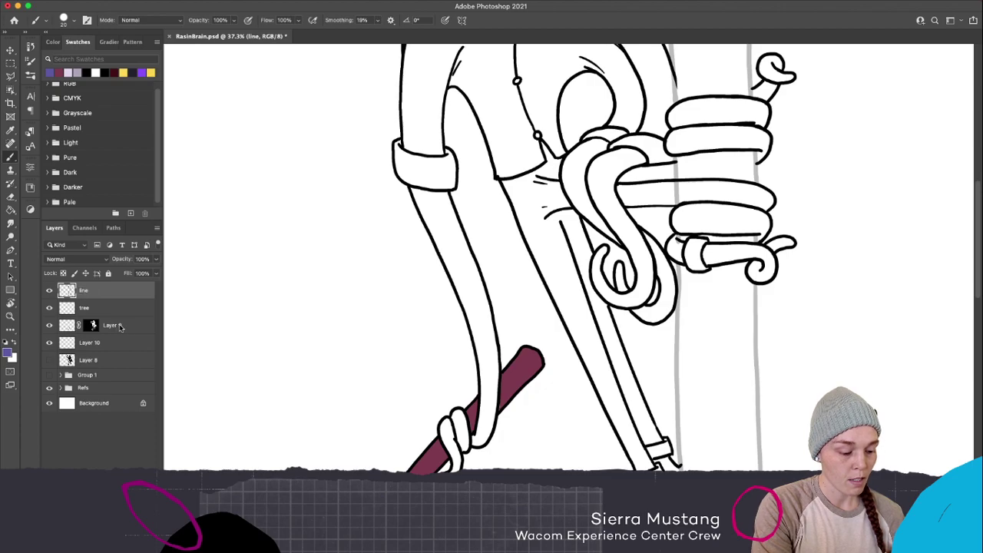
# On Layer 9, brush blue-violet along the trousers' waist edge, beside the hanging tentacles, and along the ankle cuffs
pyautogui.click(134, 329)
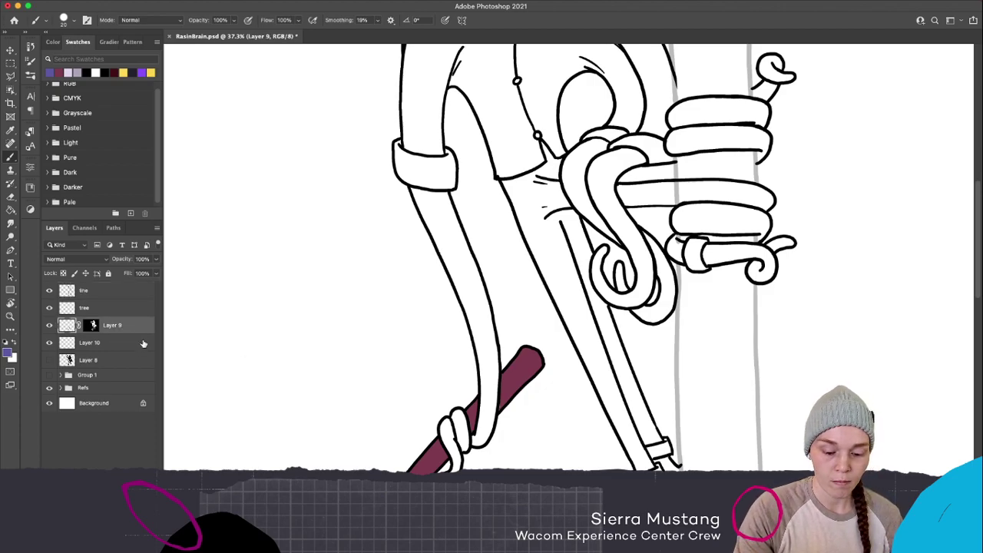
pyautogui.click(135, 293)
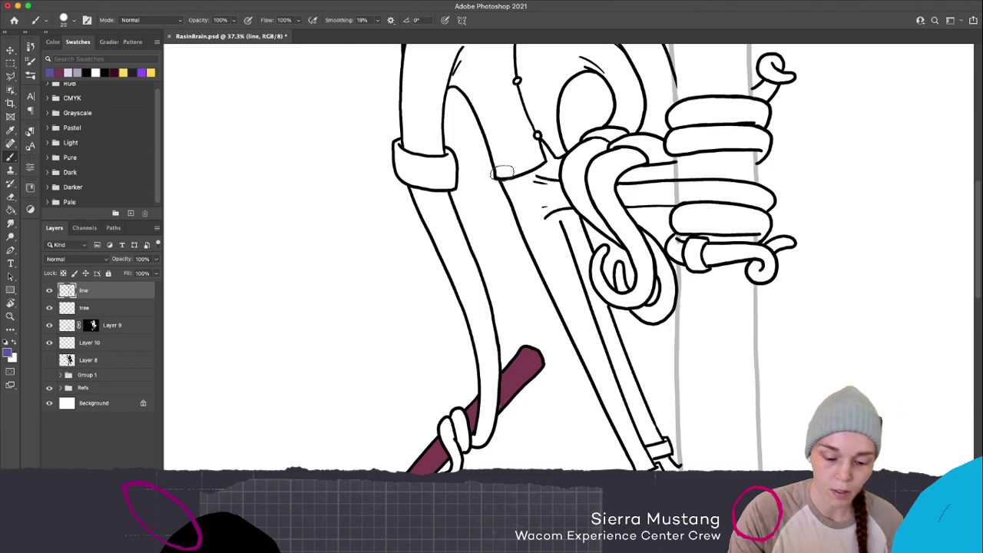
pyautogui.click(134, 331)
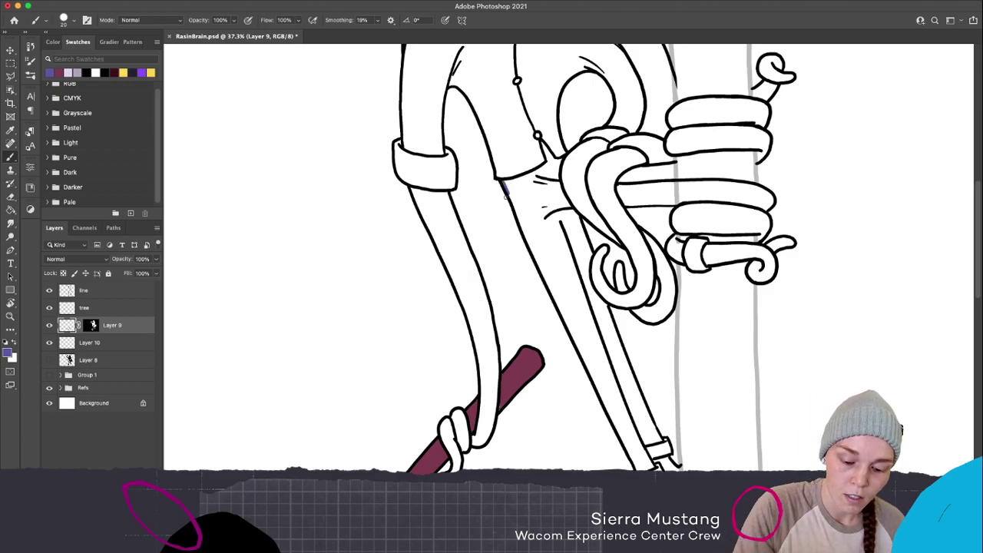
pyautogui.moveTo(503, 182)
pyautogui.mouseDown()
pyautogui.moveTo(547, 162)
pyautogui.moveTo(543, 143)
pyautogui.moveTo(552, 160)
pyautogui.moveTo(562, 159)
pyautogui.moveTo(558, 151)
pyautogui.mouseUp()
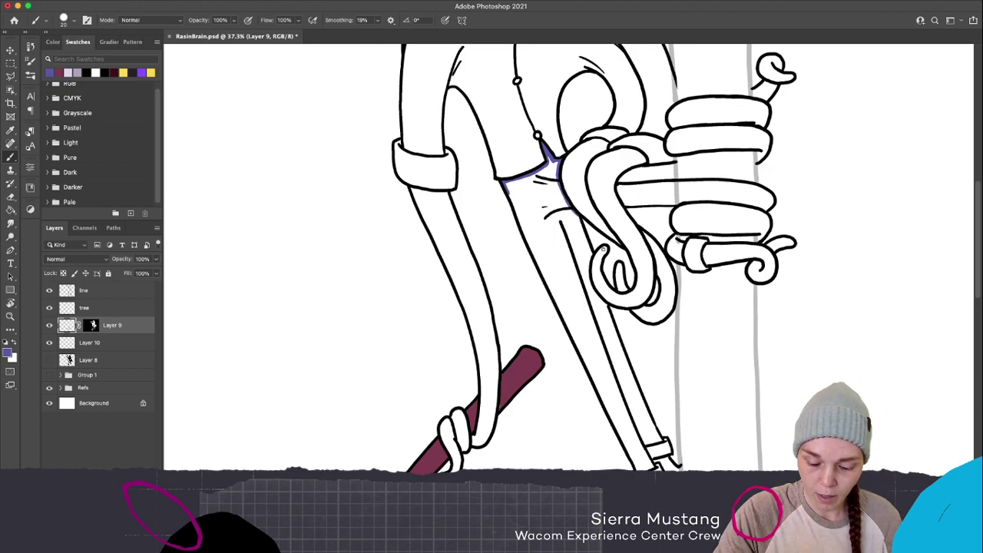
pyautogui.moveTo(591, 251)
pyautogui.mouseDown()
pyautogui.moveTo(589, 286)
pyautogui.moveTo(608, 307)
pyautogui.mouseUp()
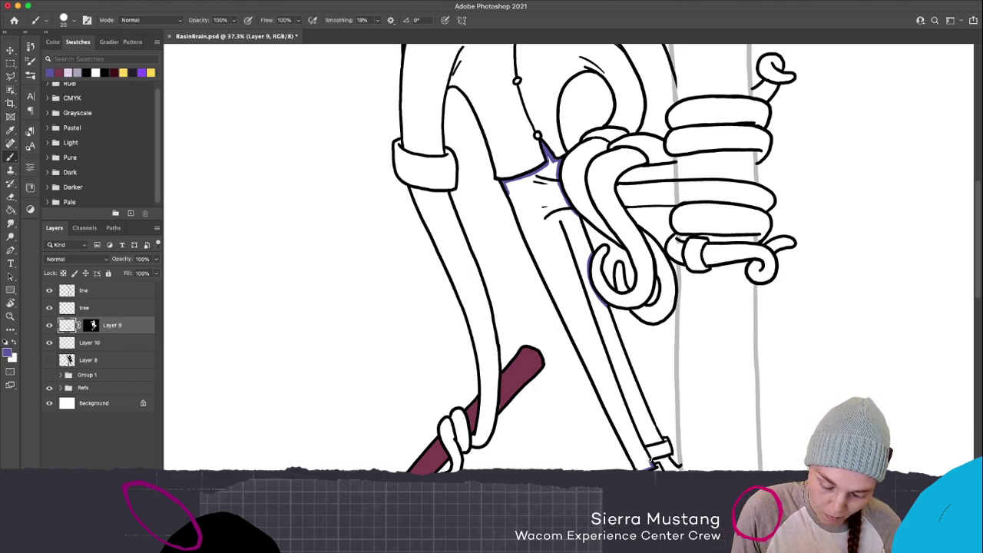
pyautogui.moveTo(645, 452); pyautogui.dragTo(660, 436)
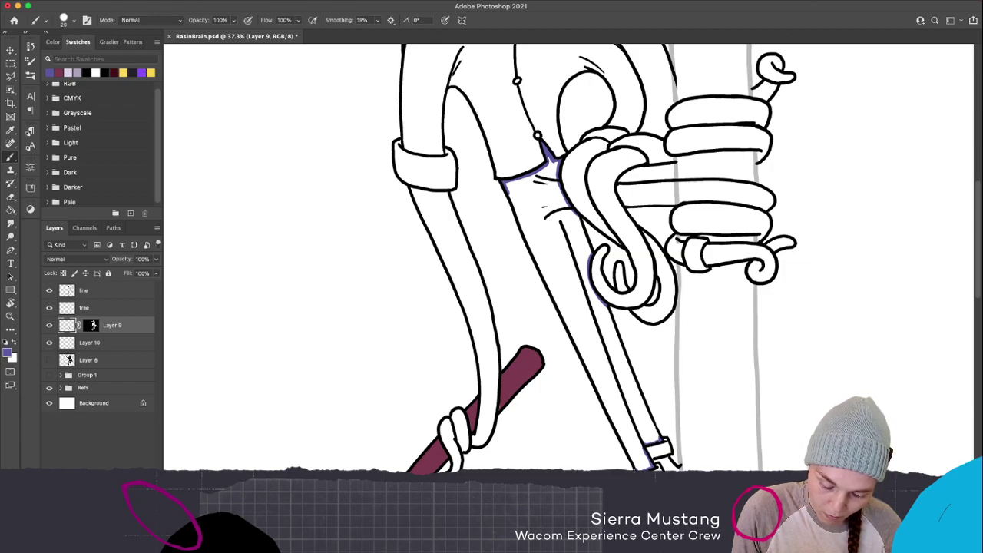
# Try to fill the outlined trousers with blue-violet using the Paint Bucket
pyautogui.press('g')
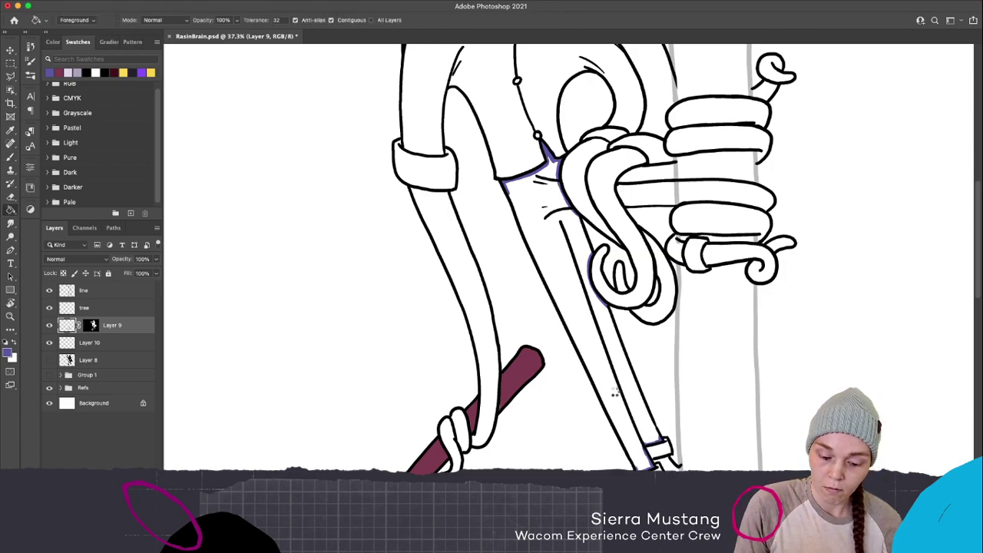
pyautogui.click(619, 400)
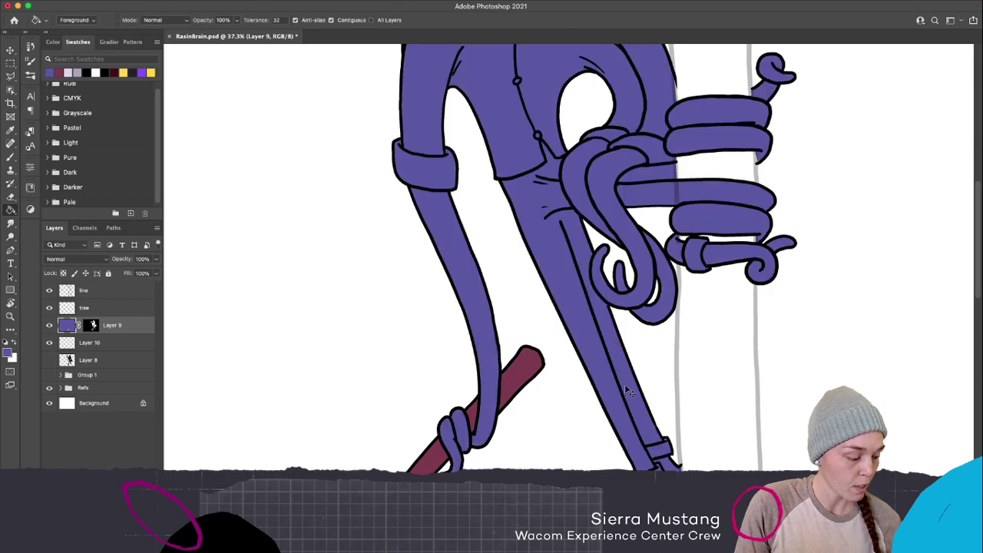
pyautogui.hotkey('ctrl', 'z')
# Brush blue-violet along the outer edges of the trouser legs and the gap beside the tentacles to close the outline
pyautogui.press('b')
pyautogui.moveTo(507, 192); pyautogui.dragTo(630, 459)
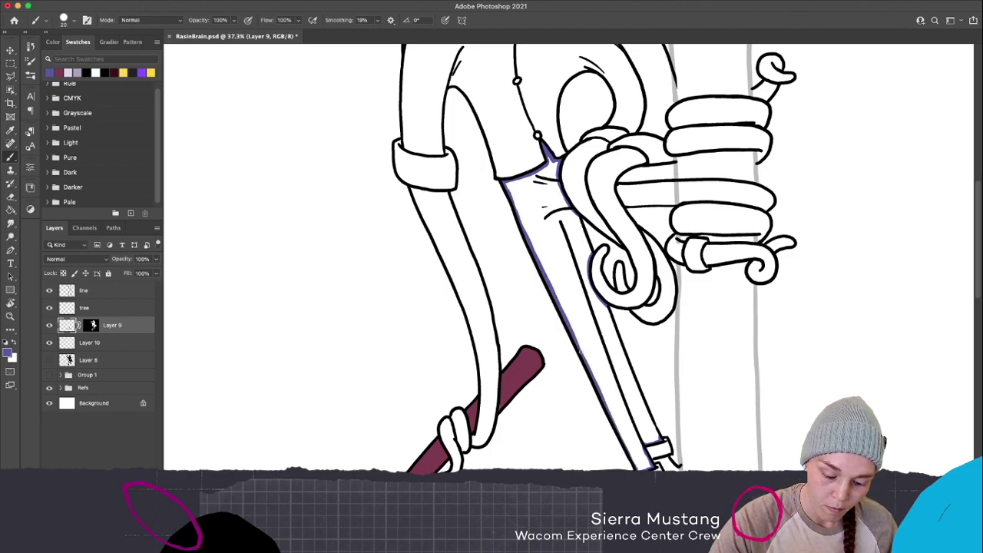
pyautogui.moveTo(597, 391); pyautogui.dragTo(618, 436)
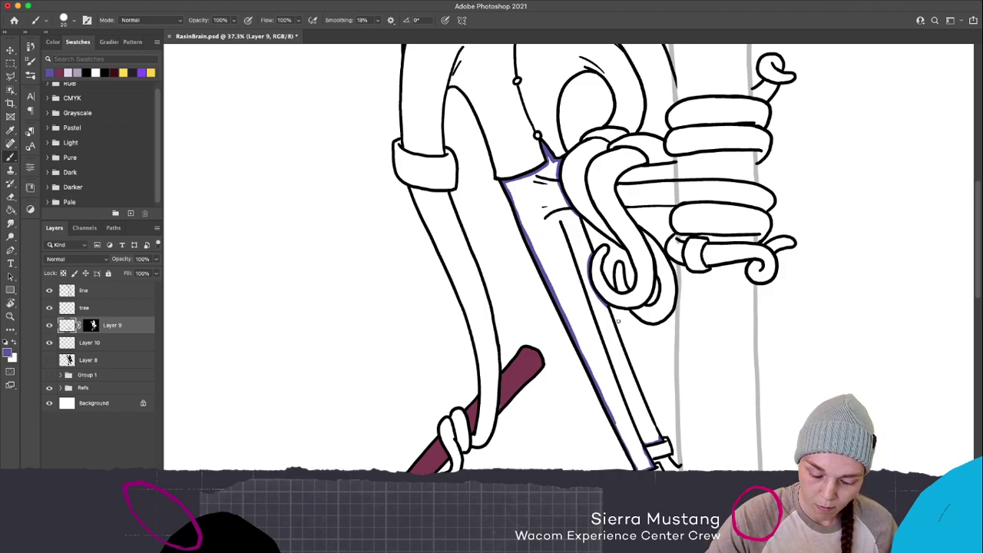
pyautogui.moveTo(605, 304); pyautogui.dragTo(659, 434)
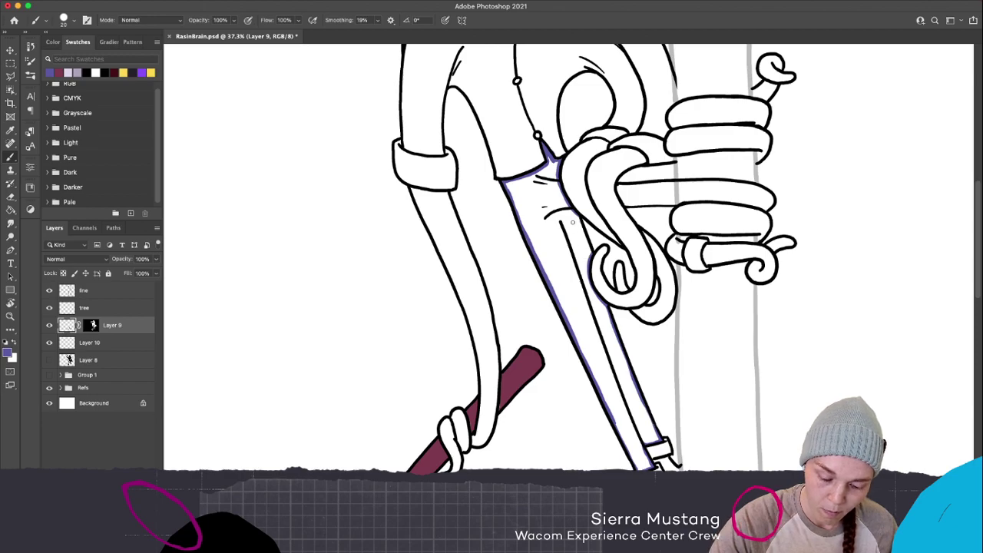
pyautogui.moveTo(577, 215); pyautogui.dragTo(590, 251)
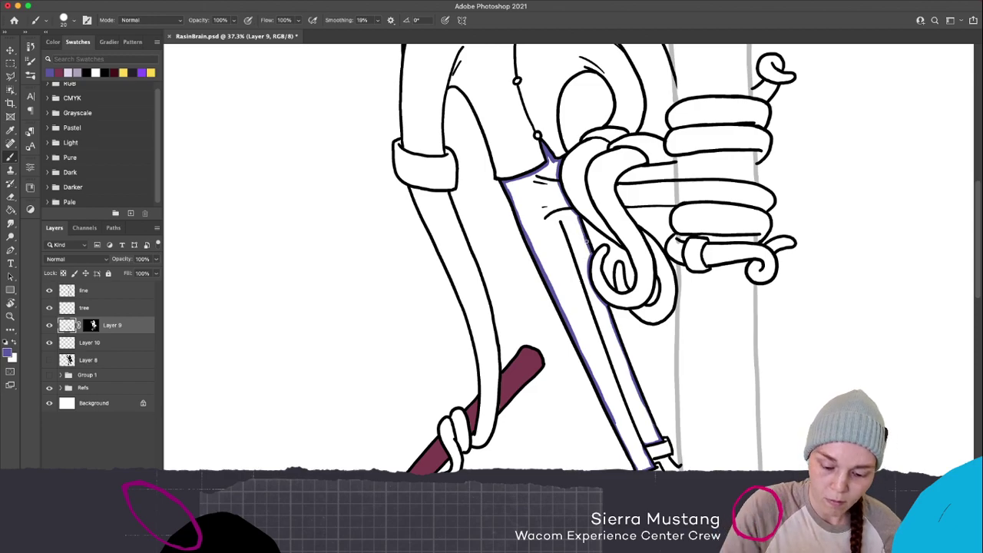
# Outline the trouser leg section reaching to the tree and its lower coils around the trunk in blue-violet
pyautogui.moveTo(674, 162)
pyautogui.mouseDown()
pyautogui.moveTo(628, 173)
pyautogui.moveTo(619, 187)
pyautogui.moveTo(629, 203)
pyautogui.moveTo(677, 205)
pyautogui.moveTo(670, 248)
pyautogui.moveTo(681, 260)
pyautogui.moveTo(685, 244)
pyautogui.mouseUp()
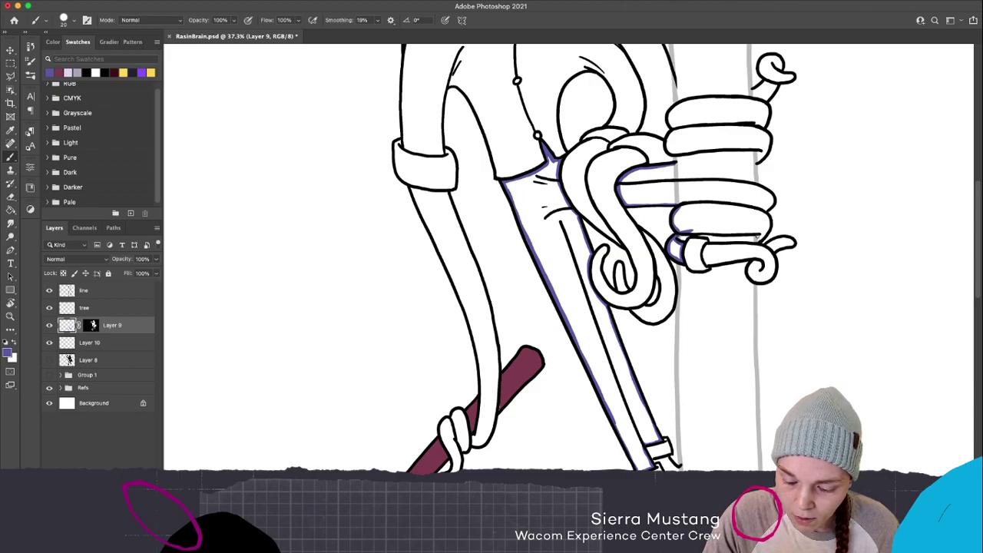
pyautogui.moveTo(758, 239); pyautogui.dragTo(771, 190)
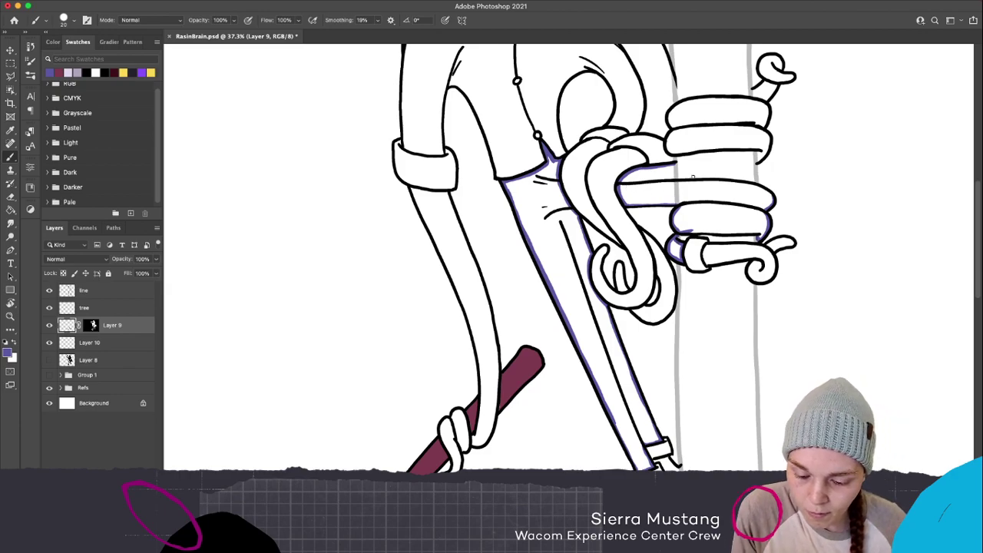
pyautogui.moveTo(675, 163)
pyautogui.mouseDown()
pyautogui.moveTo(675, 179)
pyautogui.moveTo(757, 183)
pyautogui.moveTo(772, 202)
pyautogui.mouseUp()
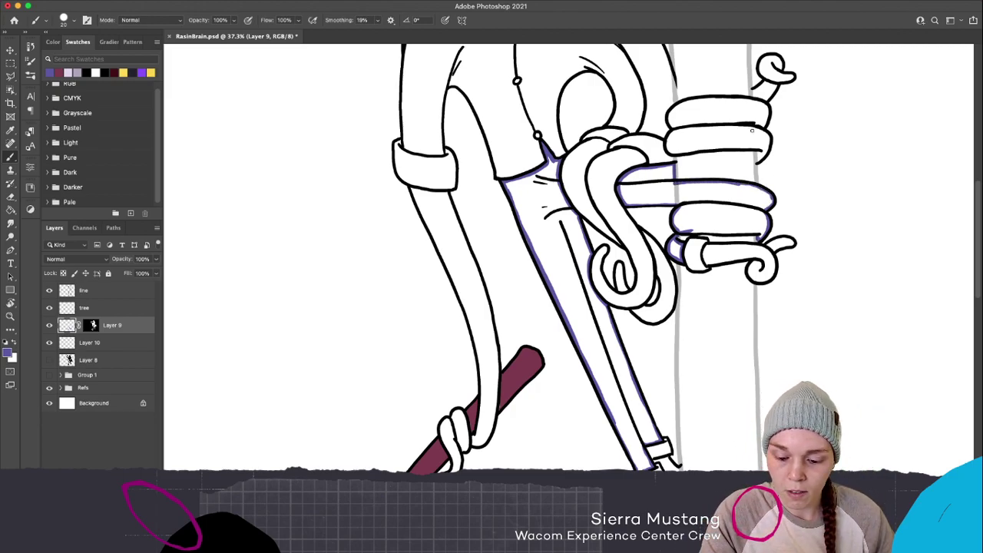
# Outline the upper pair of coils around the tree trunk in blue-violet and fill them with the Paint Bucket
pyautogui.moveTo(682, 102)
pyautogui.mouseDown()
pyautogui.moveTo(668, 125)
pyautogui.moveTo(674, 157)
pyautogui.moveTo(666, 145)
pyautogui.moveTo(764, 142)
pyautogui.mouseUp()
pyautogui.moveTo(762, 158)
pyautogui.mouseDown()
pyautogui.moveTo(764, 100)
pyautogui.moveTo(746, 93)
pyautogui.moveTo(764, 101)
pyautogui.moveTo(677, 108)
pyautogui.moveTo(717, 98)
pyautogui.moveTo(698, 101)
pyautogui.moveTo(672, 145)
pyautogui.moveTo(716, 99)
pyautogui.mouseUp()
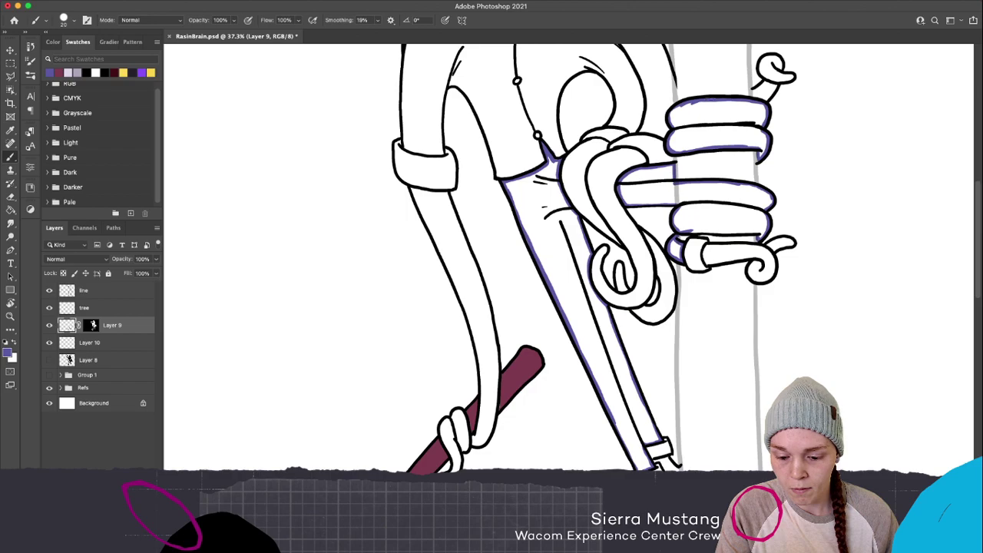
pyautogui.press('g')
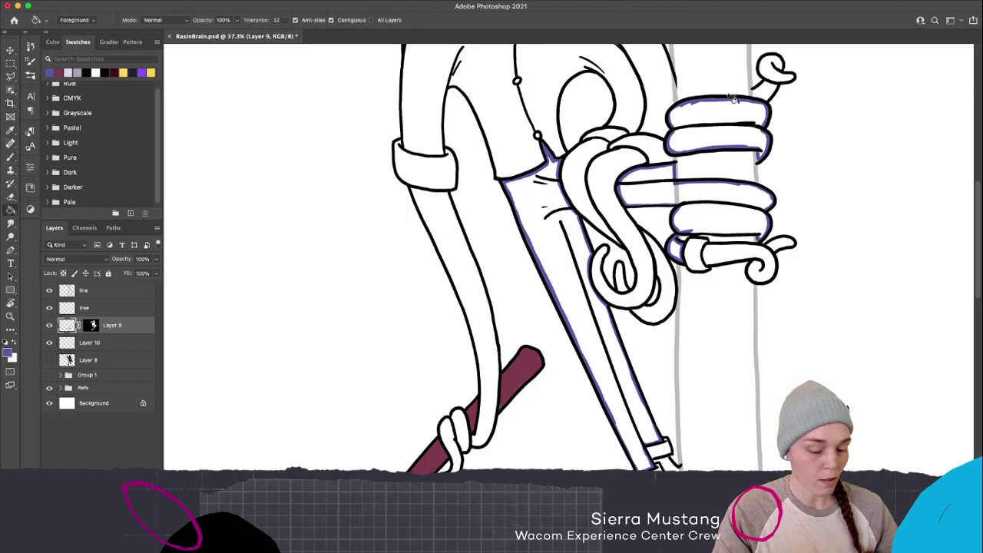
pyautogui.click(727, 130)
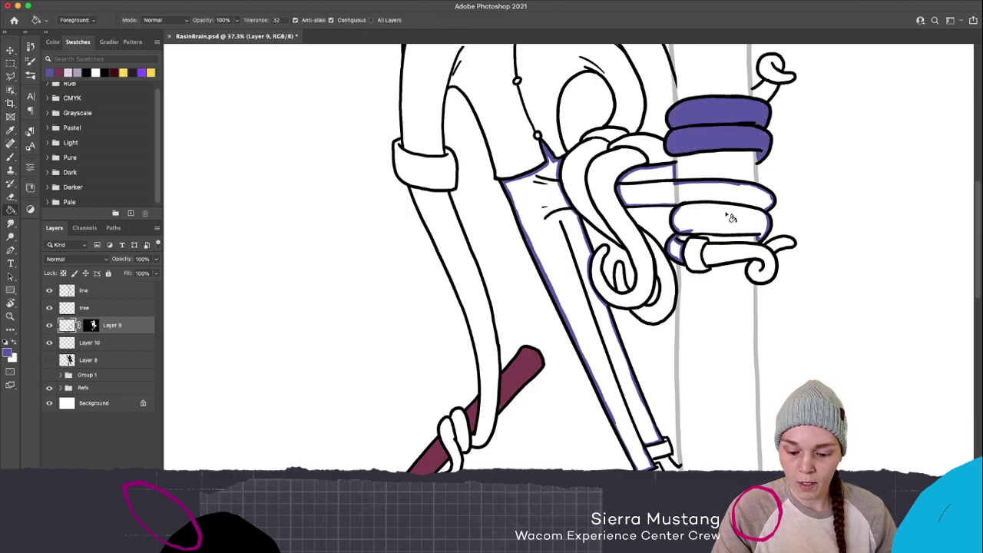
# Brush blue-violet along the underside of the lowest coil around the tree trunk to close its outline
pyautogui.click(730, 216)
pyautogui.press('super+z')
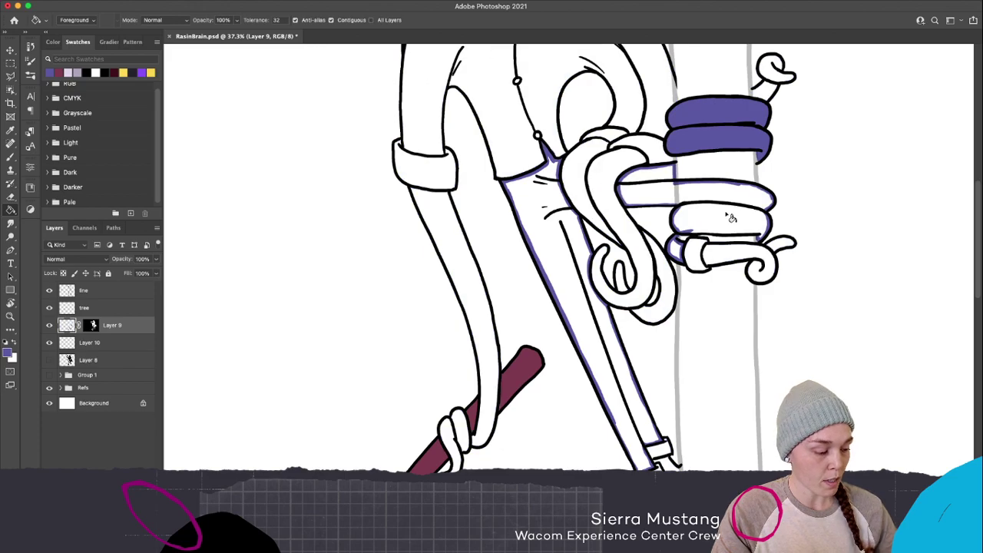
pyautogui.press('b')
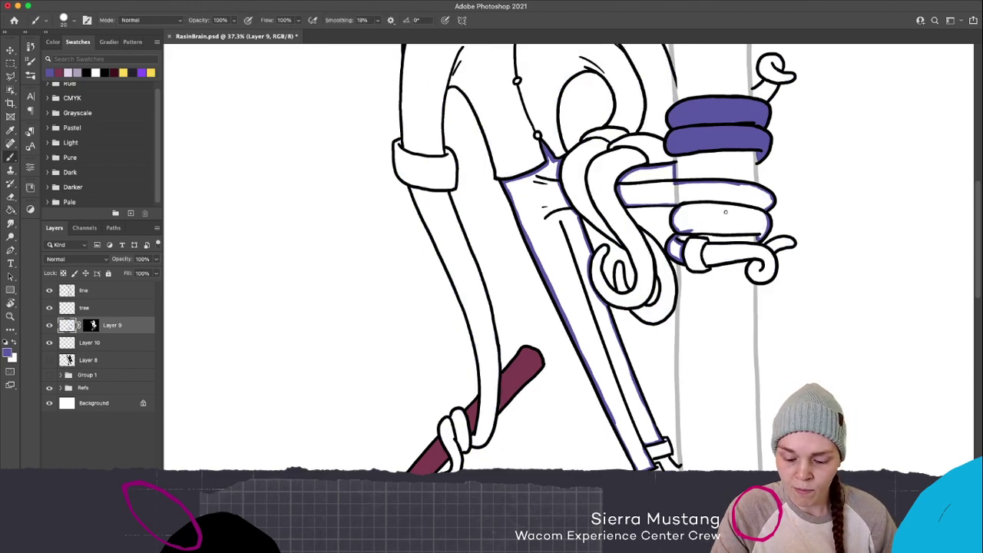
pyautogui.moveTo(705, 229)
pyautogui.mouseDown()
pyautogui.moveTo(691, 232)
pyautogui.moveTo(733, 235)
pyautogui.mouseUp()
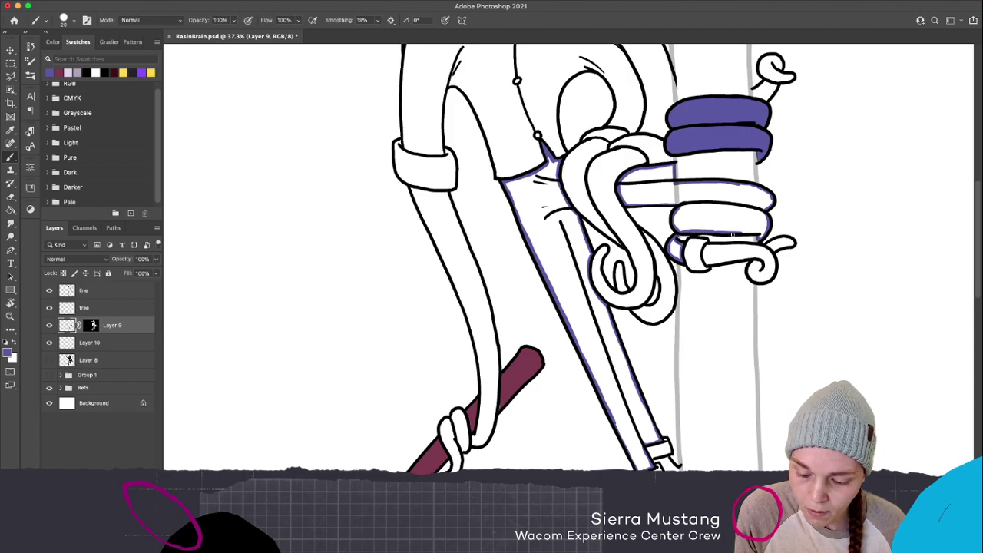
pyautogui.press('super+z')
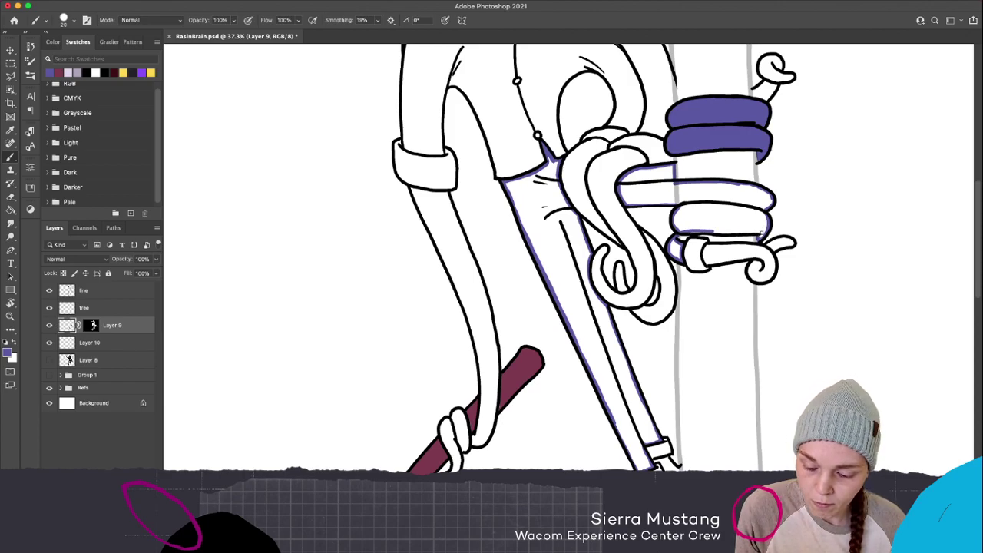
pyautogui.moveTo(755, 234)
pyautogui.mouseDown()
pyautogui.moveTo(688, 232)
pyautogui.moveTo(760, 232)
pyautogui.mouseUp()
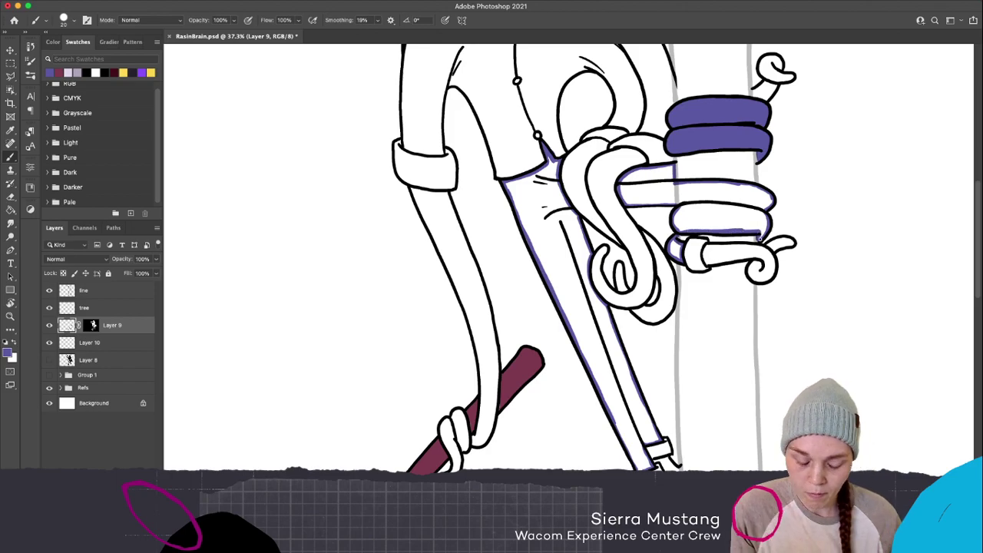
# Fill the lower coils, the trouser end beside the cuff and the trouser legs with blue-violet using the Paint Bucket
pyautogui.press('g')
pyautogui.click(753, 221)
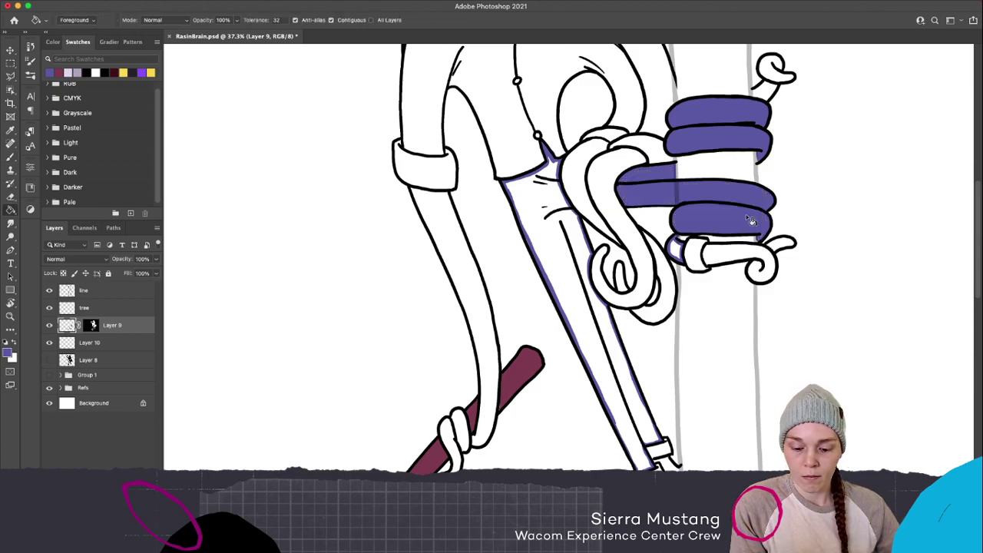
pyautogui.click(679, 250)
pyautogui.click(569, 269)
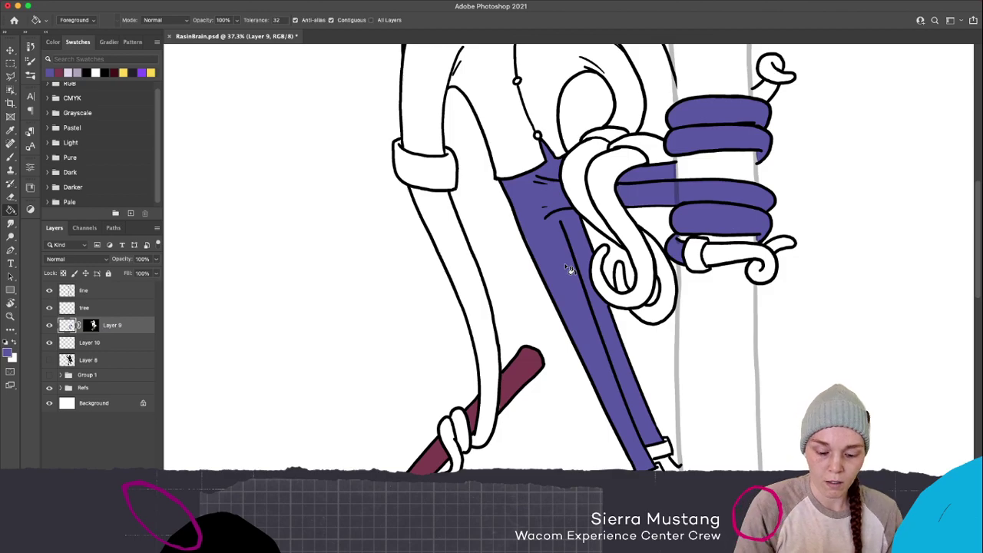
# Change the foreground colour to a lighter violet, #a49ee2
pyautogui.click(9, 353)
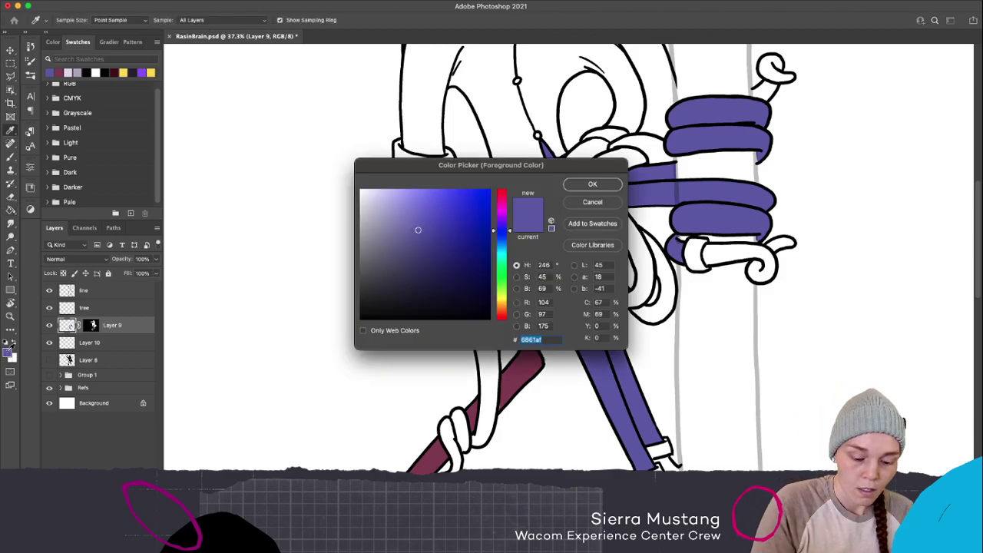
pyautogui.click(399, 213)
pyautogui.moveTo(399, 213); pyautogui.dragTo(400, 203)
pyautogui.click(601, 187)
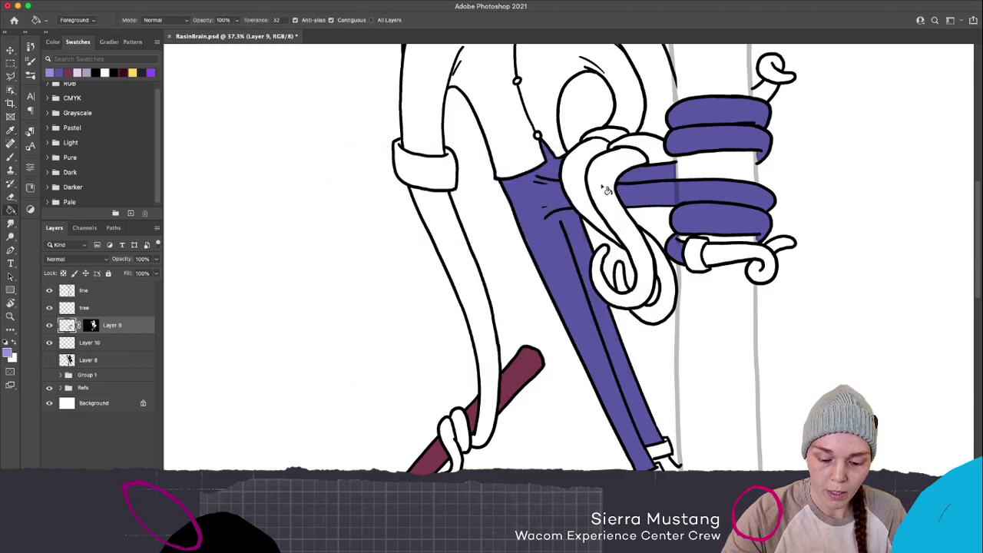
# Outline the two trouser cuffs at the coiled and straight leg ends in light violet and fill them with the Paint Bucket
pyautogui.press('b')
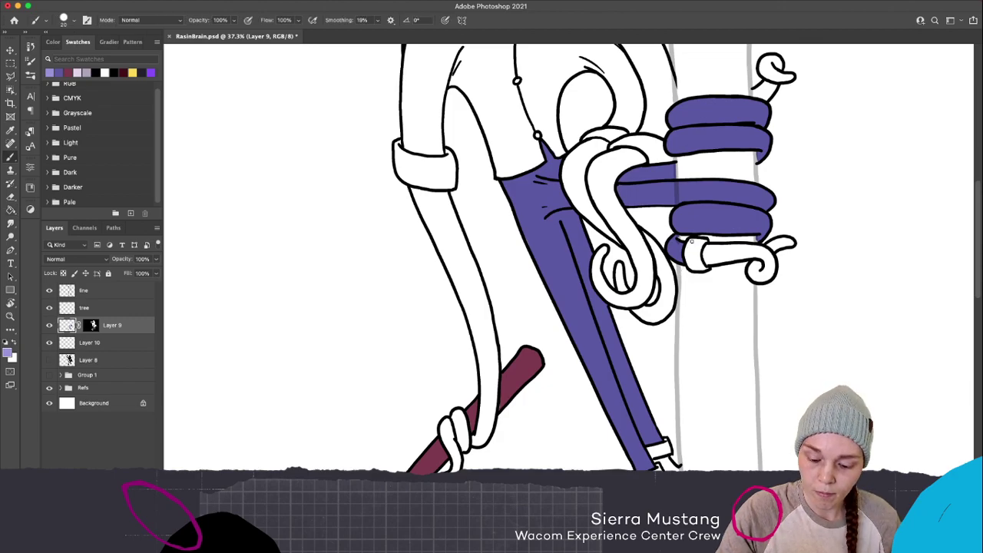
pyautogui.moveTo(689, 241)
pyautogui.mouseDown()
pyautogui.moveTo(696, 270)
pyautogui.moveTo(708, 269)
pyautogui.moveTo(701, 245)
pyautogui.mouseUp()
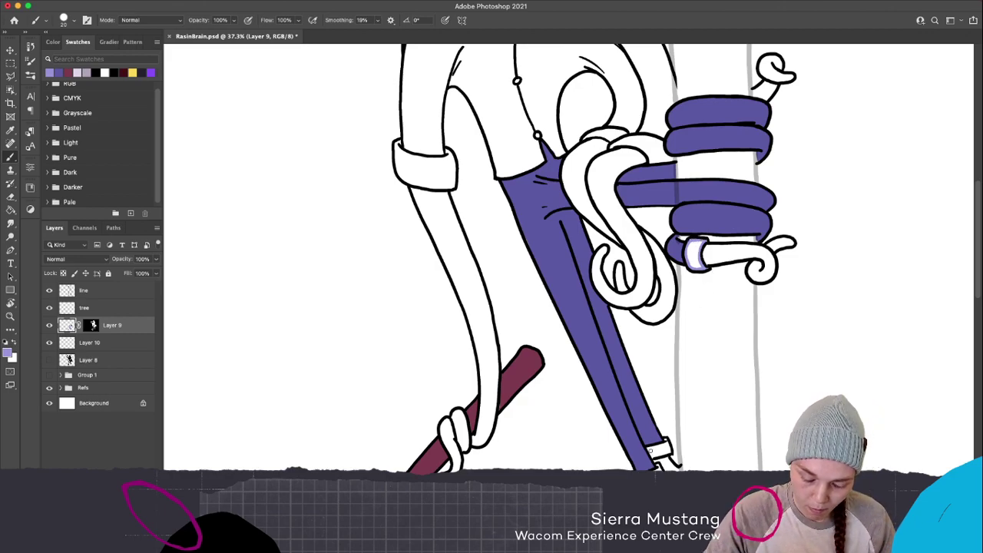
pyautogui.moveTo(665, 440)
pyautogui.mouseDown()
pyautogui.moveTo(670, 452)
pyautogui.moveTo(649, 451)
pyautogui.moveTo(668, 446)
pyautogui.mouseUp()
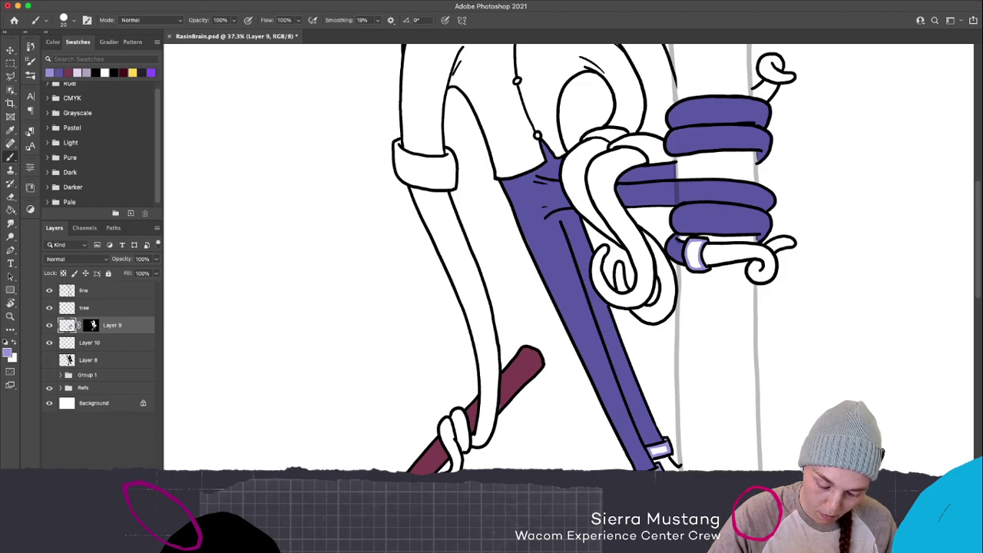
pyautogui.press('g')
pyautogui.click(660, 448)
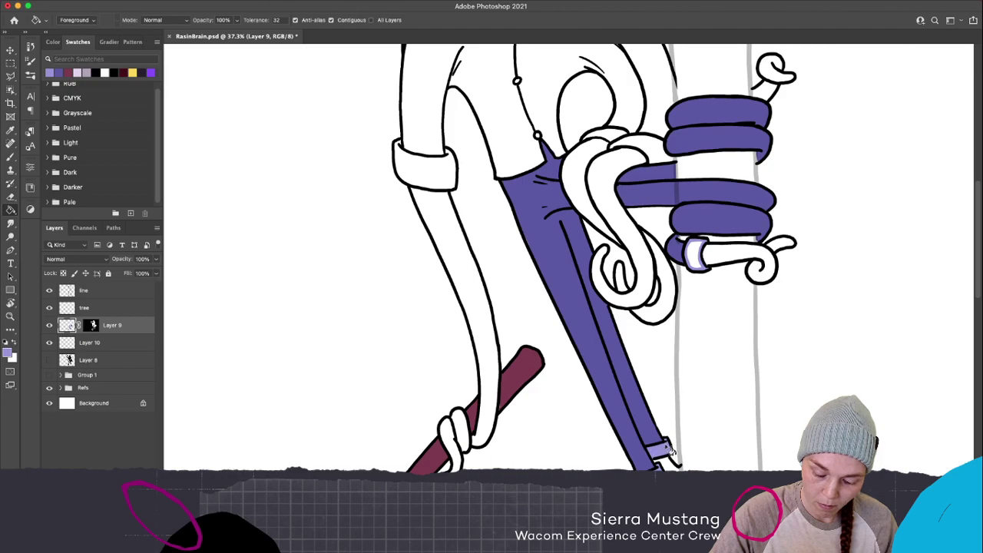
pyautogui.click(699, 257)
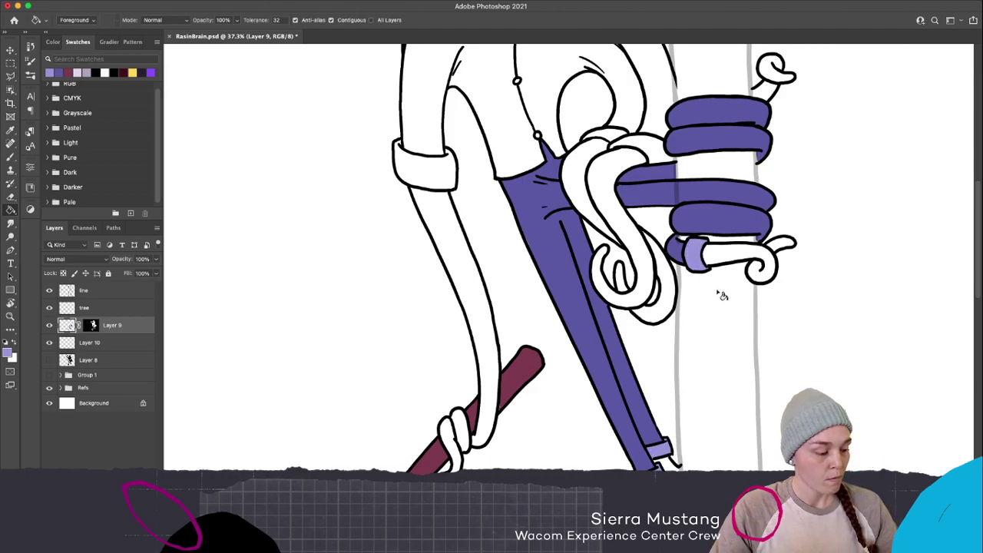
# Sample a maroon foreground colour from the patterned rug reference, shift its hue to 344° and fine-tune its shade
pyautogui.press('b')
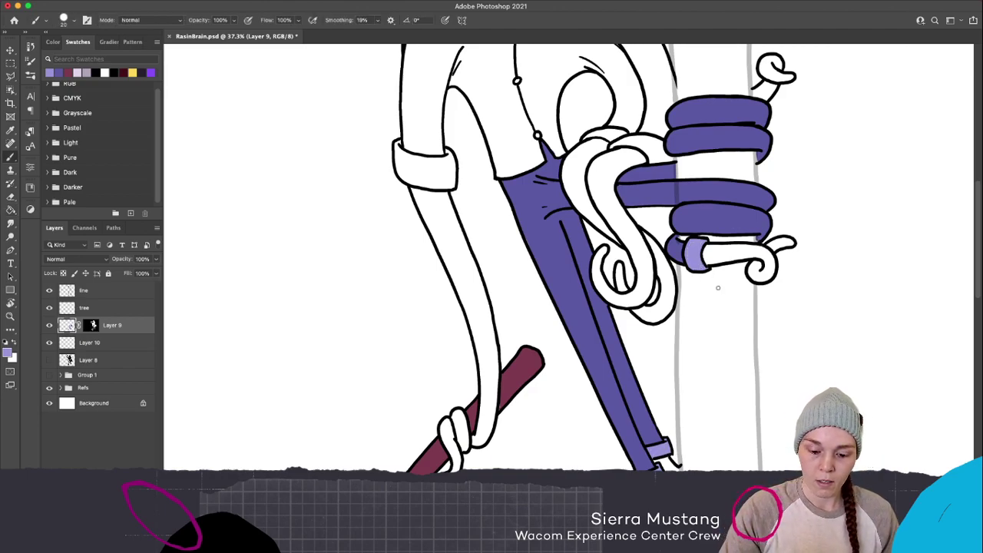
pyautogui.press('z')
pyautogui.moveTo(609, 272); pyautogui.dragTo(571, 282)
pyautogui.press('b')
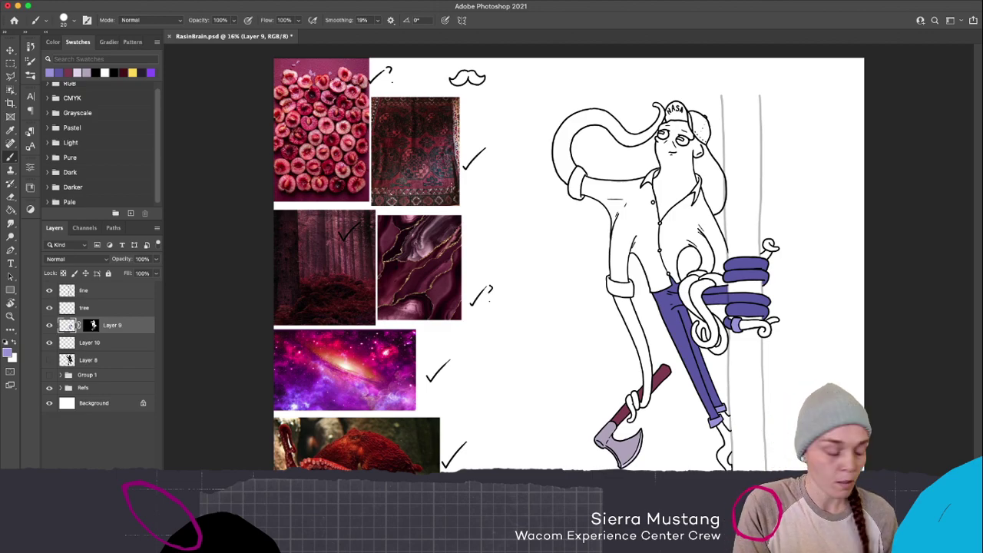
pyautogui.click(9, 353)
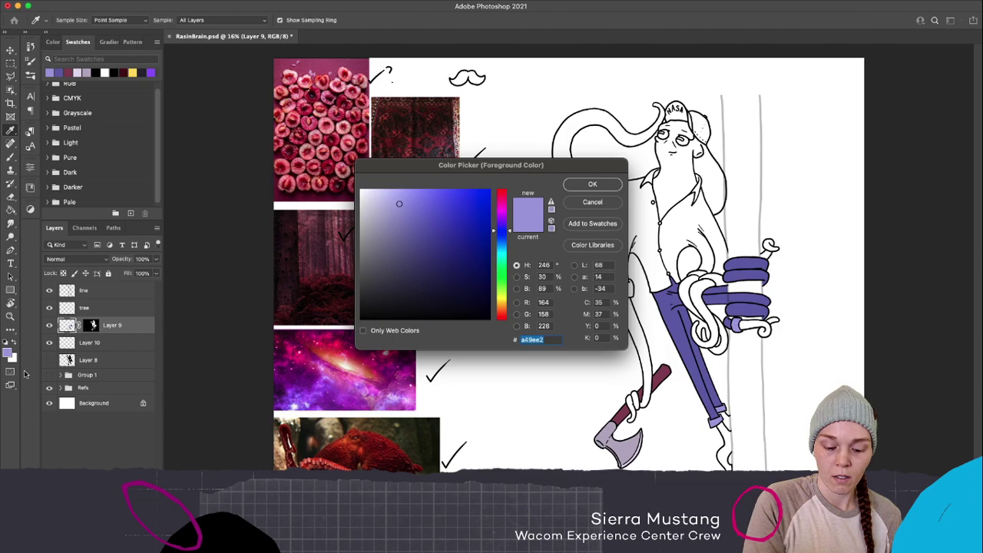
pyautogui.moveTo(486, 169); pyautogui.dragTo(443, 267)
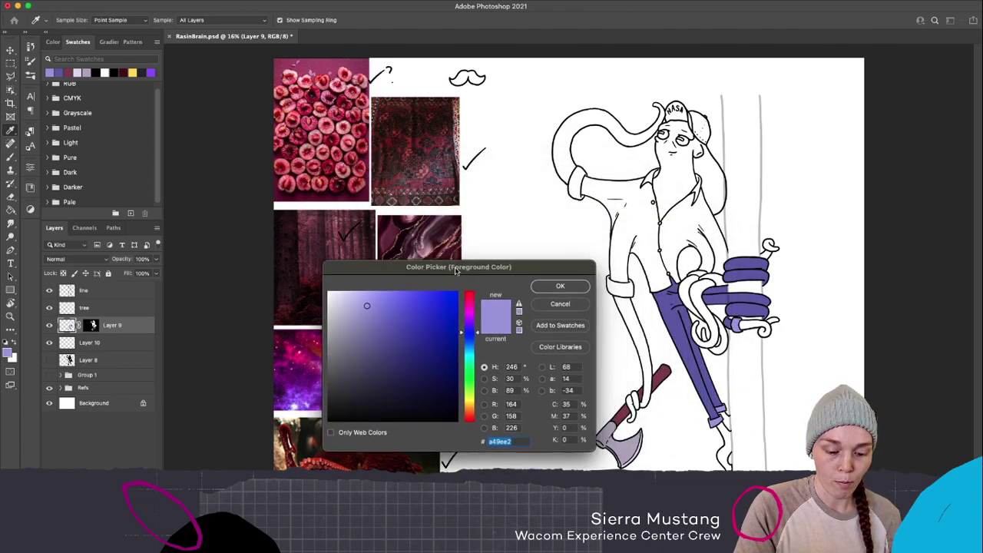
pyautogui.click(448, 184)
pyautogui.moveTo(446, 182); pyautogui.dragTo(421, 179)
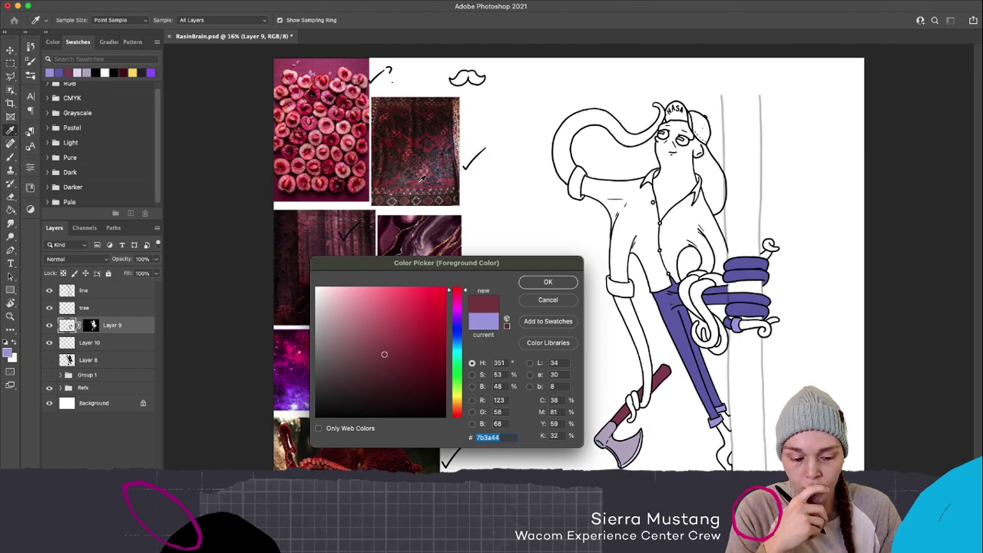
pyautogui.moveTo(466, 291); pyautogui.dragTo(465, 295)
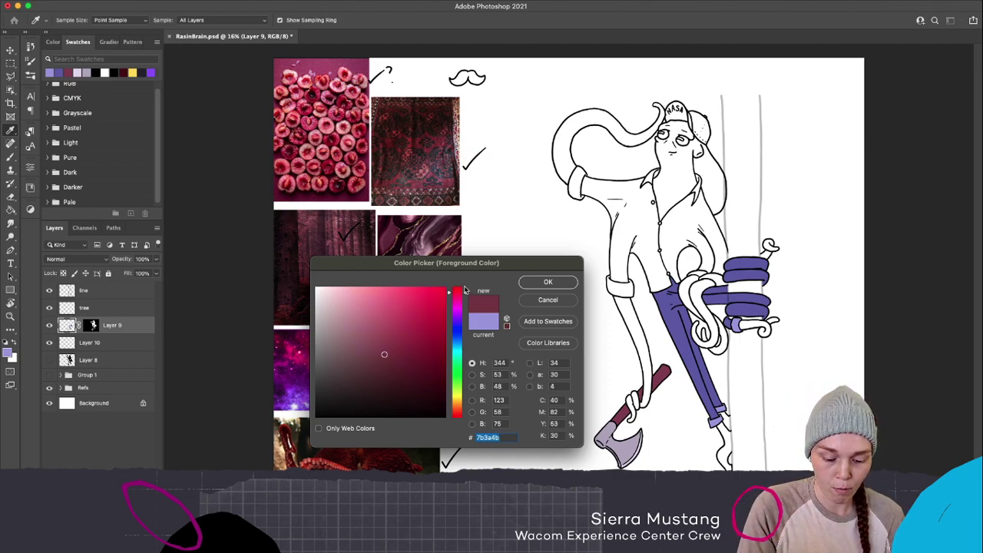
pyautogui.moveTo(392, 349); pyautogui.dragTo(389, 348)
pyautogui.click(564, 282)
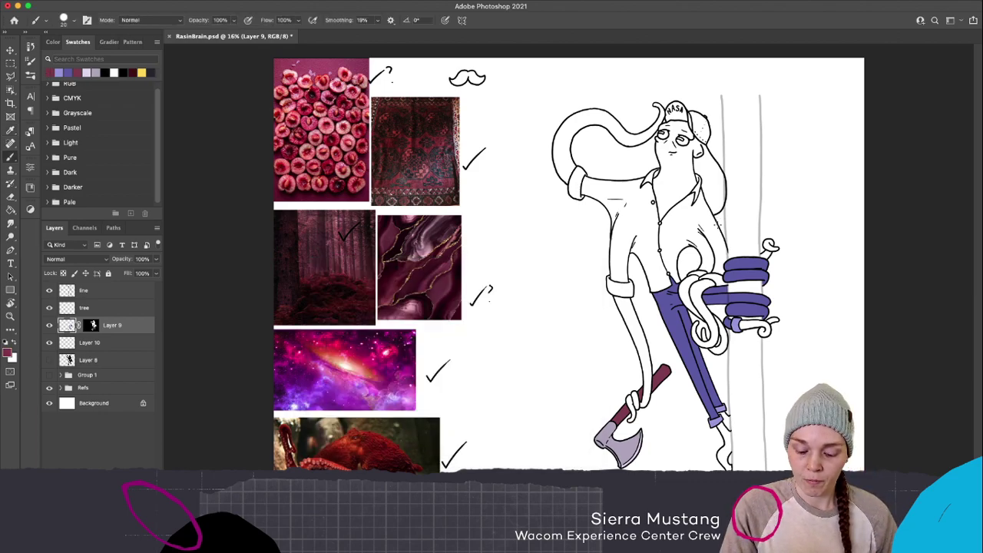
# Brush maroon along the shirt's tree-side edge, around the gap inside the bent arm, and along the hem and opposite side seam
pyautogui.moveTo(691, 233)
pyautogui.mouseDown()
pyautogui.moveTo(729, 228)
pyautogui.moveTo(675, 259)
pyautogui.mouseUp()
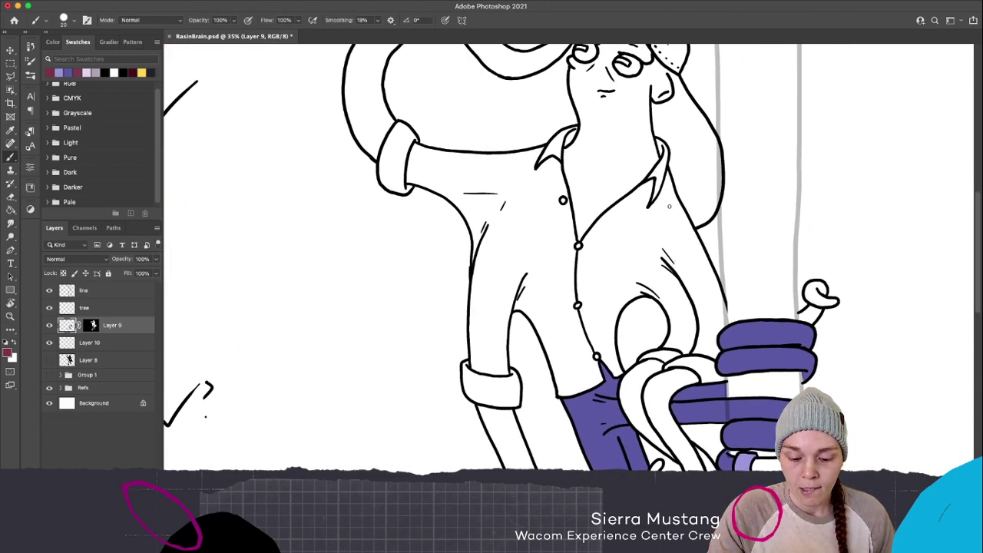
pyautogui.moveTo(666, 168)
pyautogui.mouseDown()
pyautogui.moveTo(723, 294)
pyautogui.moveTo(720, 307)
pyautogui.moveTo(708, 302)
pyautogui.moveTo(726, 308)
pyautogui.moveTo(720, 351)
pyautogui.moveTo(662, 349)
pyautogui.moveTo(692, 352)
pyautogui.mouseUp()
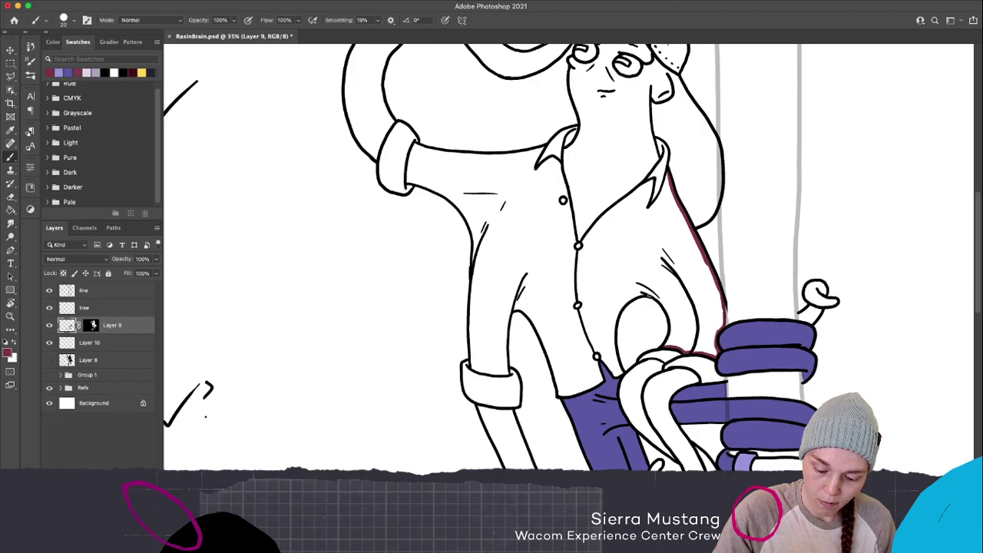
pyautogui.moveTo(649, 293)
pyautogui.mouseDown()
pyautogui.moveTo(665, 310)
pyautogui.moveTo(667, 344)
pyautogui.mouseUp()
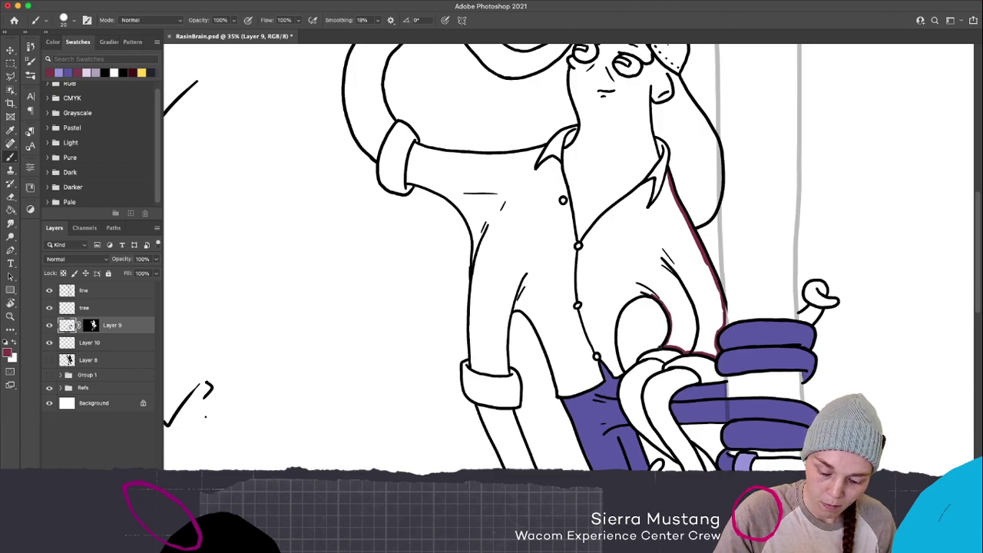
pyautogui.moveTo(620, 374)
pyautogui.mouseDown()
pyautogui.moveTo(619, 307)
pyautogui.moveTo(649, 276)
pyautogui.moveTo(653, 295)
pyautogui.moveTo(638, 295)
pyautogui.moveTo(617, 323)
pyautogui.mouseUp()
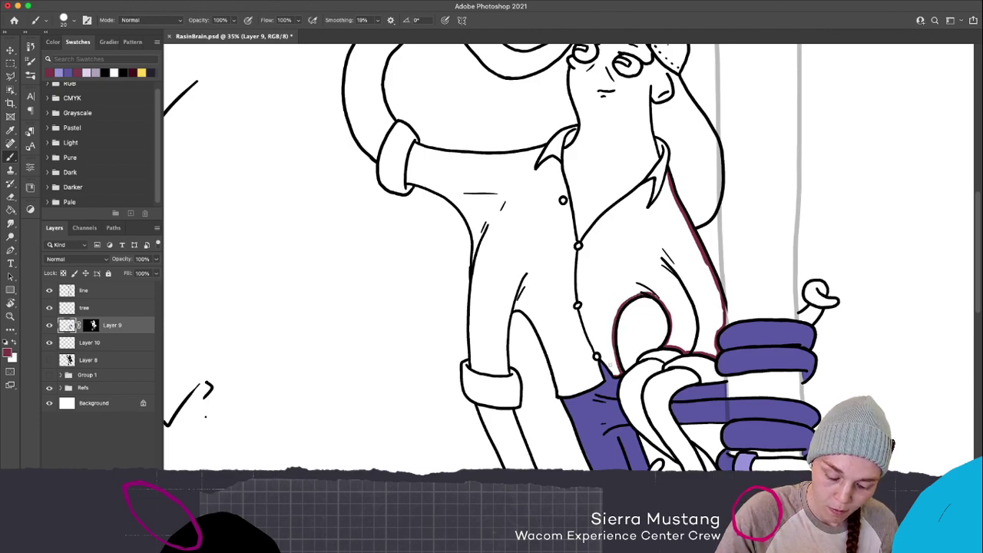
pyautogui.moveTo(598, 356)
pyautogui.mouseDown()
pyautogui.moveTo(602, 392)
pyautogui.moveTo(598, 368)
pyautogui.moveTo(604, 376)
pyautogui.moveTo(571, 396)
pyautogui.moveTo(552, 361)
pyautogui.moveTo(559, 395)
pyautogui.moveTo(554, 372)
pyautogui.moveTo(566, 395)
pyautogui.moveTo(597, 364)
pyautogui.mouseUp()
pyautogui.moveTo(524, 311); pyautogui.dragTo(552, 364)
pyautogui.moveTo(536, 332); pyautogui.dragTo(554, 377)
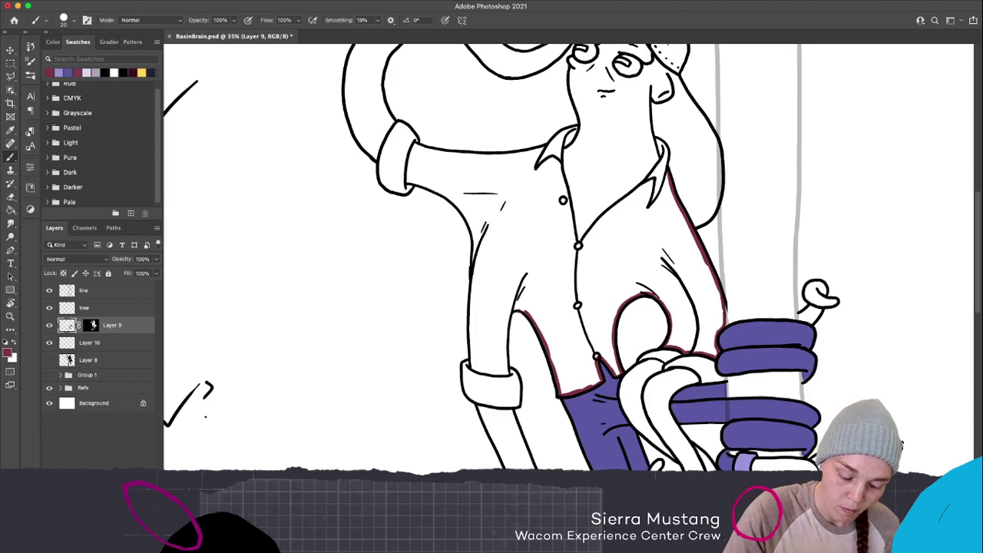
# Outline the lowered sleeve in maroon along both edges from the armpit down to its rolled cuff
pyautogui.moveTo(524, 312); pyautogui.dragTo(510, 317)
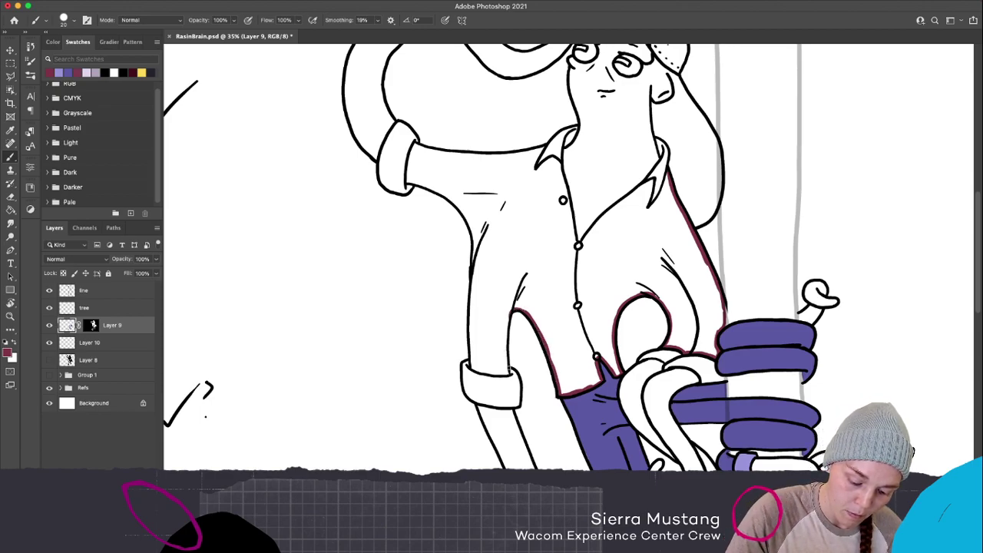
pyautogui.moveTo(508, 375); pyautogui.dragTo(509, 313)
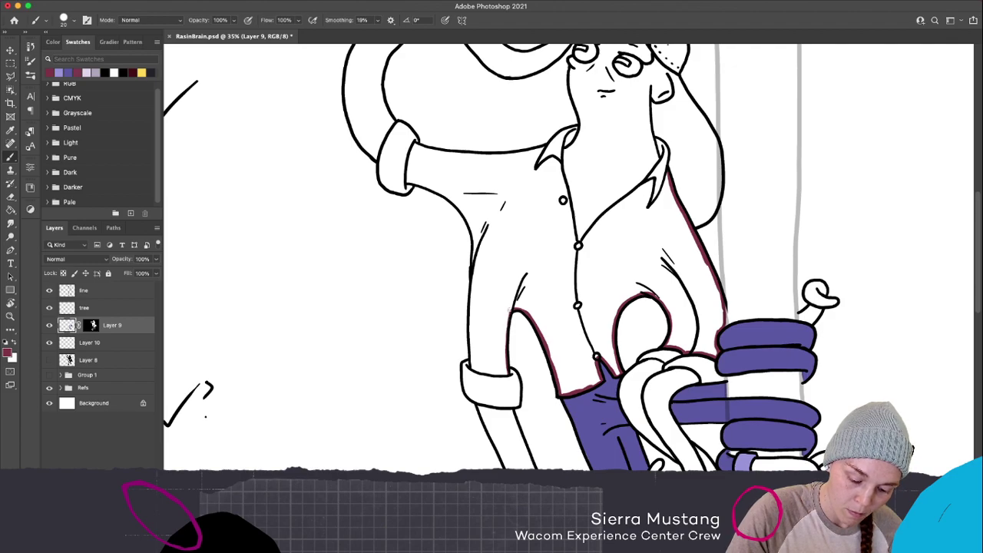
pyautogui.press('super+z')
pyautogui.moveTo(510, 313); pyautogui.dragTo(507, 370)
pyautogui.moveTo(475, 234)
pyautogui.mouseDown()
pyautogui.moveTo(472, 324)
pyautogui.moveTo(471, 267)
pyautogui.mouseUp()
pyautogui.moveTo(472, 311)
pyautogui.mouseDown()
pyautogui.moveTo(471, 364)
pyautogui.moveTo(506, 375)
pyautogui.moveTo(509, 367)
pyautogui.mouseUp()
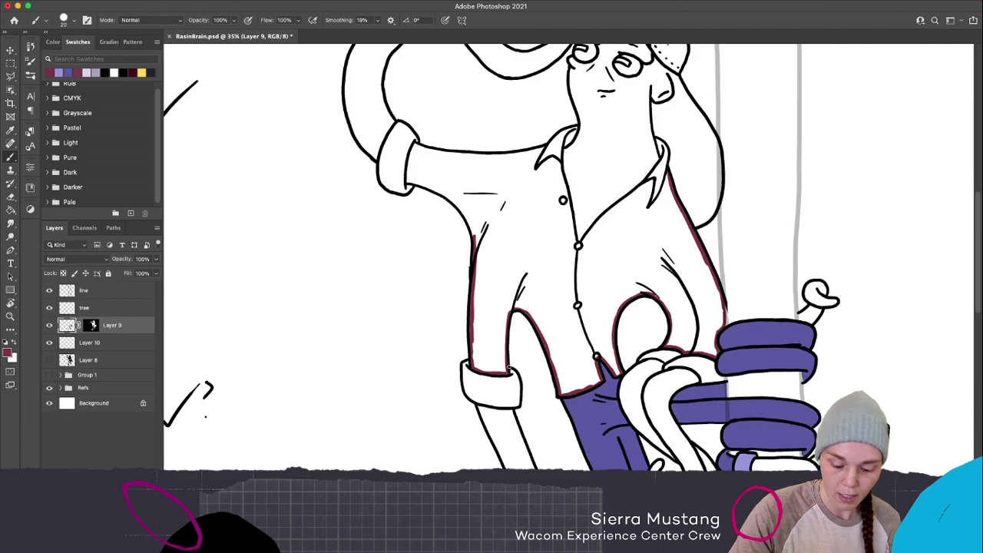
# Outline the raised sleeve, shoulder, collar edges and neckline in maroon, and fill the whole shirt with the Paint Bucket
pyautogui.moveTo(405, 181)
pyautogui.mouseDown()
pyautogui.moveTo(460, 209)
pyautogui.moveTo(473, 241)
pyautogui.mouseUp()
pyautogui.moveTo(415, 141); pyautogui.dragTo(407, 184)
pyautogui.moveTo(415, 144)
pyautogui.mouseDown()
pyautogui.moveTo(508, 156)
pyautogui.moveTo(541, 148)
pyautogui.moveTo(532, 176)
pyautogui.moveTo(554, 156)
pyautogui.moveTo(577, 246)
pyautogui.moveTo(596, 226)
pyautogui.mouseUp()
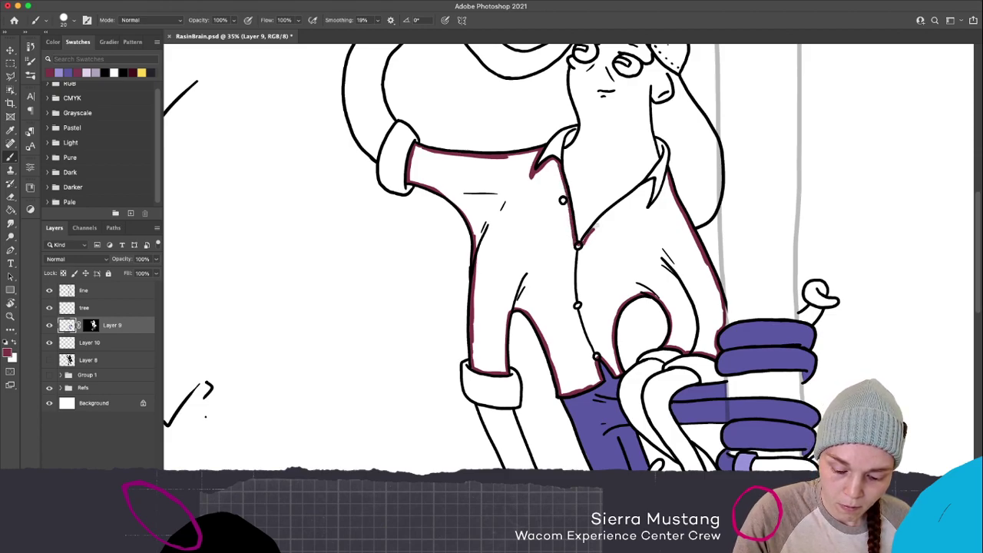
pyautogui.moveTo(649, 183); pyautogui.dragTo(596, 225)
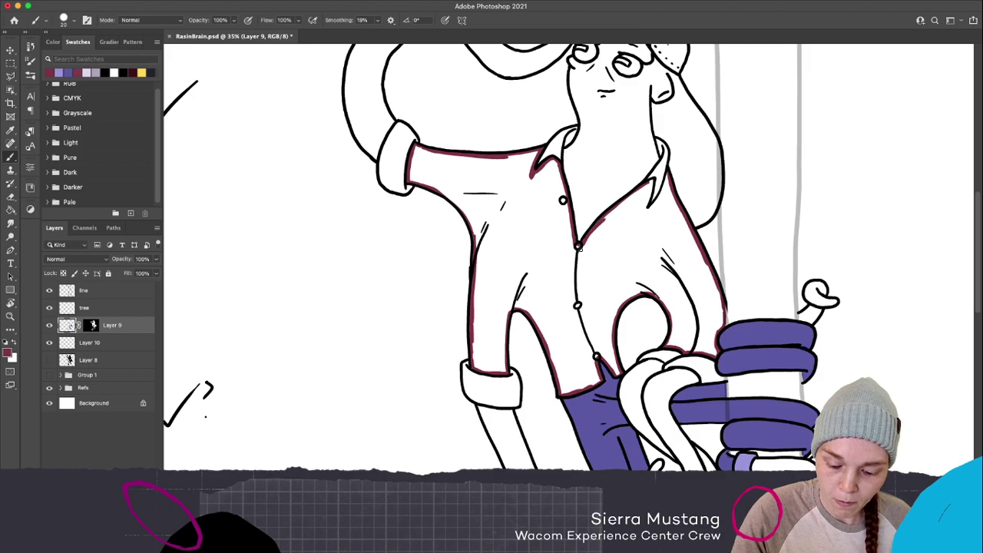
pyautogui.moveTo(649, 183)
pyautogui.mouseDown()
pyautogui.moveTo(643, 213)
pyautogui.moveTo(662, 195)
pyautogui.moveTo(656, 201)
pyautogui.mouseUp()
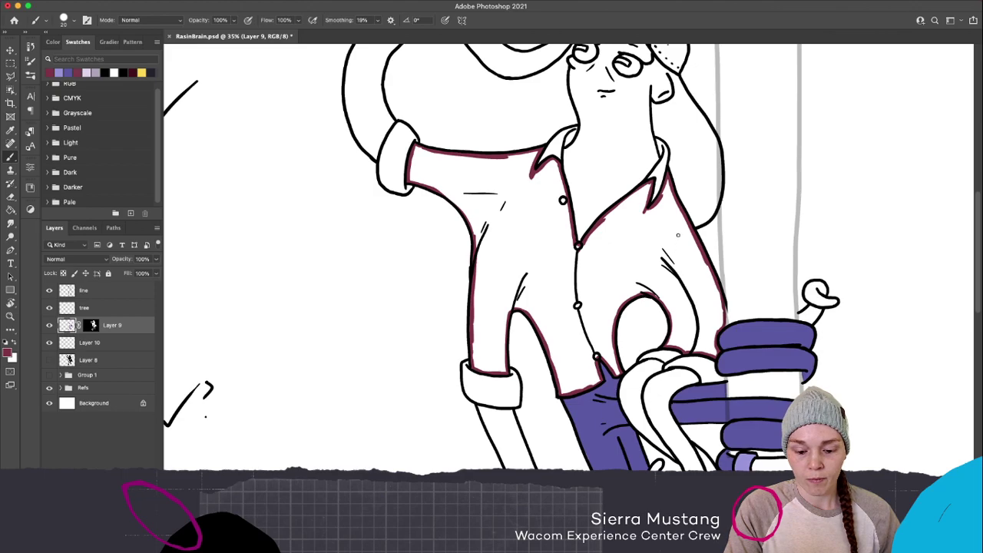
pyautogui.press('g')
pyautogui.click(686, 263)
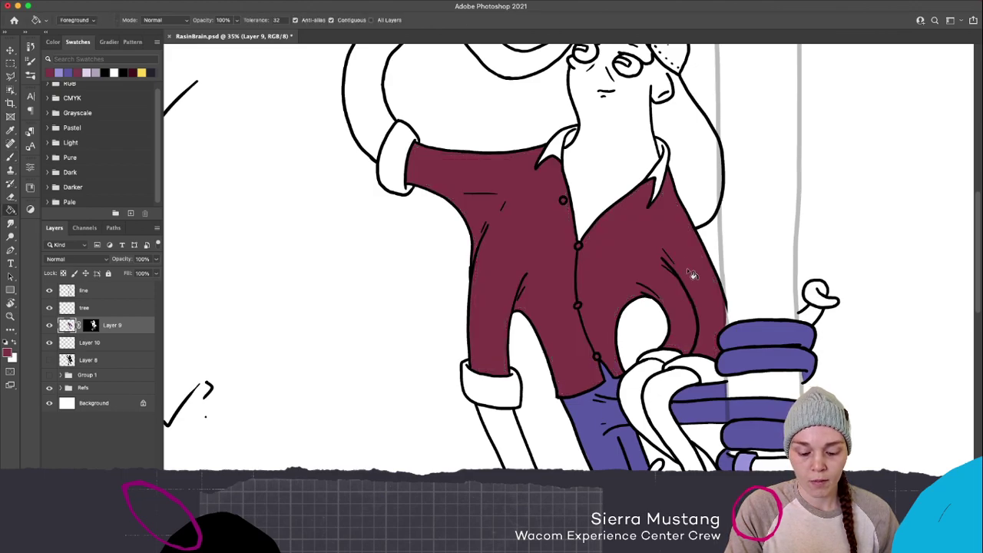
# Set the foreground colour to dark grey #252525 and paint the shirt's four buttons
pyautogui.press('b')
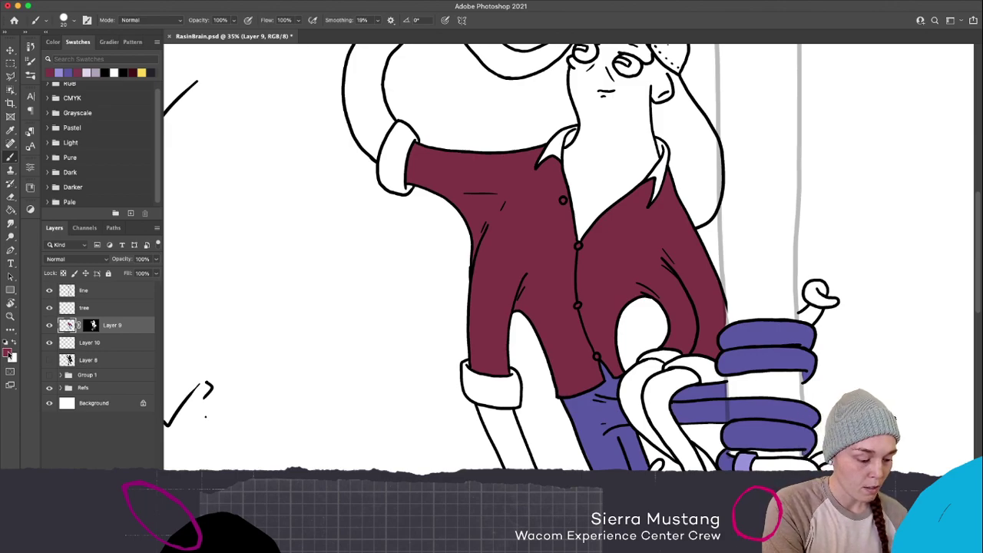
pyautogui.click(8, 352)
pyautogui.moveTo(401, 346); pyautogui.dragTo(316, 399)
pyautogui.click(548, 283)
pyautogui.press('b')
pyautogui.click(563, 201)
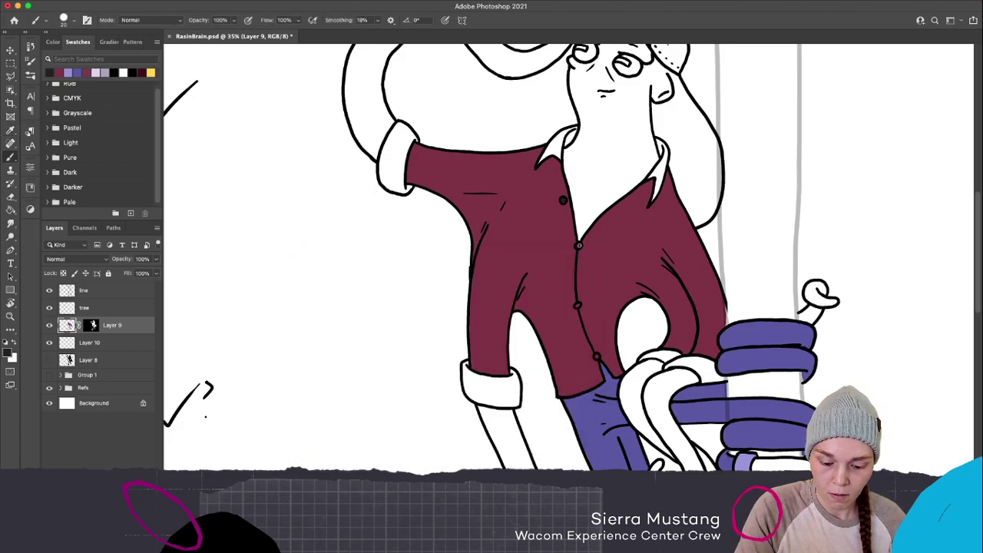
pyautogui.moveTo(577, 305); pyautogui.dragTo(579, 305)
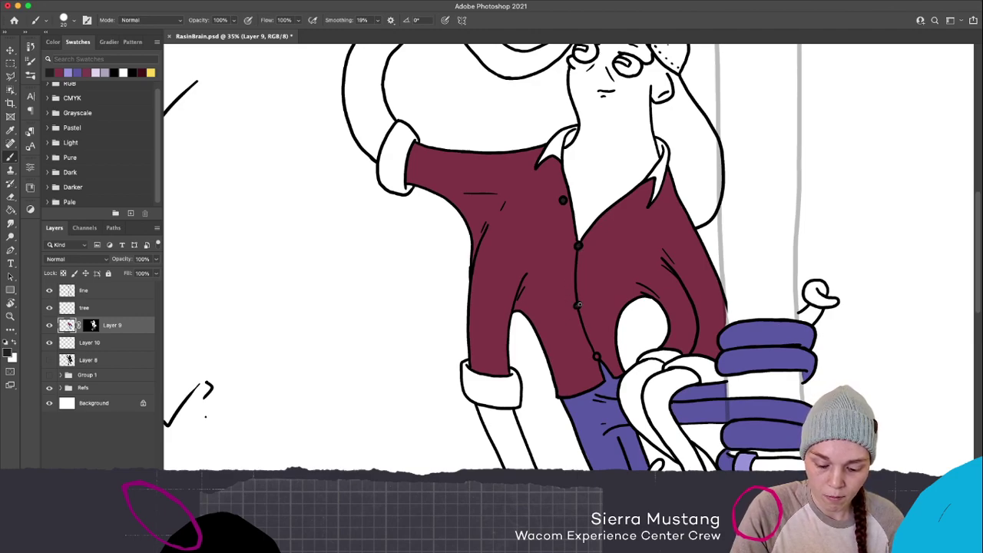
pyautogui.click(597, 355)
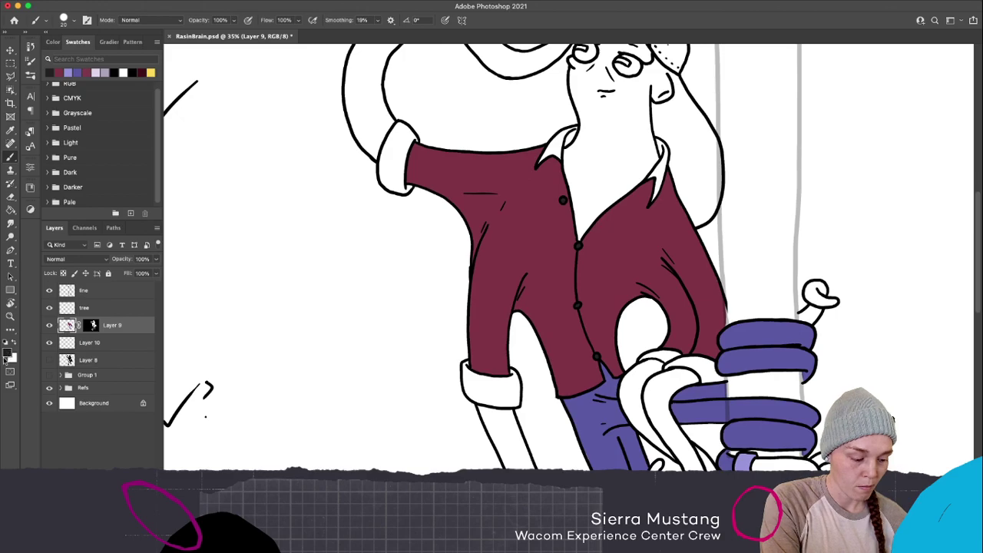
# Try a dusty pink #9d6473, based on the recent maroon swatch, on one collar flap and undo the stroke
pyautogui.click(8, 352)
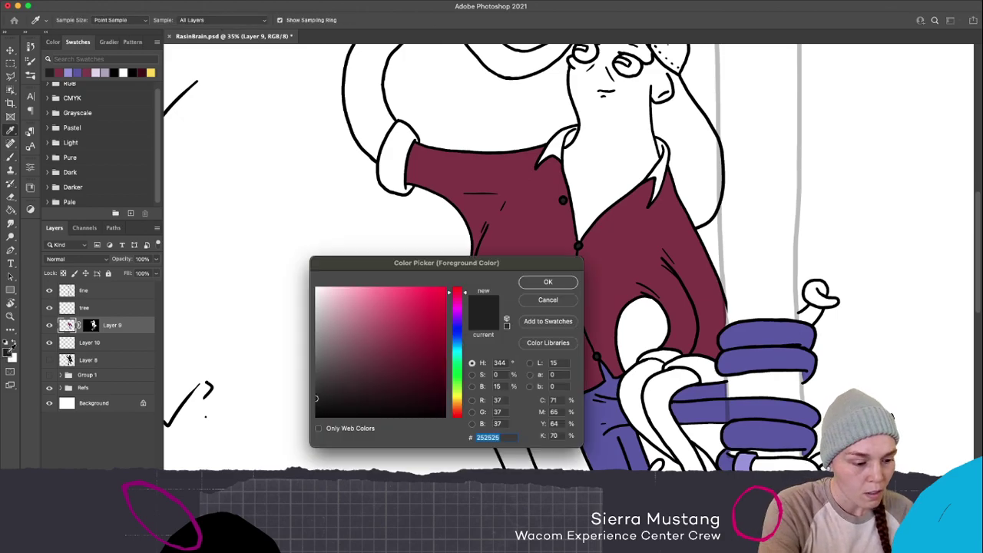
pyautogui.click(60, 70)
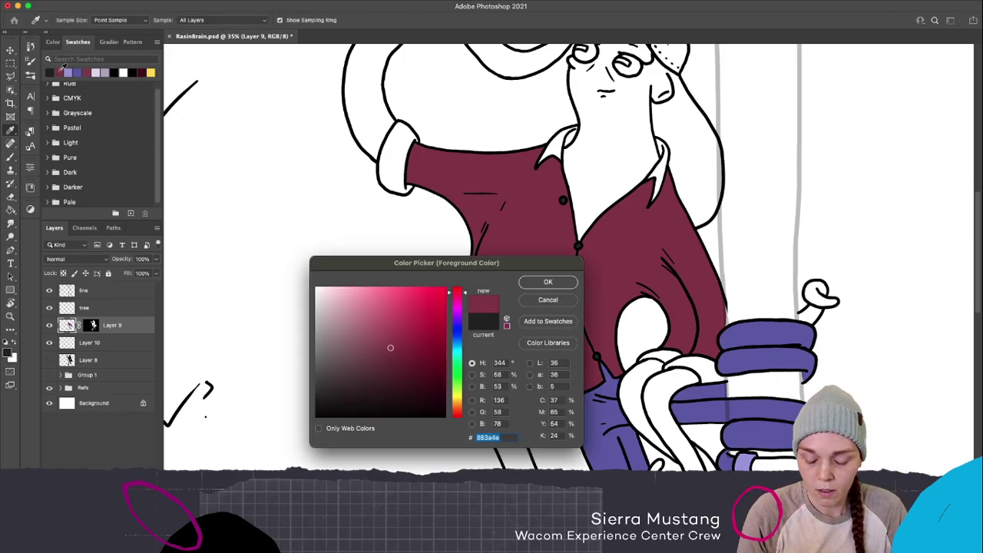
pyautogui.moveTo(379, 337); pyautogui.dragTo(363, 336)
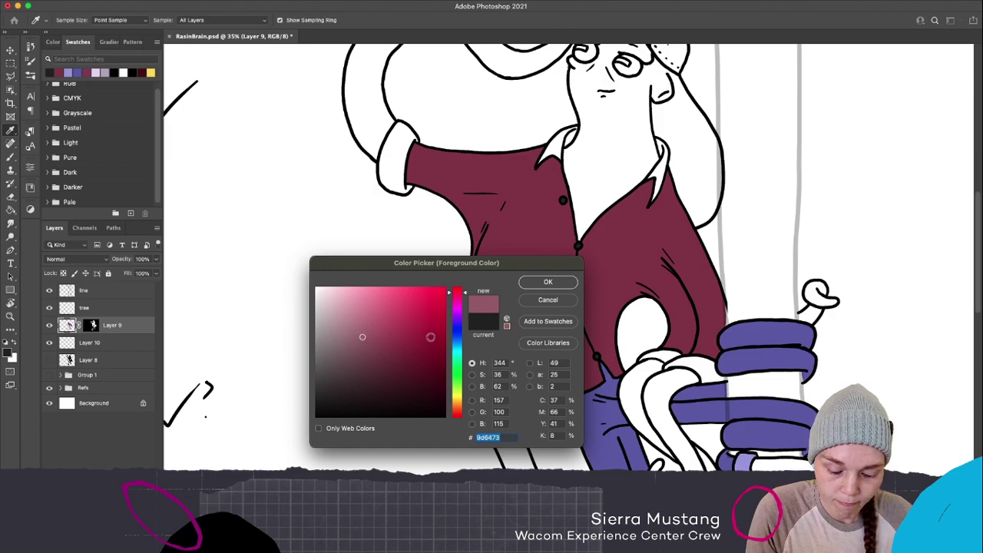
pyautogui.click(541, 283)
pyautogui.press('b')
pyautogui.moveTo(539, 160); pyautogui.dragTo(565, 132)
pyautogui.hotkey('ctrl', 'z')
# Lighten the foreground colour to dusty pink #ab7482 and paint both collar flaps of the shirt
pyautogui.click(8, 351)
pyautogui.click(357, 330)
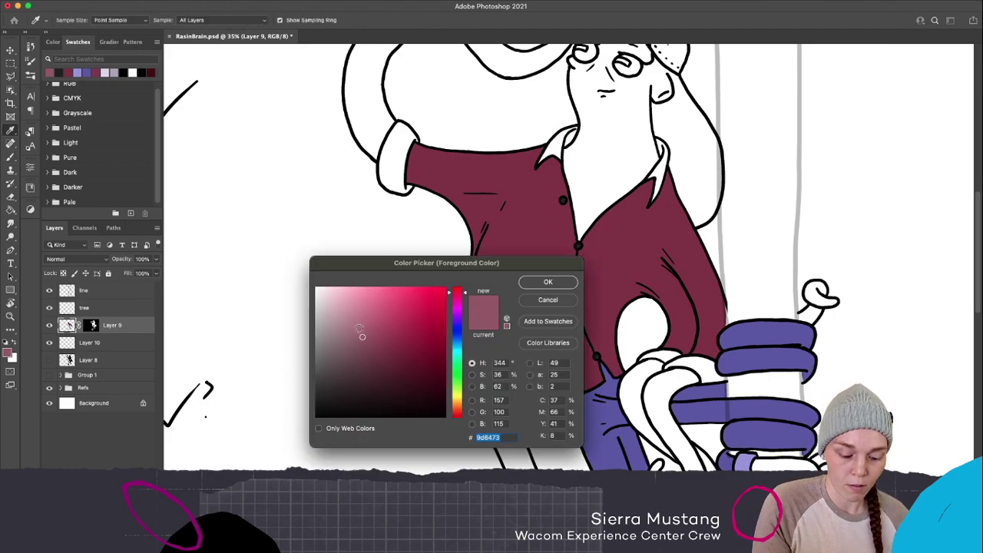
pyautogui.click(548, 282)
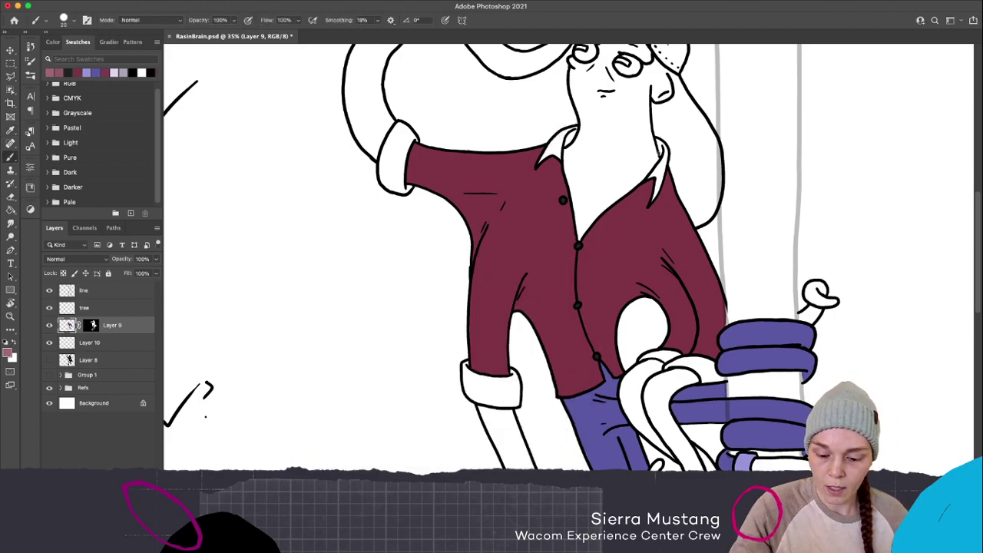
pyautogui.moveTo(651, 177)
pyautogui.mouseDown()
pyautogui.moveTo(667, 157)
pyautogui.moveTo(651, 203)
pyautogui.mouseUp()
pyautogui.moveTo(667, 158)
pyautogui.mouseDown()
pyautogui.moveTo(657, 194)
pyautogui.moveTo(658, 140)
pyautogui.moveTo(663, 147)
pyautogui.mouseUp()
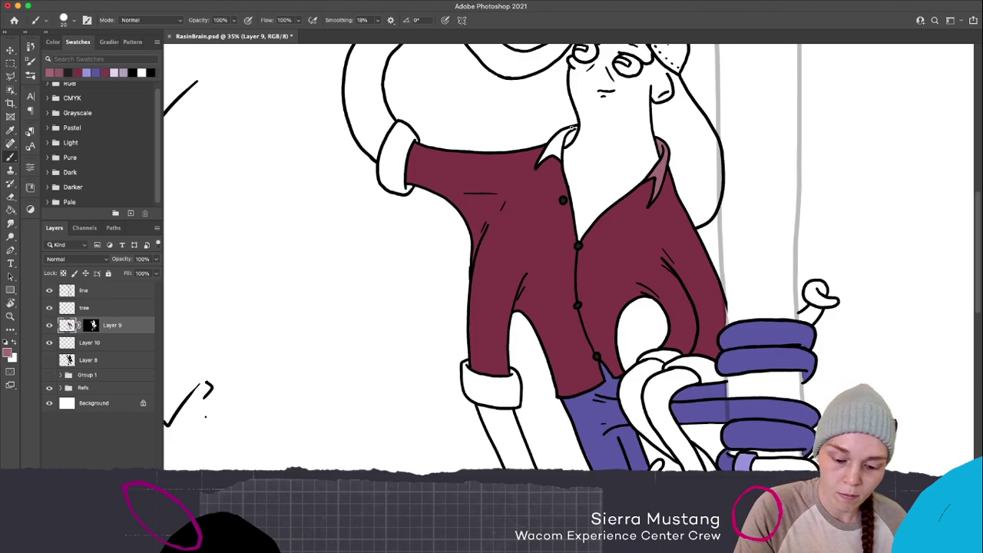
pyautogui.moveTo(575, 127)
pyautogui.mouseDown()
pyautogui.moveTo(540, 162)
pyautogui.moveTo(559, 158)
pyautogui.moveTo(571, 127)
pyautogui.moveTo(573, 140)
pyautogui.moveTo(550, 154)
pyautogui.mouseUp()
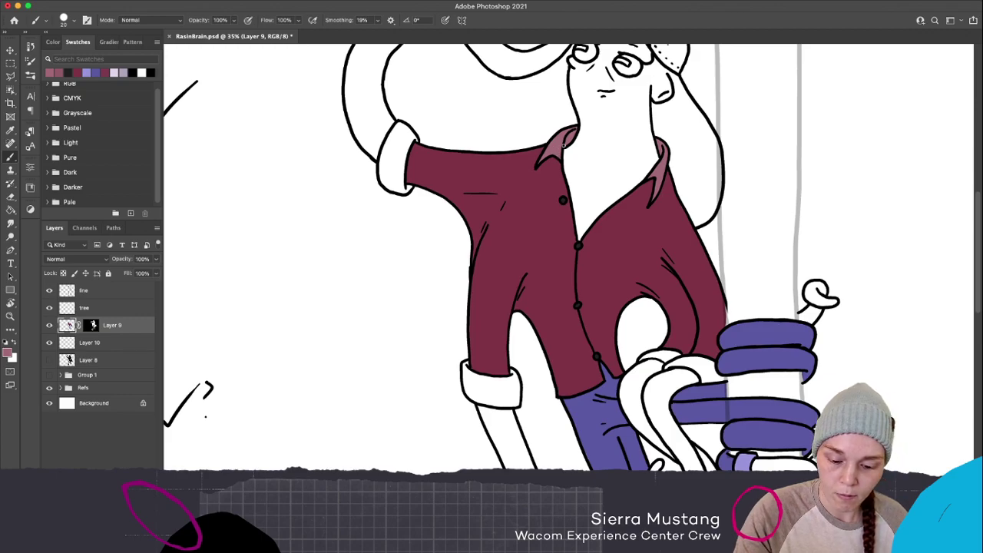
# Brush dusty pink along the edges of the bent arm's rolled cuff beside the tree
pyautogui.moveTo(639, 358); pyautogui.dragTo(684, 355)
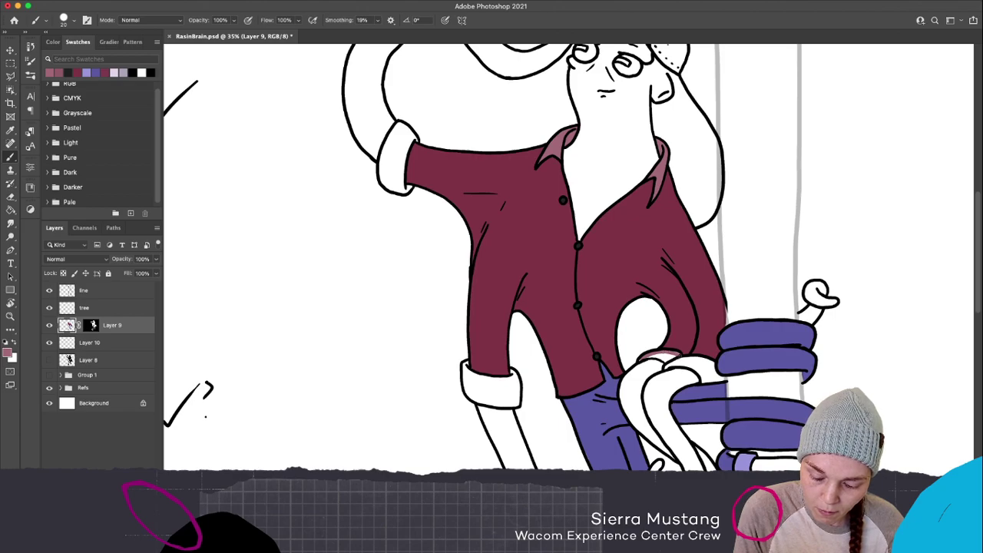
pyautogui.moveTo(681, 360)
pyautogui.mouseDown()
pyautogui.moveTo(719, 358)
pyautogui.moveTo(724, 379)
pyautogui.mouseUp()
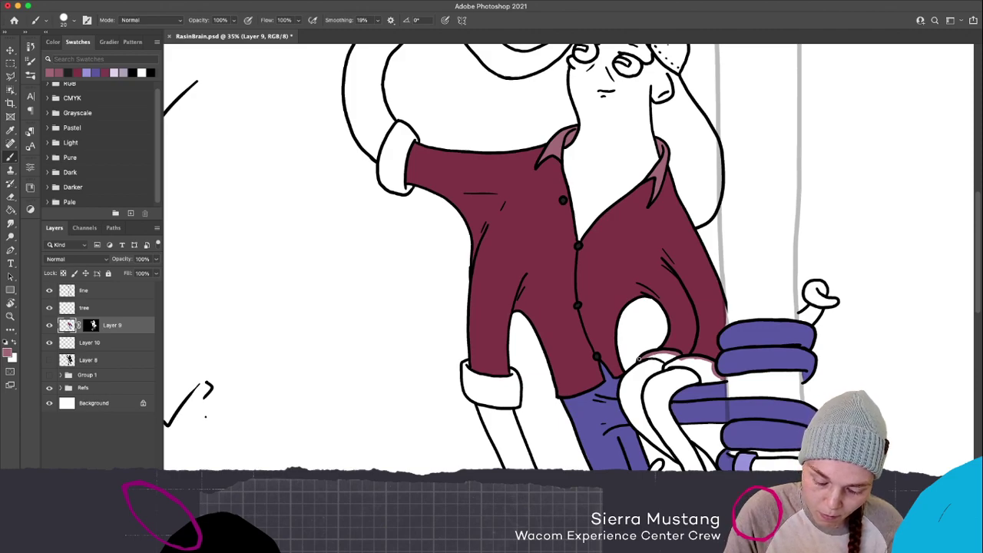
pyautogui.moveTo(649, 358); pyautogui.dragTo(723, 383)
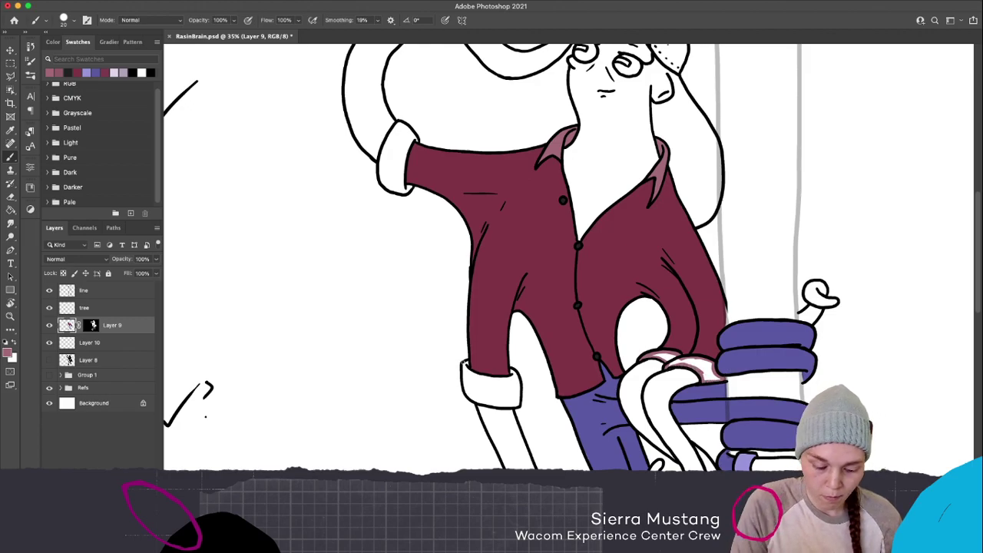
# Outline the rolled cuffs of the lowered and raised sleeves in dusty pink
pyautogui.moveTo(466, 360)
pyautogui.mouseDown()
pyautogui.moveTo(467, 397)
pyautogui.moveTo(482, 403)
pyautogui.mouseUp()
pyautogui.moveTo(510, 368)
pyautogui.mouseDown()
pyautogui.moveTo(514, 403)
pyautogui.moveTo(480, 399)
pyautogui.moveTo(507, 406)
pyautogui.mouseUp()
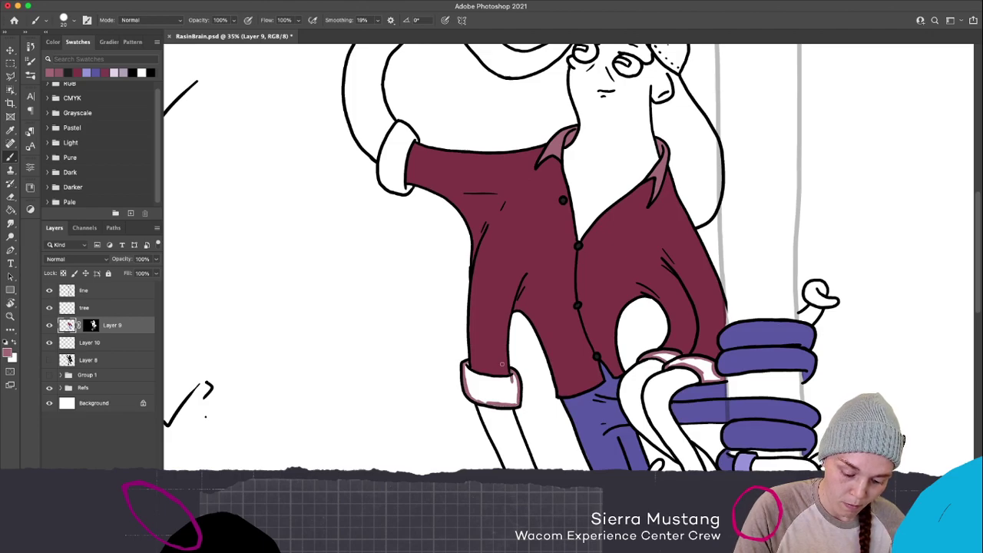
pyautogui.moveTo(469, 369); pyautogui.dragTo(512, 378)
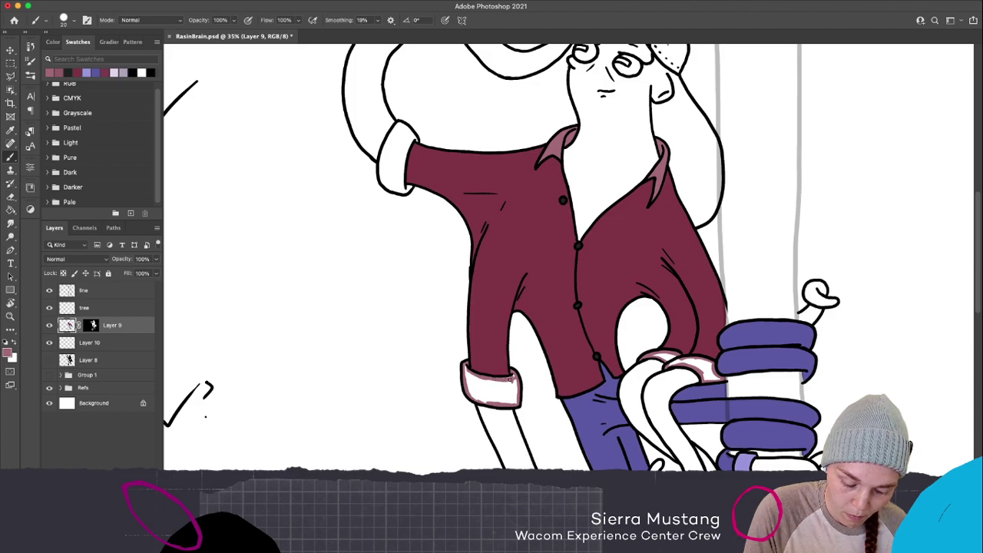
pyautogui.moveTo(399, 124)
pyautogui.mouseDown()
pyautogui.moveTo(378, 181)
pyautogui.moveTo(410, 192)
pyautogui.moveTo(415, 180)
pyautogui.mouseUp()
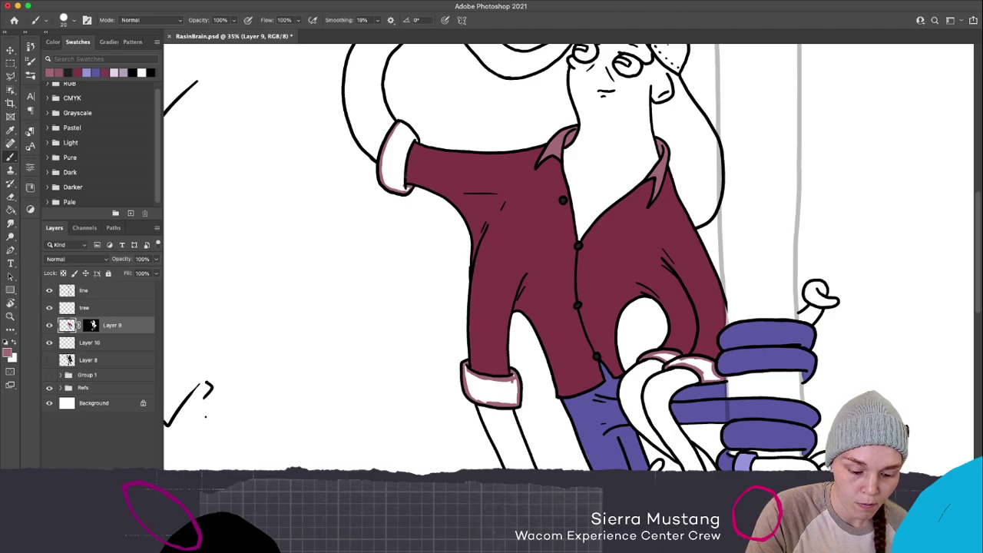
pyautogui.moveTo(417, 141)
pyautogui.mouseDown()
pyautogui.moveTo(401, 123)
pyautogui.moveTo(413, 138)
pyautogui.moveTo(404, 186)
pyautogui.mouseUp()
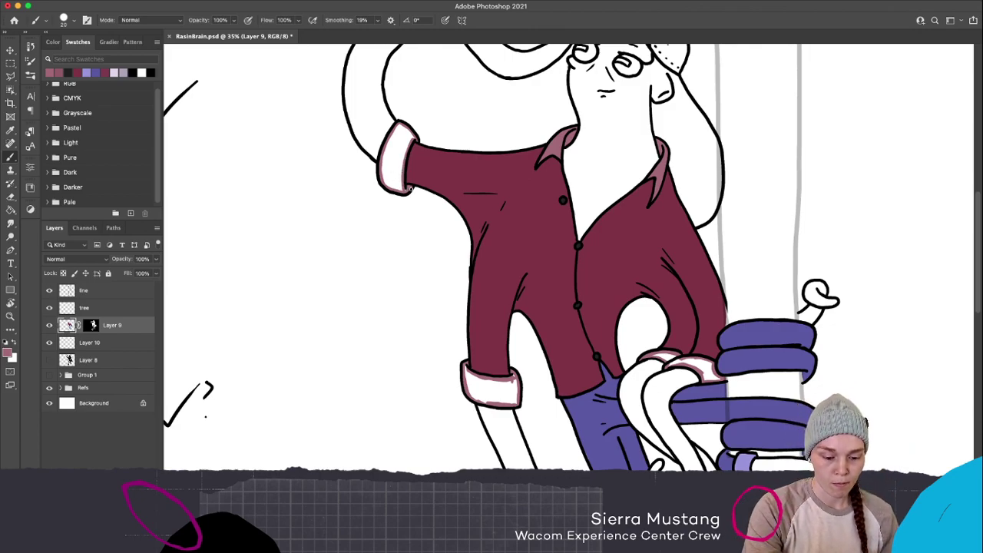
# Fill the outlined cuffs of the raised, lowered and bent arms with dusty pink using the Paint Bucket
pyautogui.press('g')
pyautogui.click(400, 171)
pyautogui.click(510, 398)
pyautogui.click(701, 372)
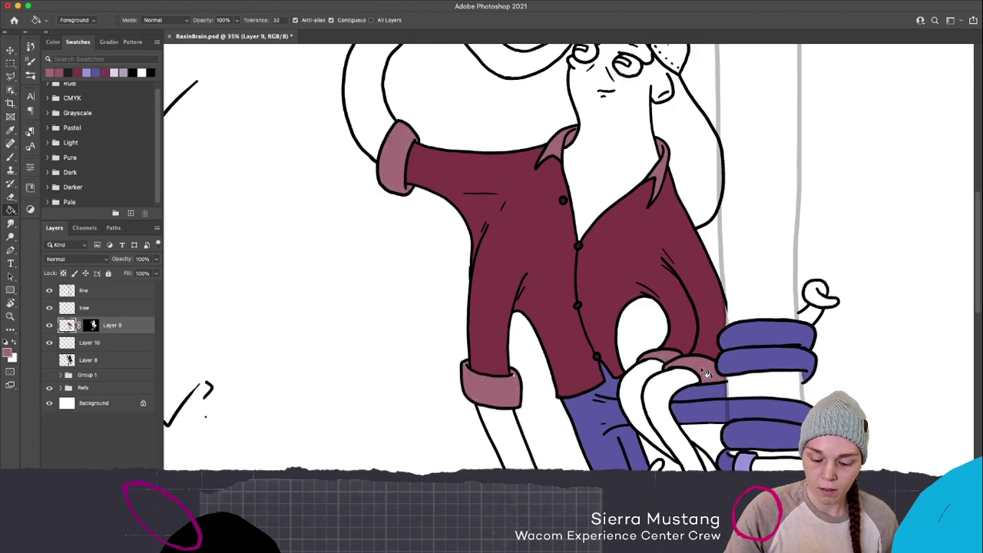
# Mix a light pink foreground colour #ffb8f4 with hue 309° for the cap
pyautogui.press('b')
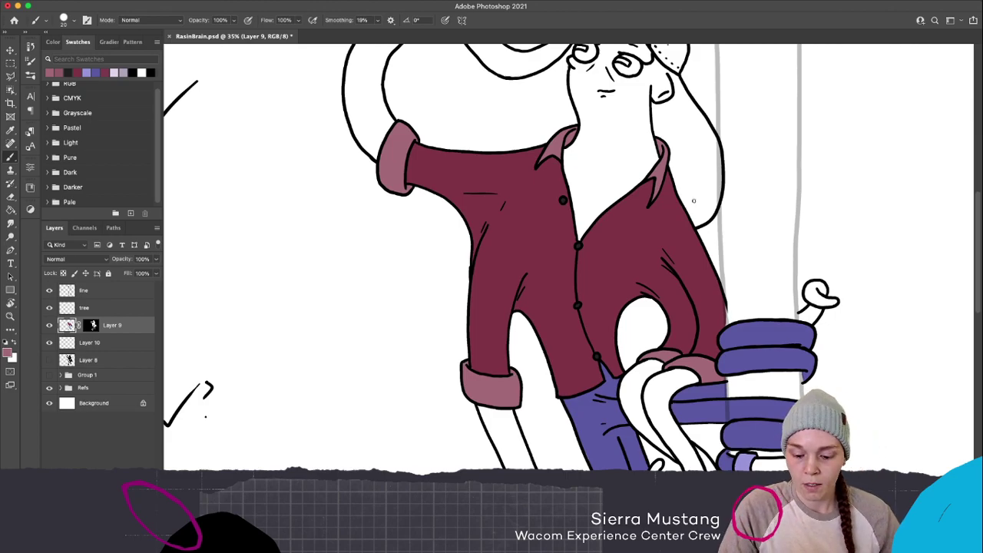
pyautogui.scroll(5, 697, 206)
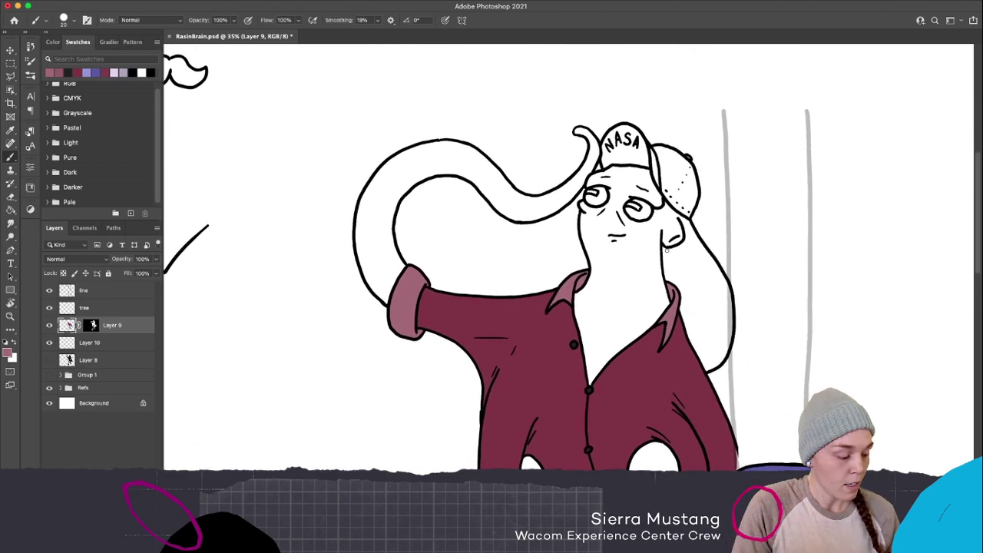
pyautogui.click(10, 354)
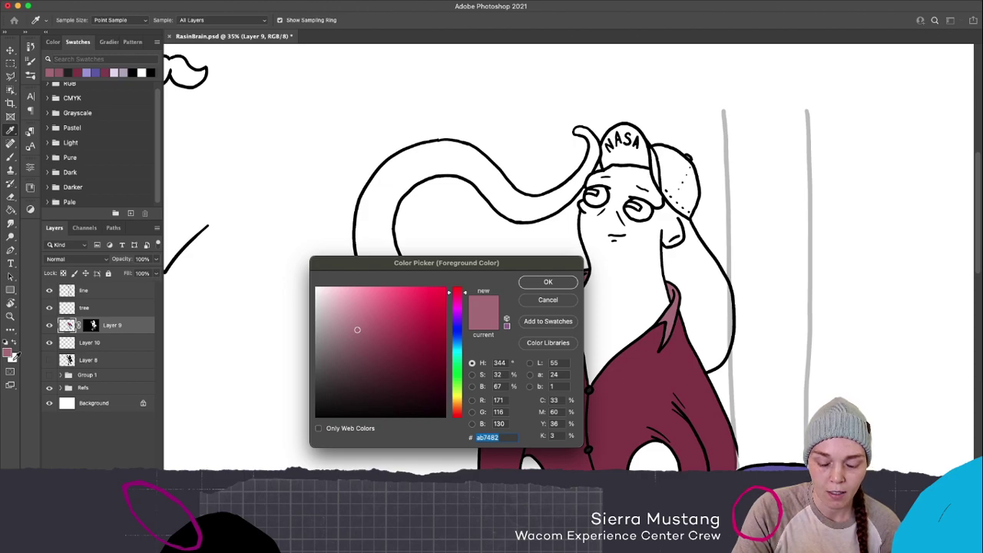
pyautogui.moveTo(466, 292); pyautogui.dragTo(465, 305)
pyautogui.moveTo(368, 299)
pyautogui.mouseDown()
pyautogui.moveTo(360, 295)
pyautogui.moveTo(377, 284)
pyautogui.moveTo(348, 287)
pyautogui.mouseUp()
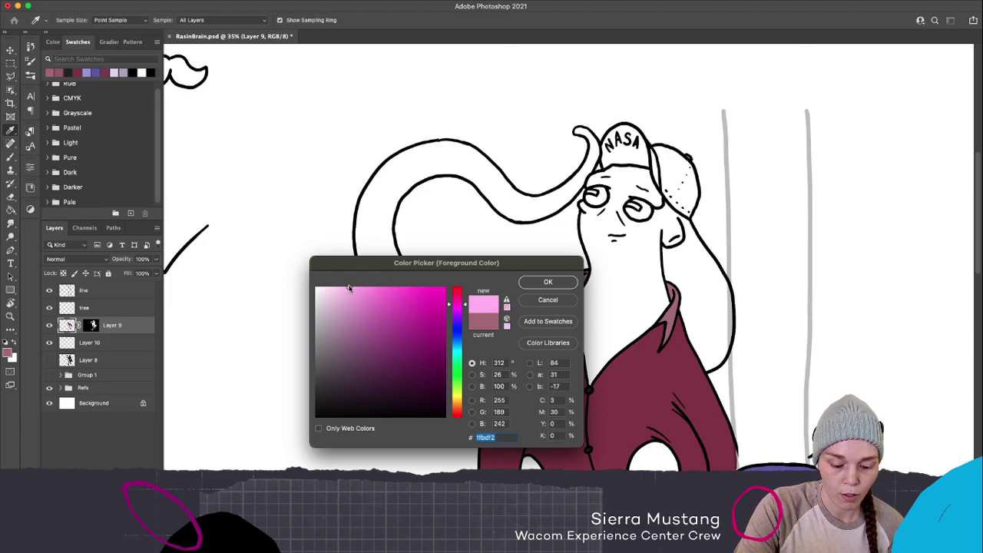
pyautogui.moveTo(465, 306); pyautogui.dragTo(463, 302)
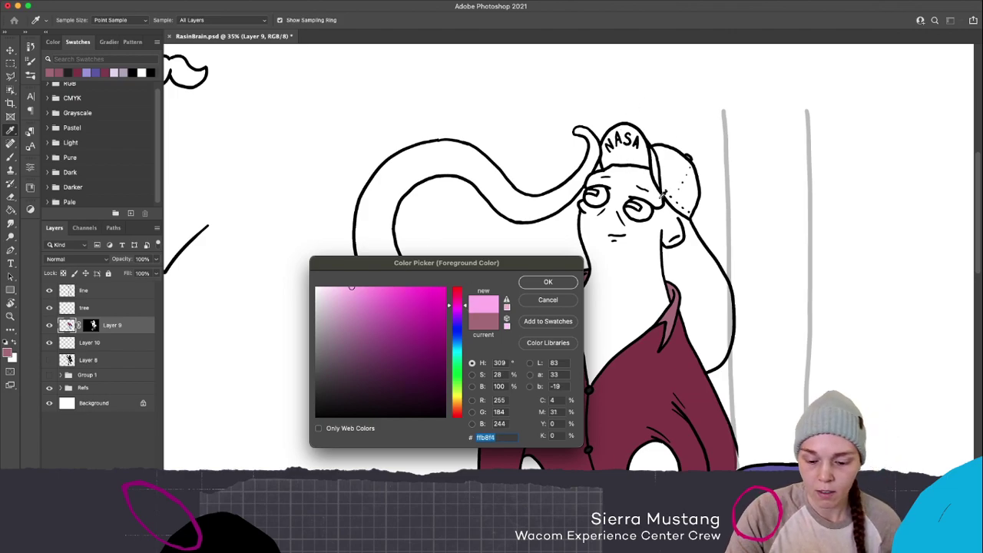
pyautogui.click(565, 282)
pyautogui.press('b')
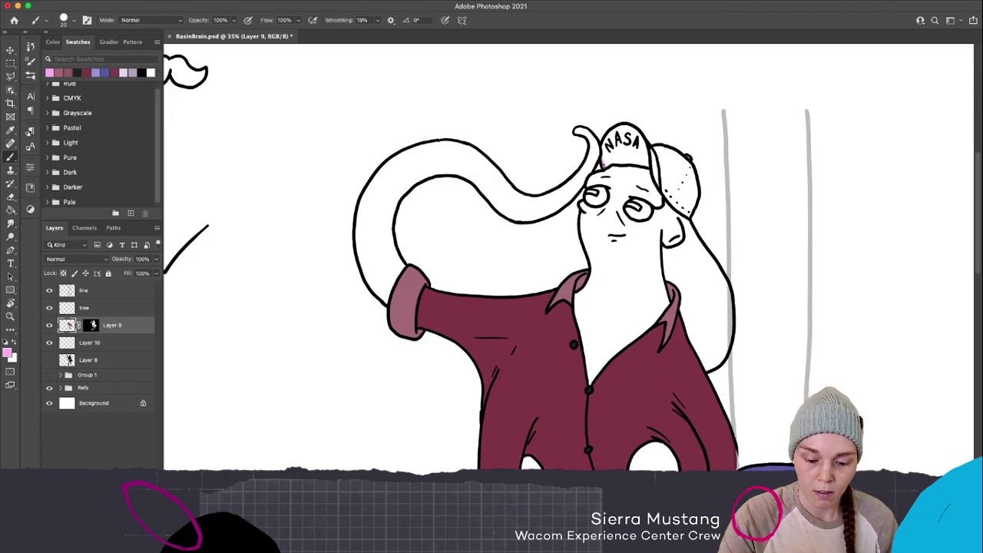
# Outline the cap's NASA section in light pink and fill it with the Paint Bucket
pyautogui.moveTo(604, 165)
pyautogui.mouseDown()
pyautogui.moveTo(616, 130)
pyautogui.moveTo(630, 127)
pyautogui.moveTo(619, 126)
pyautogui.moveTo(639, 135)
pyautogui.mouseUp()
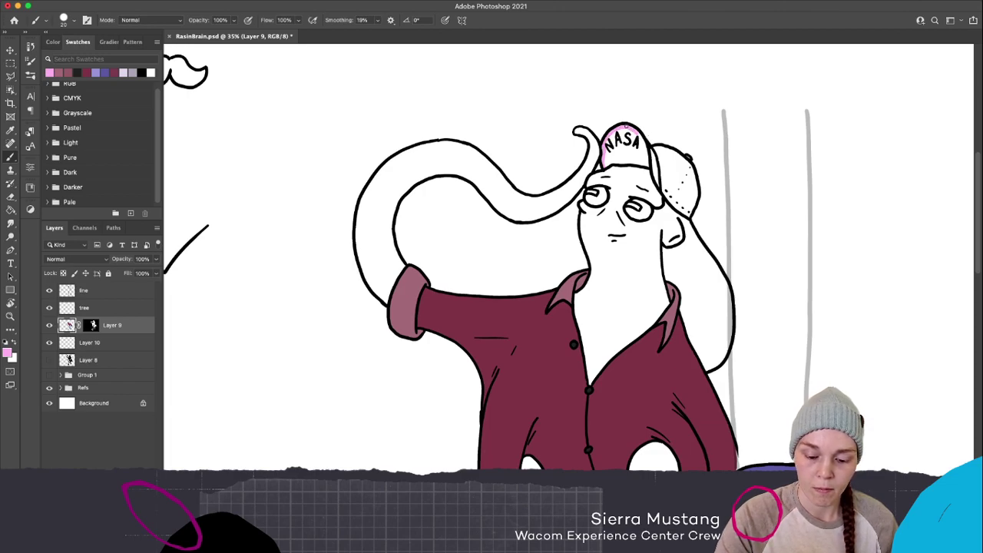
pyautogui.moveTo(628, 126)
pyautogui.mouseDown()
pyautogui.moveTo(647, 162)
pyautogui.moveTo(621, 164)
pyautogui.moveTo(650, 163)
pyautogui.moveTo(637, 162)
pyautogui.moveTo(646, 154)
pyautogui.mouseUp()
pyautogui.press('g')
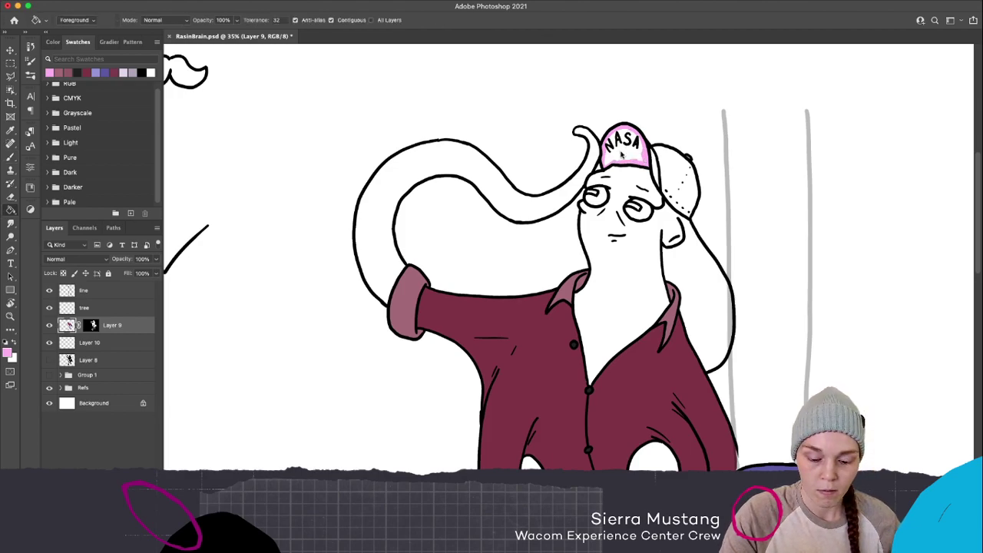
pyautogui.click(625, 154)
# Lighten the recent lavender swatch to #bcb6f6 and paint the narrow cap strip between the NASA section and the dotted panel
pyautogui.press('b')
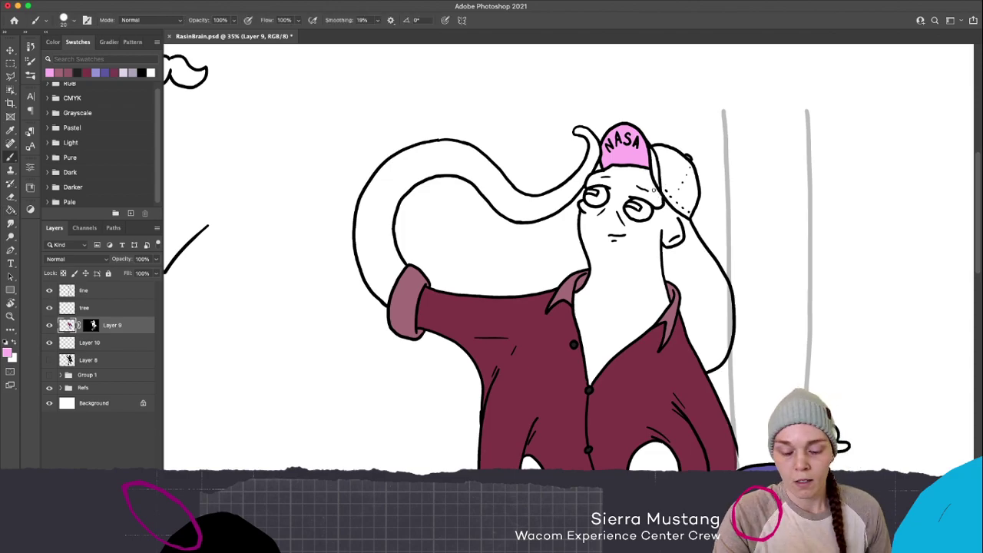
pyautogui.click(7, 353)
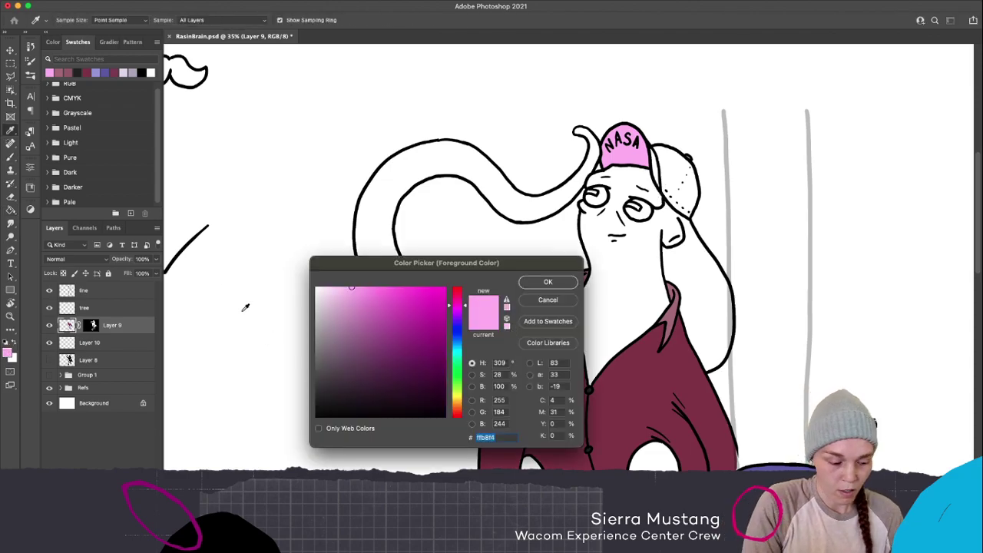
pyautogui.click(95, 70)
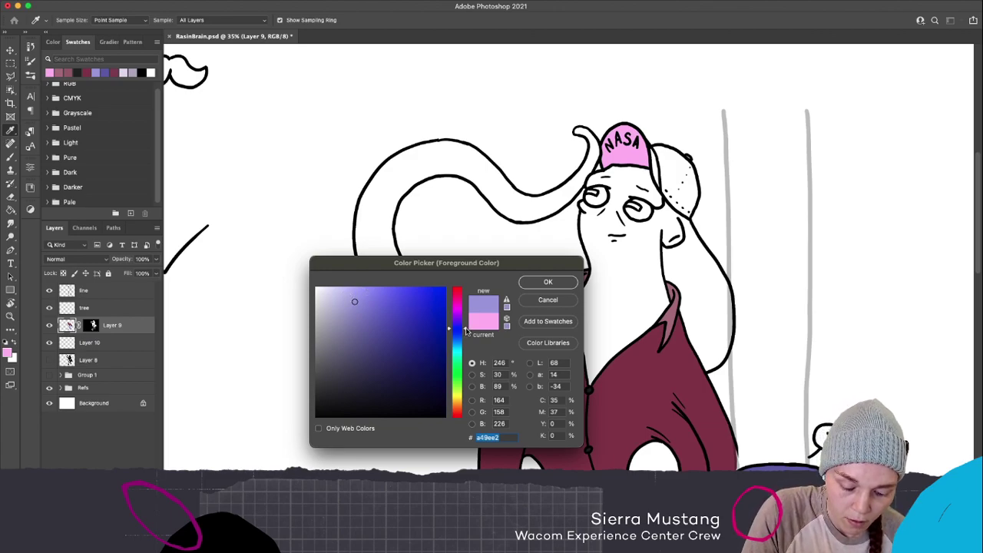
pyautogui.moveTo(352, 294); pyautogui.dragTo(349, 291)
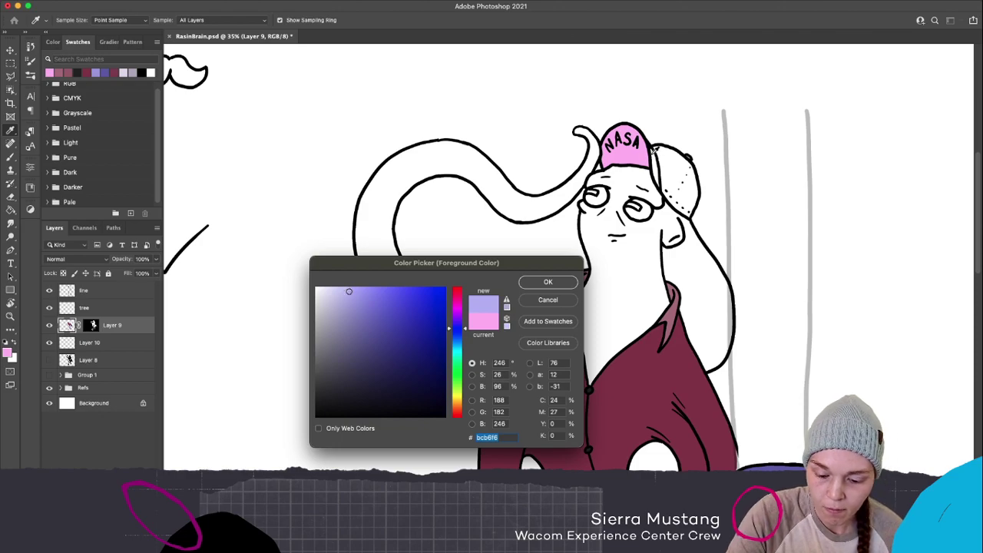
pyautogui.press('Return')
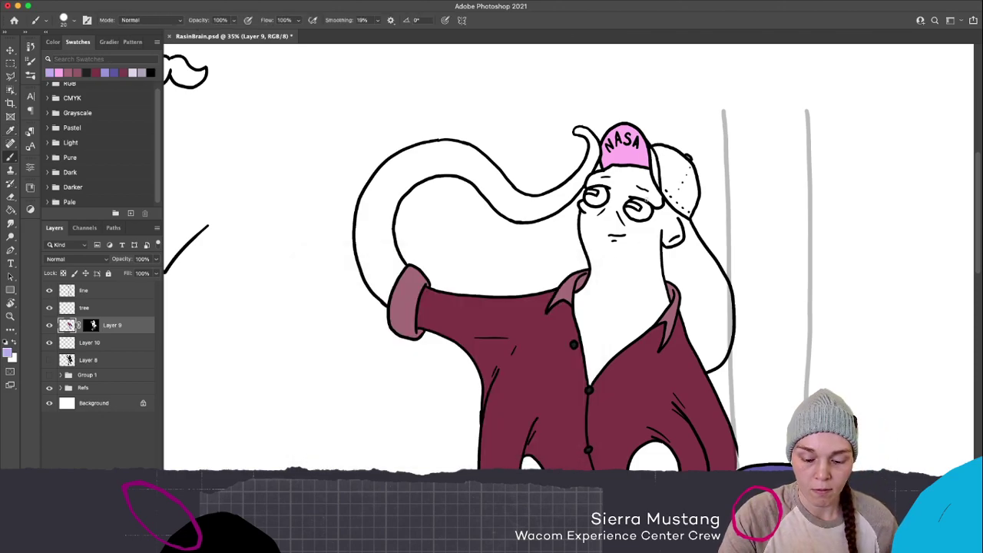
pyautogui.moveTo(650, 146)
pyautogui.mouseDown()
pyautogui.moveTo(658, 185)
pyautogui.moveTo(657, 174)
pyautogui.mouseUp()
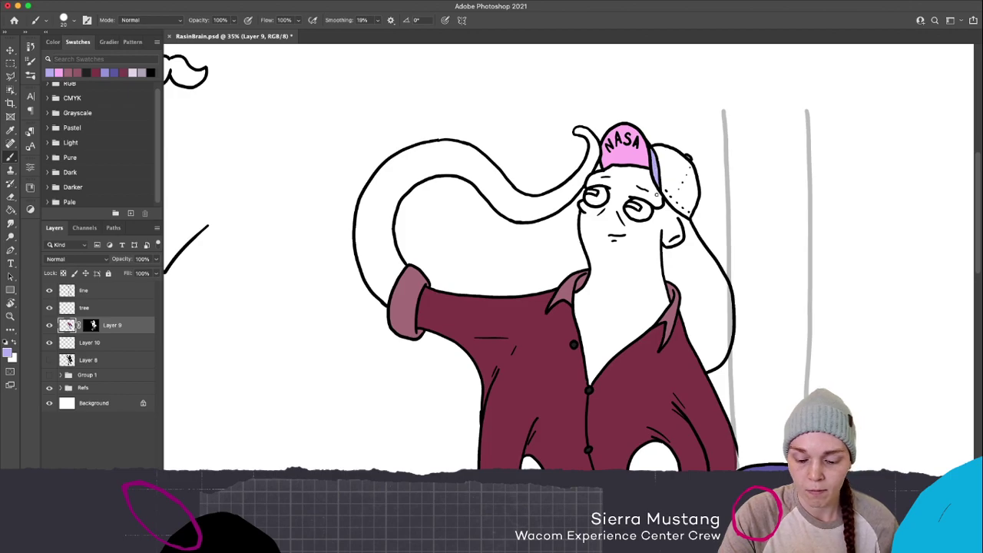
# Mix a light blue foreground colour #93bcff with hue 217° for the cap's dotted panel
pyautogui.click(8, 351)
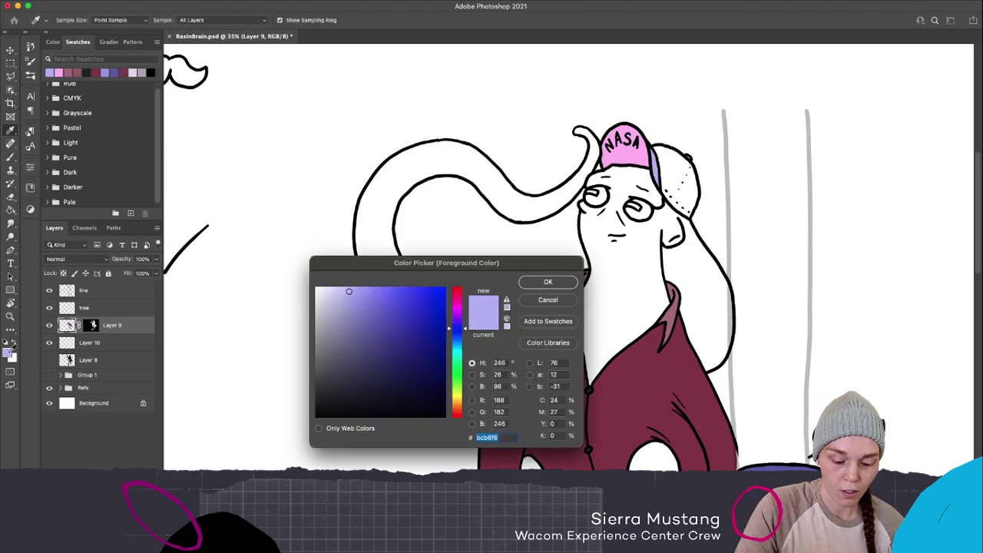
pyautogui.moveTo(466, 330); pyautogui.dragTo(468, 338)
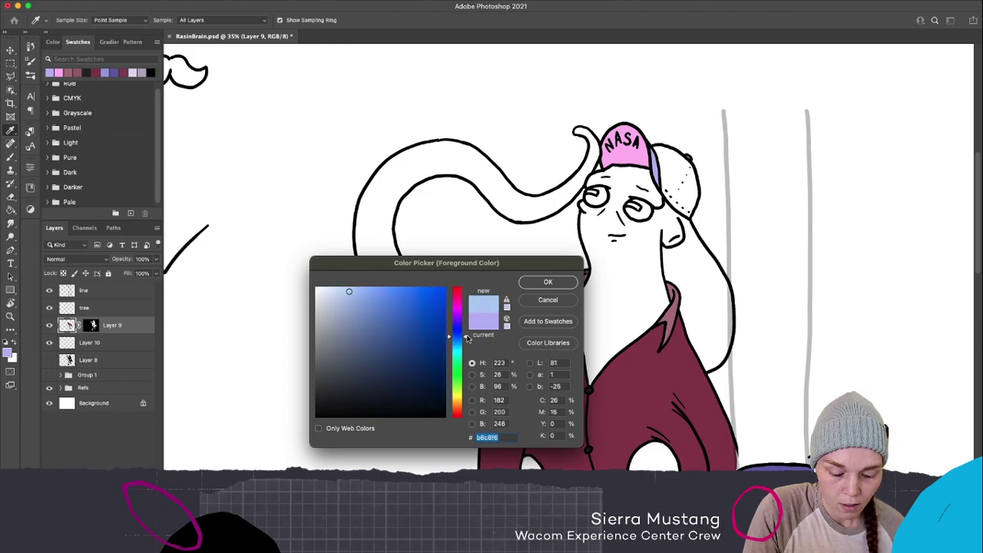
pyautogui.moveTo(353, 298); pyautogui.dragTo(364, 286)
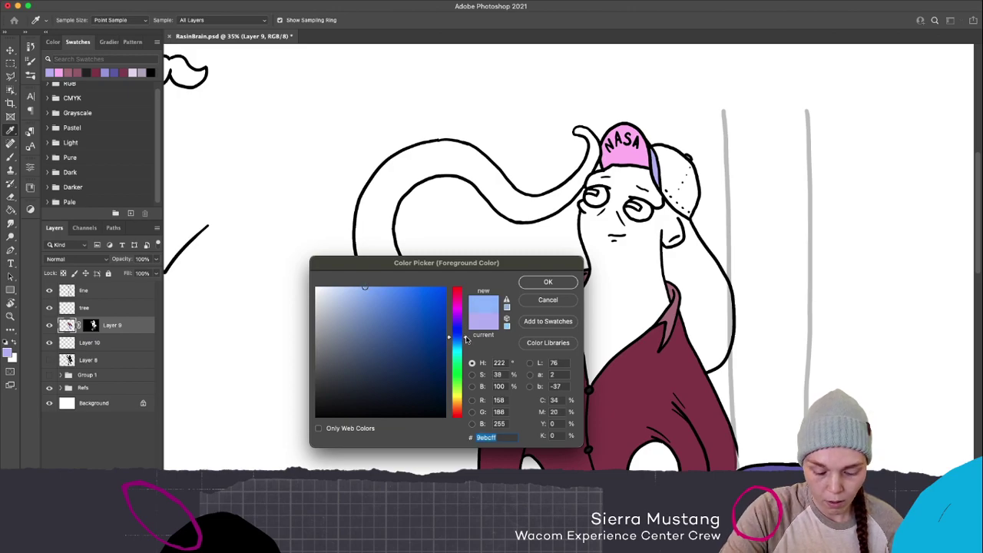
pyautogui.moveTo(466, 339); pyautogui.dragTo(464, 339)
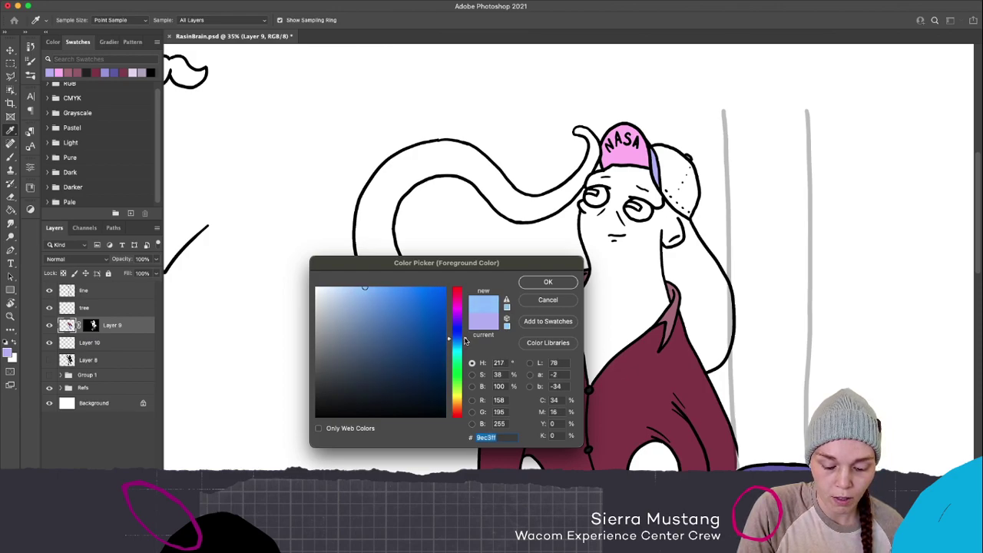
pyautogui.moveTo(374, 283); pyautogui.dragTo(371, 285)
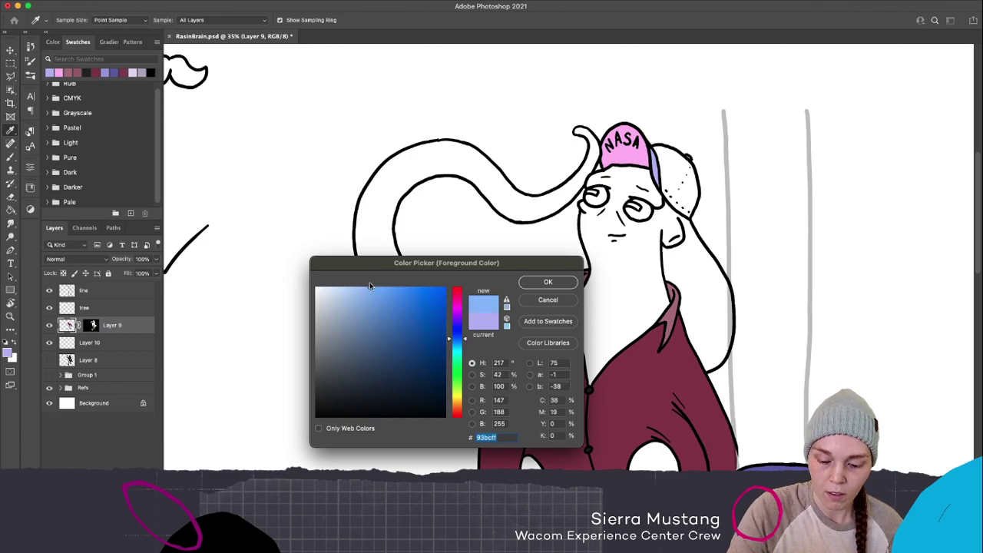
pyautogui.click(568, 286)
# Outline the cap's dotted panel in light blue with the brush and fill it using the Paint Bucket
pyautogui.press('b')
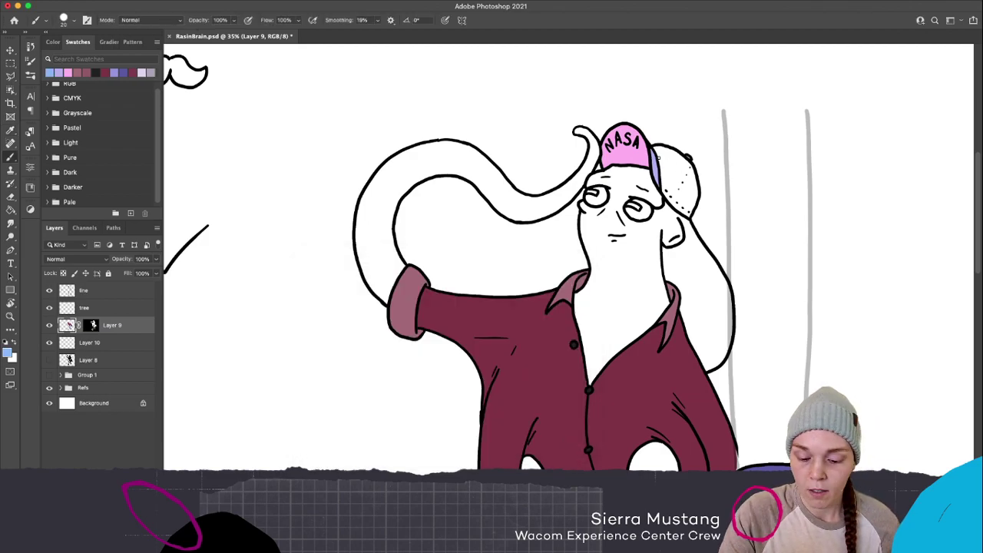
pyautogui.moveTo(656, 147)
pyautogui.mouseDown()
pyautogui.moveTo(660, 186)
pyautogui.moveTo(657, 157)
pyautogui.moveTo(675, 204)
pyautogui.moveTo(666, 200)
pyautogui.moveTo(689, 217)
pyautogui.moveTo(697, 189)
pyautogui.mouseUp()
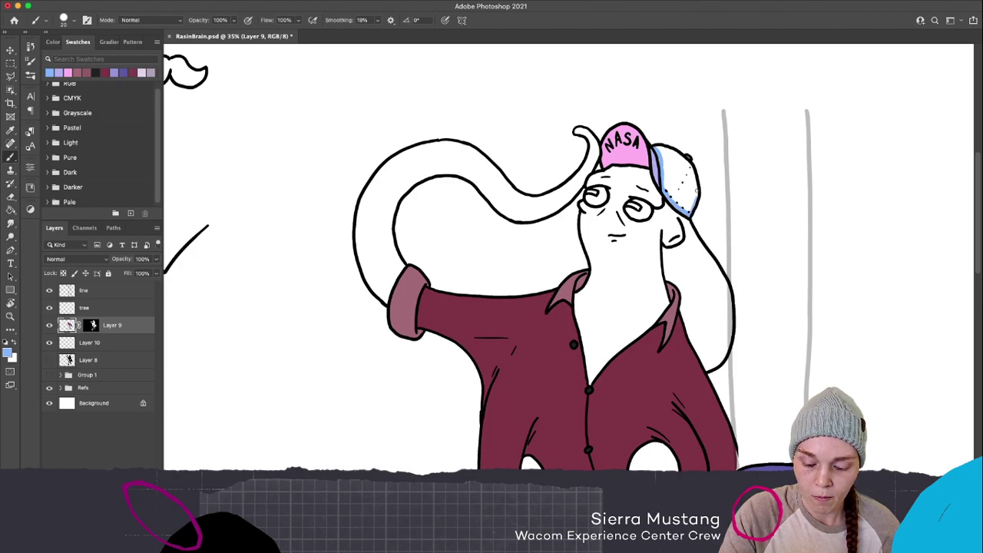
pyautogui.moveTo(663, 147)
pyautogui.mouseDown()
pyautogui.moveTo(681, 155)
pyautogui.moveTo(672, 151)
pyautogui.moveTo(692, 186)
pyautogui.mouseUp()
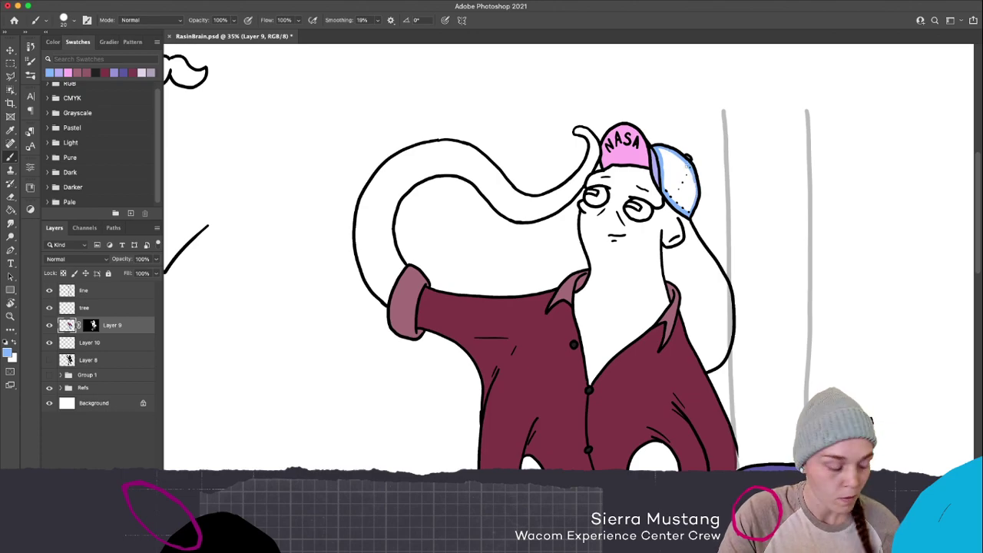
pyautogui.press('g')
pyautogui.click(679, 180)
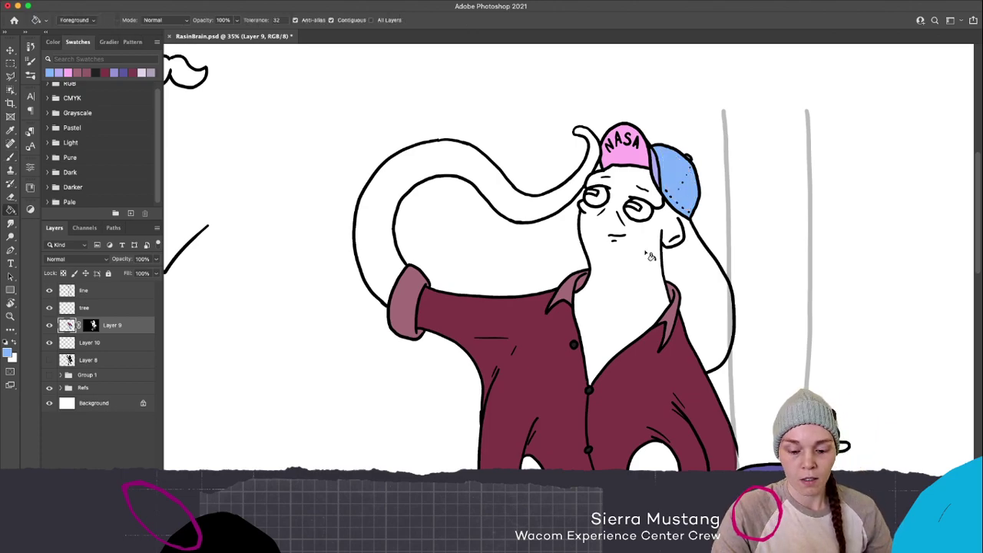
# Mix a pale yellow foreground colour #ffeda3 with hue 48°
pyautogui.click(10, 351)
pyautogui.moveTo(461, 385); pyautogui.dragTo(459, 401)
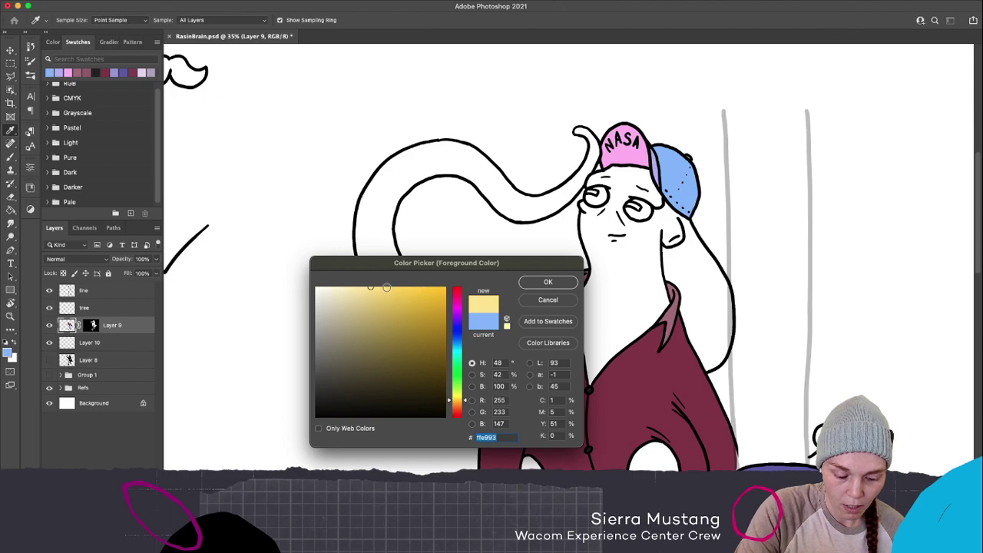
pyautogui.click(390, 287)
pyautogui.moveTo(390, 287); pyautogui.dragTo(361, 283)
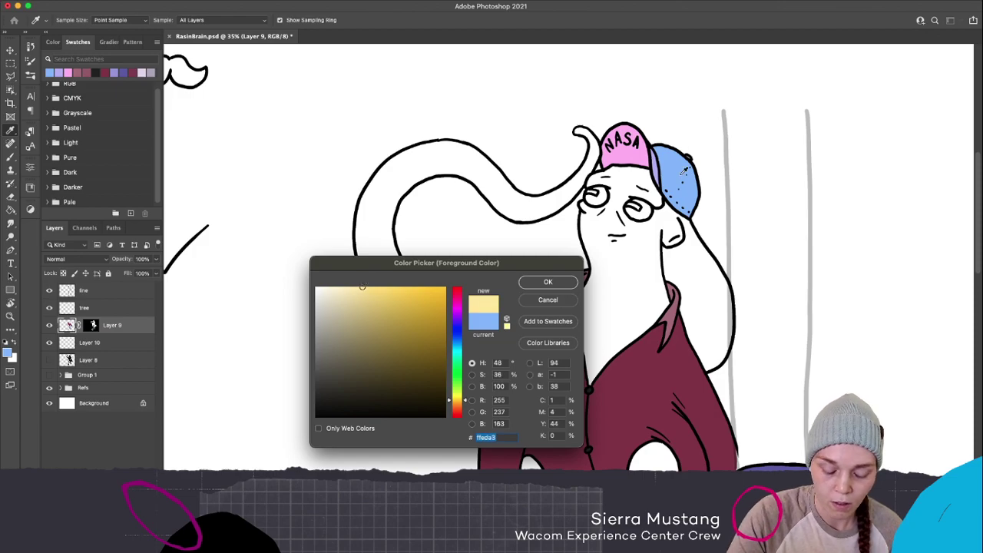
pyautogui.click(548, 282)
pyautogui.press('g')
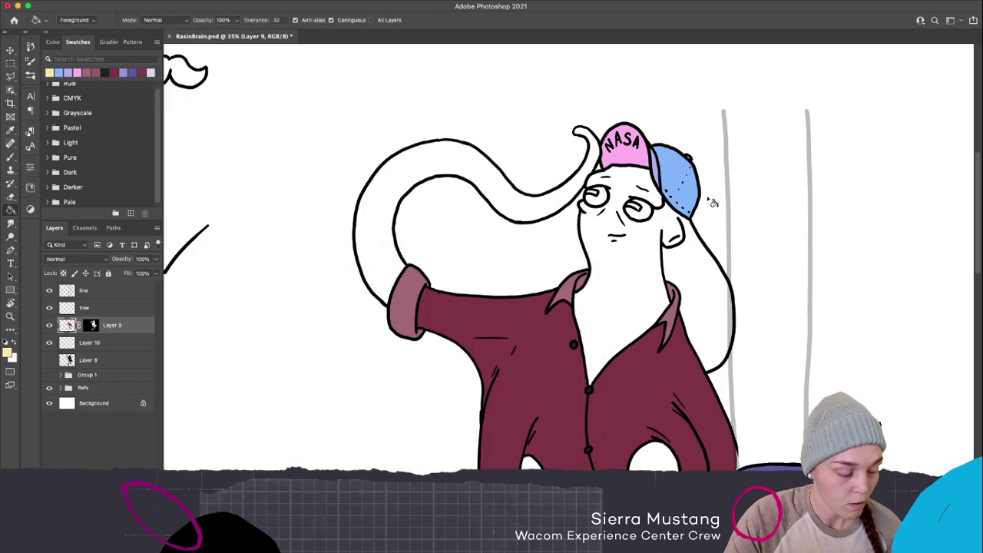
# Deepen the foreground yellow to #ffe372 and brush it into both of the character's eyes around the pupils
pyautogui.press('b')
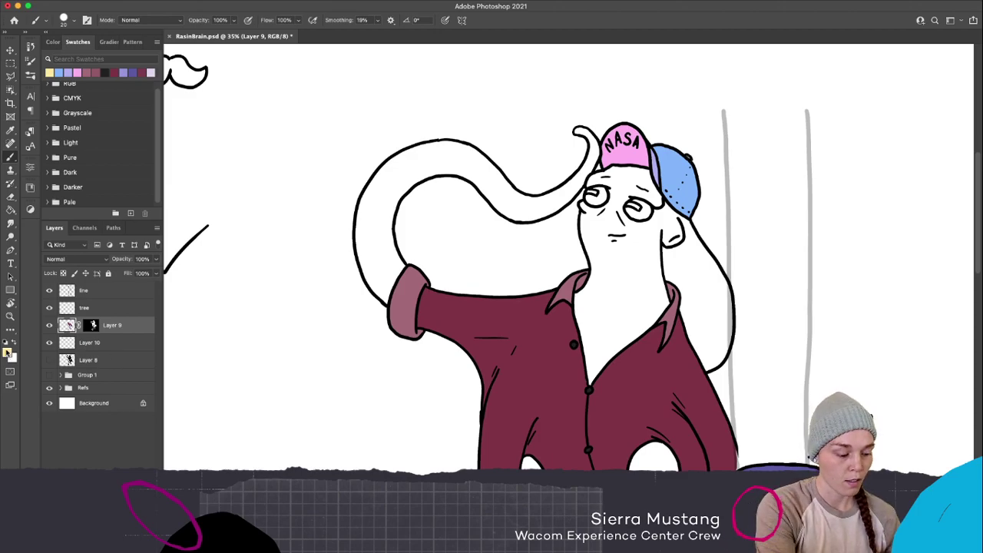
pyautogui.click(9, 354)
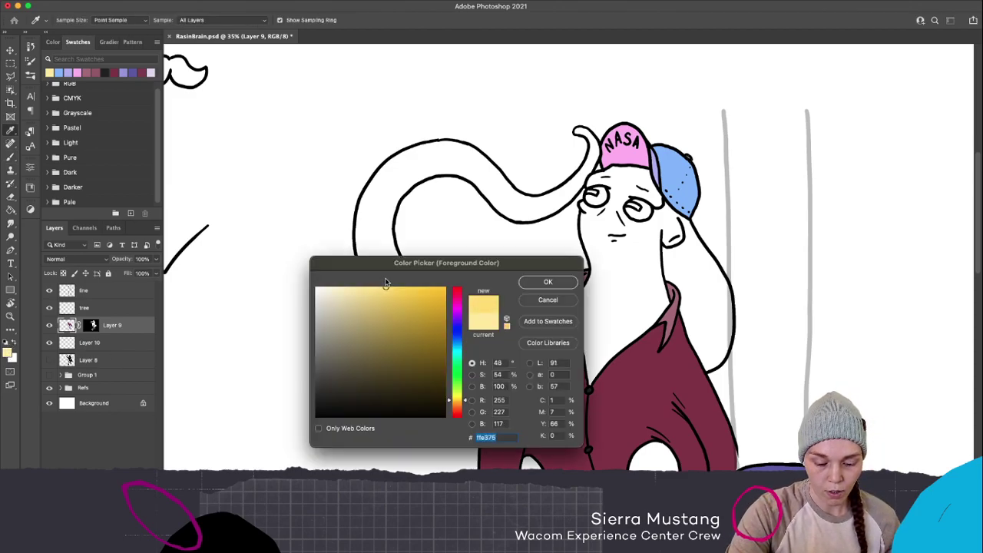
pyautogui.click(547, 281)
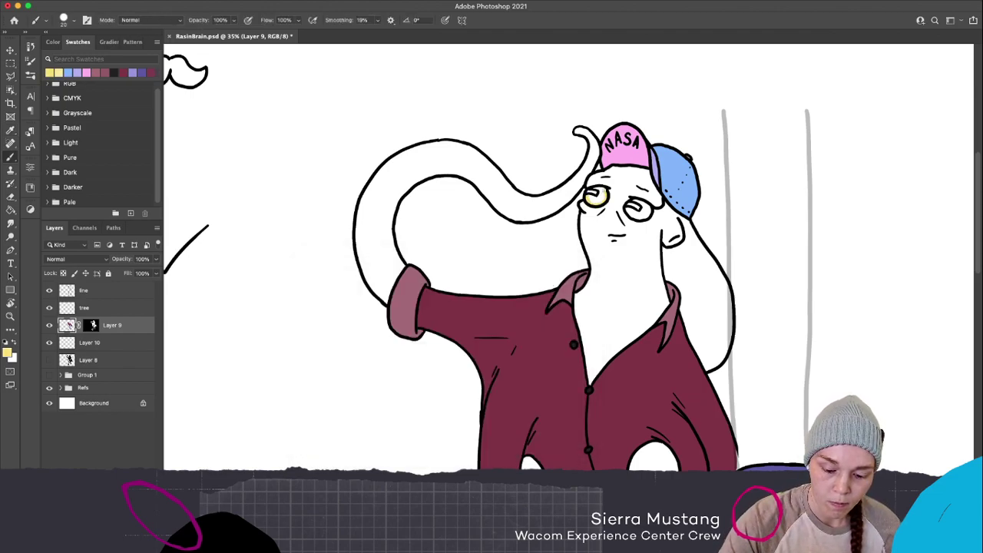
pyautogui.moveTo(590, 197); pyautogui.dragTo(599, 197)
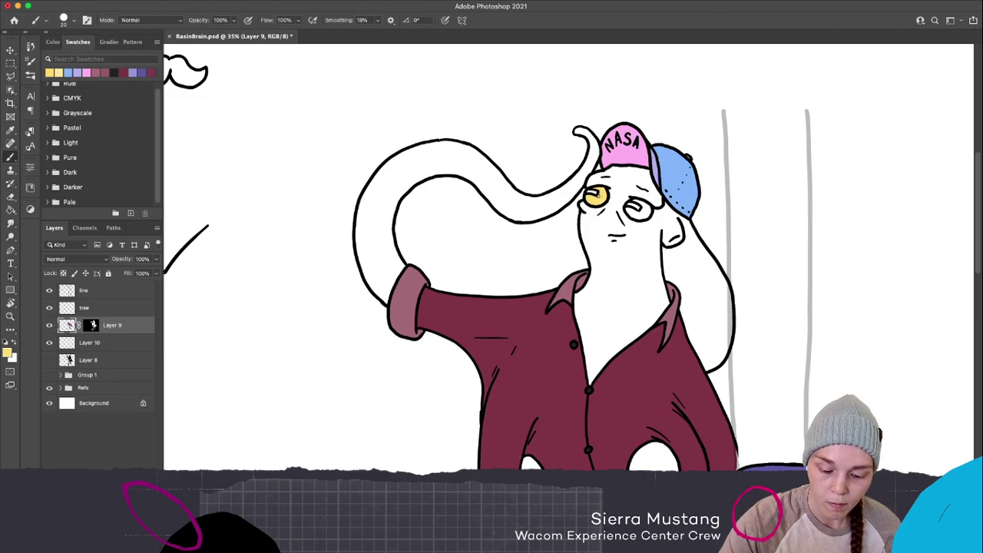
pyautogui.moveTo(634, 201)
pyautogui.mouseDown()
pyautogui.moveTo(649, 208)
pyautogui.moveTo(638, 216)
pyautogui.moveTo(649, 214)
pyautogui.mouseUp()
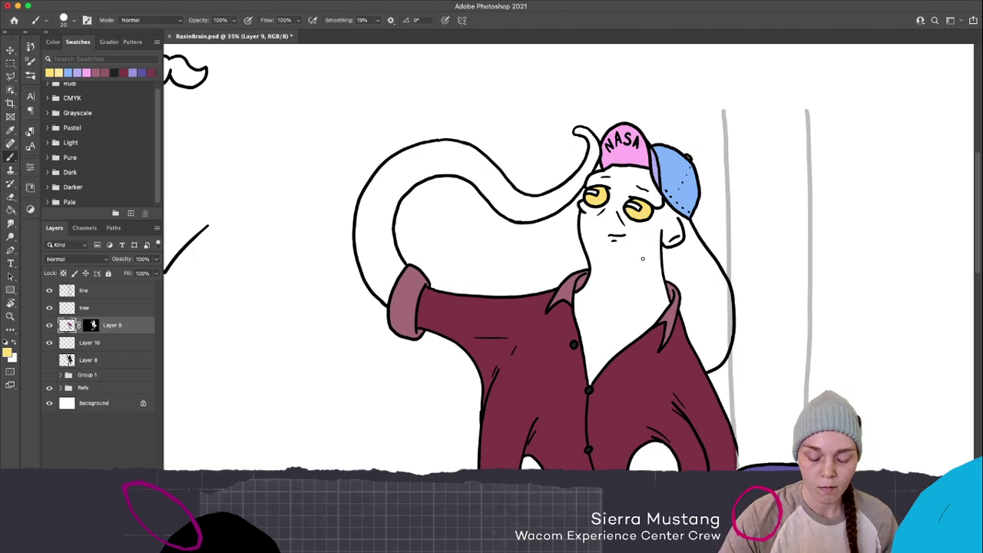
# Load the recent dark grey swatch #252525 as foreground and try it on the character's pupil
pyautogui.click(8, 353)
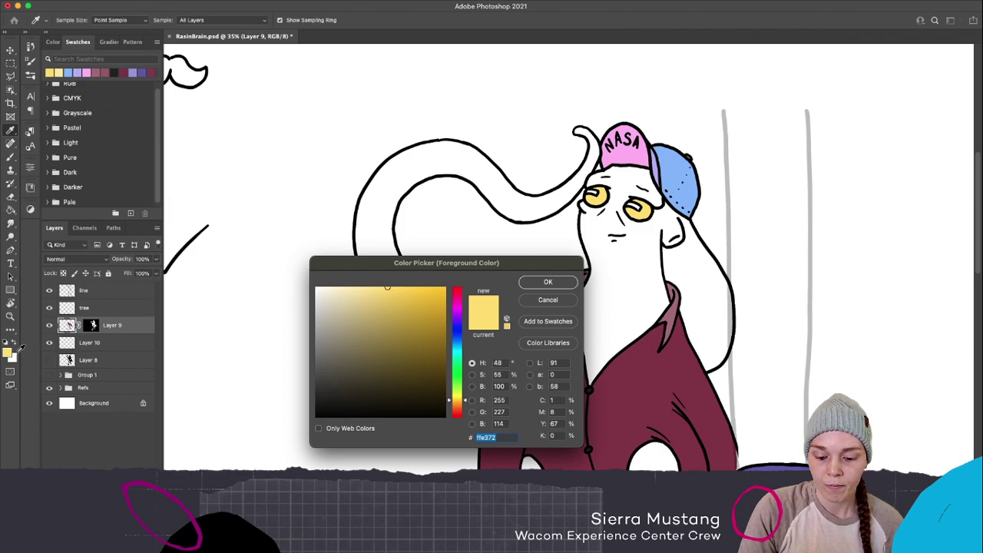
pyautogui.click(116, 71)
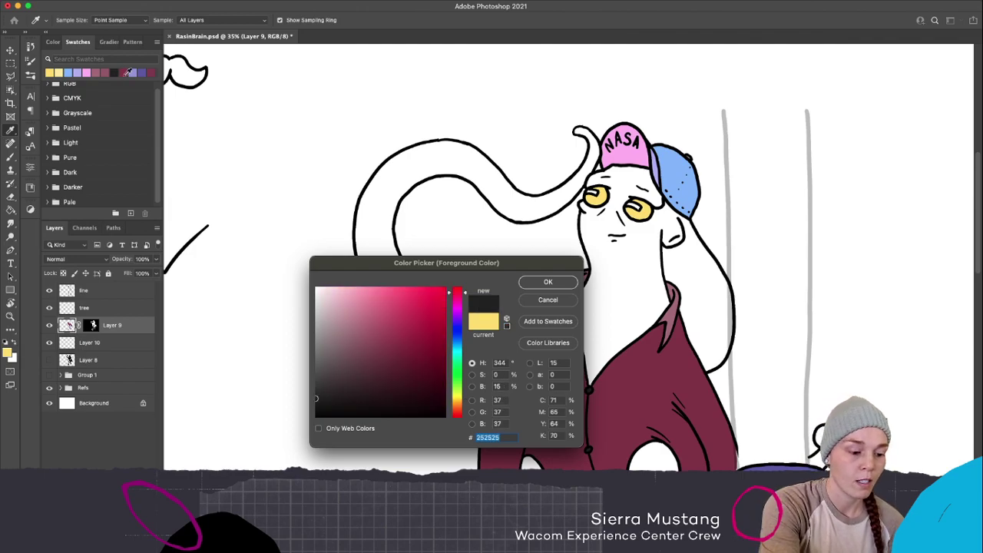
pyautogui.click(560, 284)
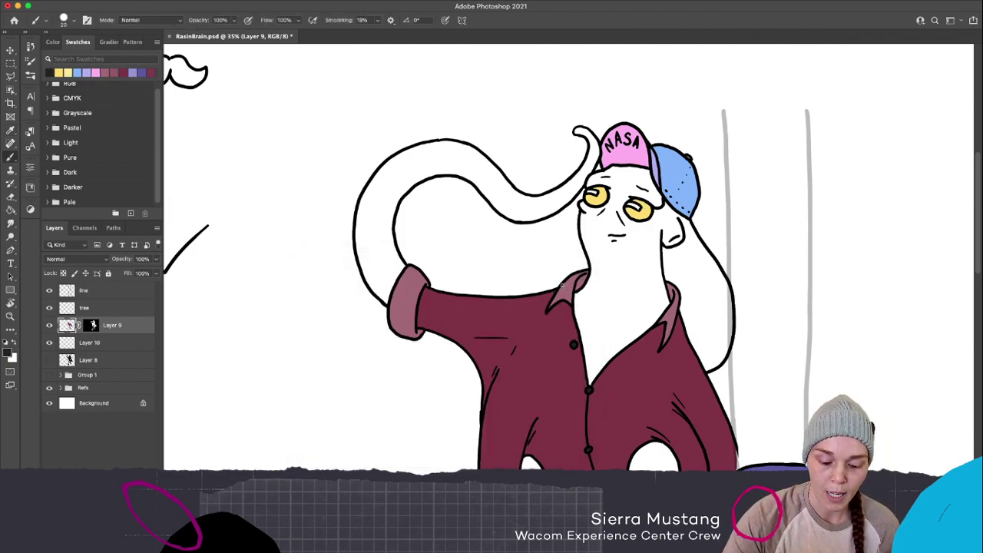
pyautogui.moveTo(630, 204); pyautogui.dragTo(637, 207)
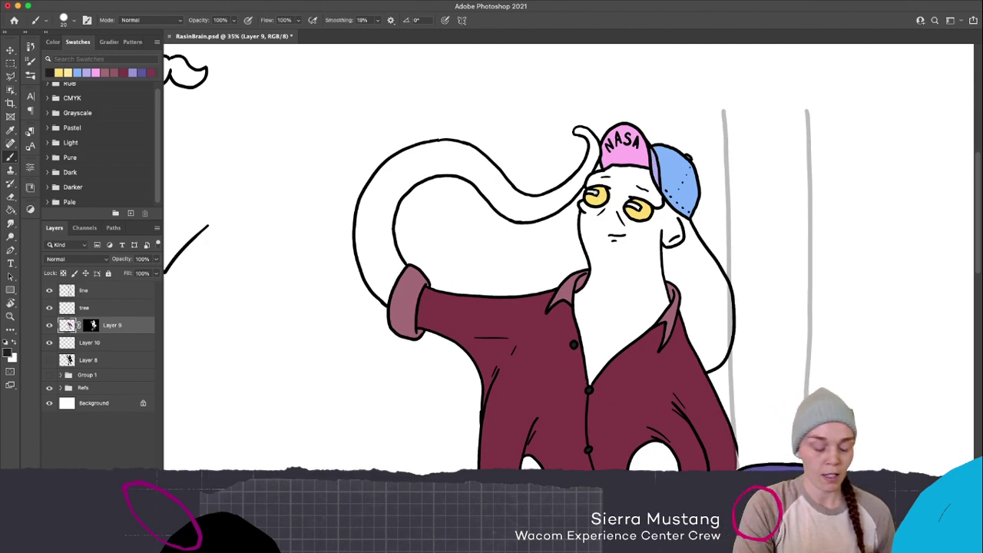
# Try the recent light blue swatch #93bcff on the character's pupil and undo the stroke
pyautogui.press('z')
pyautogui.moveTo(516, 312); pyautogui.dragTo(492, 316)
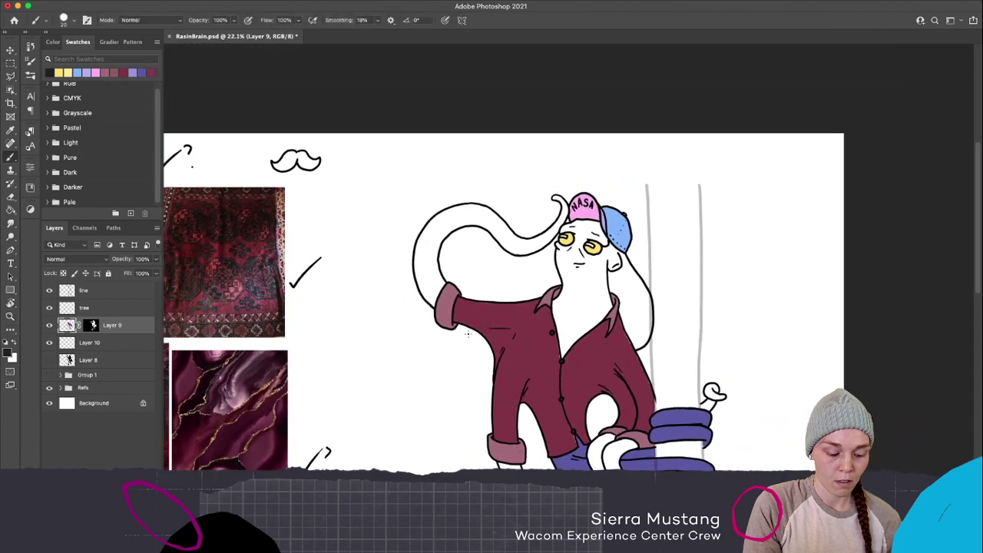
pyautogui.moveTo(340, 427); pyautogui.dragTo(372, 333)
pyautogui.moveTo(581, 201); pyautogui.dragTo(601, 200)
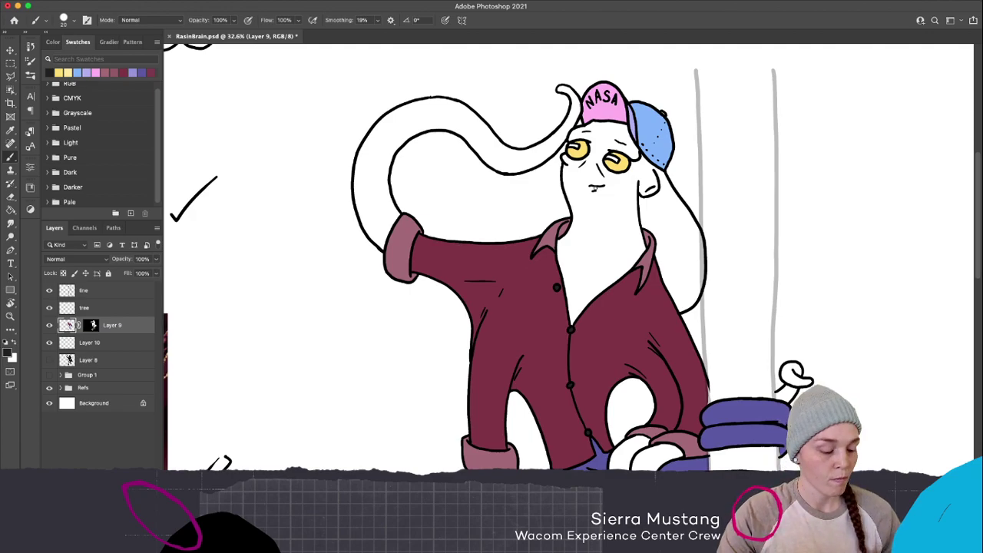
pyautogui.click(7, 353)
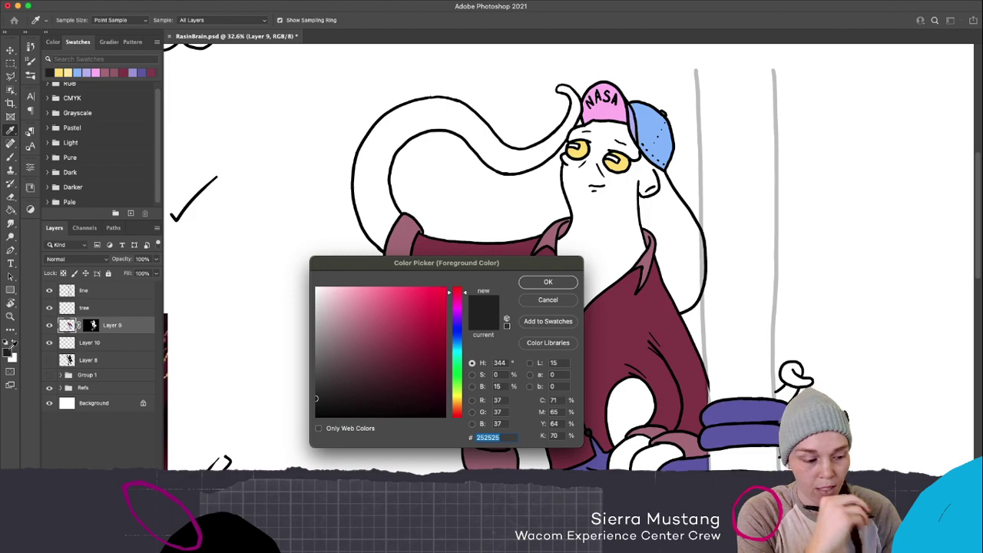
pyautogui.click(76, 72)
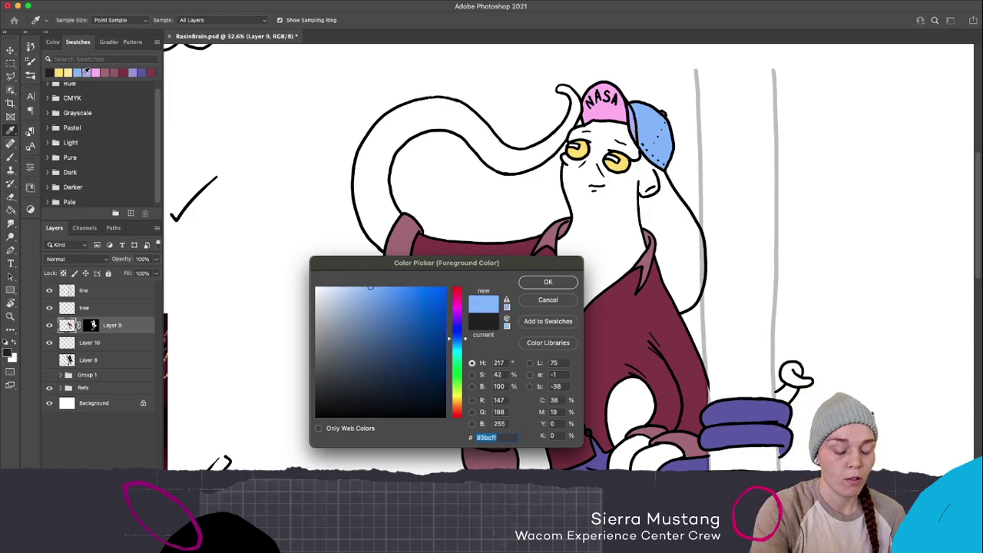
pyautogui.click(567, 282)
pyautogui.moveTo(605, 157); pyautogui.dragTo(617, 161)
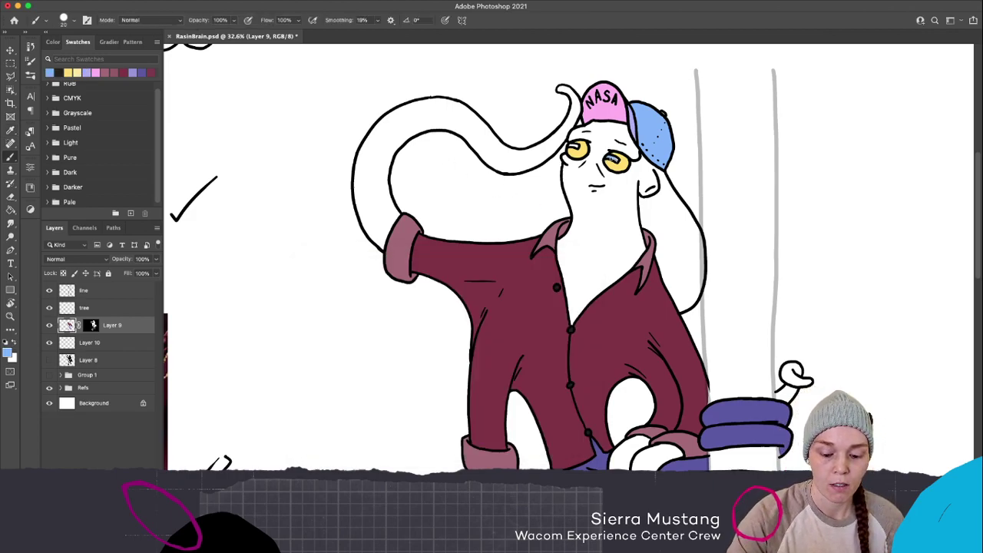
pyautogui.hotkey('ctrl', 'z')
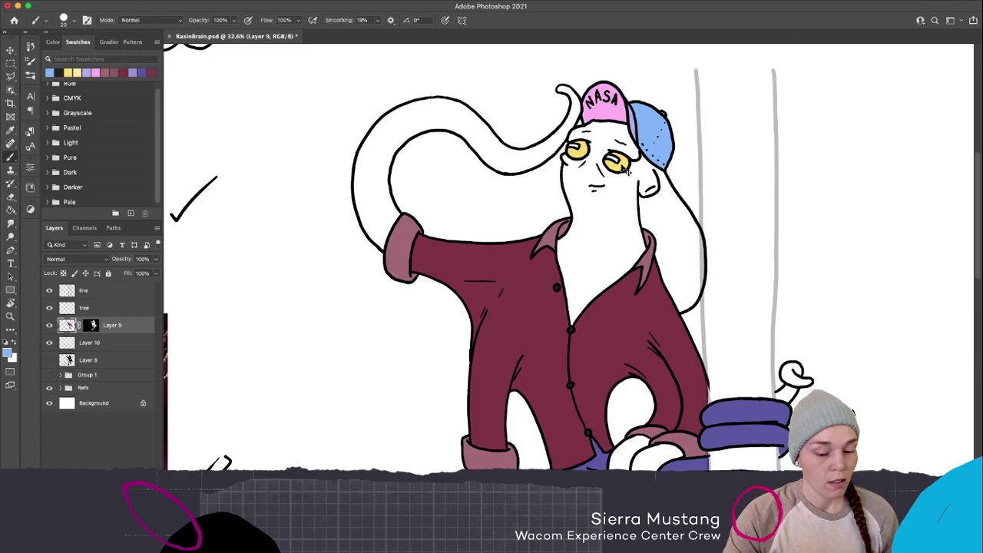
# Darken the recent purple swatch to a muted indigo #514d74 and paint both pupils with it
pyautogui.click(7, 353)
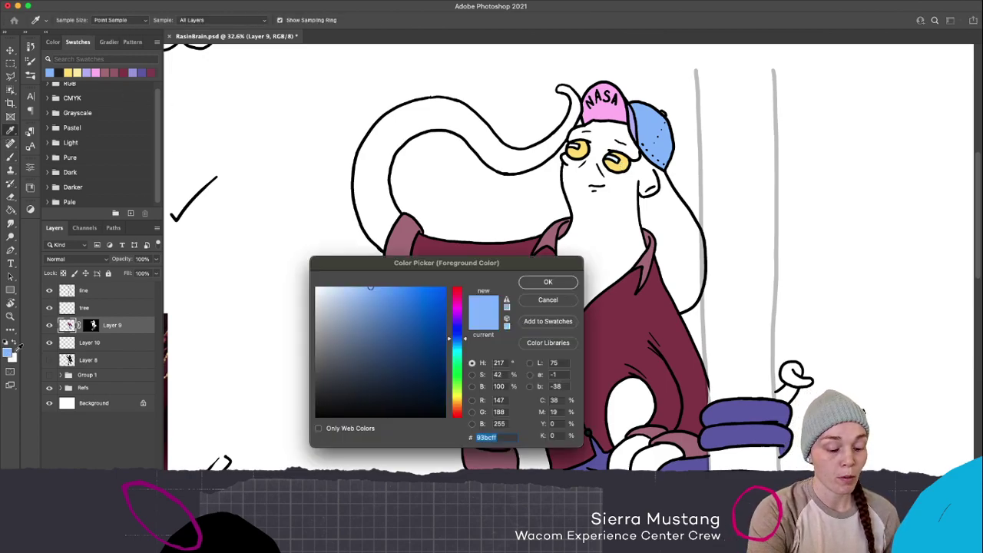
pyautogui.click(143, 73)
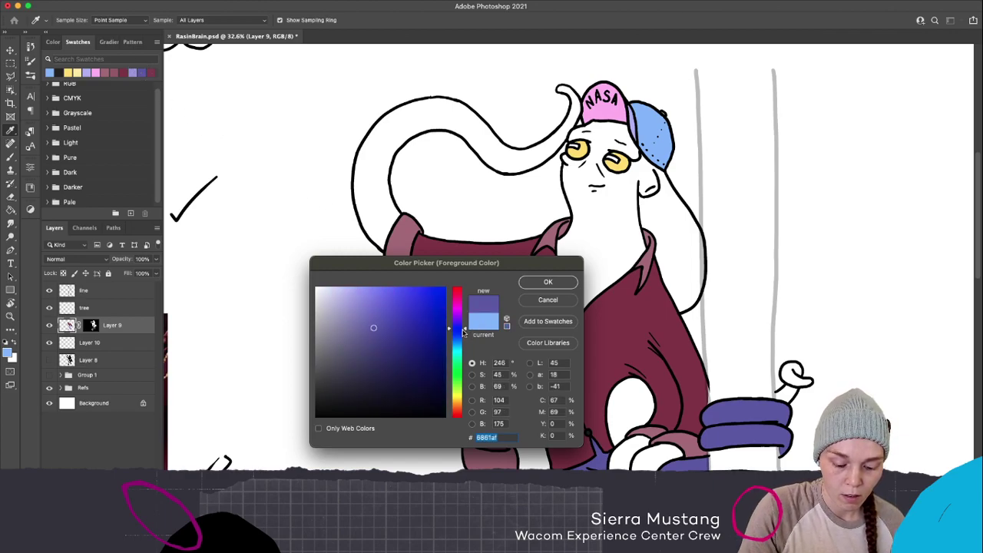
pyautogui.moveTo(374, 360)
pyautogui.mouseDown()
pyautogui.moveTo(366, 353)
pyautogui.moveTo(377, 349)
pyautogui.moveTo(358, 357)
pyautogui.mouseUp()
pyautogui.click(547, 283)
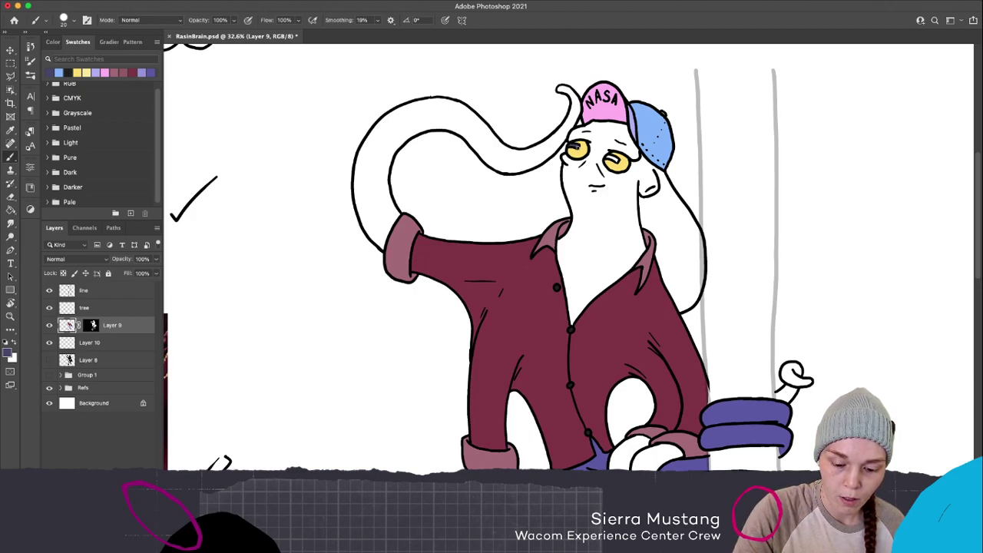
pyautogui.moveTo(607, 157); pyautogui.dragTo(618, 160)
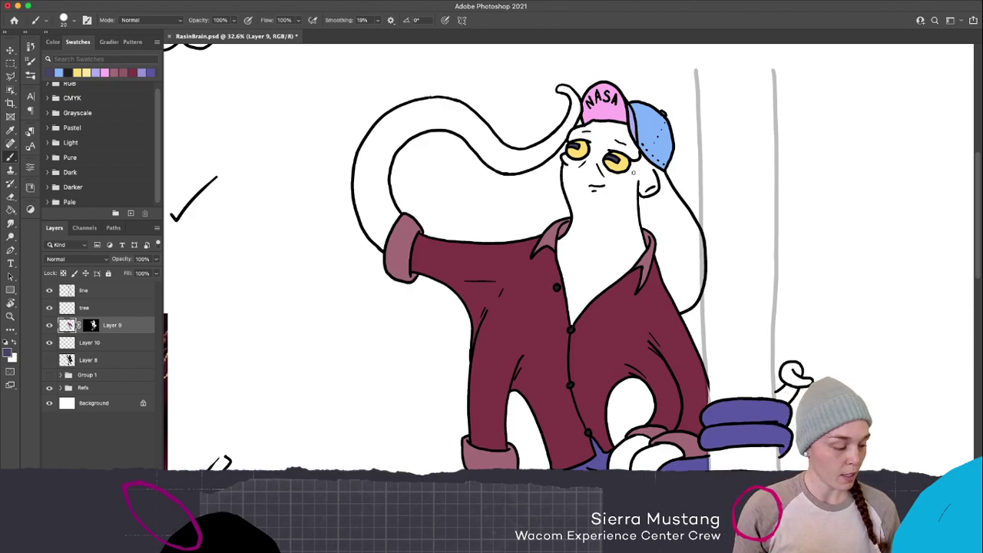
# Mix a muted brick-red foreground colour from the recent burgundy swatch by shifting its hue towards red-orange and lightening it
pyautogui.scroll(-5, 694, 253)
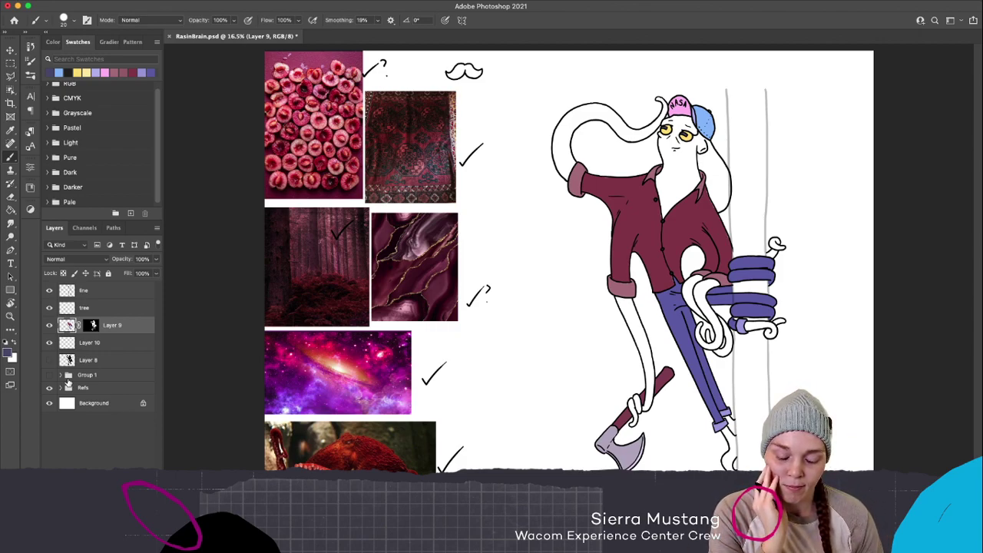
pyautogui.click(9, 353)
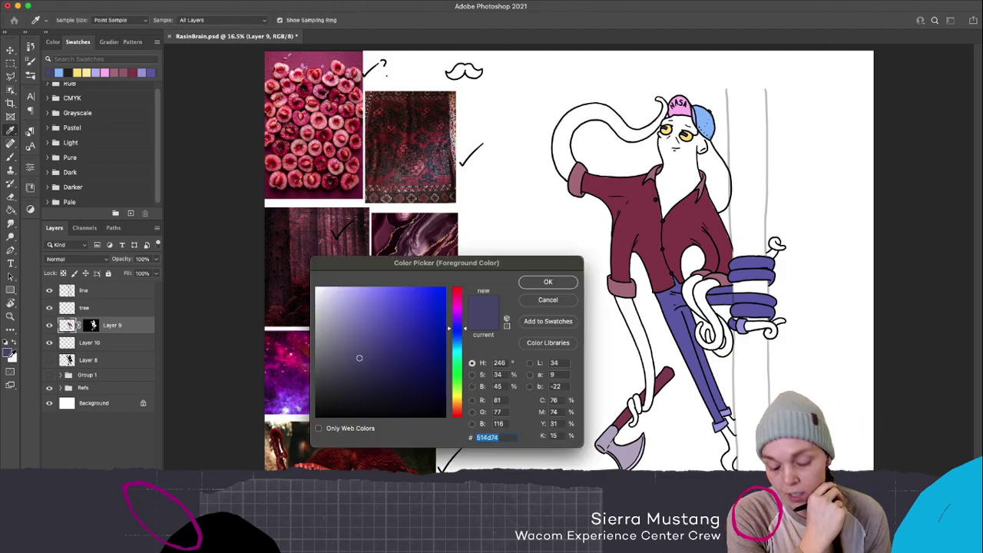
pyautogui.click(136, 73)
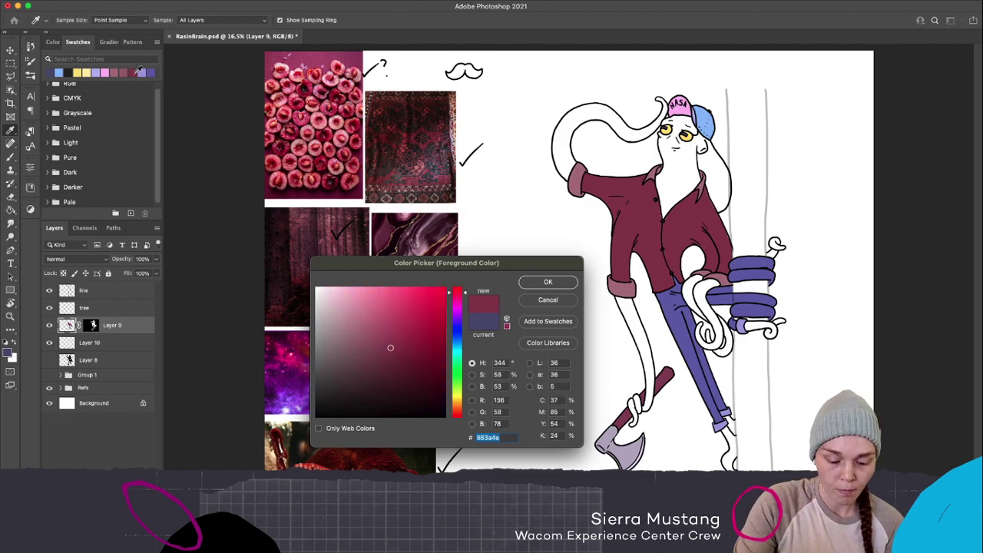
pyautogui.moveTo(466, 298); pyautogui.dragTo(463, 414)
pyautogui.moveTo(389, 315); pyautogui.dragTo(367, 324)
pyautogui.click(548, 282)
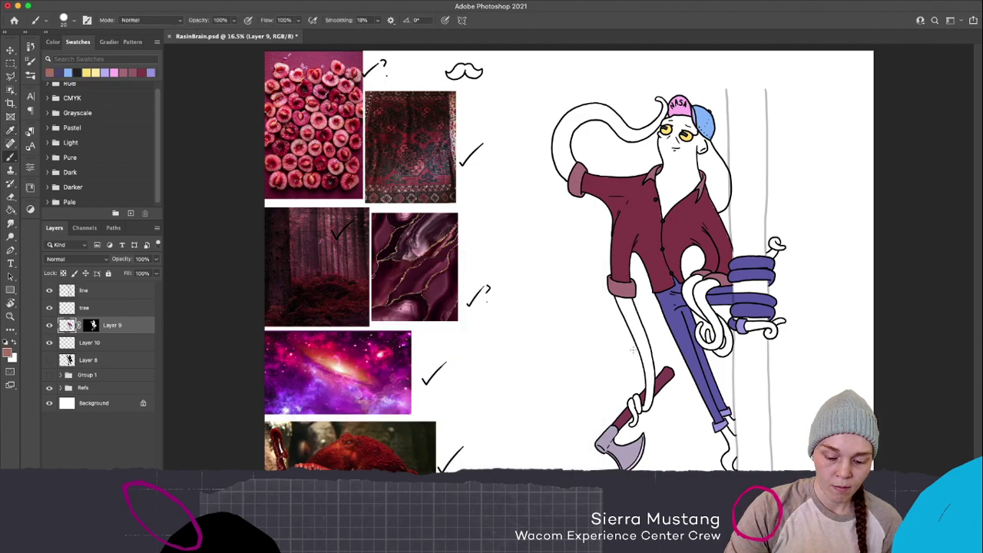
# Fill the axe handle with the brick-red foreground colour and remix that foreground slightly redder and darker as #ac7167
pyautogui.press('g')
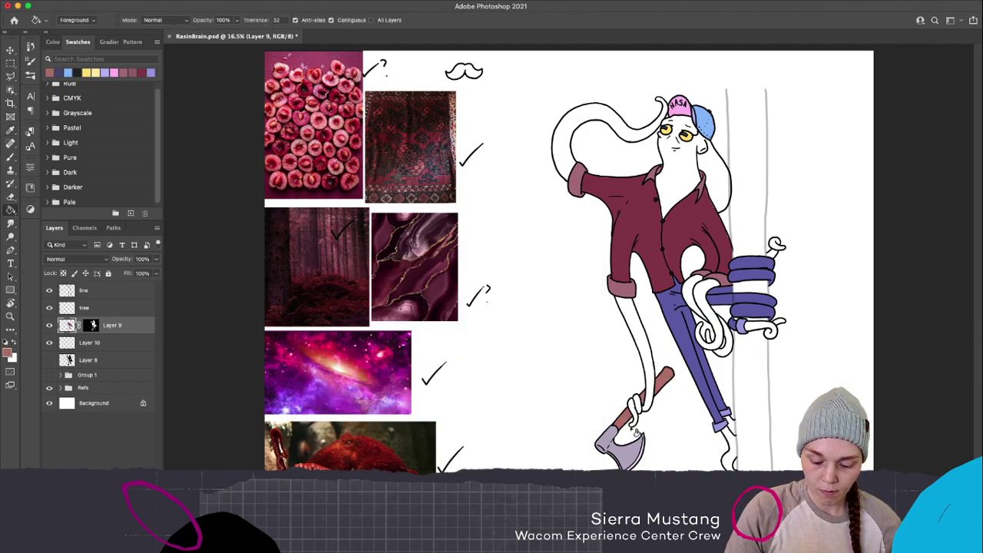
pyautogui.click(9, 353)
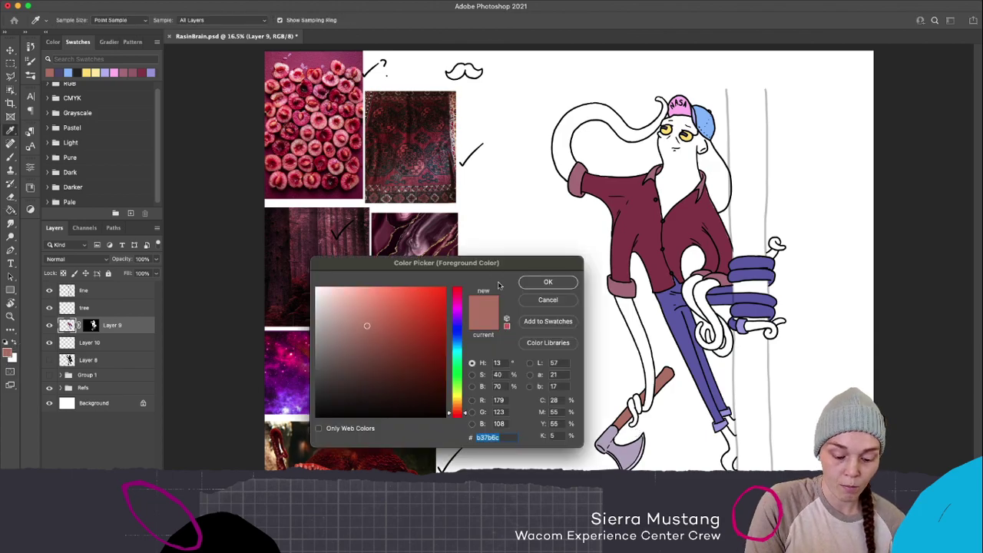
pyautogui.moveTo(464, 415); pyautogui.dragTo(463, 416)
pyautogui.moveTo(367, 326); pyautogui.dragTo(358, 330)
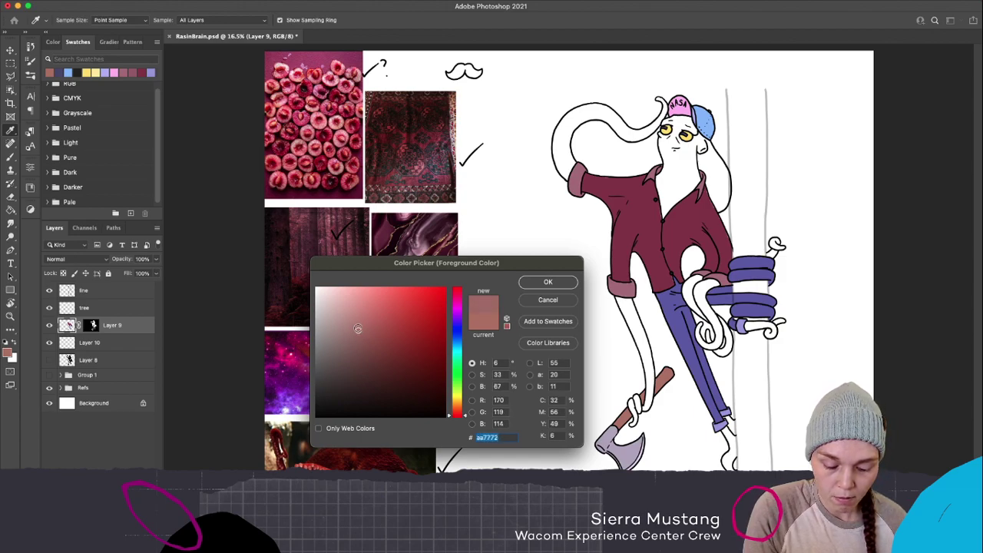
pyautogui.click(667, 378)
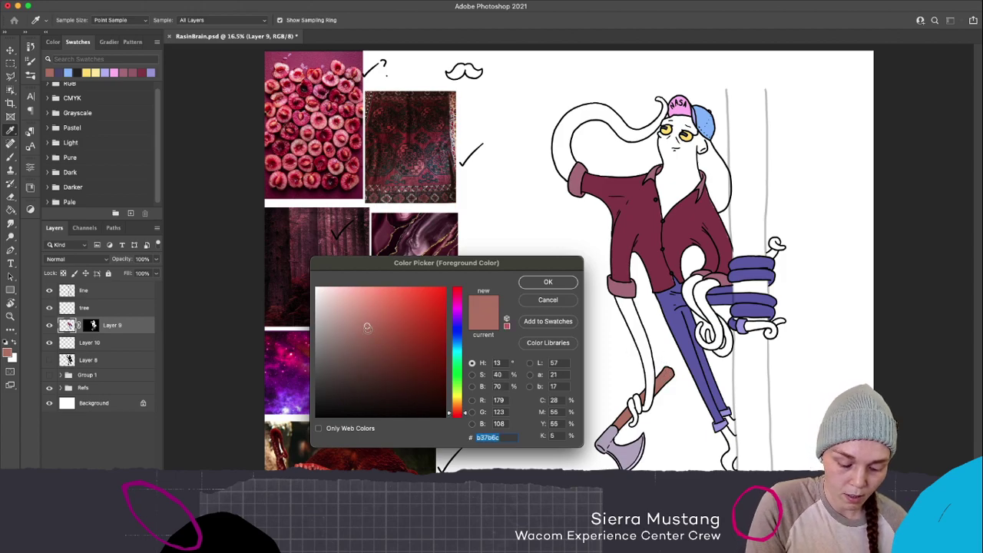
pyautogui.click(464, 416)
pyautogui.moveTo(464, 416); pyautogui.dragTo(464, 414)
pyautogui.click(359, 330)
pyautogui.moveTo(360, 330); pyautogui.dragTo(364, 328)
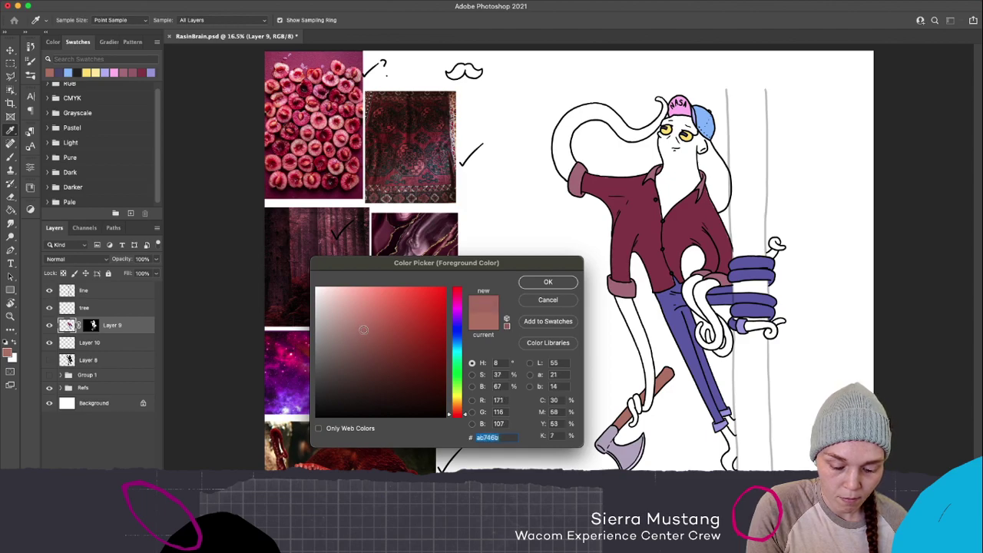
pyautogui.click(548, 283)
pyautogui.press('g')
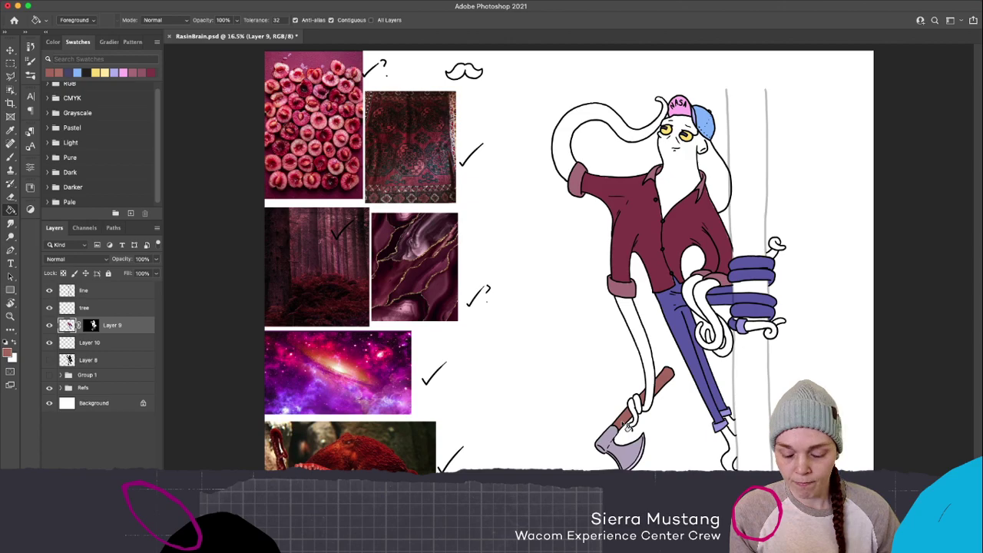
# Lighten the foreground colour to a dusty pink, #c98f86
pyautogui.click(9, 352)
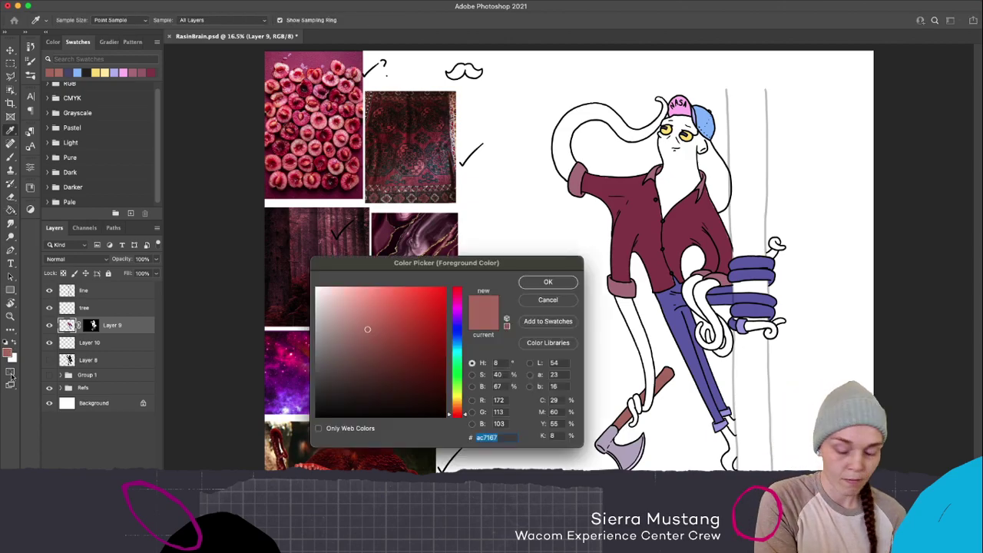
pyautogui.click(358, 314)
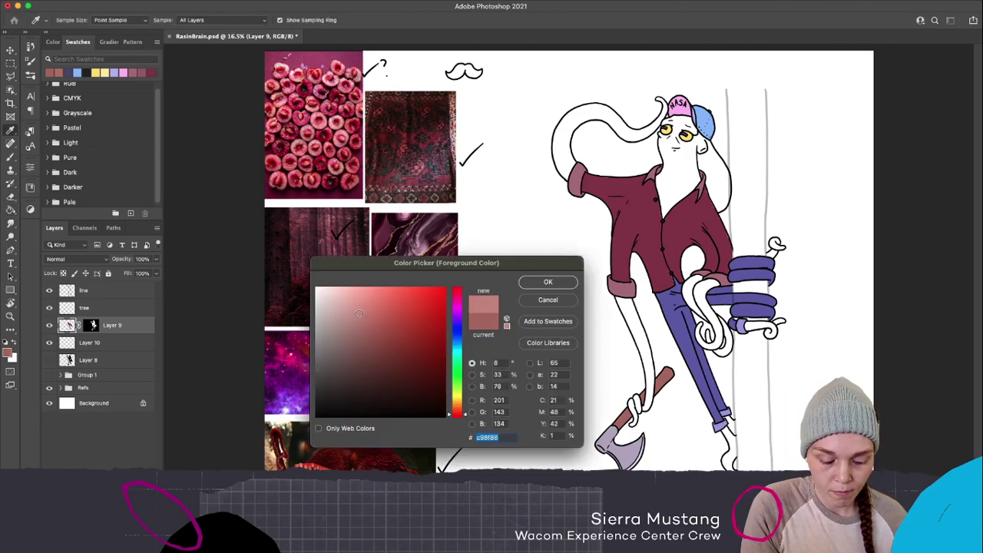
pyautogui.click(571, 283)
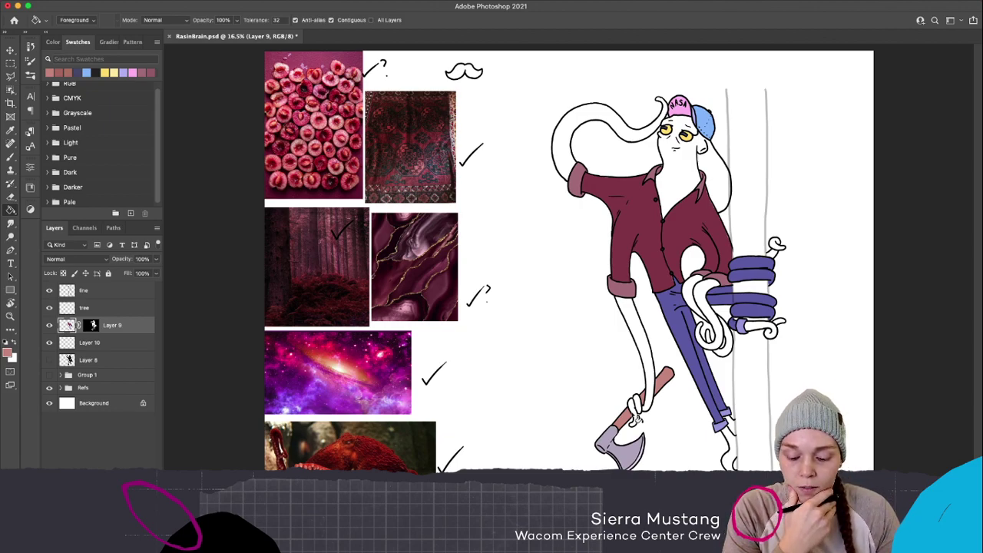
# Open the foreground colour for editing and move the Color Picker clear of the reference images
pyautogui.click(8, 352)
pyautogui.moveTo(513, 257); pyautogui.dragTo(700, 309)
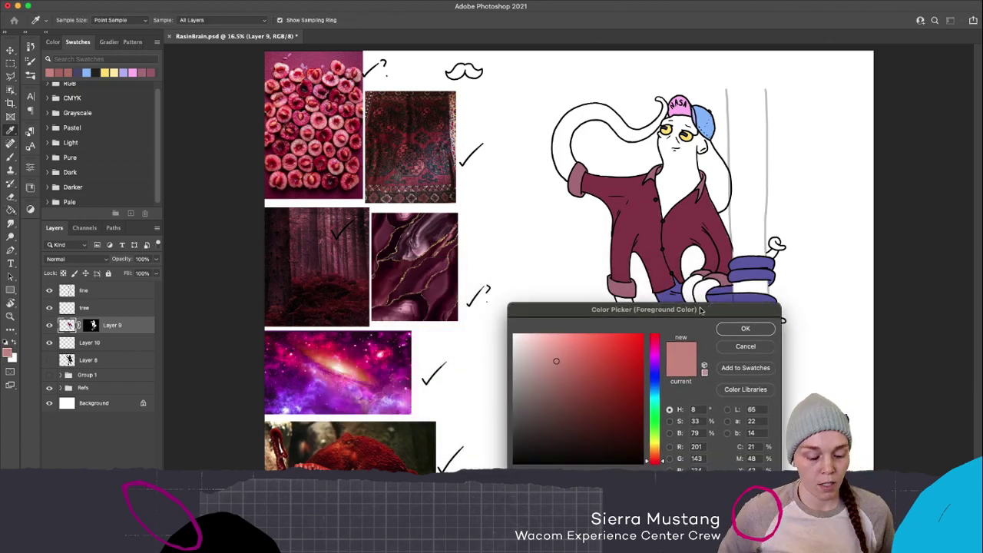
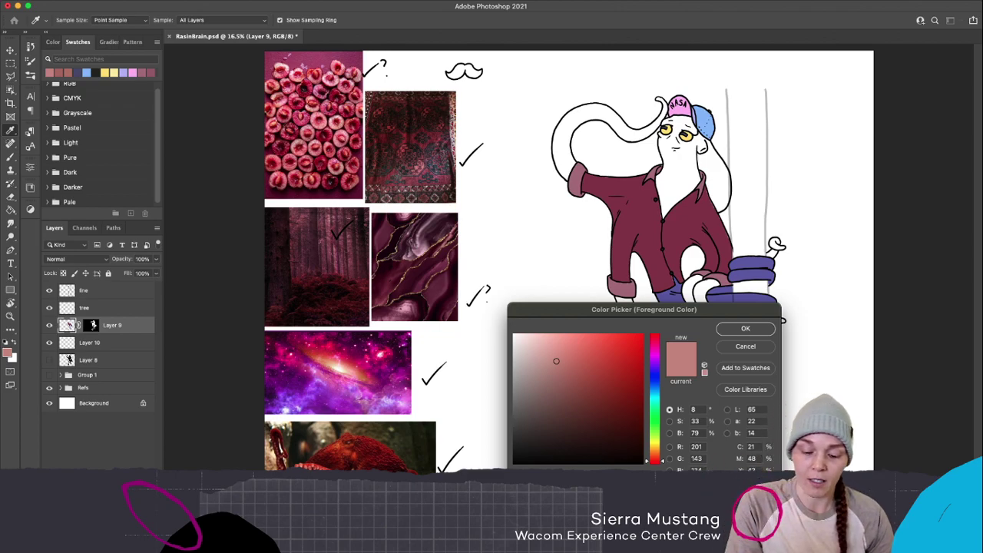
# Remix the foreground colour from the recent burgundy swatch into a mauve pink with hue 323°, saturation 29% and brightness 75%
pyautogui.moveTo(681, 310); pyautogui.dragTo(881, 336)
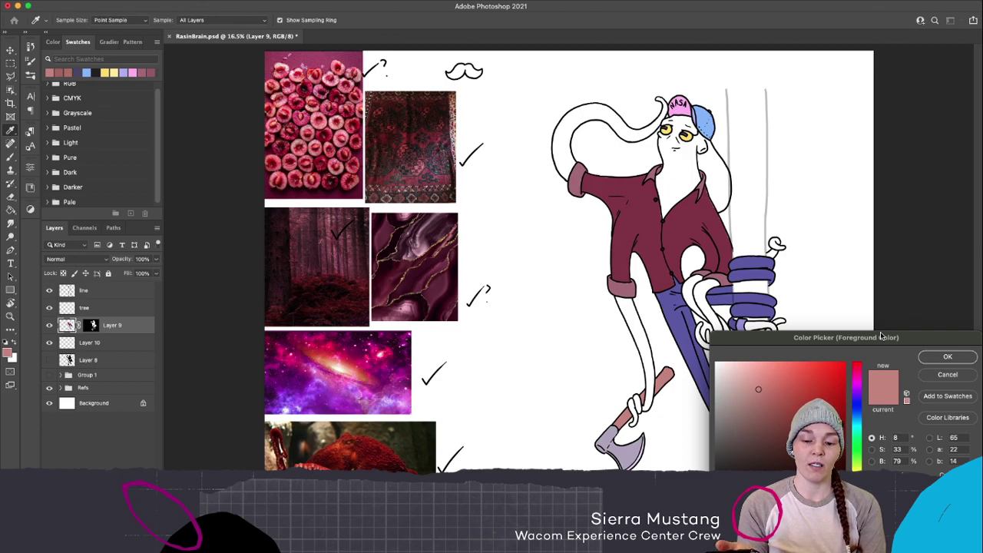
pyautogui.moveTo(840, 336)
pyautogui.mouseDown()
pyautogui.moveTo(587, 349)
pyautogui.moveTo(827, 351)
pyautogui.moveTo(831, 359)
pyautogui.moveTo(835, 339)
pyautogui.mouseUp()
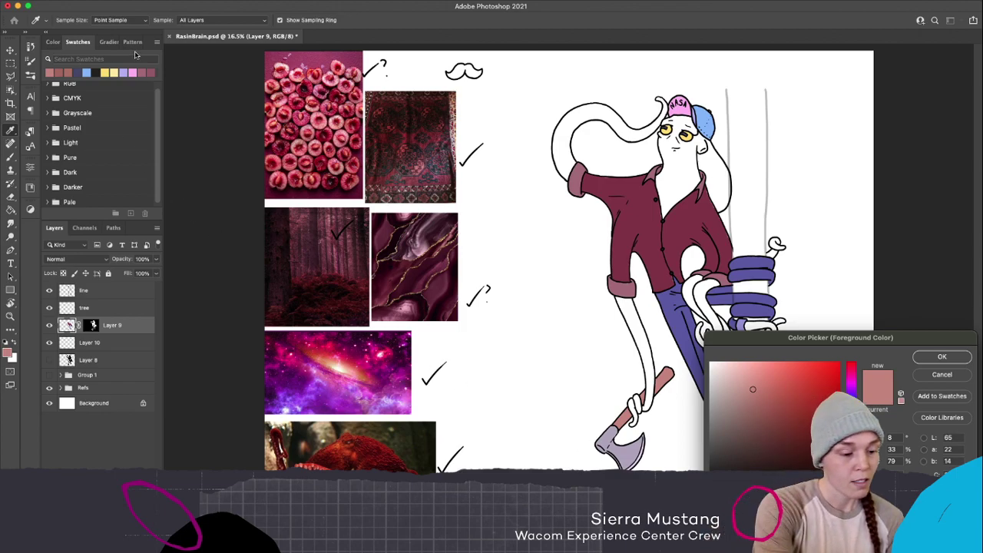
pyautogui.click(154, 71)
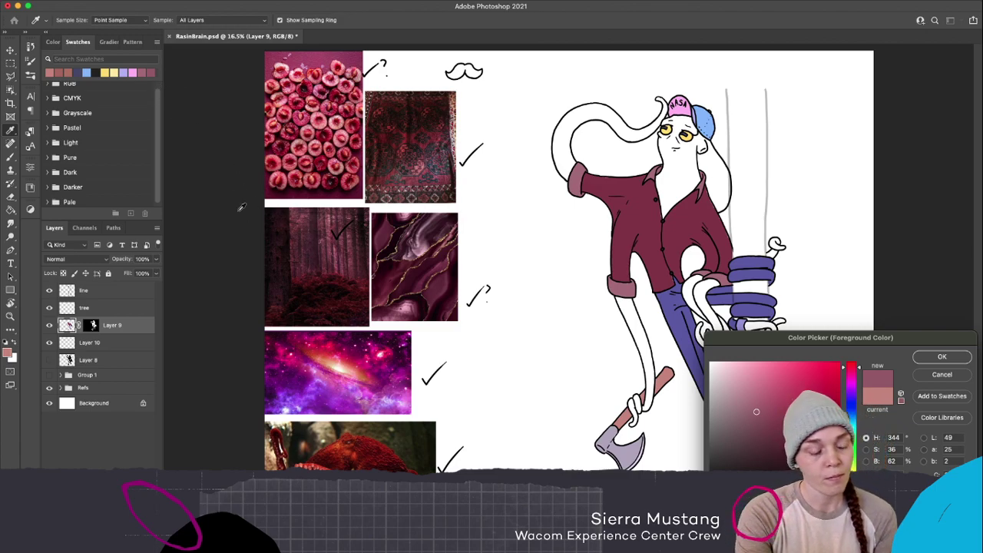
pyautogui.click(52, 41)
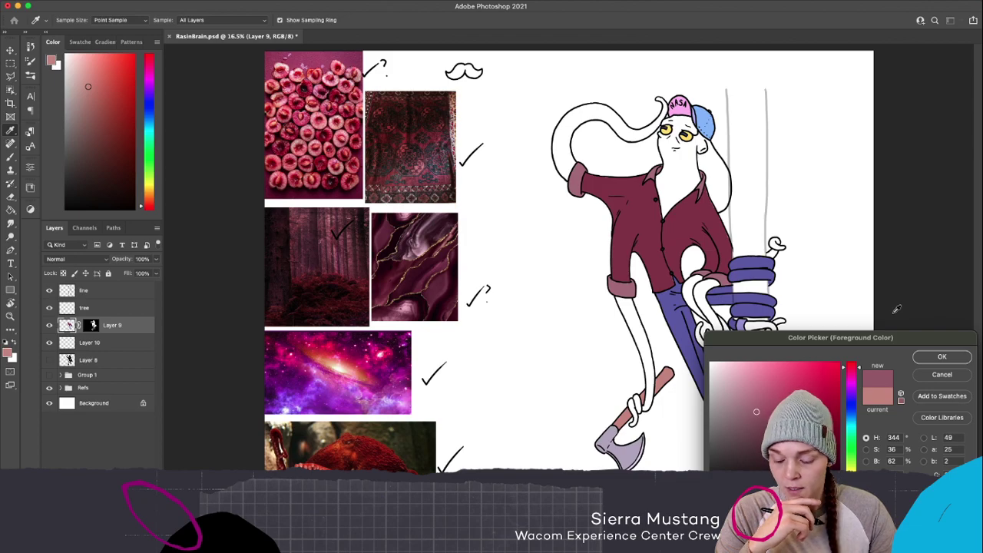
pyautogui.click(855, 376)
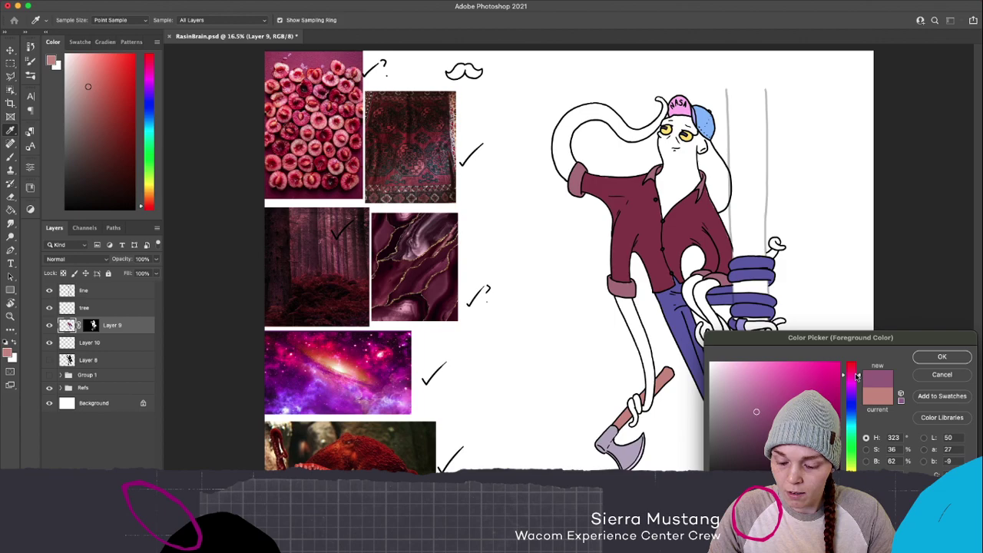
pyautogui.click(758, 383)
pyautogui.click(747, 394)
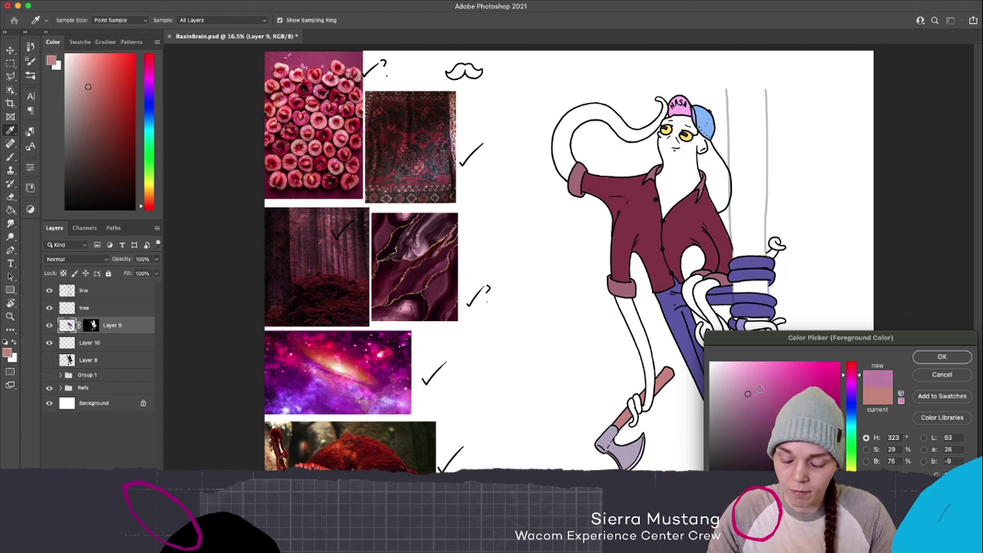
pyautogui.click(942, 357)
# Brush mauve pink along the inner edges of the feet below the trouser cuffs and fill both feet
pyautogui.press('g')
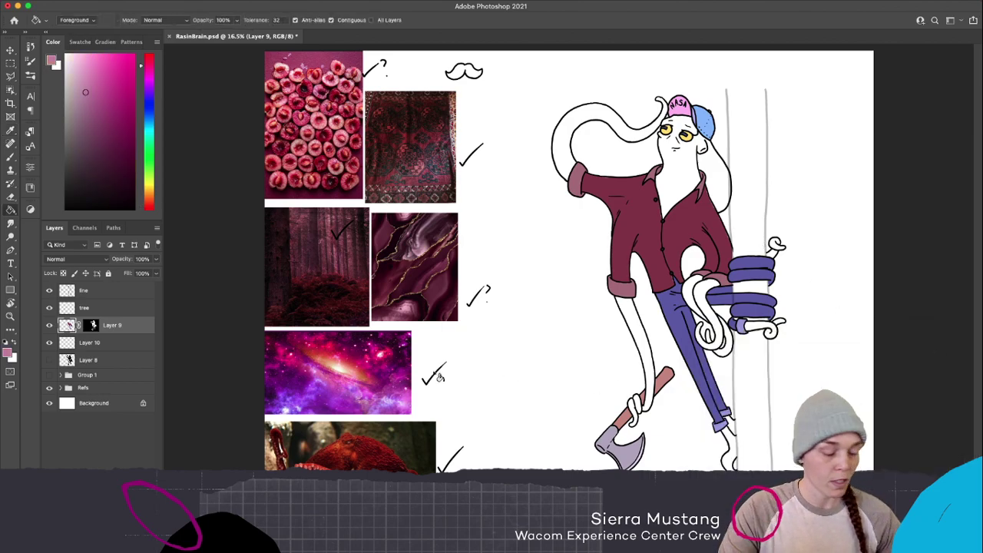
pyautogui.press('b')
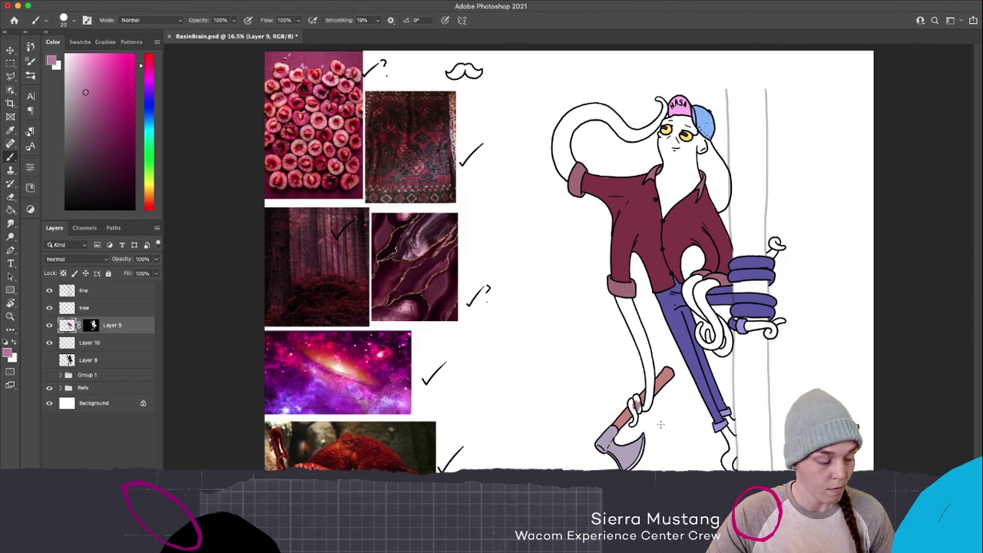
pyautogui.moveTo(659, 171); pyautogui.dragTo(662, 194)
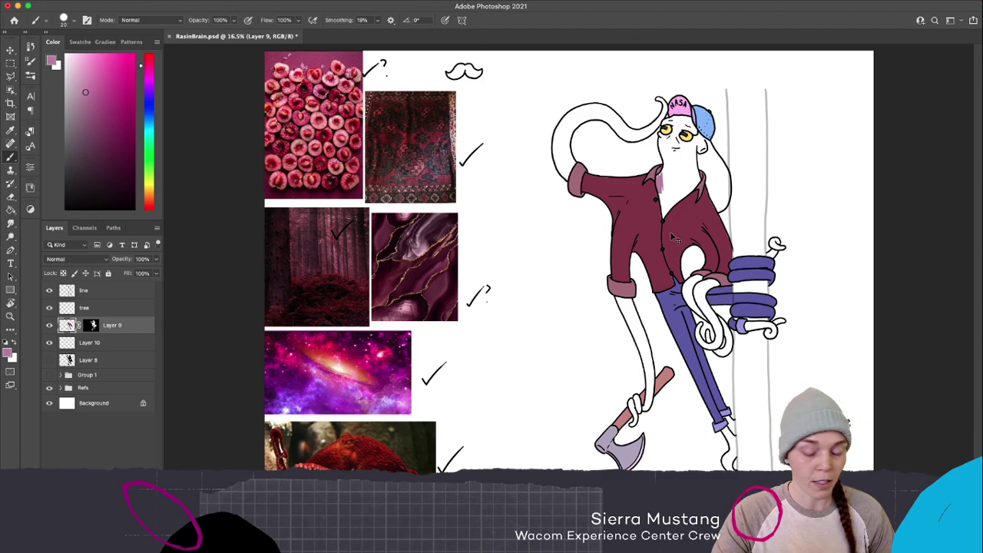
pyautogui.press('super+z')
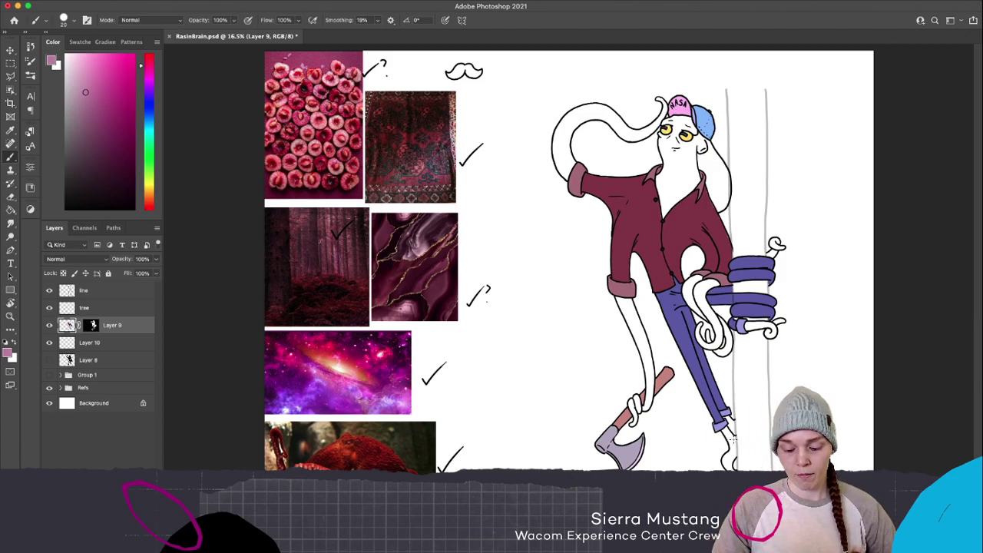
pyautogui.moveTo(737, 447)
pyautogui.mouseDown()
pyautogui.moveTo(764, 429)
pyautogui.moveTo(698, 339)
pyautogui.moveTo(661, 326)
pyautogui.moveTo(674, 309)
pyautogui.moveTo(660, 296)
pyautogui.moveTo(678, 283)
pyautogui.moveTo(691, 308)
pyautogui.moveTo(693, 465)
pyautogui.mouseUp()
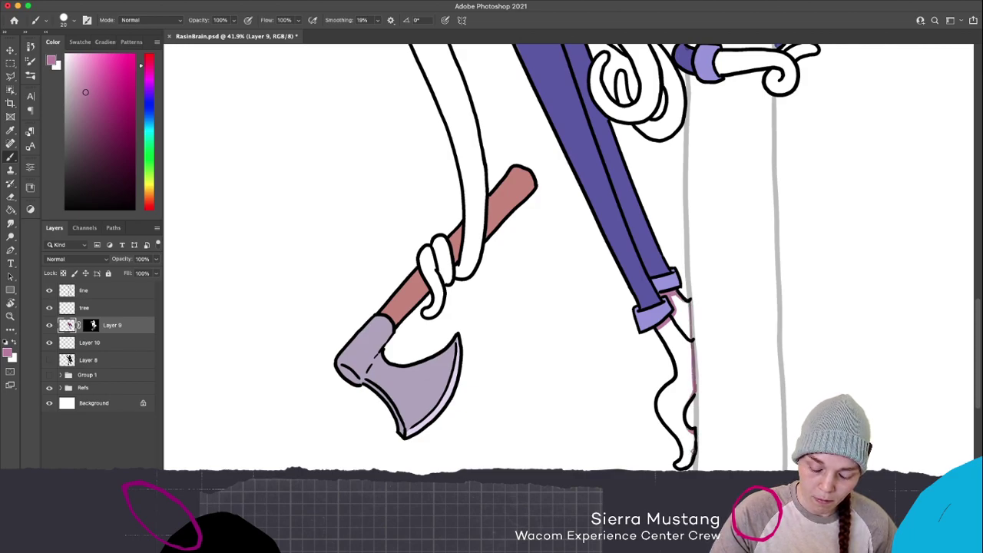
pyautogui.moveTo(662, 331)
pyautogui.mouseDown()
pyautogui.moveTo(674, 383)
pyautogui.moveTo(659, 418)
pyautogui.moveTo(682, 461)
pyautogui.mouseUp()
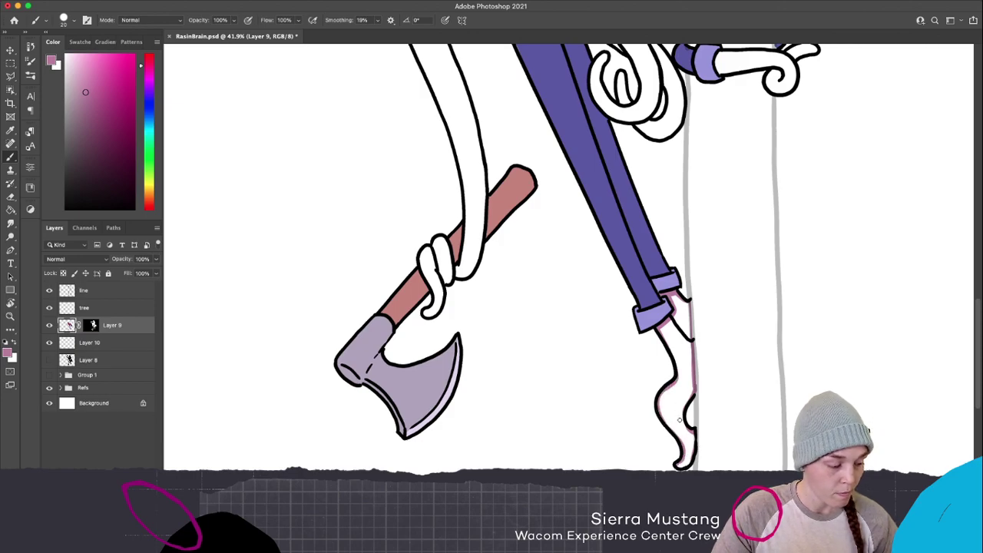
pyautogui.press('g')
pyautogui.click(686, 400)
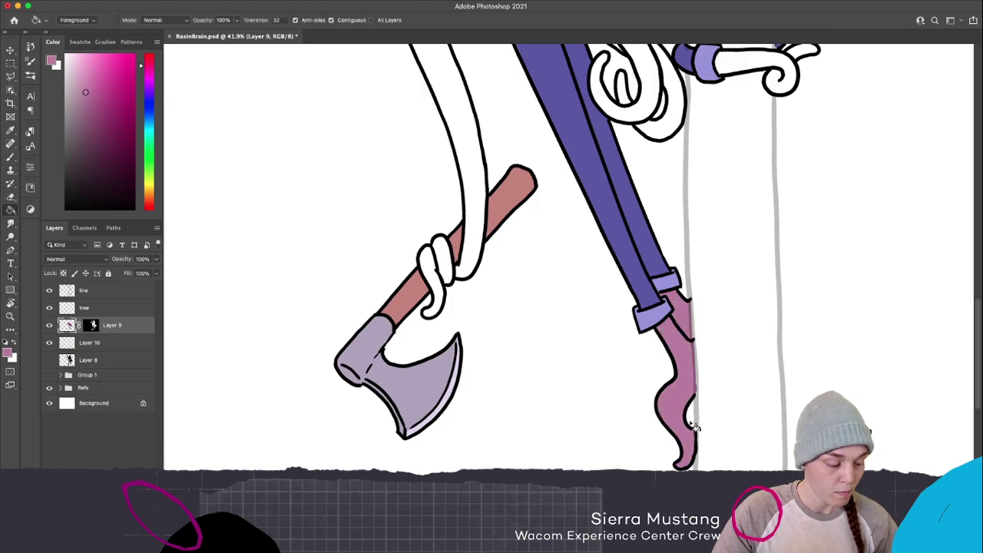
# Brush mauve pink along the inner edges of the fingers gripping the axe and the forearm above them
pyautogui.press('b')
pyautogui.moveTo(507, 261); pyautogui.dragTo(632, 345)
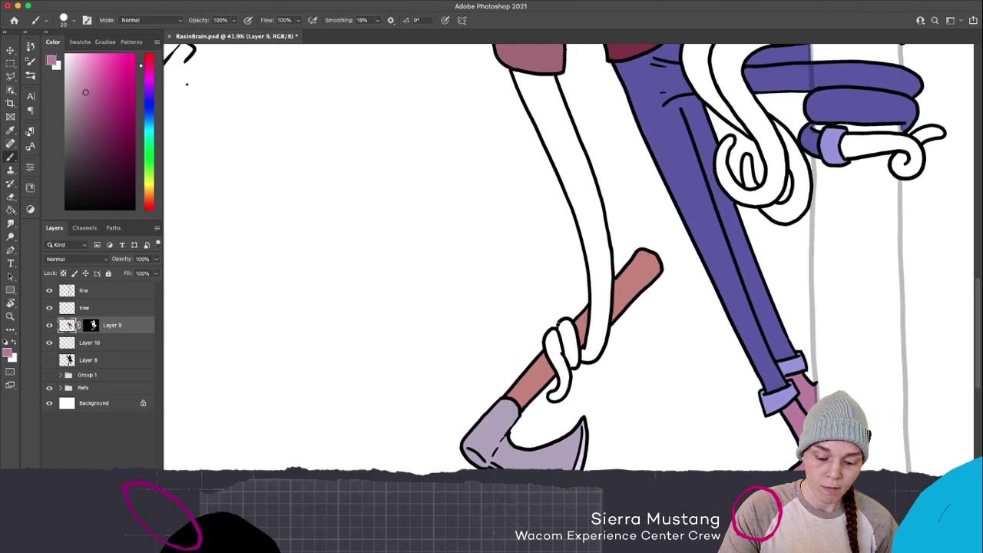
pyautogui.moveTo(567, 321)
pyautogui.mouseDown()
pyautogui.moveTo(546, 344)
pyautogui.moveTo(558, 388)
pyautogui.mouseUp()
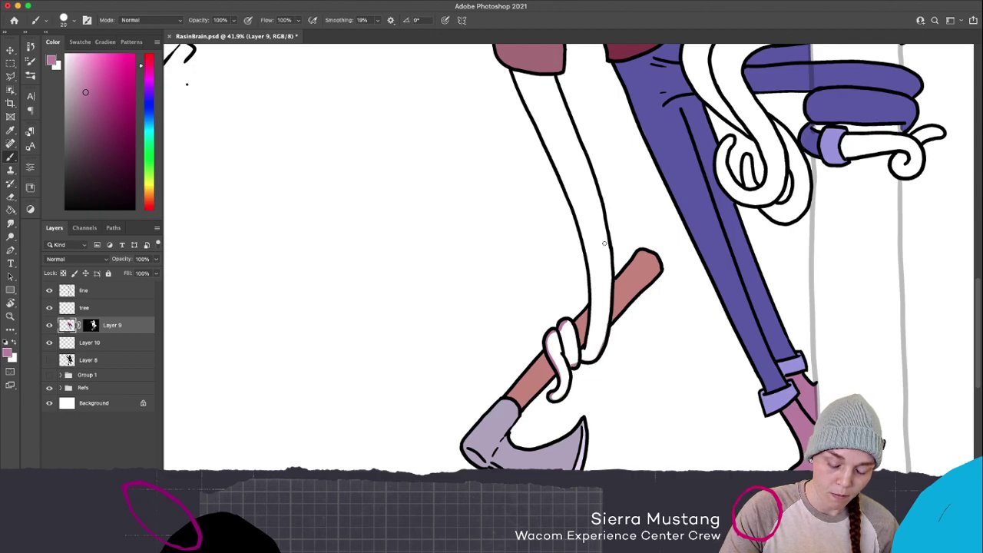
pyautogui.moveTo(587, 255)
pyautogui.mouseDown()
pyautogui.moveTo(593, 310)
pyautogui.moveTo(577, 350)
pyautogui.moveTo(571, 326)
pyautogui.moveTo(576, 356)
pyautogui.mouseUp()
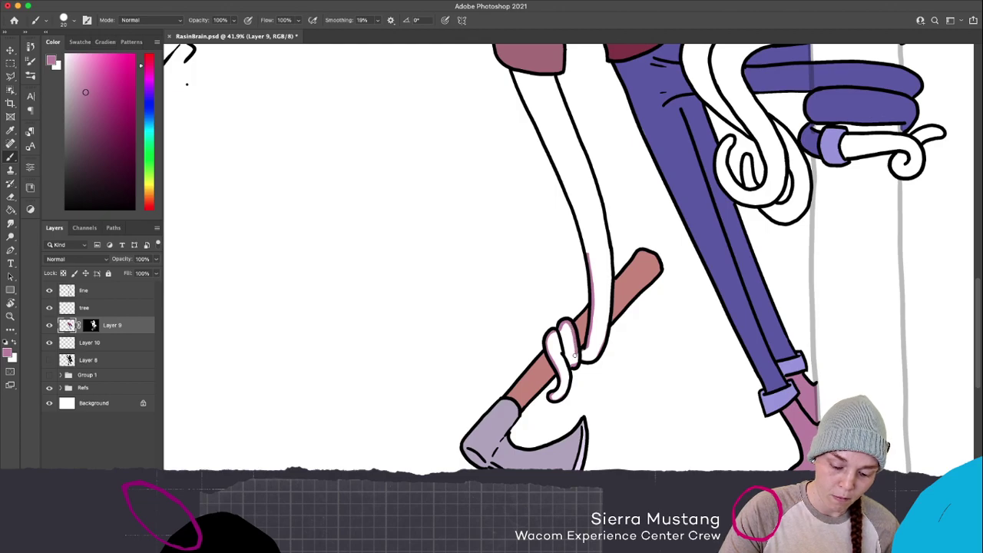
pyautogui.moveTo(513, 74); pyautogui.dragTo(590, 264)
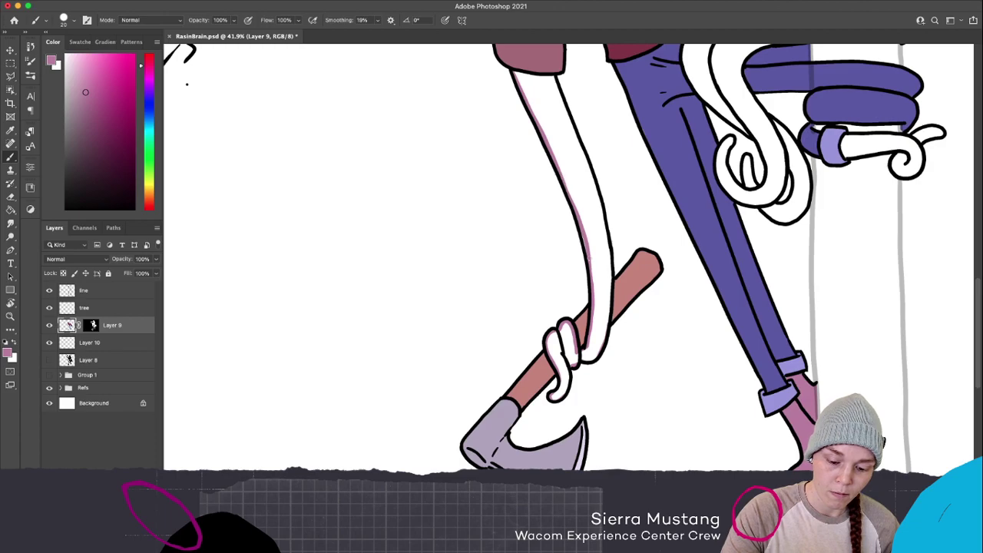
pyautogui.moveTo(513, 73); pyautogui.dragTo(557, 78)
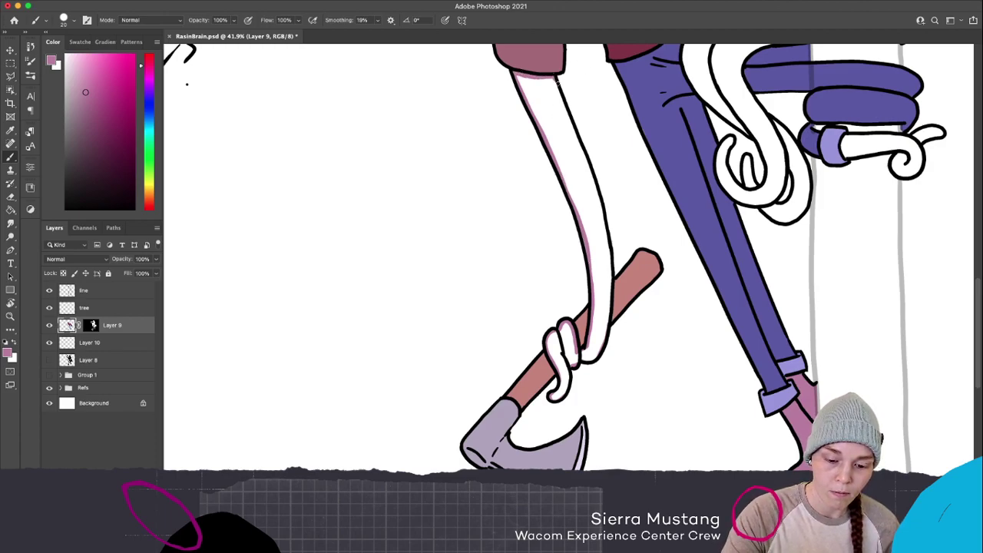
pyautogui.moveTo(612, 254); pyautogui.dragTo(609, 298)
pyautogui.moveTo(582, 358)
pyautogui.mouseDown()
pyautogui.moveTo(599, 352)
pyautogui.moveTo(607, 315)
pyautogui.mouseUp()
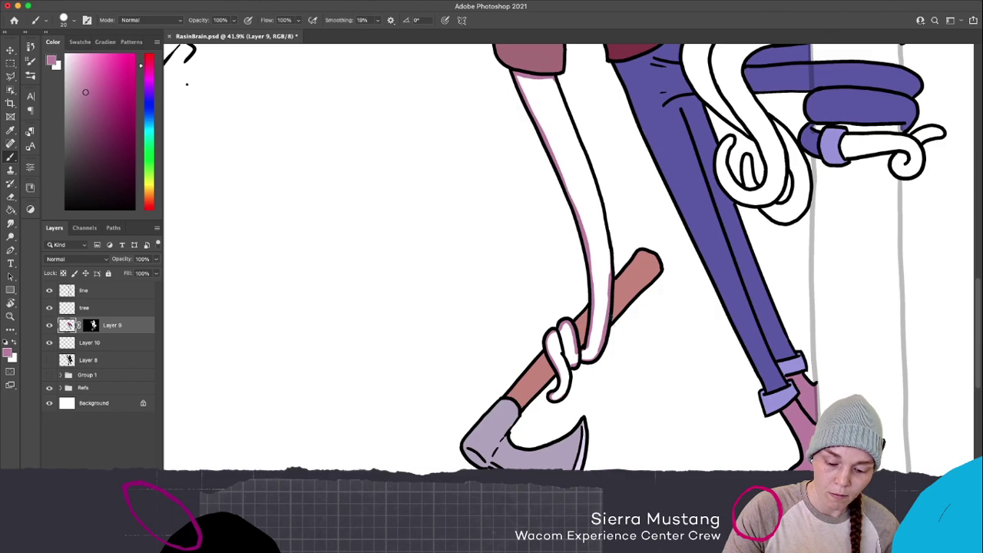
# Brush mauve pink inside the outlines of the two curled limb tips beside the tree trunk
pyautogui.moveTo(560, 161)
pyautogui.mouseDown()
pyautogui.moveTo(537, 258)
pyautogui.moveTo(411, 323)
pyautogui.moveTo(396, 345)
pyautogui.mouseUp()
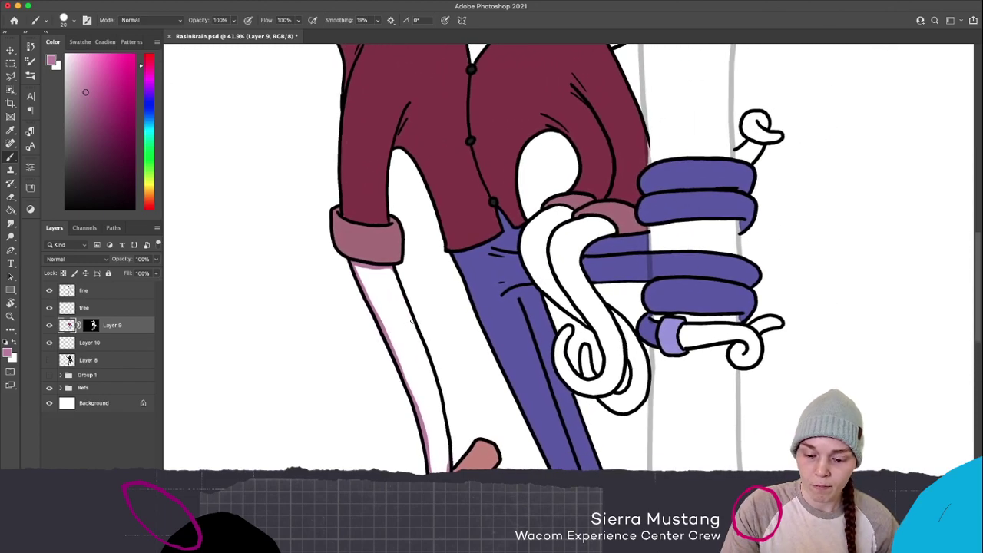
pyautogui.moveTo(737, 150)
pyautogui.mouseDown()
pyautogui.moveTo(748, 141)
pyautogui.moveTo(744, 113)
pyautogui.moveTo(771, 133)
pyautogui.moveTo(753, 163)
pyautogui.moveTo(737, 154)
pyautogui.moveTo(759, 169)
pyautogui.mouseUp()
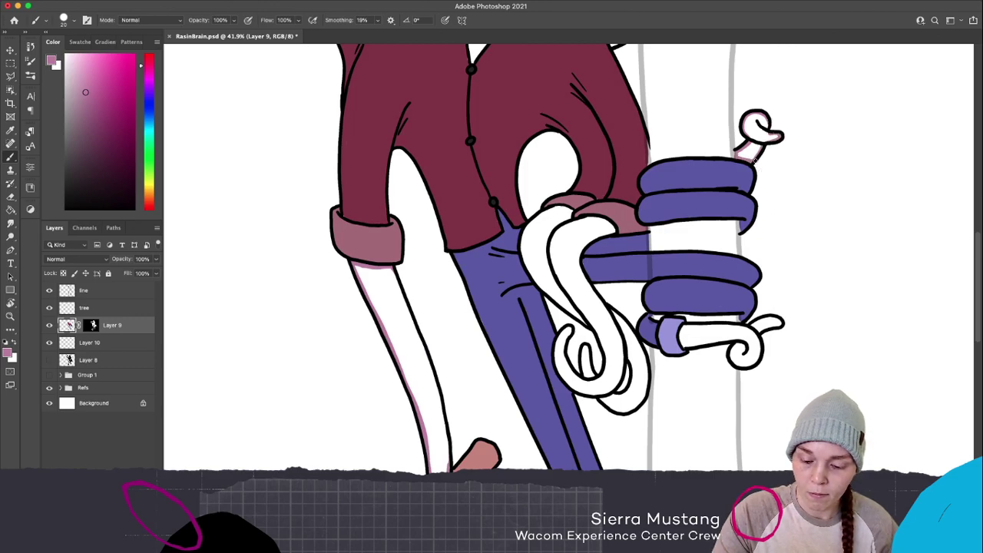
pyautogui.moveTo(684, 325)
pyautogui.mouseDown()
pyautogui.moveTo(683, 347)
pyautogui.moveTo(736, 342)
pyautogui.moveTo(731, 365)
pyautogui.moveTo(757, 360)
pyautogui.moveTo(751, 365)
pyautogui.moveTo(760, 338)
pyautogui.moveTo(780, 324)
pyautogui.moveTo(759, 316)
pyautogui.moveTo(695, 325)
pyautogui.moveTo(760, 324)
pyautogui.mouseUp()
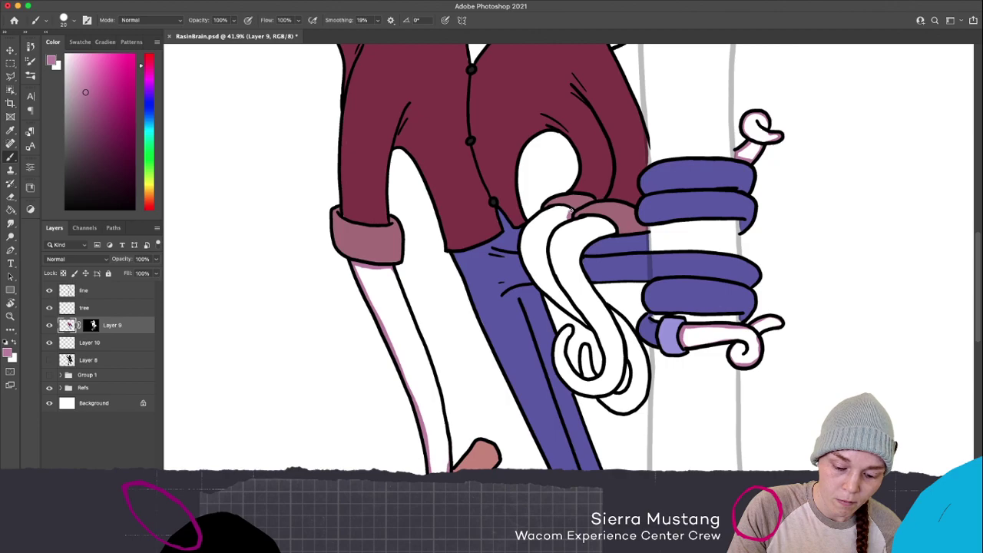
# Brush mauve pink along the inner edges of the coiled tentacle arms hanging at the hip, redoing the strokes around the inner curl
pyautogui.moveTo(569, 208)
pyautogui.mouseDown()
pyautogui.moveTo(527, 227)
pyautogui.moveTo(528, 263)
pyautogui.moveTo(524, 231)
pyautogui.moveTo(523, 253)
pyautogui.moveTo(541, 285)
pyautogui.mouseUp()
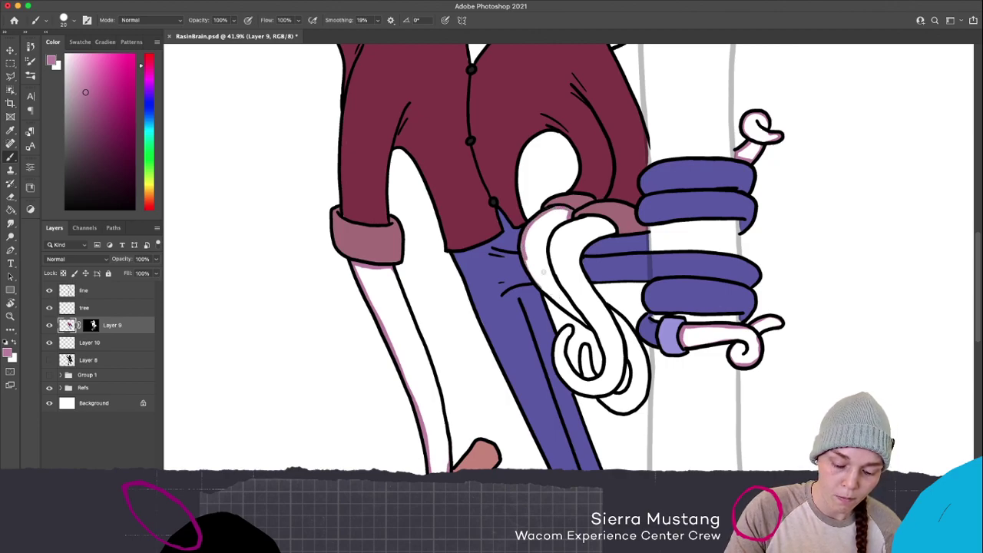
pyautogui.moveTo(522, 241); pyautogui.dragTo(524, 254)
pyautogui.moveTo(537, 283); pyautogui.dragTo(585, 322)
pyautogui.moveTo(567, 219)
pyautogui.mouseDown()
pyautogui.moveTo(604, 225)
pyautogui.moveTo(594, 216)
pyautogui.moveTo(605, 220)
pyautogui.moveTo(579, 264)
pyautogui.moveTo(631, 326)
pyautogui.moveTo(646, 366)
pyautogui.moveTo(645, 400)
pyautogui.moveTo(631, 413)
pyautogui.moveTo(574, 388)
pyautogui.mouseUp()
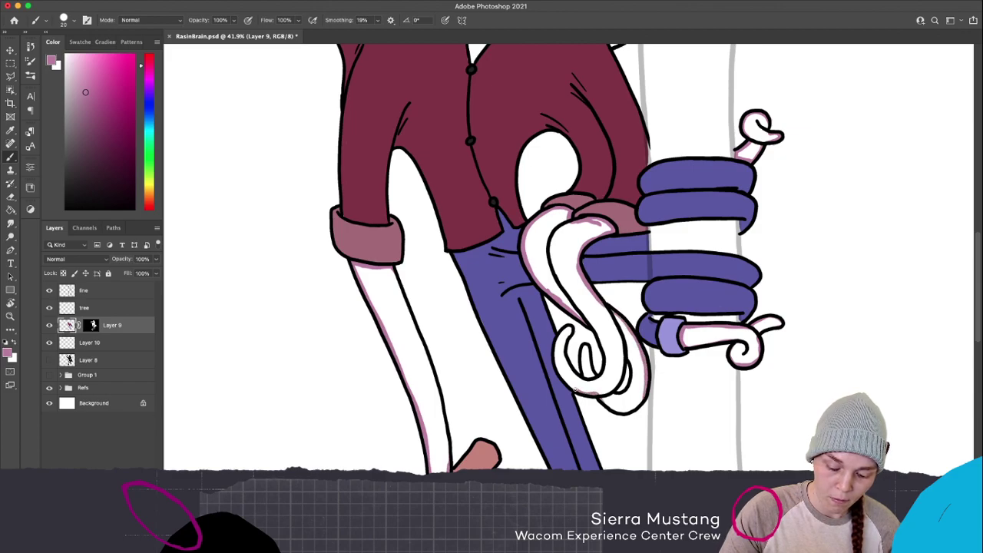
pyautogui.moveTo(570, 326)
pyautogui.mouseDown()
pyautogui.moveTo(553, 348)
pyautogui.moveTo(564, 377)
pyautogui.moveTo(570, 338)
pyautogui.moveTo(562, 331)
pyautogui.moveTo(553, 355)
pyautogui.moveTo(568, 386)
pyautogui.moveTo(562, 345)
pyautogui.moveTo(585, 381)
pyautogui.moveTo(581, 351)
pyautogui.moveTo(600, 381)
pyautogui.moveTo(603, 361)
pyautogui.mouseUp()
pyautogui.press('super+z')
pyautogui.press('super+z')
pyautogui.press('super+z')
pyautogui.moveTo(603, 361); pyautogui.dragTo(585, 321)
pyautogui.moveTo(612, 387)
pyautogui.mouseDown()
pyautogui.moveTo(626, 395)
pyautogui.moveTo(635, 365)
pyautogui.mouseUp()
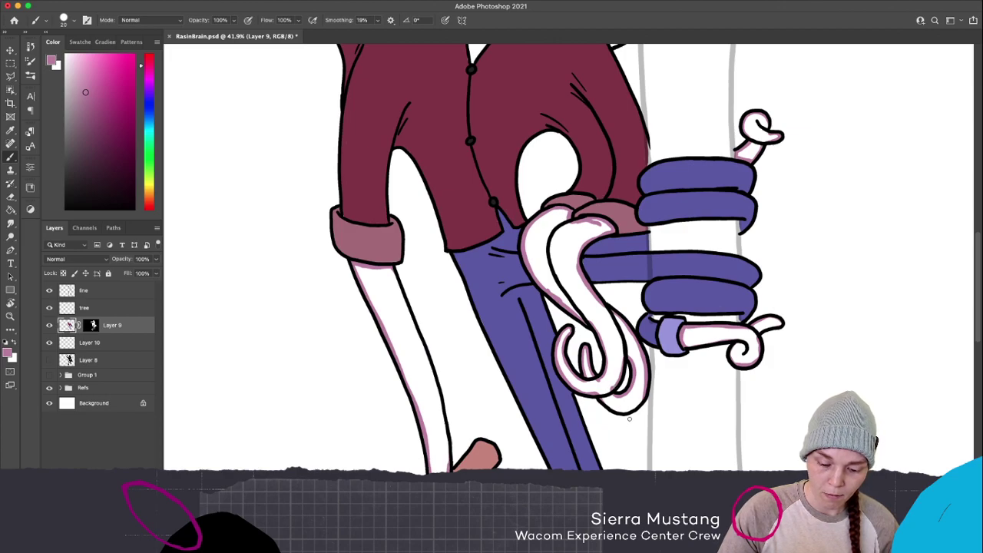
# Fill the coiled tentacle arms, the axe-holding forearm and both curled limb tips by the tree with mauve pink
pyautogui.press('g')
pyautogui.click(619, 361)
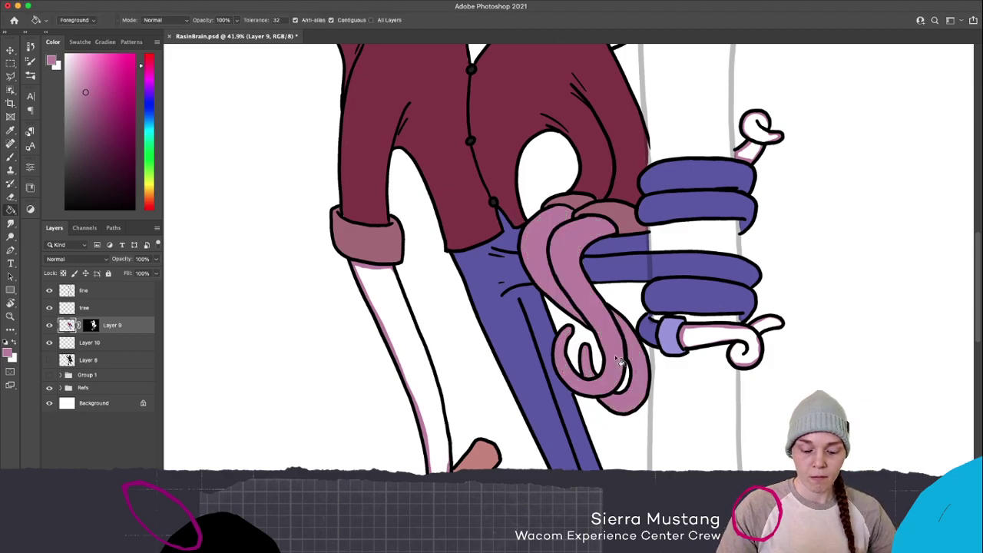
pyautogui.click(439, 417)
pyautogui.click(760, 347)
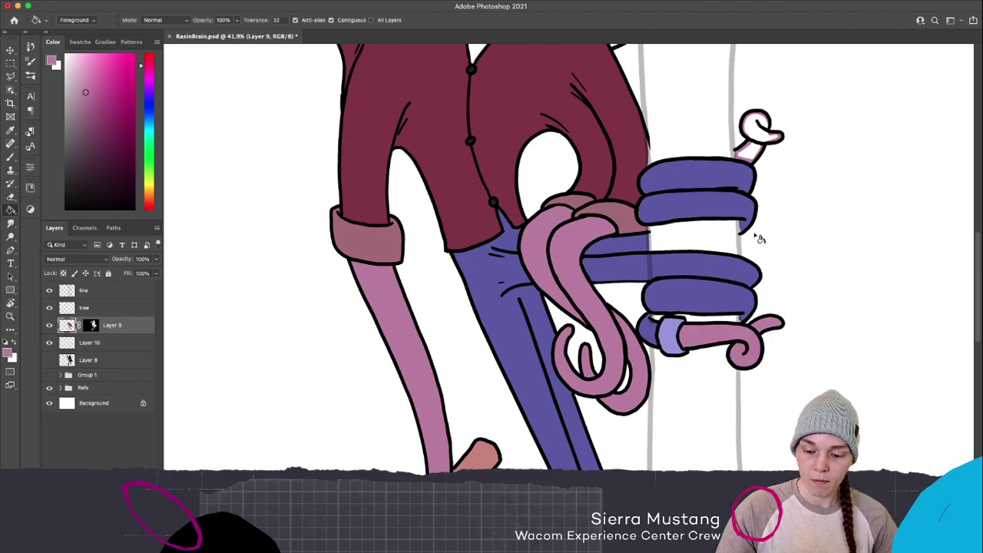
pyautogui.click(759, 142)
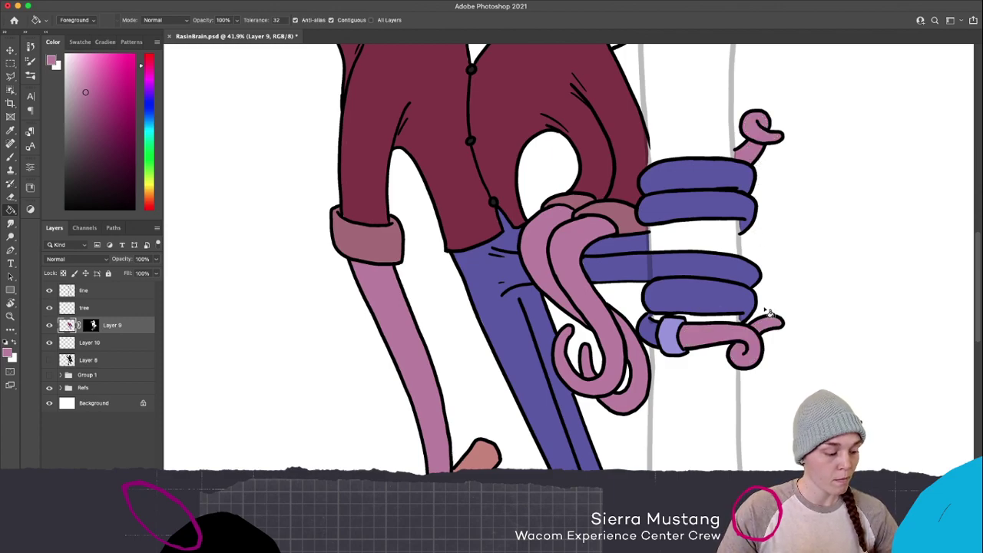
# Brush mauve pink inside the raised tentacle's tip, along the forehead under the cap and around the shape behind the neck
pyautogui.press('b')
pyautogui.moveTo(456, 155)
pyautogui.mouseDown()
pyautogui.moveTo(474, 204)
pyautogui.moveTo(605, 384)
pyautogui.mouseUp()
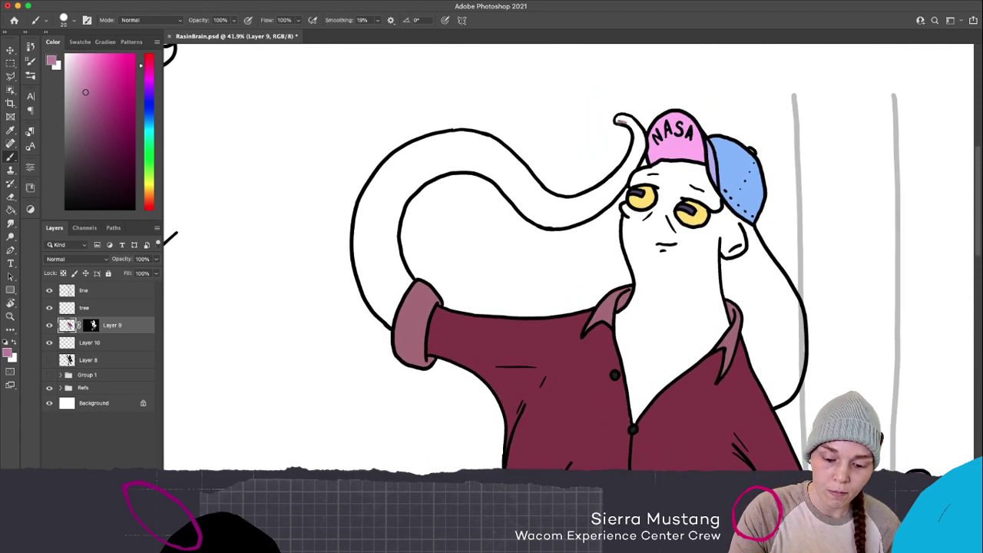
pyautogui.moveTo(619, 118)
pyautogui.mouseDown()
pyautogui.moveTo(643, 142)
pyautogui.moveTo(635, 175)
pyautogui.moveTo(702, 165)
pyautogui.moveTo(709, 195)
pyautogui.moveTo(708, 167)
pyautogui.moveTo(773, 271)
pyautogui.mouseUp()
pyautogui.moveTo(758, 309); pyautogui.dragTo(690, 287)
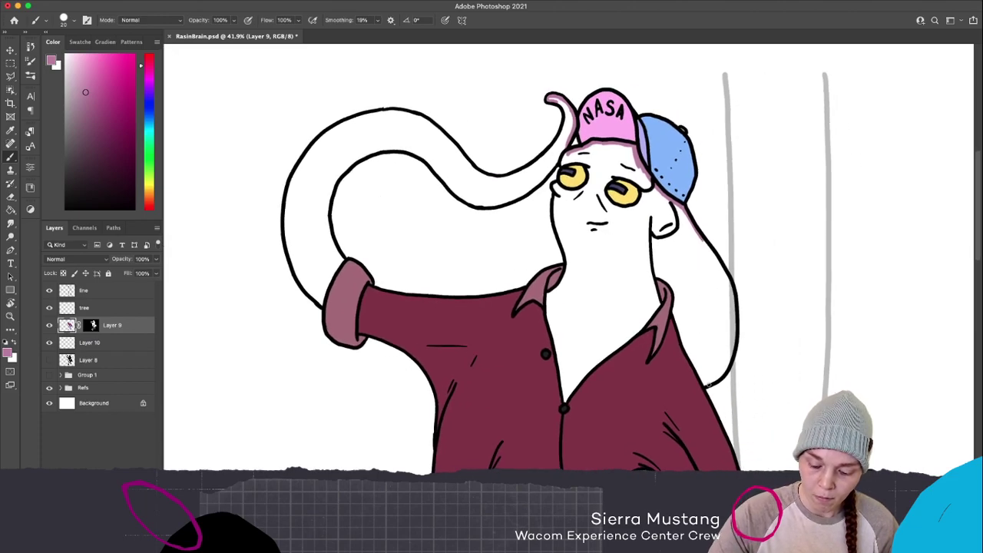
pyautogui.moveTo(706, 382)
pyautogui.mouseDown()
pyautogui.moveTo(738, 311)
pyautogui.moveTo(703, 239)
pyautogui.mouseUp()
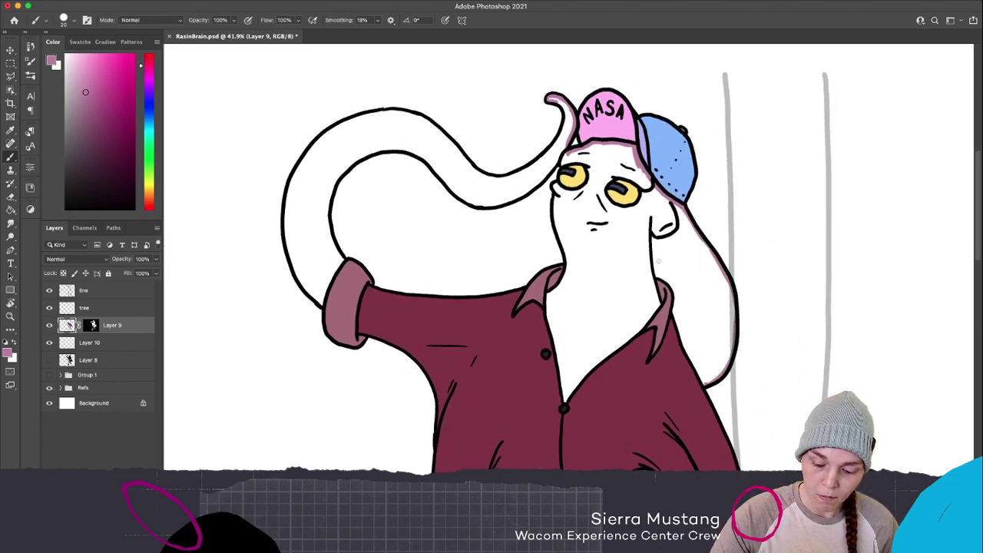
pyautogui.moveTo(663, 281); pyautogui.dragTo(708, 385)
# Brush mauve pink along the inner edges of the face, neck and open shirt collar
pyautogui.moveTo(567, 256)
pyautogui.mouseDown()
pyautogui.moveTo(551, 310)
pyautogui.moveTo(548, 300)
pyautogui.moveTo(562, 404)
pyautogui.moveTo(598, 358)
pyautogui.mouseUp()
pyautogui.moveTo(569, 393); pyautogui.dragTo(642, 325)
pyautogui.moveTo(654, 282)
pyautogui.mouseDown()
pyautogui.moveTo(658, 303)
pyautogui.moveTo(635, 334)
pyautogui.mouseUp()
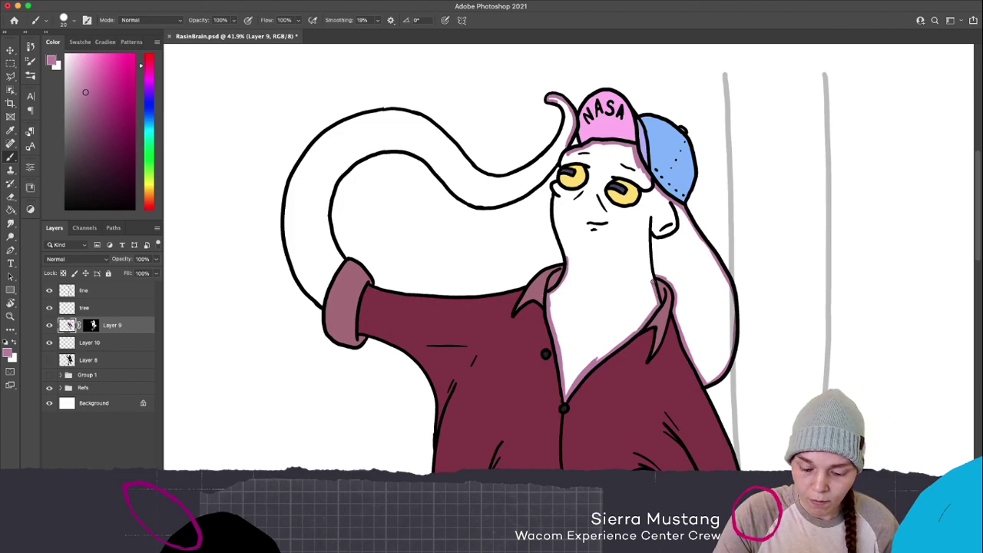
pyautogui.moveTo(556, 186); pyautogui.dragTo(566, 256)
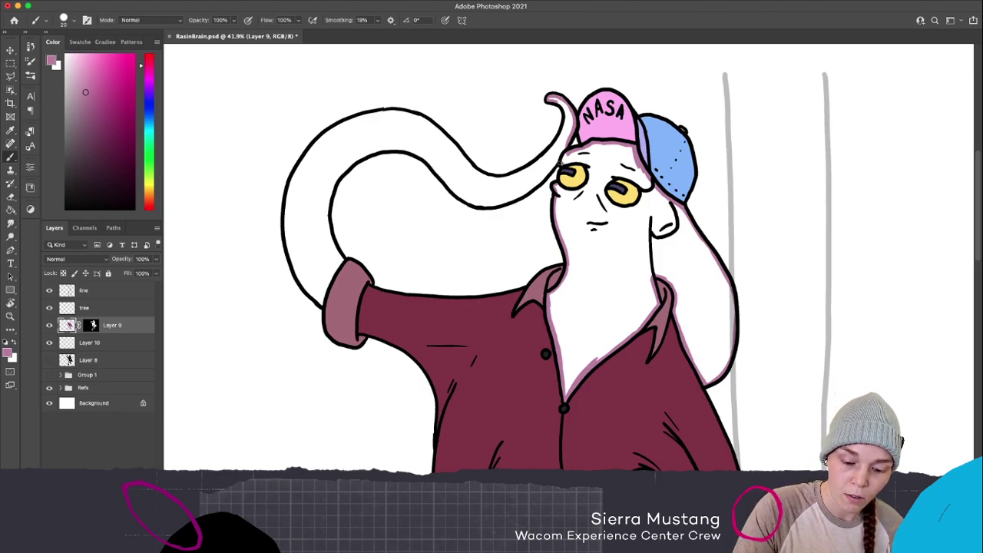
# Brush mauve pink along the inner edges of the raised tentacle arm, from the face round the loop to the sleeve cuff
pyautogui.moveTo(555, 165); pyautogui.dragTo(524, 189)
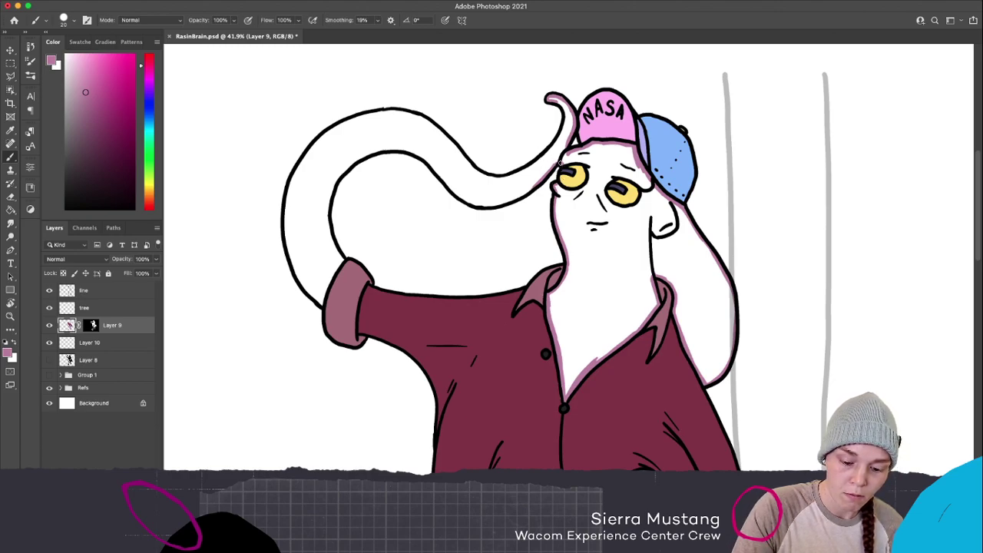
pyautogui.moveTo(536, 186); pyautogui.dragTo(498, 203)
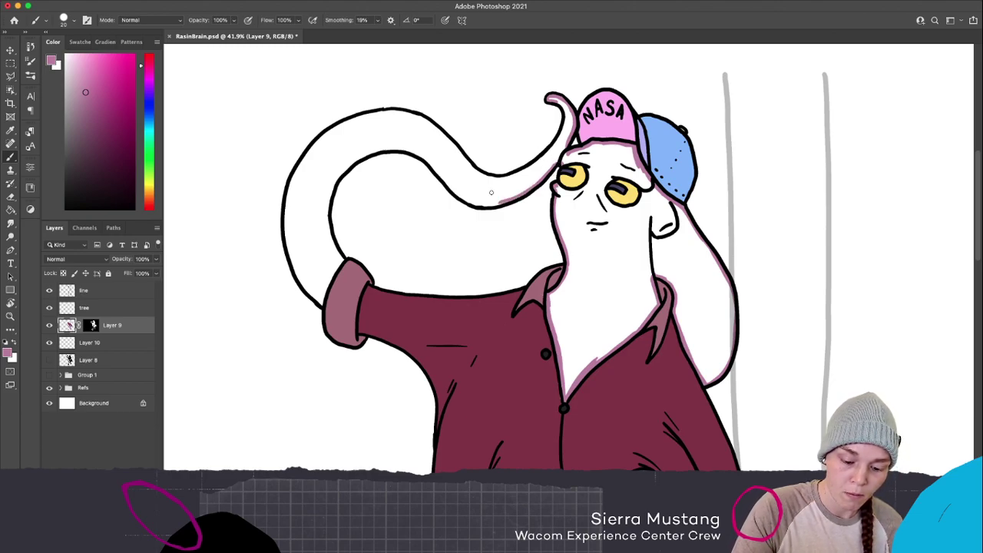
pyautogui.moveTo(342, 259)
pyautogui.mouseDown()
pyautogui.moveTo(328, 211)
pyautogui.moveTo(341, 172)
pyautogui.moveTo(366, 146)
pyautogui.moveTo(353, 163)
pyautogui.moveTo(389, 151)
pyautogui.moveTo(429, 160)
pyautogui.moveTo(393, 149)
pyautogui.moveTo(482, 208)
pyautogui.mouseUp()
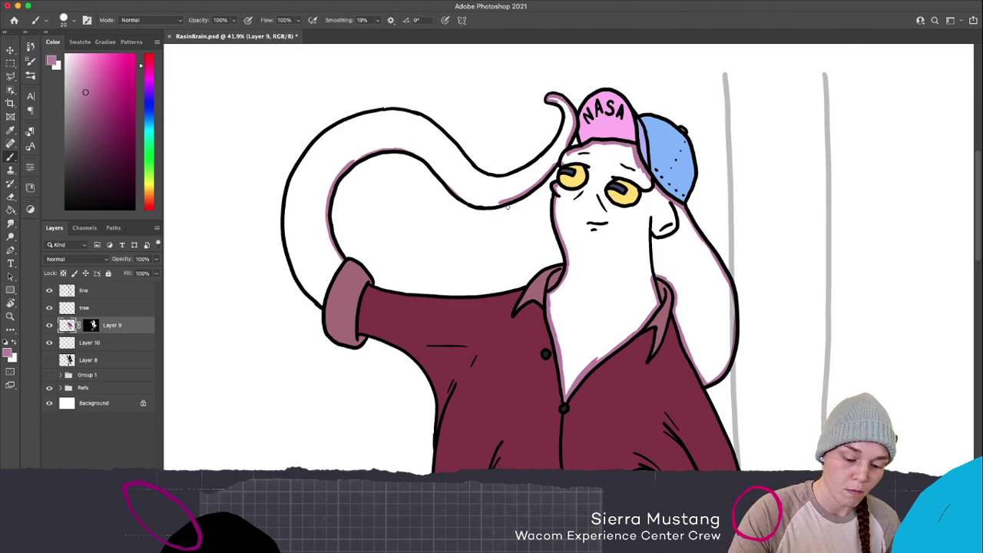
pyautogui.moveTo(344, 254)
pyautogui.mouseDown()
pyautogui.moveTo(321, 311)
pyautogui.moveTo(326, 295)
pyautogui.moveTo(319, 305)
pyautogui.moveTo(307, 294)
pyautogui.moveTo(290, 255)
pyautogui.moveTo(285, 206)
pyautogui.moveTo(299, 162)
pyautogui.moveTo(332, 127)
pyautogui.mouseUp()
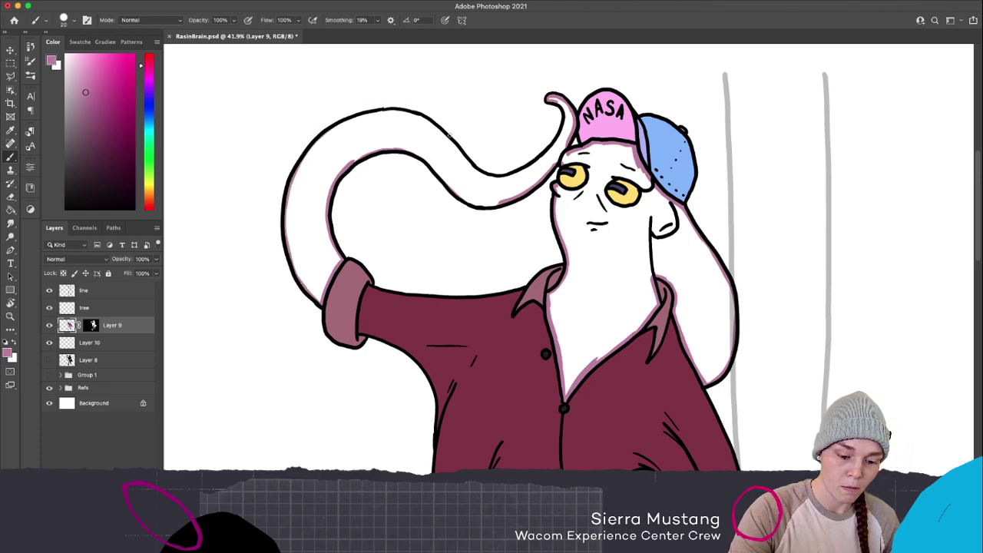
pyautogui.moveTo(487, 174)
pyautogui.mouseDown()
pyautogui.moveTo(554, 136)
pyautogui.moveTo(564, 111)
pyautogui.moveTo(540, 99)
pyautogui.mouseUp()
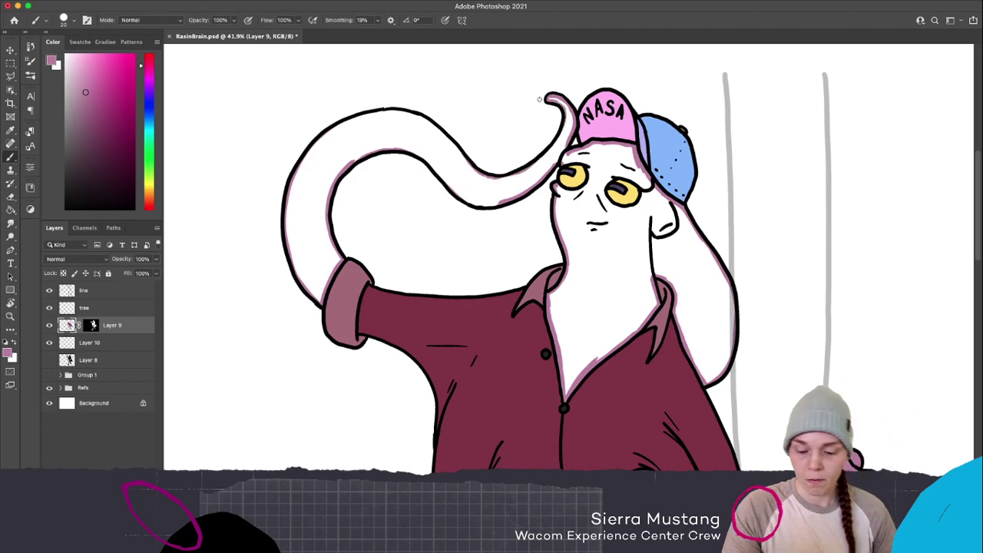
# Fill the face, neck, raised tentacle arm and the shape behind the neck with mauve pink
pyautogui.press('g')
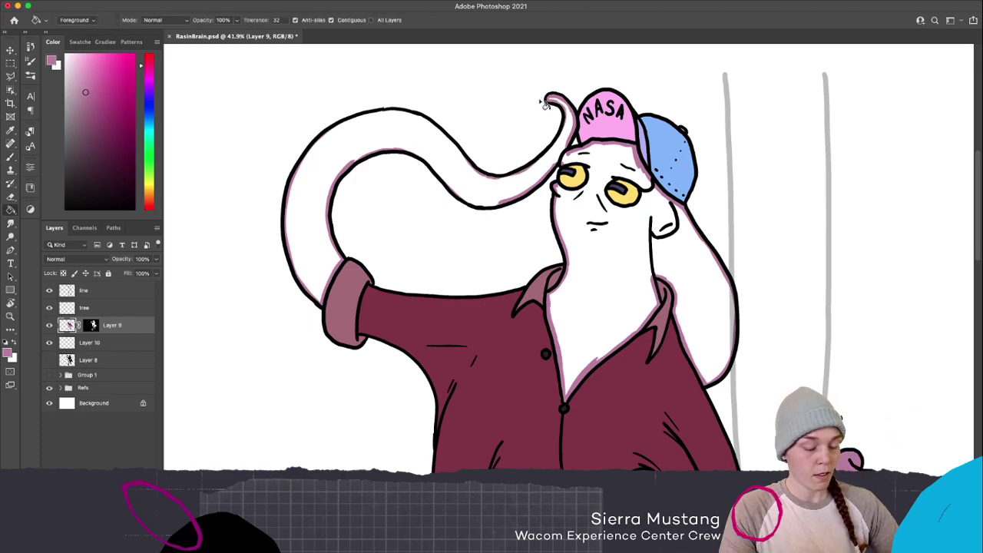
pyautogui.click(629, 254)
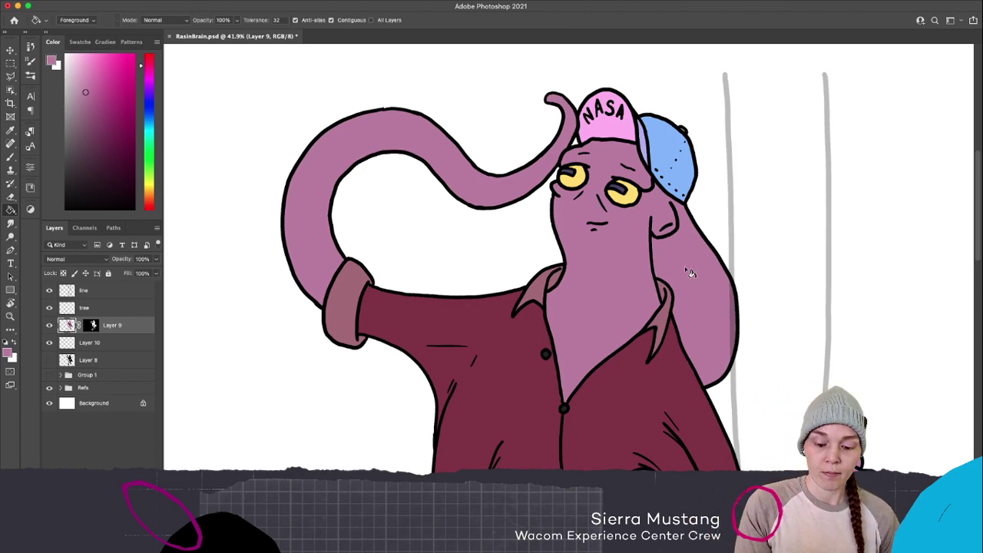
pyautogui.scroll(-5, 691, 273)
pyautogui.press('z')
pyautogui.scroll(-3, 653, 261)
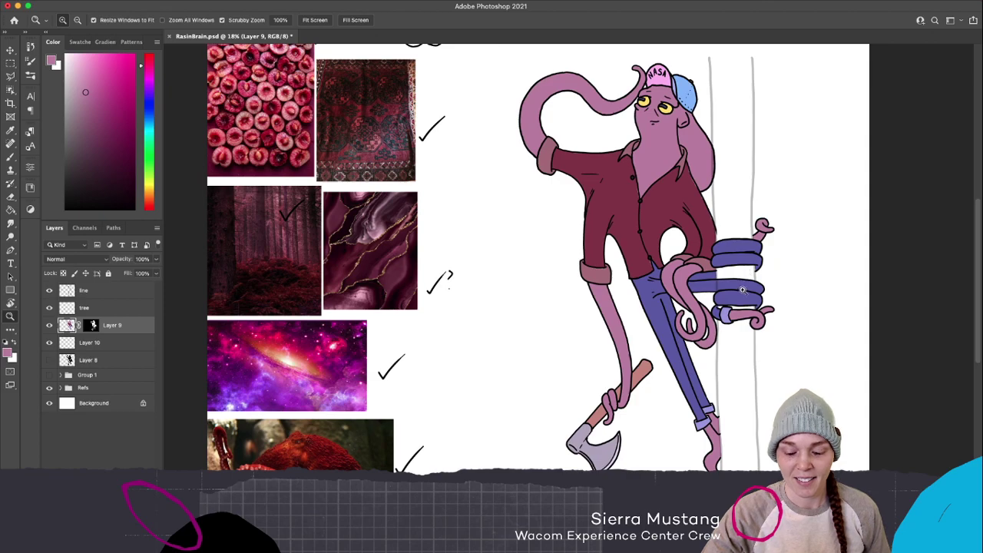
# Brush small black dots beside the marble, carpet and cut-fruit reference images on the line layer
pyautogui.press('b')
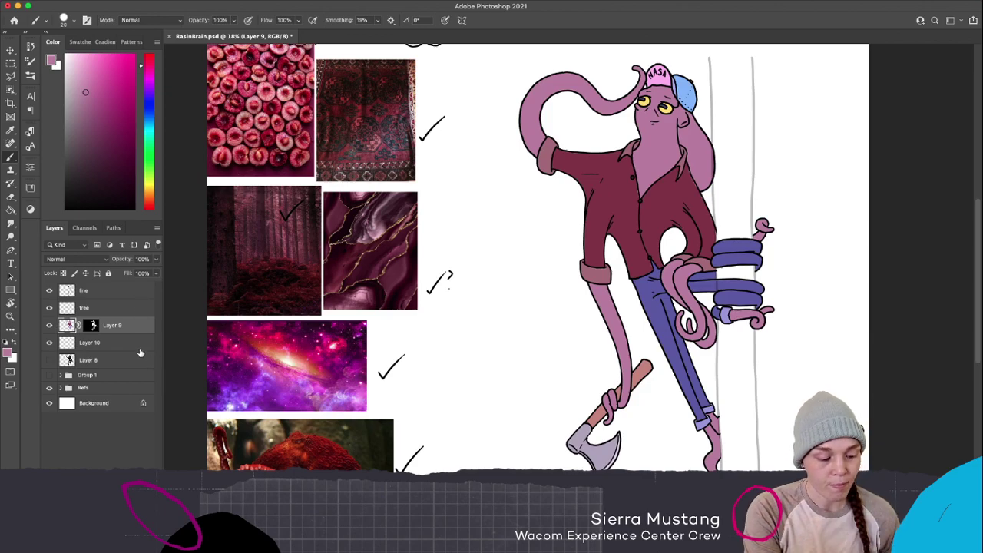
pyautogui.click(142, 293)
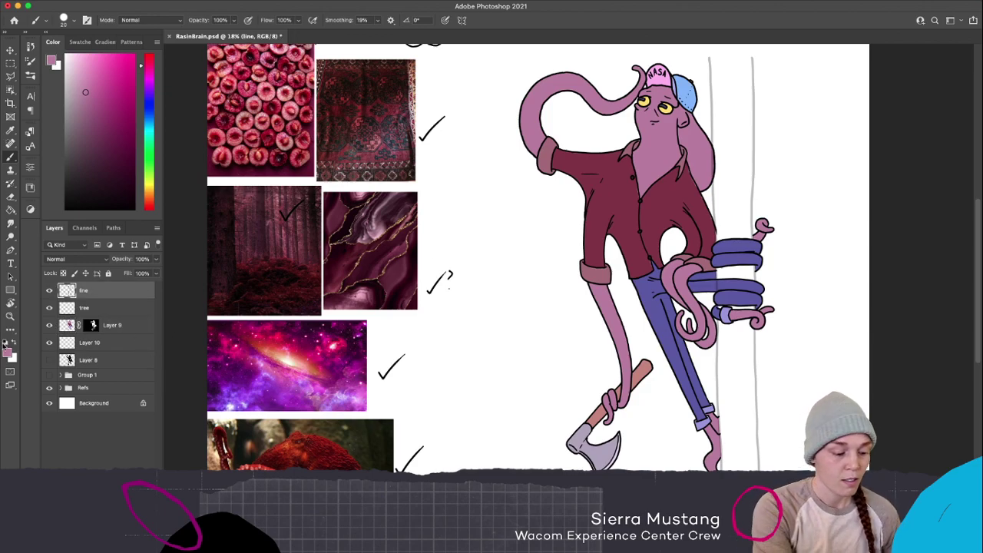
pyautogui.click(7, 350)
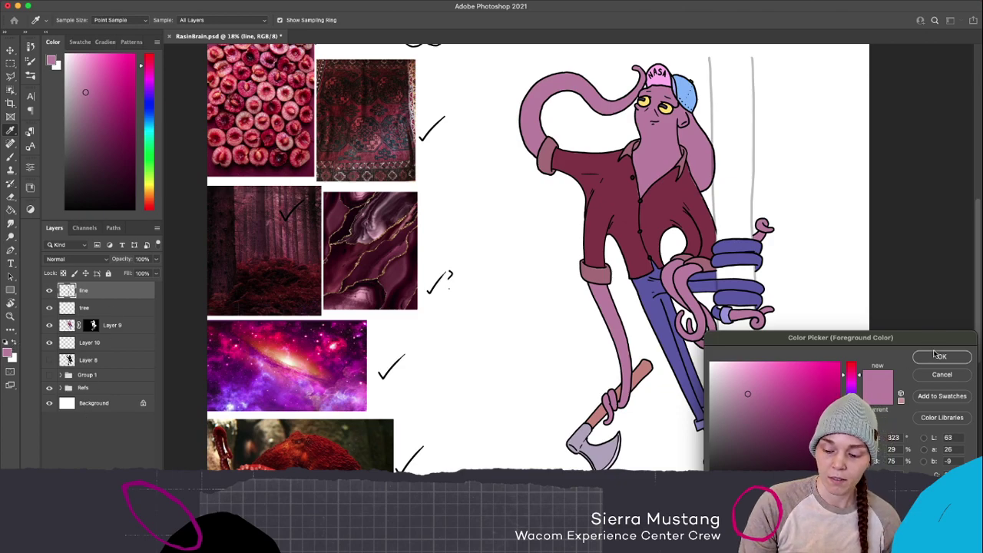
pyautogui.click(711, 491)
pyautogui.click(941, 359)
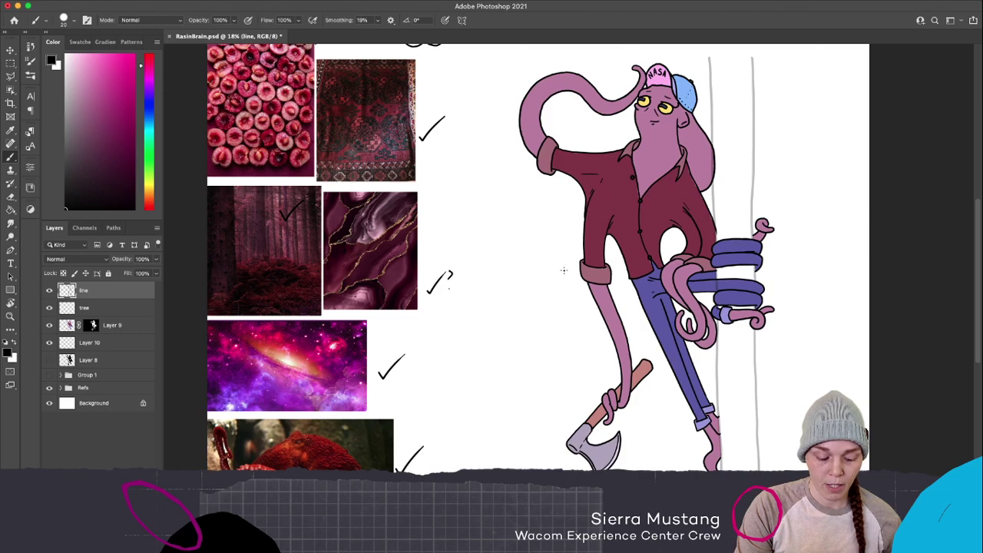
pyautogui.scroll(2, 565, 269)
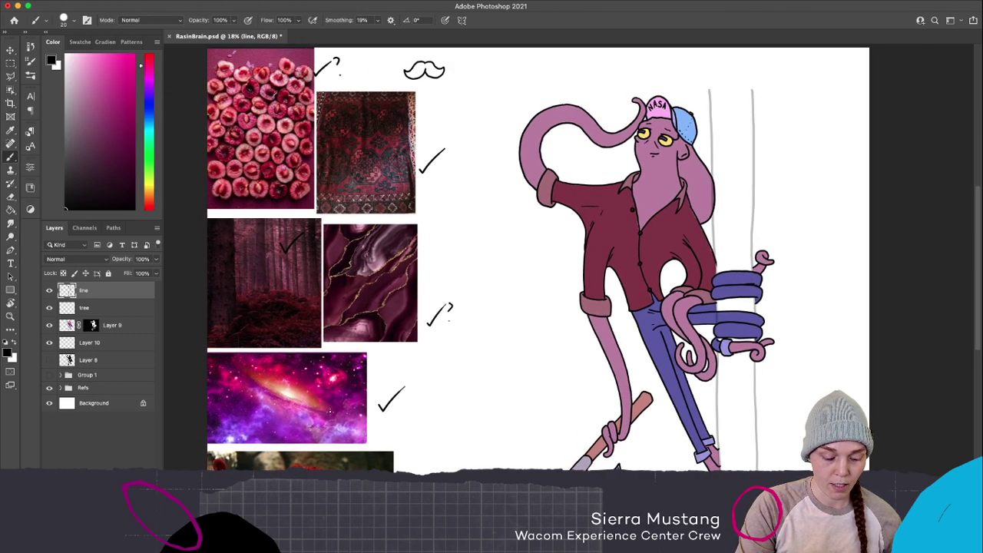
pyautogui.scroll(2, 522, 250)
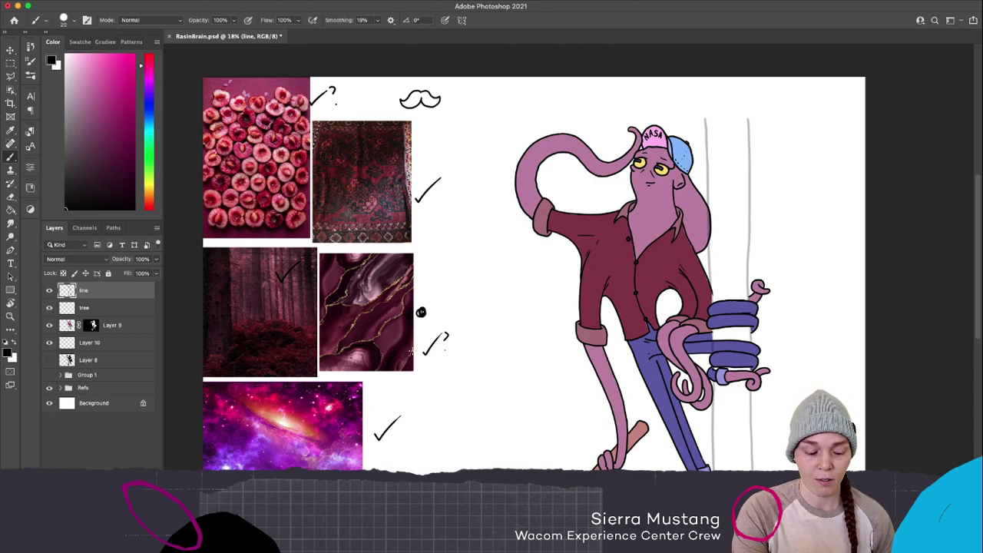
pyautogui.moveTo(420, 158); pyautogui.dragTo(419, 165)
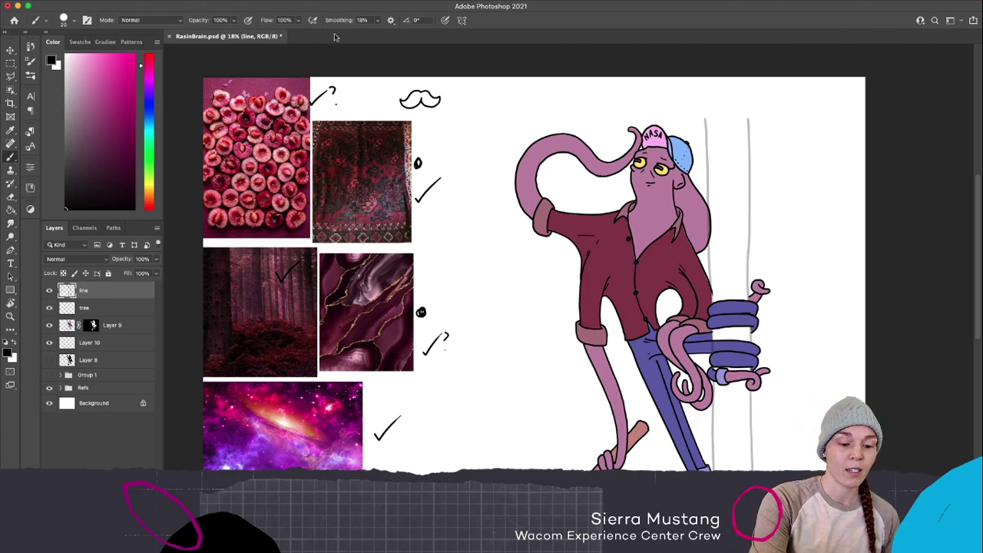
pyautogui.moveTo(315, 85); pyautogui.dragTo(320, 87)
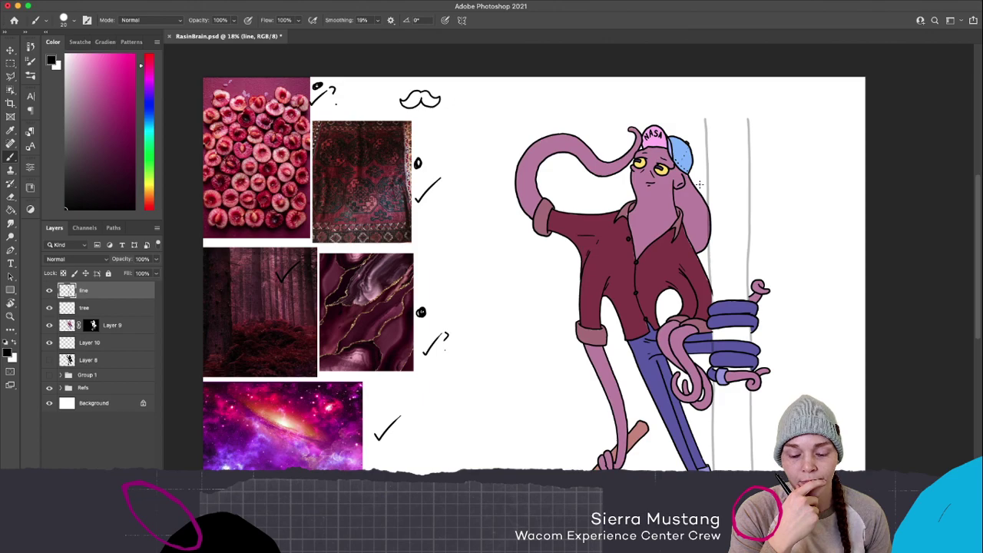
# Fill both pupils with light orange on Layer 9
pyautogui.moveTo(647, 170)
pyautogui.mouseDown()
pyautogui.moveTo(689, 171)
pyautogui.moveTo(664, 222)
pyautogui.mouseUp()
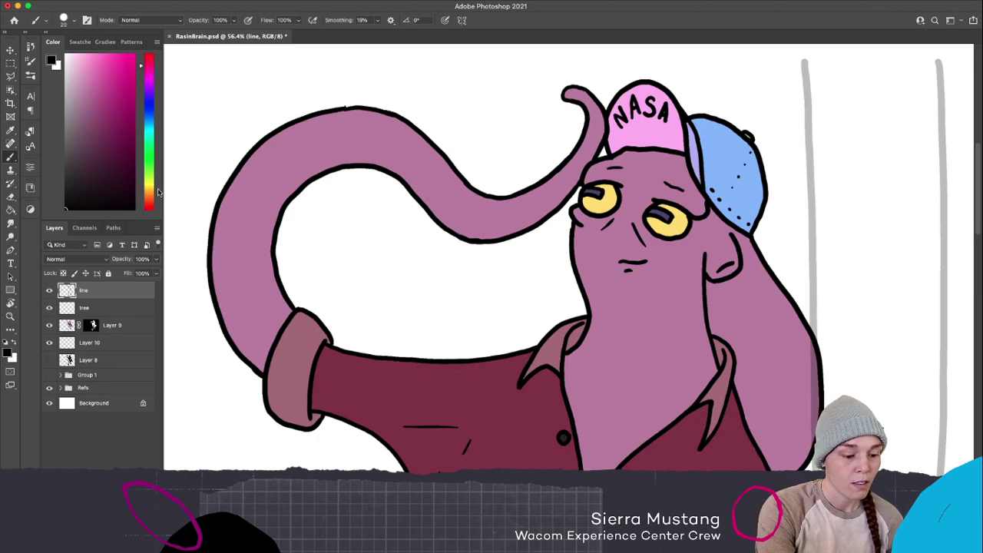
pyautogui.moveTo(155, 200); pyautogui.dragTo(152, 196)
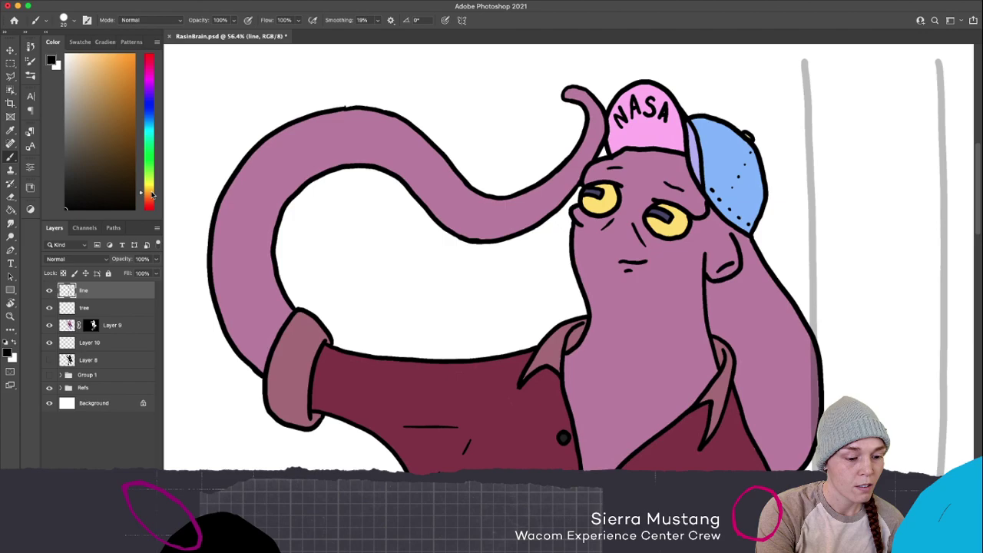
pyautogui.moveTo(104, 80); pyautogui.dragTo(97, 57)
pyautogui.moveTo(147, 193); pyautogui.dragTo(147, 197)
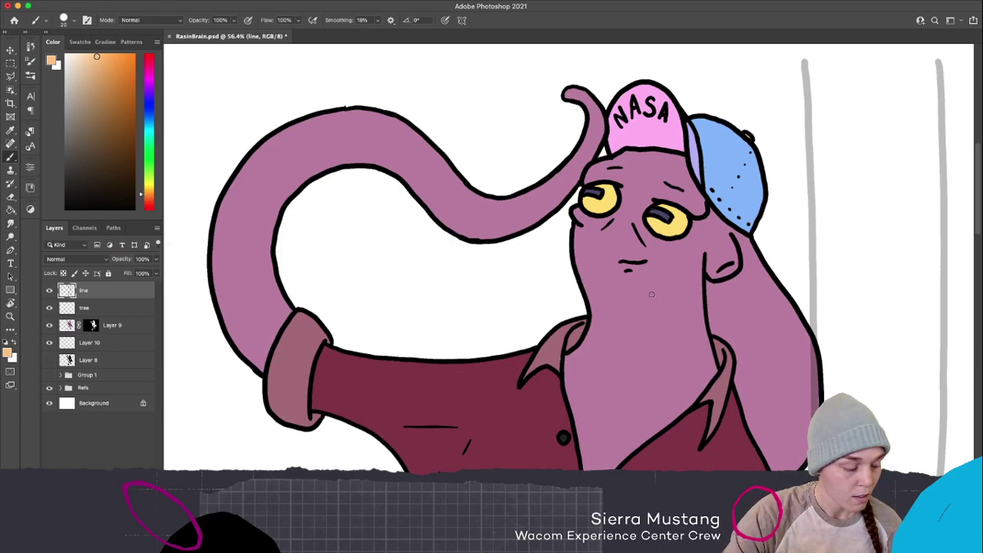
pyautogui.press('g')
pyautogui.click(662, 218)
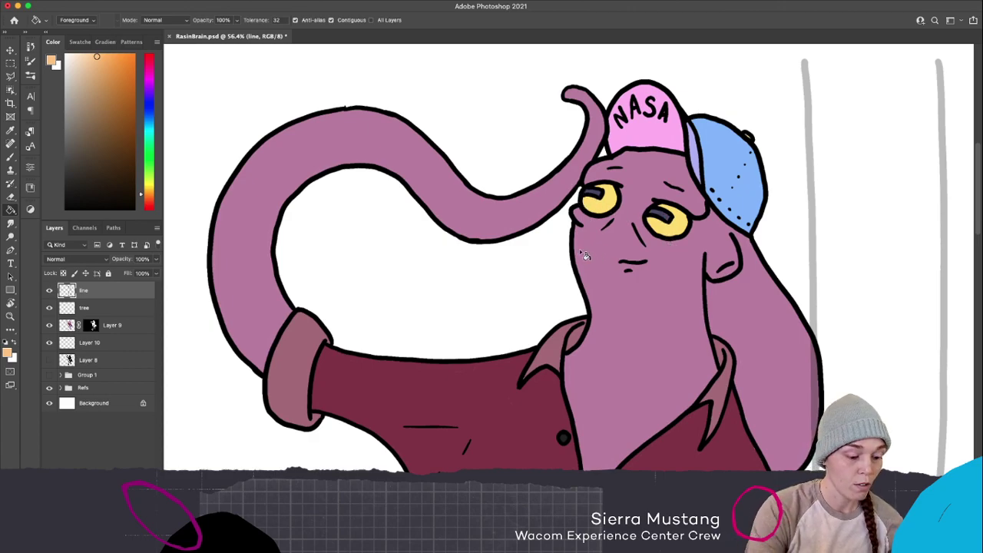
pyautogui.click(127, 325)
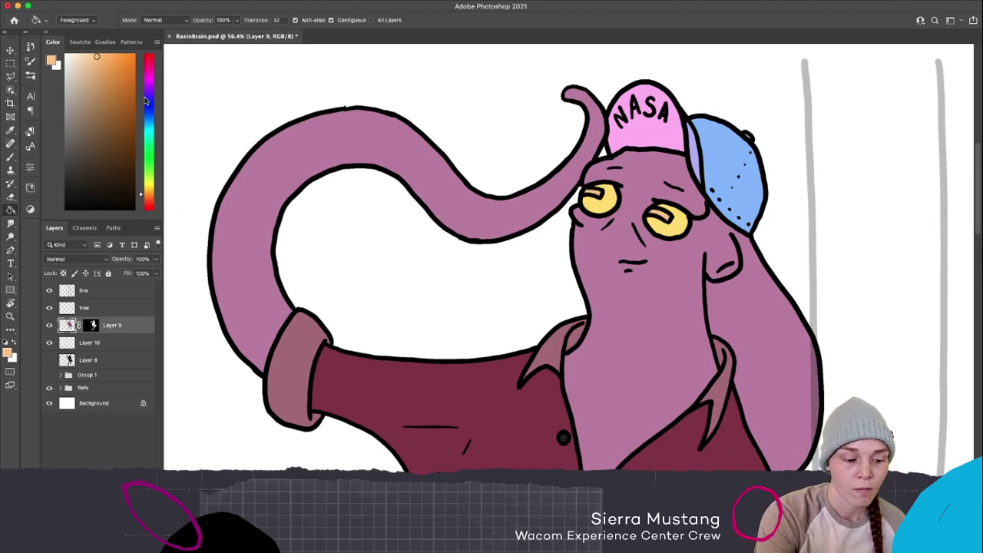
# Fill both eyeballs around the pupils with pale pink
pyautogui.click(150, 206)
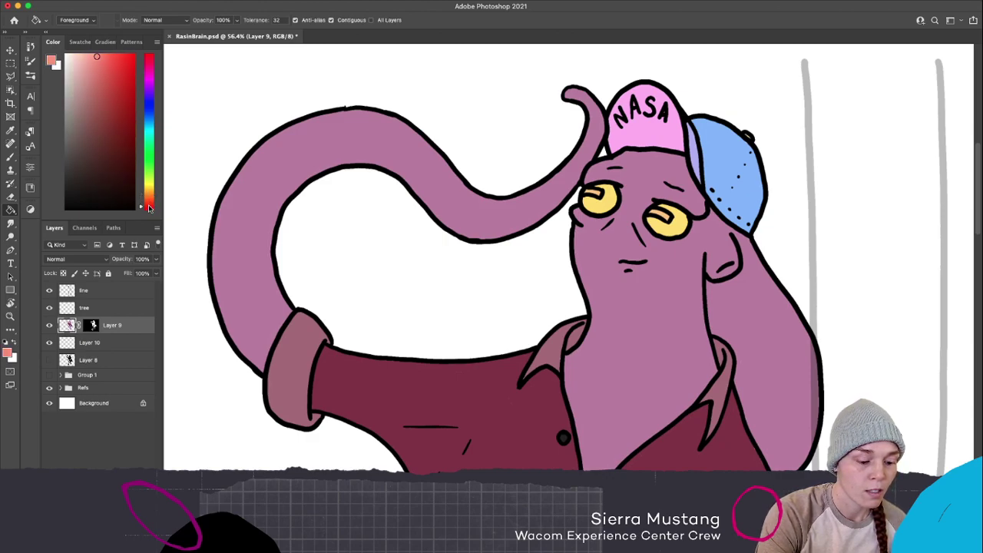
pyautogui.moveTo(93, 56); pyautogui.dragTo(80, 57)
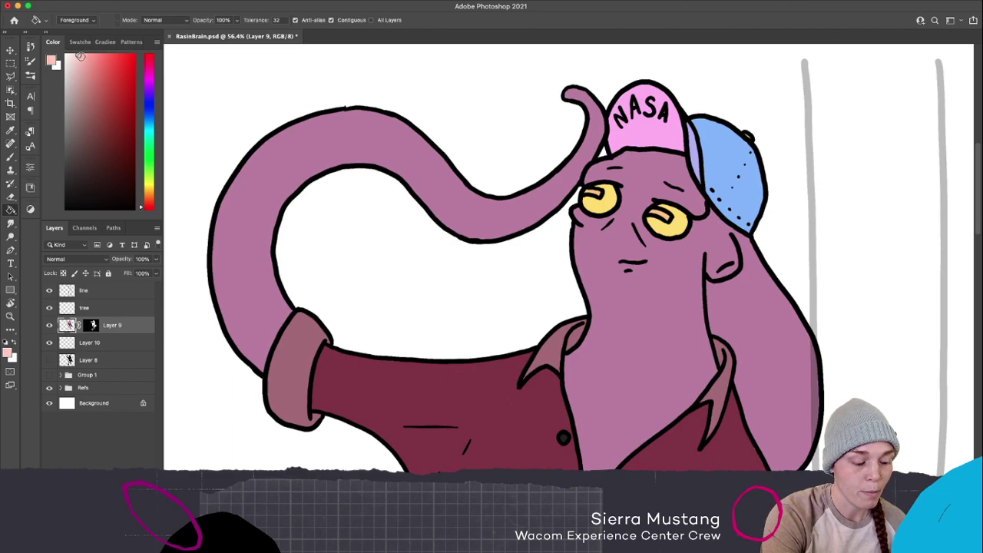
pyautogui.click(613, 206)
pyautogui.click(680, 230)
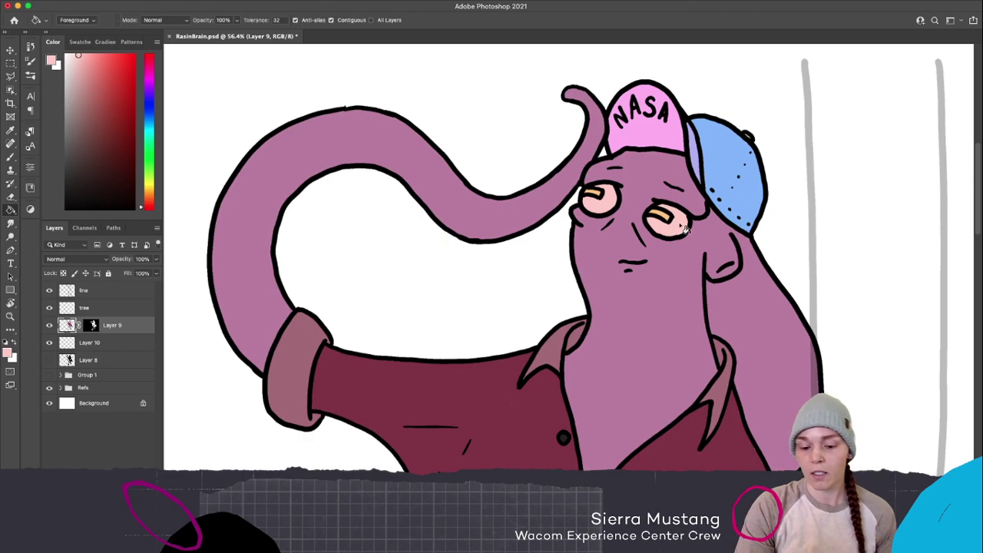
# Pick a rose pink foreground colour and set the Ink Pen - Pressure brush size to 6 px
pyautogui.moveTo(152, 71)
pyautogui.mouseDown()
pyautogui.moveTo(152, 61)
pyautogui.moveTo(109, 80)
pyautogui.moveTo(114, 68)
pyautogui.moveTo(93, 121)
pyautogui.moveTo(100, 102)
pyautogui.moveTo(98, 121)
pyautogui.moveTo(107, 108)
pyautogui.moveTo(104, 77)
pyautogui.moveTo(97, 84)
pyautogui.mouseUp()
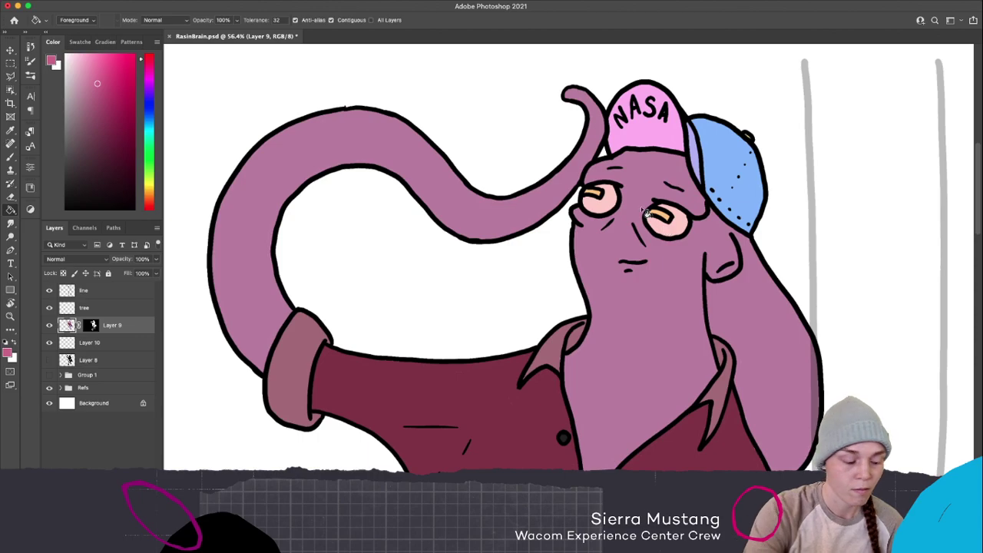
pyautogui.press('b')
pyautogui.click(665, 225)
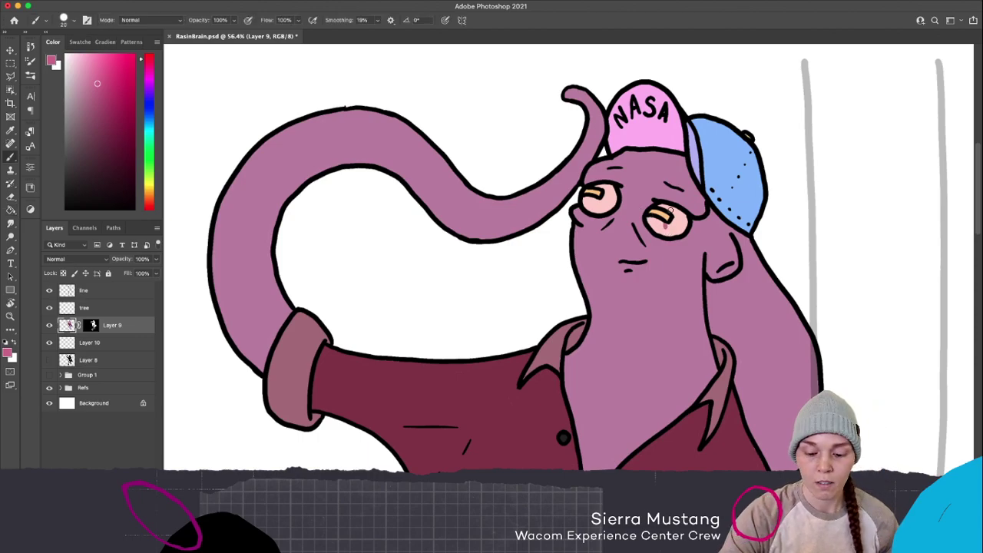
pyautogui.click(69, 24)
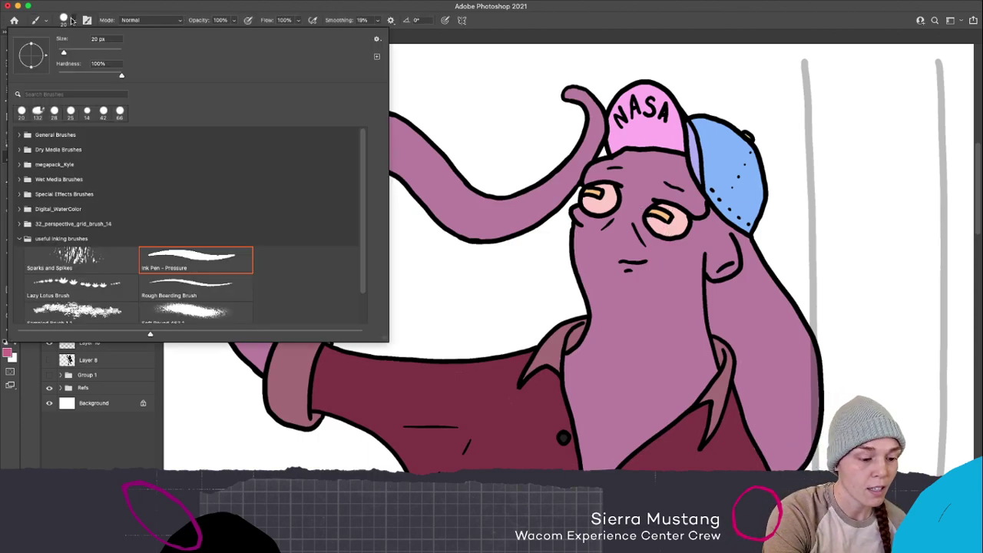
pyautogui.moveTo(65, 53); pyautogui.dragTo(59, 52)
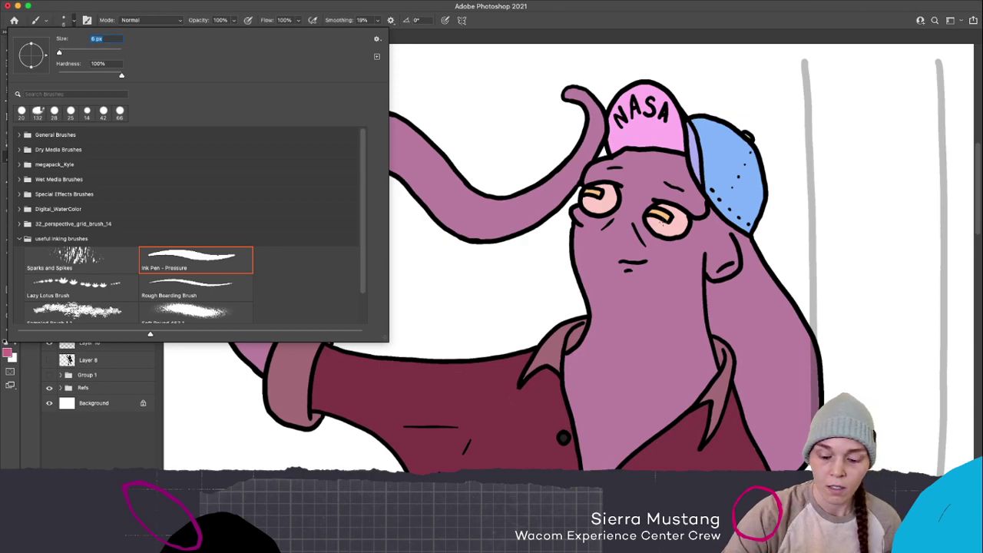
# Try hatching thin rose pink vein lines across both eyeballs
pyautogui.click(653, 224)
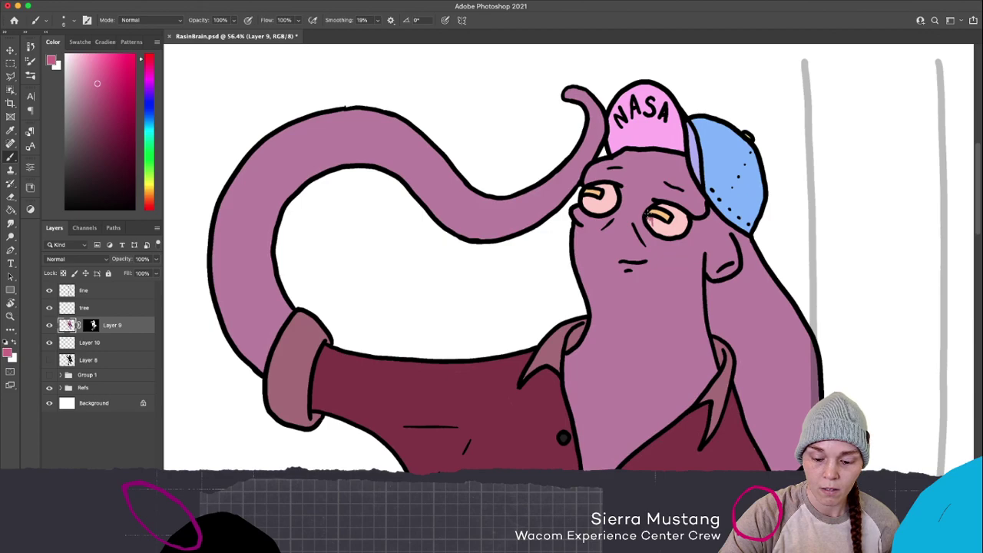
pyautogui.moveTo(673, 204)
pyautogui.mouseDown()
pyautogui.moveTo(657, 222)
pyautogui.moveTo(672, 229)
pyautogui.mouseUp()
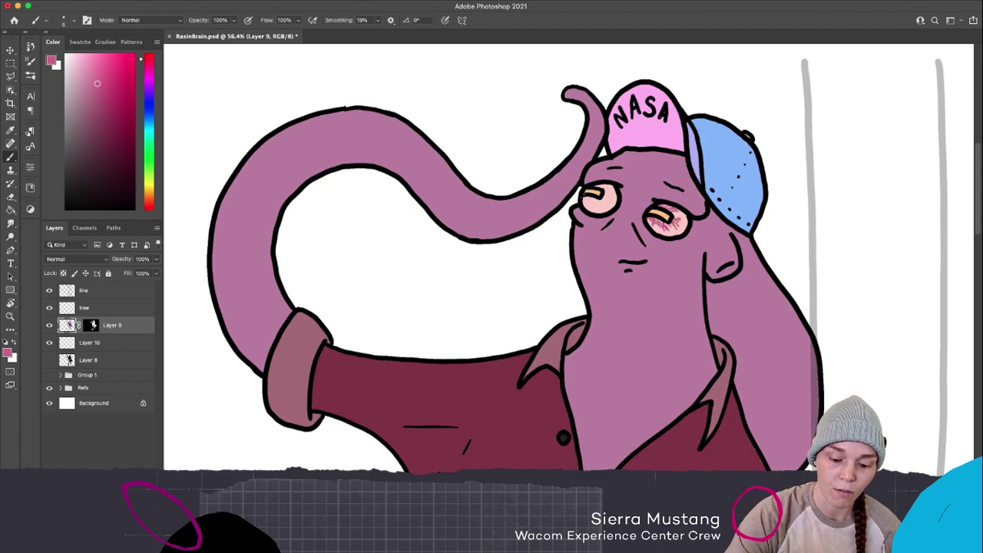
pyautogui.moveTo(588, 195)
pyautogui.mouseDown()
pyautogui.moveTo(591, 206)
pyautogui.moveTo(603, 201)
pyautogui.moveTo(605, 187)
pyautogui.mouseUp()
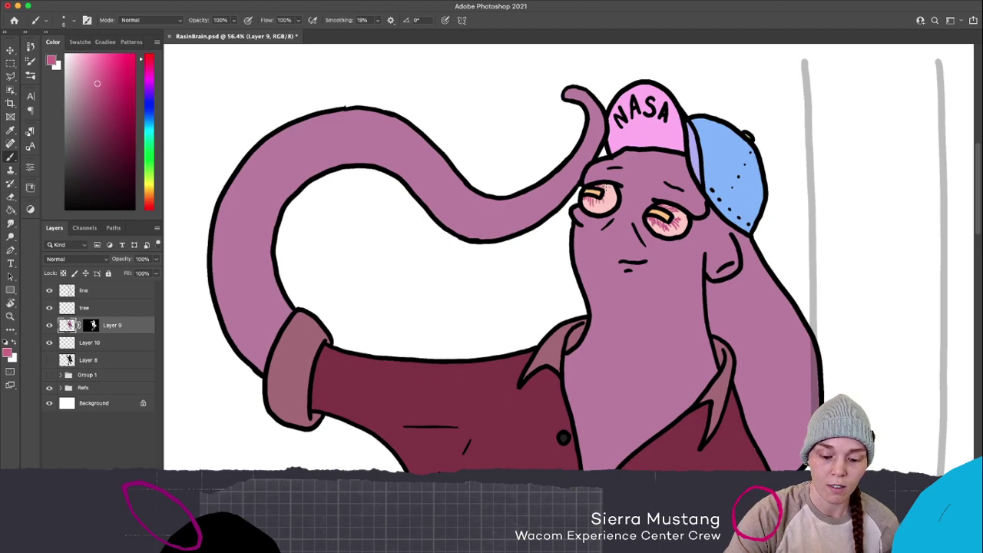
# Draw short, thin rose pink veins radiating around the pupils across both eyeballs on Layer 9
pyautogui.moveTo(681, 247); pyautogui.dragTo(628, 259)
pyautogui.moveTo(295, 311); pyautogui.dragTo(438, 325)
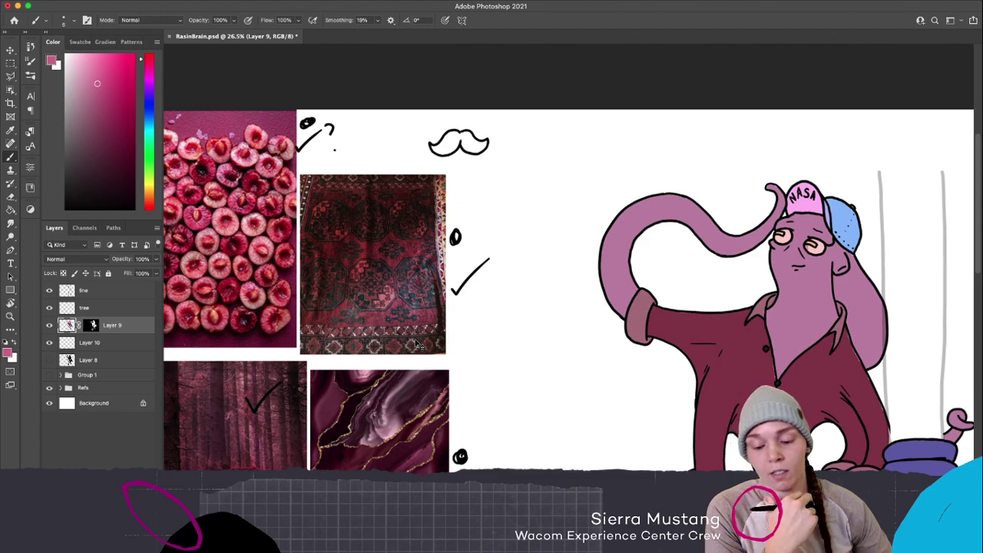
pyautogui.press('super+space')
pyautogui.moveTo(803, 242); pyautogui.dragTo(716, 269)
pyautogui.press('space')
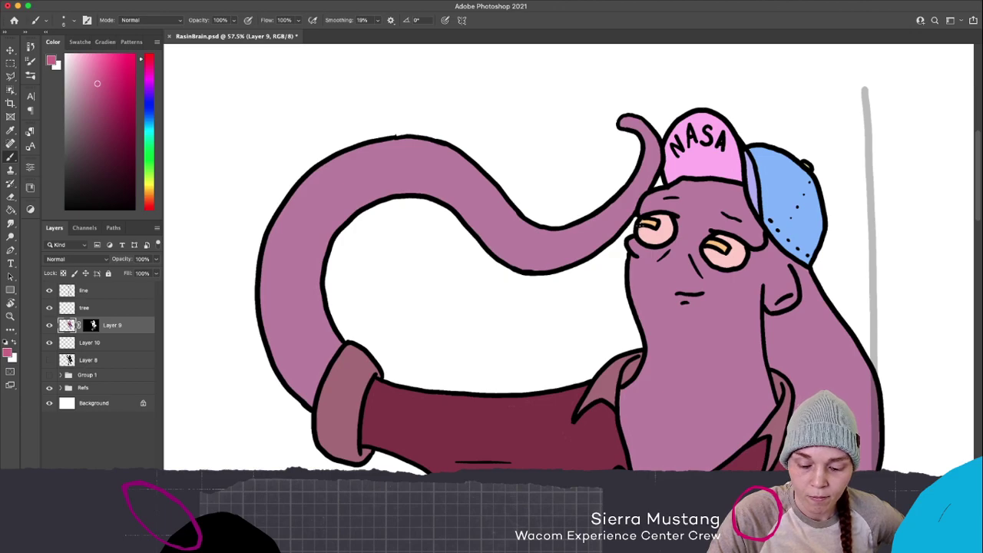
pyautogui.moveTo(650, 231); pyautogui.dragTo(648, 227)
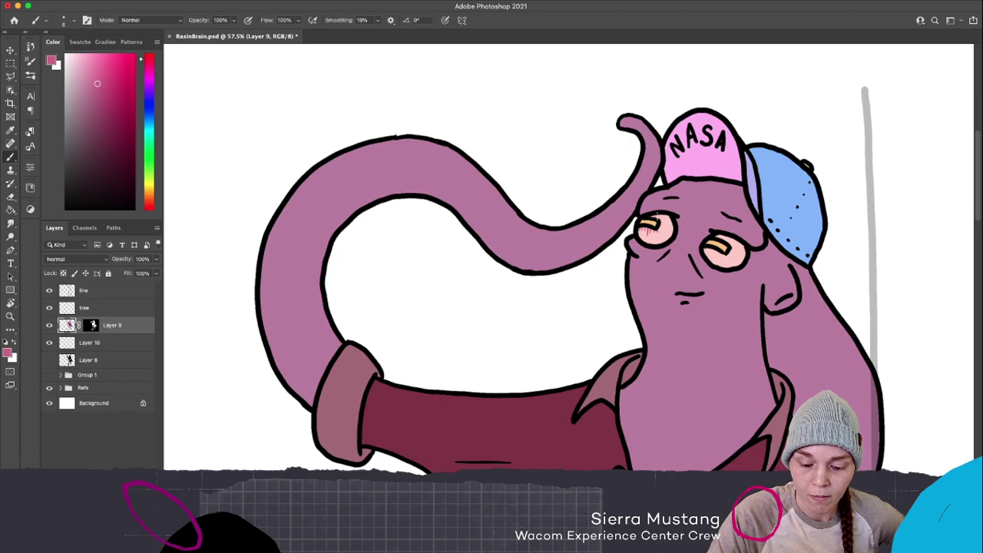
pyautogui.moveTo(657, 224); pyautogui.dragTo(661, 228)
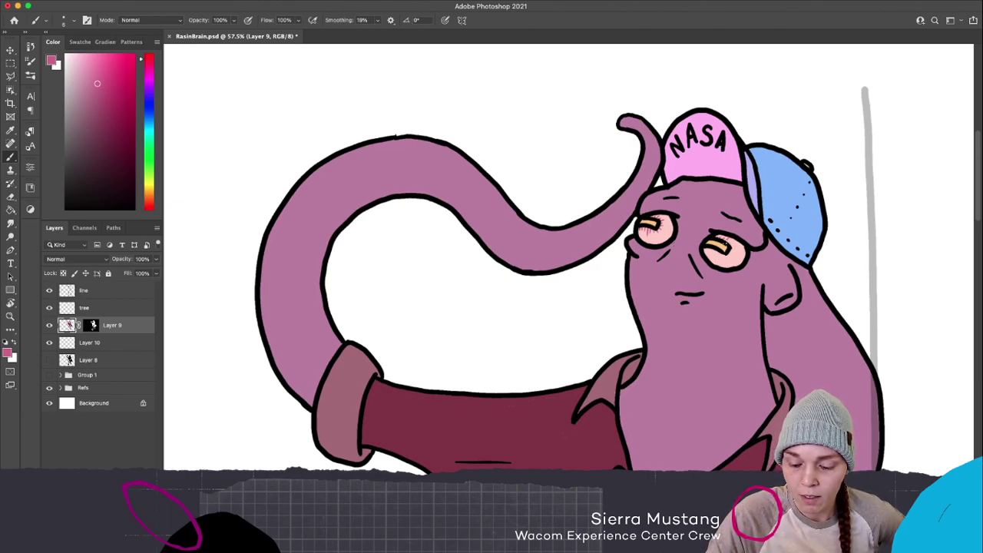
pyautogui.moveTo(738, 241); pyautogui.dragTo(732, 248)
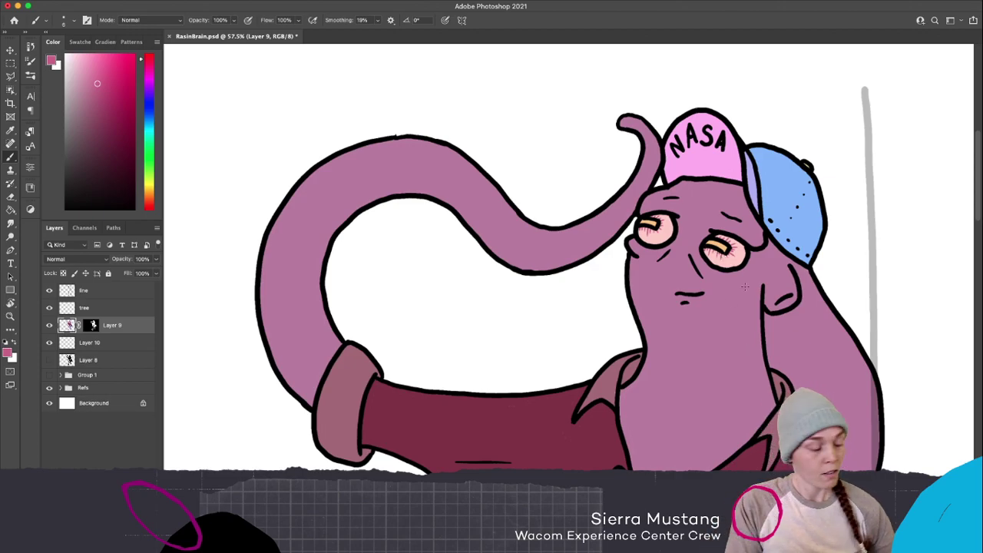
pyautogui.press('z')
pyautogui.moveTo(737, 316)
pyautogui.mouseDown()
pyautogui.moveTo(711, 315)
pyautogui.moveTo(719, 298)
pyautogui.mouseUp()
pyautogui.press('b')
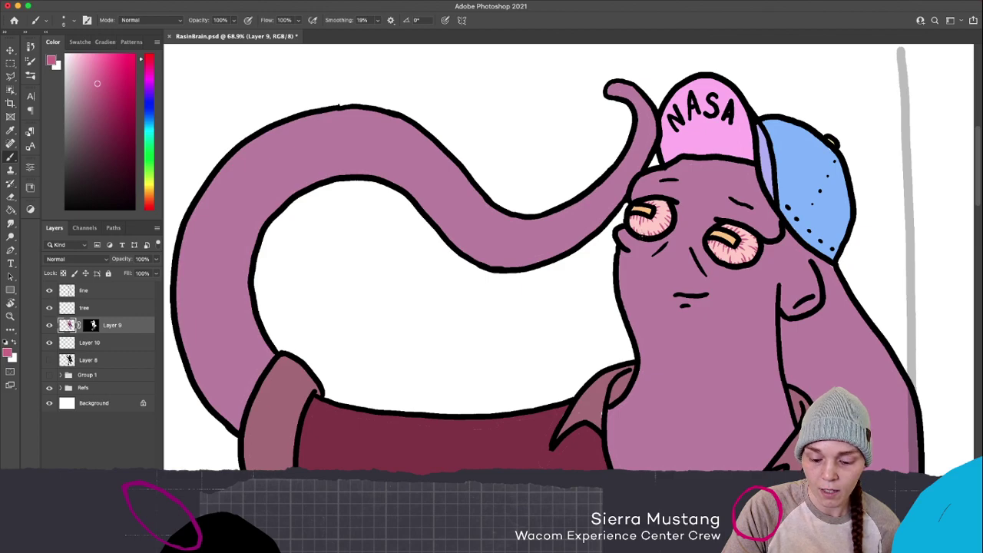
# Erase the dot and question mark beside the cherry reference photo's check mark on the line layer
pyautogui.scroll(-5, 746, 304)
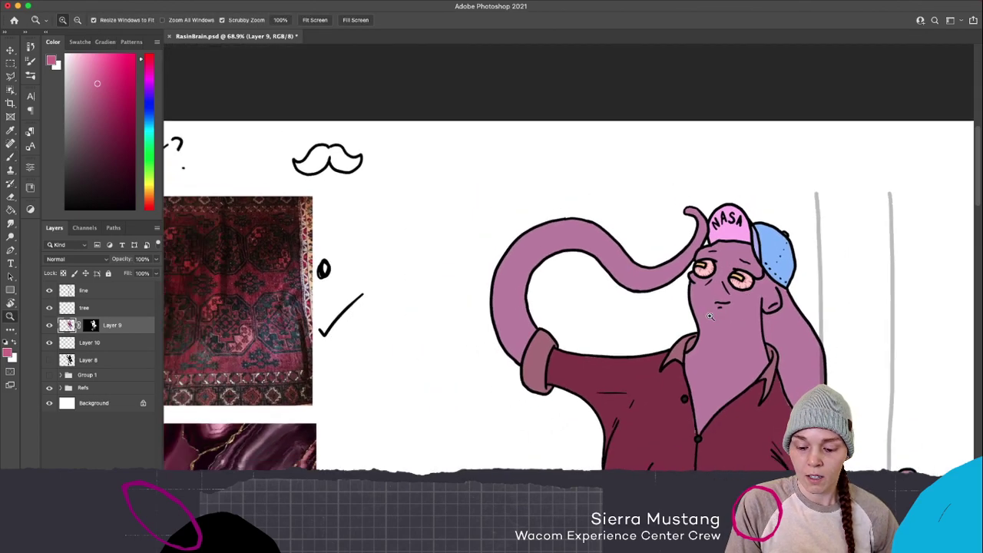
pyautogui.moveTo(679, 383); pyautogui.dragTo(764, 318)
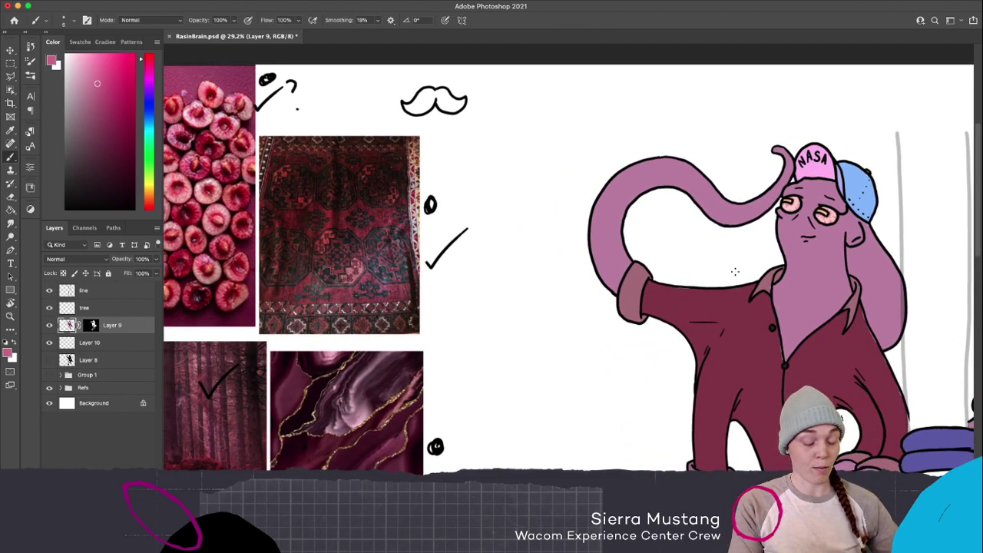
pyautogui.scroll(-3, 729, 288)
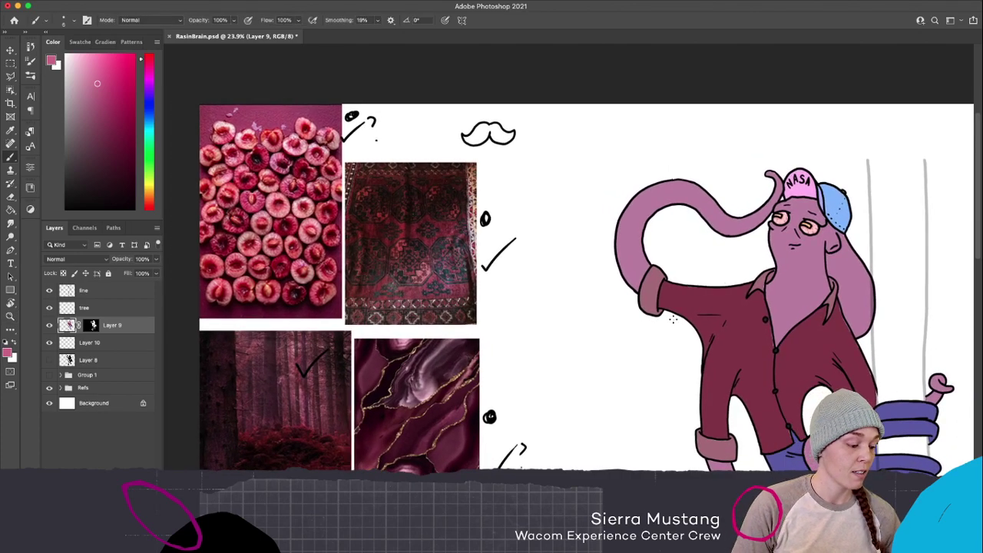
pyautogui.click(106, 292)
pyautogui.moveTo(350, 112); pyautogui.dragTo(373, 129)
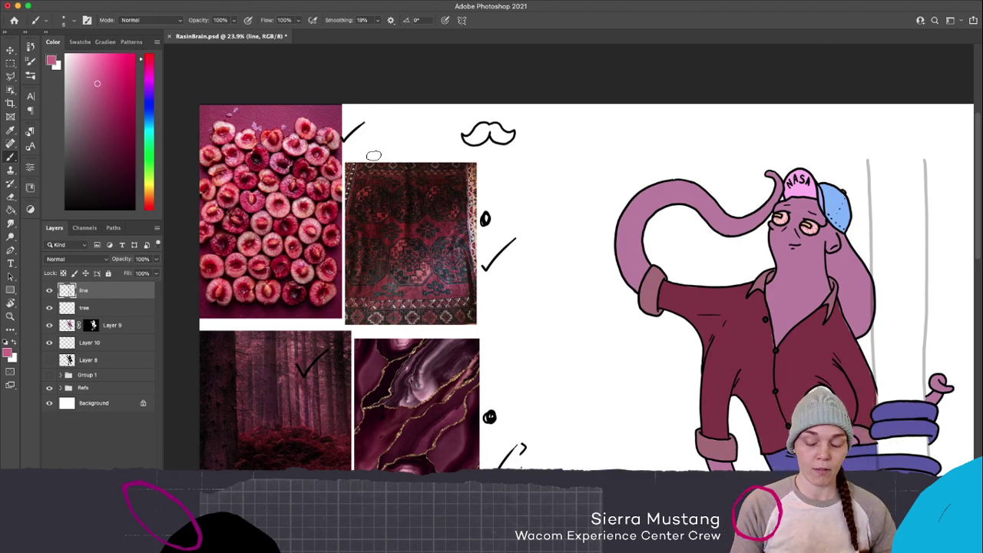
pyautogui.moveTo(830, 331); pyautogui.dragTo(747, 268)
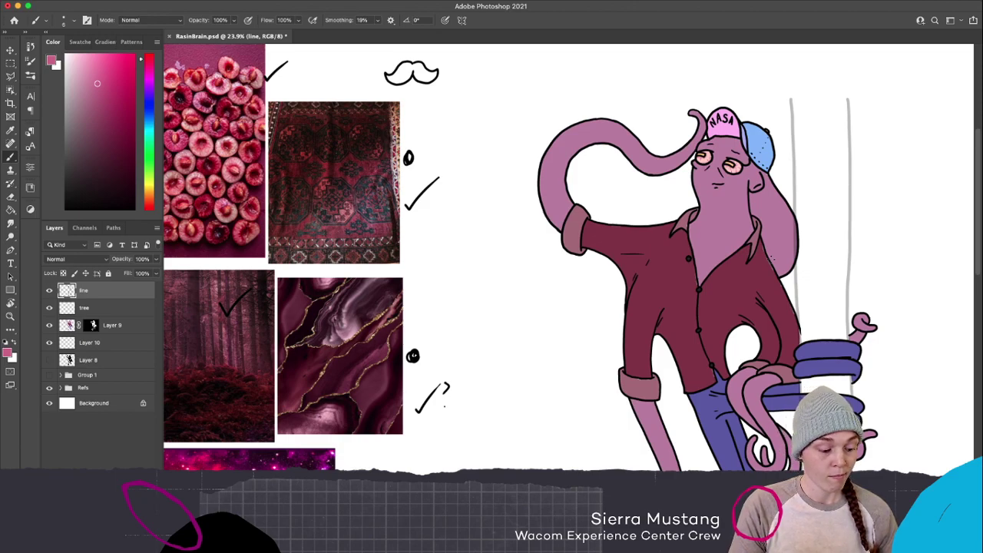
# Make Layer 9 active and sample the collar's dusty pink, the arm's purple and finally the shirt's maroon as foreground colour
pyautogui.keyDown('alt'); pyautogui.click(724, 290); pyautogui.keyUp('alt')
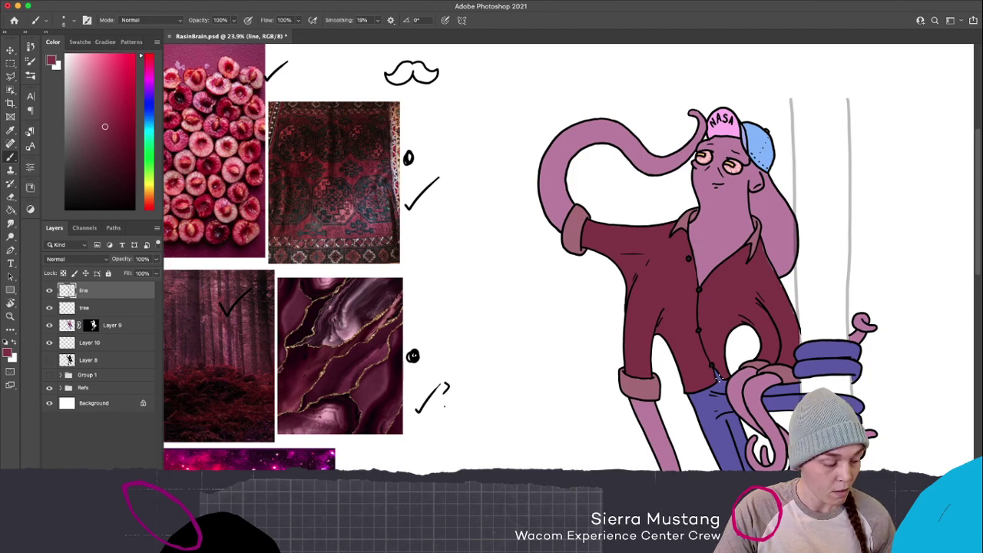
pyautogui.press('z')
pyautogui.moveTo(708, 369); pyautogui.dragTo(724, 361)
pyautogui.press('b')
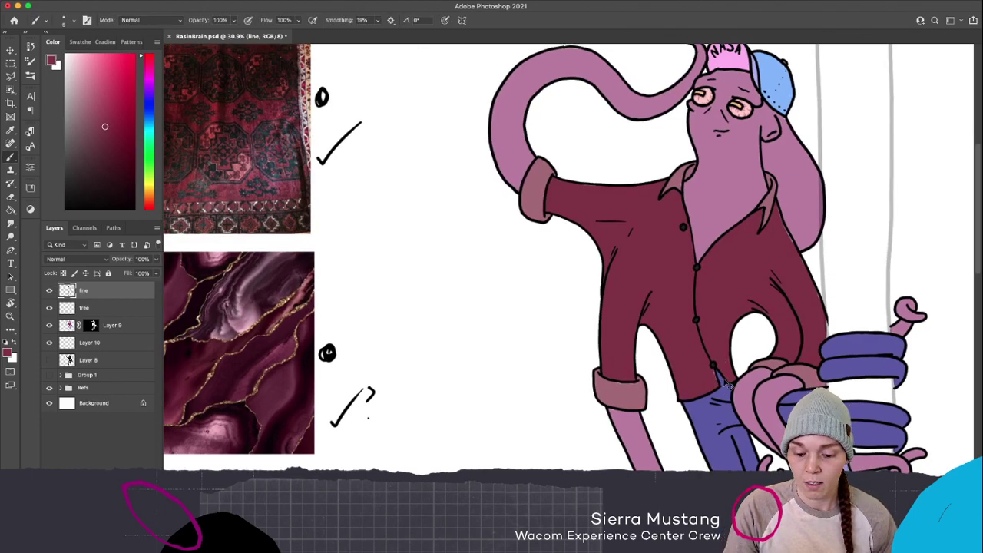
pyautogui.click(129, 331)
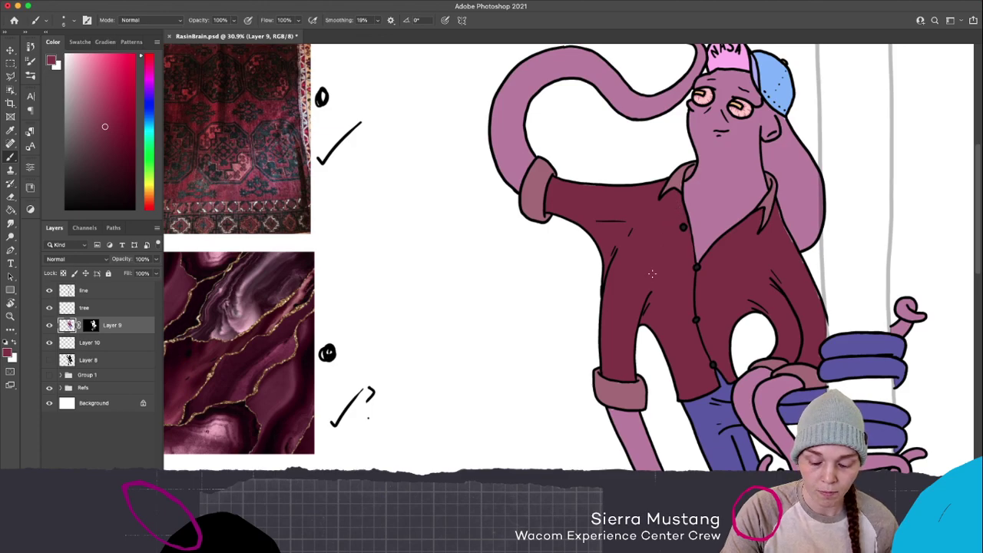
pyautogui.press('x')
pyautogui.keyDown('alt'); pyautogui.click(683, 181); pyautogui.keyUp('alt')
pyautogui.keyDown('alt'); pyautogui.click(682, 179); pyautogui.keyUp('alt')
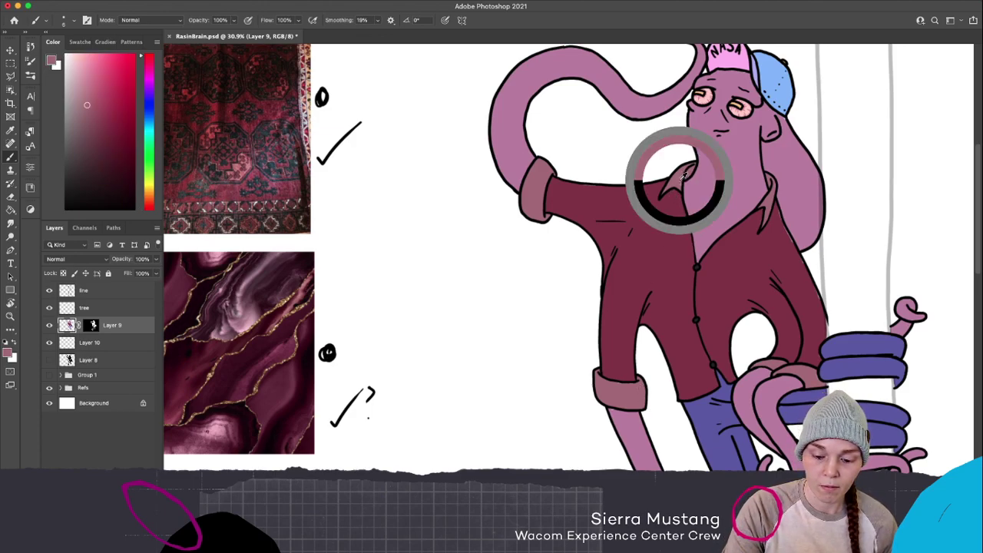
pyautogui.keyDown('alt'); pyautogui.click(681, 176); pyautogui.keyUp('alt')
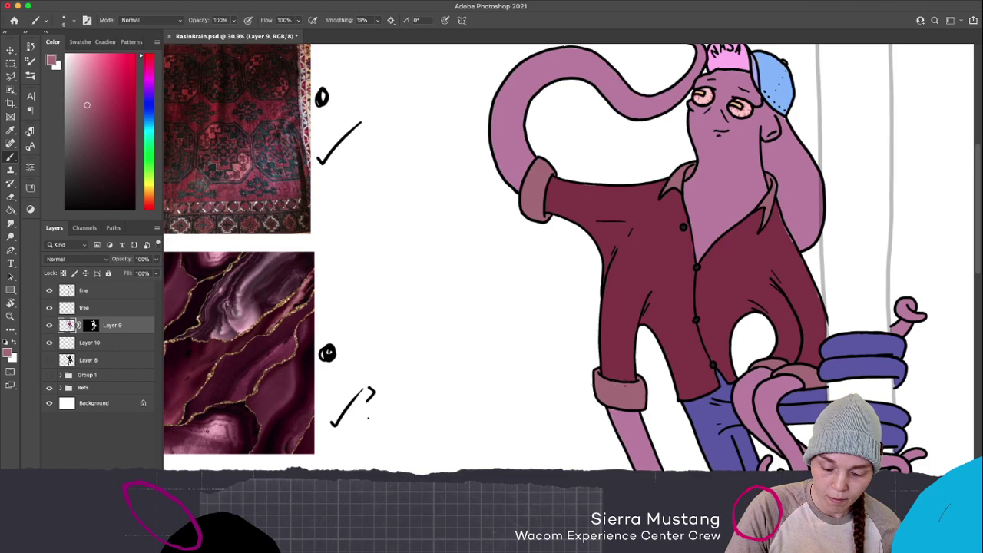
pyautogui.keyDown('alt'); pyautogui.click(640, 444); pyautogui.keyUp('alt')
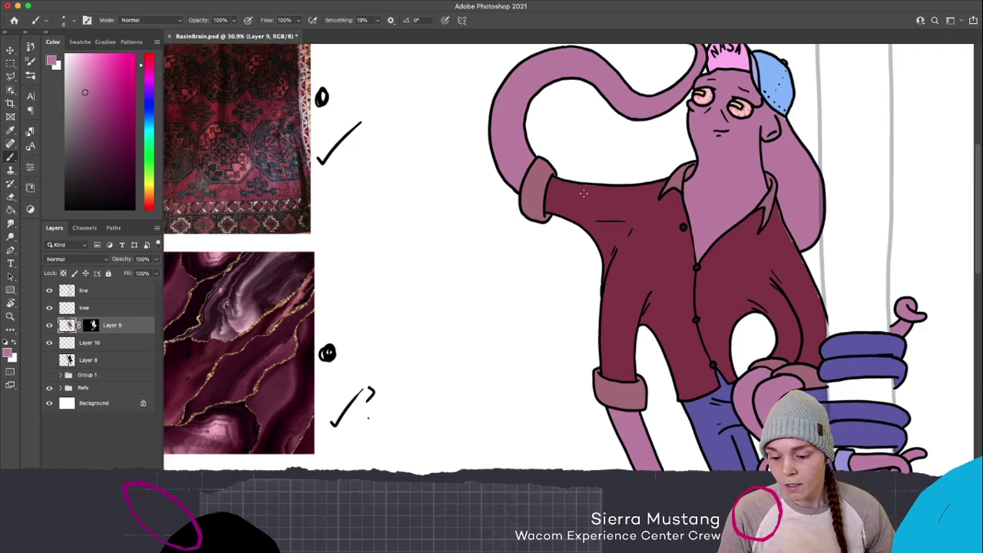
pyautogui.keyDown('alt'); pyautogui.click(802, 277); pyautogui.keyUp('alt')
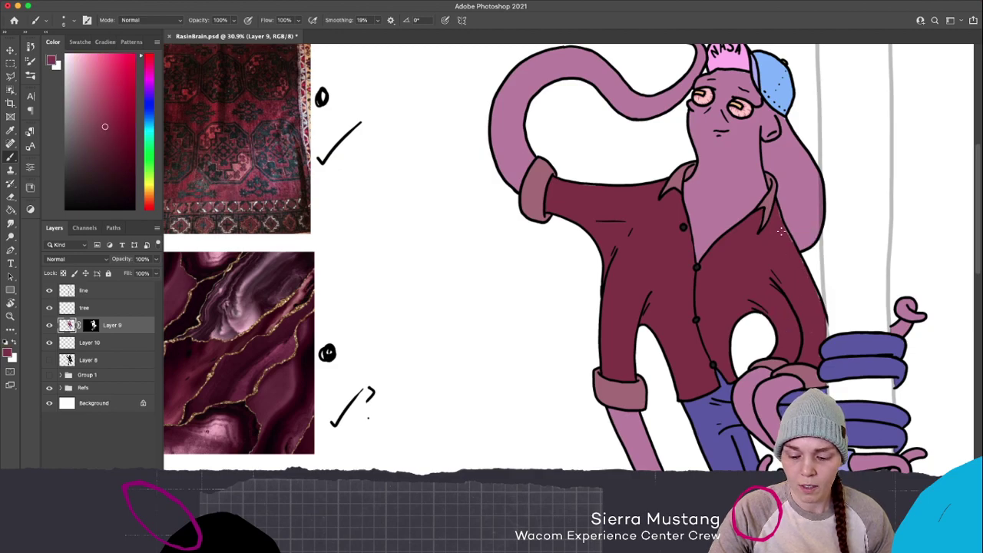
# Set the Ink Pen - Pressure brush size to 17 px and look over the shirt's maroon fill on Layer 9
pyautogui.click(69, 23)
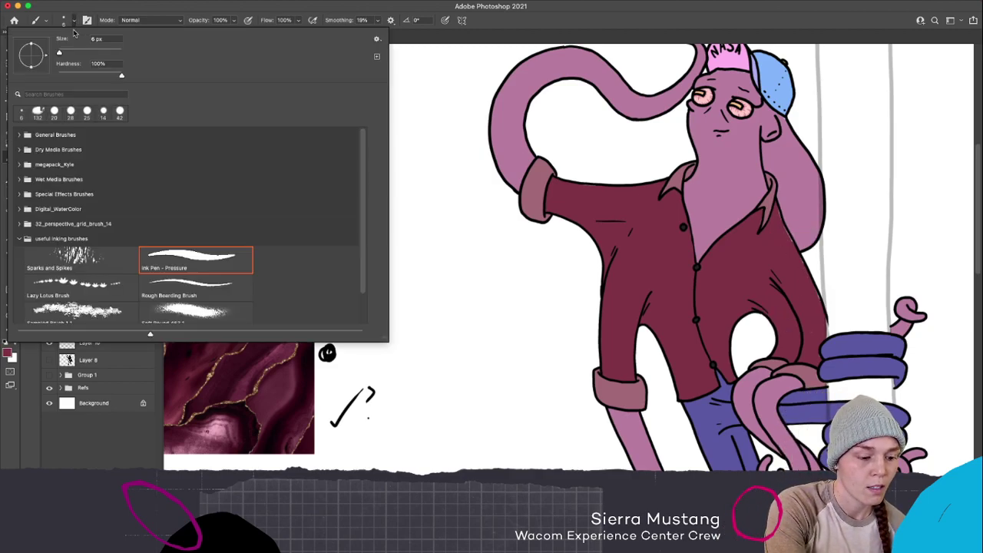
pyautogui.moveTo(61, 53); pyautogui.dragTo(63, 52)
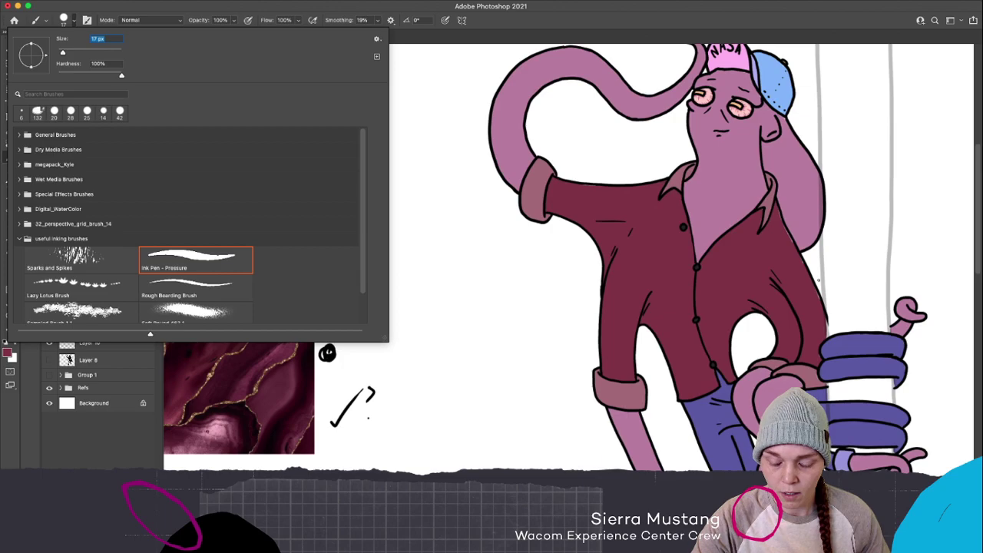
pyautogui.click(791, 275)
pyautogui.scroll(-3, 804, 290)
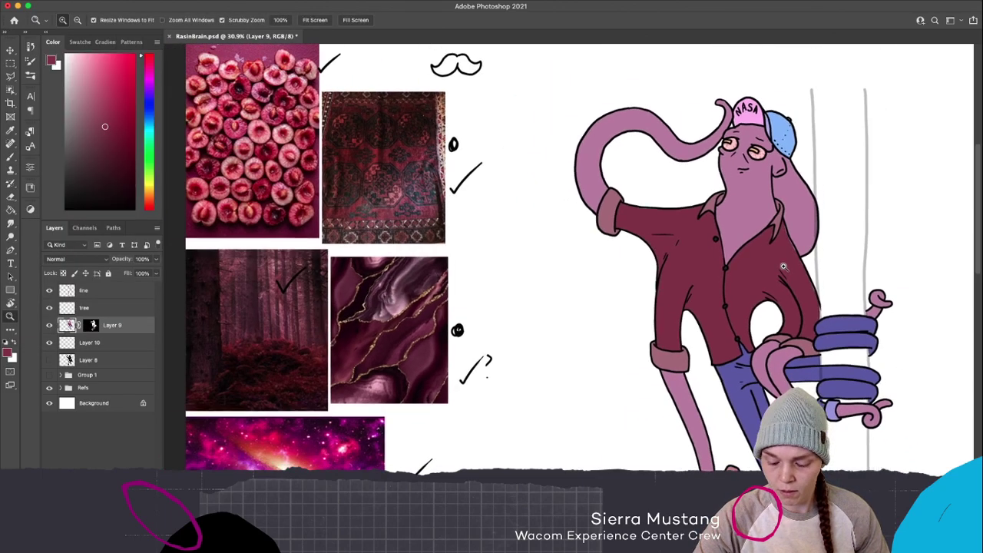
pyautogui.press('z')
pyautogui.moveTo(800, 263)
pyautogui.mouseDown()
pyautogui.moveTo(818, 260)
pyautogui.moveTo(795, 252)
pyautogui.mouseUp()
pyautogui.press('b')
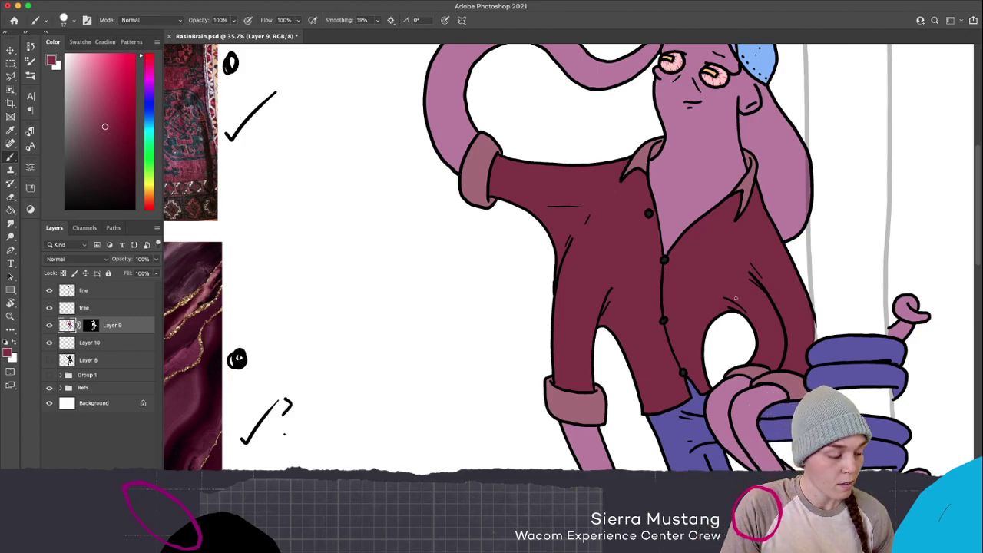
pyautogui.scroll(-3, 734, 299)
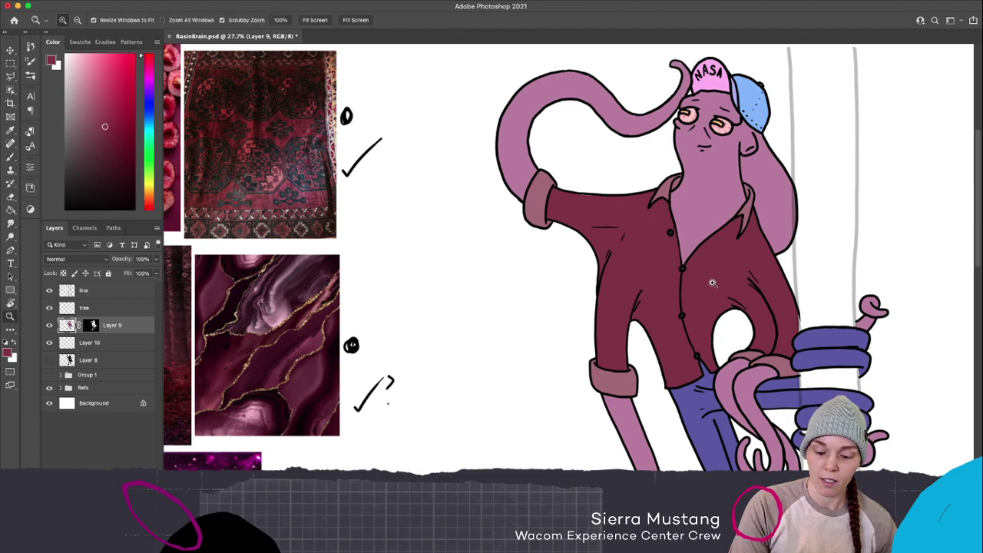
pyautogui.scroll(-3, 719, 276)
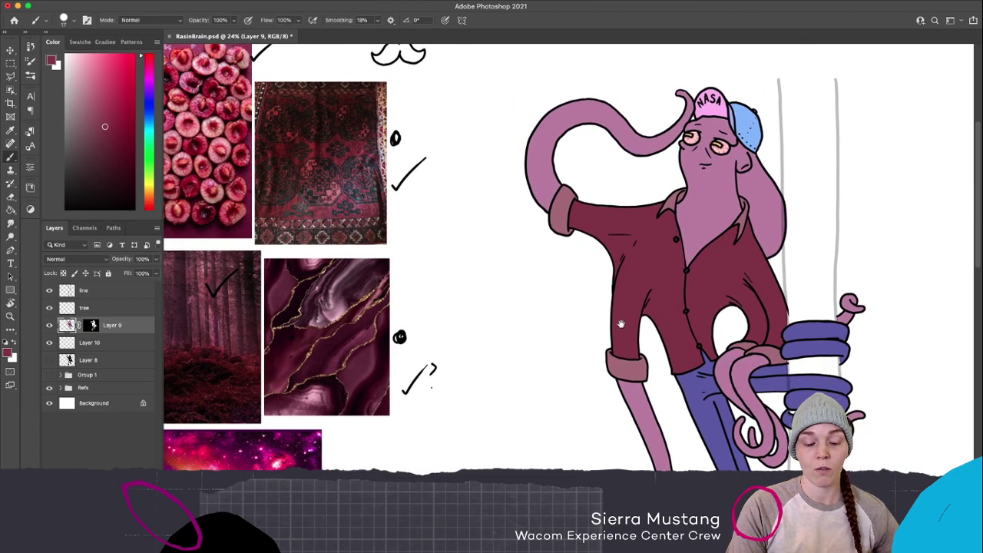
# Set the foreground colour to a warm yellow-orange with H 40, S 54, B 100, starting from the recent light orange swatch
pyautogui.click(7, 354)
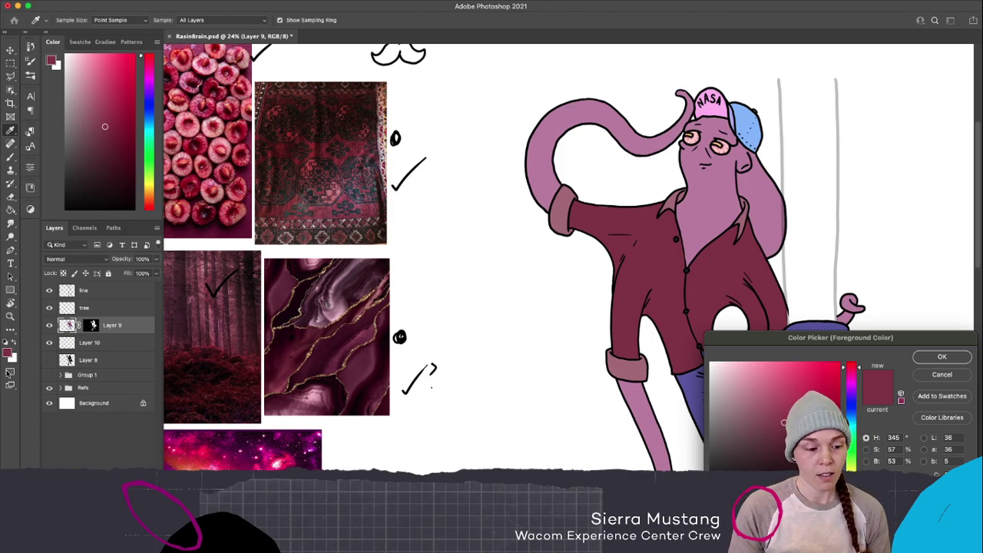
pyautogui.click(77, 42)
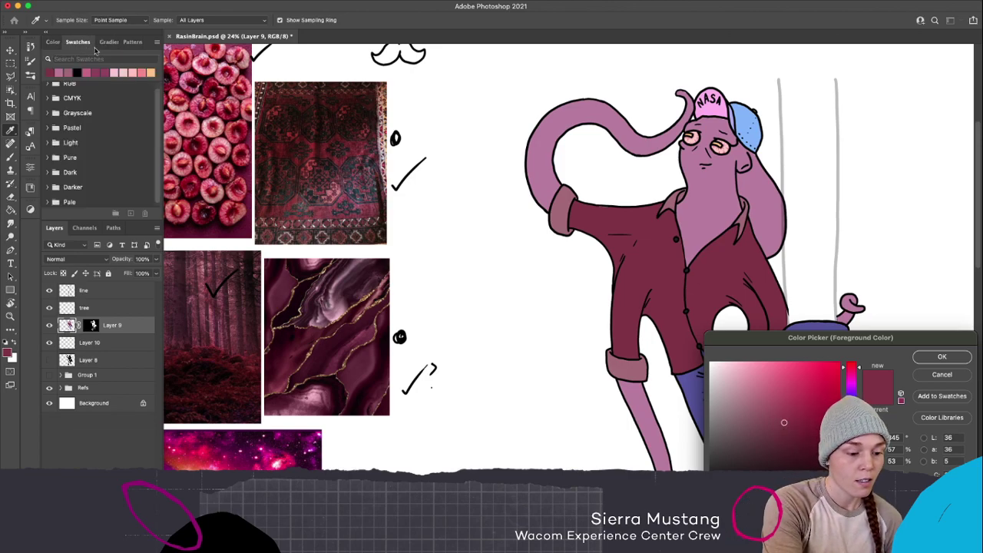
pyautogui.click(151, 72)
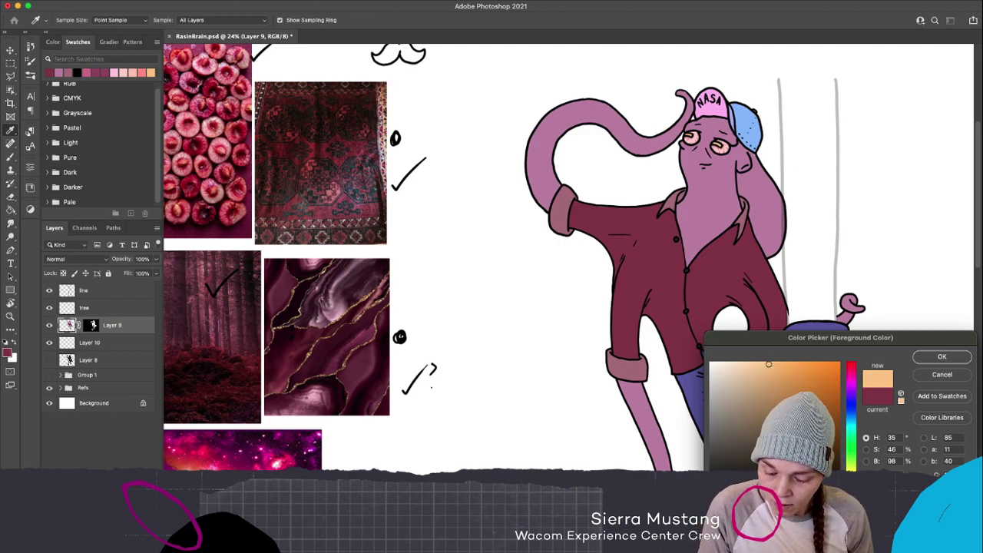
pyautogui.moveTo(852, 480); pyautogui.dragTo(852, 477)
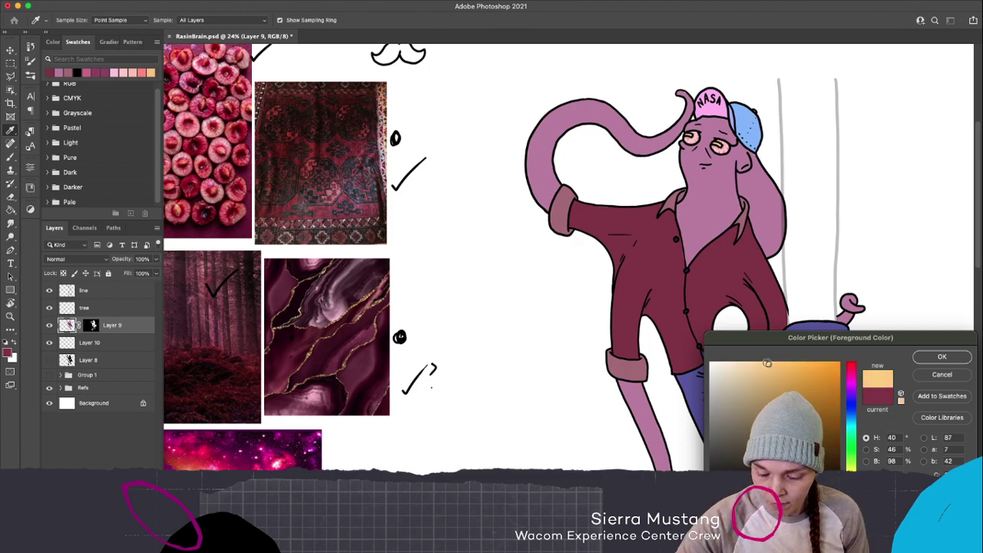
pyautogui.moveTo(769, 362)
pyautogui.mouseDown()
pyautogui.moveTo(747, 358)
pyautogui.moveTo(791, 361)
pyautogui.moveTo(780, 361)
pyautogui.mouseUp()
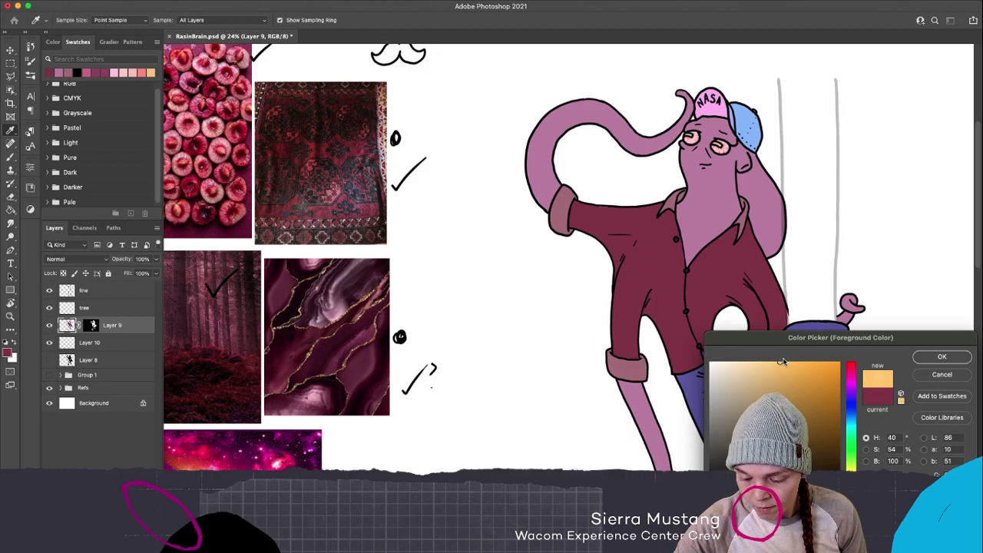
pyautogui.click(931, 360)
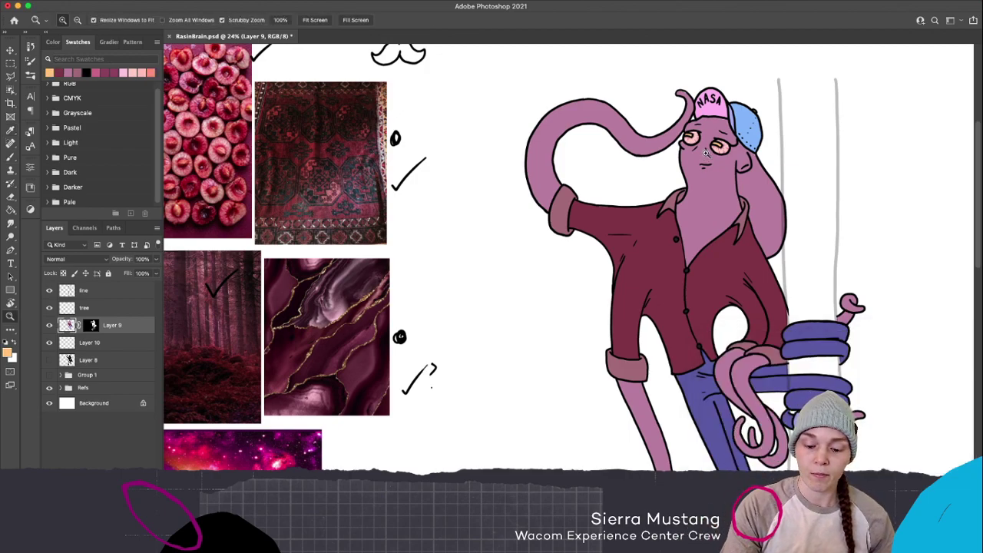
# Try outlining one half of a yellow-orange moustache directly on the character's face on Layer 9
pyautogui.scroll(3, 724, 180)
pyautogui.scroll(2, 710, 208)
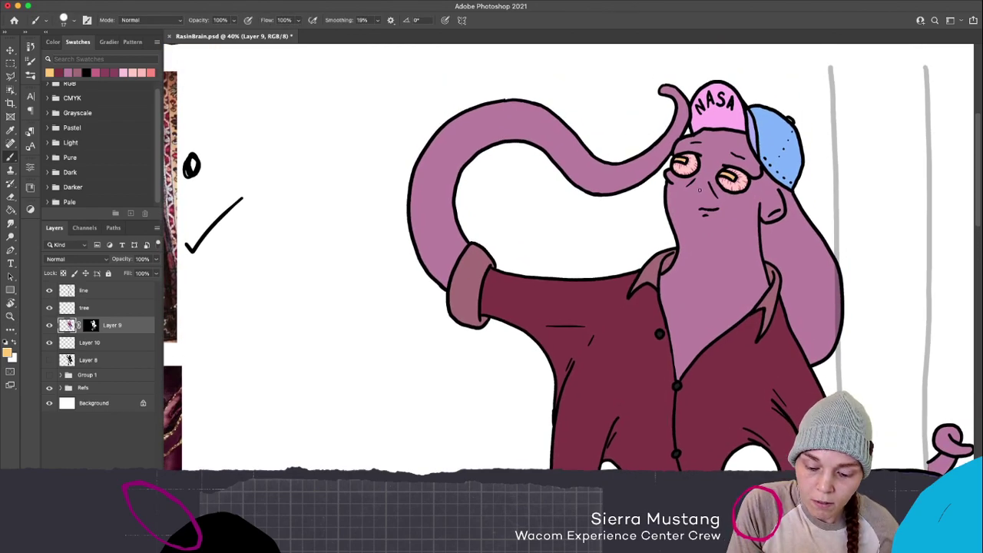
pyautogui.moveTo(696, 191)
pyautogui.mouseDown()
pyautogui.moveTo(670, 198)
pyautogui.moveTo(716, 200)
pyautogui.mouseUp()
pyautogui.hotkey('ctrl', 'z')
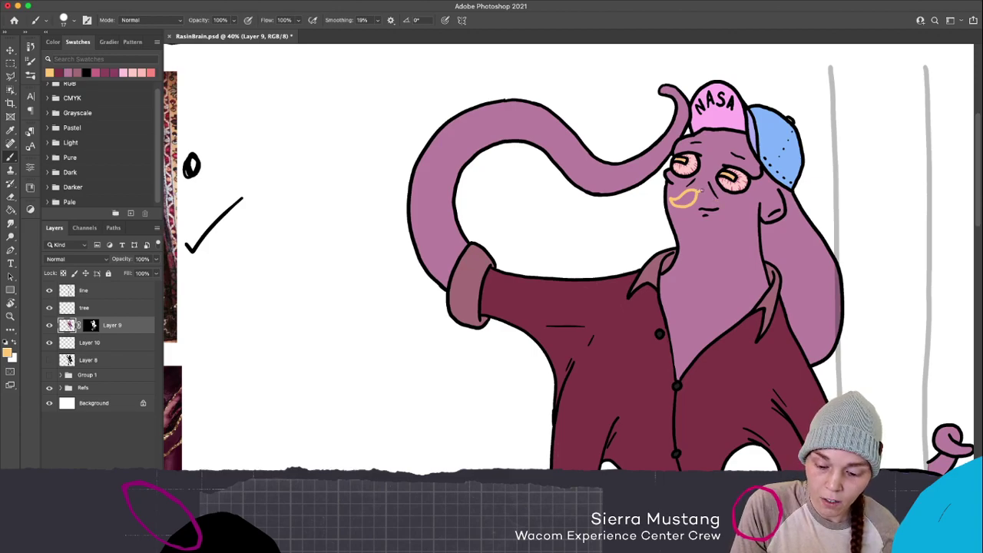
pyautogui.hotkey('ctrl', 'z')
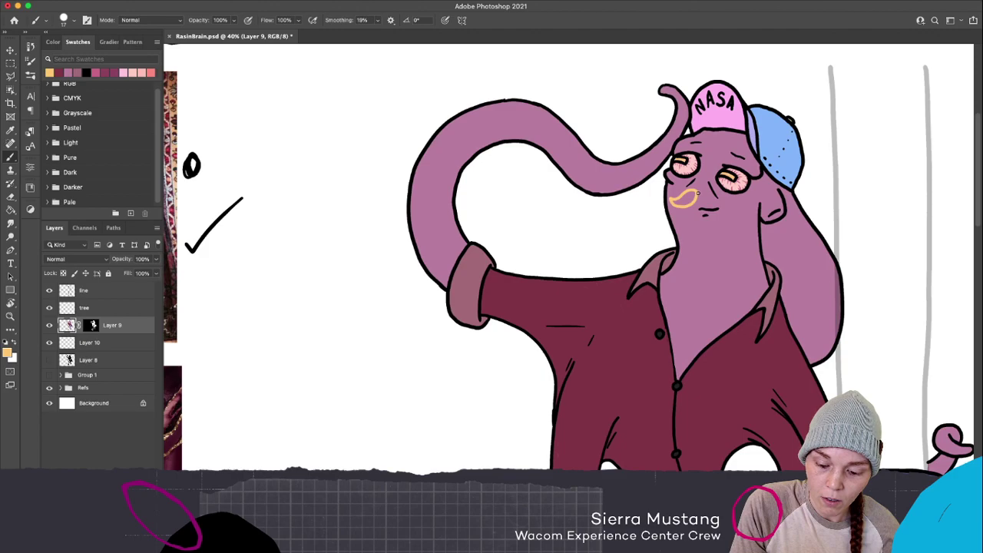
pyautogui.hotkey('ctrl', 'z')
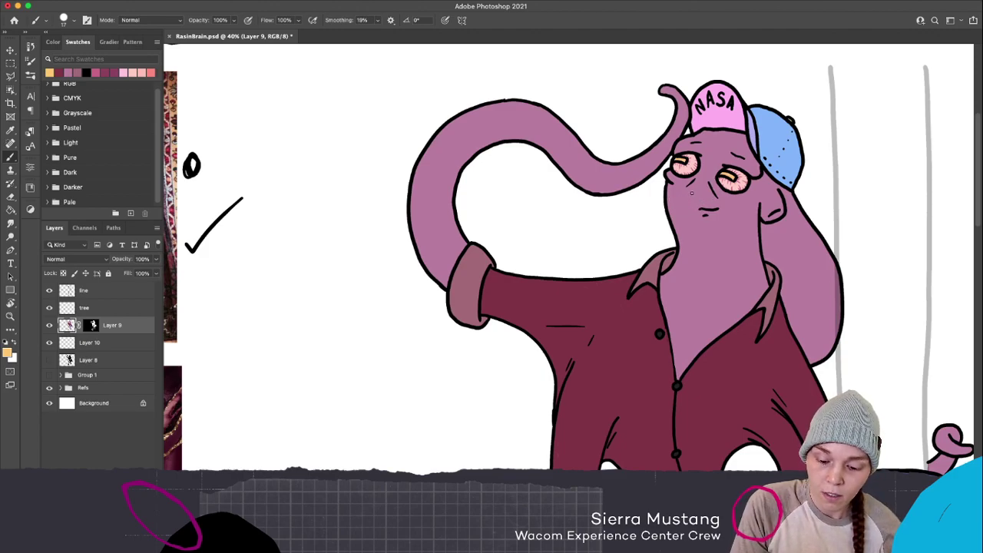
pyautogui.moveTo(692, 192)
pyautogui.mouseDown()
pyautogui.moveTo(669, 206)
pyautogui.moveTo(692, 196)
pyautogui.mouseUp()
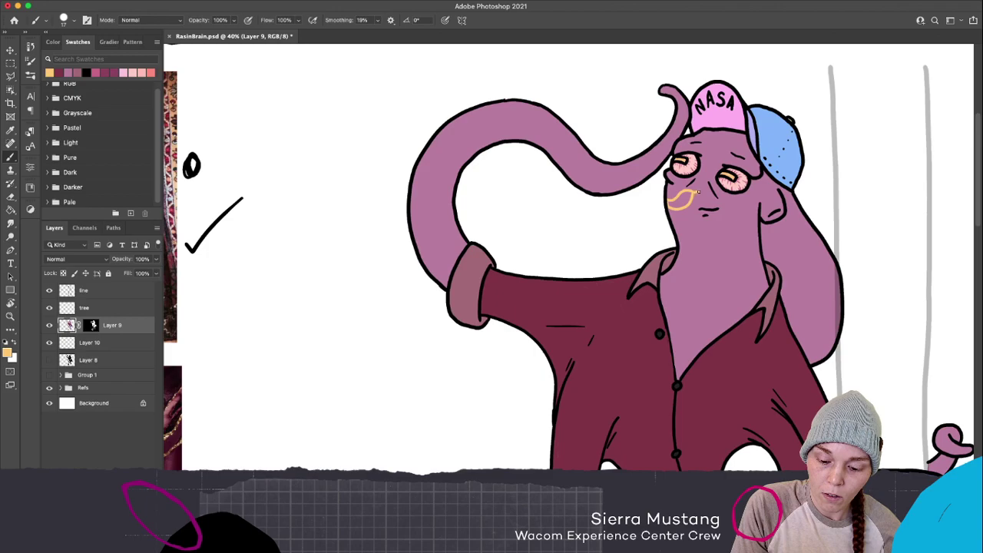
pyautogui.press('super+z')
pyautogui.press('super+z')
# Create a new layer above Layer 9 and outline a small yellow-orange moustache half in the white space inside the raised tentacle's curve
pyautogui.press('super+shift+alt+n')
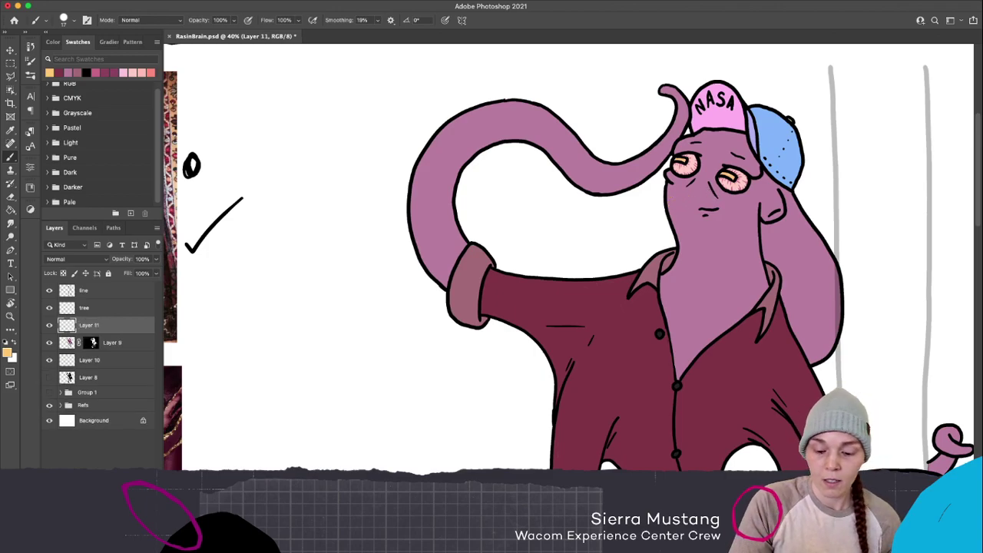
pyautogui.moveTo(571, 214)
pyautogui.mouseDown()
pyautogui.moveTo(549, 225)
pyautogui.moveTo(565, 230)
pyautogui.moveTo(573, 213)
pyautogui.mouseUp()
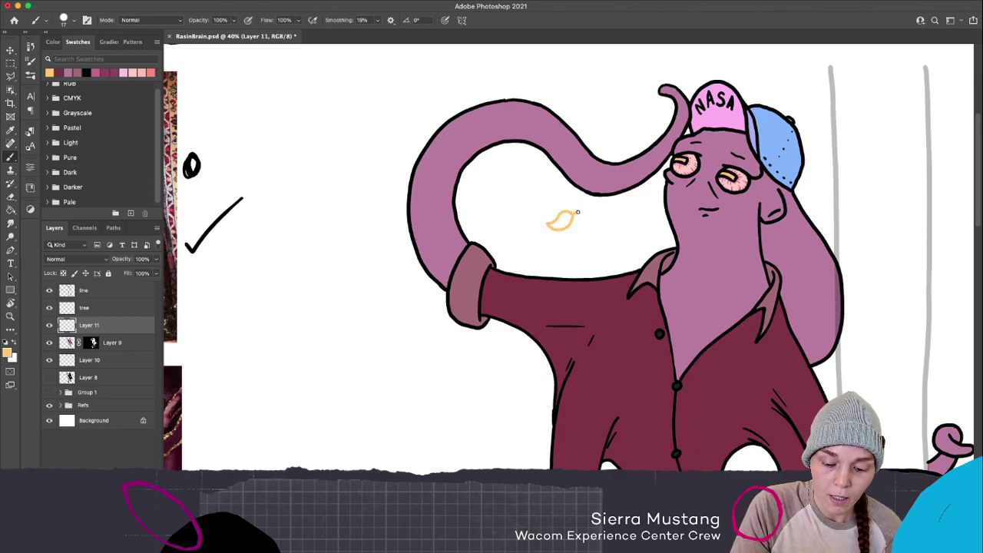
# Try drawing the moustache's other half freehand beside the first outline
pyautogui.moveTo(571, 214)
pyautogui.mouseDown()
pyautogui.moveTo(596, 221)
pyautogui.moveTo(585, 228)
pyautogui.moveTo(595, 222)
pyautogui.mouseUp()
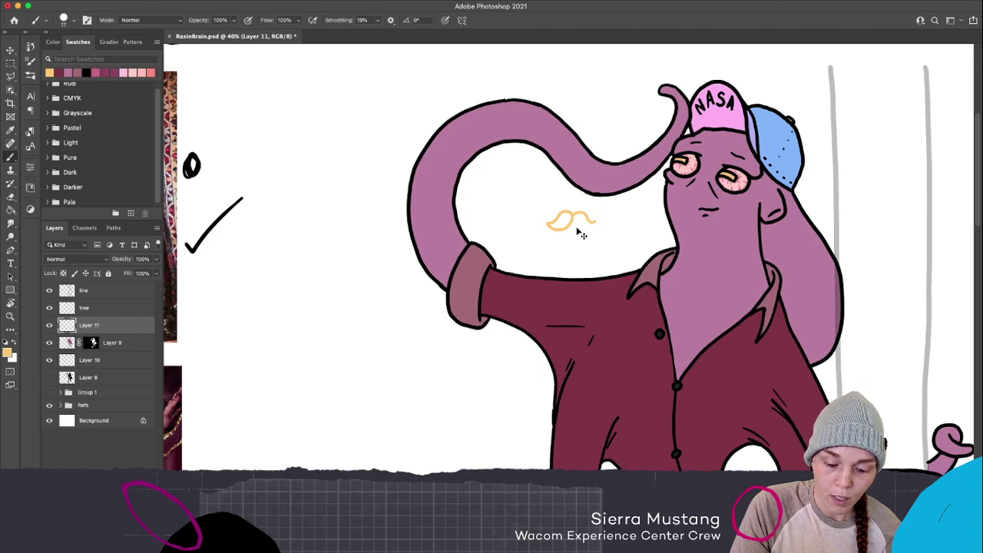
pyautogui.press('super+z')
pyautogui.moveTo(593, 223)
pyautogui.mouseDown()
pyautogui.moveTo(576, 213)
pyautogui.moveTo(597, 223)
pyautogui.moveTo(575, 227)
pyautogui.mouseUp()
pyautogui.press('super+z')
pyautogui.press('super+z')
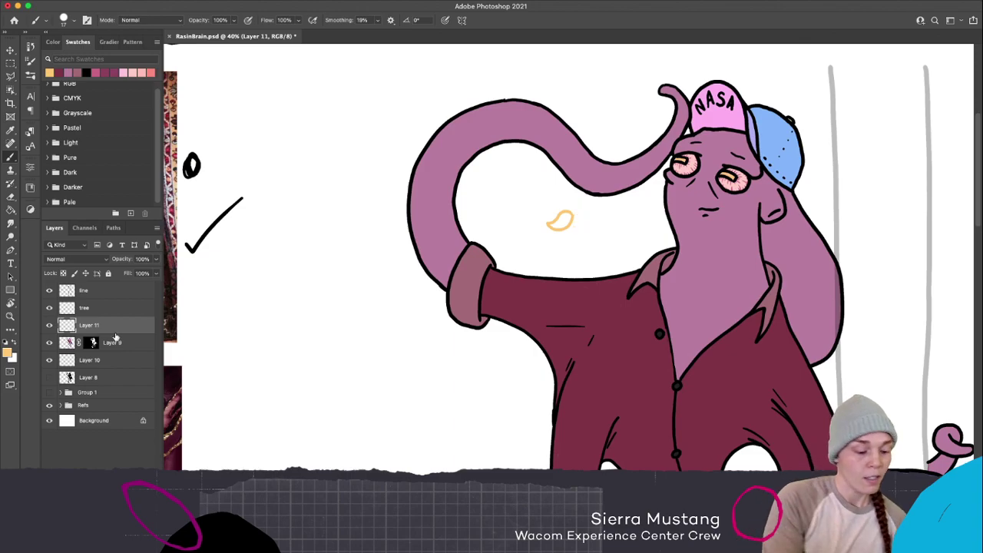
# Duplicate the moustache half's layer, flip the copy horizontally and join it to the original half to complete the moustache outline
pyautogui.press('super+j')
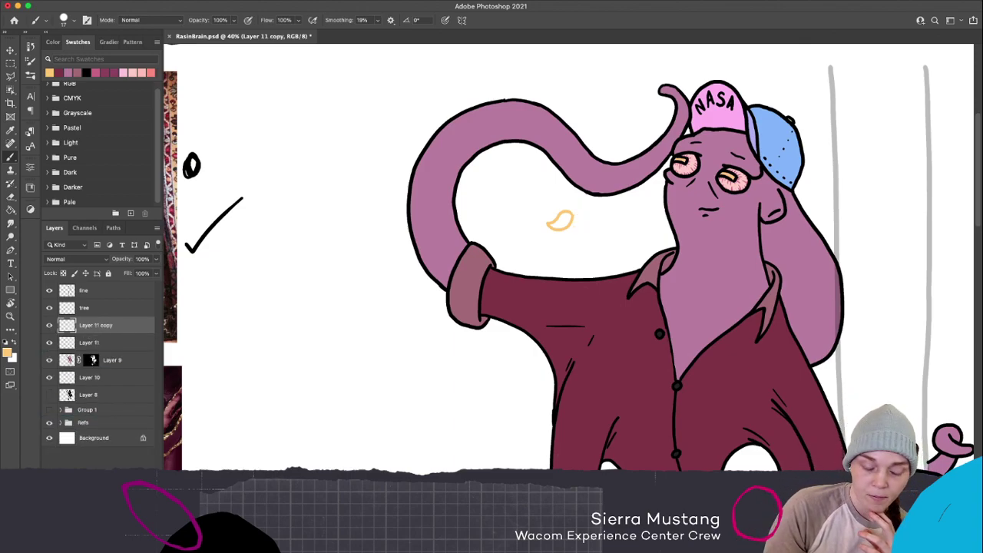
pyautogui.press('super+t')
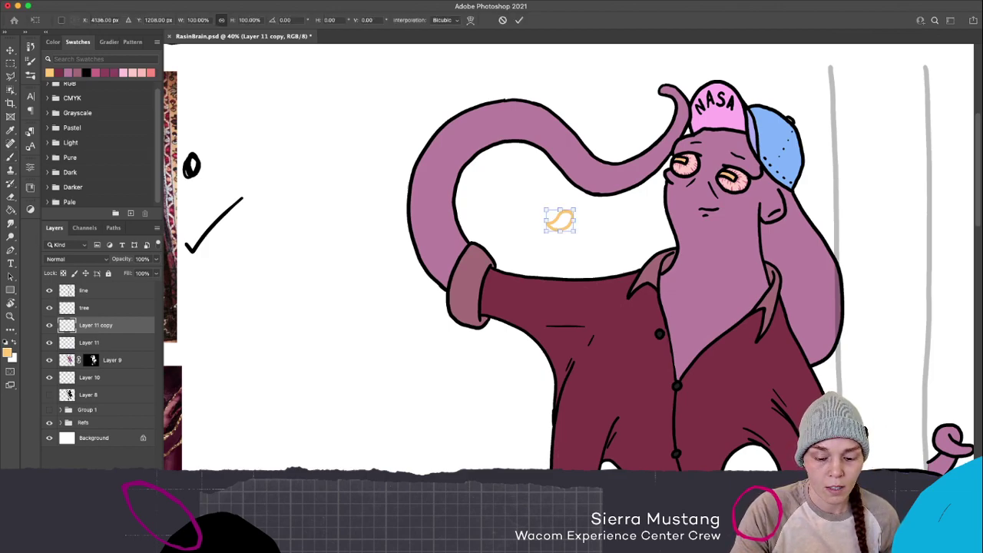
pyautogui.rightClick(560, 218)
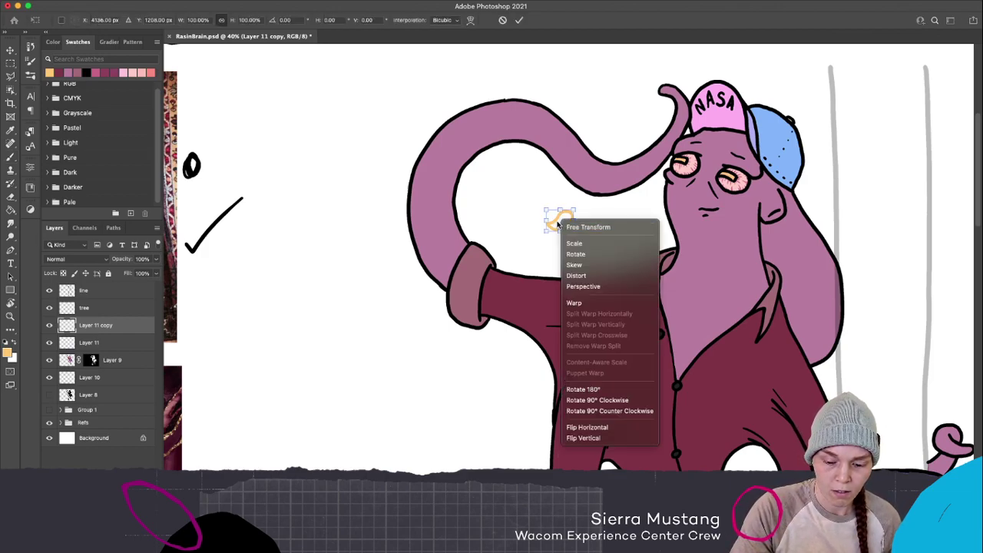
pyautogui.click(612, 428)
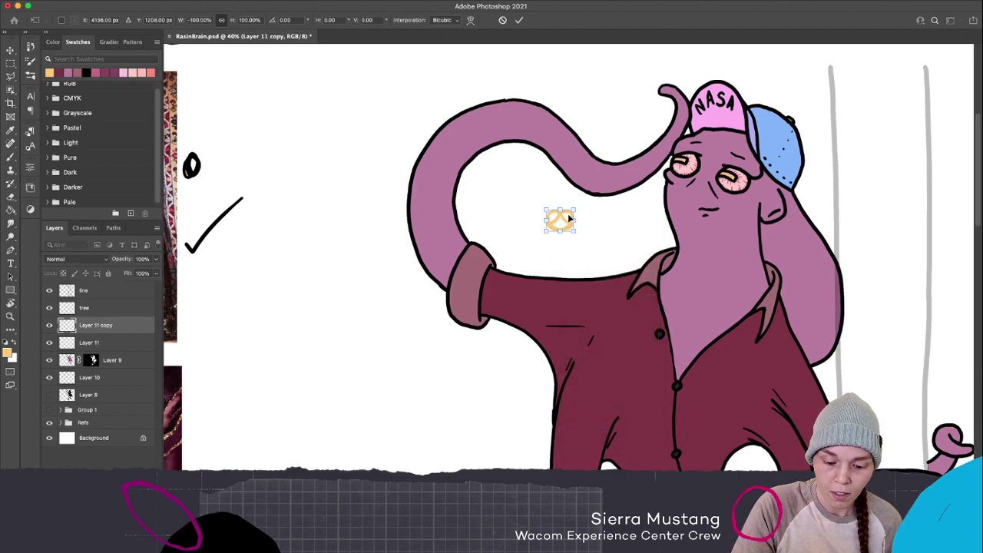
pyautogui.moveTo(559, 218); pyautogui.dragTo(582, 222)
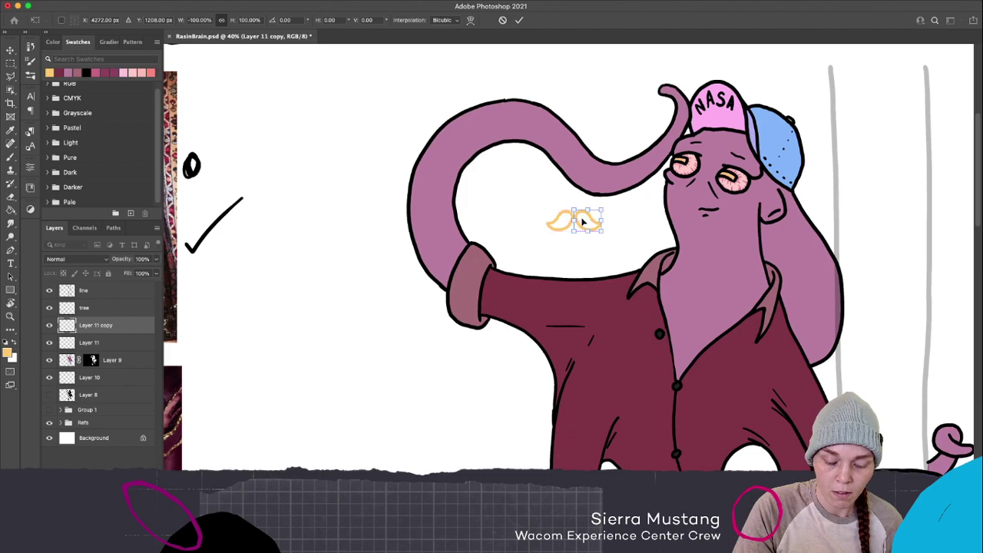
pyautogui.press('Left')
pyautogui.press('Left')
pyautogui.press('Left')
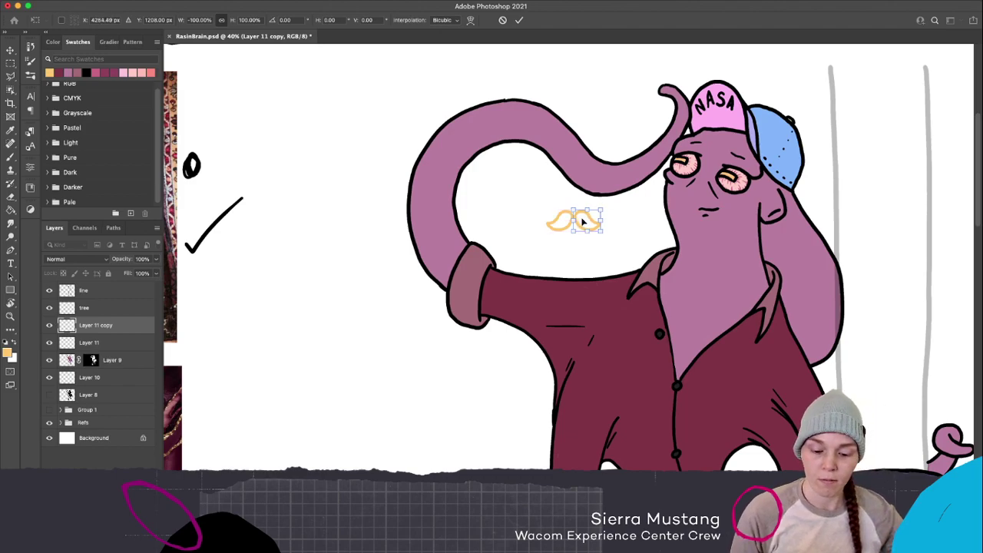
pyautogui.moveTo(582, 222); pyautogui.dragTo(581, 222)
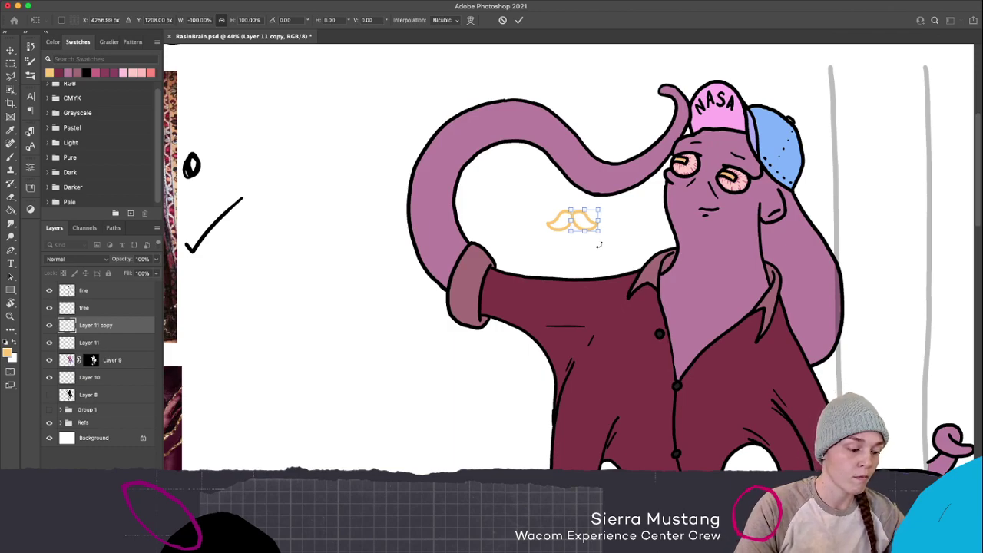
pyautogui.press('Return')
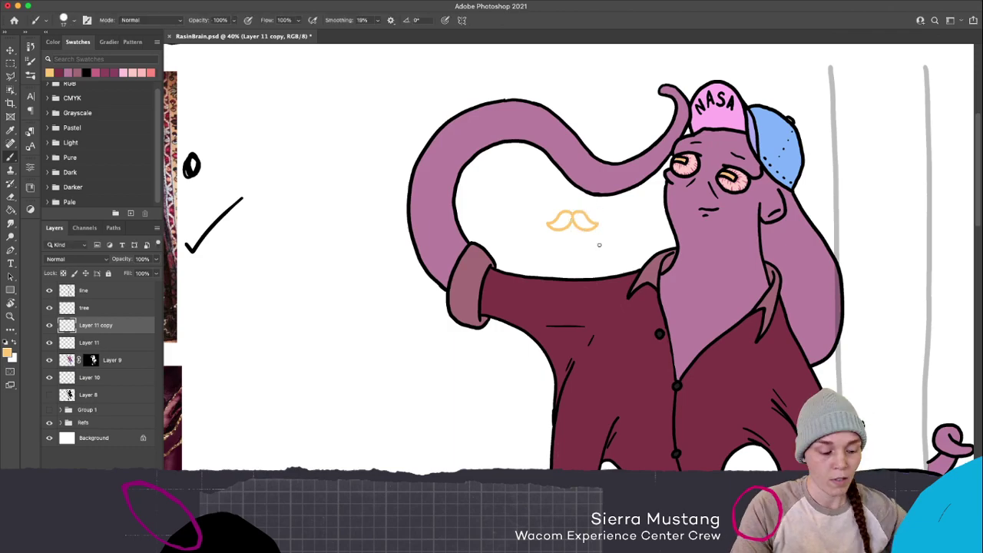
# Place Layer 11 copy beneath Layer 11 and merge the two moustache layers into one
pyautogui.moveTo(95, 325); pyautogui.dragTo(108, 346)
pyautogui.click(50, 325)
pyautogui.click(49, 325)
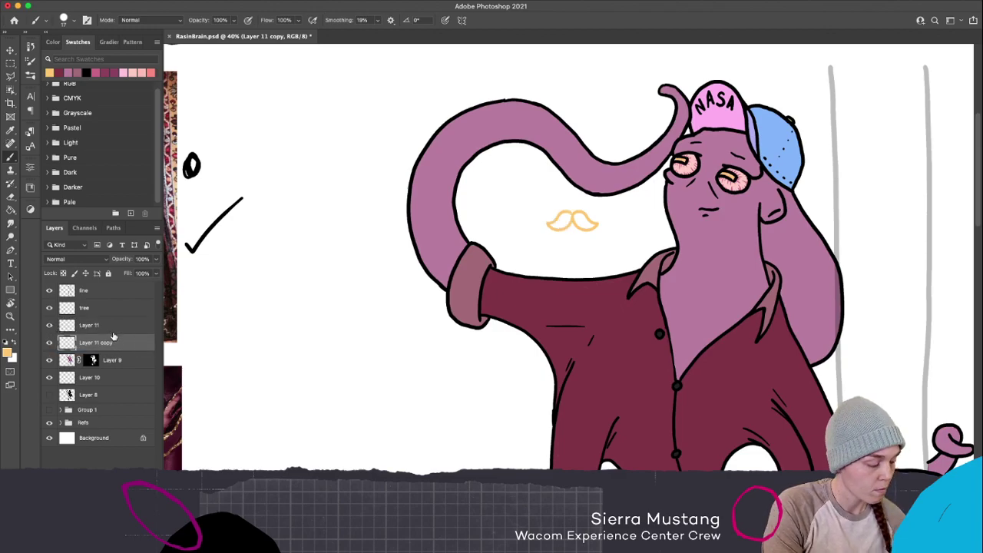
pyautogui.keyDown('shift'); pyautogui.click(112, 329); pyautogui.keyUp('shift')
pyautogui.rightClick(111, 331)
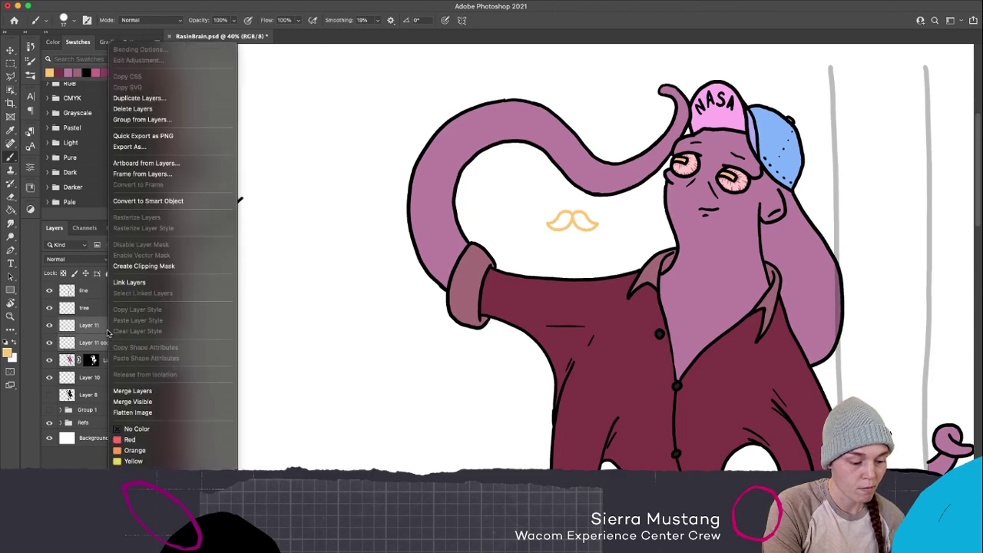
pyautogui.click(185, 396)
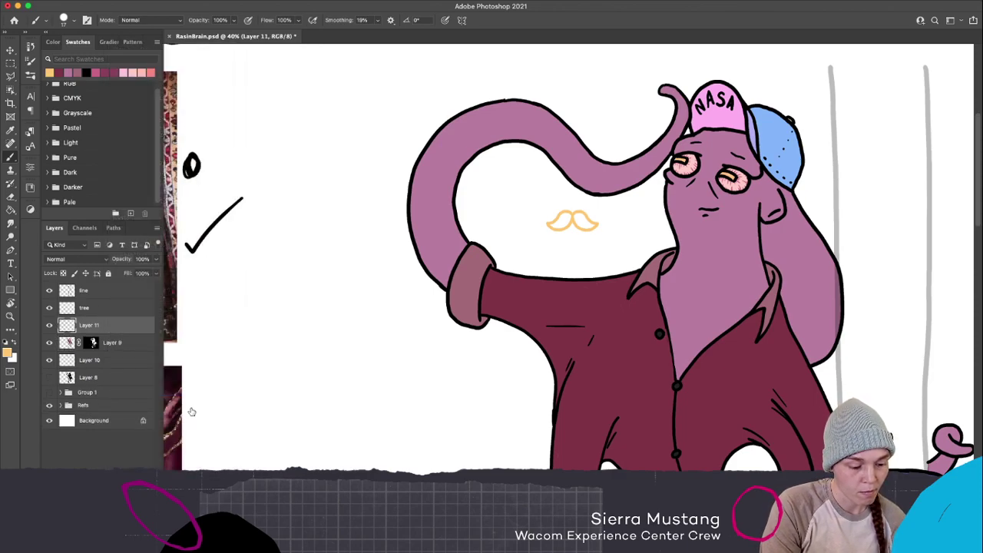
# Fill both halves of the moustache outline with the yellow-orange foreground colour using the Paint Bucket
pyautogui.press('g')
pyautogui.click(573, 224)
pyautogui.click(587, 224)
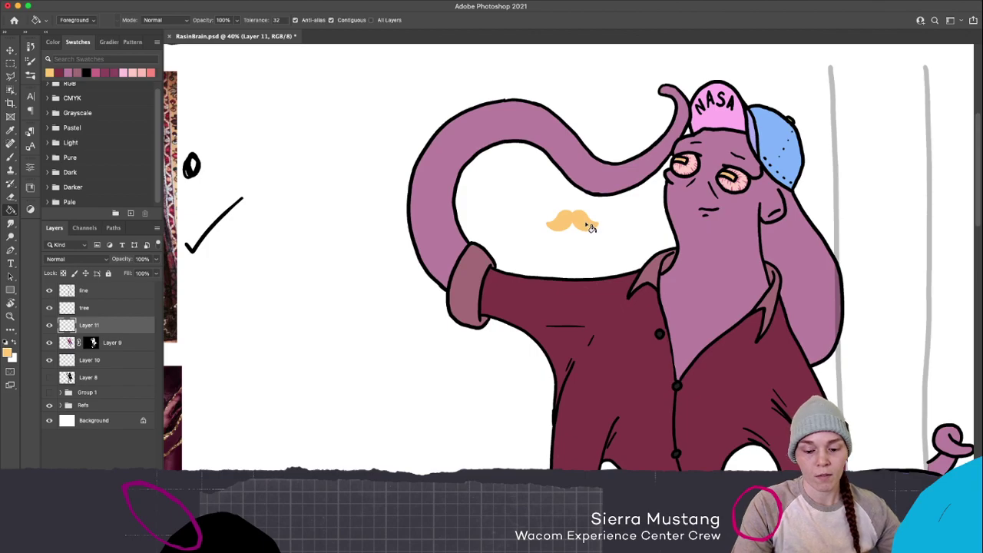
# Move the filled moustache onto the character's face beneath the nose and rotate it about 7°
pyautogui.hotkey('ctrl', 't')
pyautogui.moveTo(579, 223); pyautogui.dragTo(714, 199)
pyautogui.moveTo(764, 168); pyautogui.dragTo(747, 187)
pyautogui.moveTo(712, 204); pyautogui.dragTo(732, 214)
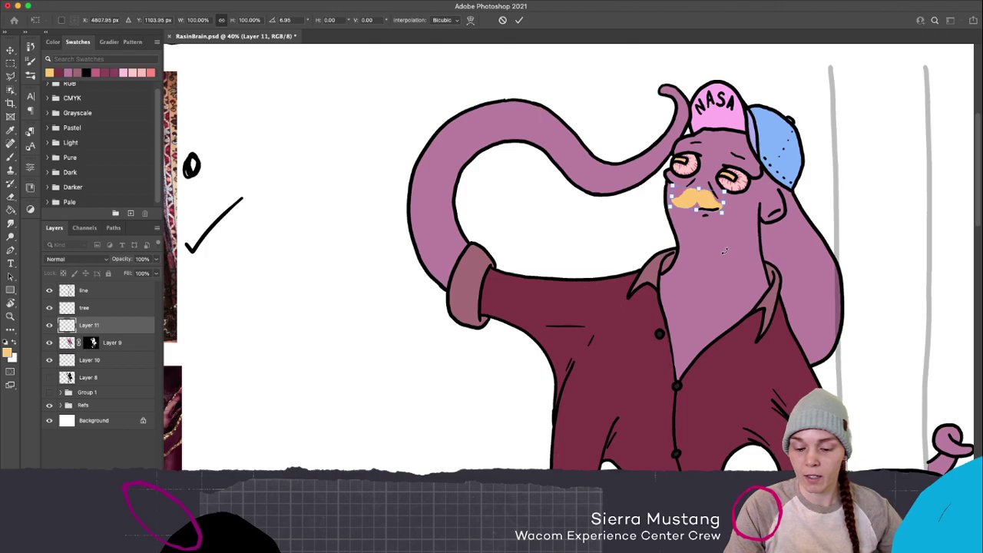
pyautogui.press('Down')
pyautogui.press('Up')
pyautogui.press('Up')
pyautogui.press('Up')
pyautogui.press('Up')
pyautogui.press('Up')
pyautogui.press('Up')
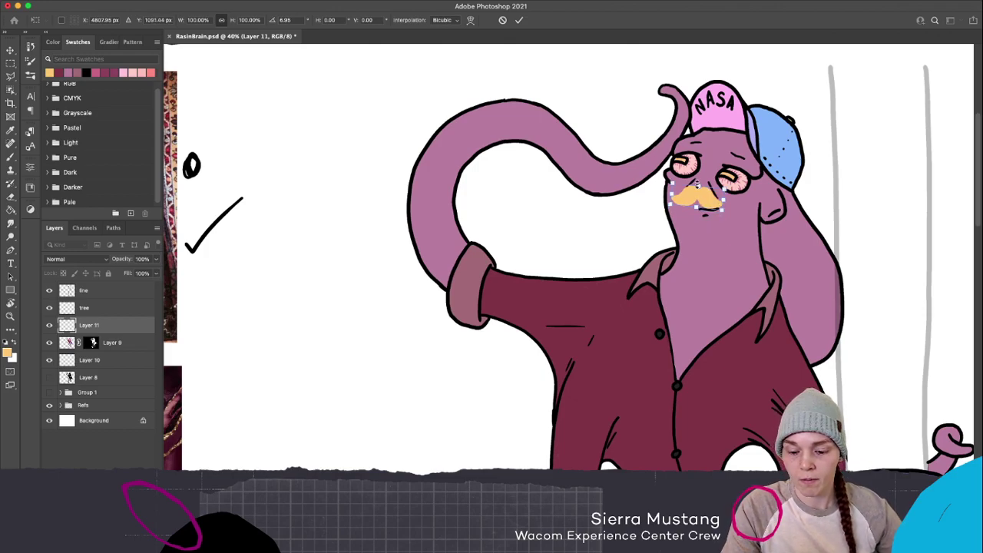
pyautogui.moveTo(704, 198); pyautogui.dragTo(707, 193)
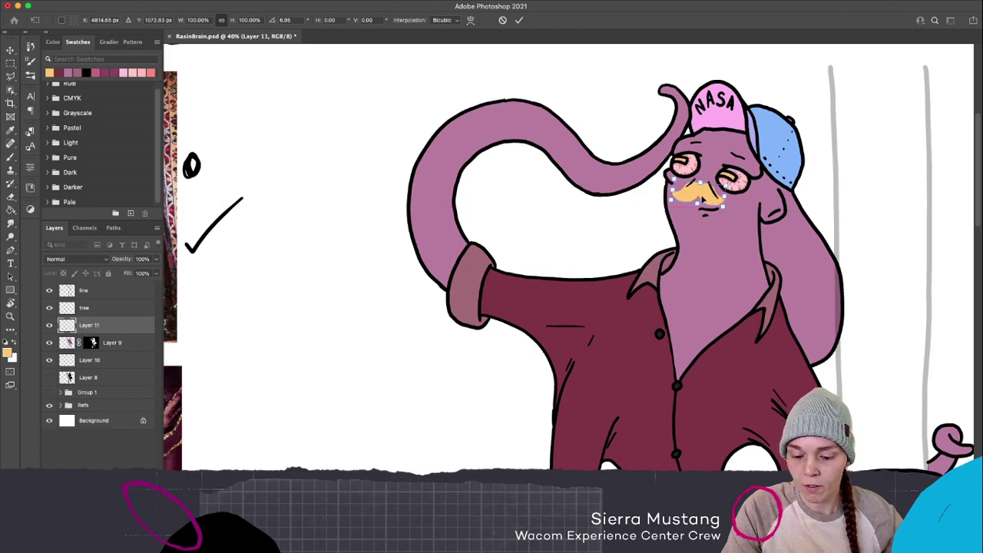
pyautogui.moveTo(701, 192)
pyautogui.mouseDown()
pyautogui.moveTo(705, 208)
pyautogui.moveTo(701, 201)
pyautogui.mouseUp()
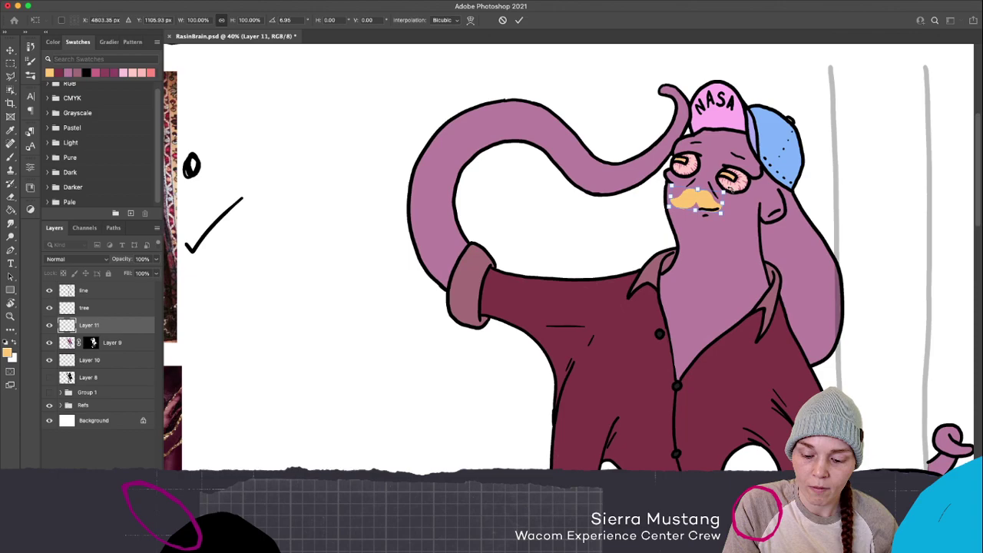
# Level the moustache to about -0.2° and settle it just above the mouth
pyautogui.moveTo(731, 190); pyautogui.dragTo(708, 200)
pyautogui.rightClick(712, 200)
pyautogui.click(705, 201)
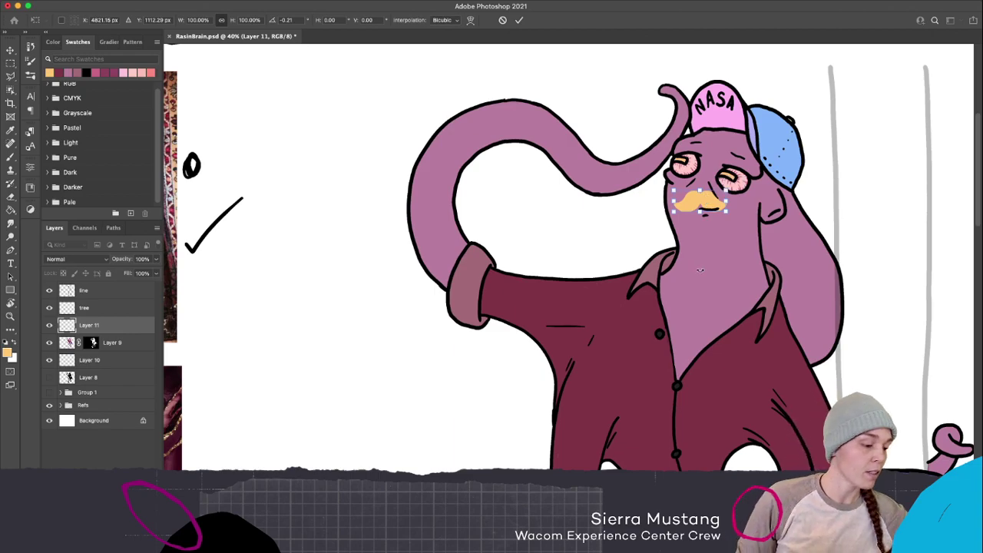
pyautogui.press('Return')
pyautogui.press('g')
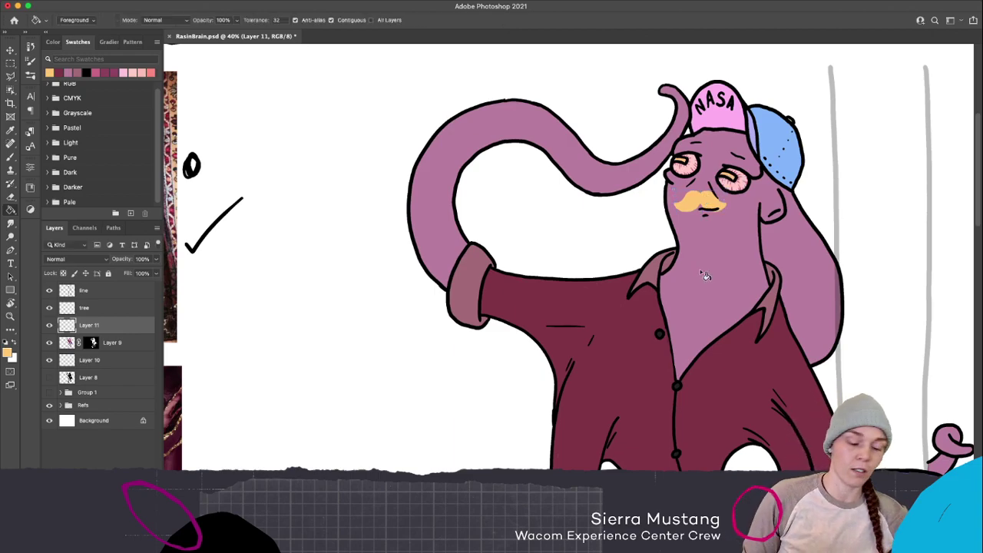
# Lasso the mouth on the line layer, shift it slightly beneath the moustache and deselect
pyautogui.click(83, 293)
pyautogui.press('l')
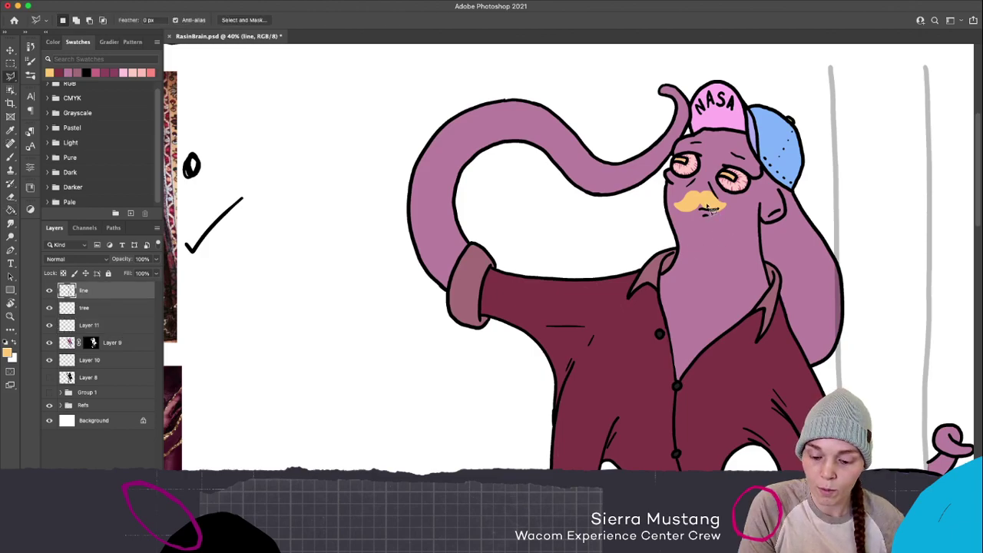
pyautogui.moveTo(726, 222)
pyautogui.mouseDown()
pyautogui.moveTo(699, 229)
pyautogui.moveTo(695, 202)
pyautogui.moveTo(732, 212)
pyautogui.moveTo(720, 229)
pyautogui.mouseUp()
pyautogui.moveTo(11, 75); pyautogui.dragTo(34, 78)
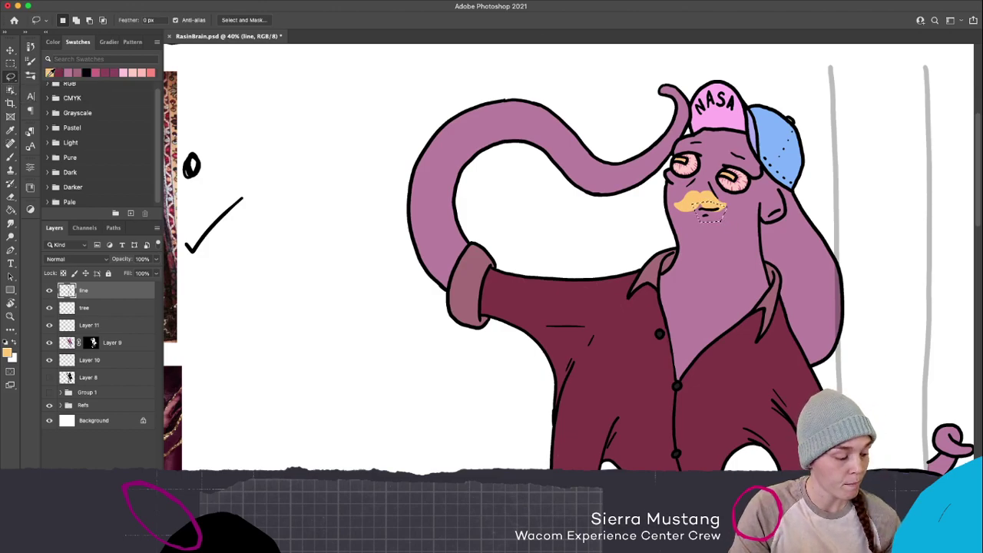
pyautogui.press('v')
pyautogui.moveTo(716, 212); pyautogui.dragTo(722, 206)
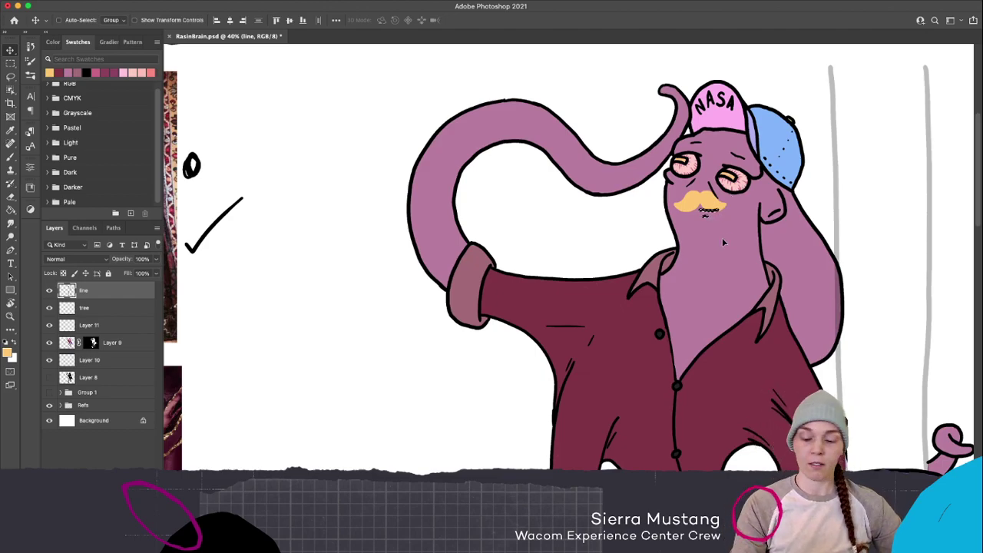
pyautogui.press('cmd+d')
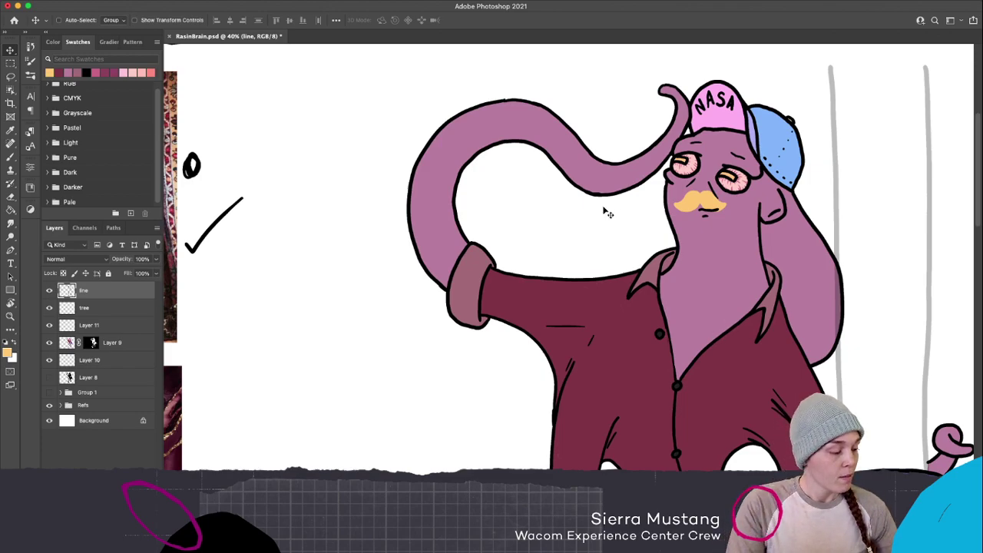
pyautogui.press('z')
pyautogui.moveTo(601, 246); pyautogui.dragTo(566, 246)
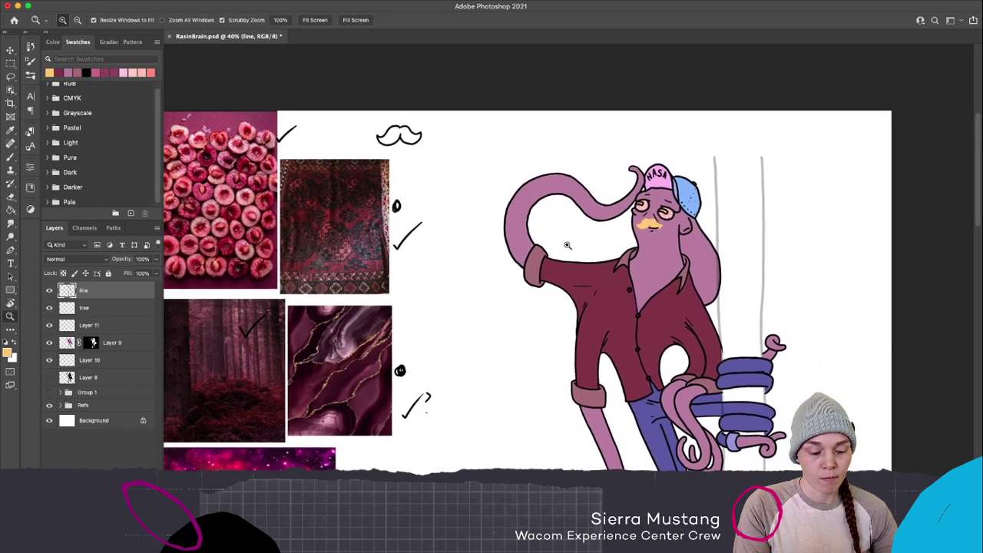
pyautogui.press('v')
pyautogui.moveTo(720, 333); pyautogui.dragTo(720, 308)
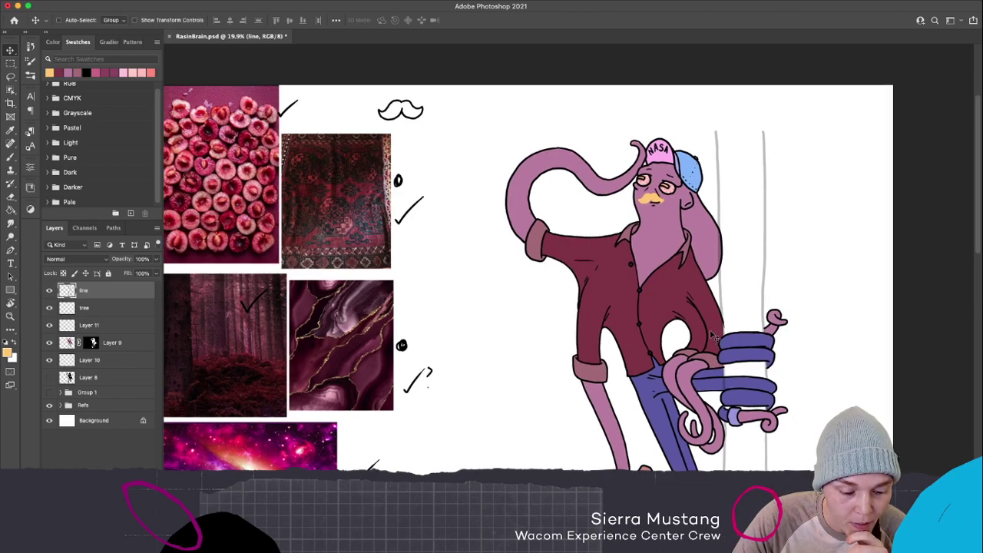
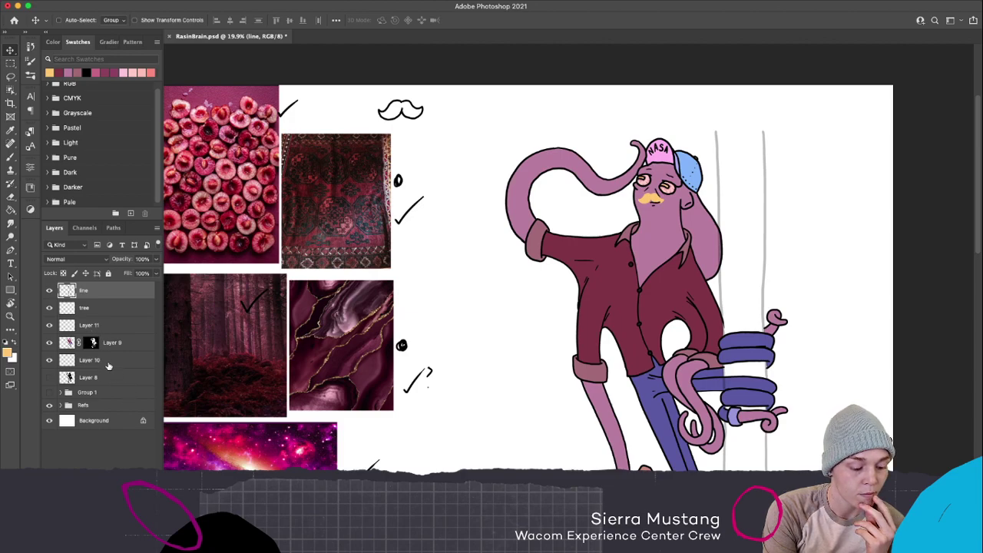
pyautogui.click(116, 365)
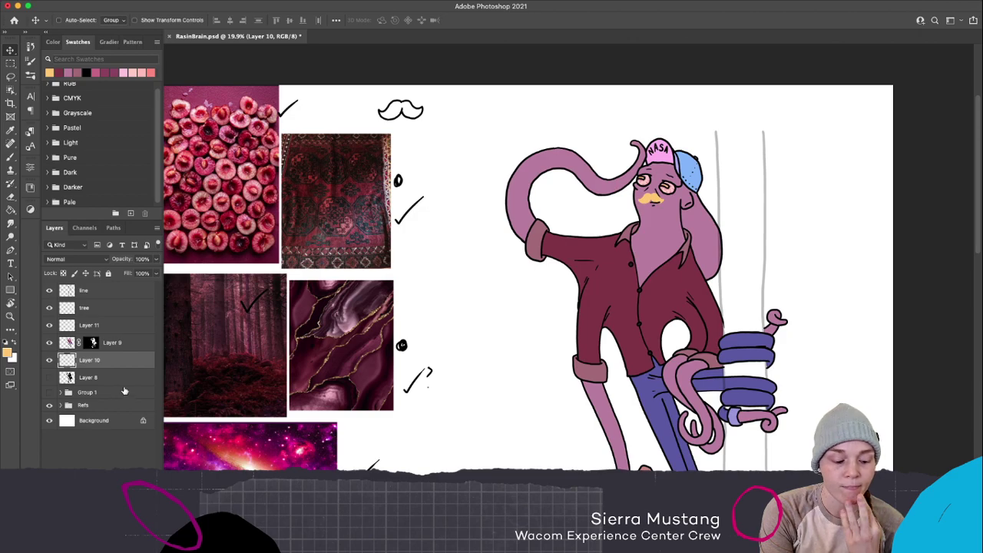
pyautogui.rightClick(91, 343)
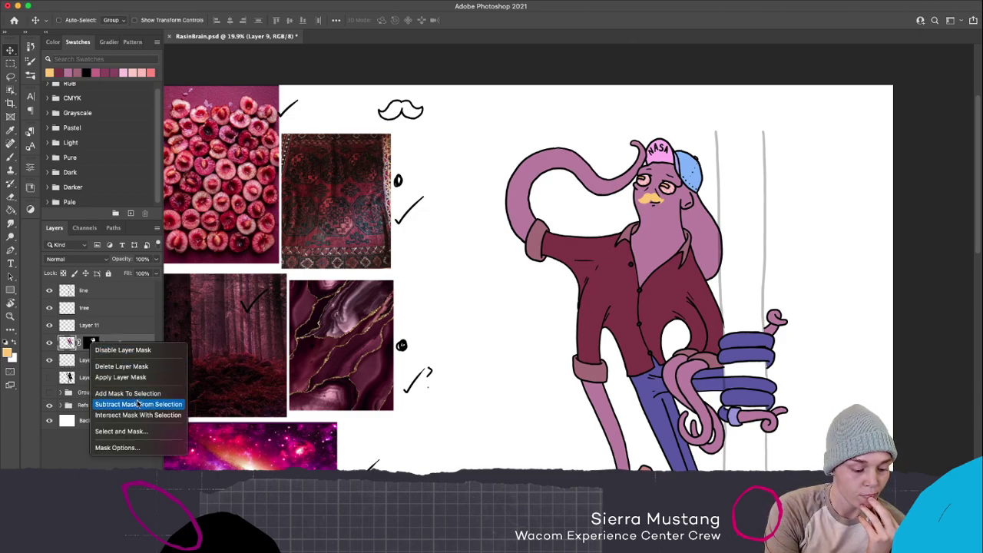
pyautogui.click(163, 474)
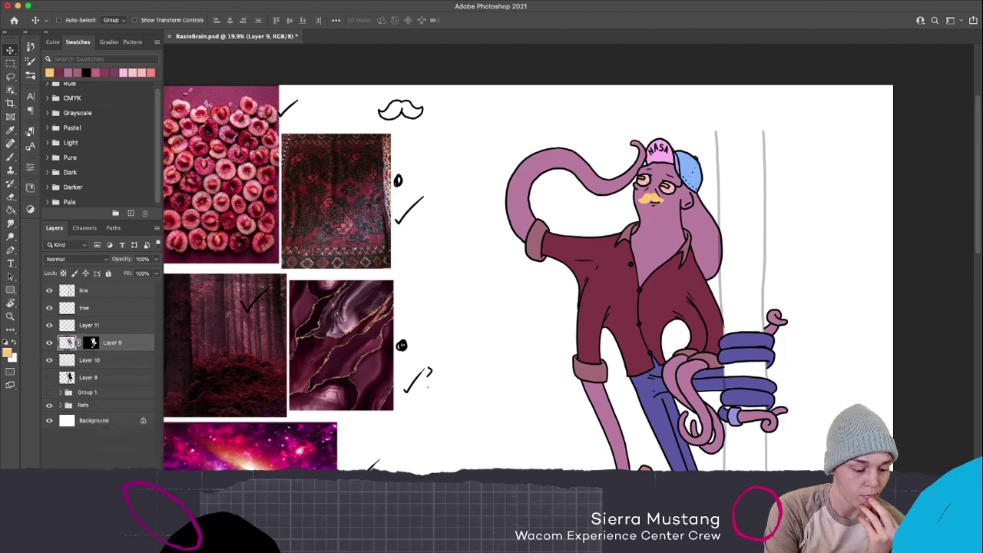
pyautogui.click(91, 344)
pyautogui.rightClick(91, 346)
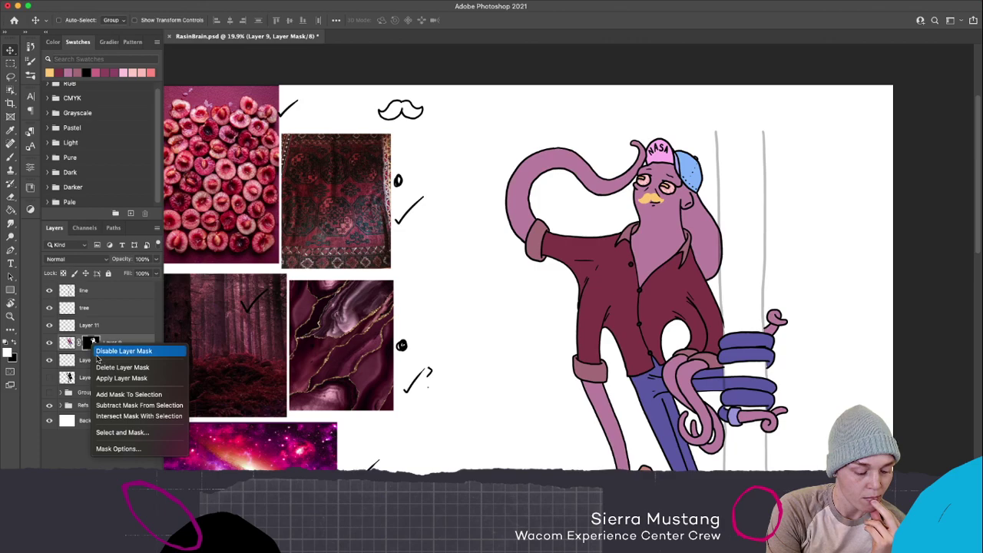
pyautogui.click(79, 460)
# Mask Layer 10 with the shape of Layer 9's mask and move Layer 10 directly above Layer 9
pyautogui.keyDown('super'); pyautogui.click(92, 347); pyautogui.keyUp('super')
pyautogui.click(99, 360)
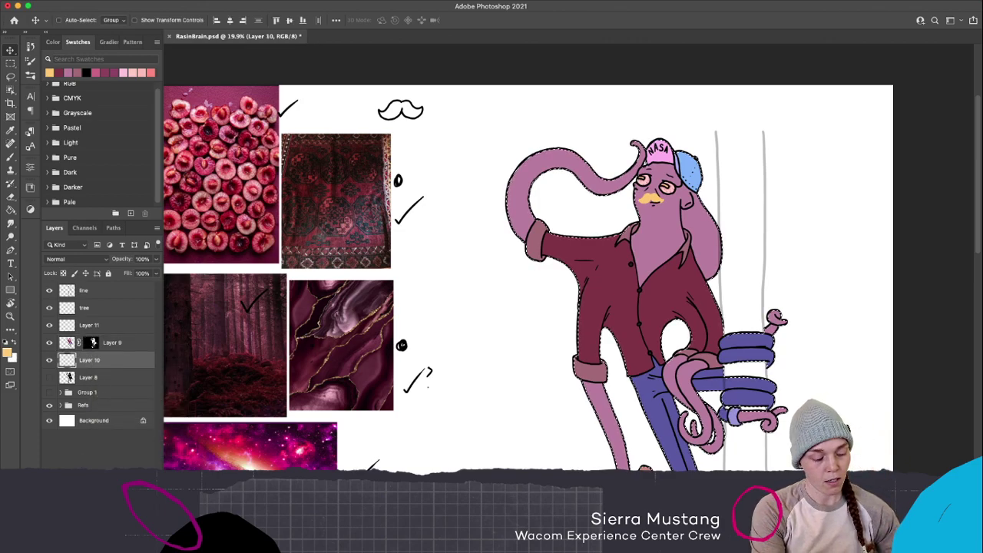
pyautogui.click(85, 546)
pyautogui.moveTo(69, 359); pyautogui.dragTo(67, 334)
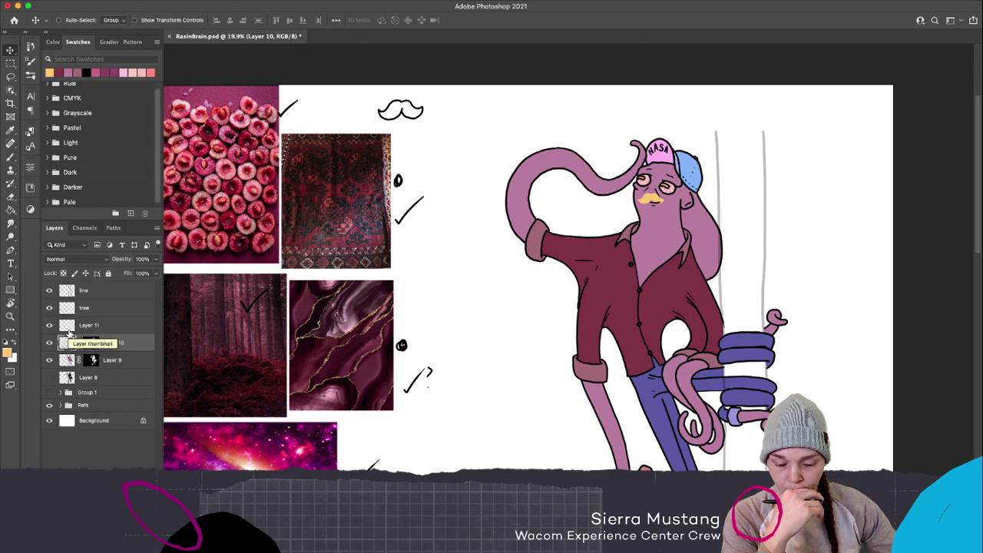
# Sample the marble reference for the brush colour and adjust it to deep plum, H 328, S 78, B 46
pyautogui.scroll(-2, 693, 291)
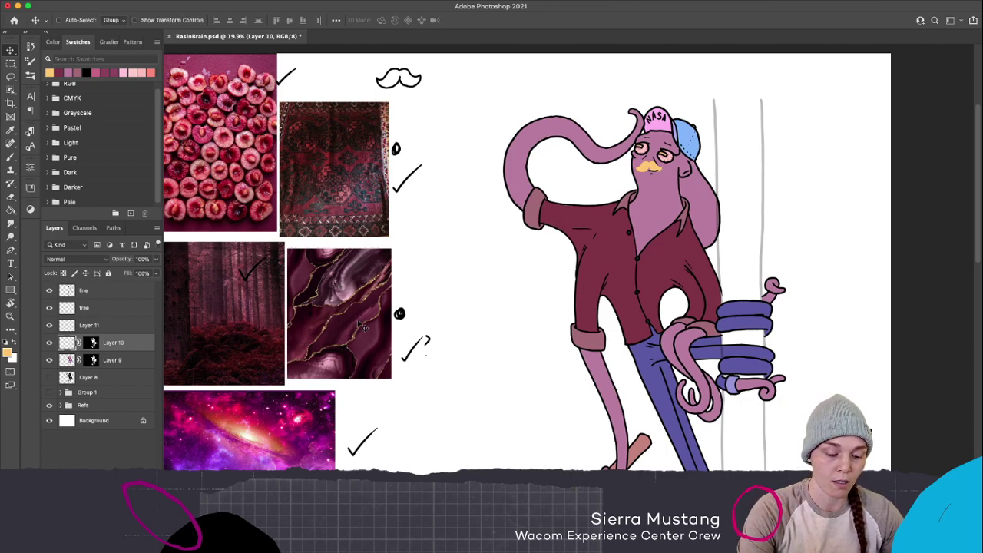
pyautogui.press('b')
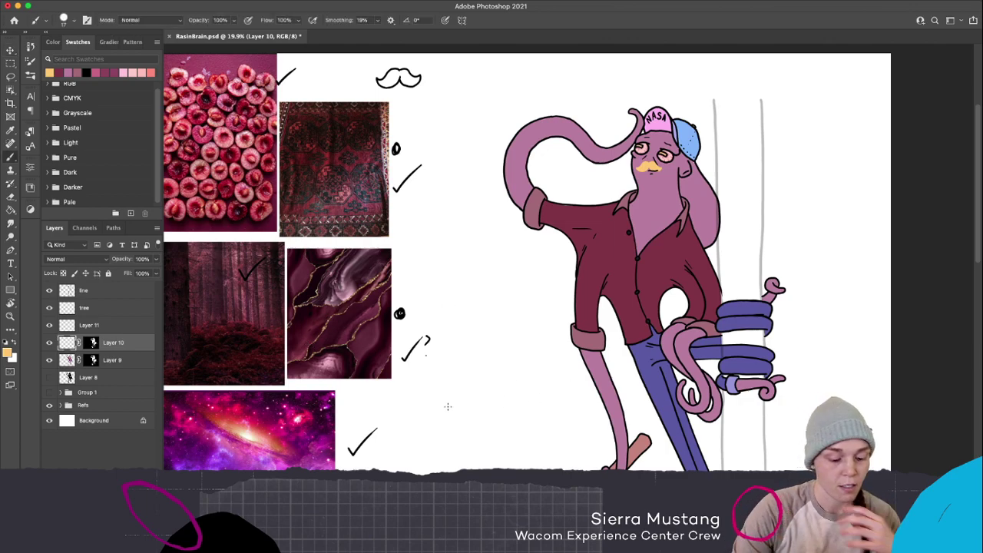
pyautogui.click(10, 354)
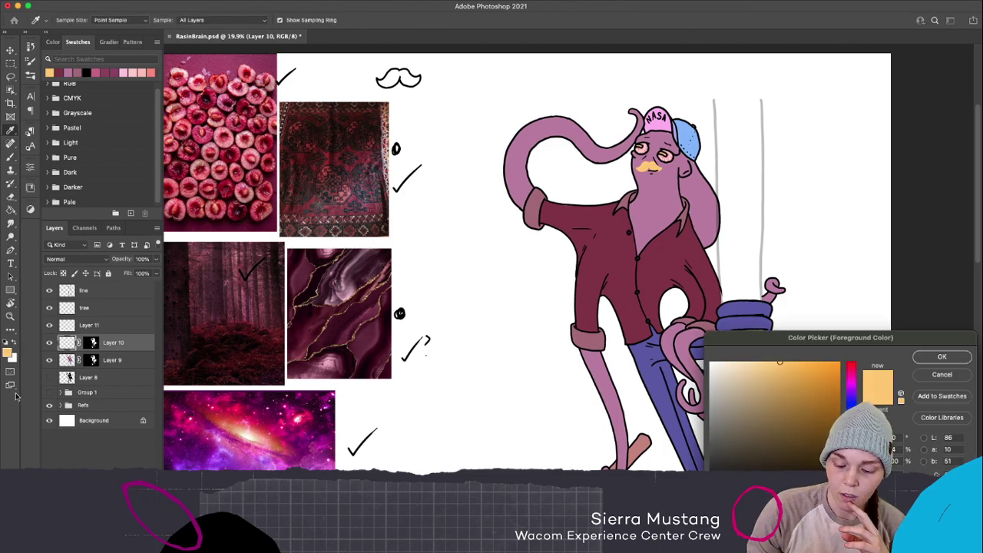
pyautogui.click(374, 341)
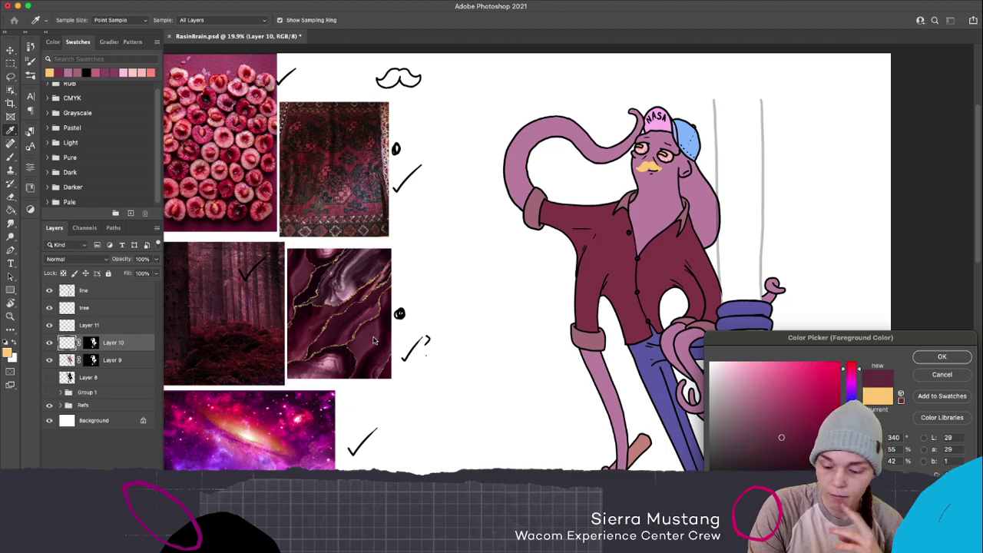
pyautogui.click(378, 341)
pyautogui.moveTo(380, 339); pyautogui.dragTo(377, 340)
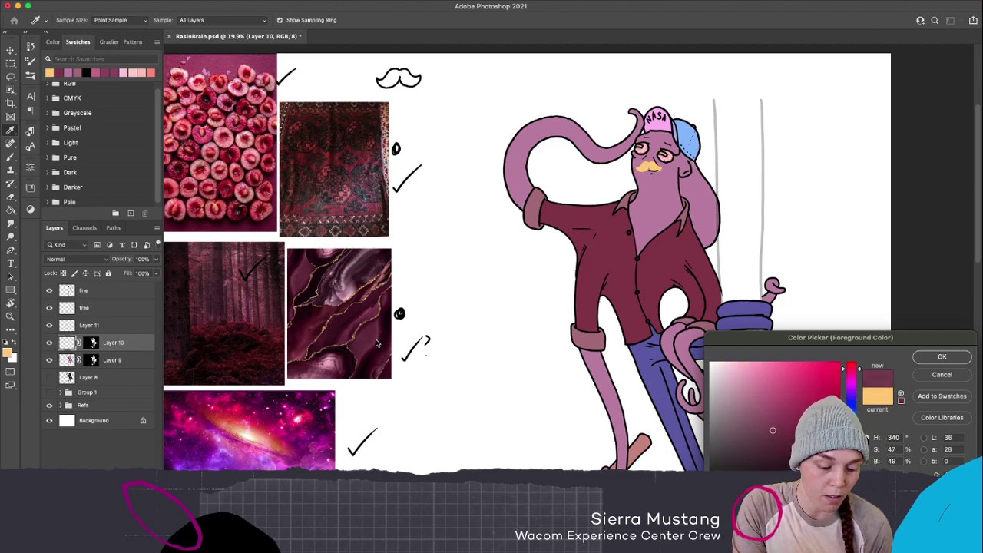
pyautogui.click(374, 343)
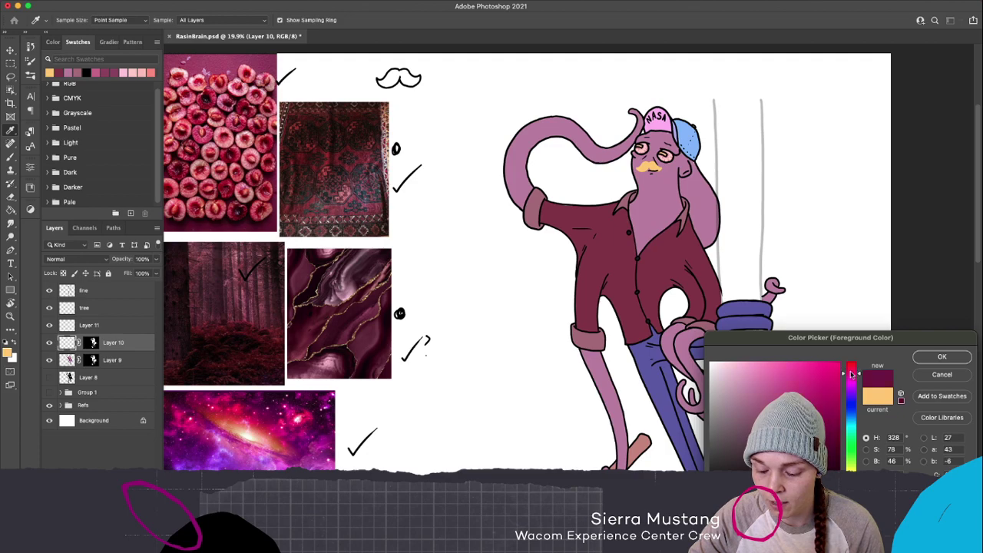
pyautogui.click(932, 357)
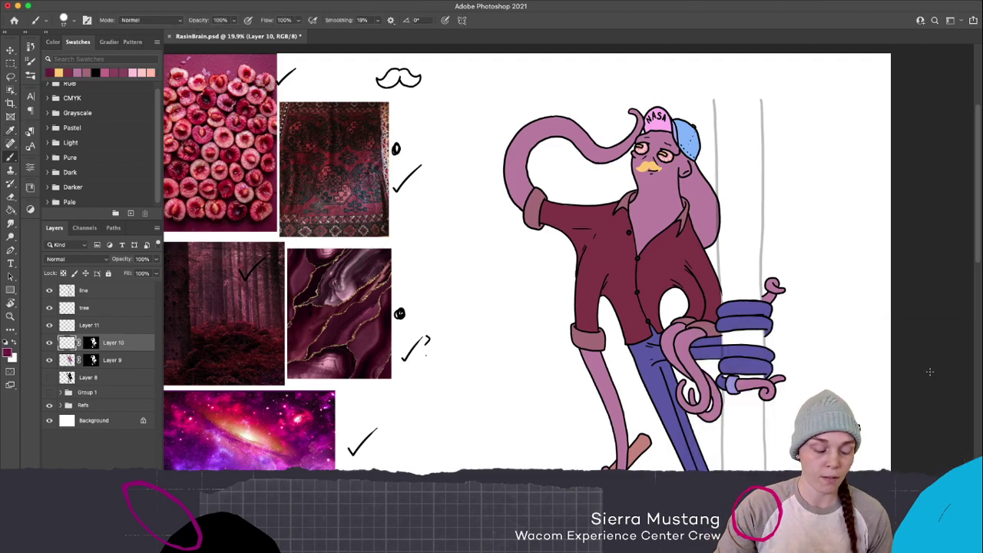
# Set the size of the Ink Pen - Pressure brush to 38 px
pyautogui.click(71, 21)
pyautogui.click(69, 52)
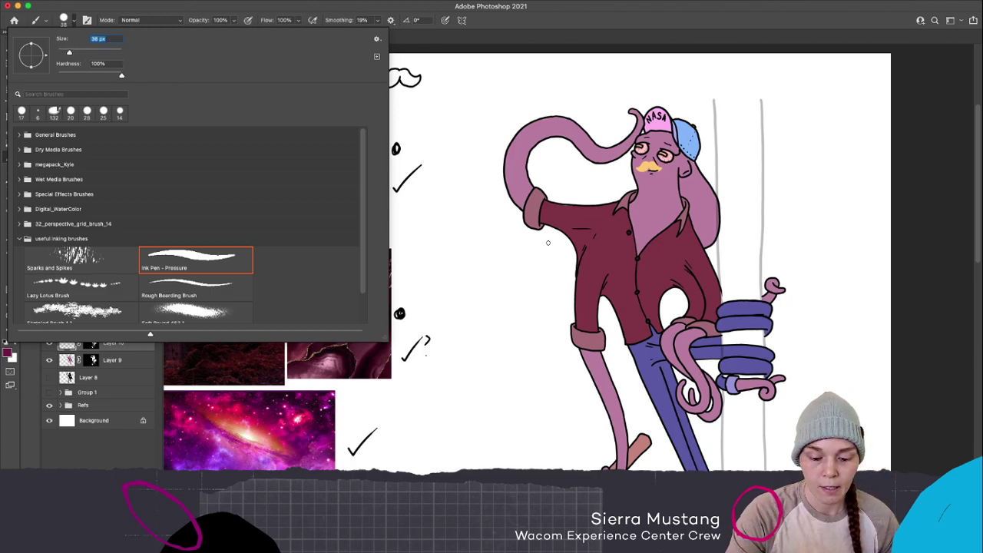
pyautogui.click(599, 25)
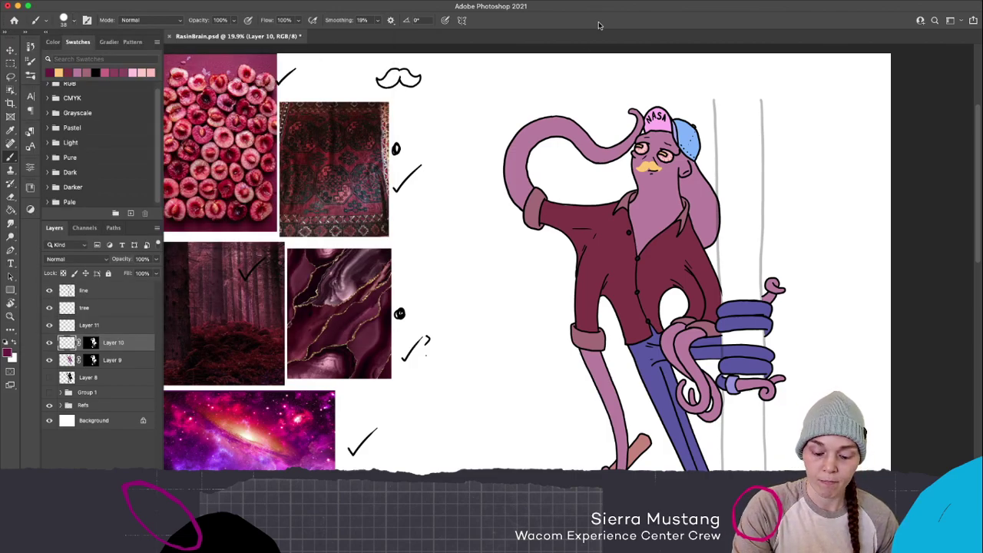
# Paint a deep plum marbled patch along the outer curve of the character's raised tentacle arm
pyautogui.moveTo(590, 209)
pyautogui.mouseDown()
pyautogui.moveTo(602, 207)
pyautogui.moveTo(650, 279)
pyautogui.mouseUp()
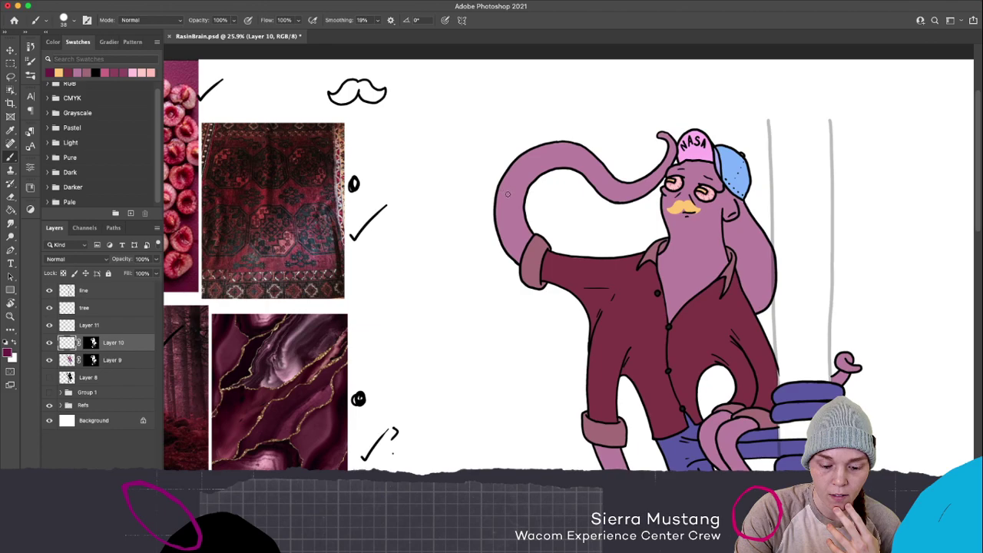
pyautogui.moveTo(508, 189); pyautogui.dragTo(554, 144)
pyautogui.hotkey('ctrl', 'z')
pyautogui.moveTo(553, 144)
pyautogui.mouseDown()
pyautogui.moveTo(505, 190)
pyautogui.moveTo(500, 239)
pyautogui.mouseUp()
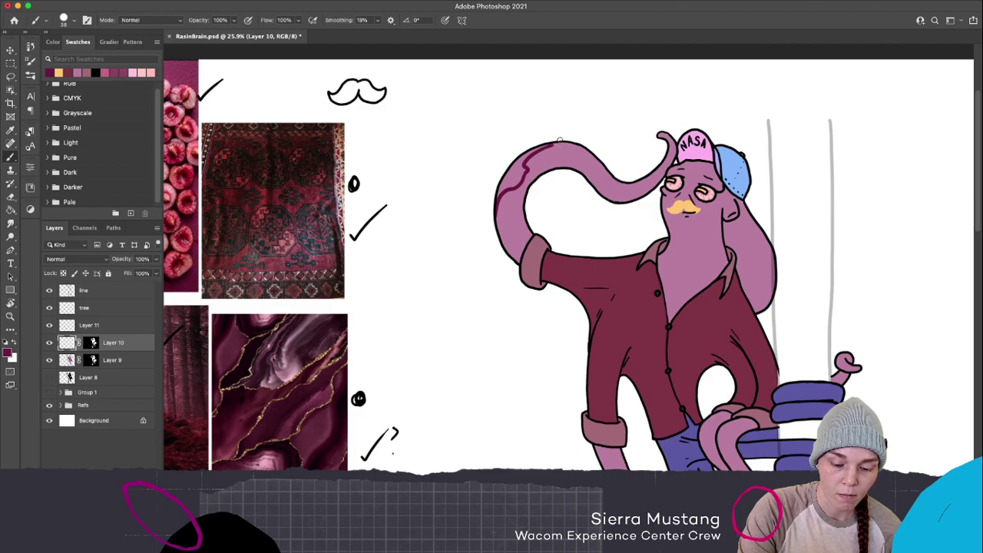
pyautogui.moveTo(543, 145)
pyautogui.mouseDown()
pyautogui.moveTo(522, 158)
pyautogui.moveTo(495, 202)
pyautogui.moveTo(524, 159)
pyautogui.moveTo(508, 183)
pyautogui.moveTo(521, 164)
pyautogui.moveTo(523, 180)
pyautogui.moveTo(519, 165)
pyautogui.moveTo(499, 194)
pyautogui.moveTo(536, 236)
pyautogui.mouseUp()
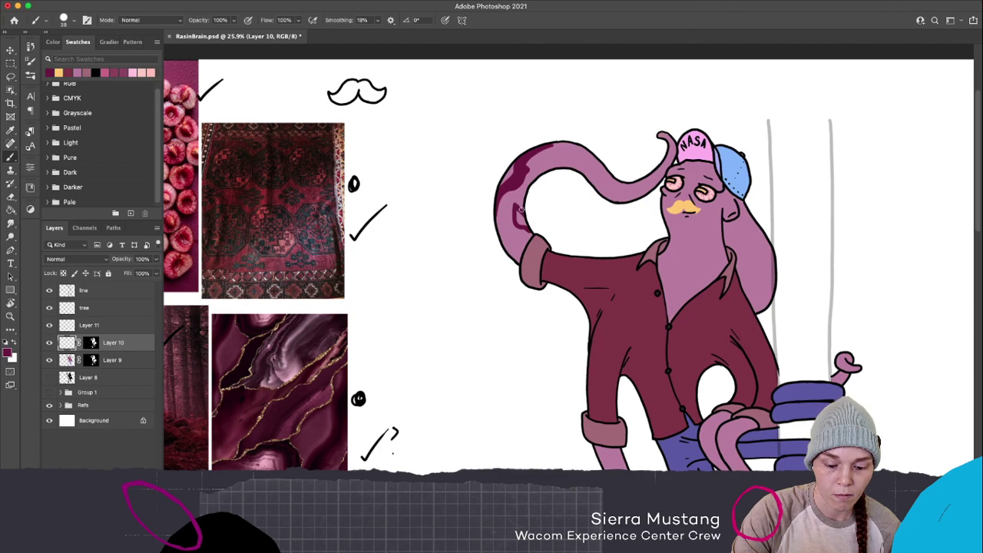
# Add deep plum patches on the arm's inner bend, beside the rolled cuff and along its upper stretch
pyautogui.moveTo(513, 203); pyautogui.dragTo(528, 228)
pyautogui.press('super+z')
pyautogui.press('super+z')
pyautogui.press('super+z')
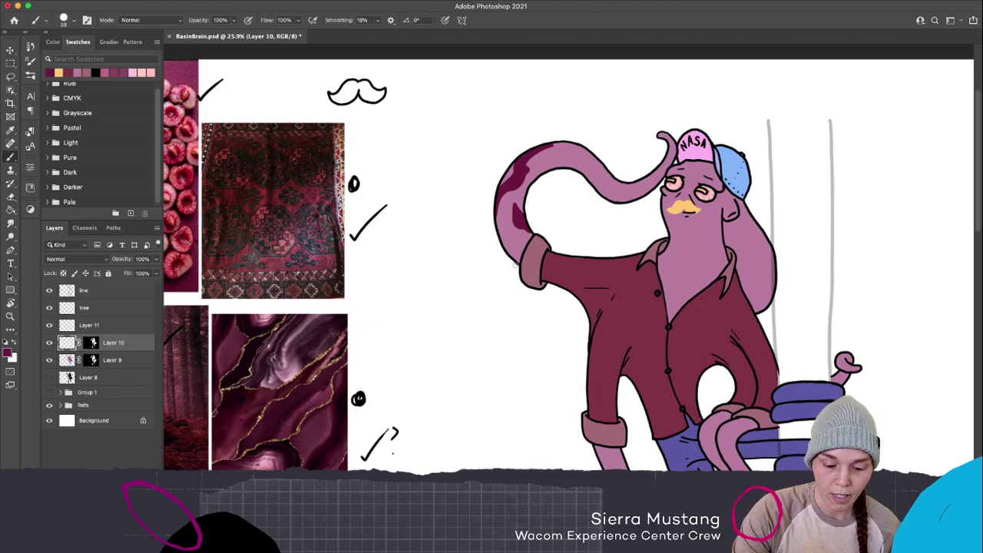
pyautogui.moveTo(512, 262)
pyautogui.mouseDown()
pyautogui.moveTo(513, 243)
pyautogui.moveTo(528, 258)
pyautogui.moveTo(513, 241)
pyautogui.moveTo(525, 250)
pyautogui.moveTo(518, 272)
pyautogui.moveTo(517, 252)
pyautogui.mouseUp()
pyautogui.press('super+z')
pyautogui.press('super+z')
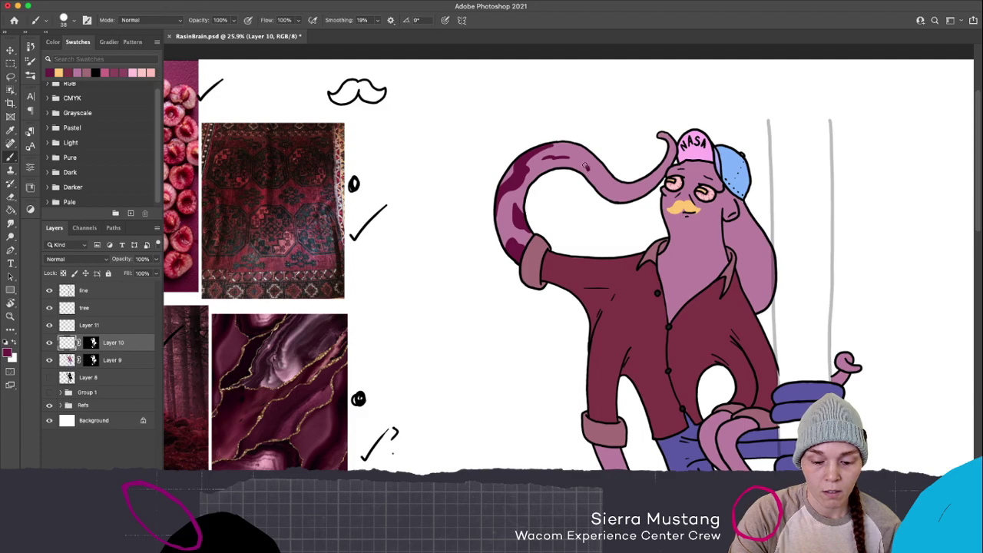
pyautogui.moveTo(593, 171); pyautogui.dragTo(568, 170)
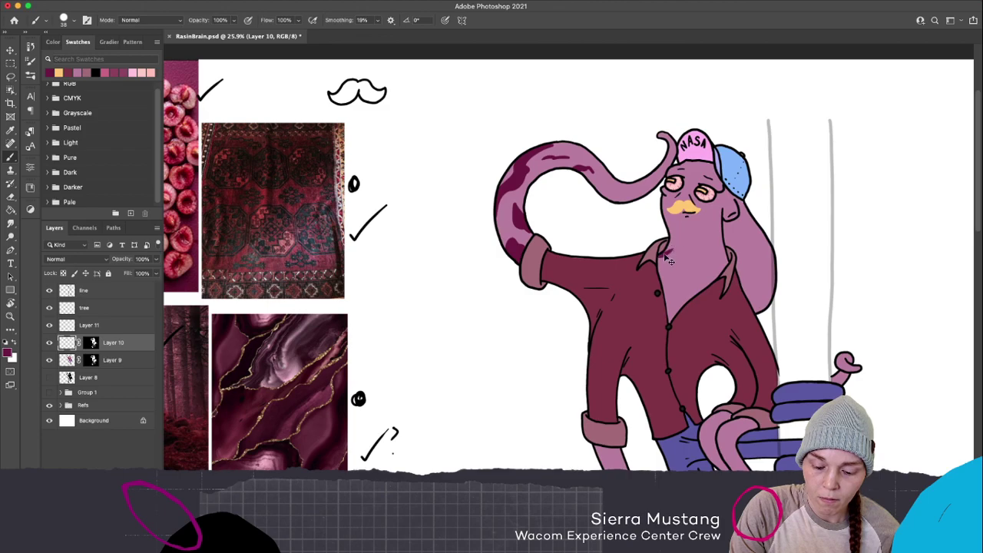
# Paint three deep plum patches on the neck and chest inside the open shirt collar
pyautogui.moveTo(671, 248); pyautogui.dragTo(660, 267)
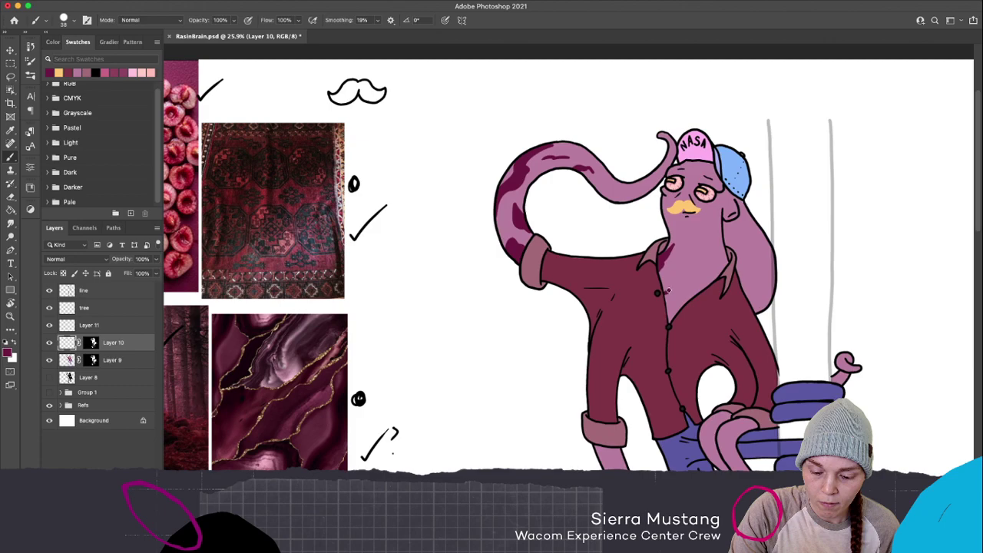
pyautogui.moveTo(677, 285)
pyautogui.mouseDown()
pyautogui.moveTo(672, 320)
pyautogui.moveTo(672, 289)
pyautogui.moveTo(670, 322)
pyautogui.moveTo(669, 295)
pyautogui.mouseUp()
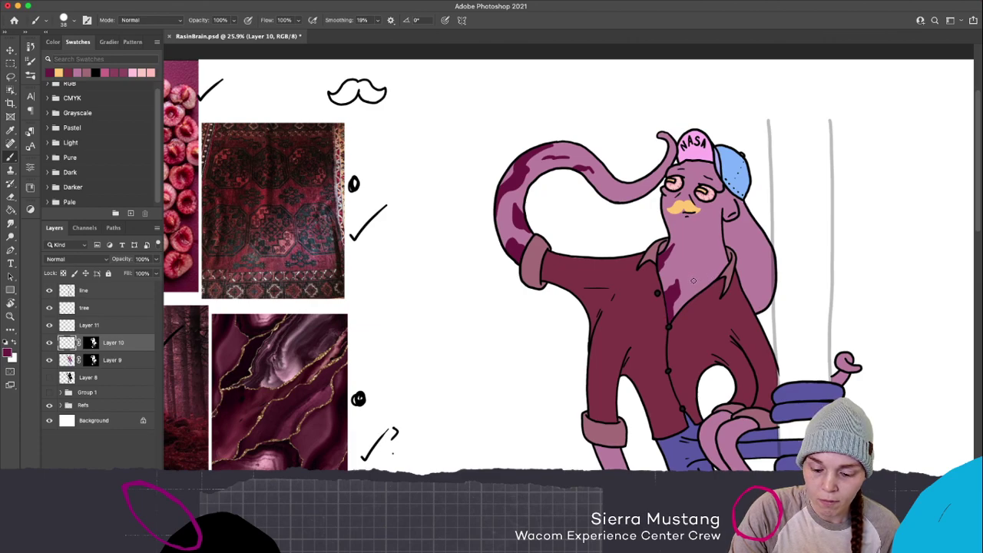
pyautogui.moveTo(693, 266); pyautogui.dragTo(691, 276)
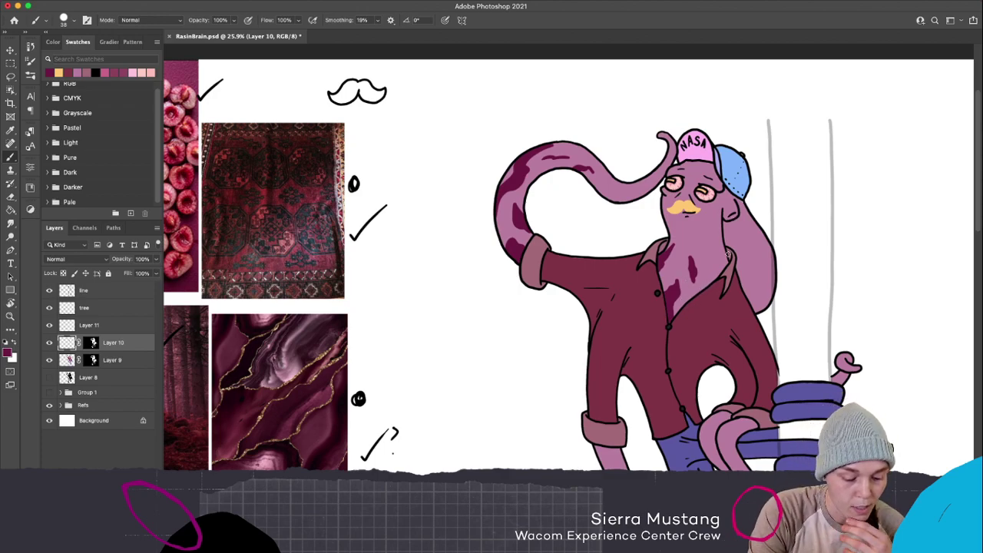
# Change the foreground colour to a muted purple, H 309, S 39, B 51, for the Brush tool
pyautogui.click(8, 351)
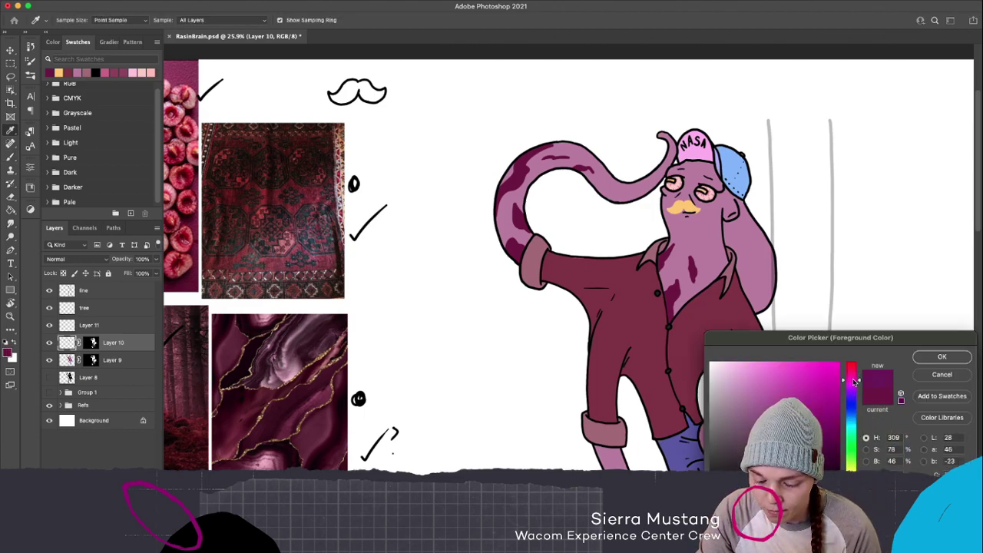
pyautogui.moveTo(812, 433); pyautogui.dragTo(768, 420)
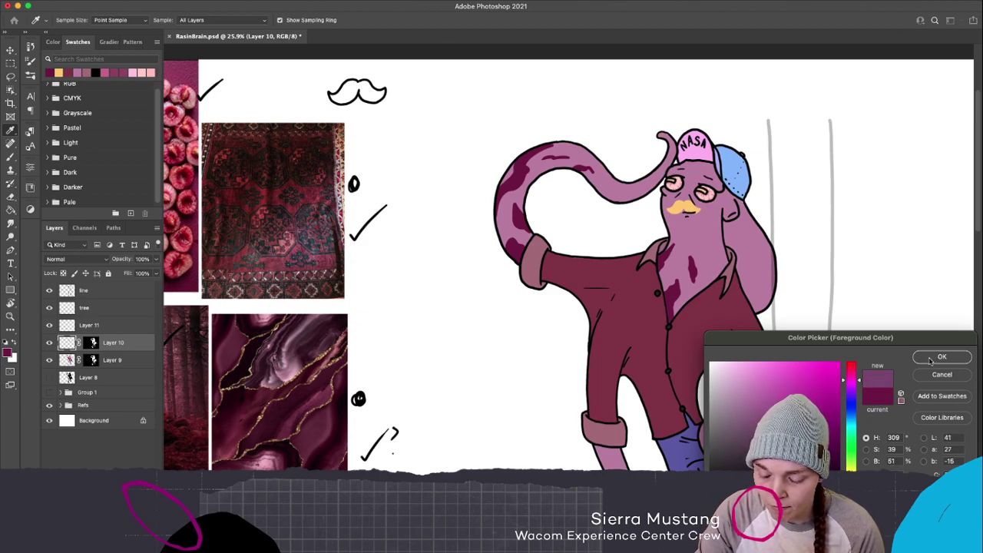
pyautogui.press('Return')
pyautogui.press('b')
pyautogui.click(711, 267)
pyautogui.press('super+z')
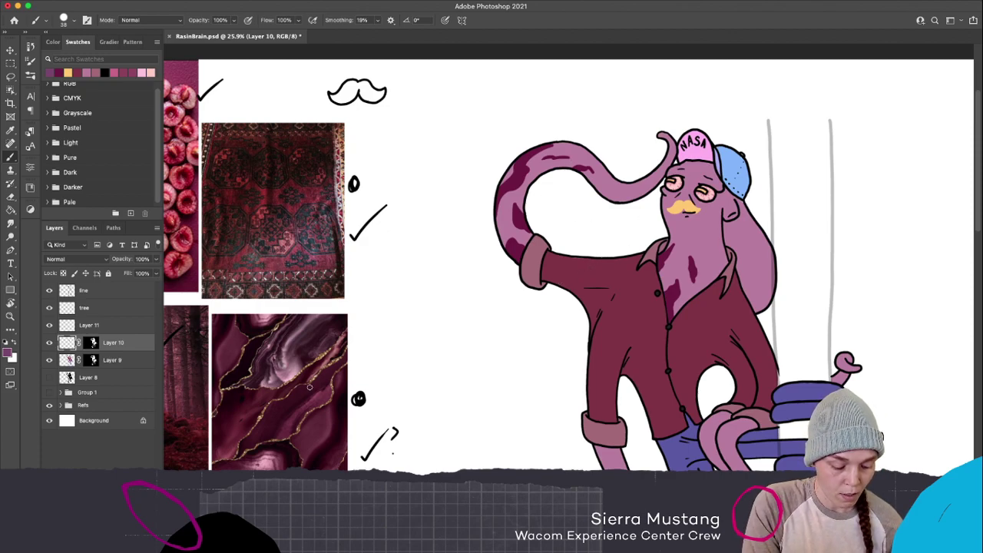
# Paint a muted purple patch alongside the lowest plum patch in the shirt's V-opening
pyautogui.moveTo(607, 258)
pyautogui.mouseDown()
pyautogui.moveTo(628, 259)
pyautogui.moveTo(633, 244)
pyautogui.moveTo(575, 263)
pyautogui.mouseUp()
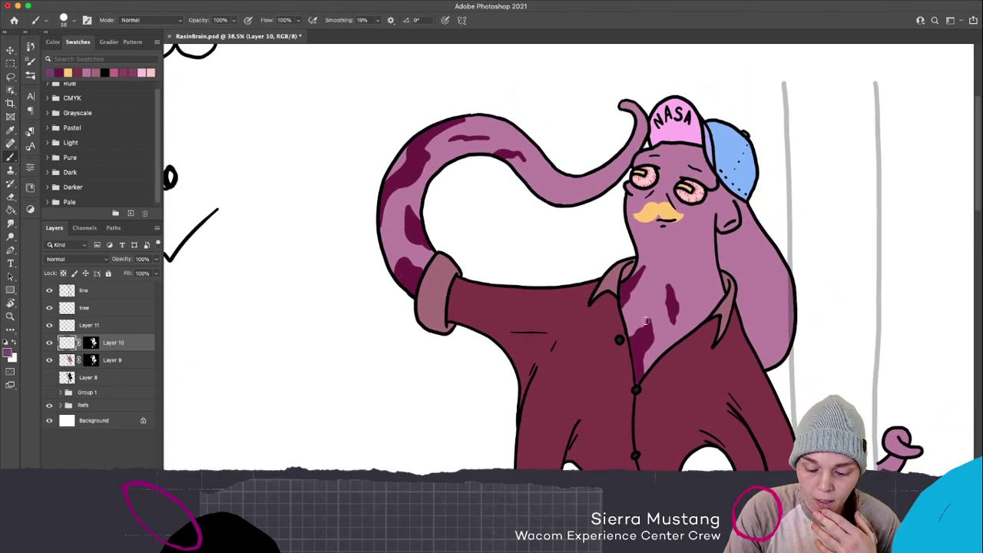
pyautogui.moveTo(654, 332); pyautogui.dragTo(647, 377)
pyautogui.moveTo(656, 332)
pyautogui.mouseDown()
pyautogui.moveTo(648, 369)
pyautogui.moveTo(651, 352)
pyautogui.mouseUp()
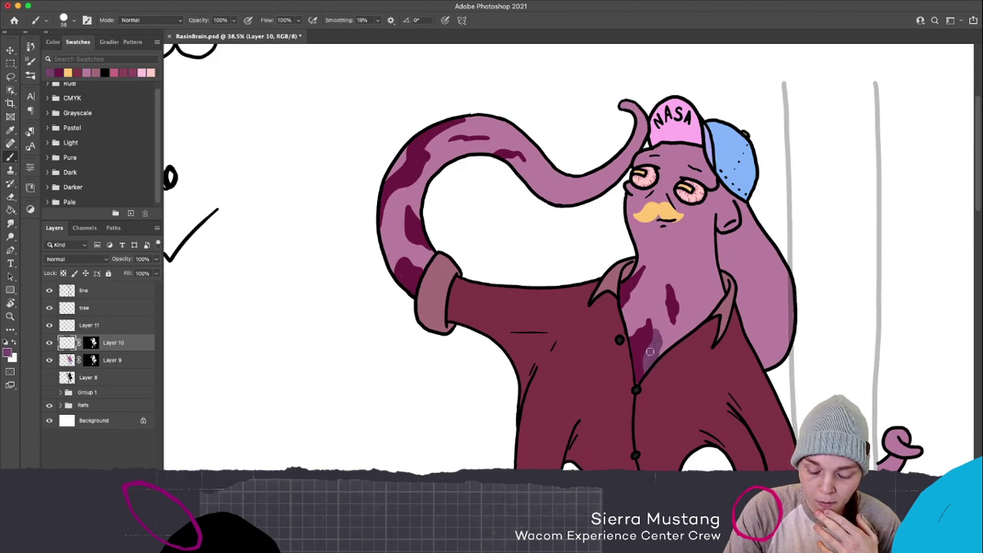
pyautogui.moveTo(662, 293); pyautogui.dragTo(668, 269)
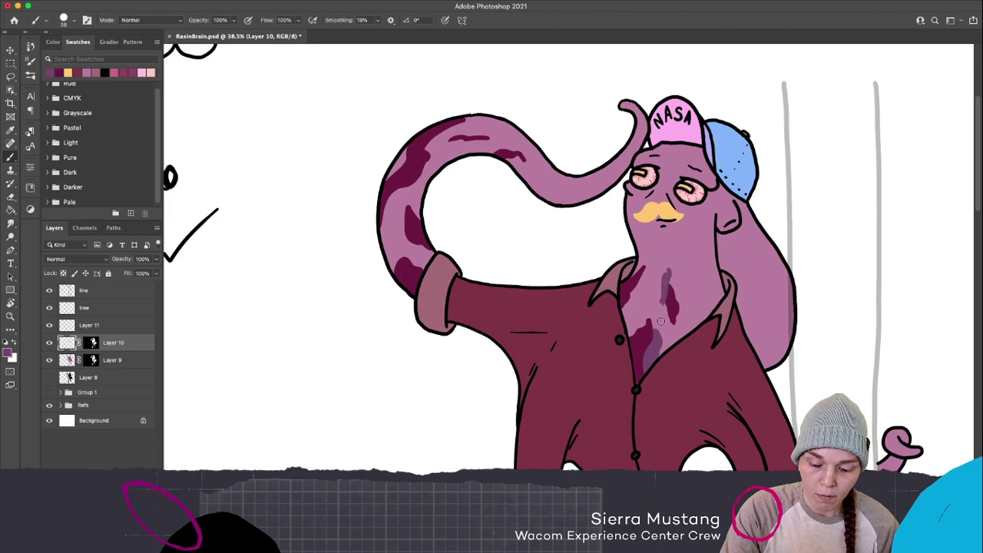
pyautogui.press('super+z')
pyautogui.press('super+z')
pyautogui.press('super+z')
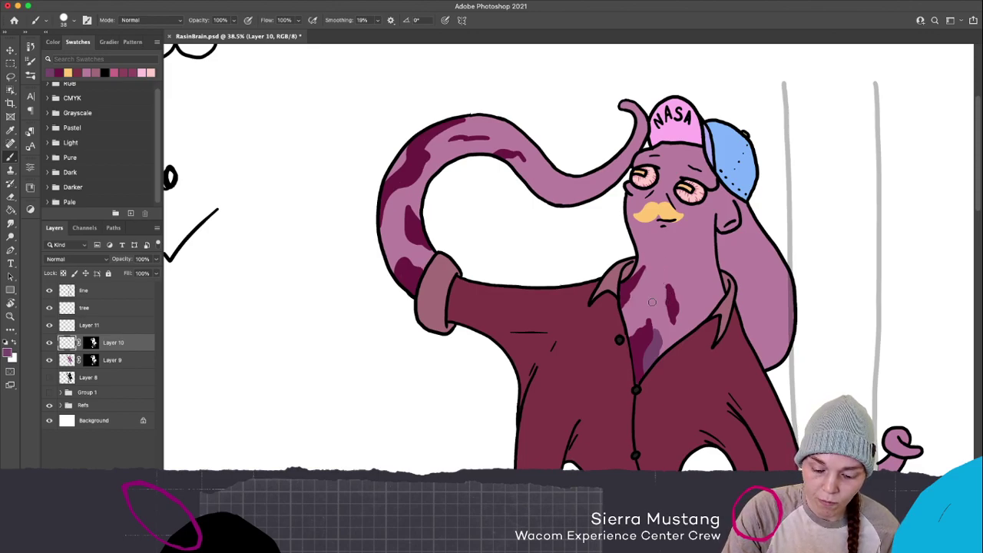
# Paint muted purple patches beside the plum ones at the centre of the chest and along the raised tentacle arm
pyautogui.moveTo(652, 302)
pyautogui.mouseDown()
pyautogui.moveTo(659, 271)
pyautogui.moveTo(659, 311)
pyautogui.moveTo(664, 282)
pyautogui.mouseUp()
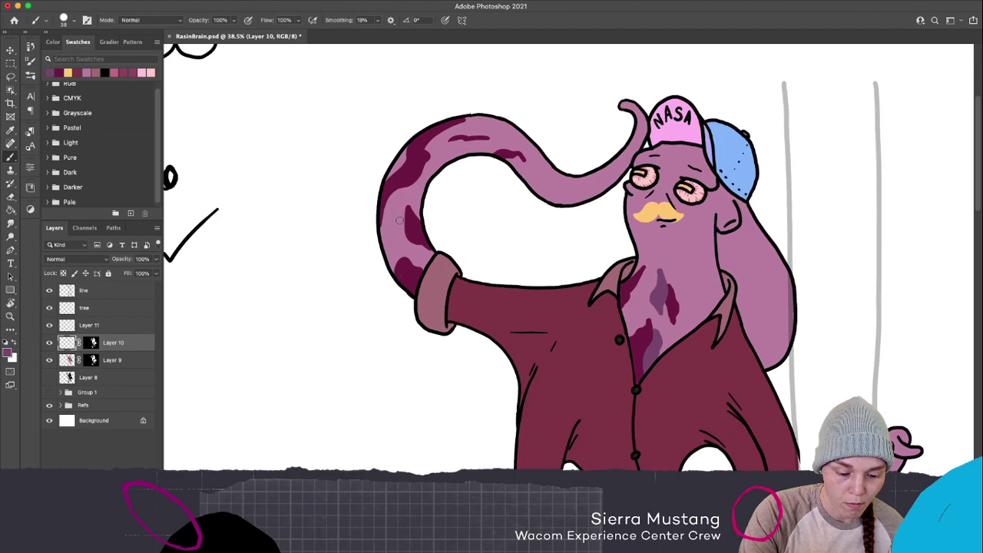
pyautogui.moveTo(396, 208)
pyautogui.mouseDown()
pyautogui.moveTo(399, 238)
pyautogui.moveTo(424, 270)
pyautogui.mouseUp()
pyautogui.moveTo(399, 211); pyautogui.dragTo(417, 247)
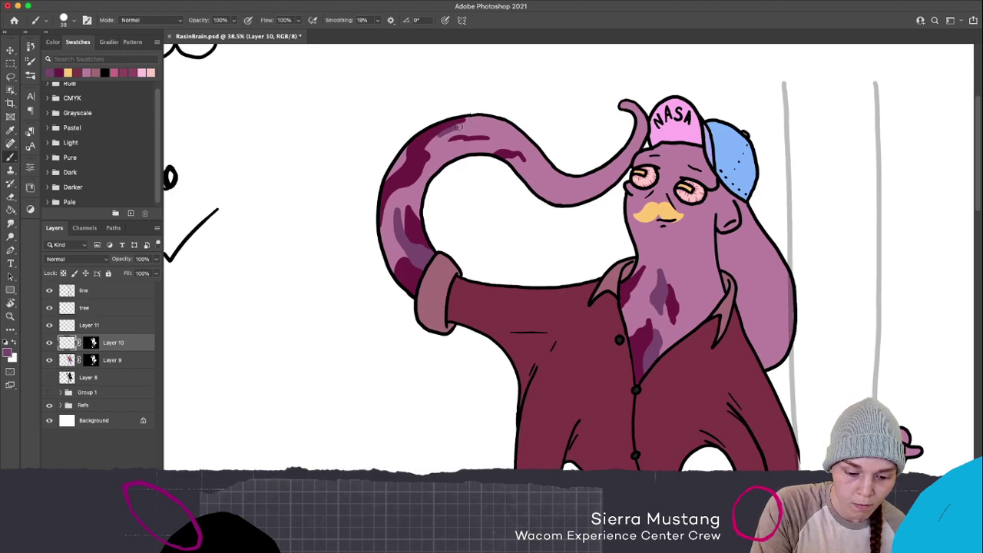
pyautogui.moveTo(484, 122); pyautogui.dragTo(442, 131)
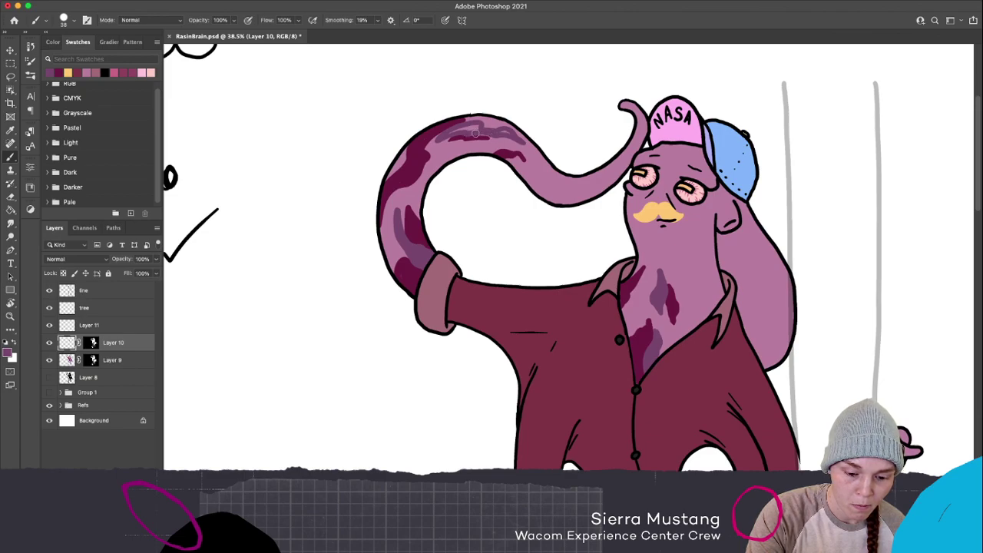
pyautogui.moveTo(454, 132)
pyautogui.mouseDown()
pyautogui.moveTo(477, 126)
pyautogui.moveTo(513, 138)
pyautogui.mouseUp()
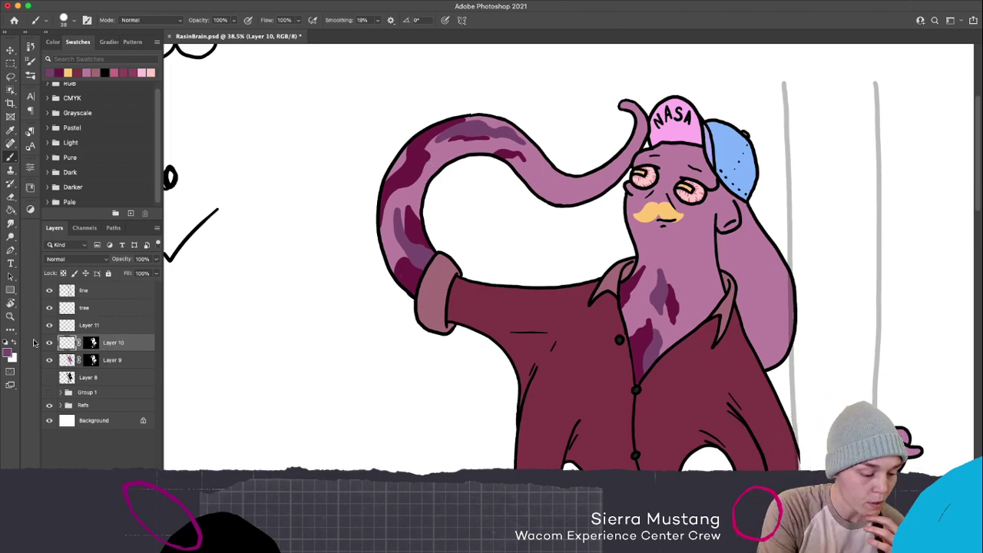
# Change the Brush tool's foreground colour to a light lilac, H 309, S 18, B 85
pyautogui.click(8, 352)
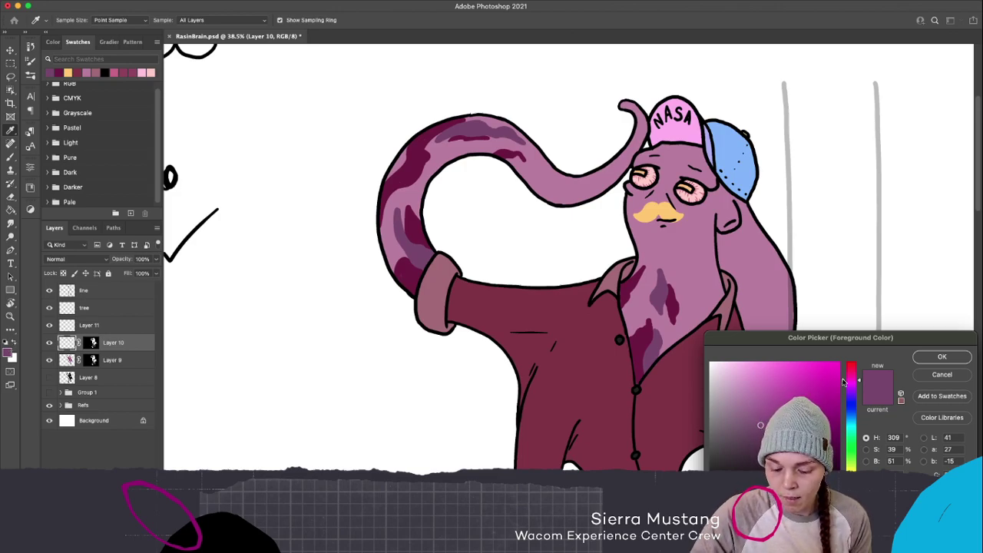
pyautogui.click(732, 386)
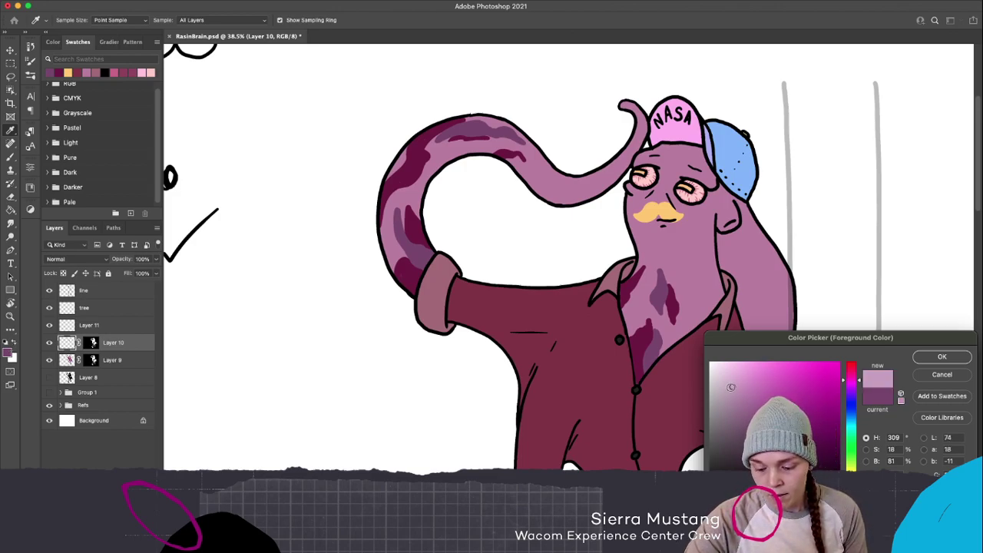
pyautogui.click(733, 382)
pyautogui.click(927, 354)
pyautogui.press('b')
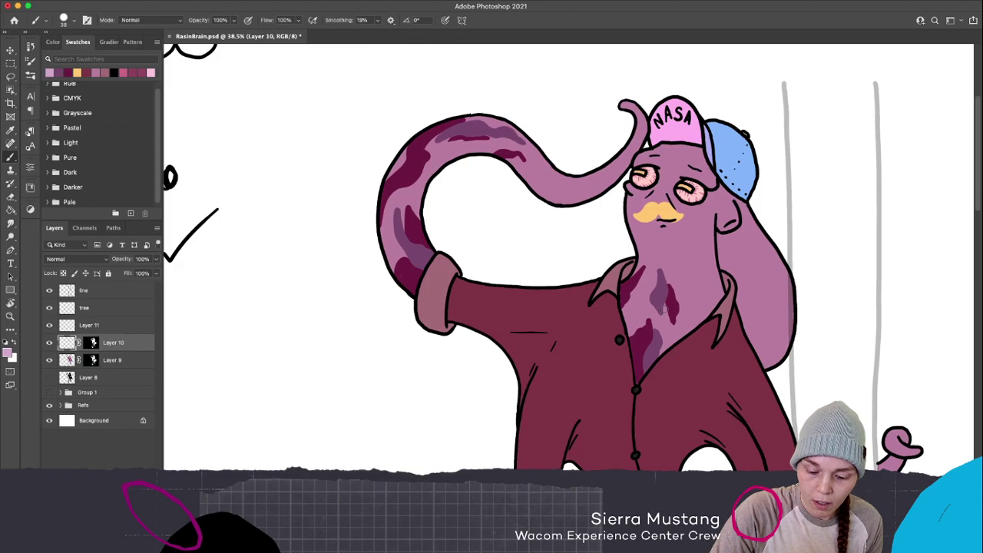
# Reduce the Ink Pen - Pressure brush size to 23 px after undoing the trial lilac stroke on the chest
pyautogui.moveTo(662, 304); pyautogui.dragTo(662, 362)
pyautogui.hotkey('ctrl', 'z')
pyautogui.click(74, 21)
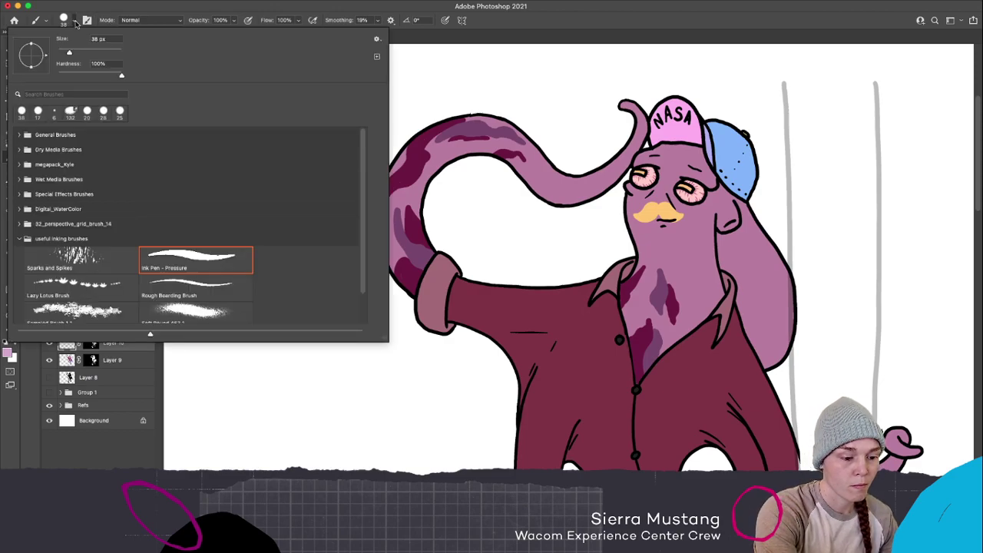
pyautogui.moveTo(69, 52); pyautogui.dragTo(65, 52)
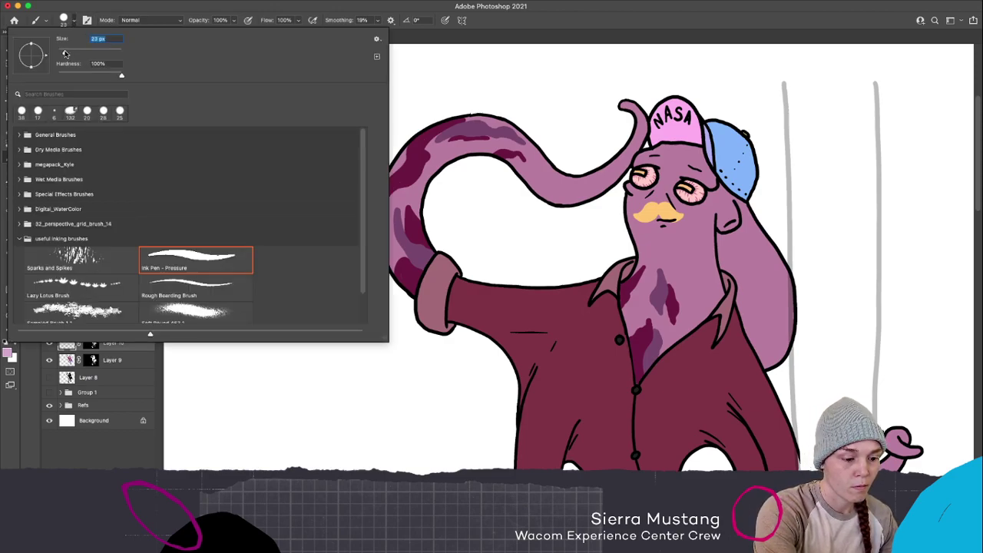
pyautogui.click(664, 303)
# Paint light lilac streaks down the centre of the chest, between the plum patches and the shirt opening
pyautogui.moveTo(662, 309); pyautogui.dragTo(659, 356)
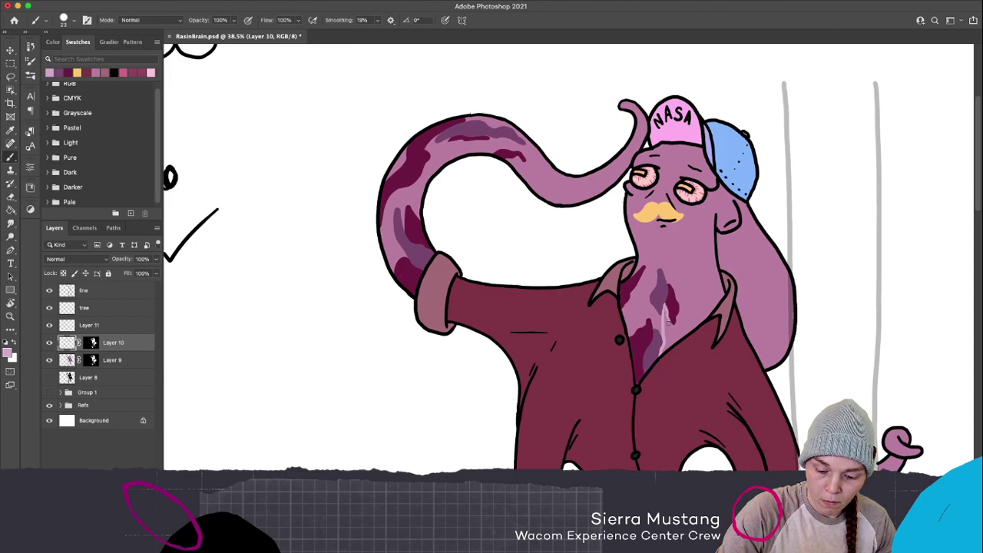
pyautogui.moveTo(668, 321); pyautogui.dragTo(672, 347)
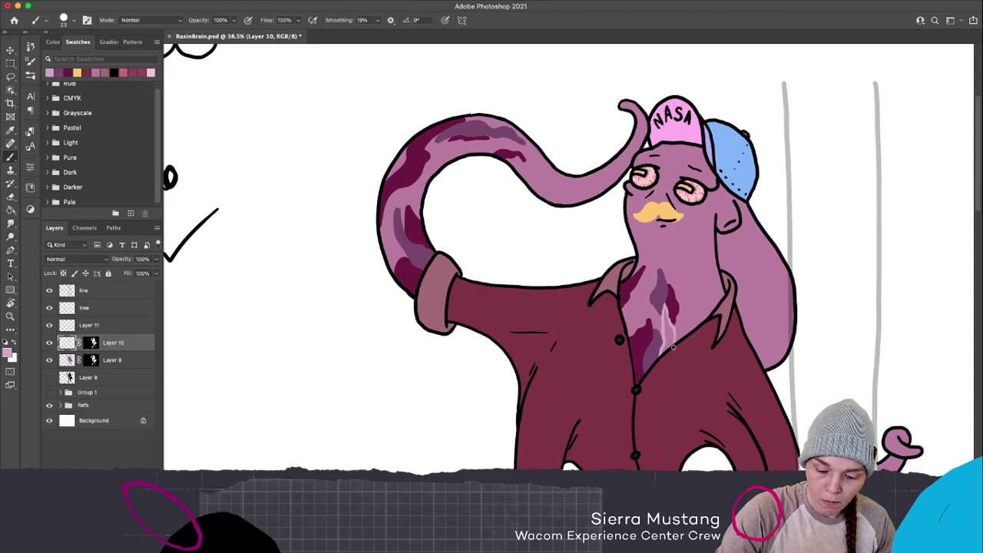
pyautogui.moveTo(665, 313); pyautogui.dragTo(664, 351)
pyautogui.moveTo(665, 315); pyautogui.dragTo(668, 287)
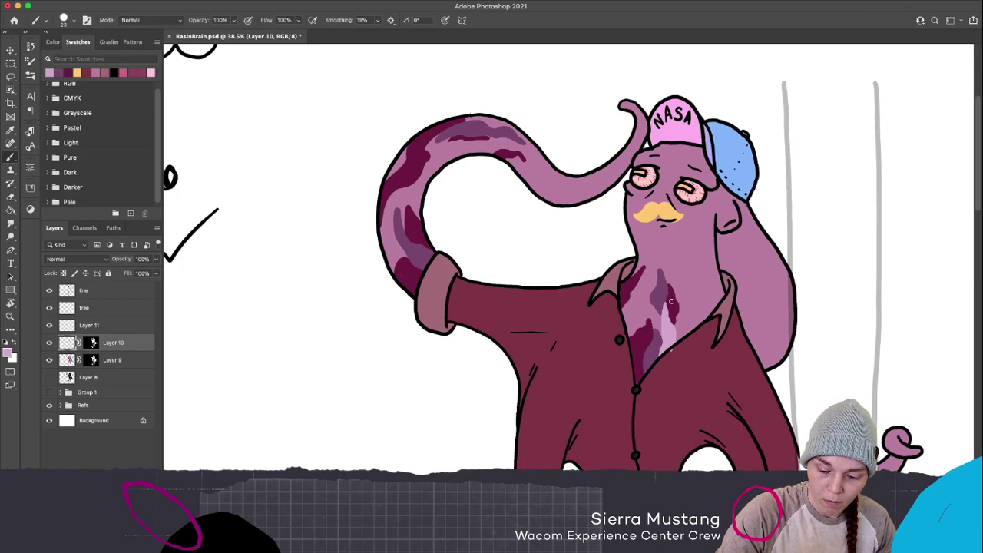
pyautogui.moveTo(672, 361); pyautogui.dragTo(667, 357)
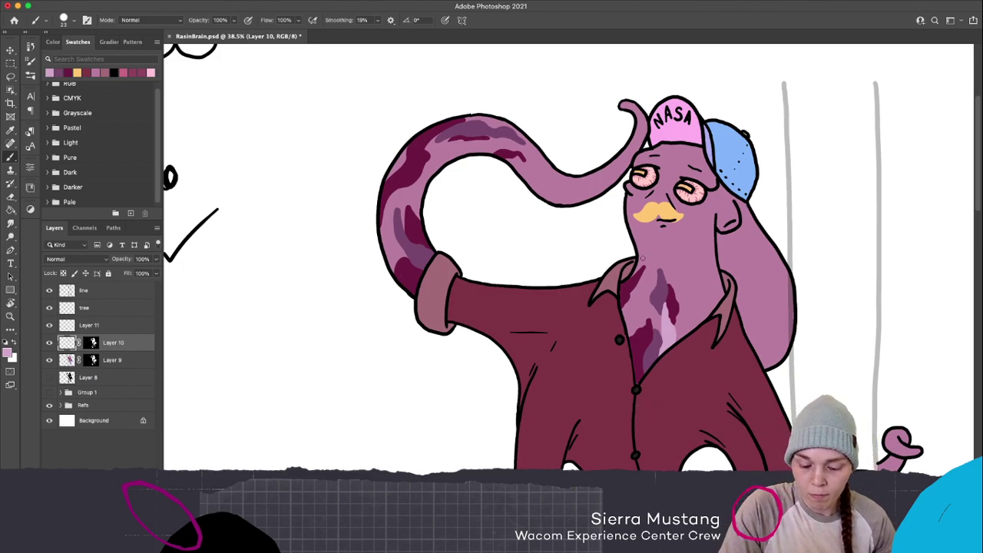
# Paint light lilac patches on the upper chest, between the collar-side plum patch and the central muted purple patch
pyautogui.press('[')
pyautogui.press('[')
pyautogui.press('[')
pyautogui.moveTo(647, 282)
pyautogui.mouseDown()
pyautogui.moveTo(616, 316)
pyautogui.moveTo(647, 301)
pyautogui.moveTo(649, 283)
pyautogui.moveTo(632, 323)
pyautogui.moveTo(624, 312)
pyautogui.moveTo(628, 323)
pyautogui.moveTo(640, 291)
pyautogui.moveTo(627, 317)
pyautogui.moveTo(637, 297)
pyautogui.moveTo(626, 308)
pyautogui.moveTo(645, 287)
pyautogui.mouseUp()
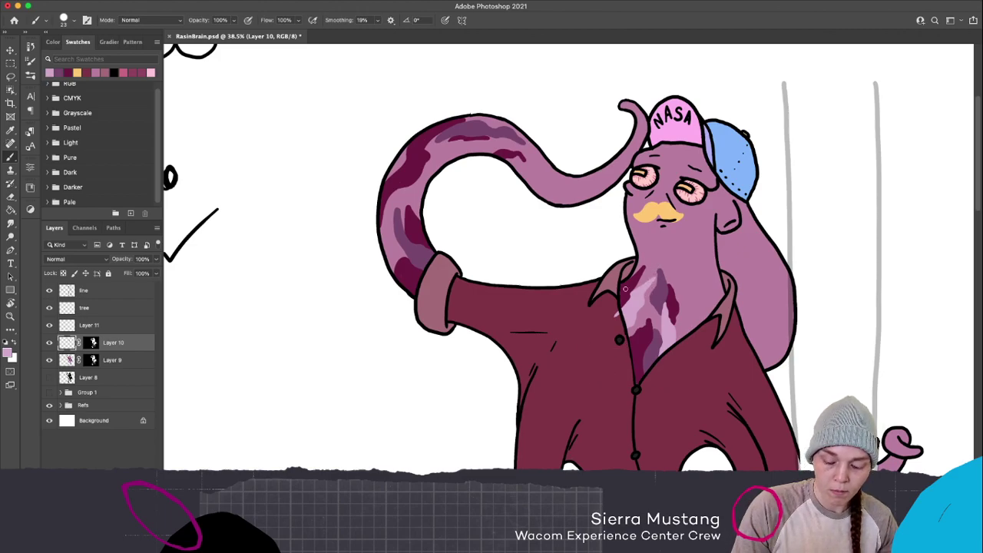
pyautogui.moveTo(612, 298)
pyautogui.mouseDown()
pyautogui.moveTo(620, 330)
pyautogui.moveTo(615, 306)
pyautogui.mouseUp()
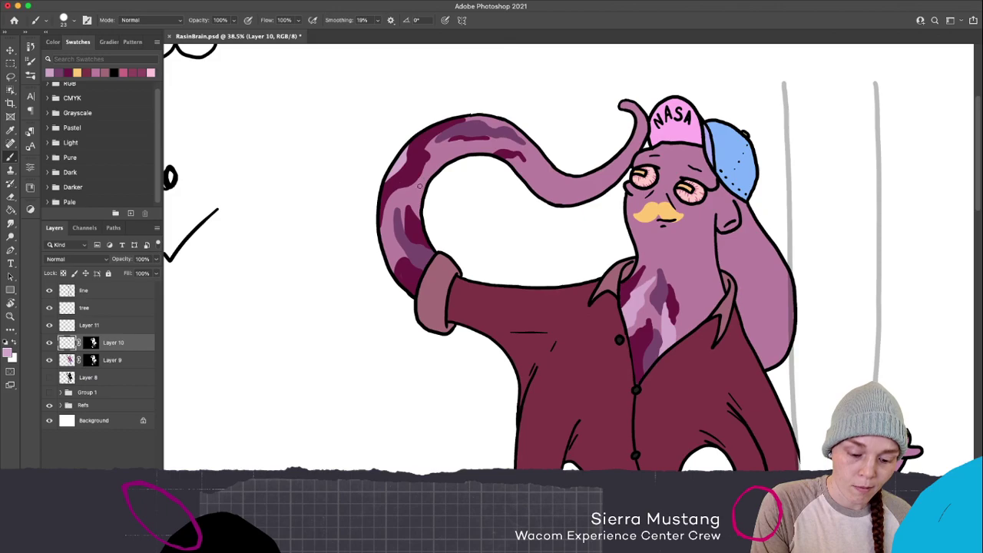
# Paint light lilac patches beside the plum and muted purple ones along the lower half of the raised tentacle arm
pyautogui.moveTo(432, 164)
pyautogui.mouseDown()
pyautogui.moveTo(419, 183)
pyautogui.moveTo(421, 219)
pyautogui.mouseUp()
pyautogui.moveTo(425, 180); pyautogui.dragTo(420, 208)
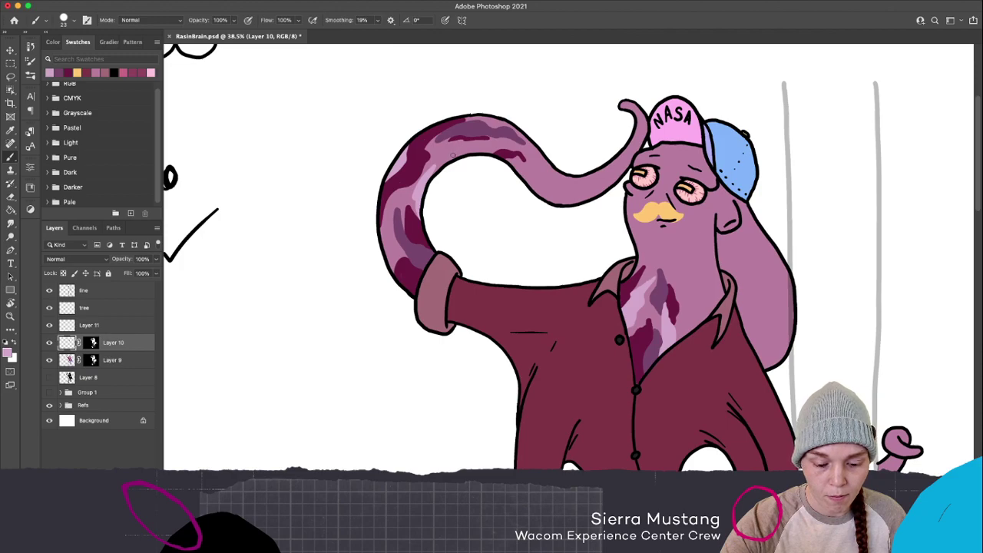
pyautogui.moveTo(459, 150); pyautogui.dragTo(494, 143)
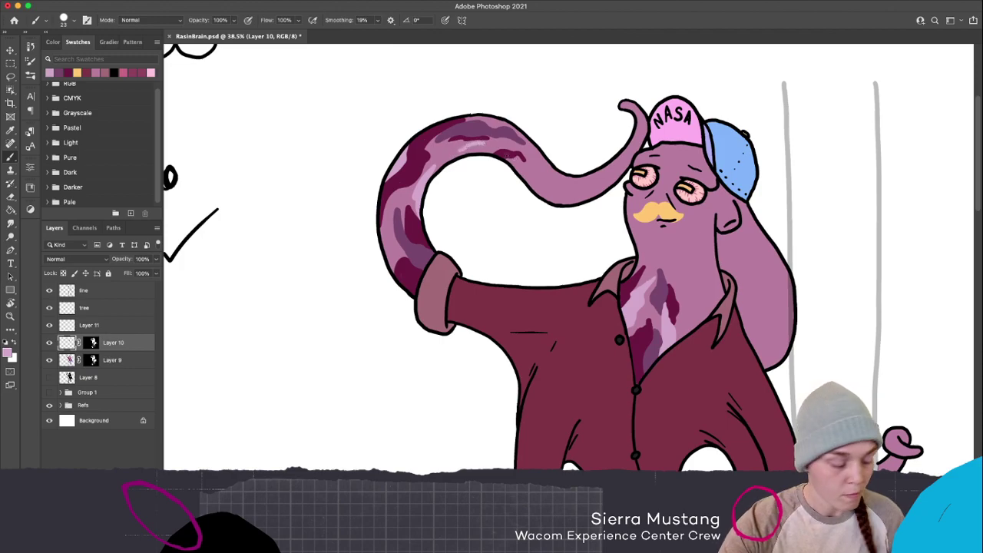
pyautogui.press('super+z')
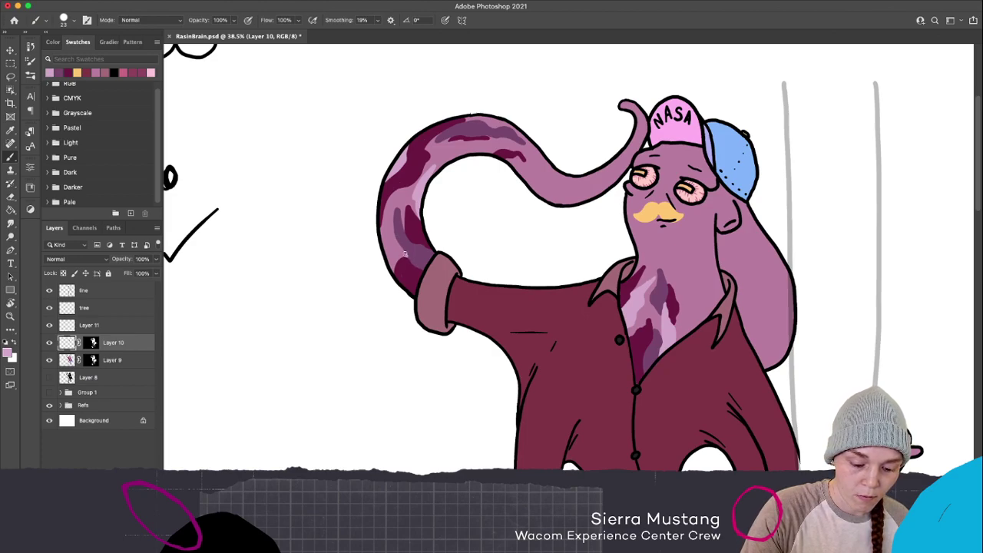
pyautogui.moveTo(389, 231); pyautogui.dragTo(392, 263)
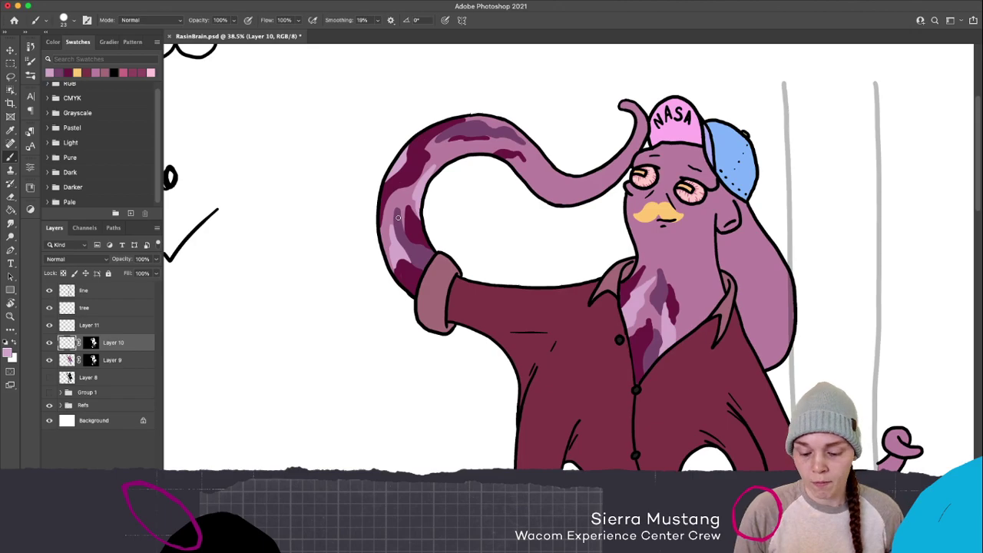
# Change the foreground colour to a pale pink, H 333, S 21, B 95
pyautogui.click(7, 352)
pyautogui.click(851, 372)
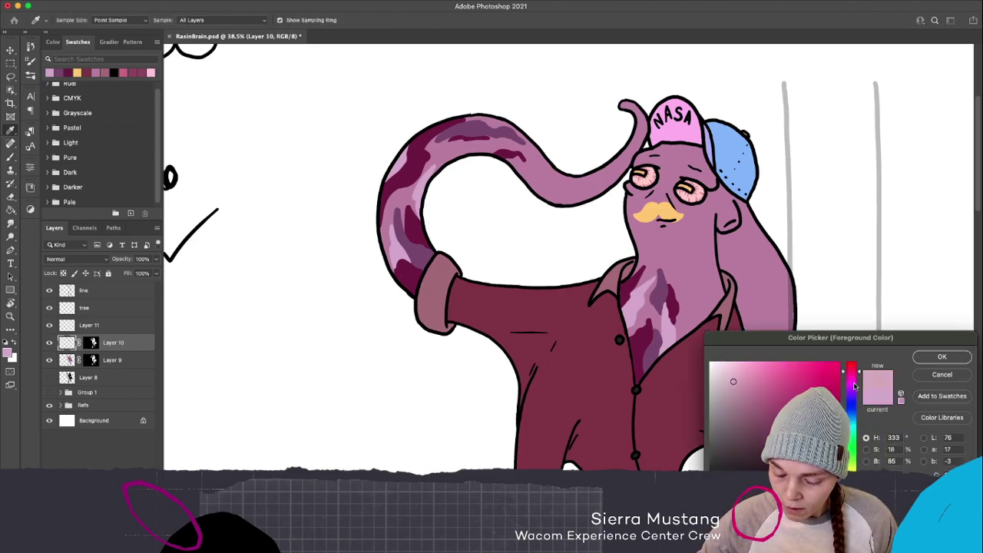
pyautogui.click(737, 367)
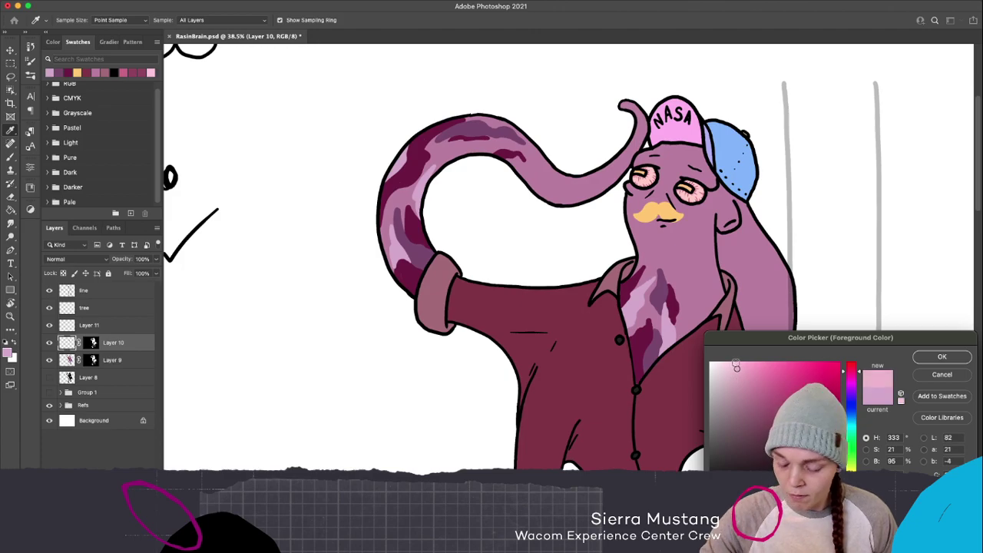
pyautogui.click(942, 358)
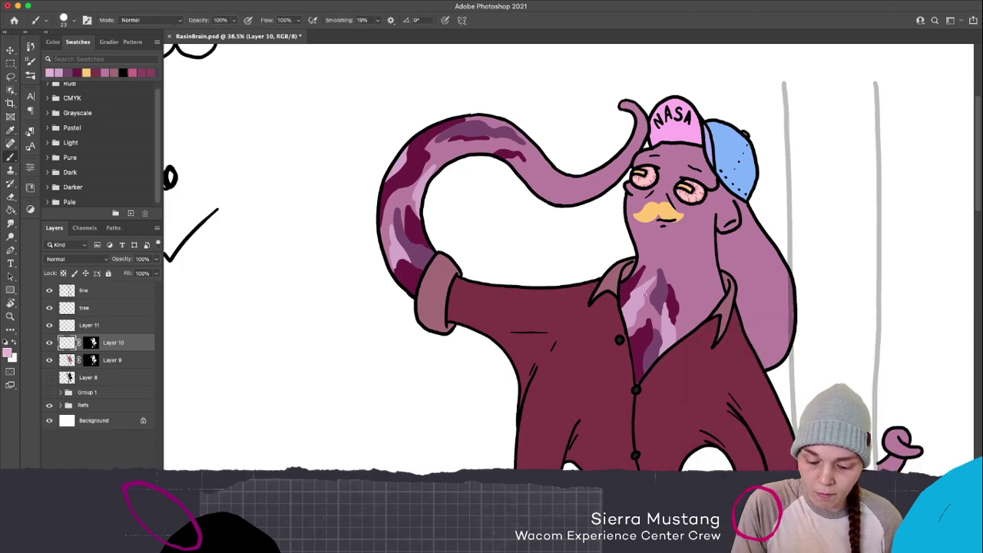
# Paint pale pink patches among the darker marbling on the chest and along the raised tentacle arm up to its arch
pyautogui.moveTo(631, 336)
pyautogui.mouseDown()
pyautogui.moveTo(648, 298)
pyautogui.moveTo(628, 334)
pyautogui.moveTo(645, 309)
pyautogui.moveTo(639, 321)
pyautogui.mouseUp()
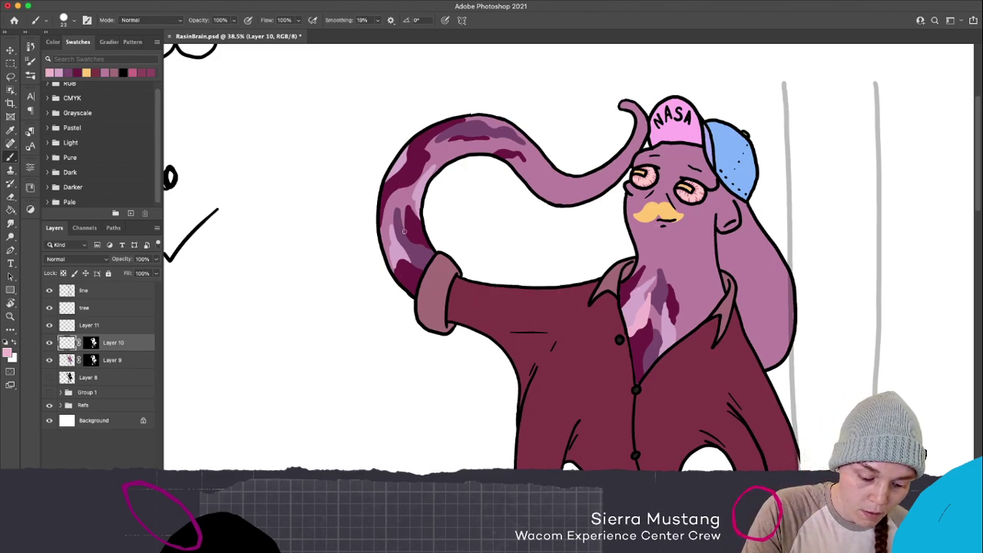
pyautogui.moveTo(405, 230)
pyautogui.mouseDown()
pyautogui.moveTo(398, 191)
pyautogui.moveTo(418, 180)
pyautogui.moveTo(404, 207)
pyautogui.moveTo(408, 239)
pyautogui.moveTo(400, 194)
pyautogui.mouseUp()
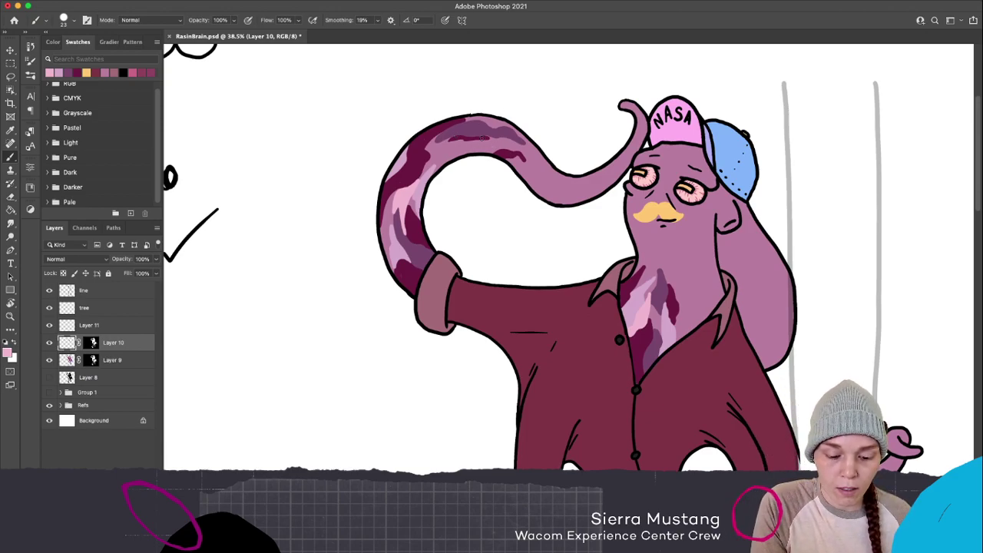
pyautogui.moveTo(487, 141)
pyautogui.mouseDown()
pyautogui.moveTo(428, 165)
pyautogui.moveTo(495, 142)
pyautogui.moveTo(484, 142)
pyautogui.moveTo(505, 146)
pyautogui.moveTo(442, 159)
pyautogui.moveTo(486, 154)
pyautogui.mouseUp()
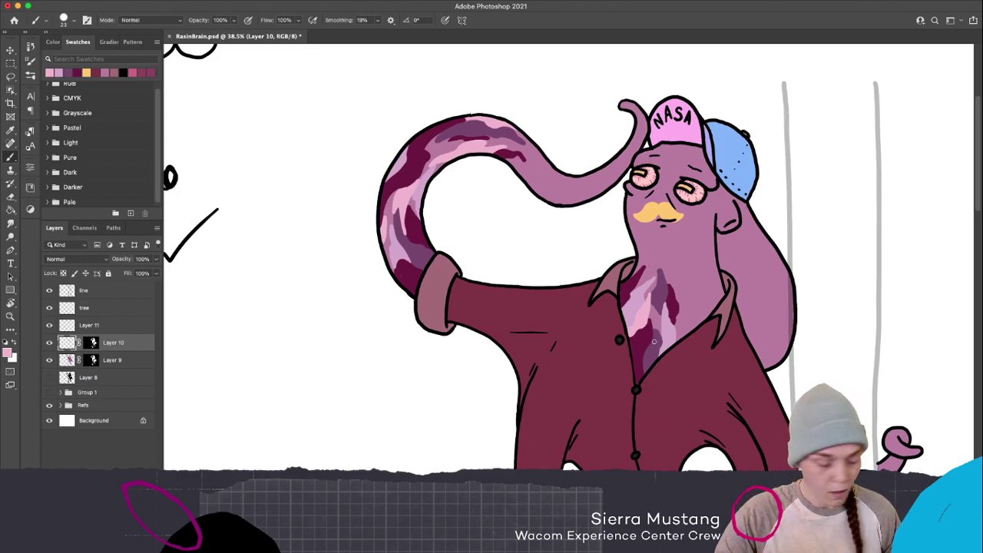
# Sample the muted purple from the chest and extend the upper end of the central patch towards the neck
pyautogui.keyDown('alt'); pyautogui.click(664, 292); pyautogui.keyUp('alt')
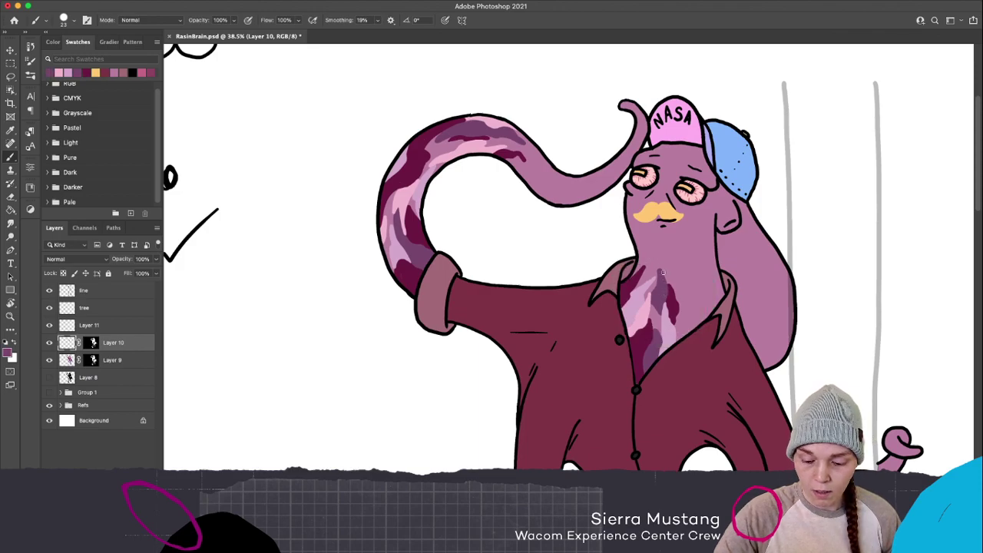
pyautogui.moveTo(660, 274); pyautogui.dragTo(667, 270)
pyautogui.press('super+z')
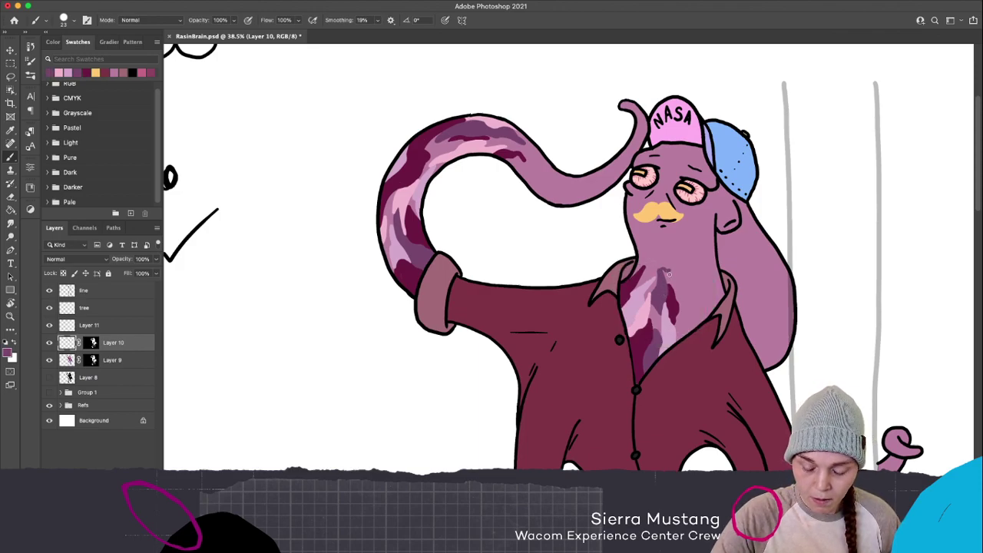
pyautogui.moveTo(664, 298); pyautogui.dragTo(663, 270)
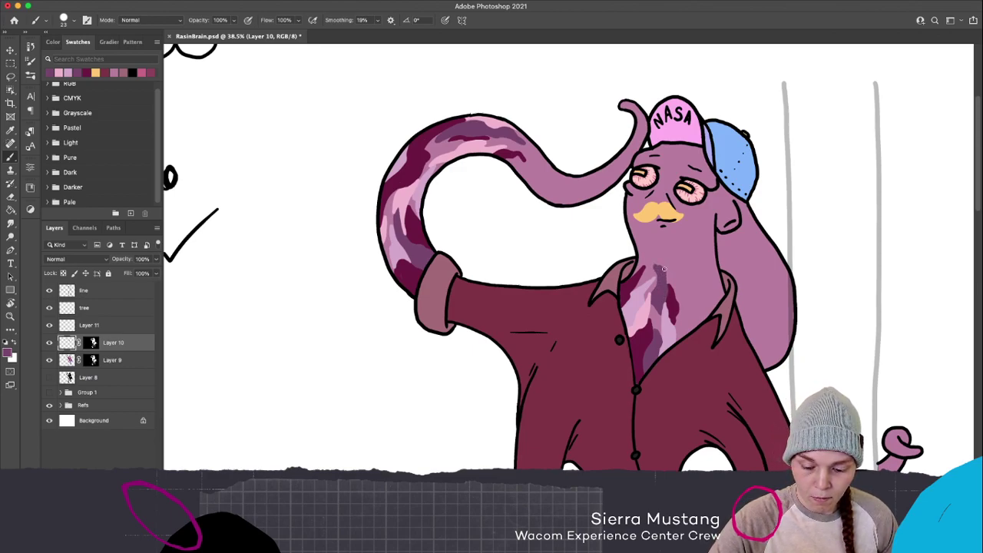
# Refine the edges of the chest marbling using plum, light lilac and muted purple sampled from the painted patches
pyautogui.keyDown('alt'); pyautogui.click(633, 282); pyautogui.keyUp('alt')
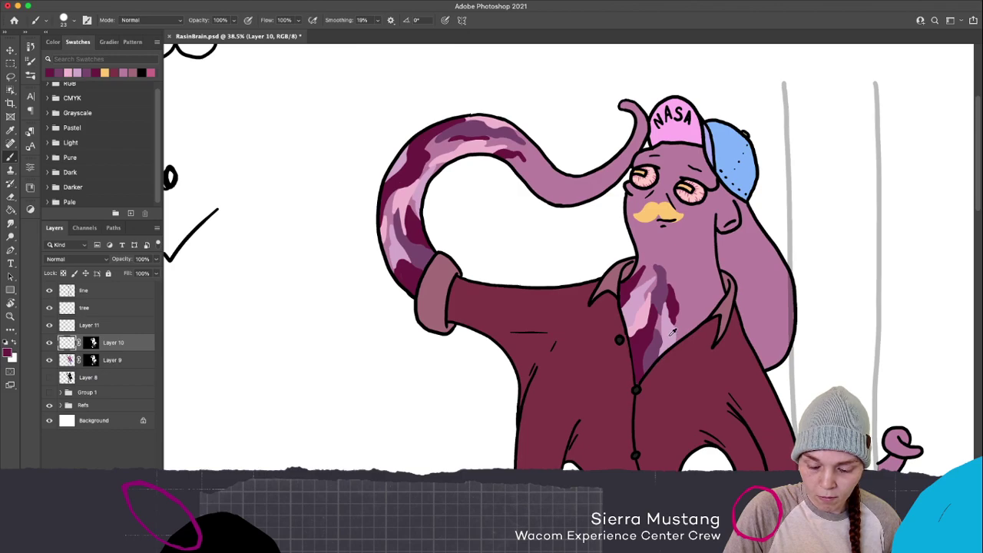
pyautogui.keyDown('alt'); pyautogui.click(668, 336); pyautogui.keyUp('alt')
pyautogui.moveTo(662, 336); pyautogui.dragTo(659, 314)
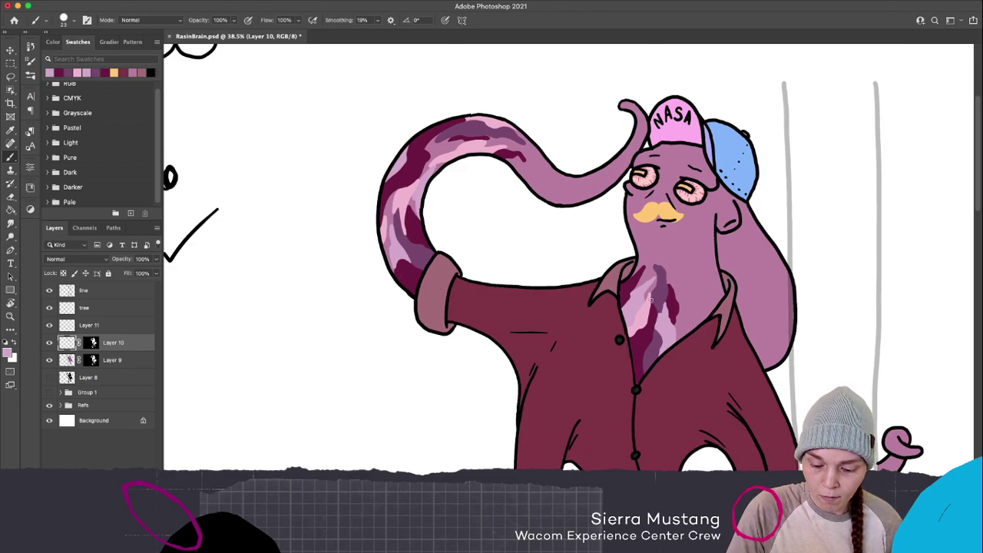
pyautogui.keyDown('alt'); pyautogui.click(659, 289); pyautogui.keyUp('alt')
pyautogui.moveTo(653, 296); pyautogui.dragTo(657, 268)
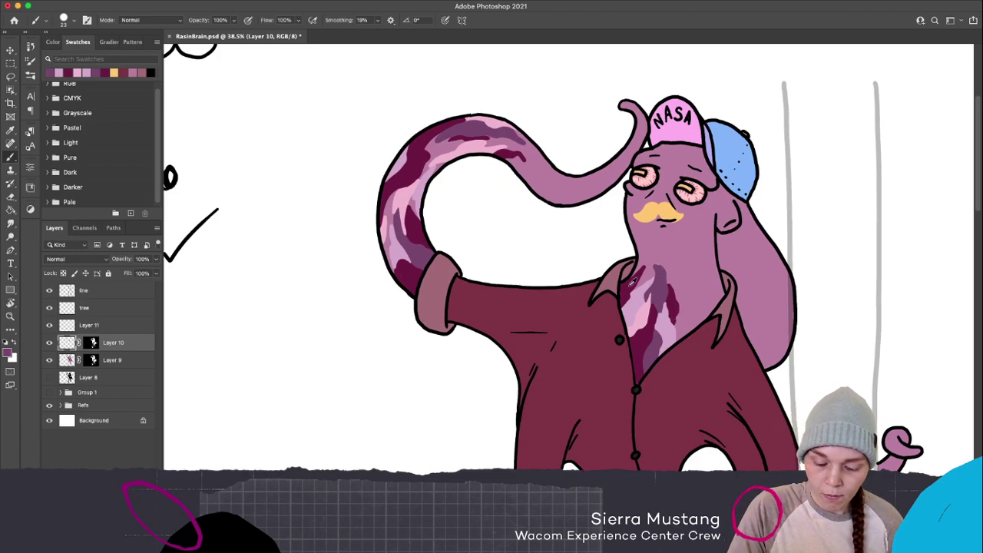
pyautogui.moveTo(644, 268); pyautogui.dragTo(618, 300)
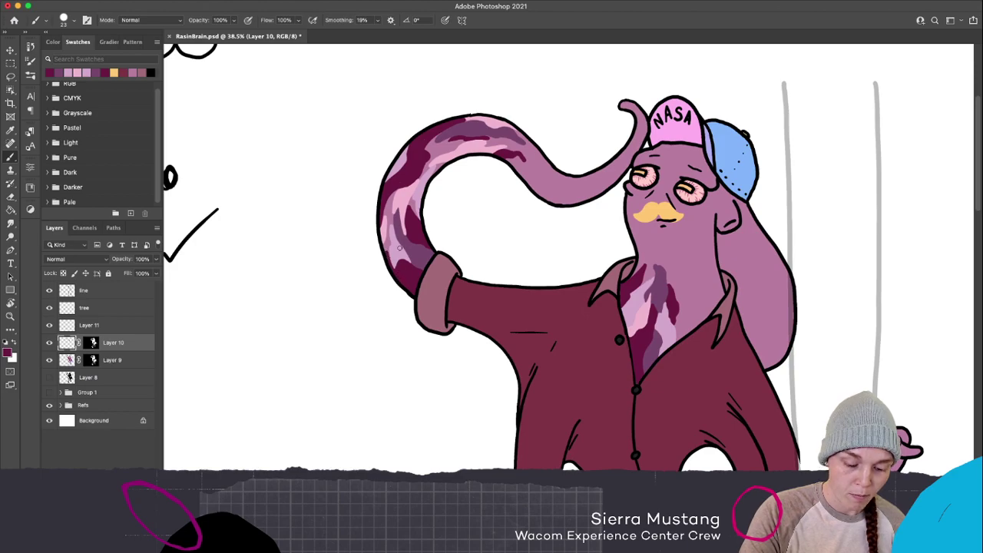
# Touch up the marbling on the lower raised tentacle arm with sampled muted purple and pale pink
pyautogui.keyDown('alt'); pyautogui.click(396, 225); pyautogui.keyUp('alt')
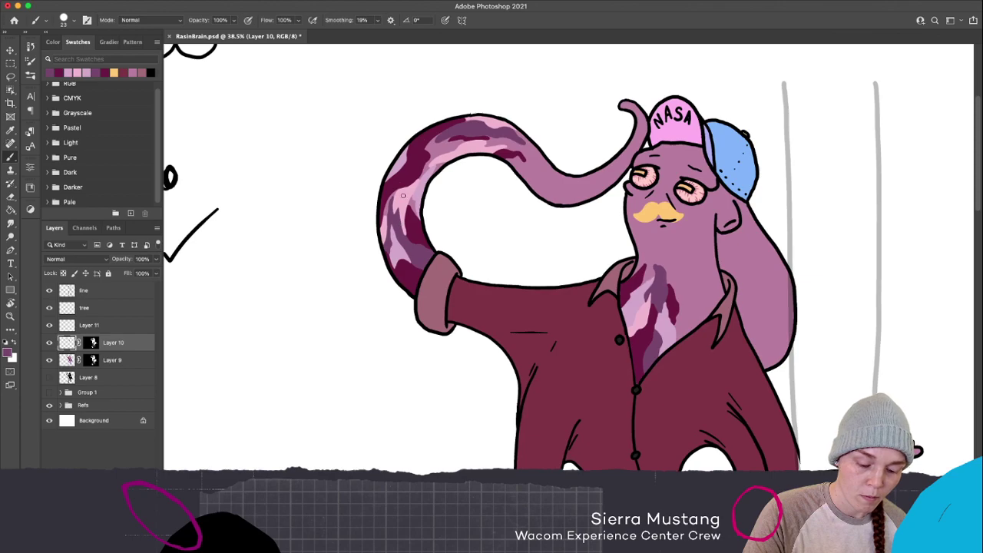
pyautogui.keyDown('alt'); pyautogui.click(386, 228); pyautogui.keyUp('alt')
pyautogui.moveTo(384, 225); pyautogui.dragTo(402, 188)
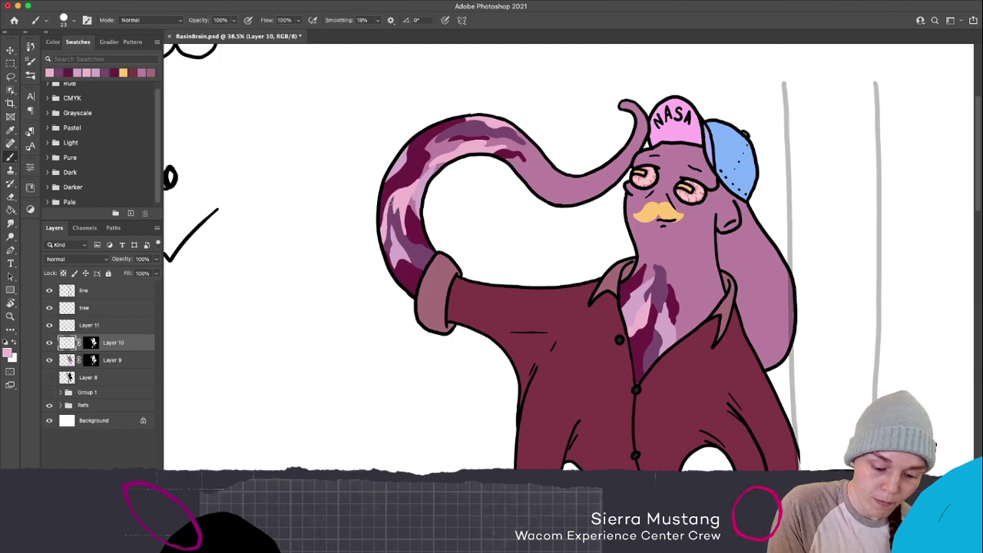
# Refine the marbling around the bend of the raised tentacle arm with sampled light lilac, plum and muted purple
pyautogui.keyDown('alt'); pyautogui.click(417, 193); pyautogui.keyUp('alt')
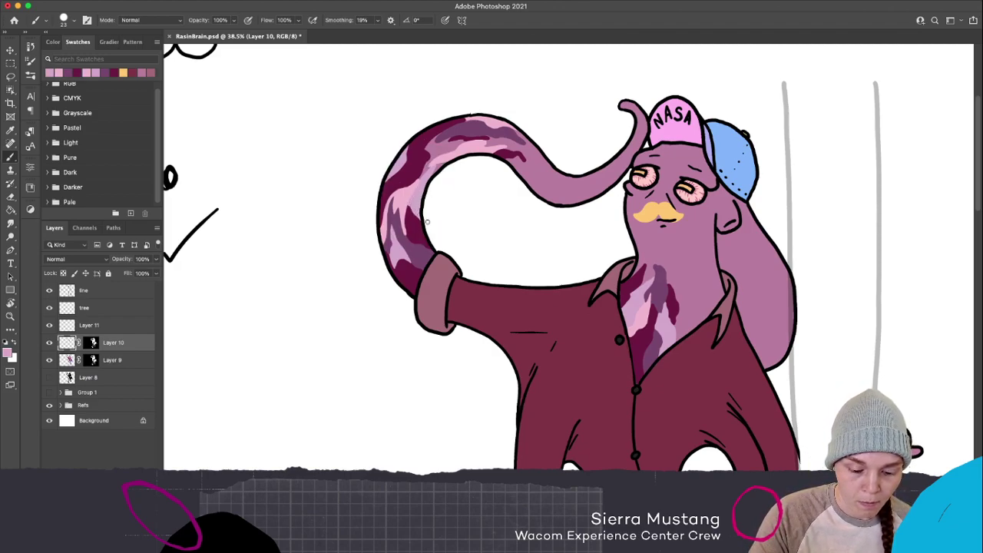
pyautogui.keyDown('alt'); pyautogui.click(419, 160); pyautogui.keyUp('alt')
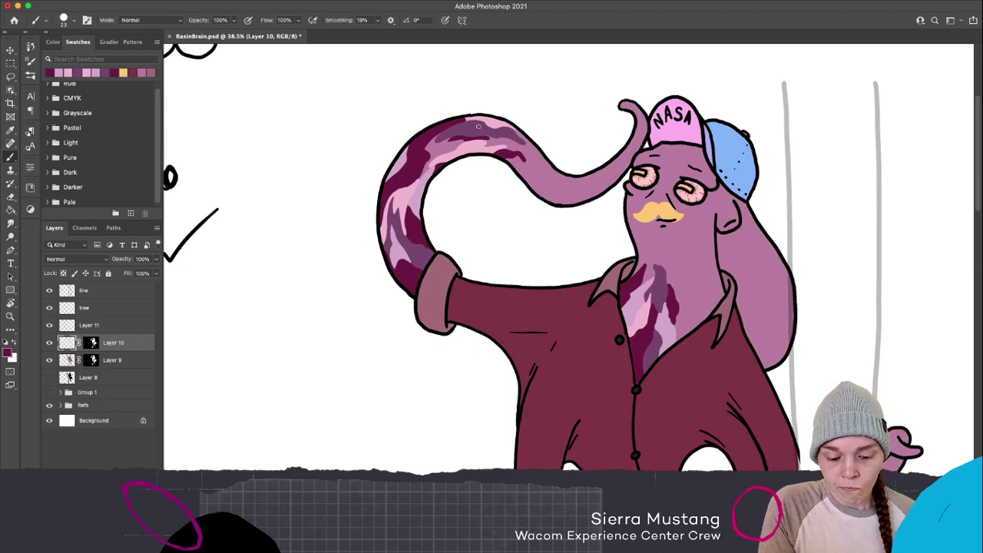
pyautogui.keyDown('alt'); pyautogui.click(462, 129); pyautogui.keyUp('alt')
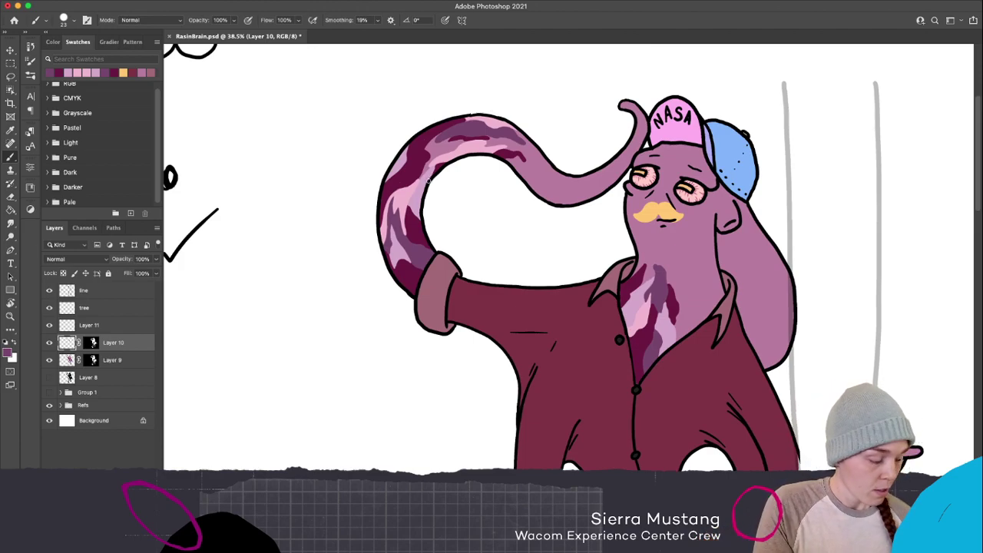
pyautogui.keyDown('alt'); pyautogui.click(426, 181); pyautogui.keyUp('alt')
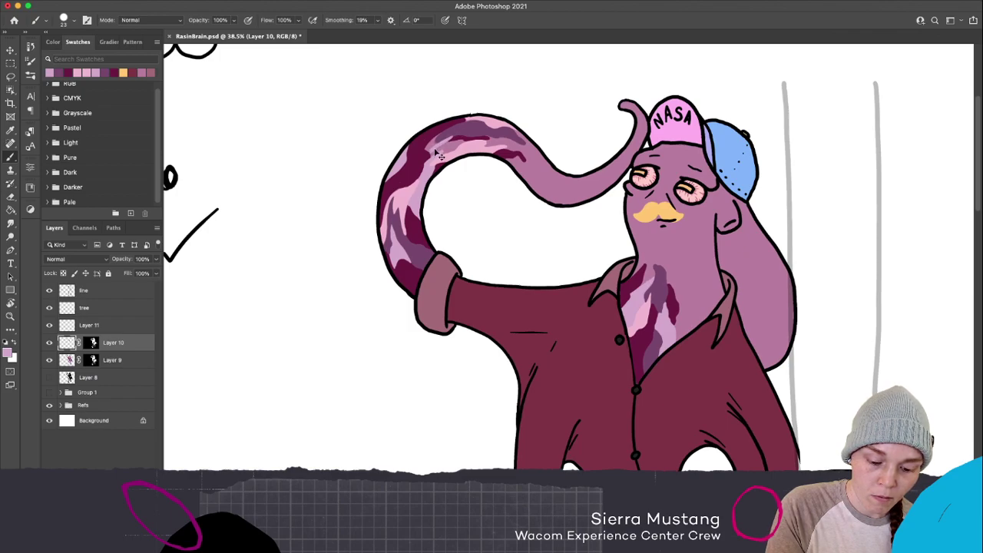
pyautogui.moveTo(434, 156)
pyautogui.mouseDown()
pyautogui.moveTo(457, 137)
pyautogui.moveTo(448, 145)
pyautogui.mouseUp()
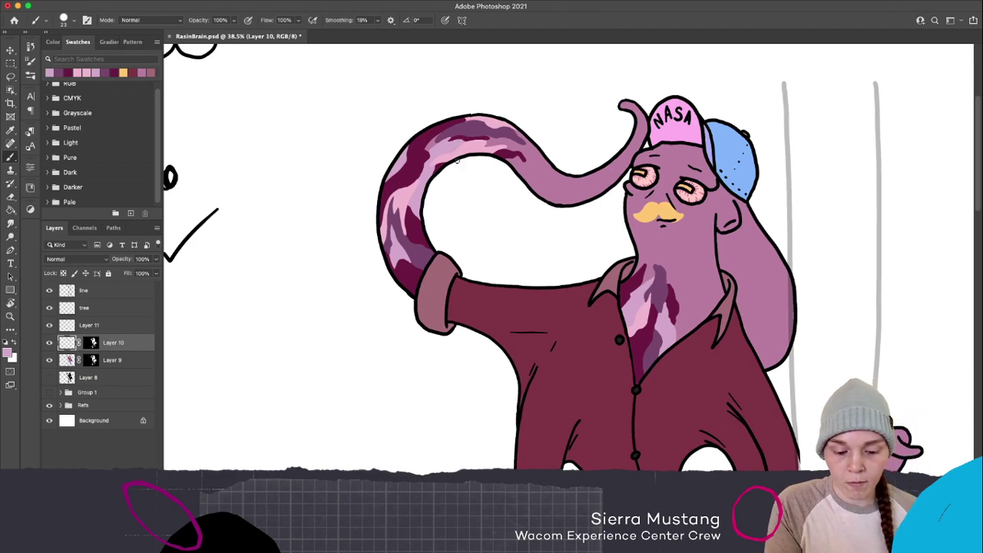
# Sample the muted purple from the raised tentacle arm and extend that patch along the top of the bend
pyautogui.press('z')
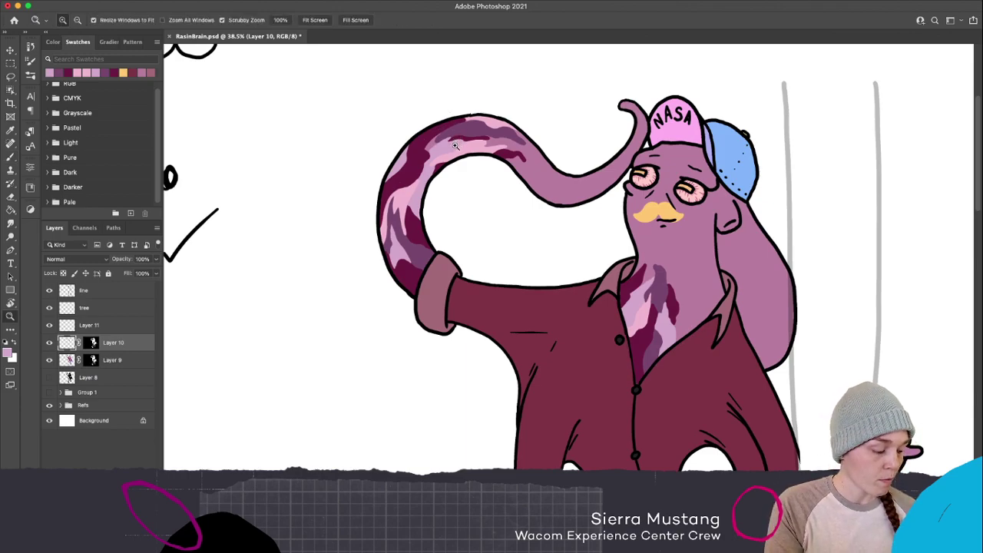
pyautogui.press('b')
pyautogui.keyDown('alt'); pyautogui.click(467, 126); pyautogui.keyUp('alt')
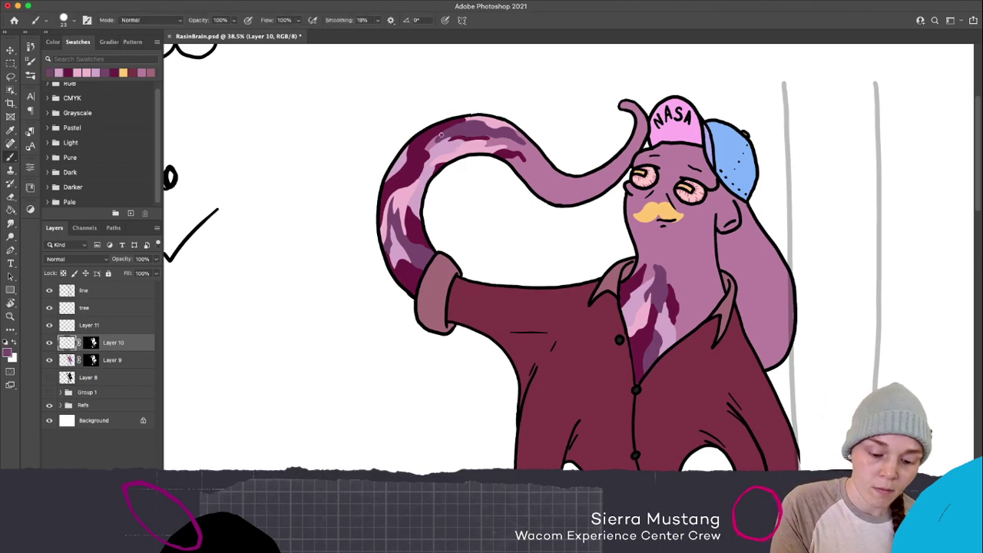
pyautogui.moveTo(444, 131); pyautogui.dragTo(427, 151)
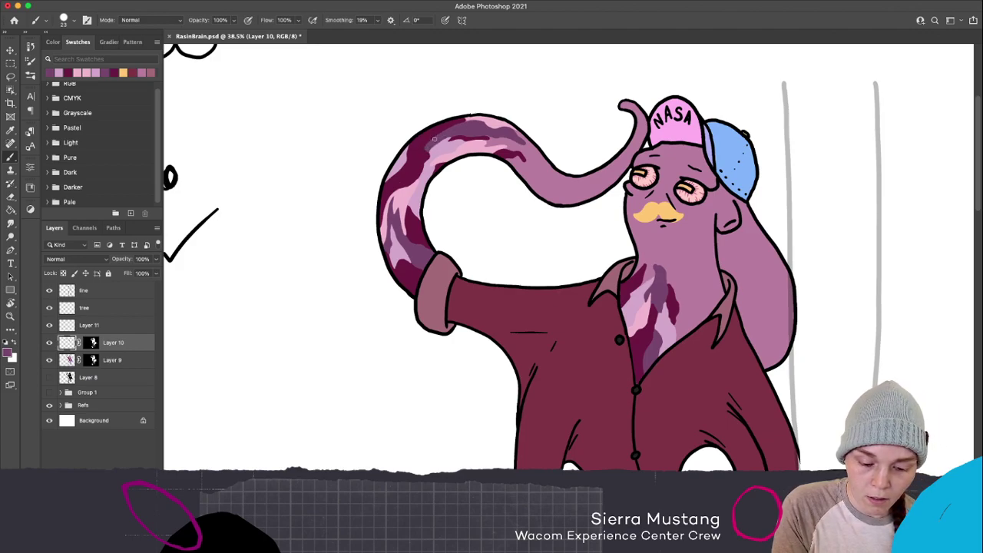
# Sample the plum, touch up the upper edge of the arm's bend and thicken the dark streak leading towards the tentacle tip
pyautogui.keyDown('alt'); pyautogui.click(418, 158); pyautogui.keyUp('alt')
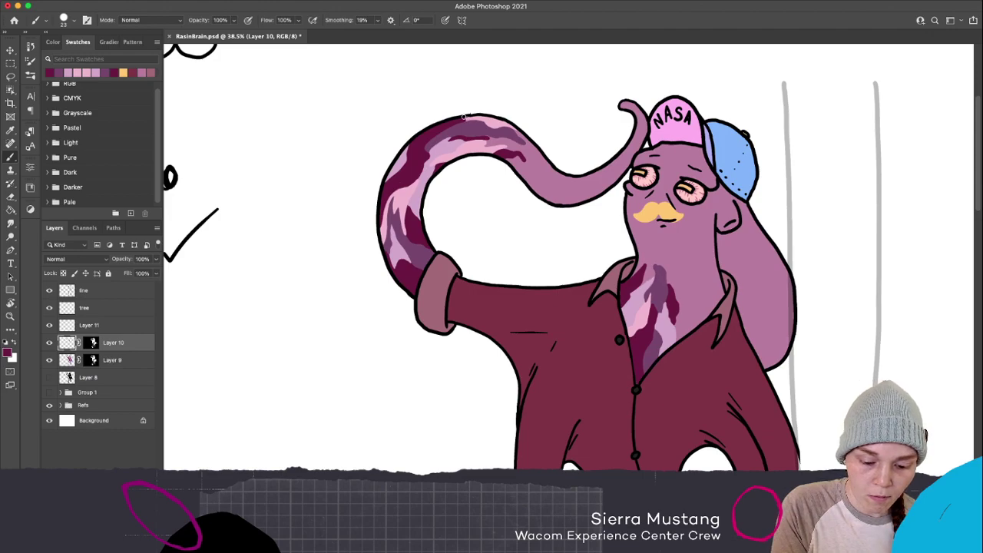
pyautogui.moveTo(466, 117); pyautogui.dragTo(465, 119)
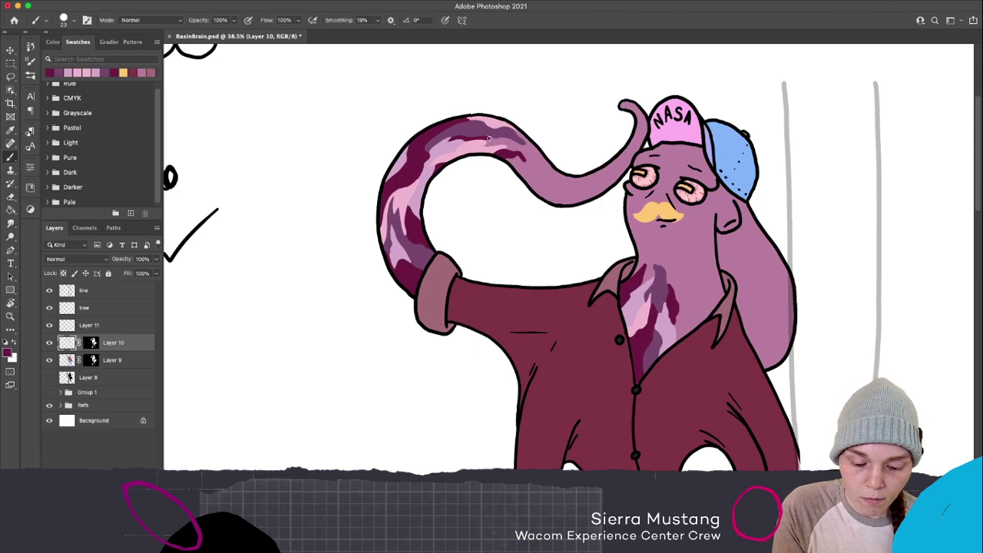
pyautogui.moveTo(485, 138)
pyautogui.mouseDown()
pyautogui.moveTo(532, 150)
pyautogui.moveTo(514, 142)
pyautogui.moveTo(526, 162)
pyautogui.mouseUp()
pyautogui.press('super+z')
pyautogui.press('super+z')
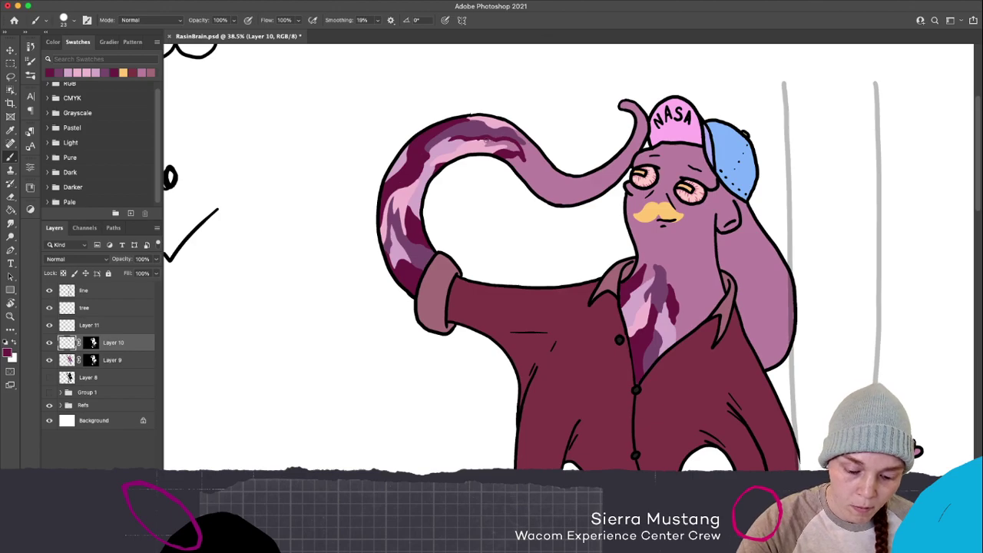
pyautogui.moveTo(475, 139)
pyautogui.mouseDown()
pyautogui.moveTo(507, 154)
pyautogui.moveTo(513, 146)
pyautogui.moveTo(516, 159)
pyautogui.moveTo(492, 142)
pyautogui.moveTo(520, 147)
pyautogui.mouseUp()
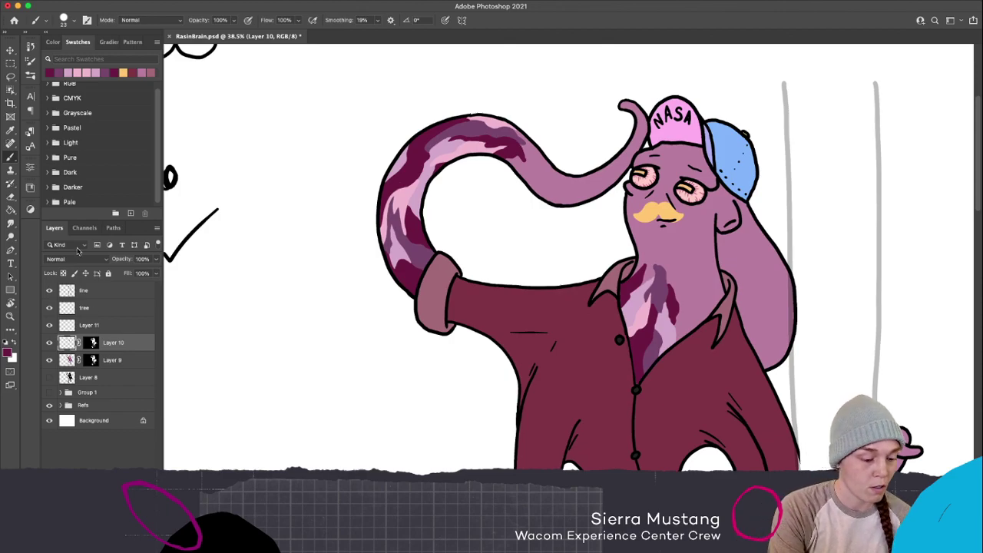
# Try a pale yellow accent (H 45, S 43, B 100) on the pink patch of the chest marbling
pyautogui.click(123, 72)
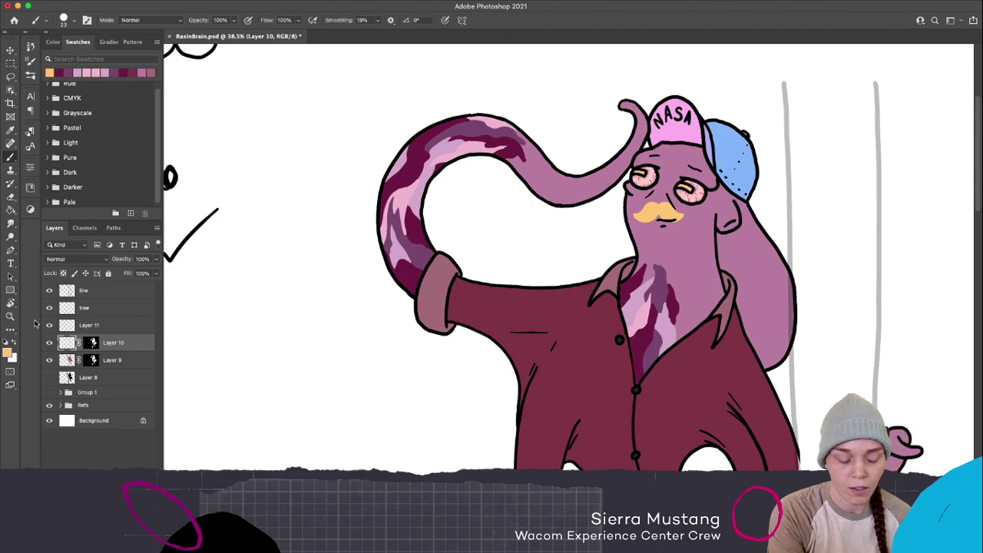
pyautogui.click(9, 350)
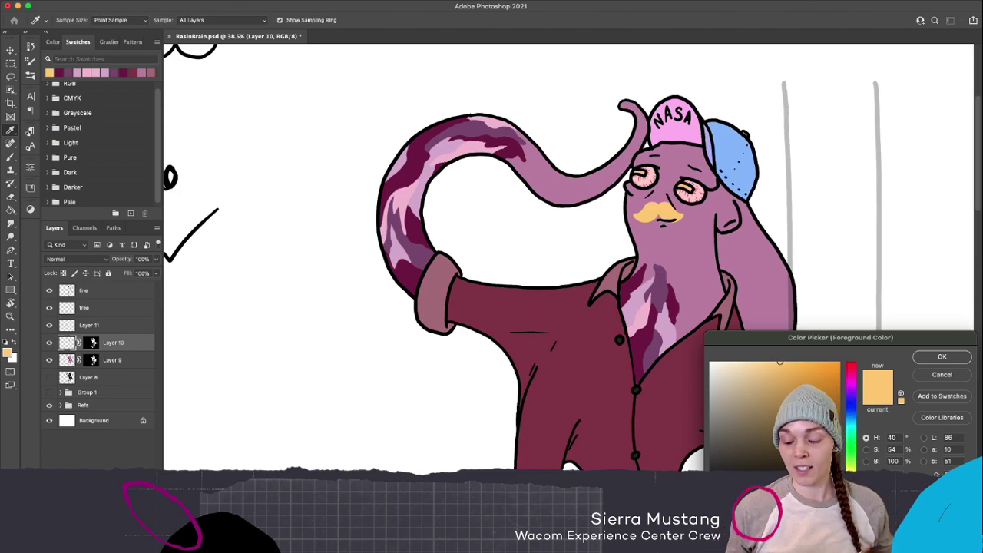
pyautogui.click(766, 361)
pyautogui.moveTo(762, 361)
pyautogui.mouseDown()
pyautogui.moveTo(752, 369)
pyautogui.moveTo(766, 368)
pyautogui.mouseUp()
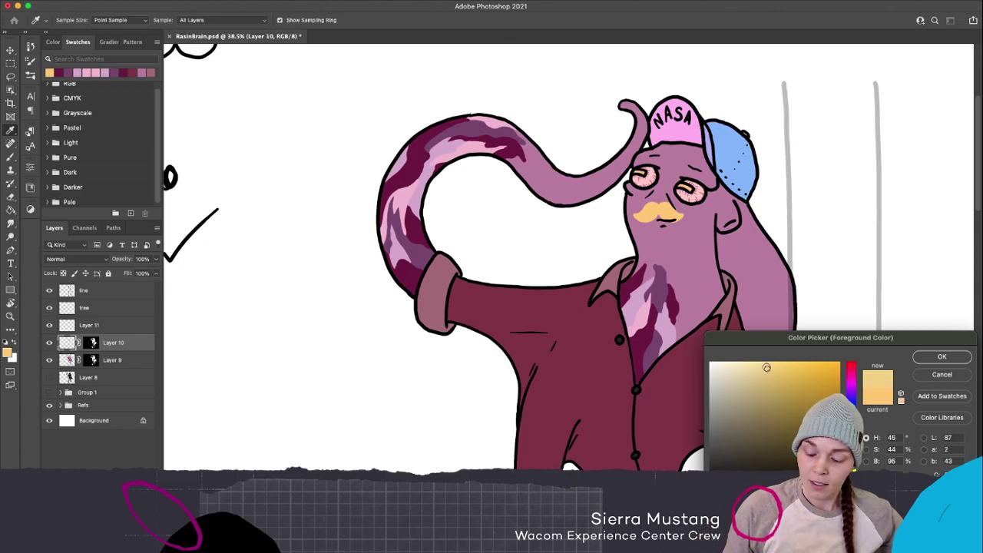
pyautogui.moveTo(767, 368)
pyautogui.mouseDown()
pyautogui.moveTo(758, 381)
pyautogui.moveTo(771, 346)
pyautogui.mouseUp()
pyautogui.click(925, 357)
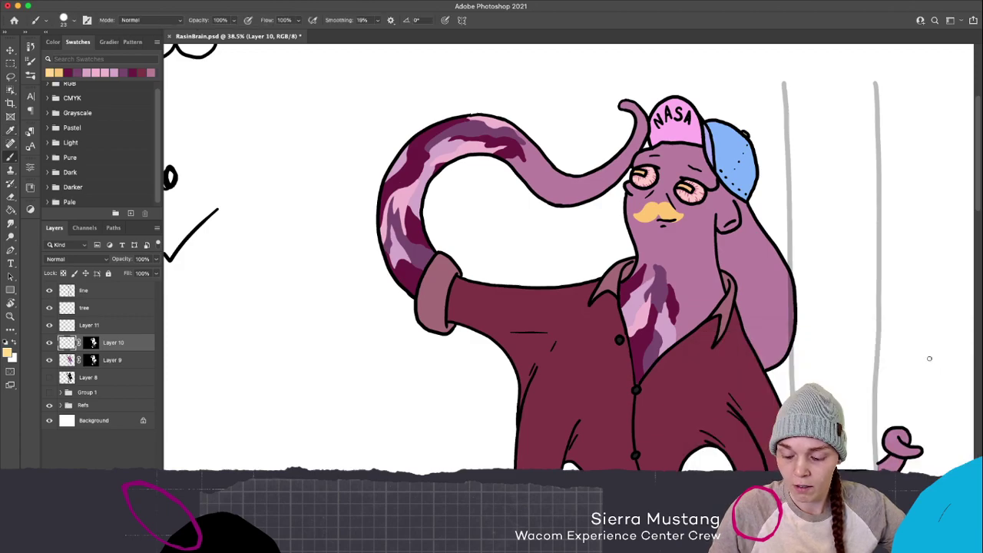
pyautogui.moveTo(652, 303); pyautogui.dragTo(647, 324)
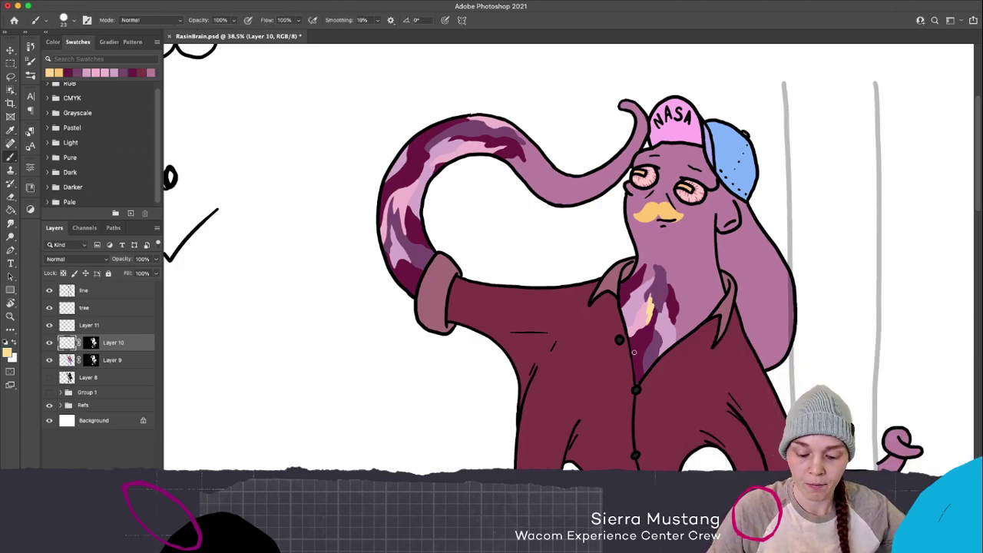
pyautogui.press('super+z')
# Shift the foreground colour to a lighter, more lemon yellow with hue 51
pyautogui.click(8, 352)
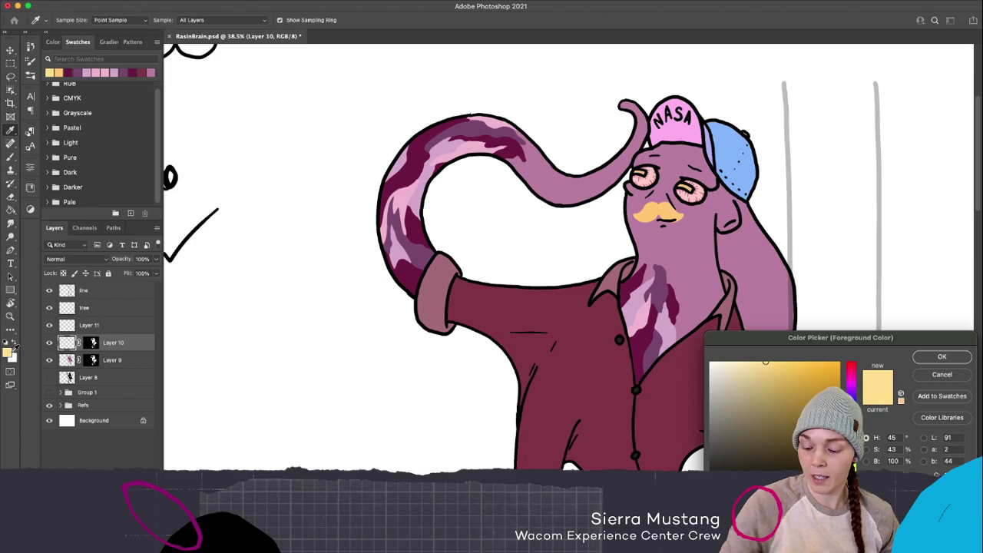
pyautogui.moveTo(851, 476); pyautogui.dragTo(851, 473)
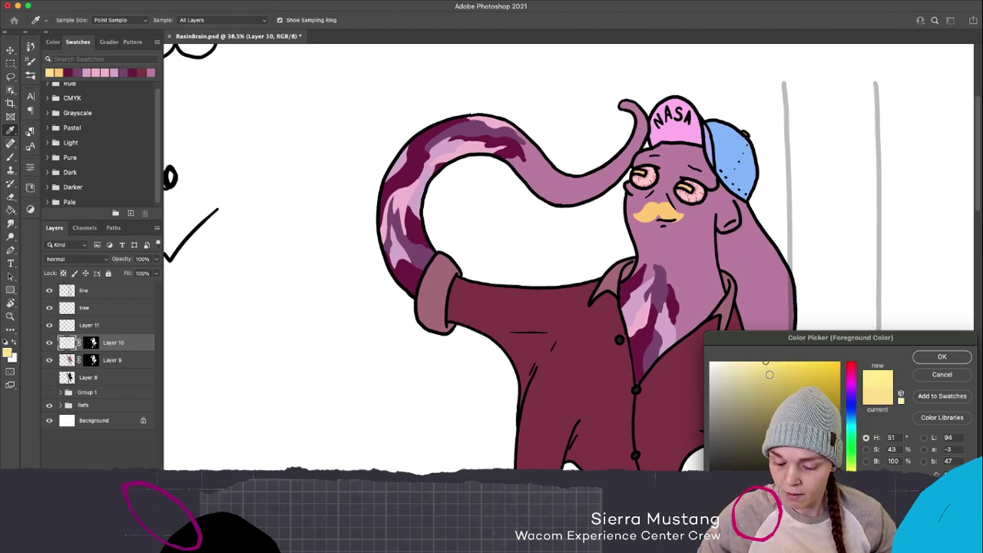
pyautogui.click(760, 371)
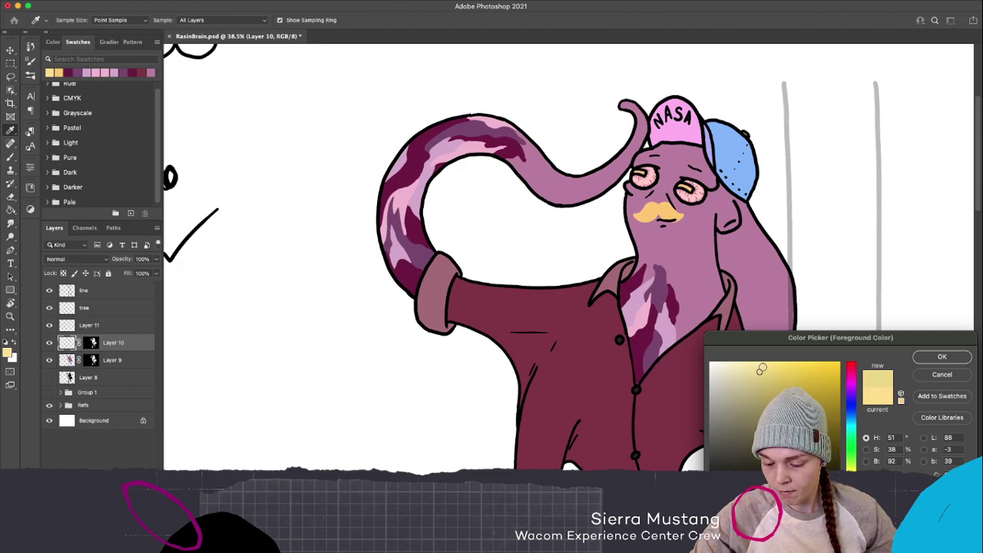
pyautogui.click(921, 356)
# Try a thin accent stroke down the centre of the chest marbling in pale yellow and in white
pyautogui.moveTo(661, 314); pyautogui.dragTo(646, 347)
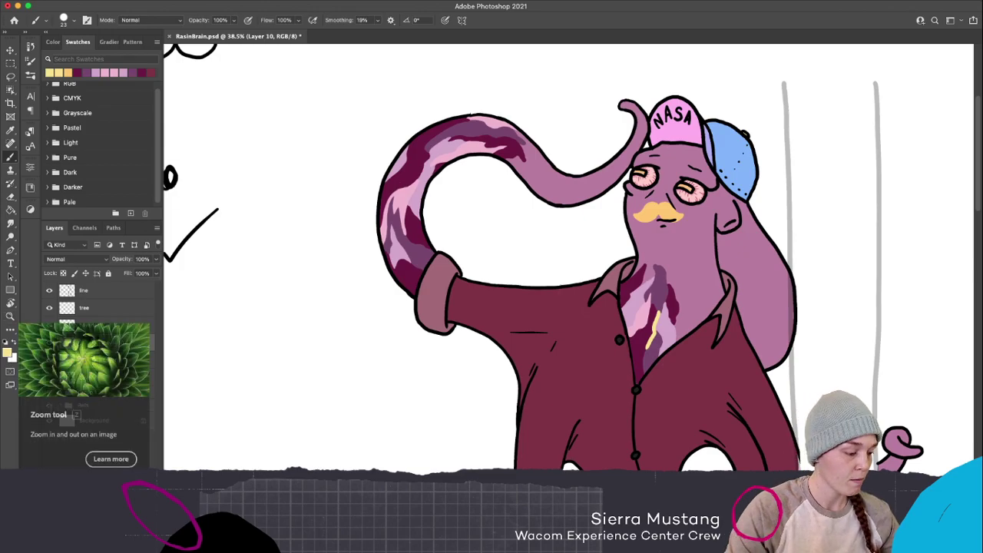
pyautogui.click(13, 343)
pyautogui.moveTo(658, 314); pyautogui.dragTo(647, 347)
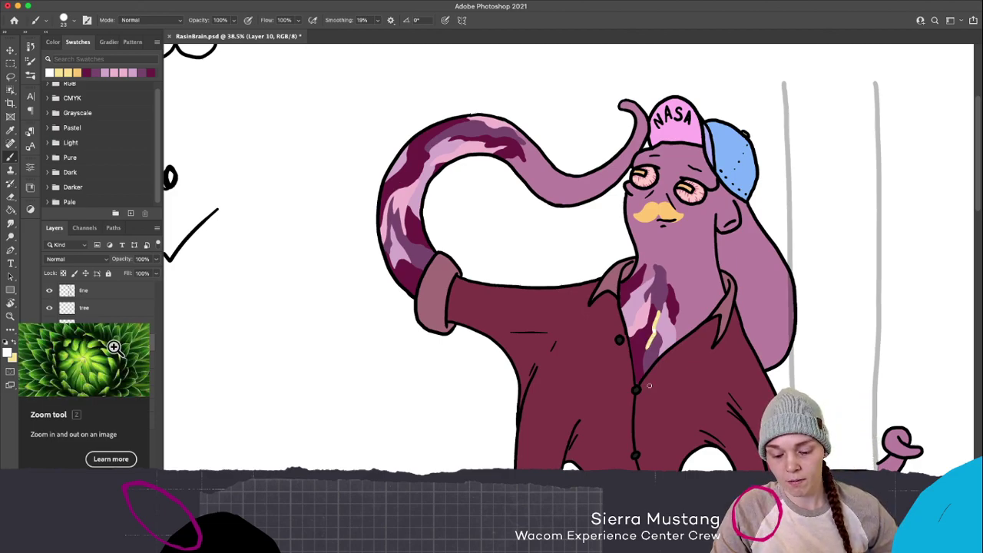
pyautogui.press('super+z')
# Set the Ink Pen - Pressure brush size to 3 px
pyautogui.click(64, 19)
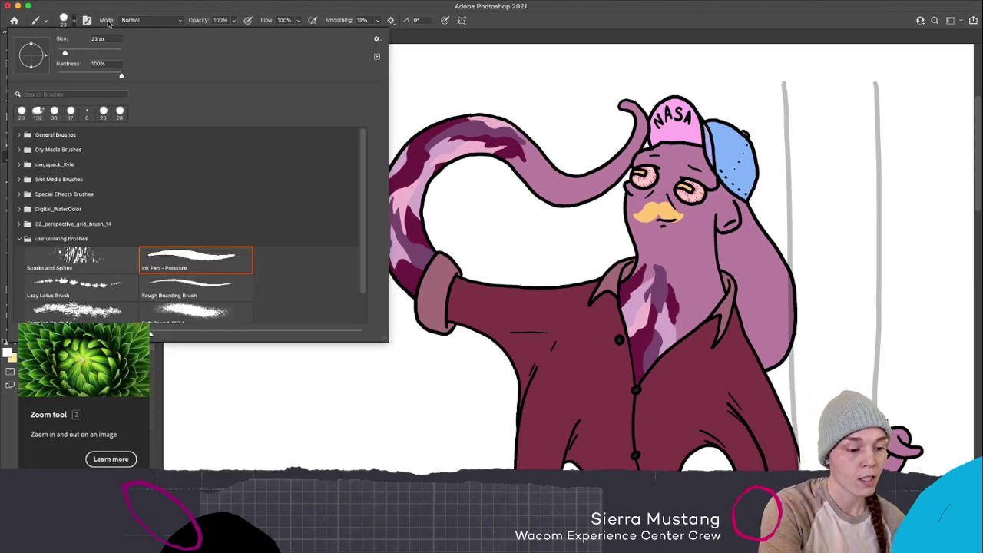
pyautogui.moveTo(65, 52); pyautogui.dragTo(58, 53)
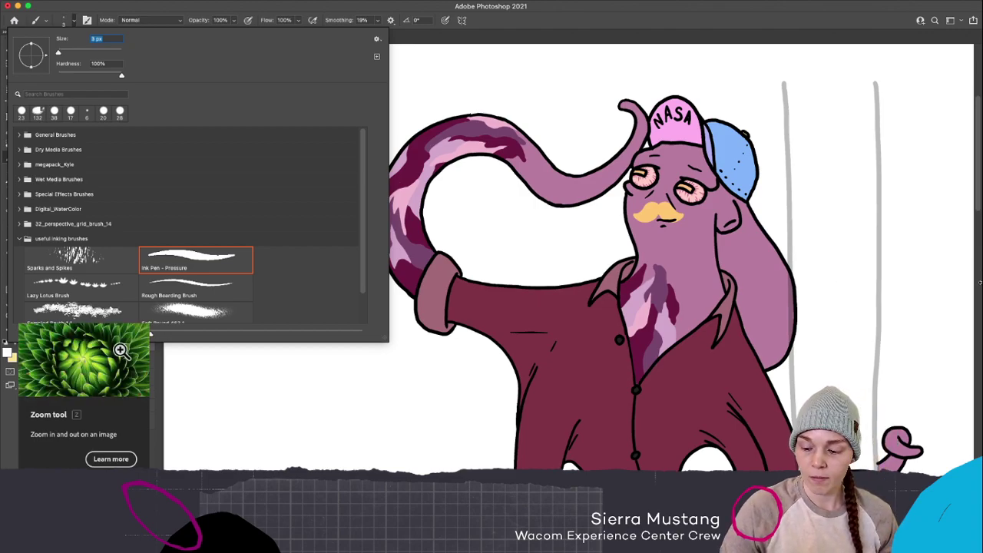
pyautogui.press('Return')
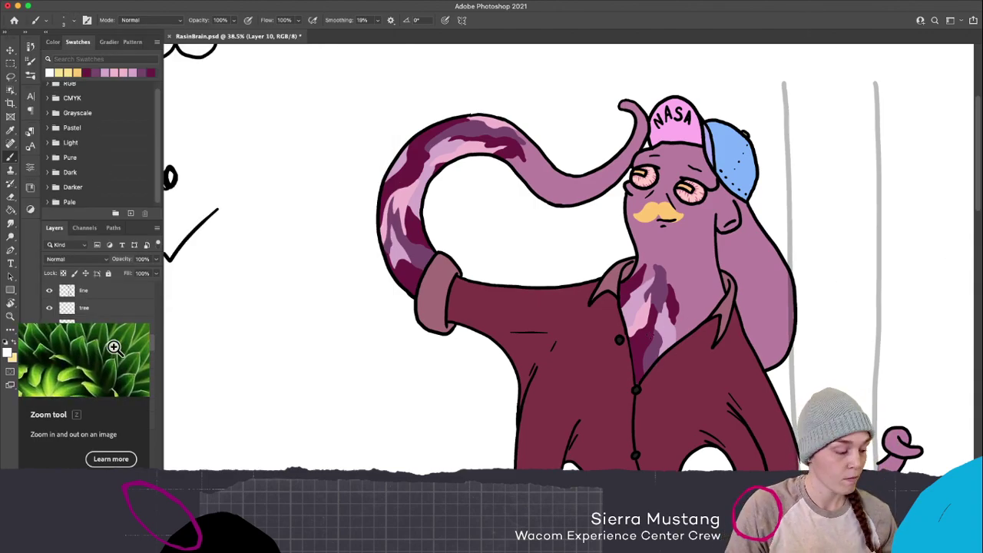
pyautogui.moveTo(666, 328); pyautogui.dragTo(700, 330)
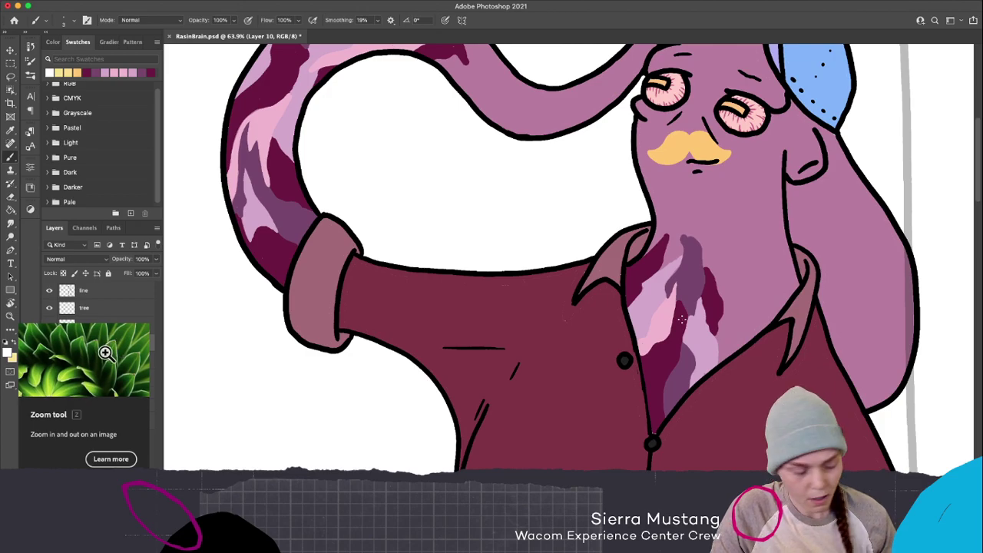
pyautogui.press('super+space')
pyautogui.moveTo(597, 353); pyautogui.dragTo(631, 351)
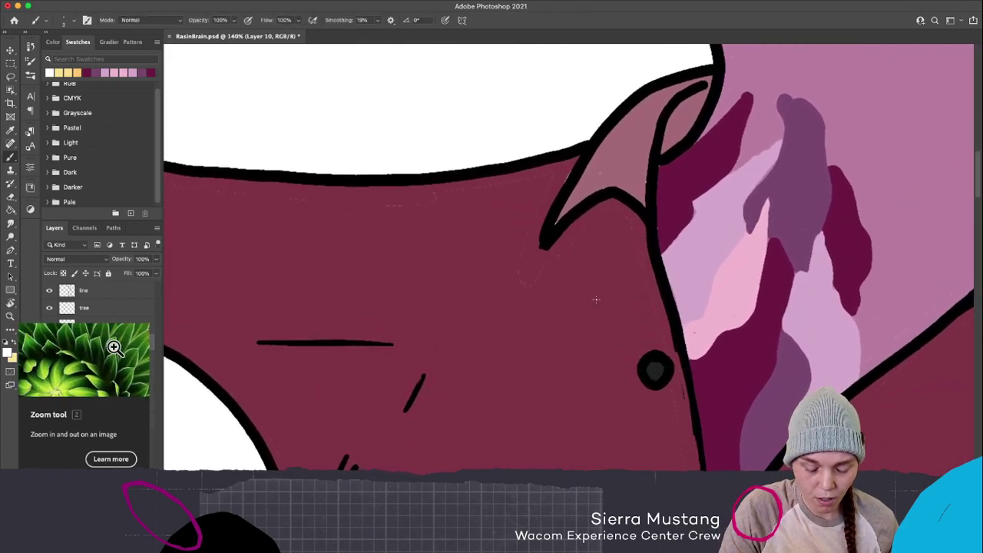
pyautogui.press('z')
pyautogui.moveTo(746, 370)
pyautogui.mouseDown()
pyautogui.moveTo(683, 369)
pyautogui.moveTo(715, 361)
pyautogui.mouseUp()
pyautogui.press('b')
pyautogui.press('space')
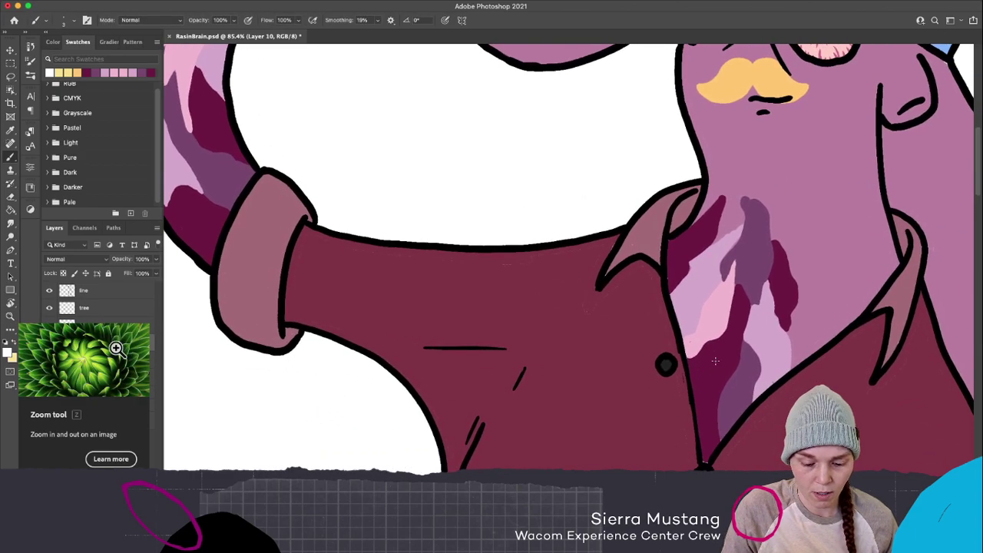
pyautogui.press('z')
pyautogui.moveTo(774, 334)
pyautogui.mouseDown()
pyautogui.moveTo(730, 339)
pyautogui.moveTo(748, 338)
pyautogui.mouseUp()
pyautogui.press('b')
pyautogui.press('z')
pyautogui.press('b')
pyautogui.press('space')
pyautogui.press('z')
pyautogui.press('b')
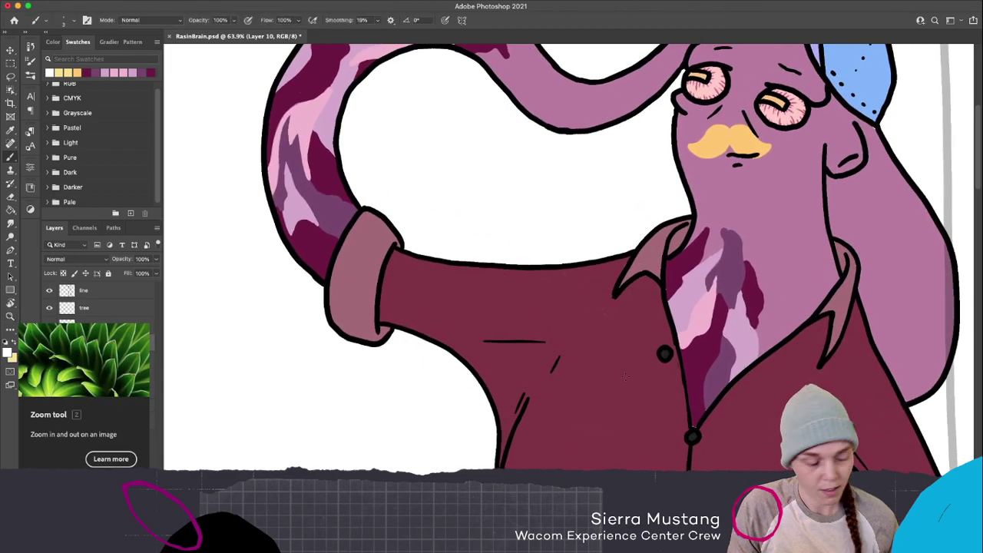
# Activate the Paint Bucket on Layer 9 and sample the shirt's maroon
pyautogui.click(11, 208)
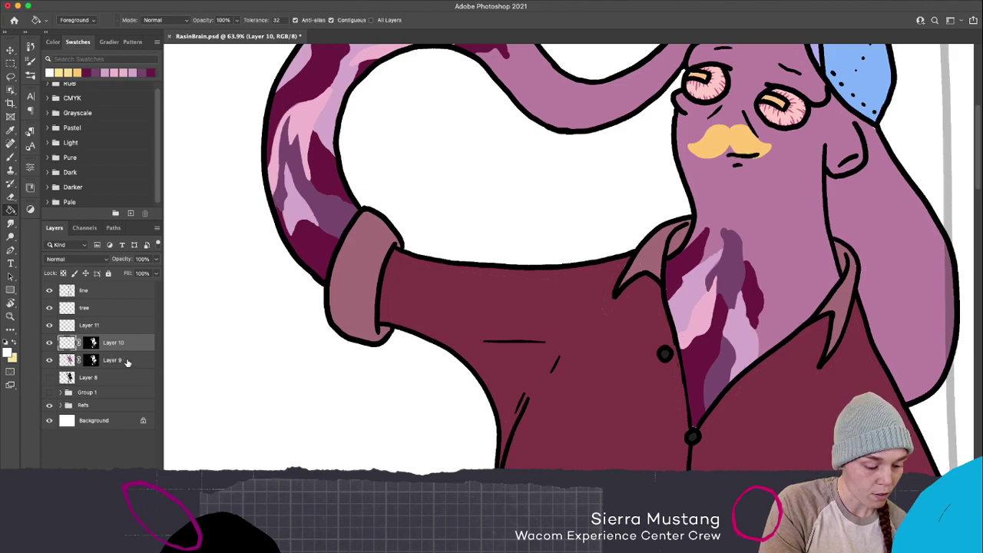
pyautogui.click(126, 361)
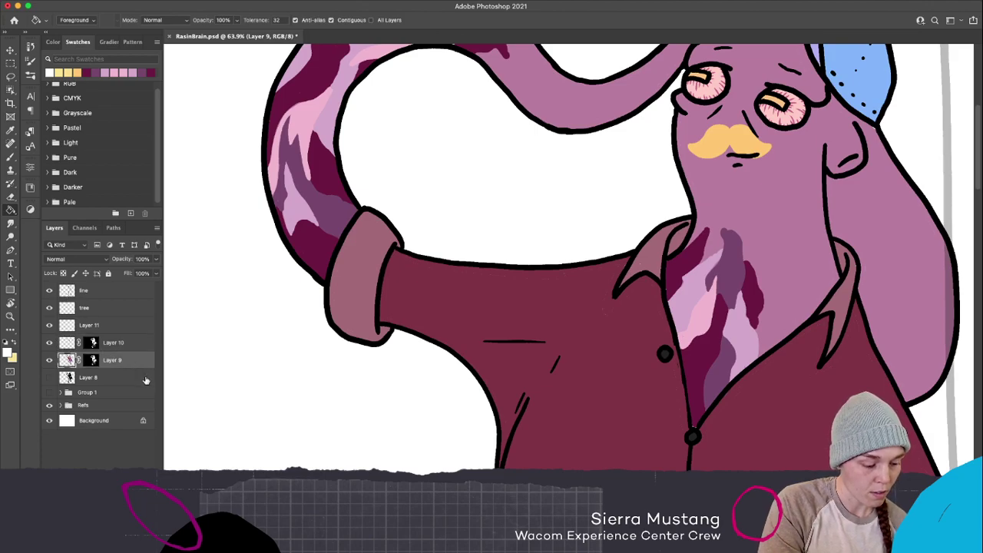
pyautogui.keyDown('alt'); pyautogui.click(631, 412); pyautogui.keyUp('alt')
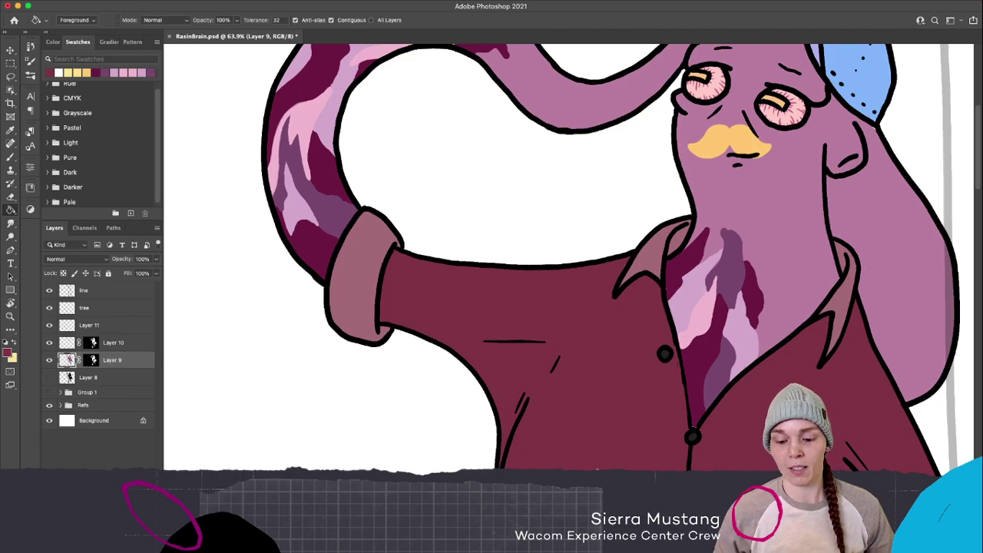
# Make the pale yellow the foreground colour and set the background colour to white
pyautogui.click(17, 343)
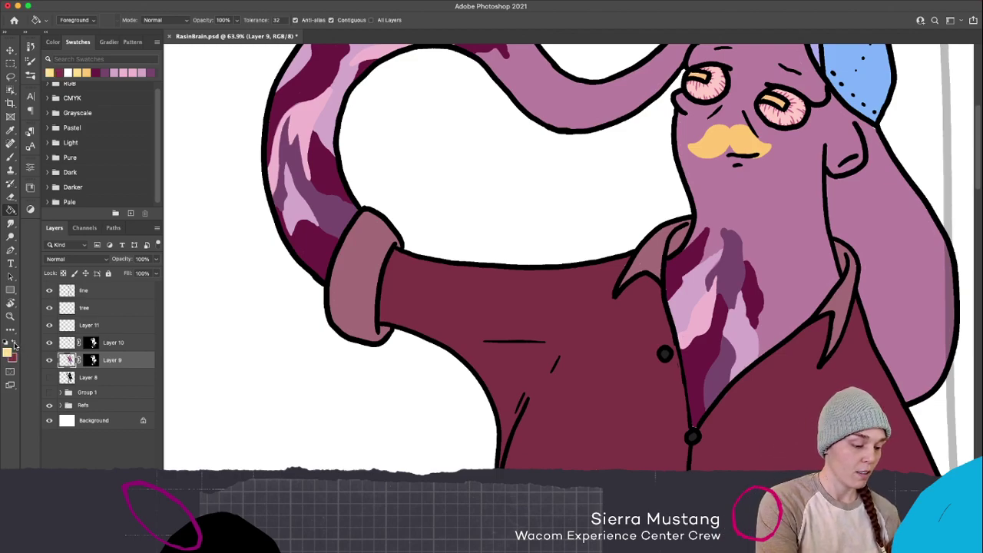
pyautogui.click(14, 358)
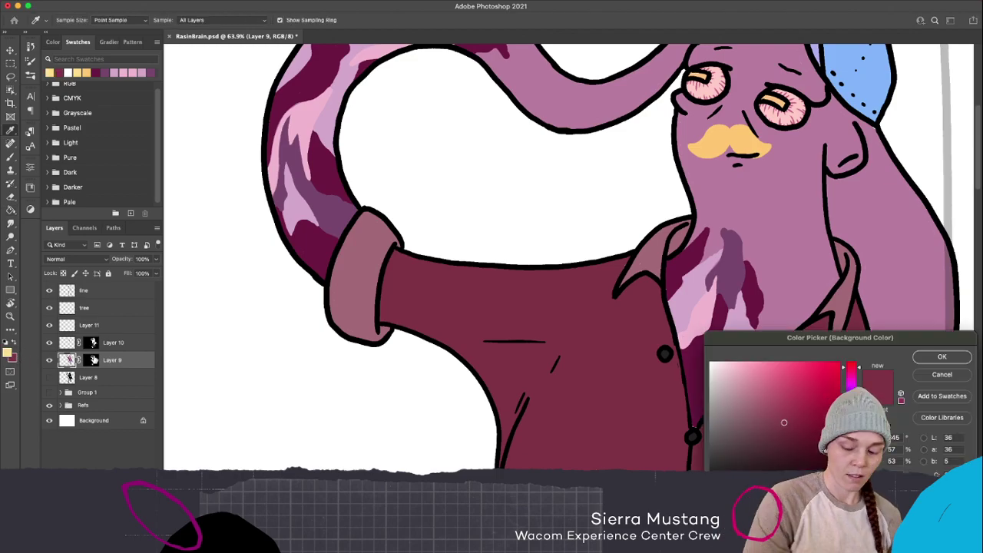
pyautogui.press('Return')
pyautogui.press('g')
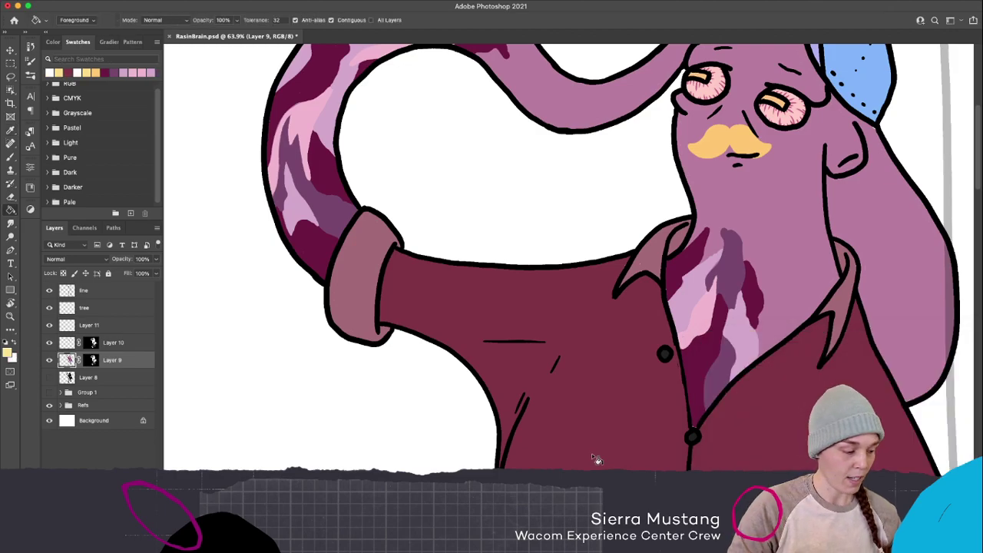
# Set the brush to 9 px on Layer 10 and try a pale yellow stroke along the plum patch beside the collar
pyautogui.press('b')
pyautogui.click(125, 345)
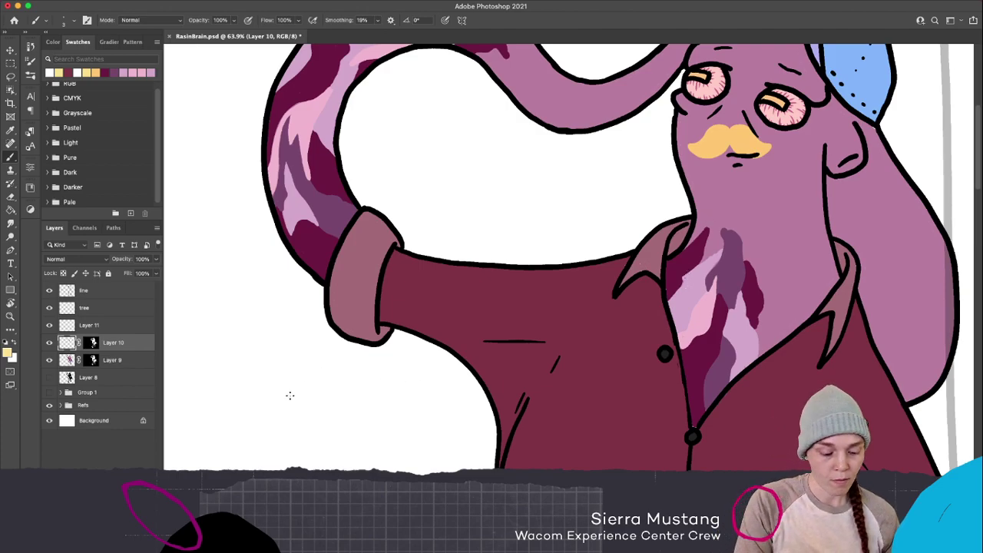
pyautogui.moveTo(241, 417)
pyautogui.mouseDown()
pyautogui.moveTo(323, 386)
pyautogui.moveTo(572, 336)
pyautogui.moveTo(823, 314)
pyautogui.moveTo(863, 270)
pyautogui.moveTo(850, 112)
pyautogui.moveTo(248, 384)
pyautogui.moveTo(246, 369)
pyautogui.mouseUp()
pyautogui.moveTo(593, 288); pyautogui.dragTo(673, 295)
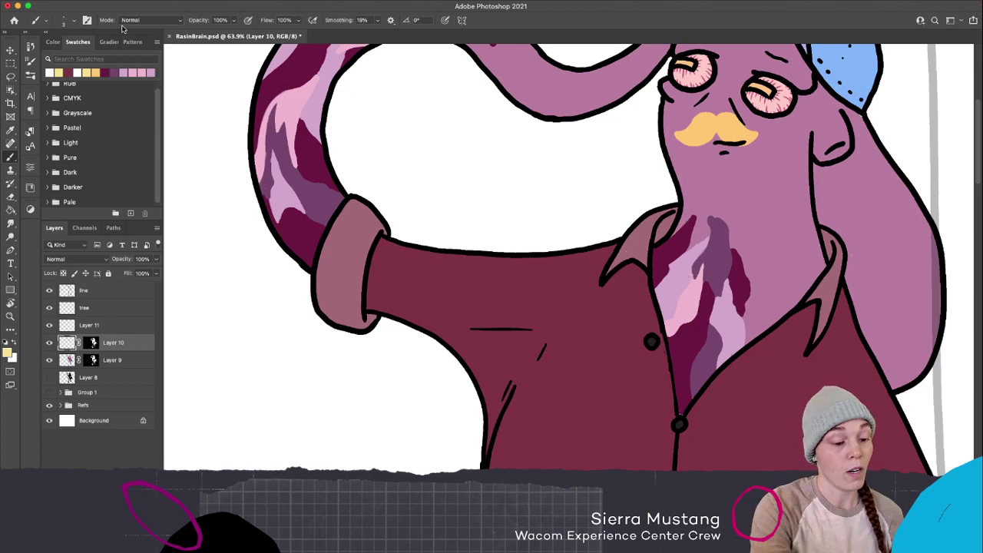
pyautogui.click(66, 22)
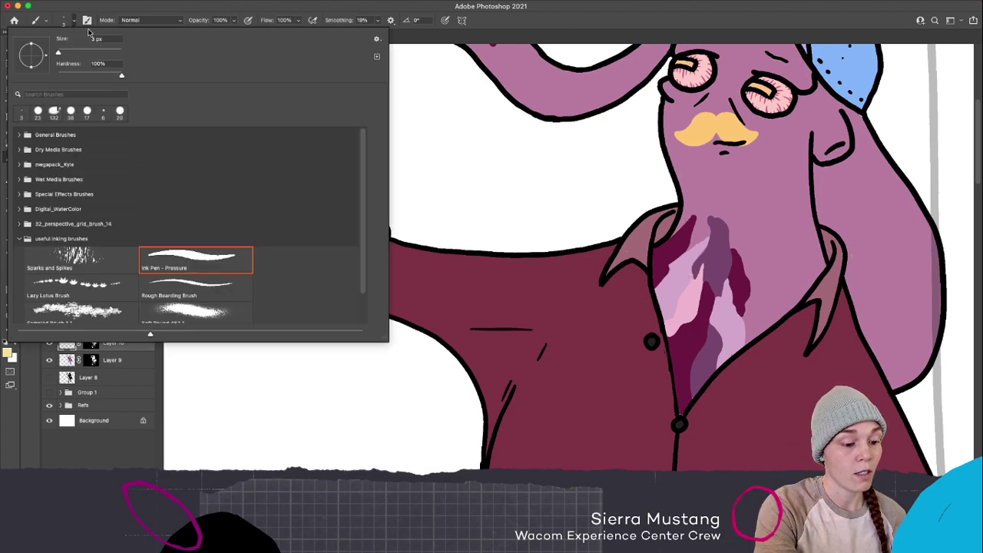
pyautogui.moveTo(59, 54); pyautogui.dragTo(61, 54)
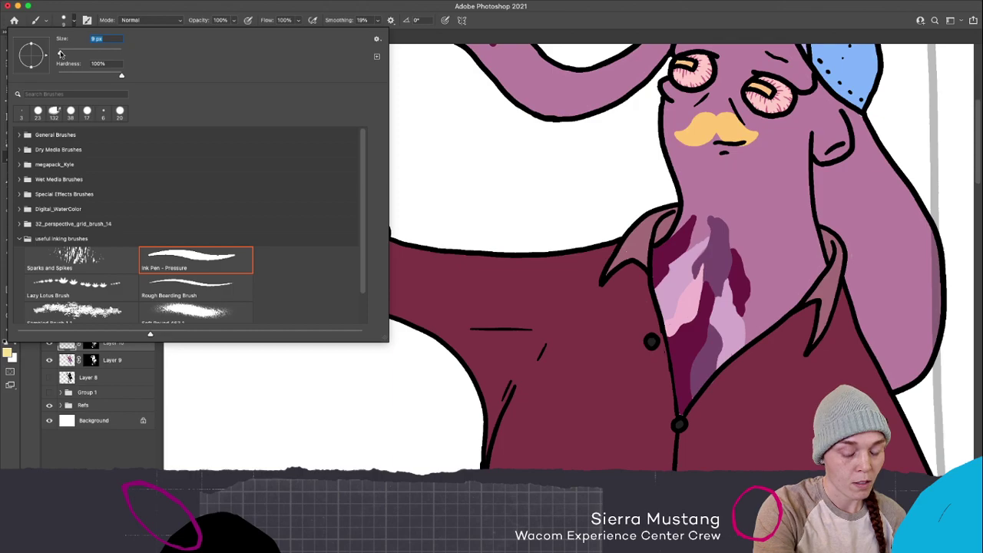
pyautogui.moveTo(664, 241); pyautogui.dragTo(693, 220)
pyautogui.press('super+z')
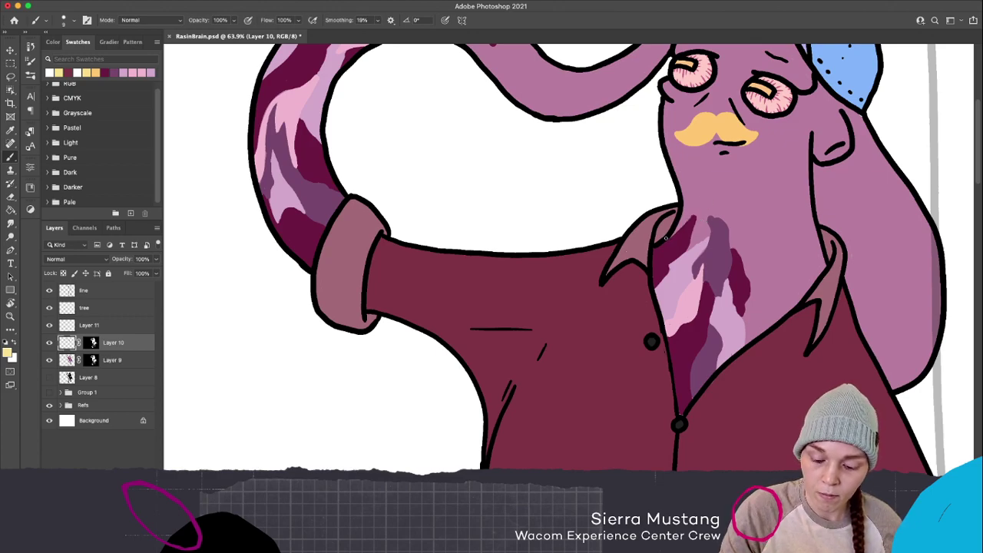
# Try thin pale yellow outlines along the plum, lilac and pink chest patches beside the collar on Layer 10
pyautogui.moveTo(668, 237)
pyautogui.mouseDown()
pyautogui.moveTo(693, 213)
pyautogui.moveTo(667, 238)
pyautogui.moveTo(693, 217)
pyautogui.moveTo(682, 253)
pyautogui.mouseUp()
pyautogui.press('super+z')
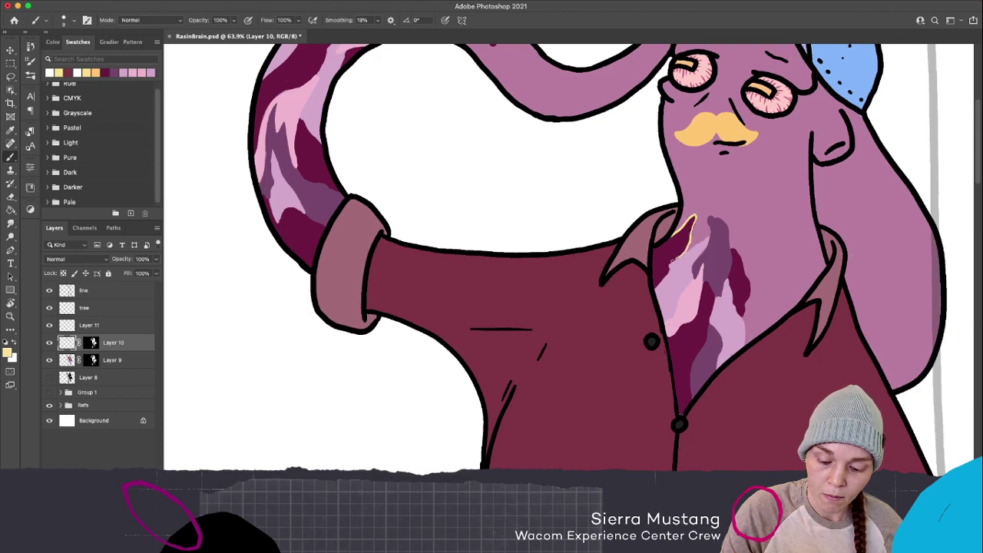
pyautogui.moveTo(683, 251); pyautogui.dragTo(656, 286)
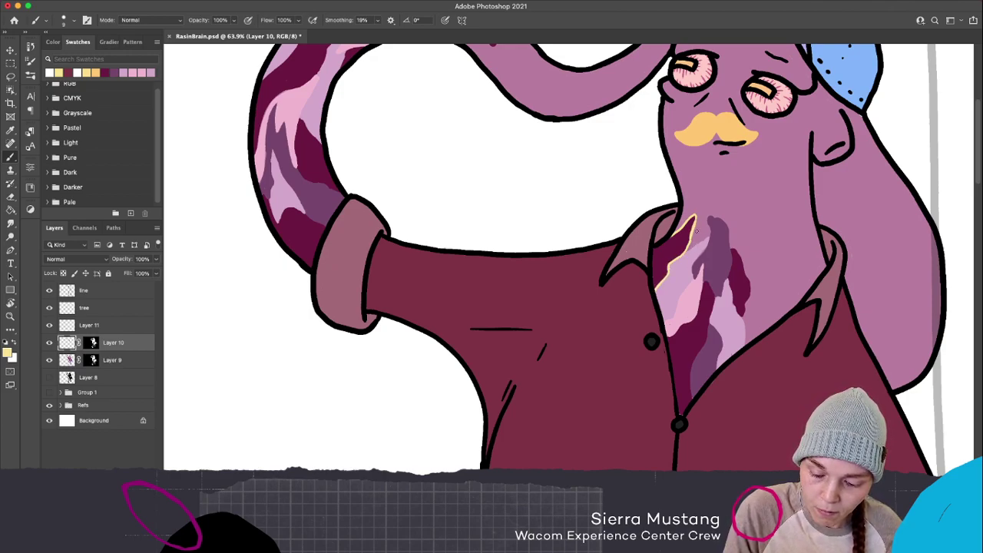
pyautogui.press('z')
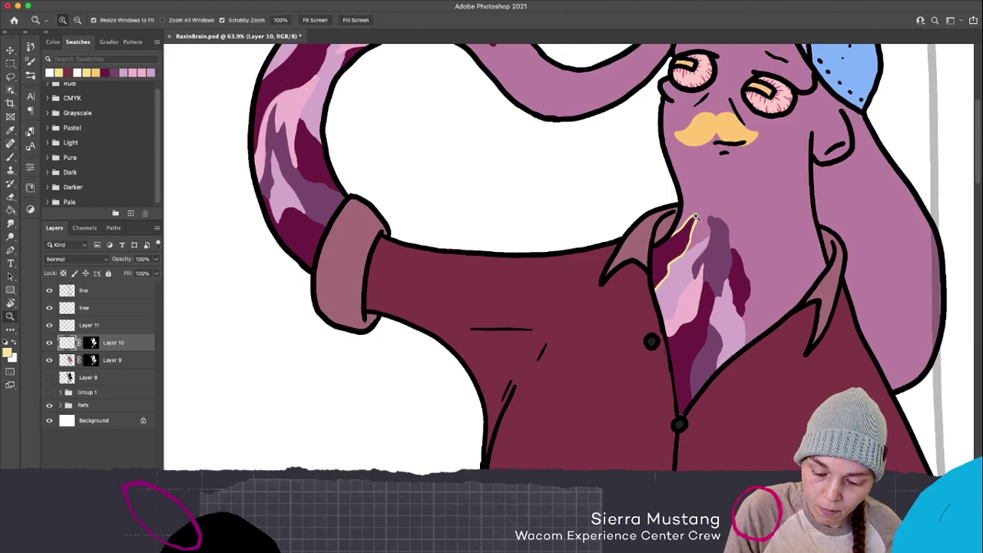
pyautogui.press('b')
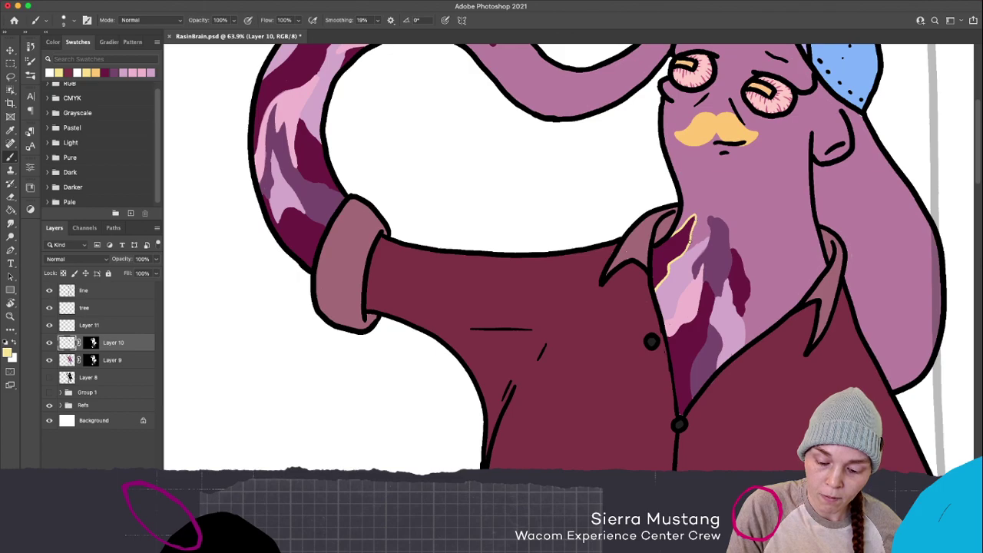
pyautogui.moveTo(708, 218)
pyautogui.mouseDown()
pyautogui.moveTo(690, 248)
pyautogui.moveTo(710, 231)
pyautogui.moveTo(710, 218)
pyautogui.moveTo(692, 279)
pyautogui.mouseUp()
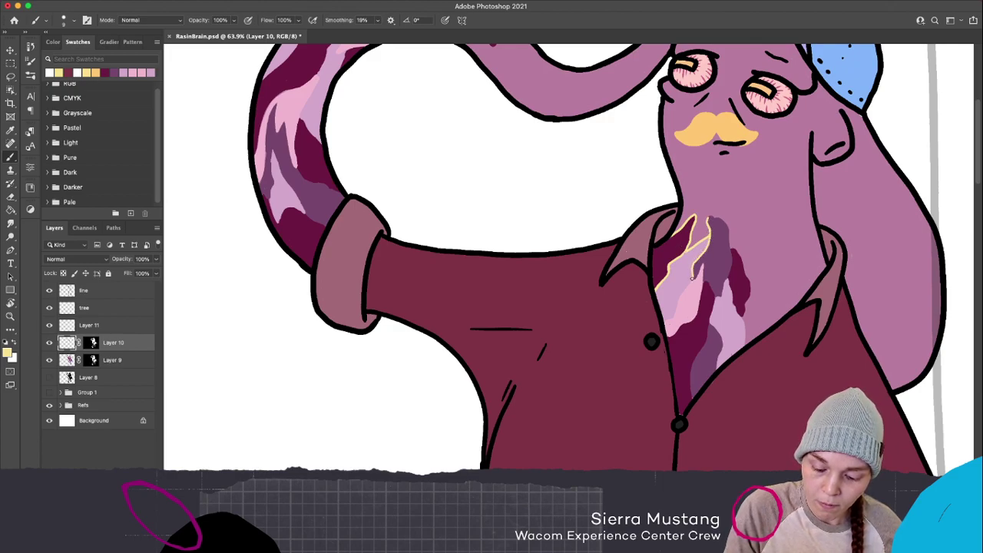
pyautogui.moveTo(671, 319); pyautogui.dragTo(681, 294)
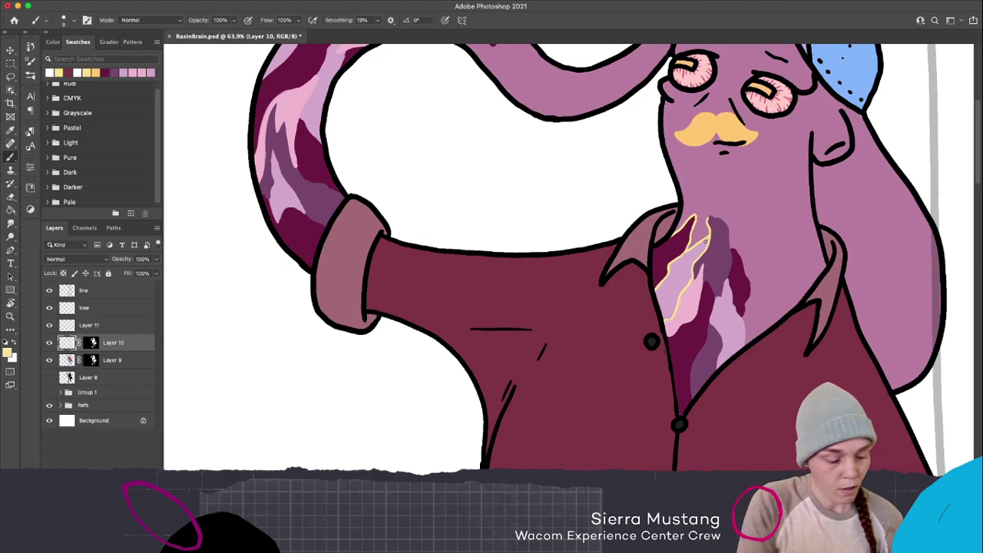
# Shift the foreground colour to a warmer pale yellow with hue 44° and activate the Paint Bucket
pyautogui.click(10, 353)
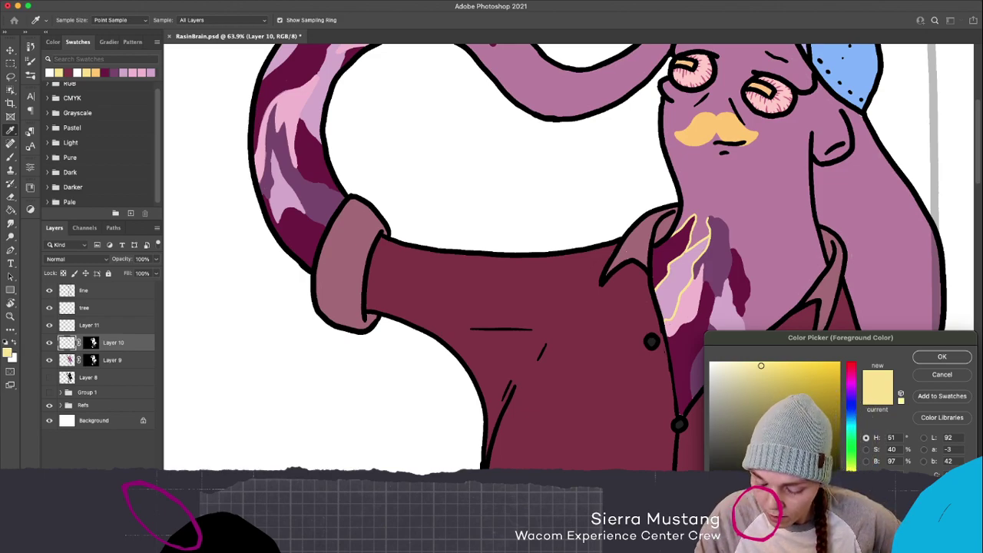
pyautogui.moveTo(851, 475); pyautogui.dragTo(851, 477)
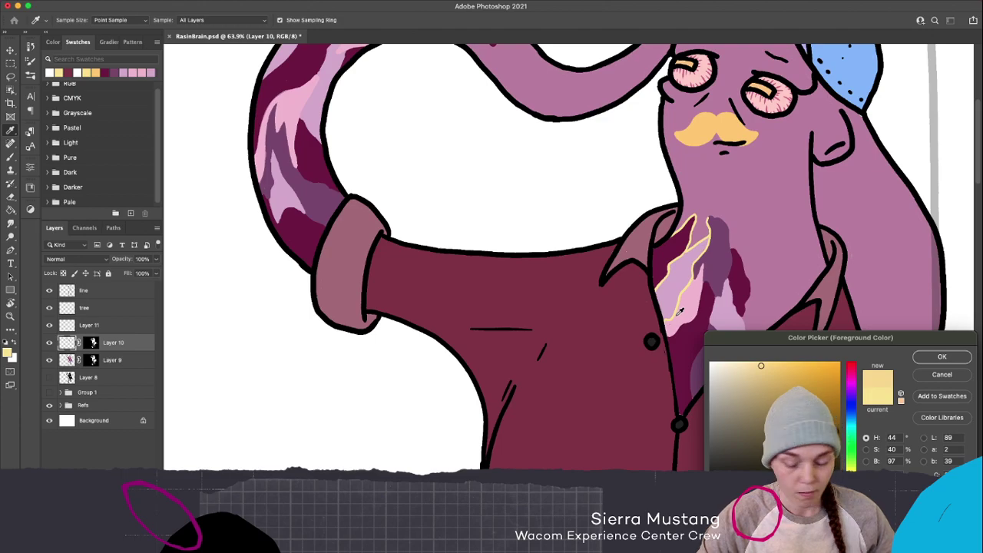
pyautogui.press('Return')
pyautogui.press('g')
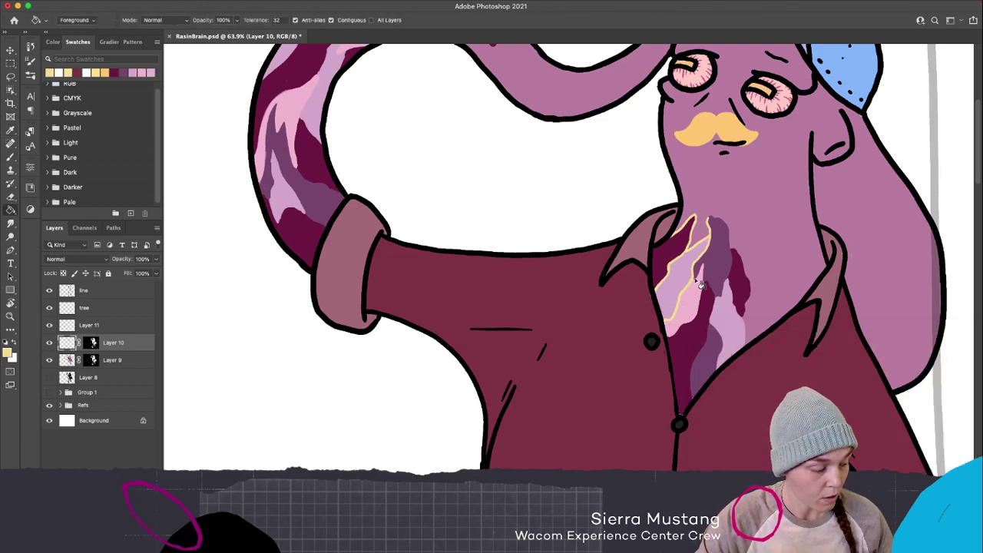
# Undo the pale yellow outlines drawn around the chest patches on Layer 10
pyautogui.press('super+z')
pyautogui.press('super+z')
pyautogui.press('super+z')
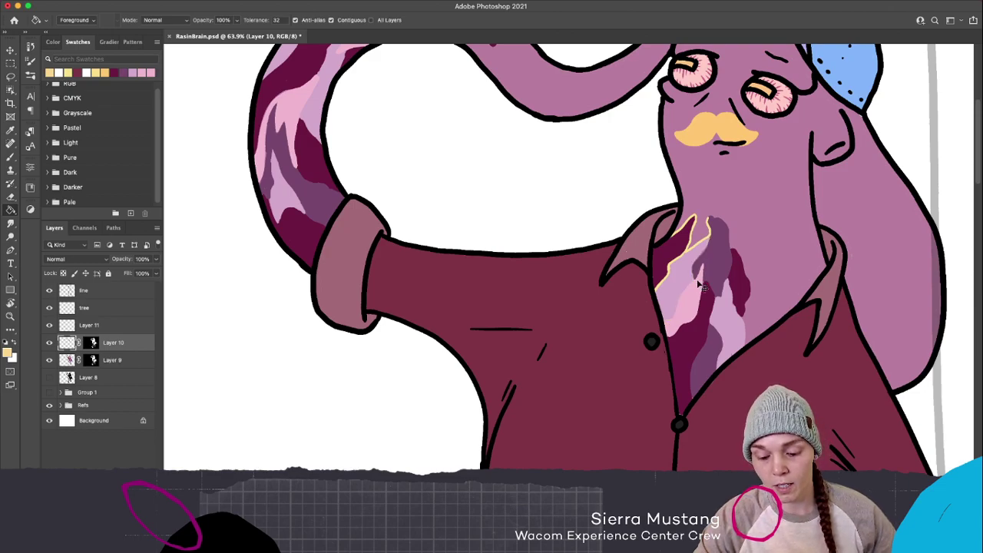
pyautogui.press('super+z')
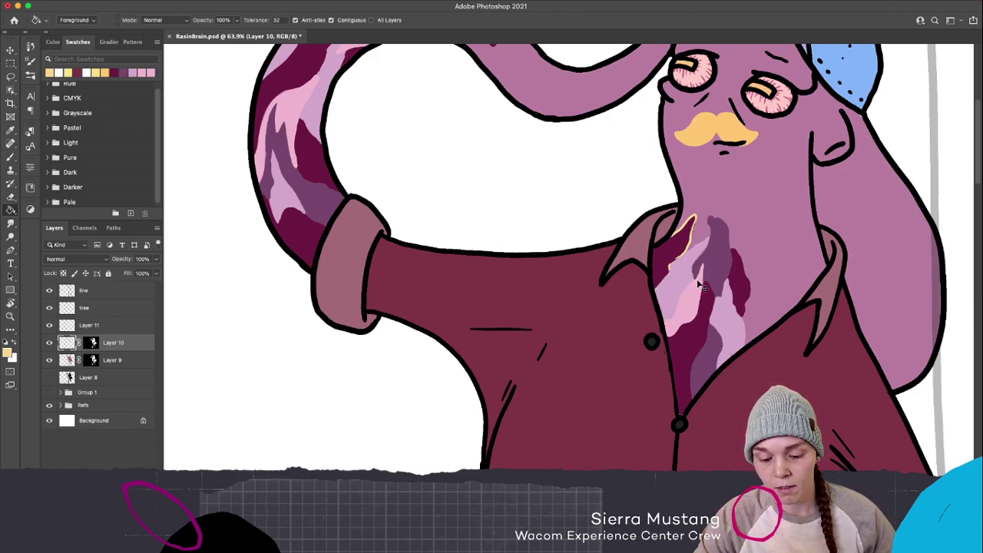
pyautogui.press('super+z')
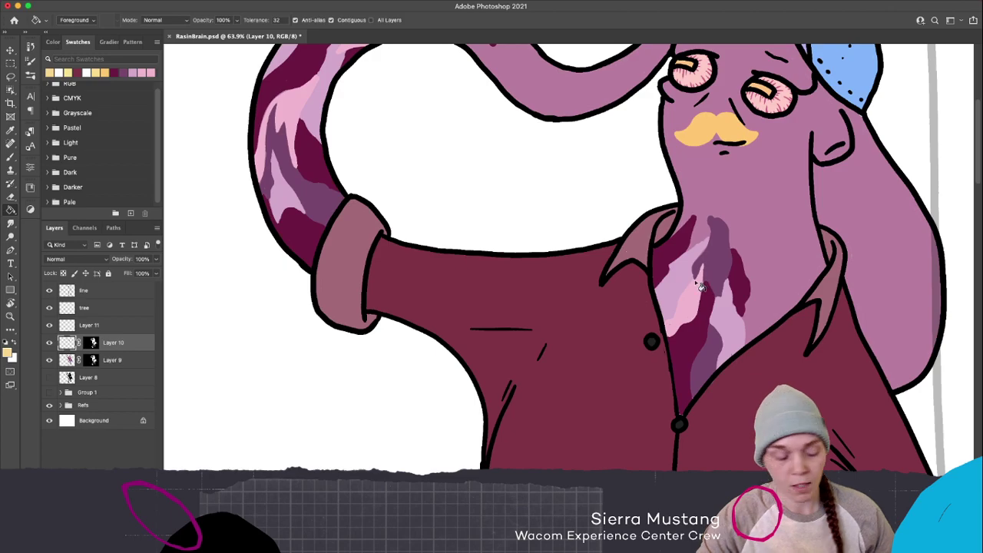
# Try a short warm yellow brush mark on the lilac chest patch on Layer 10, and undo it
pyautogui.press('b')
pyautogui.moveTo(687, 250); pyautogui.dragTo(661, 295)
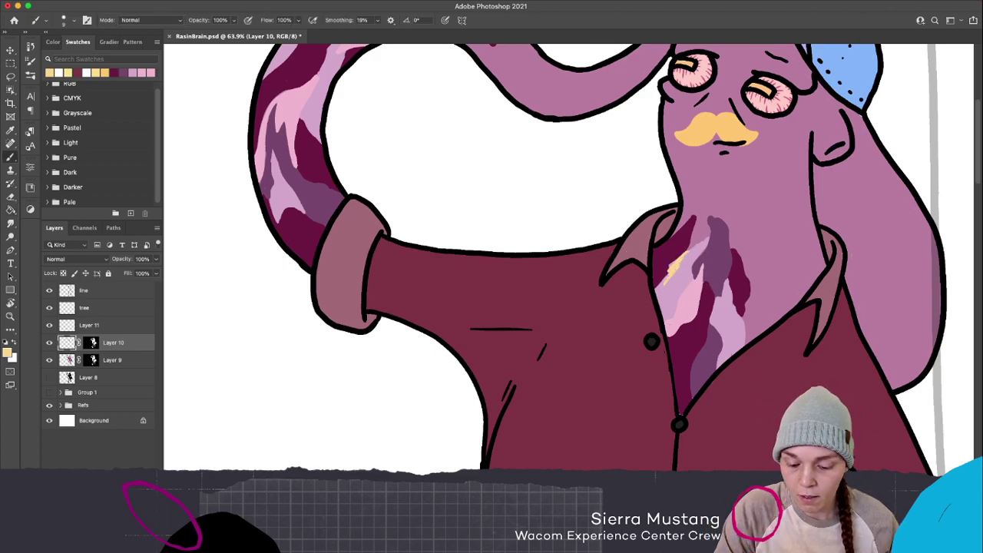
pyautogui.press('super+z')
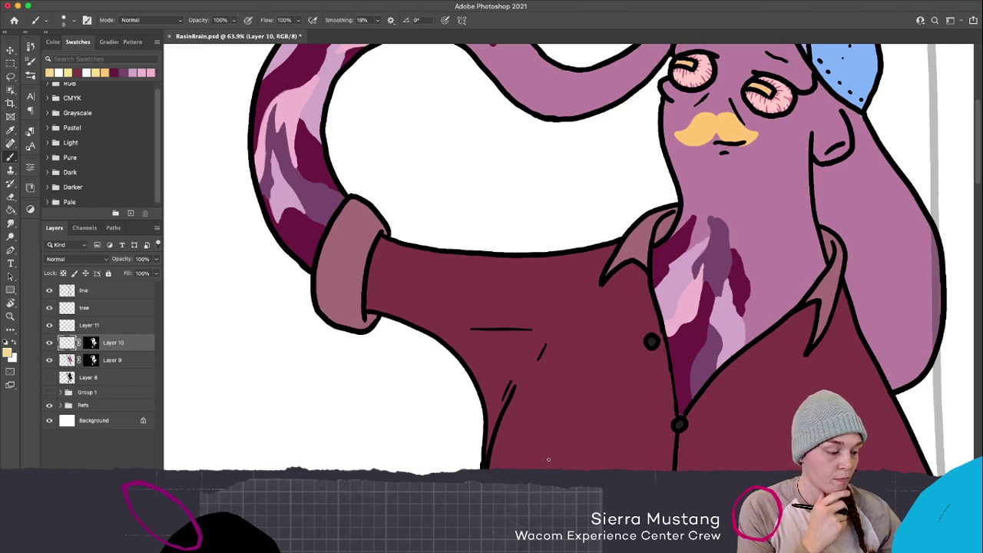
# Add a new layer above Layer 10 and outline the plum, lilac and pink chest patches nearest the collar in pale yellow
pyautogui.press('super+shift+n')
pyautogui.click(581, 234)
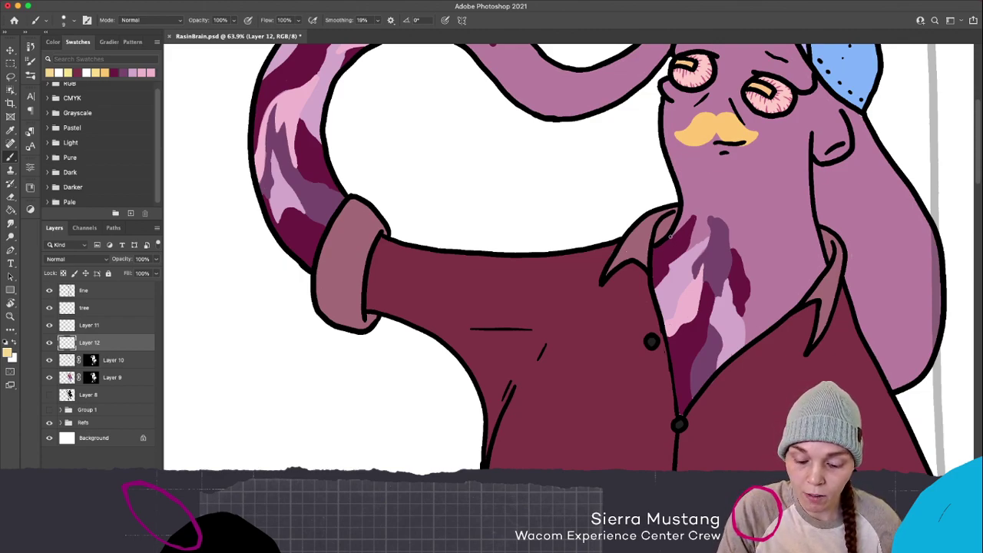
pyautogui.moveTo(665, 238)
pyautogui.mouseDown()
pyautogui.moveTo(695, 217)
pyautogui.moveTo(688, 247)
pyautogui.moveTo(656, 288)
pyautogui.mouseUp()
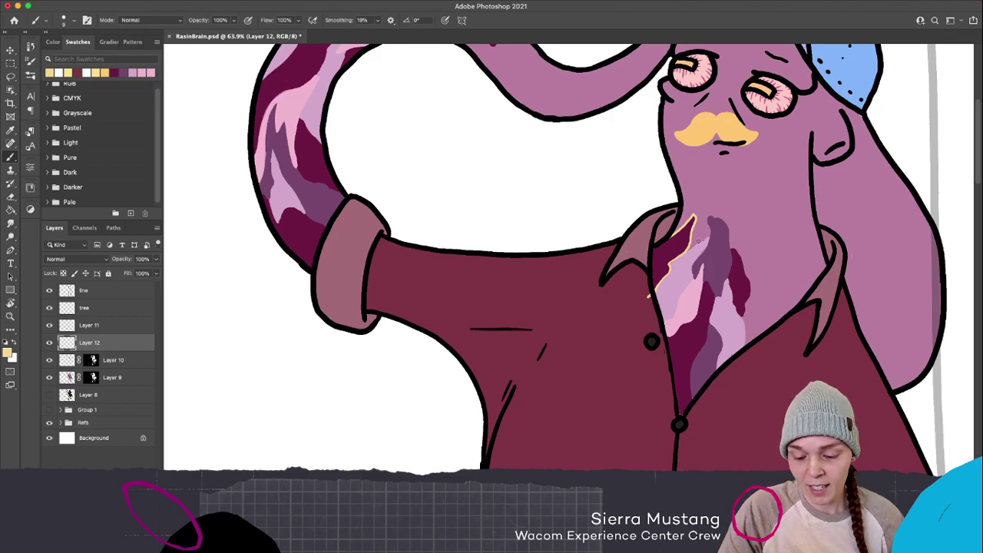
pyautogui.moveTo(708, 236); pyautogui.dragTo(684, 253)
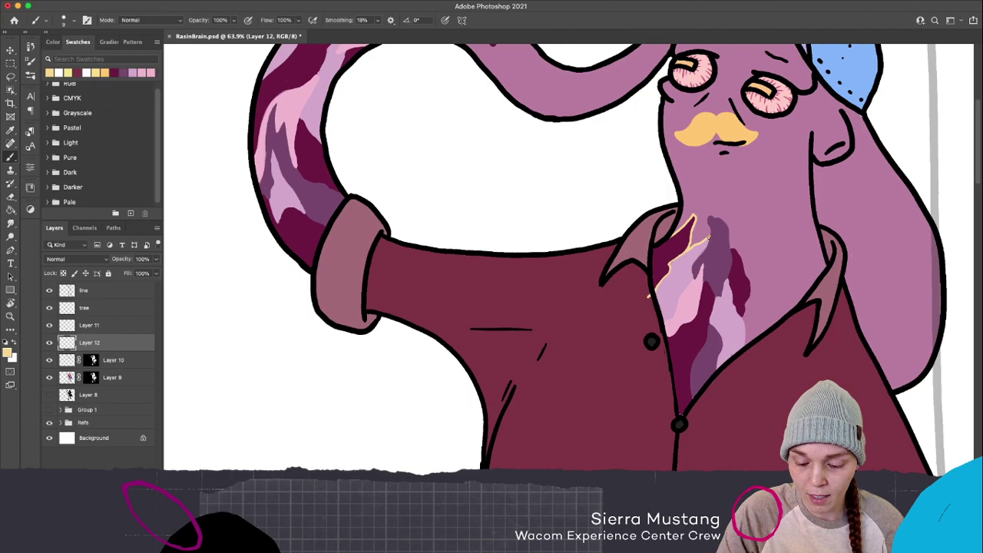
pyautogui.moveTo(708, 218); pyautogui.dragTo(681, 292)
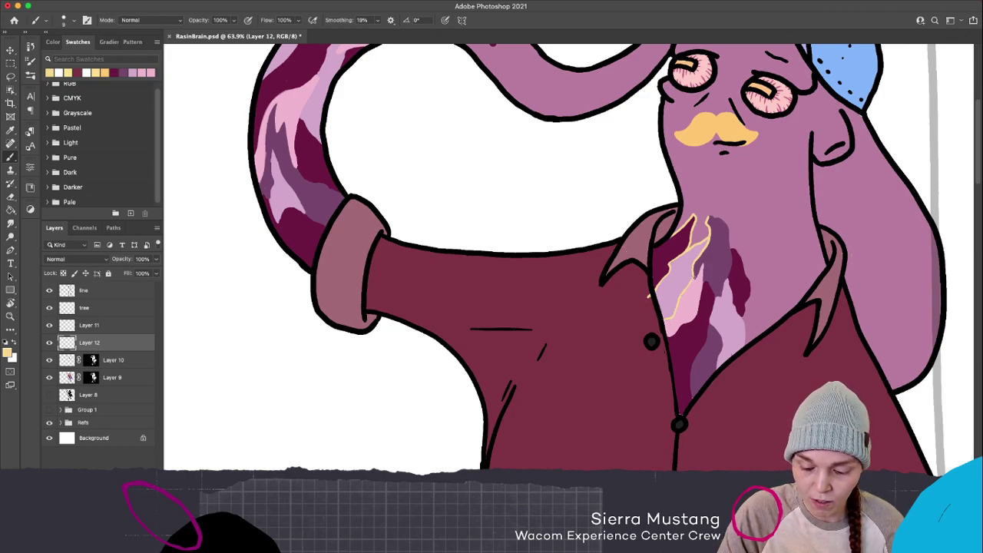
pyautogui.moveTo(693, 274)
pyautogui.mouseDown()
pyautogui.moveTo(702, 262)
pyautogui.moveTo(702, 272)
pyautogui.mouseUp()
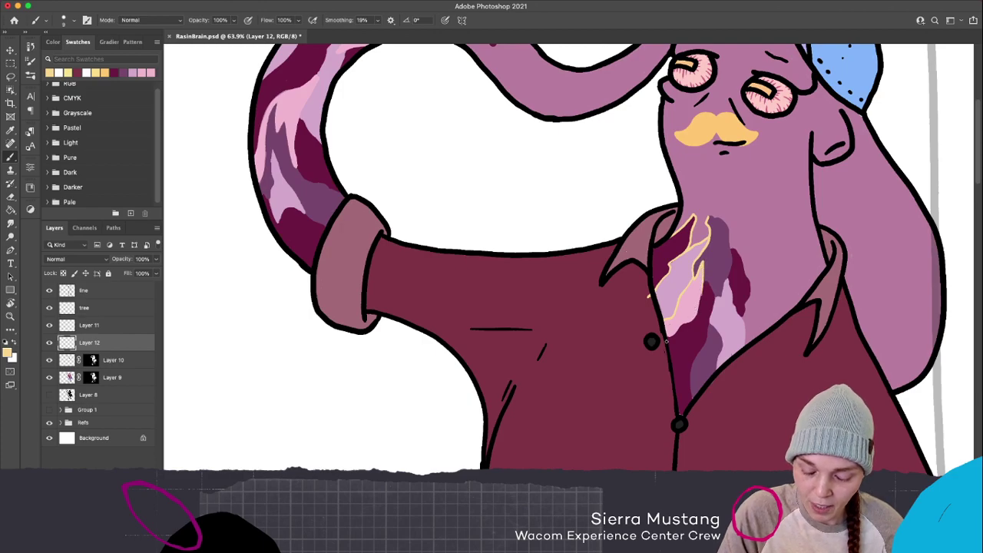
pyautogui.moveTo(666, 339)
pyautogui.mouseDown()
pyautogui.moveTo(697, 314)
pyautogui.moveTo(701, 295)
pyautogui.mouseUp()
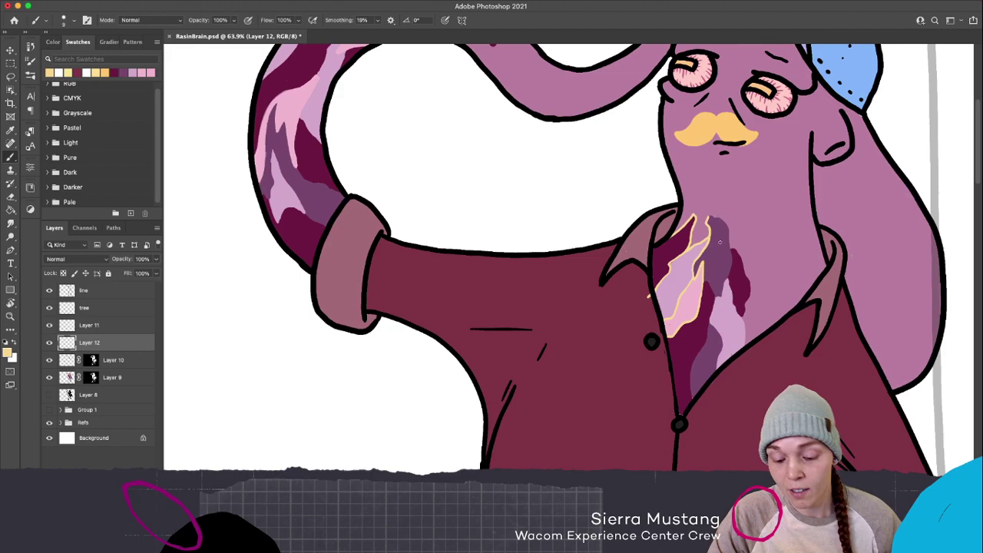
# Outline the remaining purple, lilac and plum chest patches in pale yellow and erase the line overshooting onto the shirt
pyautogui.moveTo(728, 229); pyautogui.dragTo(730, 273)
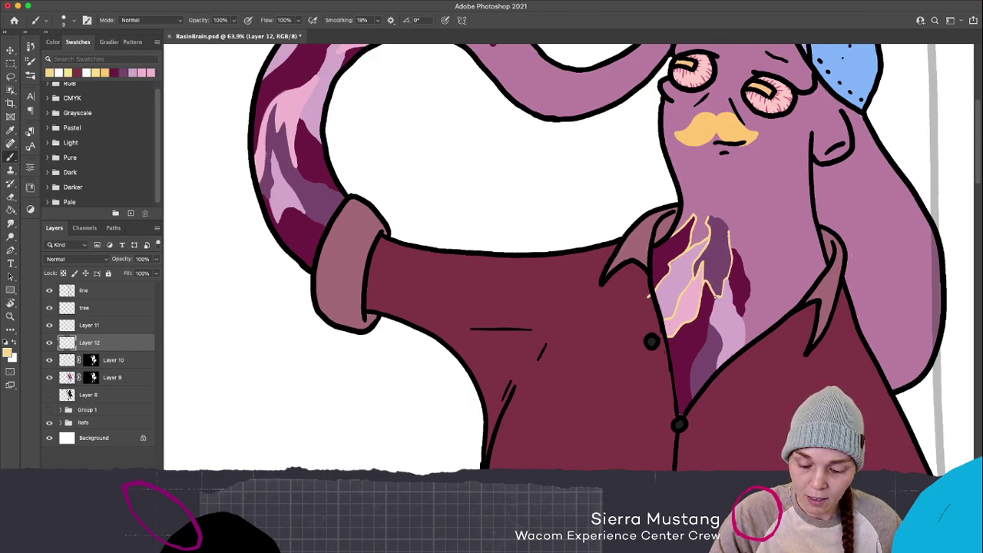
pyautogui.moveTo(714, 301); pyautogui.dragTo(691, 400)
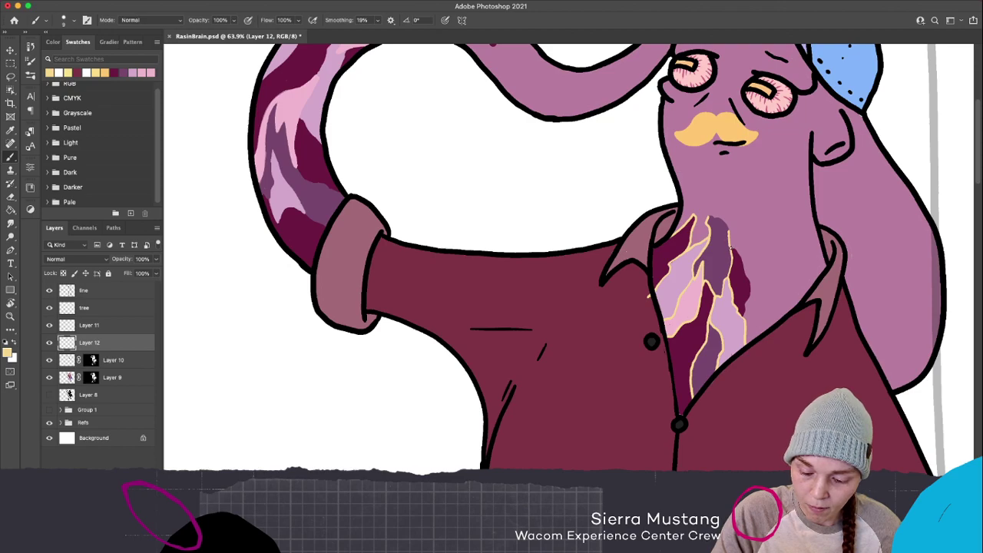
pyautogui.press('super+z')
pyautogui.press('super+z')
pyautogui.moveTo(729, 244); pyautogui.dragTo(741, 253)
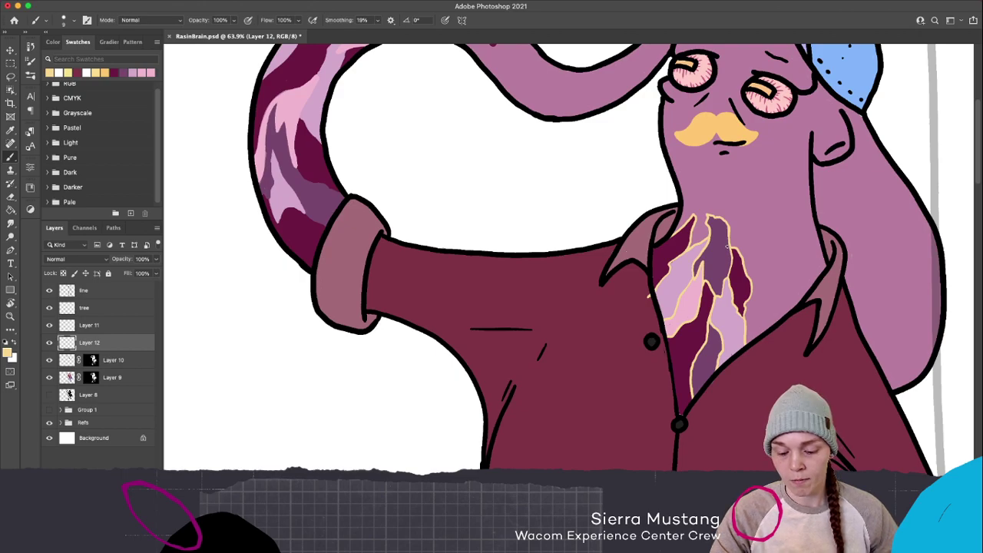
pyautogui.moveTo(639, 294); pyautogui.dragTo(641, 298)
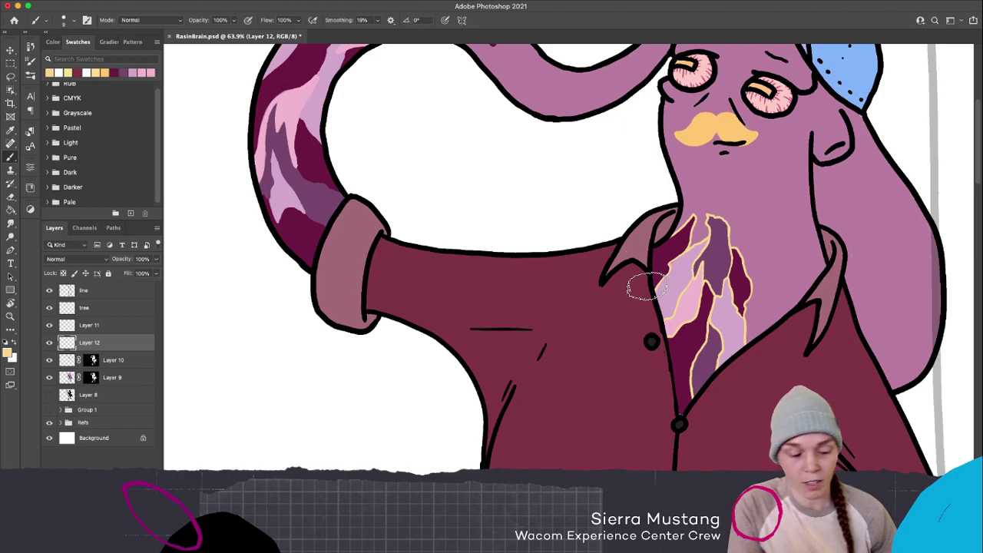
# Outline the jagged lilac patch on the raised tentacle arm just above the cuff in pale yellow
pyautogui.moveTo(376, 224); pyautogui.dragTo(503, 373)
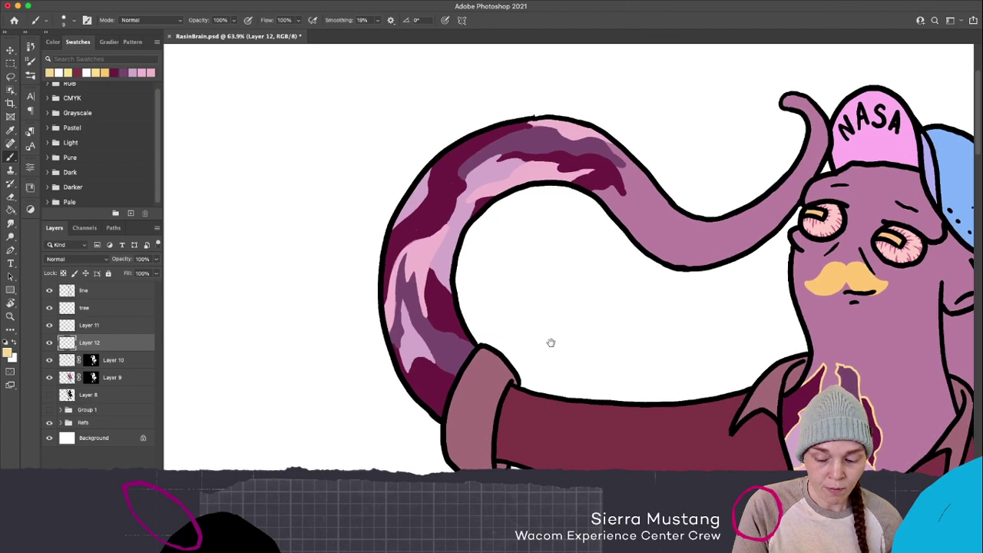
pyautogui.moveTo(549, 342); pyautogui.dragTo(570, 344)
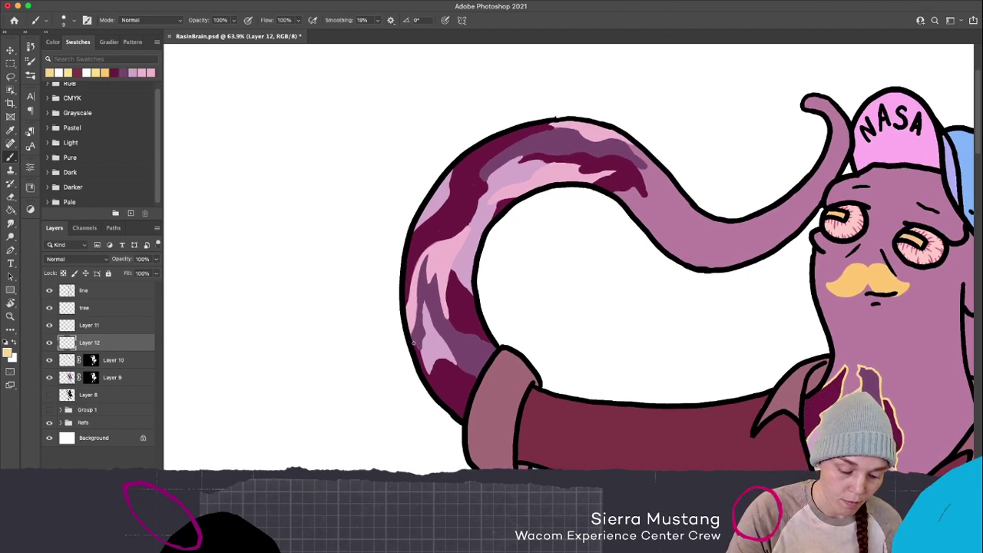
pyautogui.moveTo(415, 347)
pyautogui.mouseDown()
pyautogui.moveTo(430, 376)
pyautogui.moveTo(459, 369)
pyautogui.mouseUp()
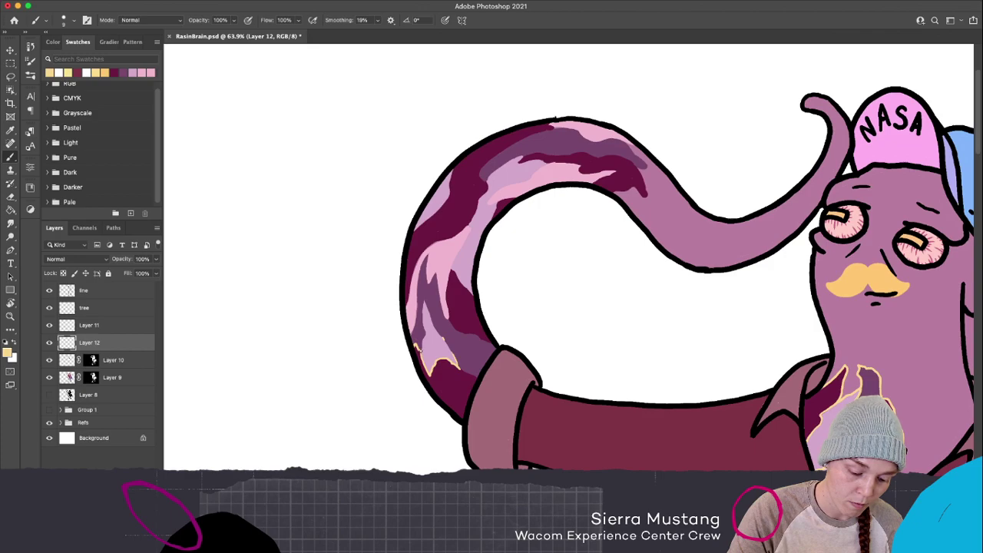
pyautogui.moveTo(423, 324)
pyautogui.mouseDown()
pyautogui.moveTo(423, 305)
pyautogui.moveTo(453, 352)
pyautogui.mouseUp()
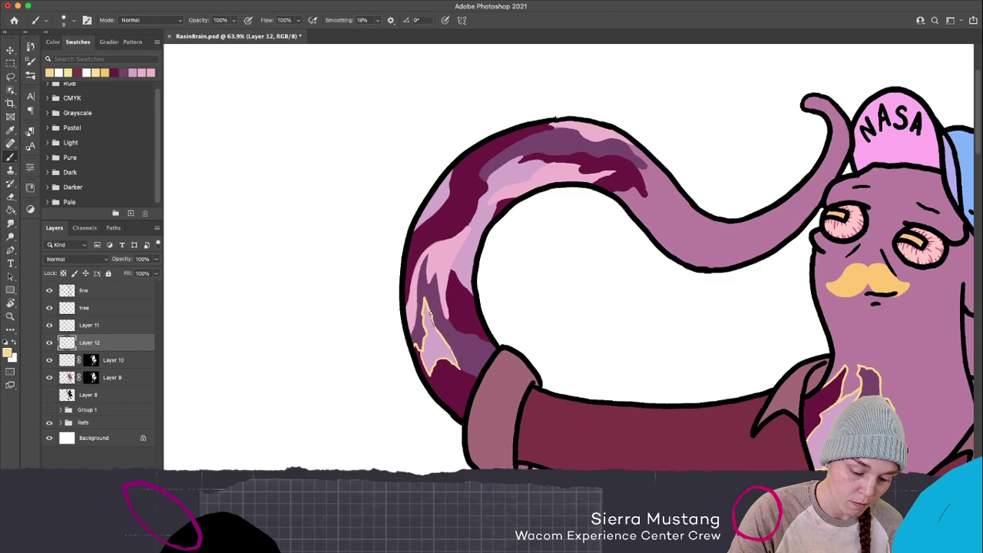
# Trace the spiky upper edges of the purple patch on the tentacle arm in pale yellow, redrawing the inner edge
pyautogui.moveTo(427, 255); pyautogui.dragTo(412, 335)
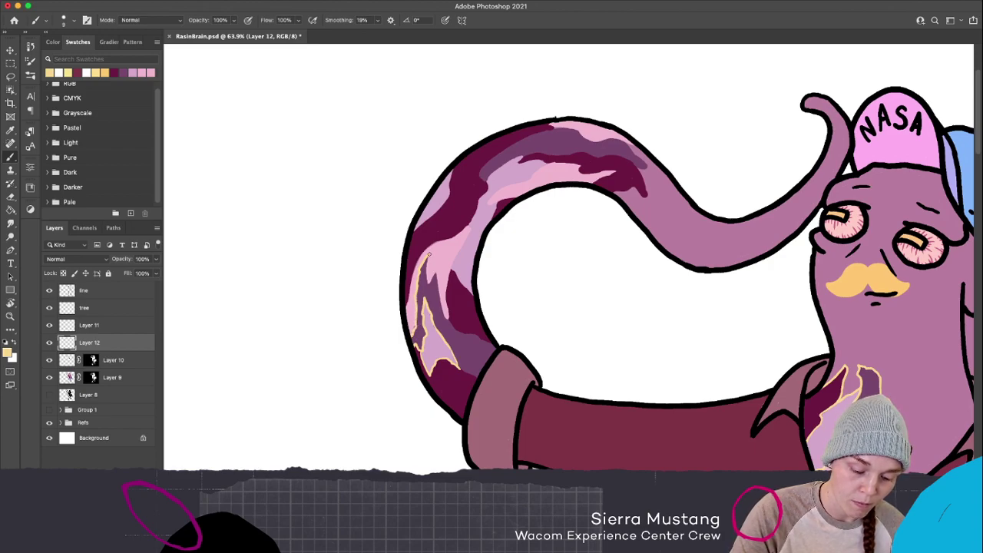
pyautogui.moveTo(427, 255)
pyautogui.mouseDown()
pyautogui.moveTo(432, 280)
pyautogui.moveTo(436, 271)
pyautogui.moveTo(445, 315)
pyautogui.mouseUp()
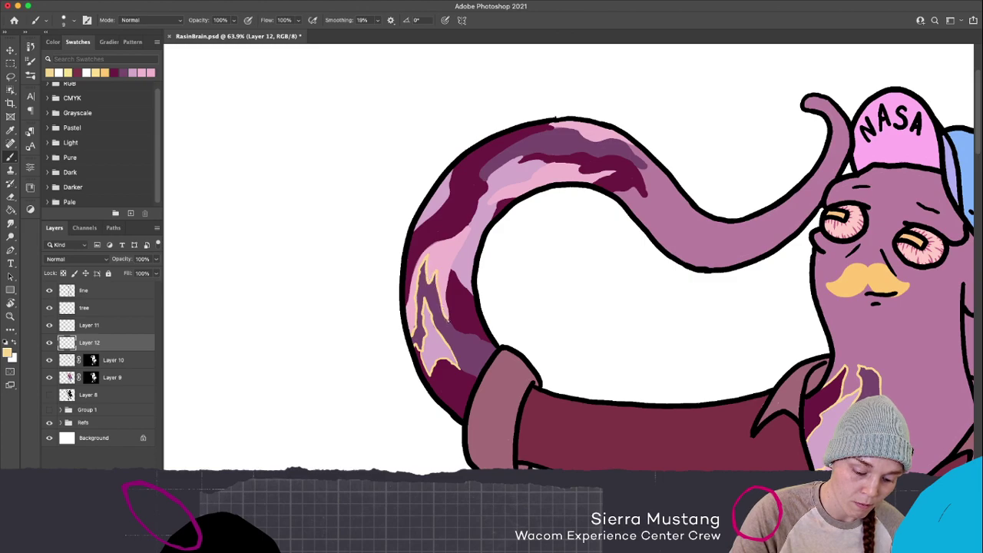
pyautogui.press('super+z')
pyautogui.moveTo(427, 255)
pyautogui.mouseDown()
pyautogui.moveTo(427, 283)
pyautogui.moveTo(436, 274)
pyautogui.moveTo(441, 309)
pyautogui.mouseUp()
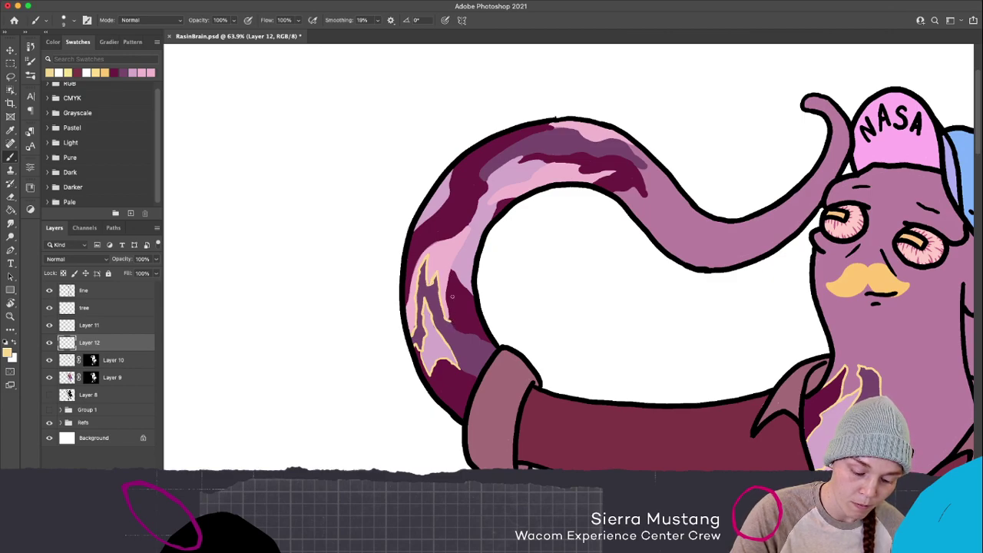
# Trace the plum patch's edge down to the cuff and the pink patch's borders with lilac and plum in pale yellow
pyautogui.moveTo(450, 268); pyautogui.dragTo(449, 321)
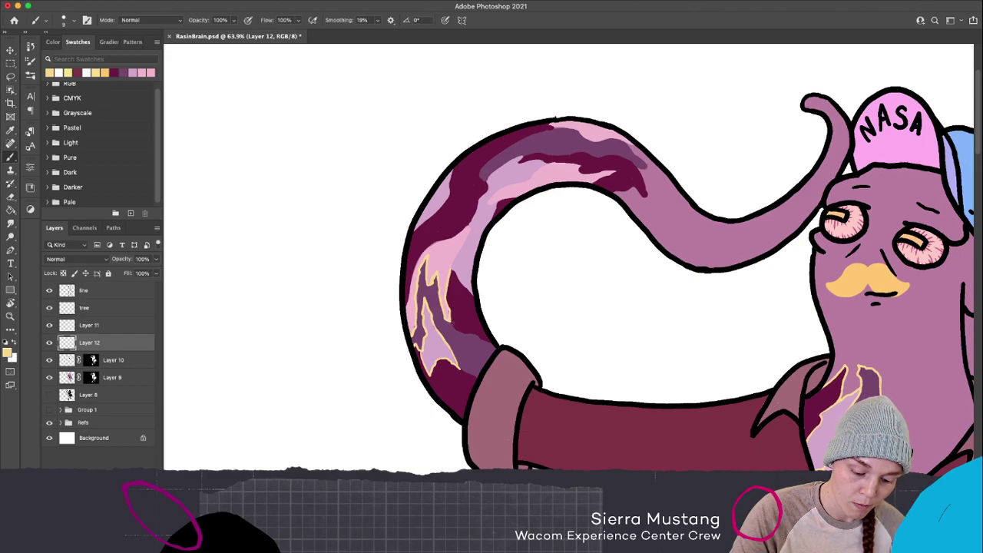
pyautogui.moveTo(452, 321); pyautogui.dragTo(497, 347)
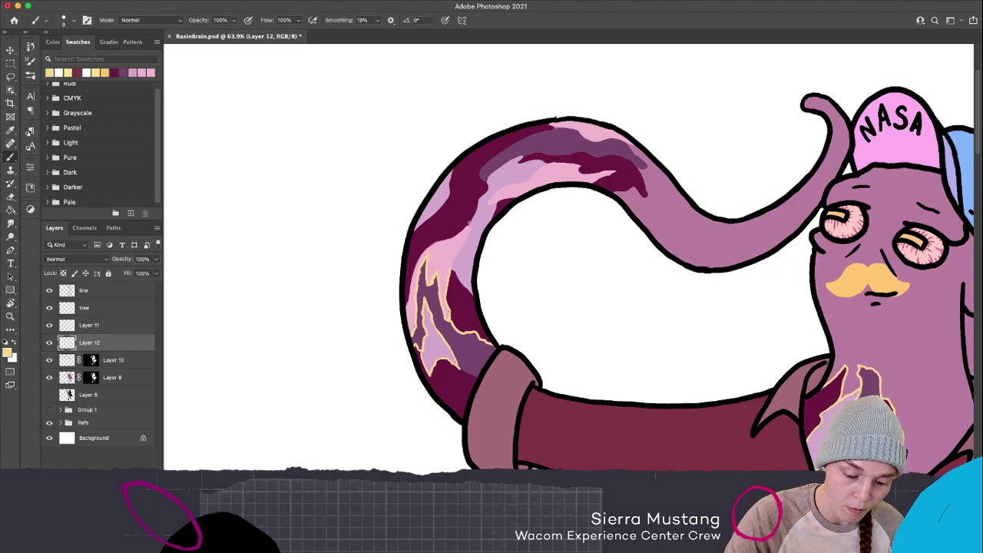
pyautogui.moveTo(469, 226); pyautogui.dragTo(452, 266)
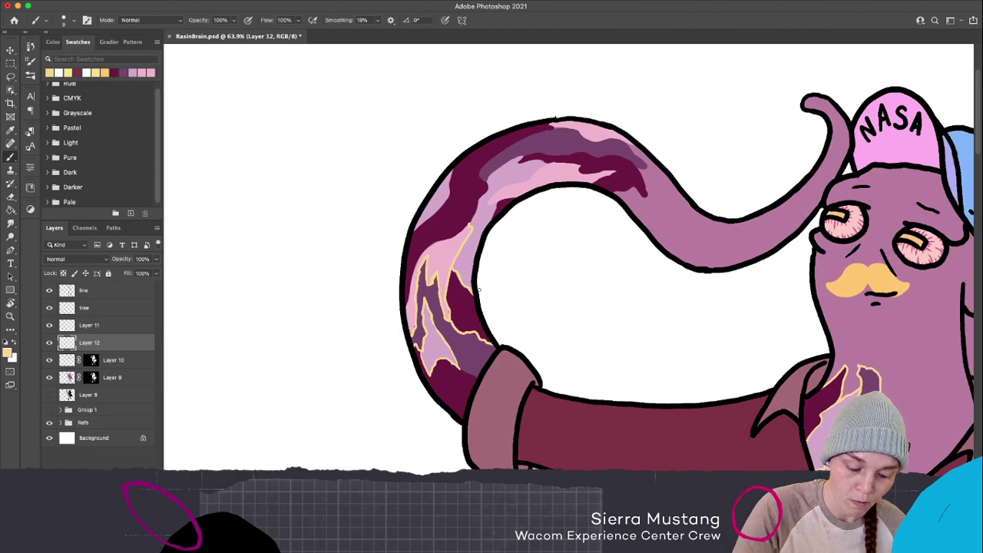
pyautogui.moveTo(485, 189)
pyautogui.mouseDown()
pyautogui.moveTo(463, 232)
pyautogui.moveTo(419, 255)
pyautogui.moveTo(413, 284)
pyautogui.mouseUp()
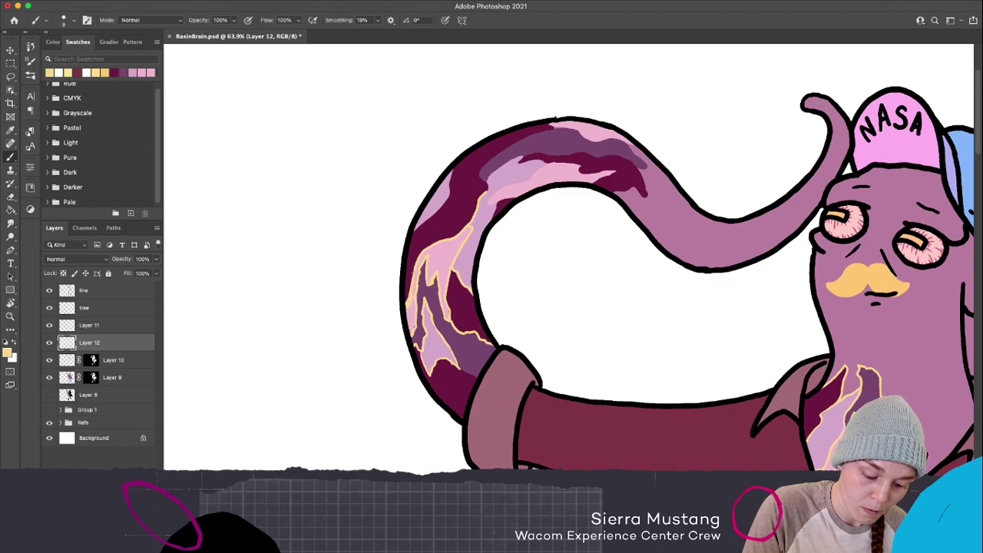
# Outline the lilac patch on the tentacle arm's outer bend and the purple and plum patches across its top in pale yellow
pyautogui.moveTo(415, 230)
pyautogui.mouseDown()
pyautogui.moveTo(446, 204)
pyautogui.moveTo(451, 179)
pyautogui.mouseUp()
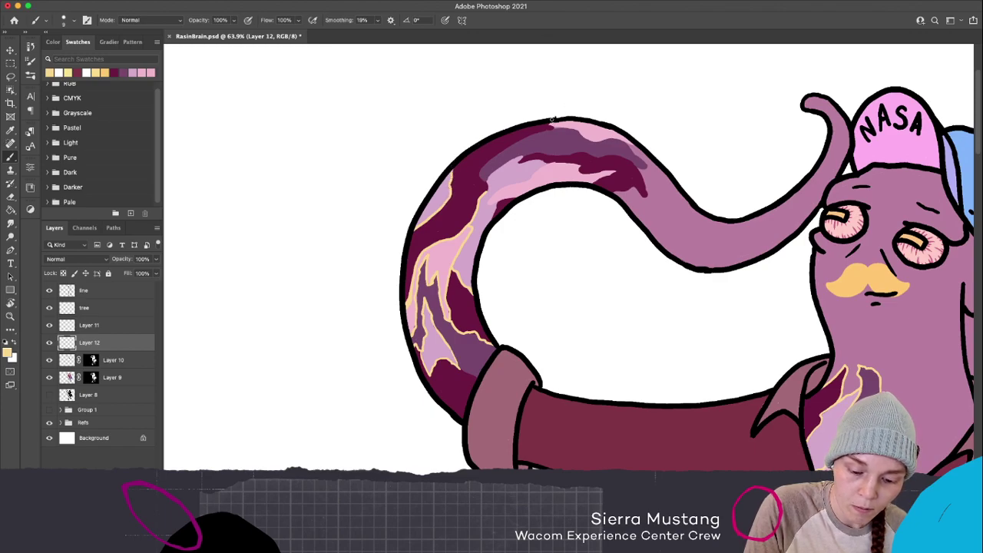
pyautogui.moveTo(553, 126)
pyautogui.mouseDown()
pyautogui.moveTo(490, 160)
pyautogui.moveTo(484, 183)
pyautogui.mouseUp()
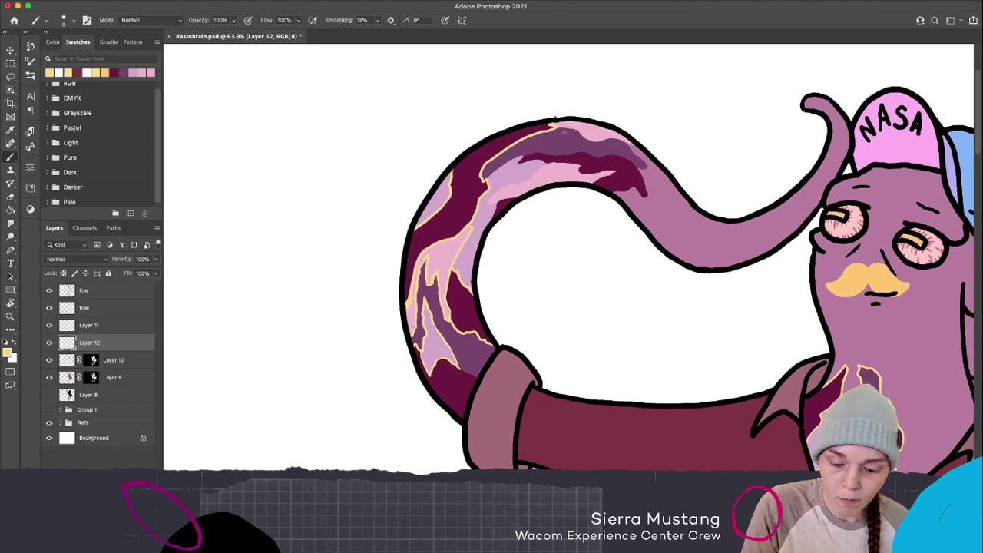
pyautogui.moveTo(555, 123)
pyautogui.mouseDown()
pyautogui.moveTo(617, 139)
pyautogui.moveTo(643, 158)
pyautogui.mouseUp()
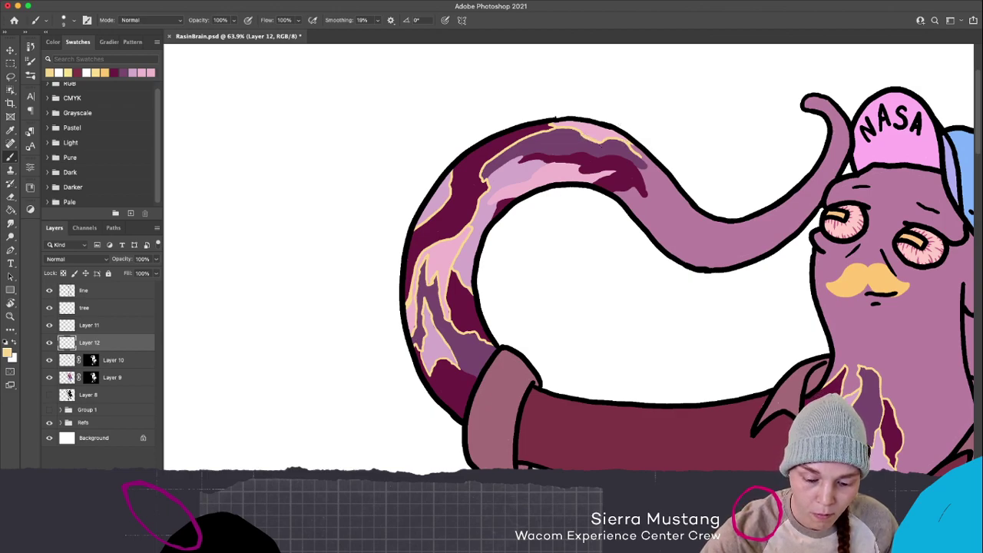
pyautogui.moveTo(585, 137); pyautogui.dragTo(646, 169)
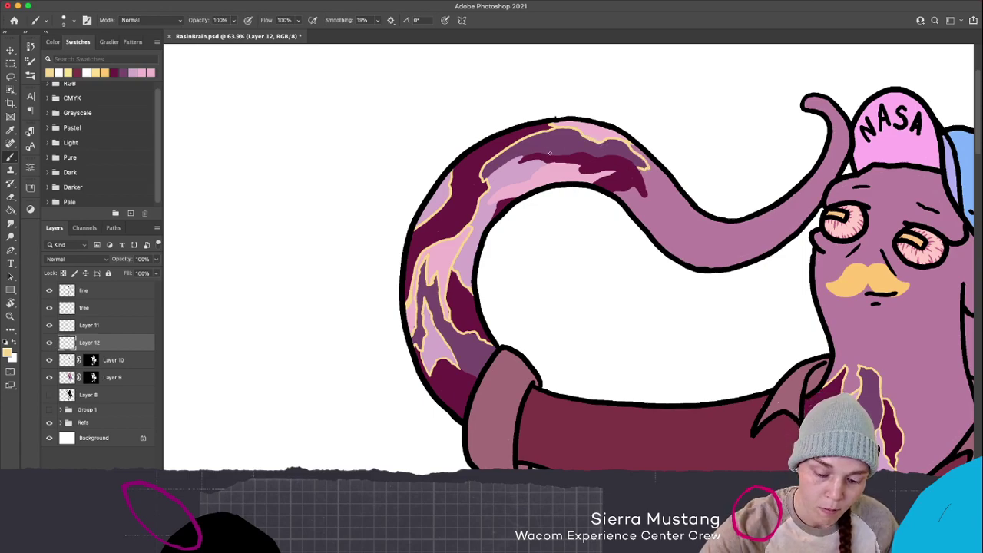
pyautogui.moveTo(585, 152)
pyautogui.mouseDown()
pyautogui.moveTo(631, 160)
pyautogui.moveTo(649, 195)
pyautogui.mouseUp()
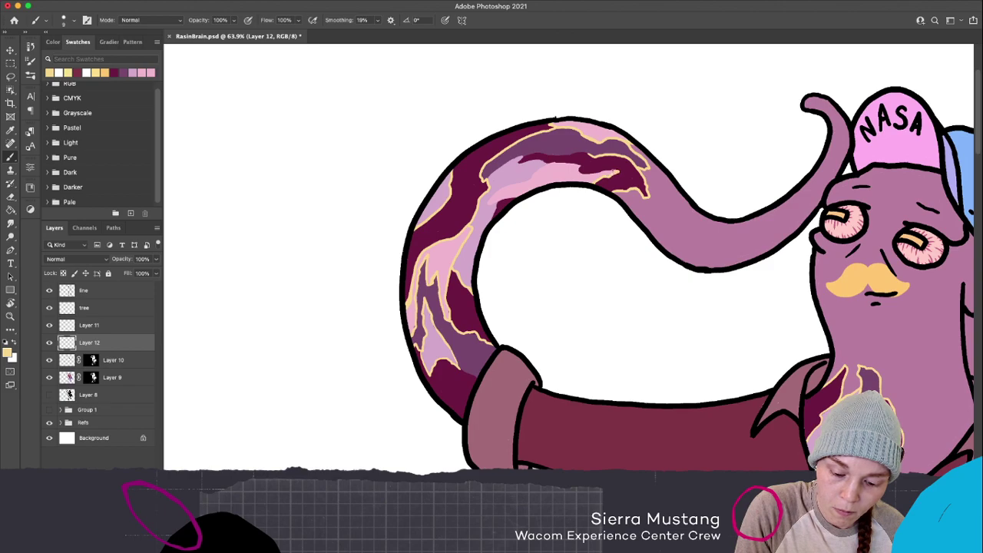
pyautogui.moveTo(581, 169); pyautogui.dragTo(598, 171)
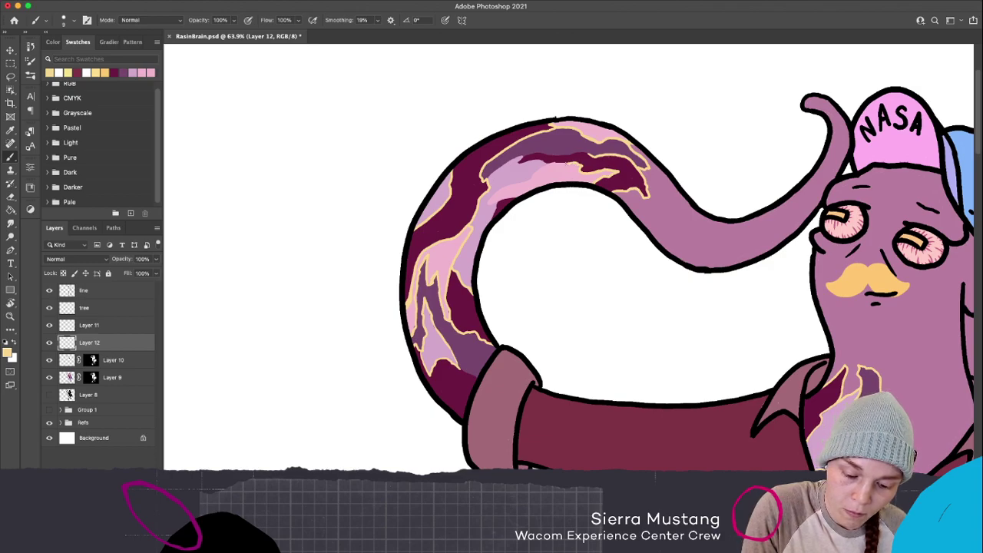
# Trace the pink patch's border with lilac and the lilac patch's upper edge on the tentacle bend in pale yellow
pyautogui.moveTo(540, 168); pyautogui.dragTo(497, 189)
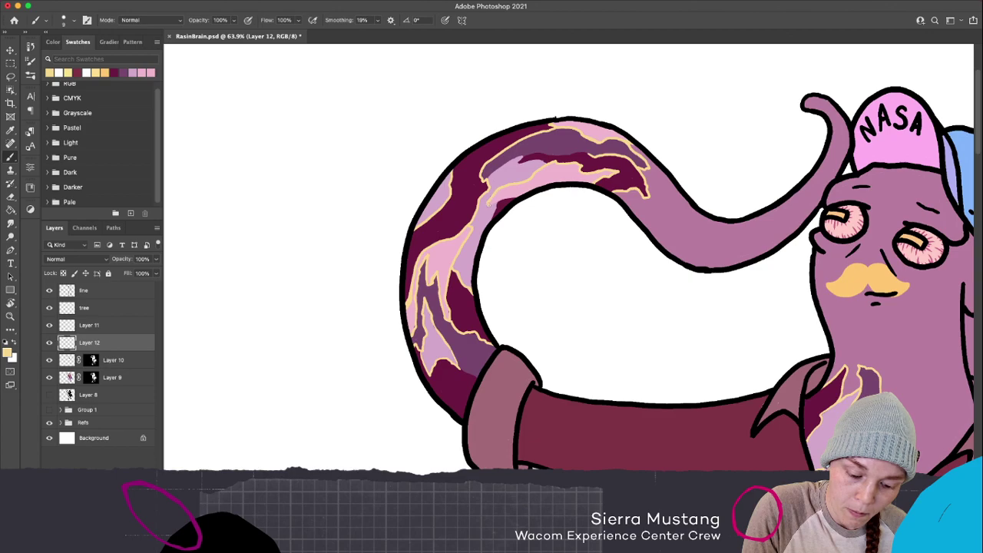
pyautogui.moveTo(496, 202)
pyautogui.mouseDown()
pyautogui.moveTo(492, 216)
pyautogui.moveTo(520, 198)
pyautogui.moveTo(500, 201)
pyautogui.mouseUp()
pyautogui.press('super+z')
pyautogui.press('super+z')
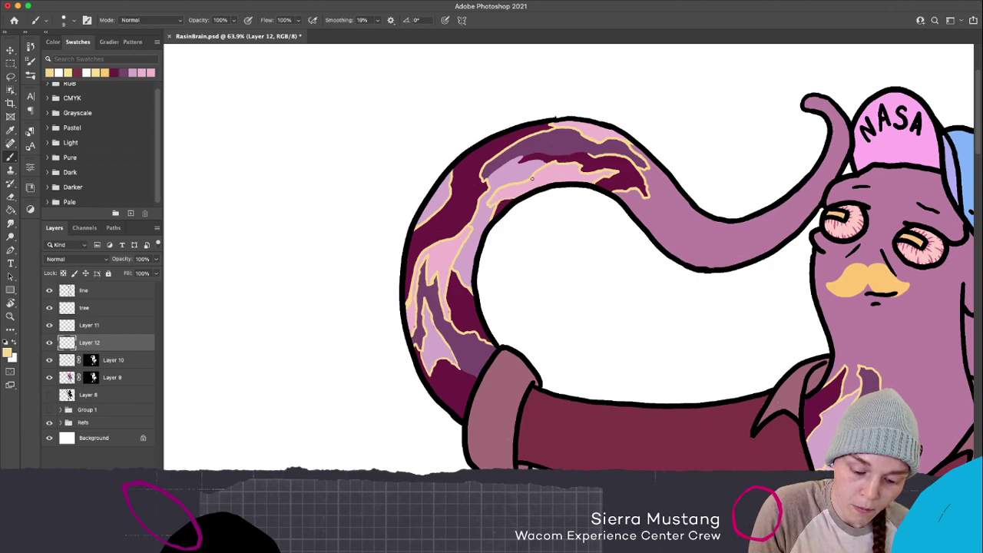
pyautogui.moveTo(522, 159)
pyautogui.mouseDown()
pyautogui.moveTo(533, 160)
pyautogui.moveTo(487, 178)
pyautogui.mouseUp()
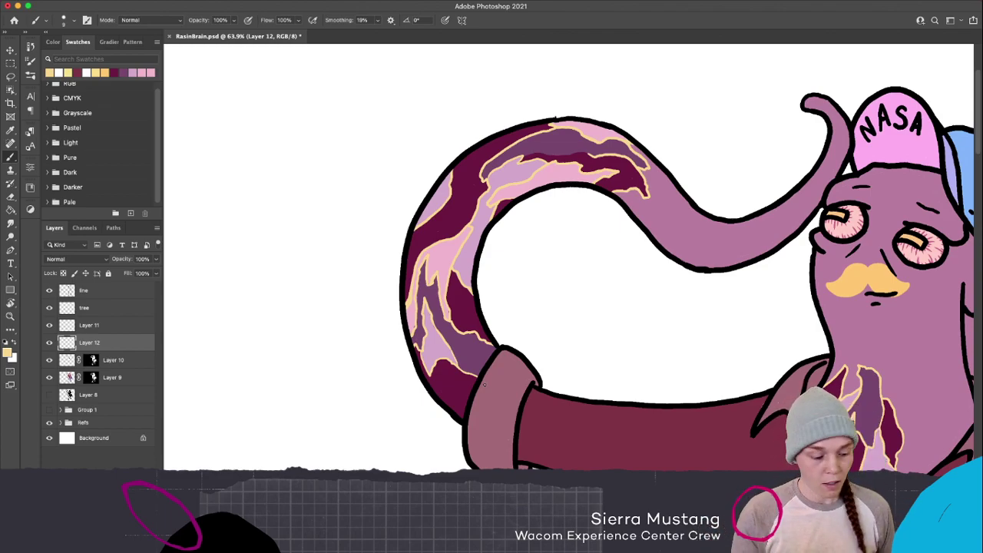
# On Layer 10, draw thin flowing pink grain lines along the large plum patch on the tentacle's outer bend
pyautogui.click(137, 360)
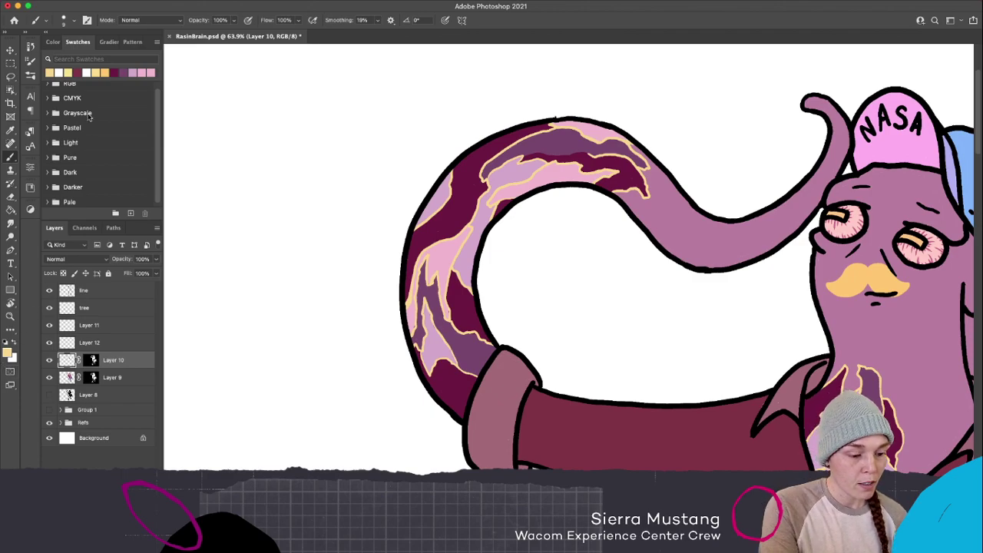
pyautogui.click(120, 70)
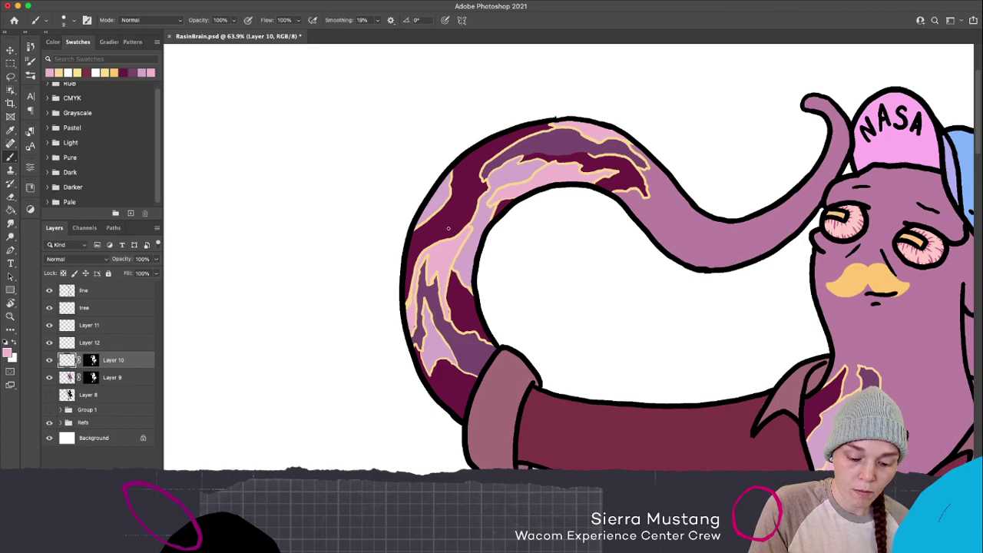
pyautogui.moveTo(452, 226)
pyautogui.mouseDown()
pyautogui.moveTo(462, 212)
pyautogui.moveTo(445, 225)
pyautogui.mouseUp()
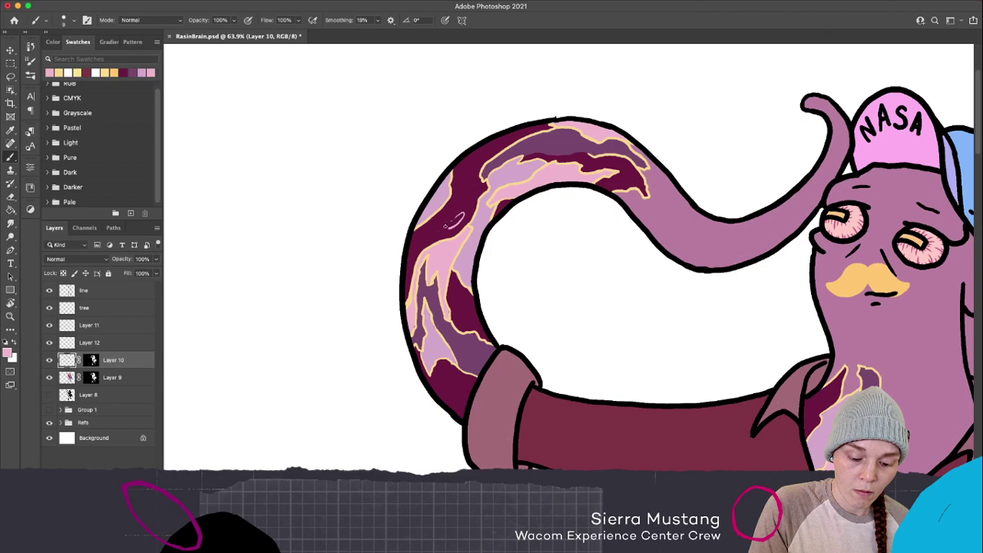
pyautogui.press('super+z')
pyautogui.press('super+z')
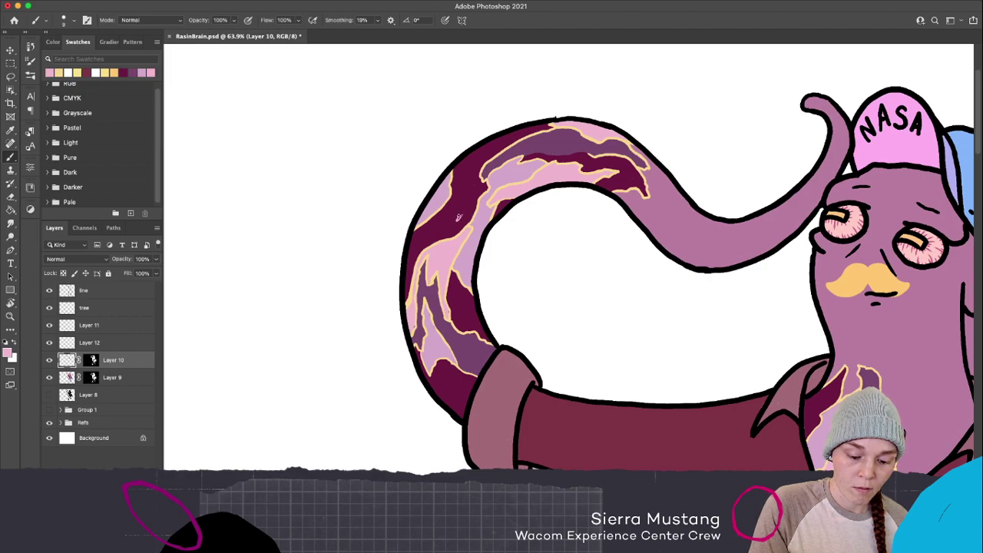
pyautogui.moveTo(467, 200)
pyautogui.mouseDown()
pyautogui.moveTo(458, 223)
pyautogui.moveTo(415, 251)
pyautogui.moveTo(399, 306)
pyautogui.mouseUp()
pyautogui.moveTo(463, 199)
pyautogui.mouseDown()
pyautogui.moveTo(414, 246)
pyautogui.moveTo(399, 291)
pyautogui.mouseUp()
pyautogui.moveTo(485, 142)
pyautogui.mouseDown()
pyautogui.moveTo(449, 219)
pyautogui.moveTo(464, 166)
pyautogui.mouseUp()
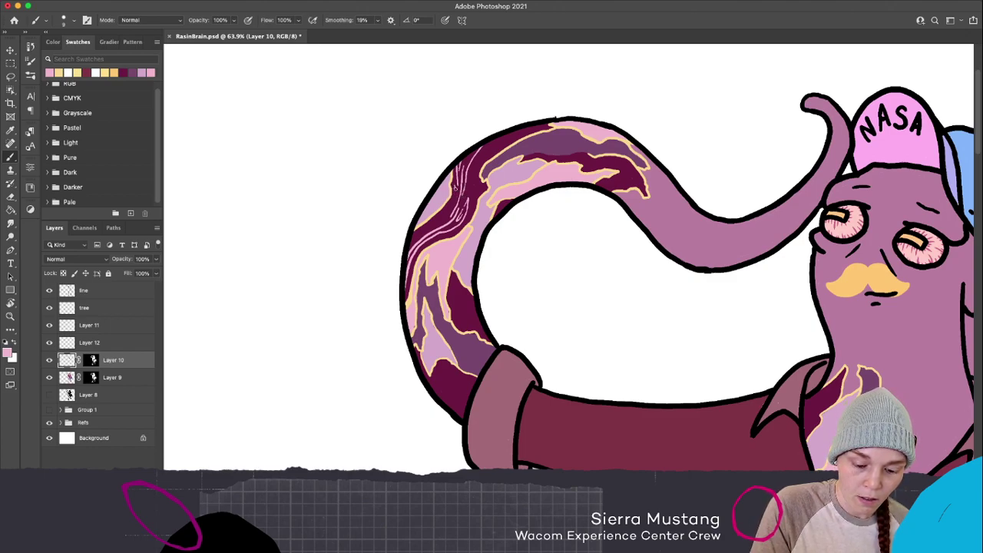
pyautogui.moveTo(419, 229)
pyautogui.mouseDown()
pyautogui.moveTo(472, 174)
pyautogui.moveTo(407, 248)
pyautogui.mouseUp()
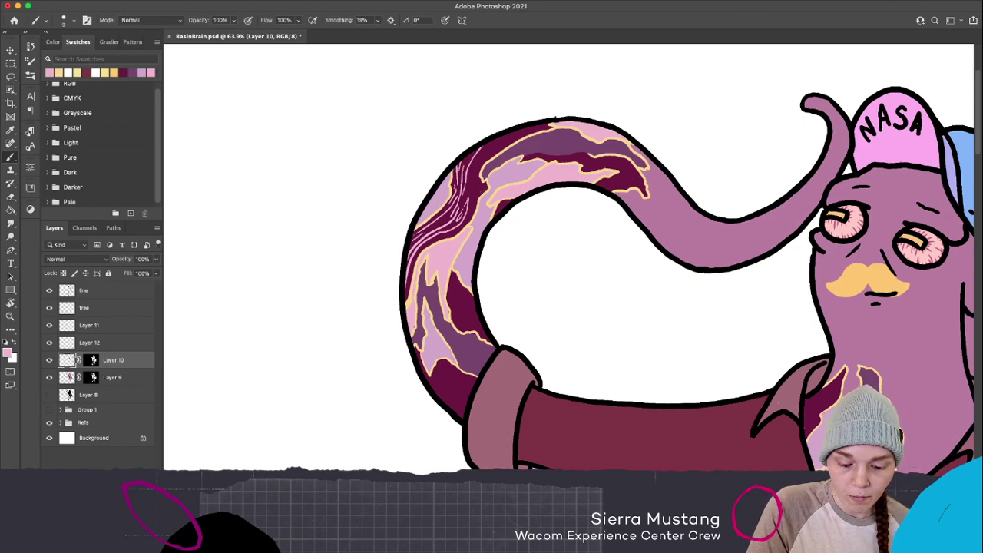
# Extend the pink grain lines along the large plum patch's inner edge to the tentacle's top and into the smaller inner plum patch
pyautogui.moveTo(466, 222); pyautogui.dragTo(484, 187)
pyautogui.press('super+z')
pyautogui.moveTo(464, 224); pyautogui.dragTo(486, 183)
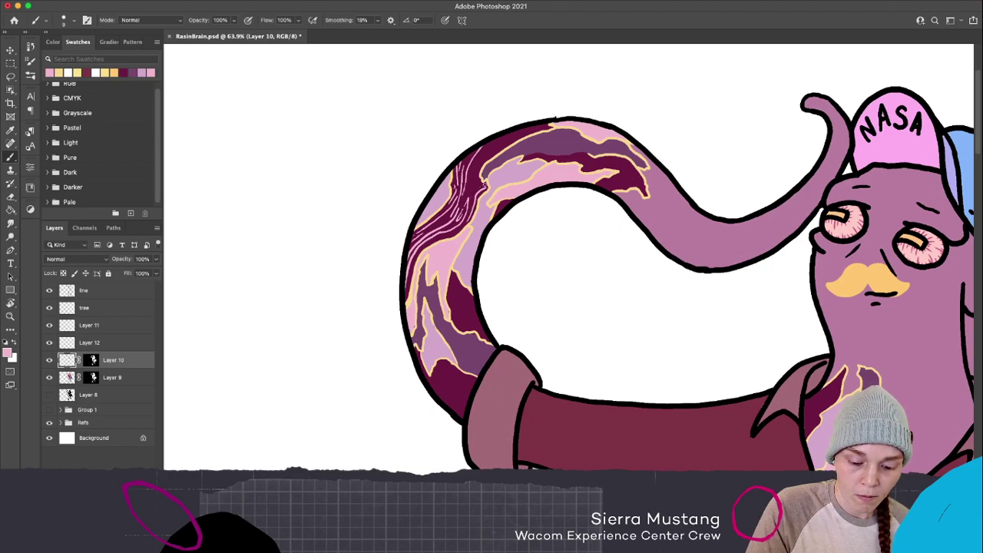
pyautogui.moveTo(484, 183)
pyautogui.mouseDown()
pyautogui.moveTo(469, 201)
pyautogui.moveTo(483, 155)
pyautogui.moveTo(531, 132)
pyautogui.moveTo(484, 160)
pyautogui.mouseUp()
pyautogui.press('super+z')
pyautogui.moveTo(512, 130); pyautogui.dragTo(472, 163)
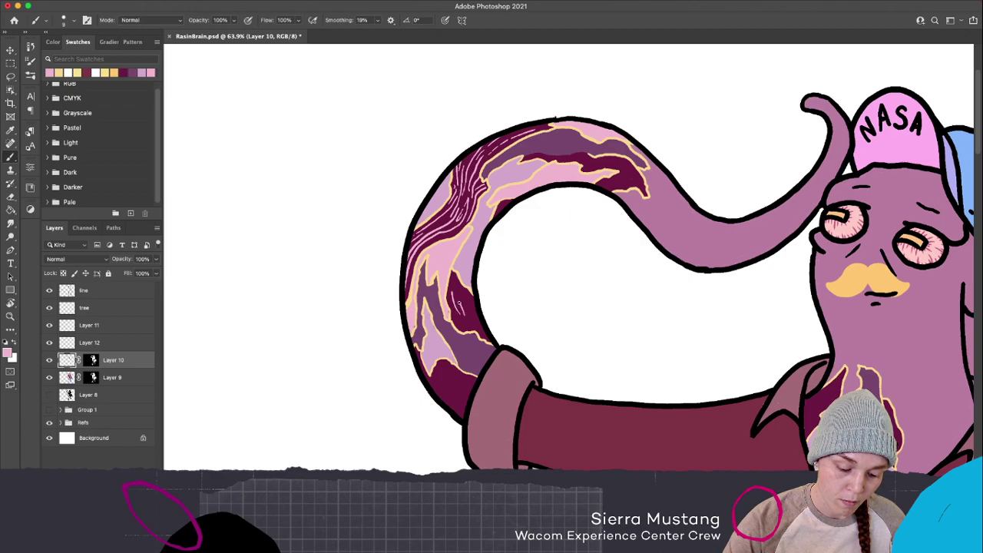
pyautogui.press('super+z')
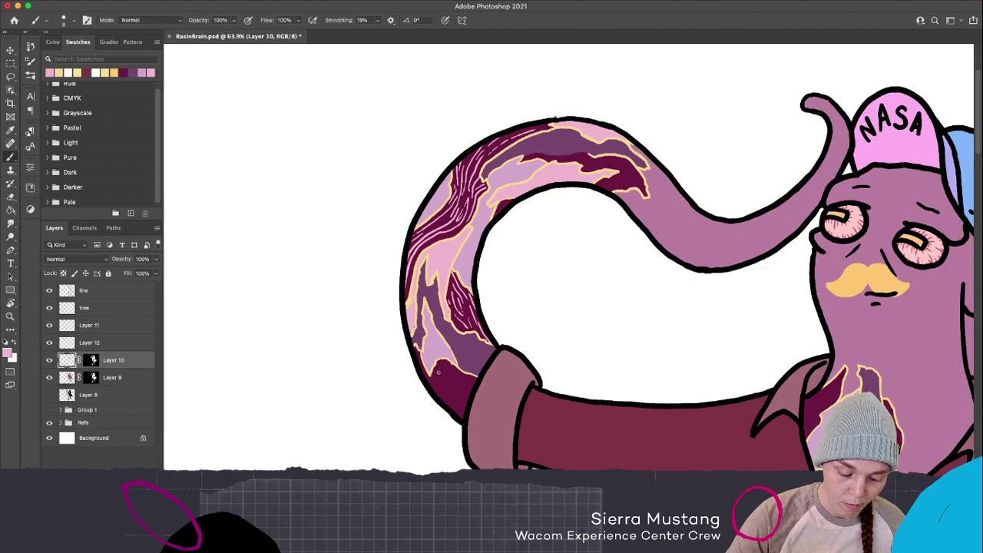
# Fill the plum patch just above the cuff with thin pink grain lines, clearing the stroke that overshoots onto the cuff
pyautogui.moveTo(438, 371); pyautogui.dragTo(441, 389)
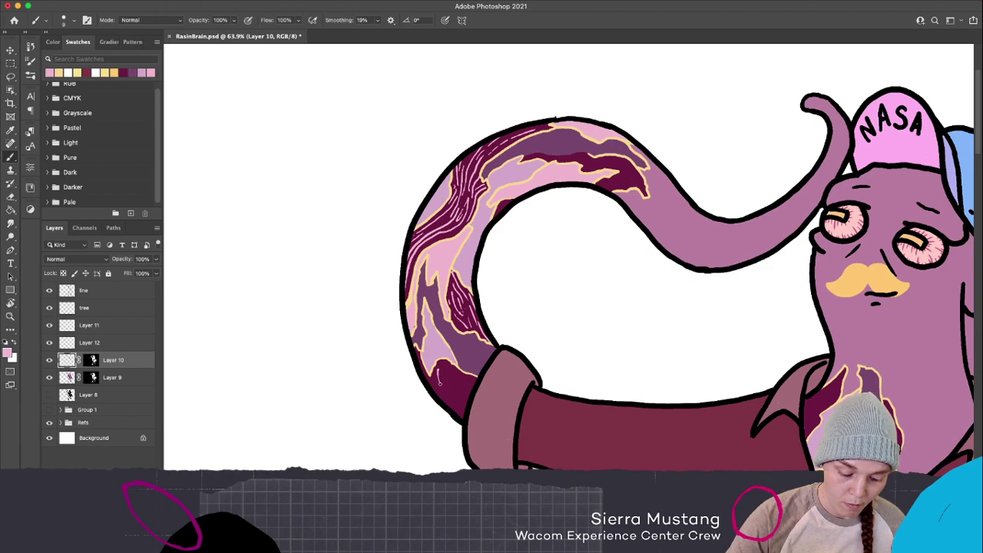
pyautogui.moveTo(442, 367); pyautogui.dragTo(453, 408)
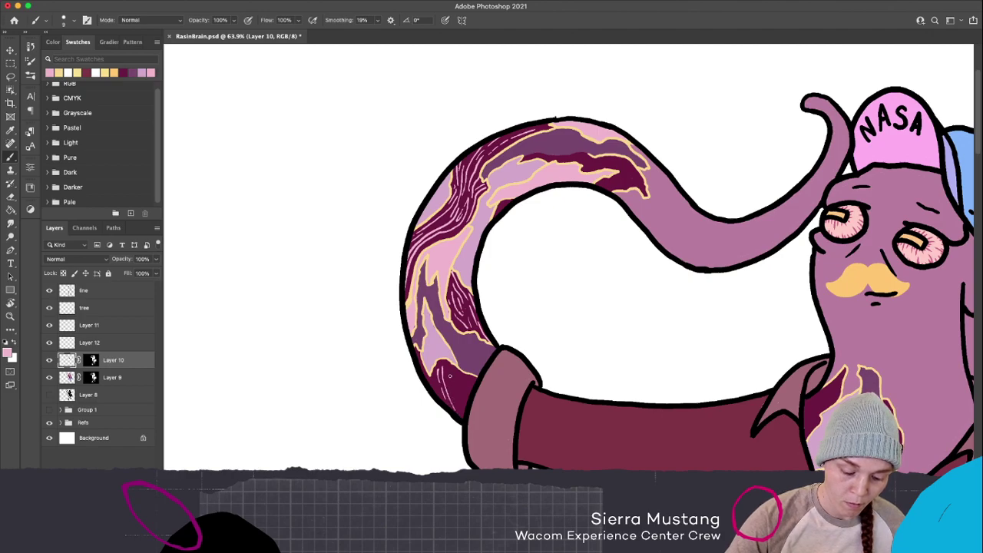
pyautogui.moveTo(449, 368); pyautogui.dragTo(464, 407)
pyautogui.press('super+z')
pyautogui.press('super+z')
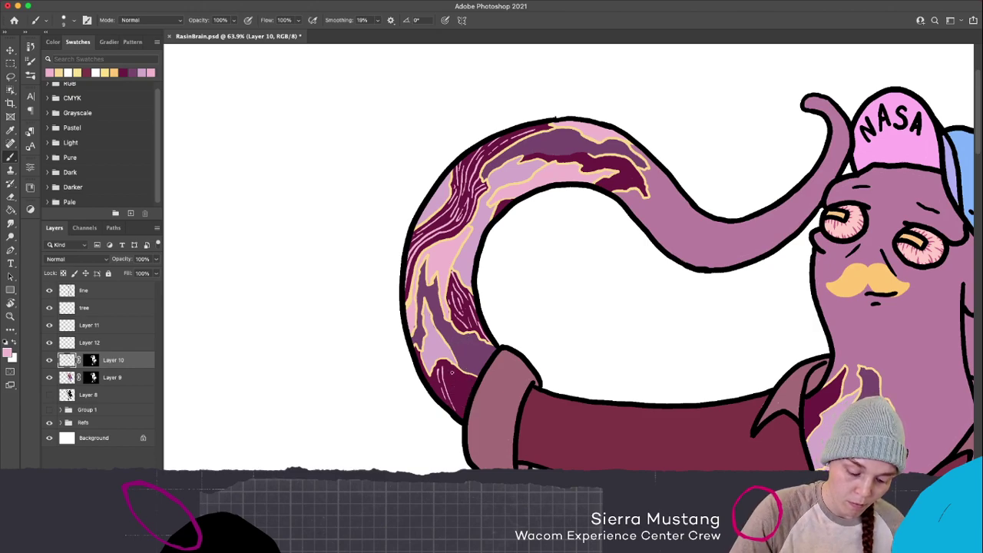
pyautogui.moveTo(449, 377)
pyautogui.mouseDown()
pyautogui.moveTo(465, 417)
pyautogui.moveTo(446, 382)
pyautogui.moveTo(464, 422)
pyautogui.mouseUp()
pyautogui.hotkey('ctrl', 'z')
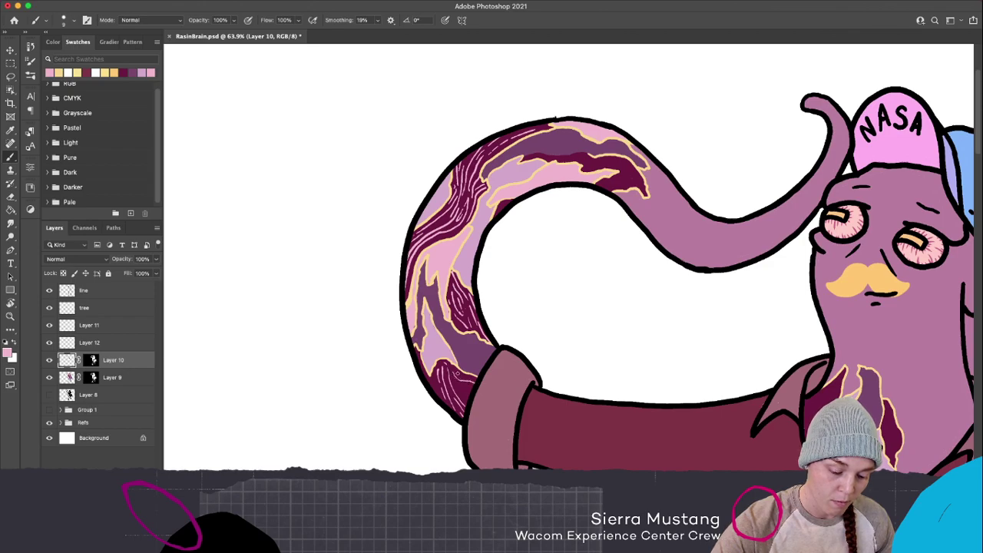
pyautogui.moveTo(461, 376)
pyautogui.mouseDown()
pyautogui.moveTo(474, 377)
pyautogui.moveTo(462, 388)
pyautogui.moveTo(470, 392)
pyautogui.mouseUp()
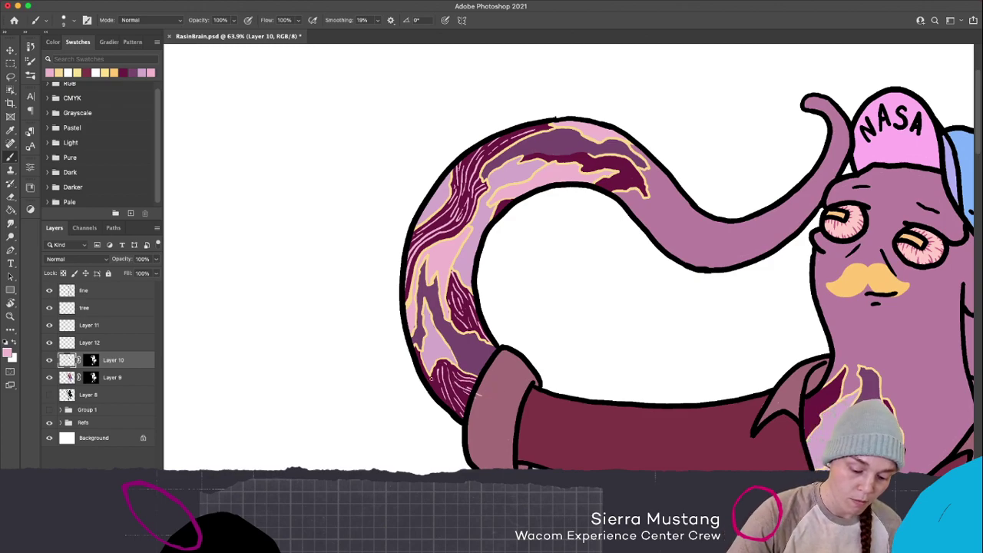
pyautogui.moveTo(424, 373); pyautogui.dragTo(442, 401)
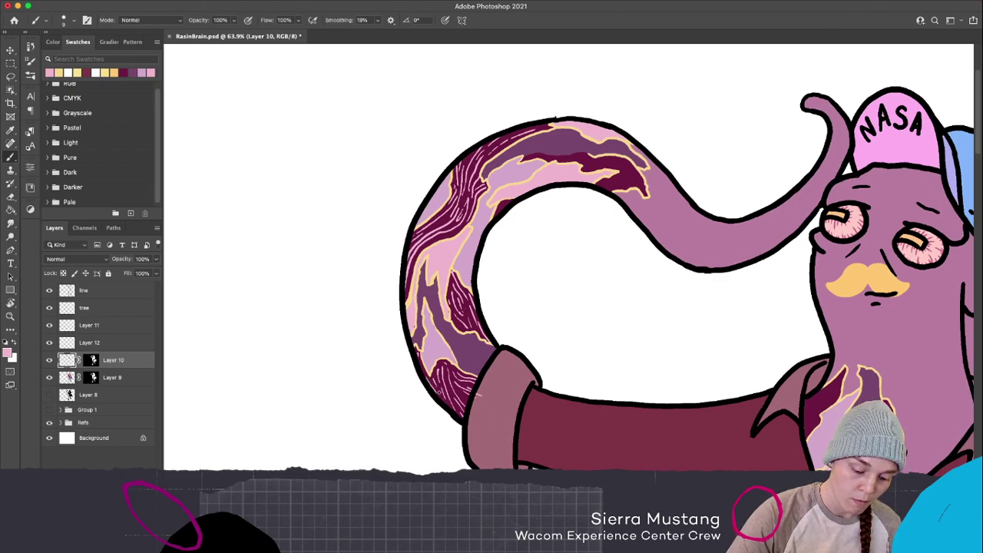
pyautogui.press(']')
pyautogui.press(']')
pyautogui.press(']')
pyautogui.press(']')
pyautogui.press(']')
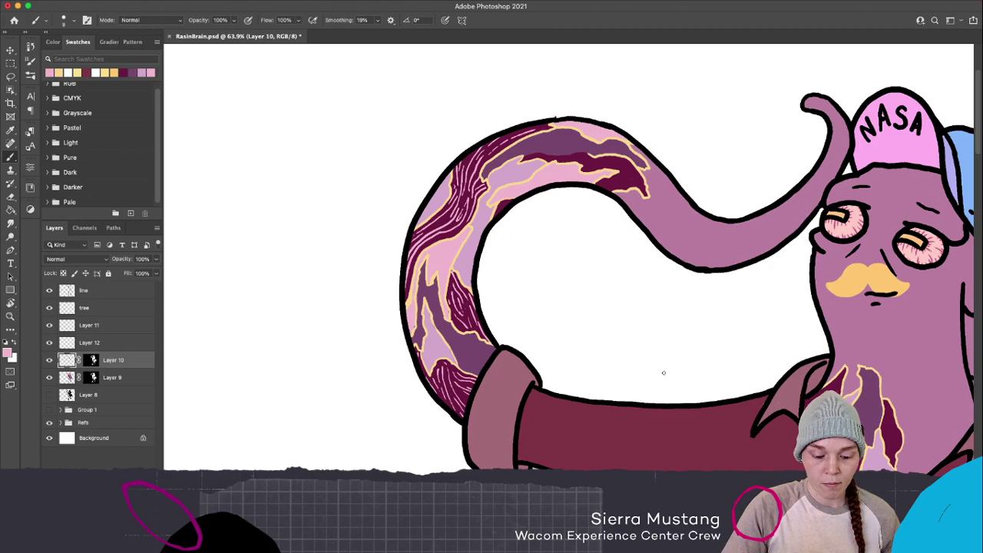
# Draw short pink grain lines in the plum patch where the tentacle's texture ends, undoing the last stray stroke
pyautogui.moveTo(775, 428)
pyautogui.mouseDown()
pyautogui.moveTo(581, 347)
pyautogui.moveTo(574, 369)
pyautogui.moveTo(671, 476)
pyautogui.mouseUp()
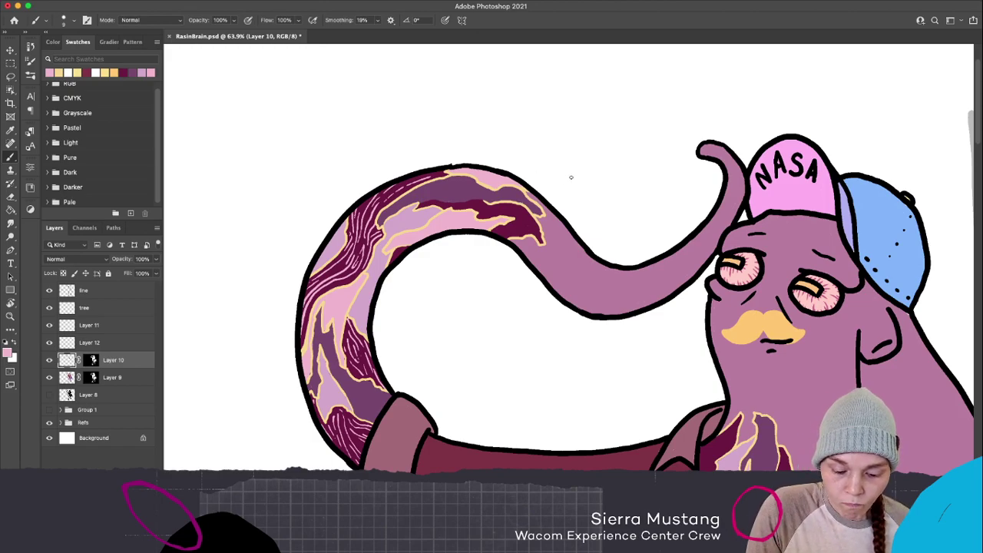
pyautogui.moveTo(516, 228); pyautogui.dragTo(525, 224)
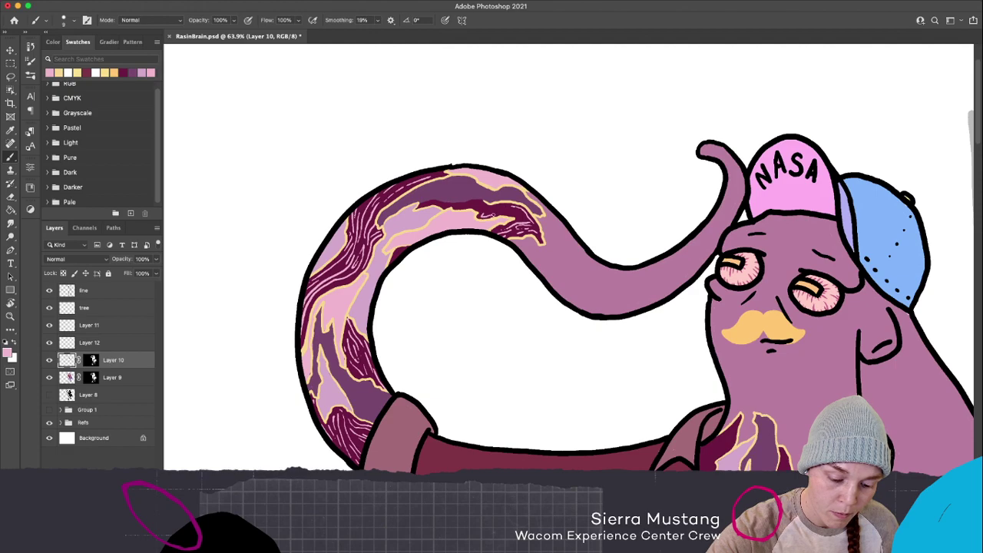
pyautogui.moveTo(494, 215)
pyautogui.mouseDown()
pyautogui.moveTo(522, 227)
pyautogui.moveTo(510, 209)
pyautogui.moveTo(506, 210)
pyautogui.mouseUp()
pyautogui.press('super+z')
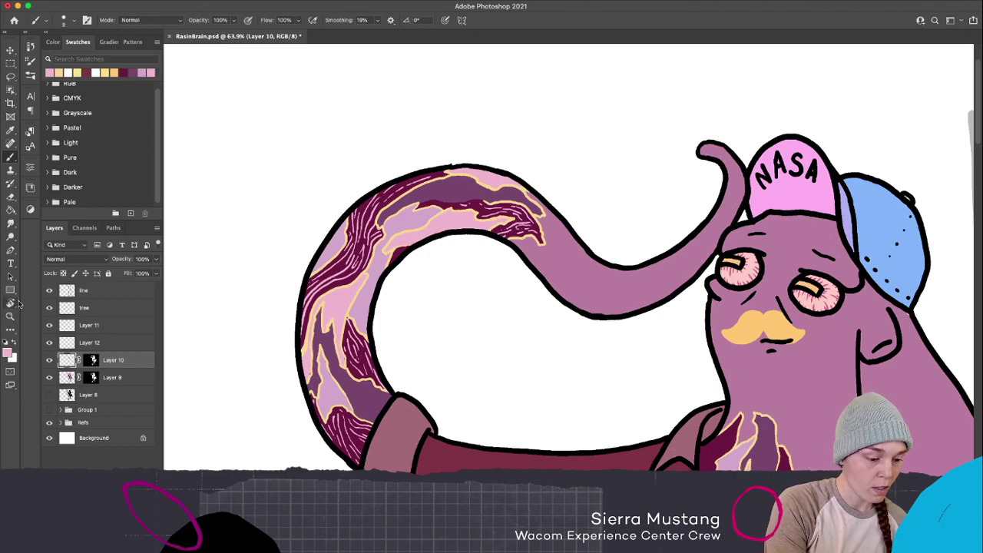
# On Layer 12, trace the upper edge of the thin plum sliver at the tentacle's top in pale yellow
pyautogui.click(60, 72)
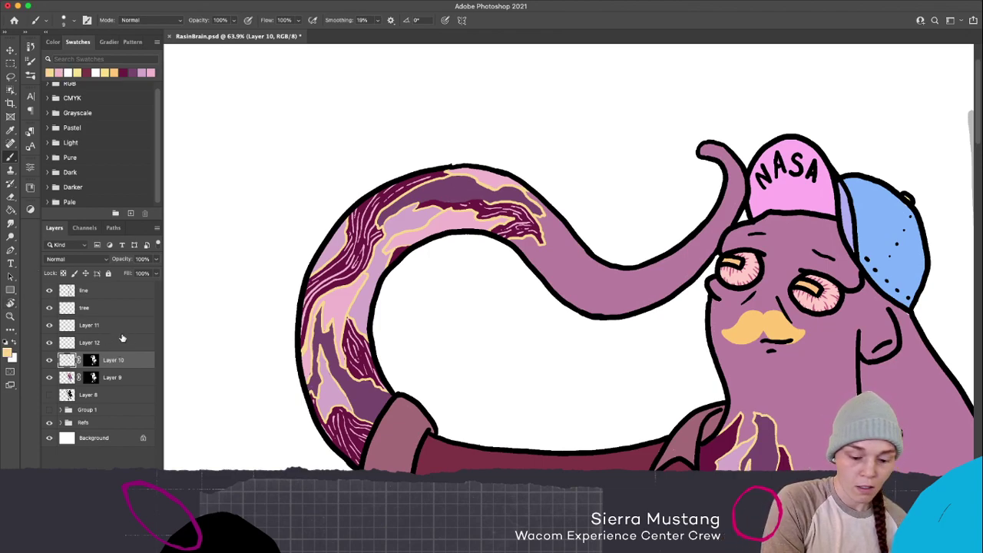
pyautogui.click(123, 341)
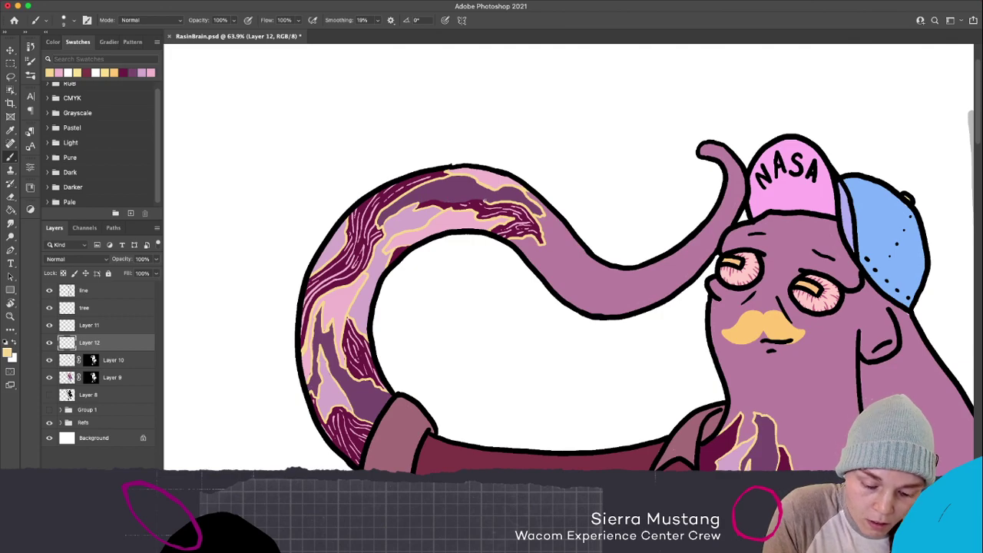
pyautogui.moveTo(478, 201); pyautogui.dragTo(424, 201)
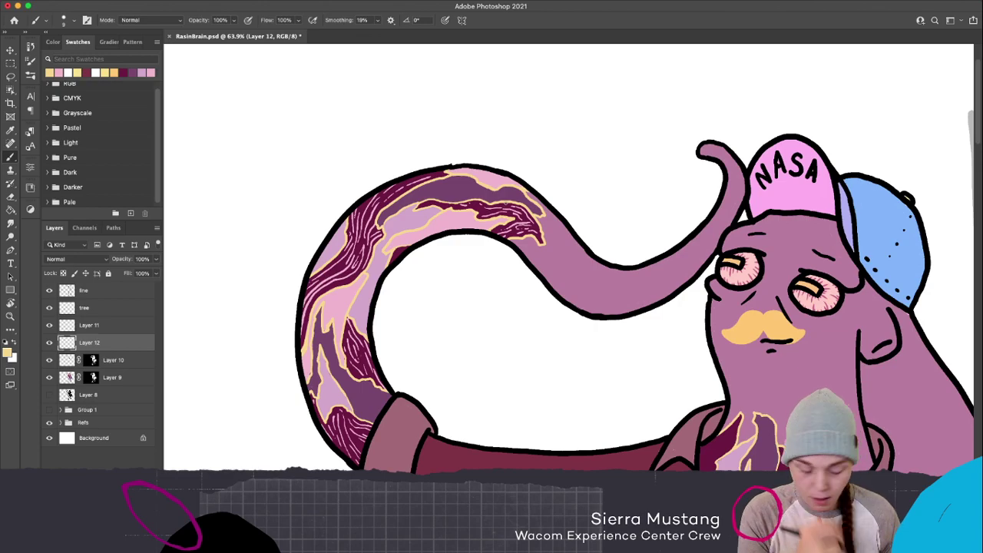
# Draw thin pink grain lines inside the narrow plum patch on the side of the chest below the chin
pyautogui.click(58, 72)
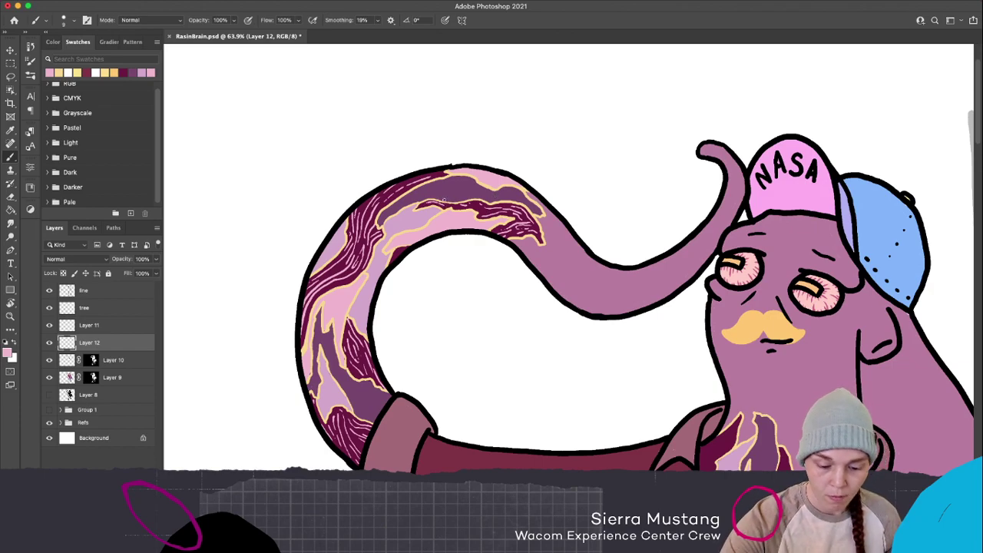
pyautogui.moveTo(697, 352)
pyautogui.mouseDown()
pyautogui.moveTo(575, 285)
pyautogui.moveTo(534, 235)
pyautogui.mouseUp()
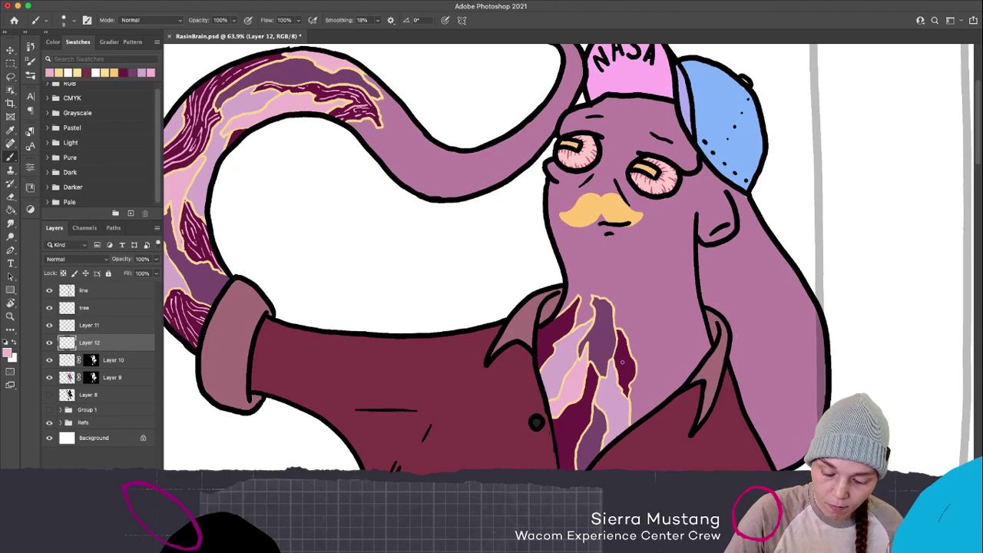
pyautogui.moveTo(620, 348); pyautogui.dragTo(629, 373)
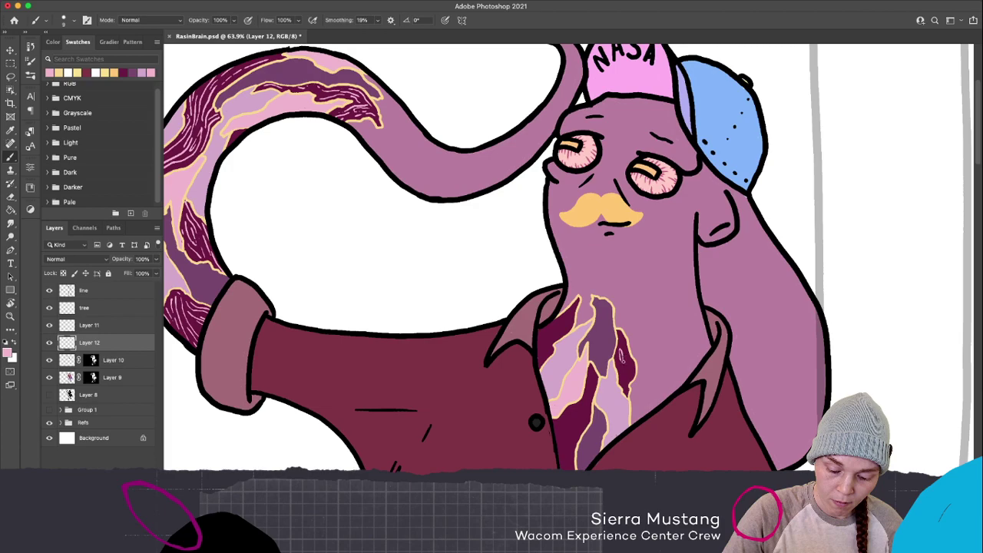
pyautogui.moveTo(619, 332); pyautogui.dragTo(622, 344)
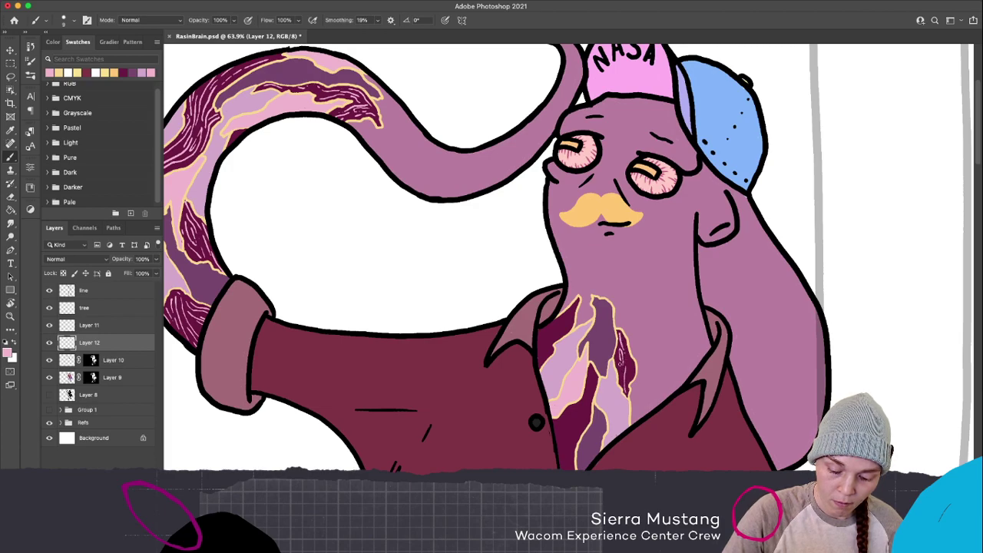
# Finish the pink grain lines in the narrow plum chest patch and fill the plum patches along the shirt opening and beside the collar
pyautogui.moveTo(618, 358); pyautogui.dragTo(630, 381)
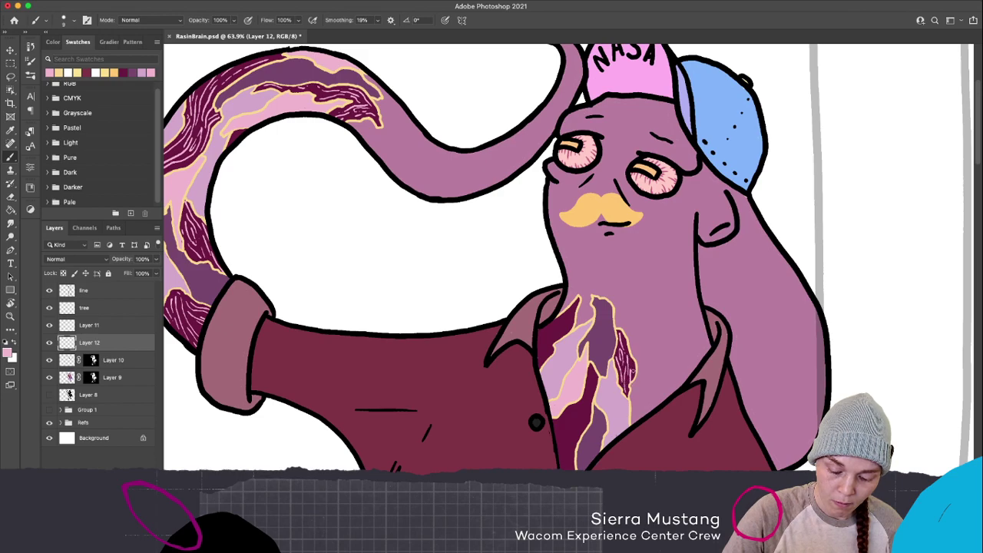
pyautogui.moveTo(632, 374); pyautogui.dragTo(632, 362)
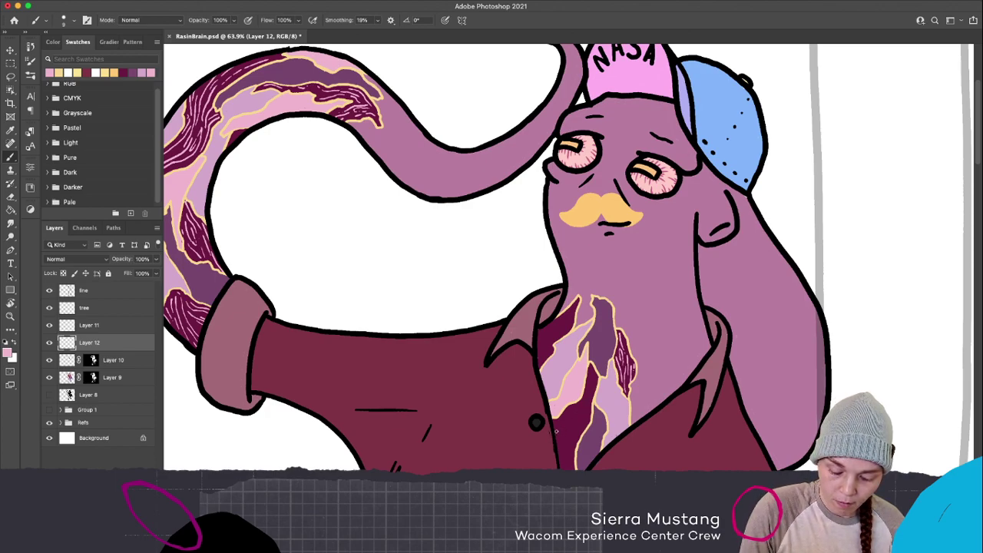
pyautogui.moveTo(556, 431)
pyautogui.mouseDown()
pyautogui.moveTo(559, 458)
pyautogui.moveTo(558, 422)
pyautogui.moveTo(578, 410)
pyautogui.moveTo(564, 461)
pyautogui.mouseUp()
pyautogui.moveTo(571, 417); pyautogui.dragTo(568, 468)
pyautogui.press('super+z')
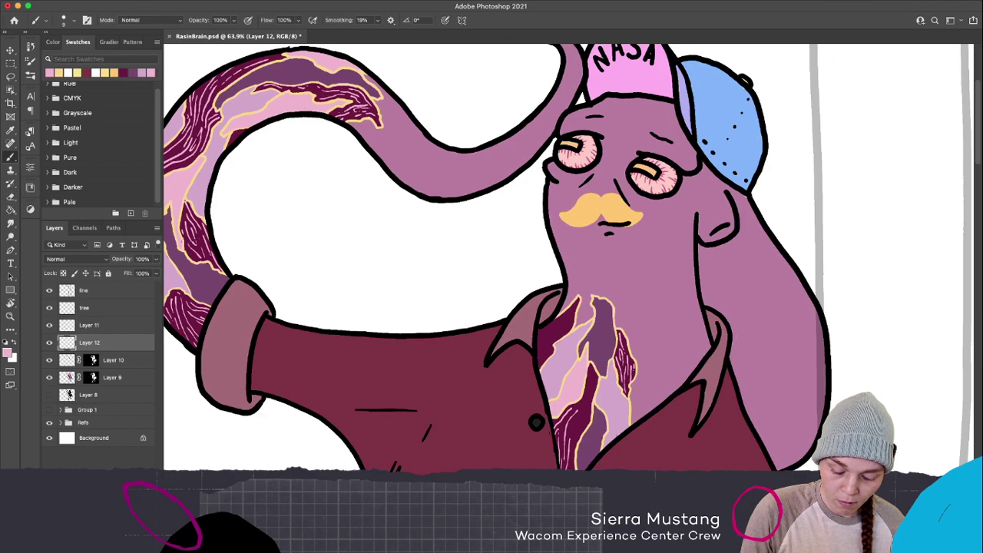
pyautogui.moveTo(570, 468)
pyautogui.mouseDown()
pyautogui.moveTo(595, 370)
pyautogui.moveTo(587, 397)
pyautogui.mouseUp()
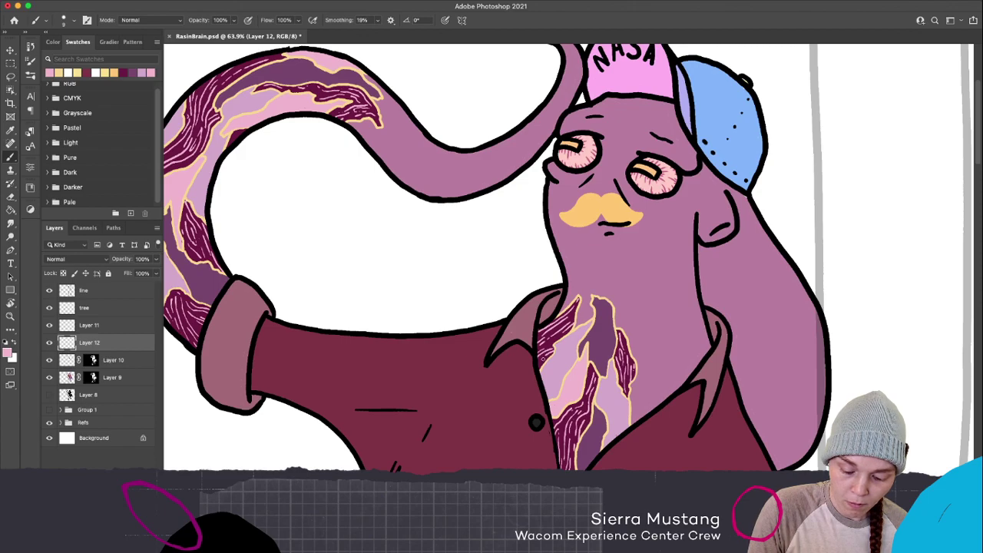
# Examine the marbled texture on the whole character alongside the reference images
pyautogui.moveTo(600, 321); pyautogui.dragTo(700, 383)
pyautogui.moveTo(716, 331); pyautogui.dragTo(651, 332)
pyautogui.moveTo(751, 327); pyautogui.dragTo(723, 287)
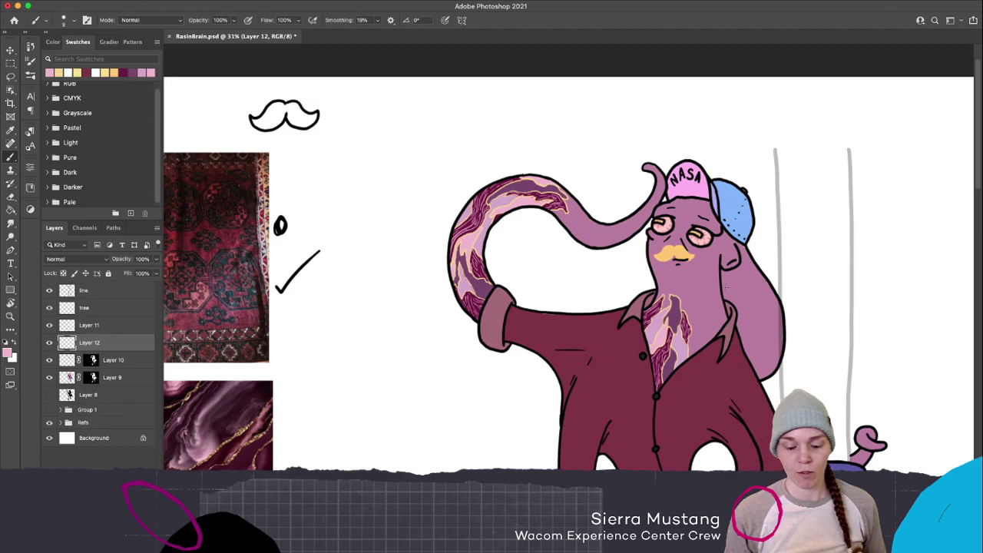
pyautogui.press('super+space')
pyautogui.moveTo(655, 299); pyautogui.dragTo(619, 301)
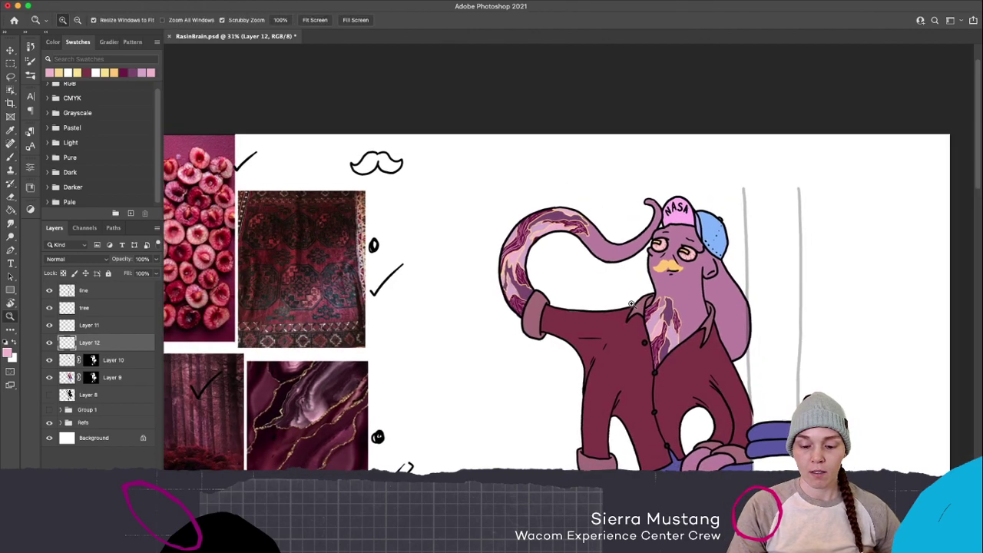
pyautogui.press('space')
pyautogui.moveTo(738, 361)
pyautogui.mouseDown()
pyautogui.moveTo(730, 263)
pyautogui.moveTo(742, 269)
pyautogui.mouseUp()
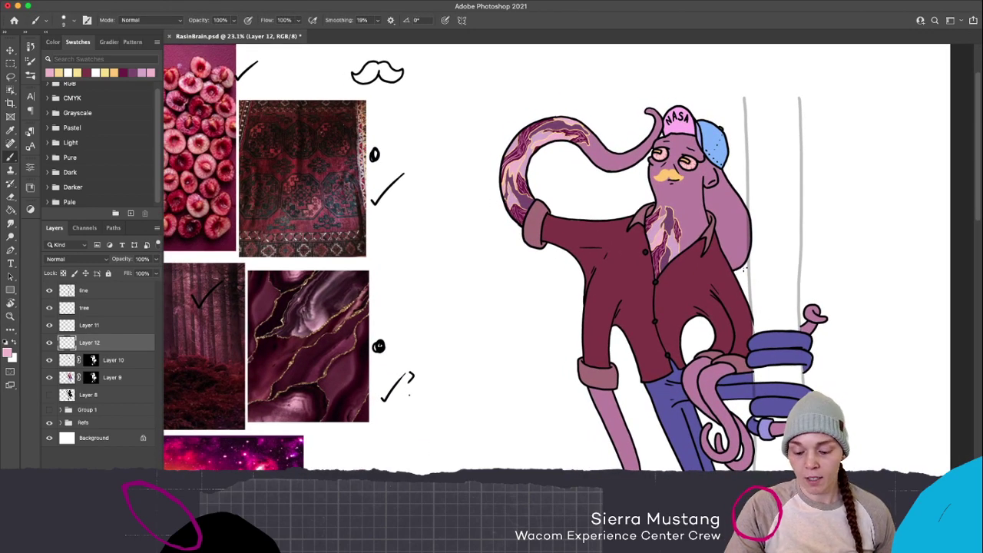